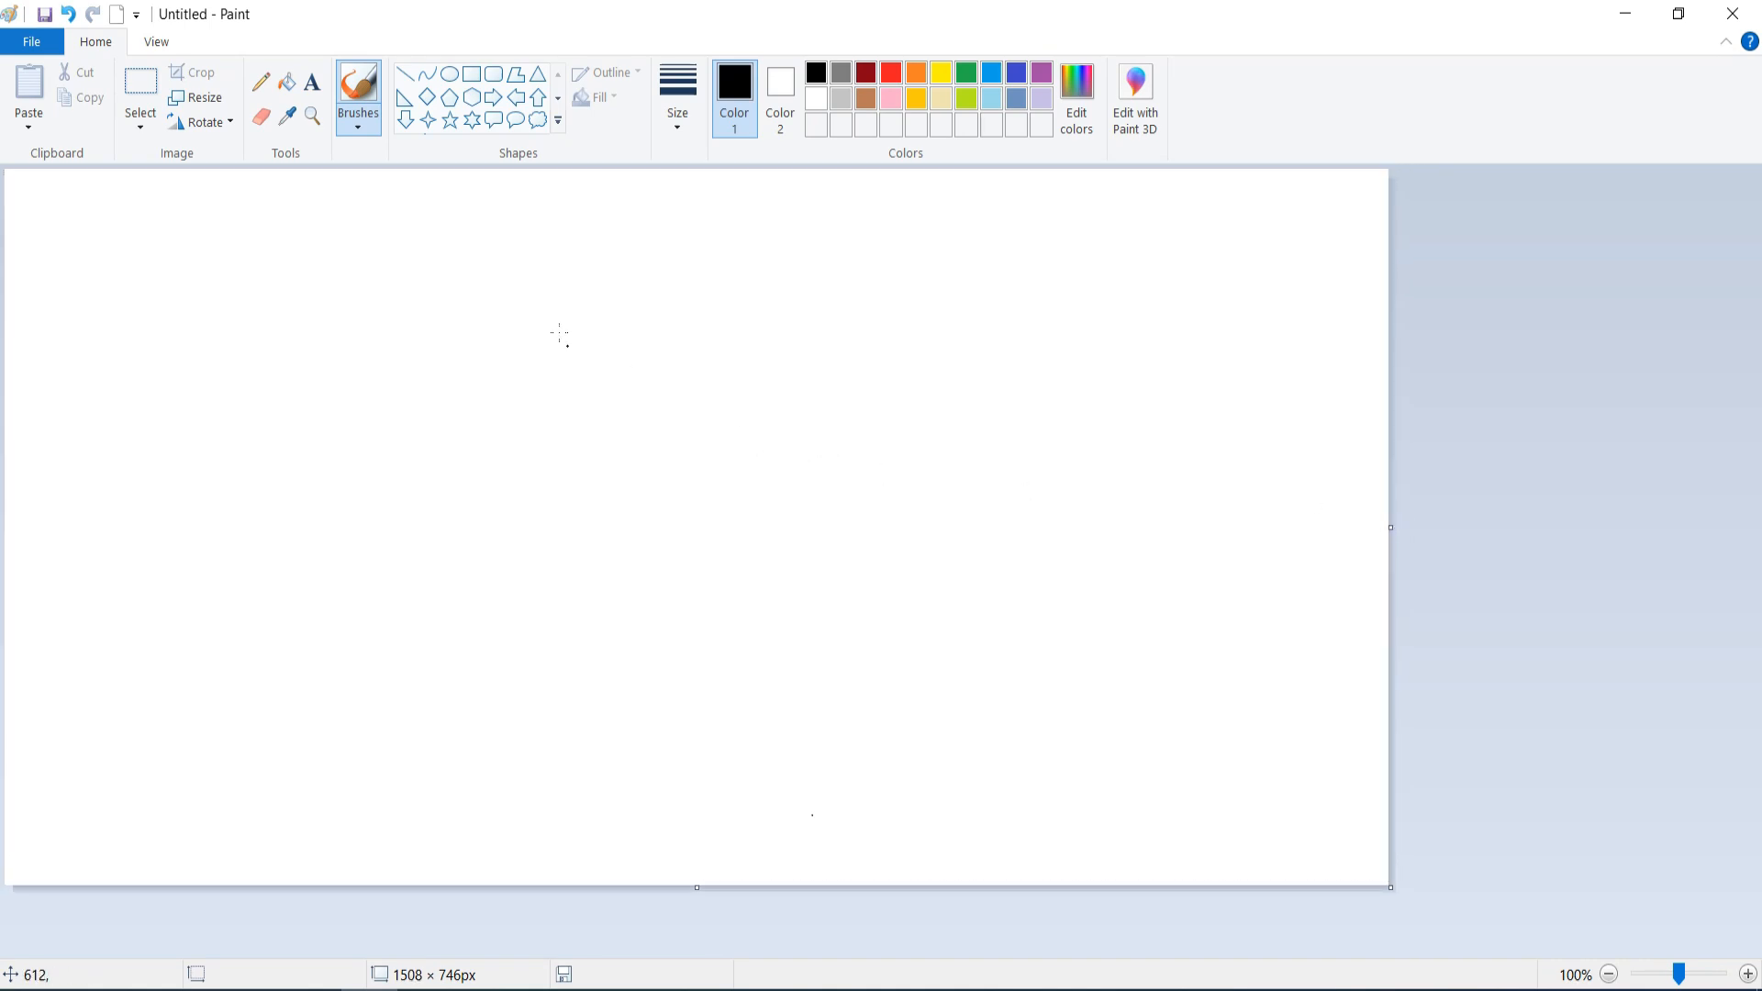
- Draw two separate black-outlined rectangles side by side in the upper half of the canvas, the second about 193 × 220 px
click(479, 79)
drag(394, 276, 617, 456)
drag(842, 306, 1018, 508)
- Fill the first rectangle with dark red and the second one with yellow
click(294, 84)
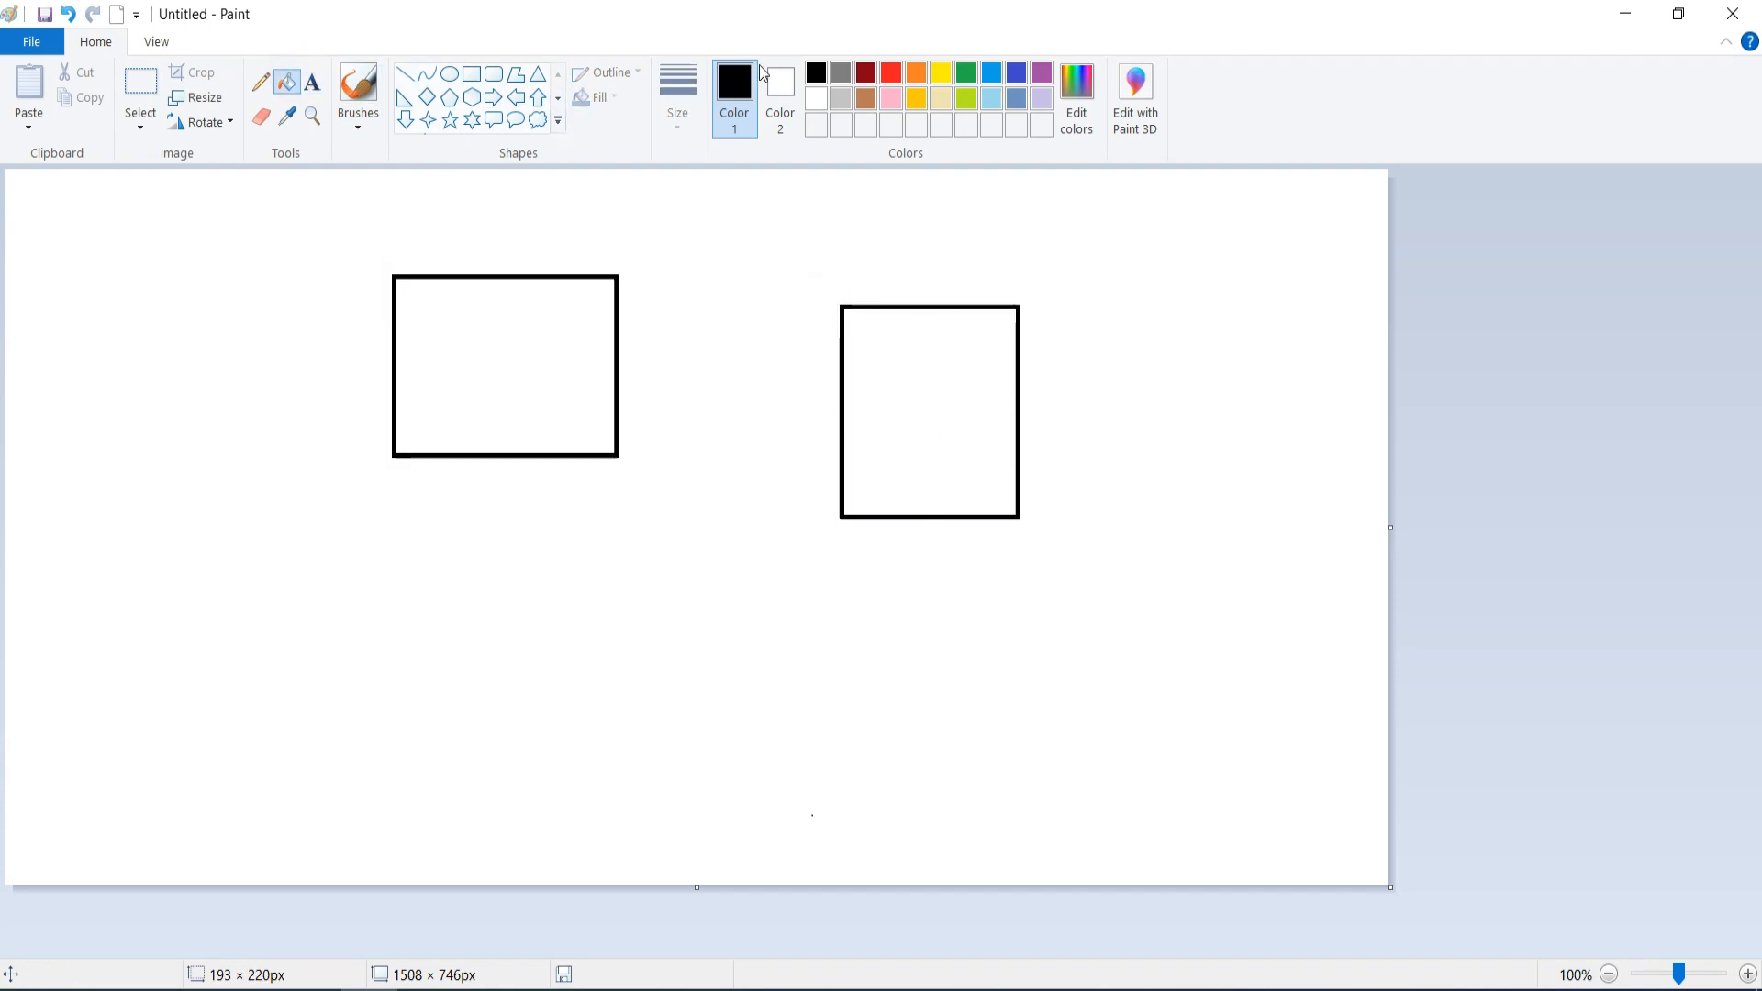
click(866, 73)
click(510, 331)
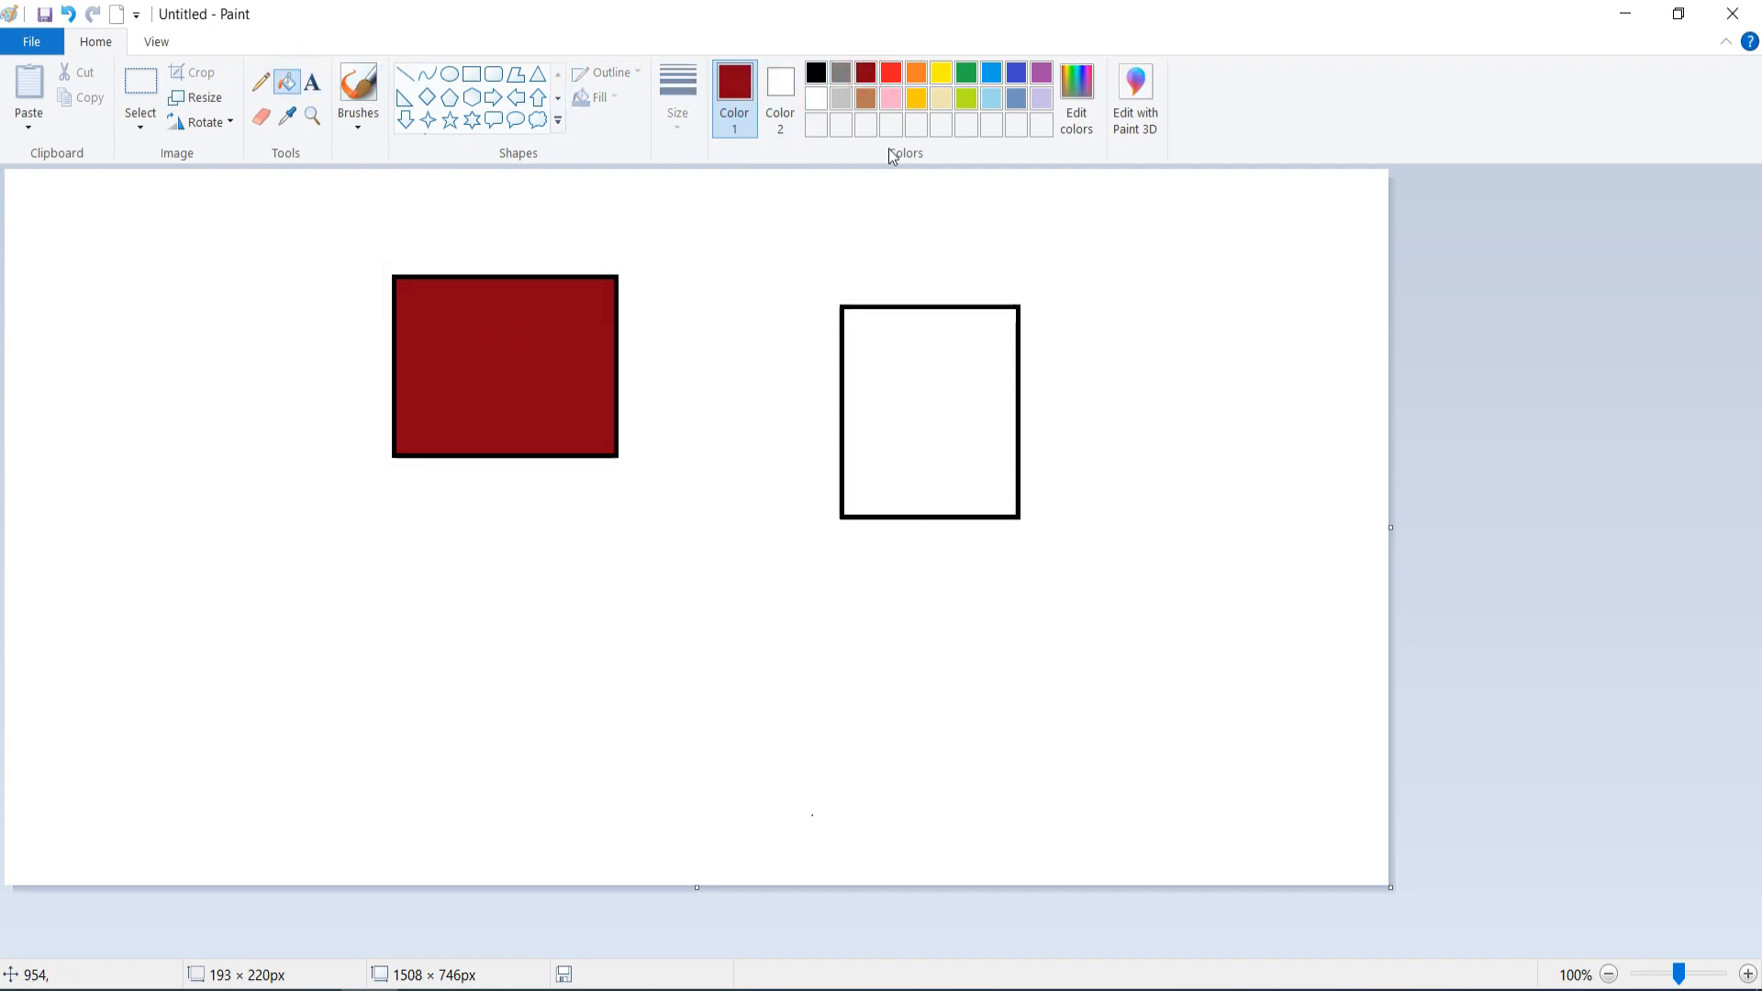
click(946, 73)
click(944, 402)
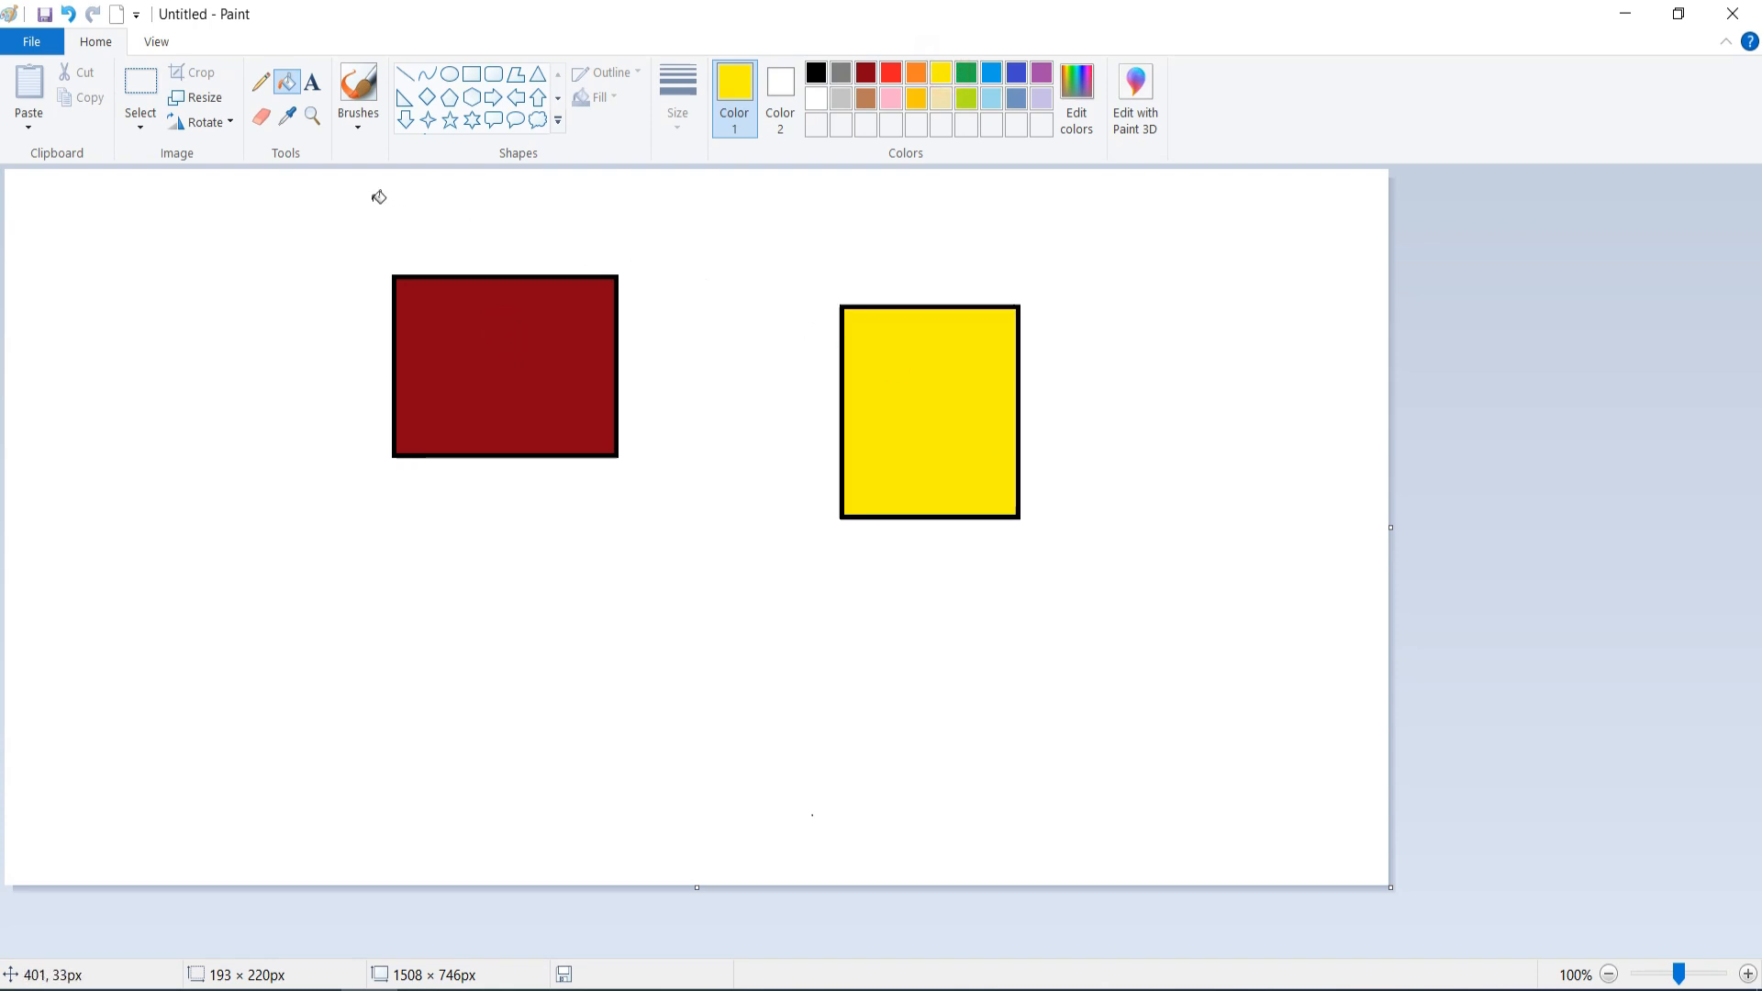
- Close the picture without saving it and reopen Paint through a Windows search for "paint"
click(1729, 19)
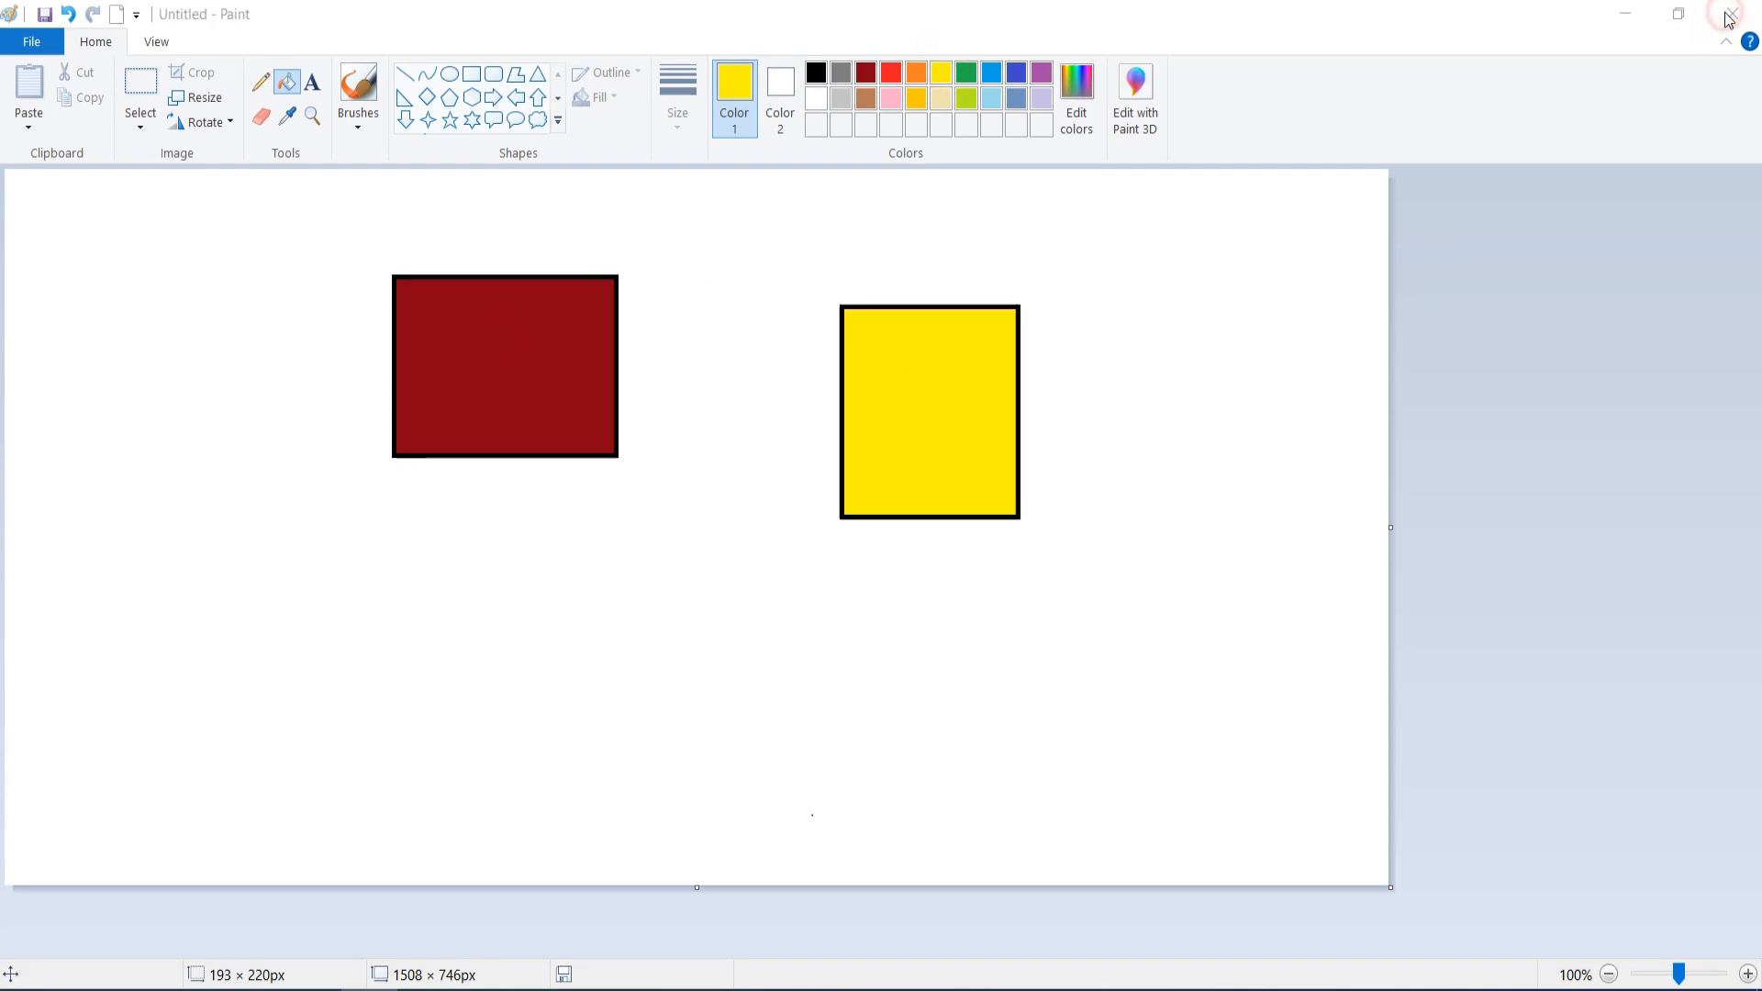
click(909, 507)
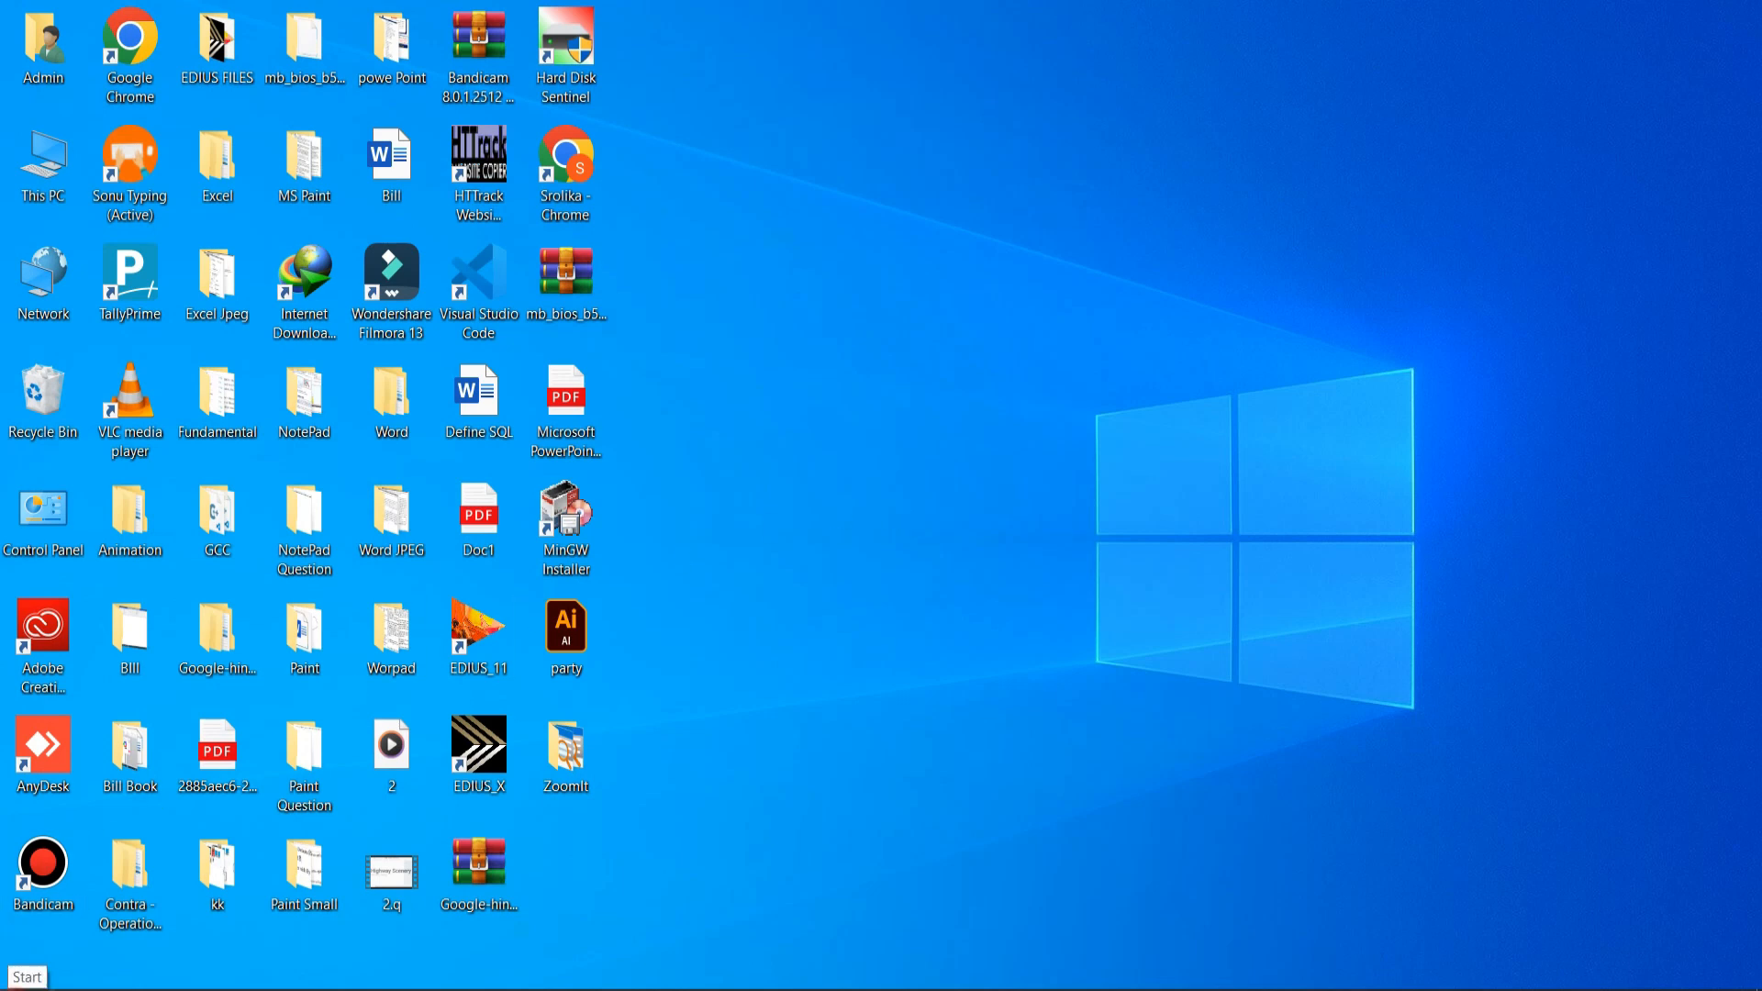
click(19, 980)
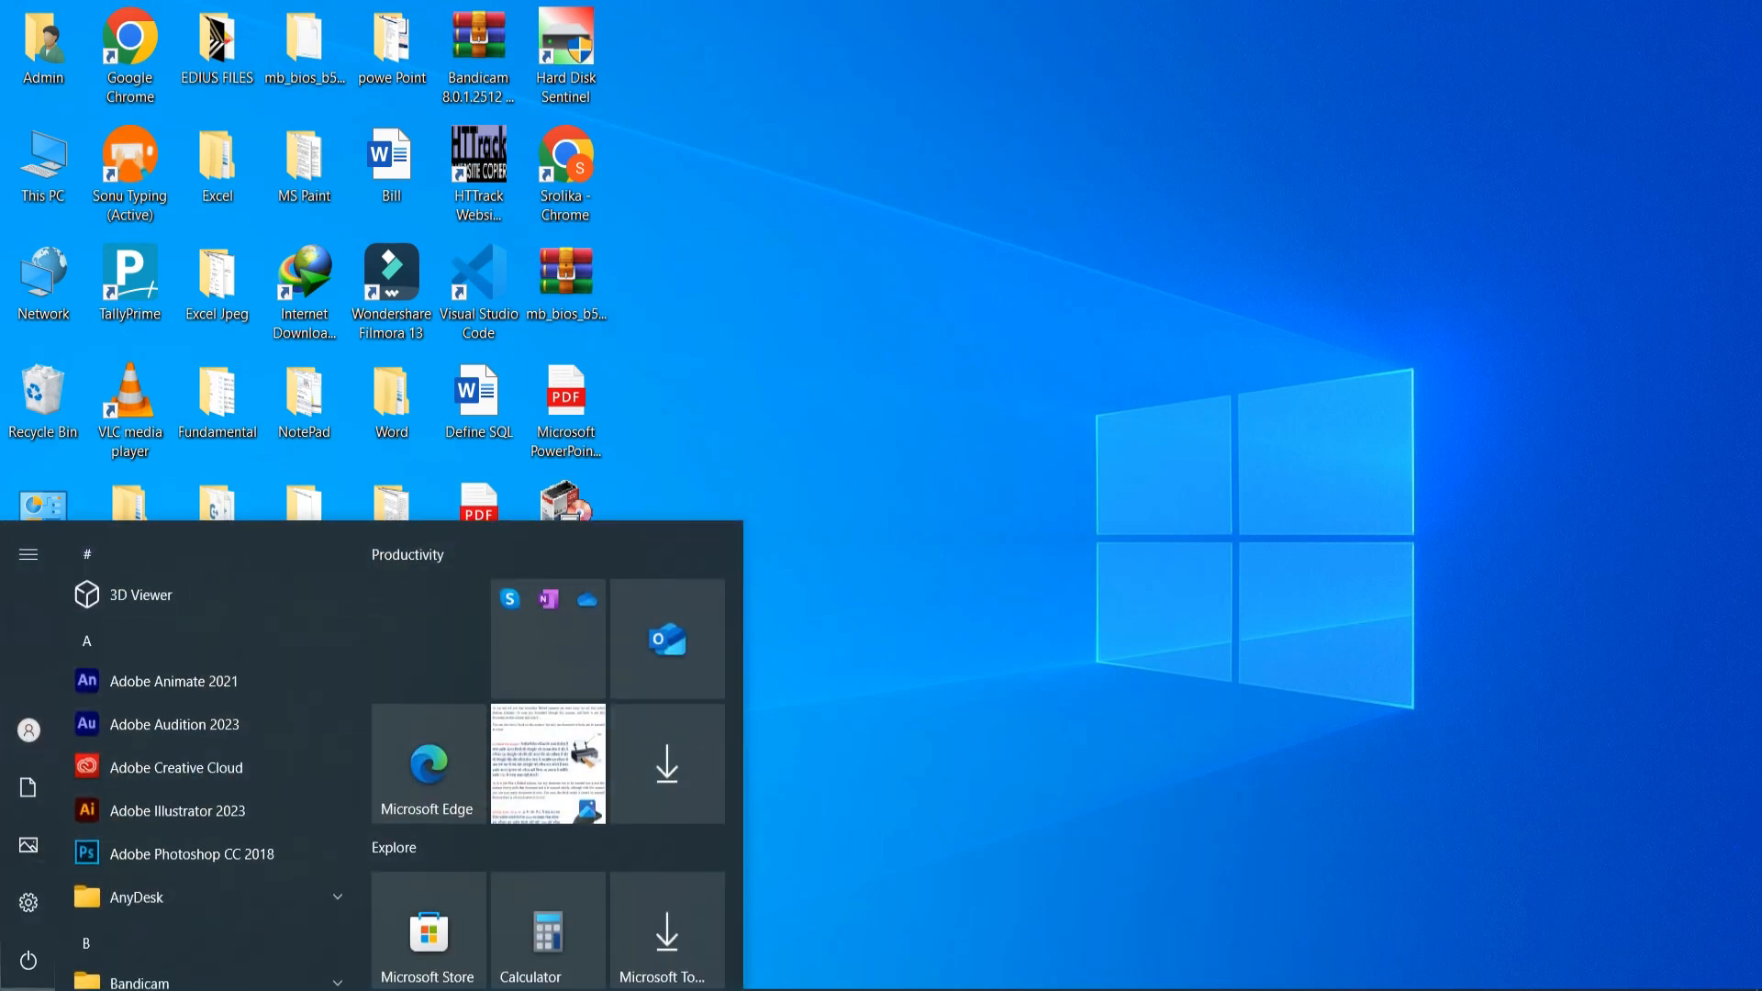
text(pai)
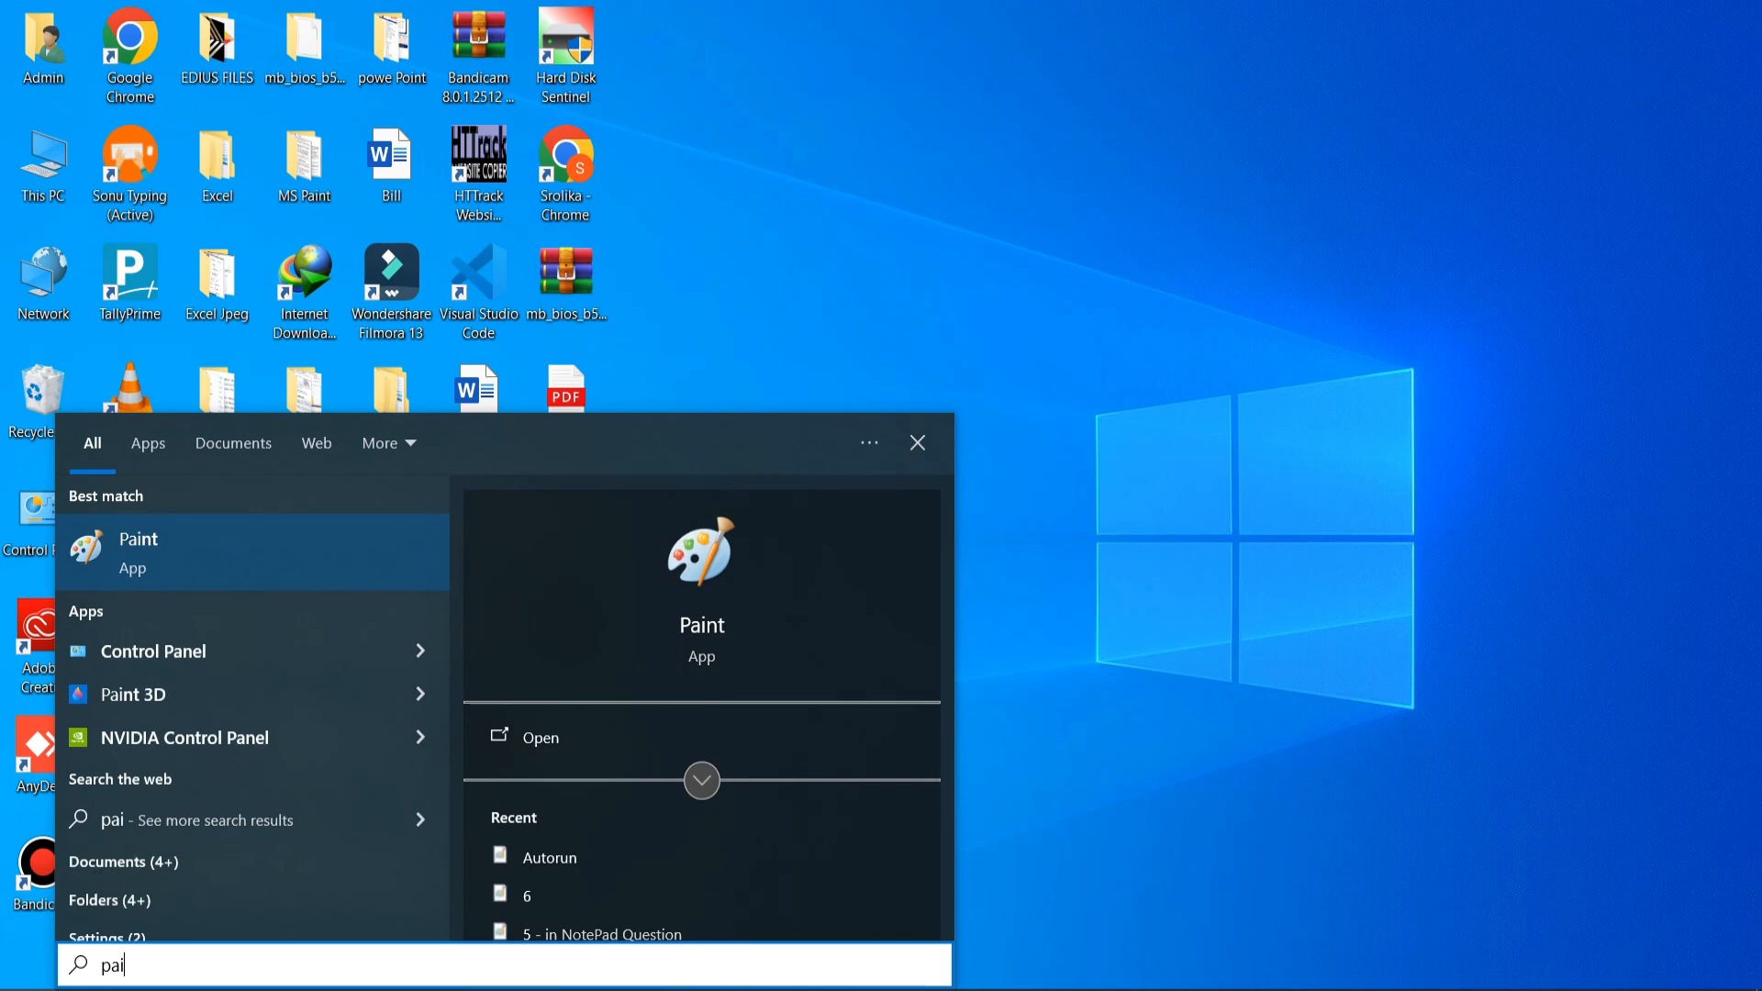
text(nt)
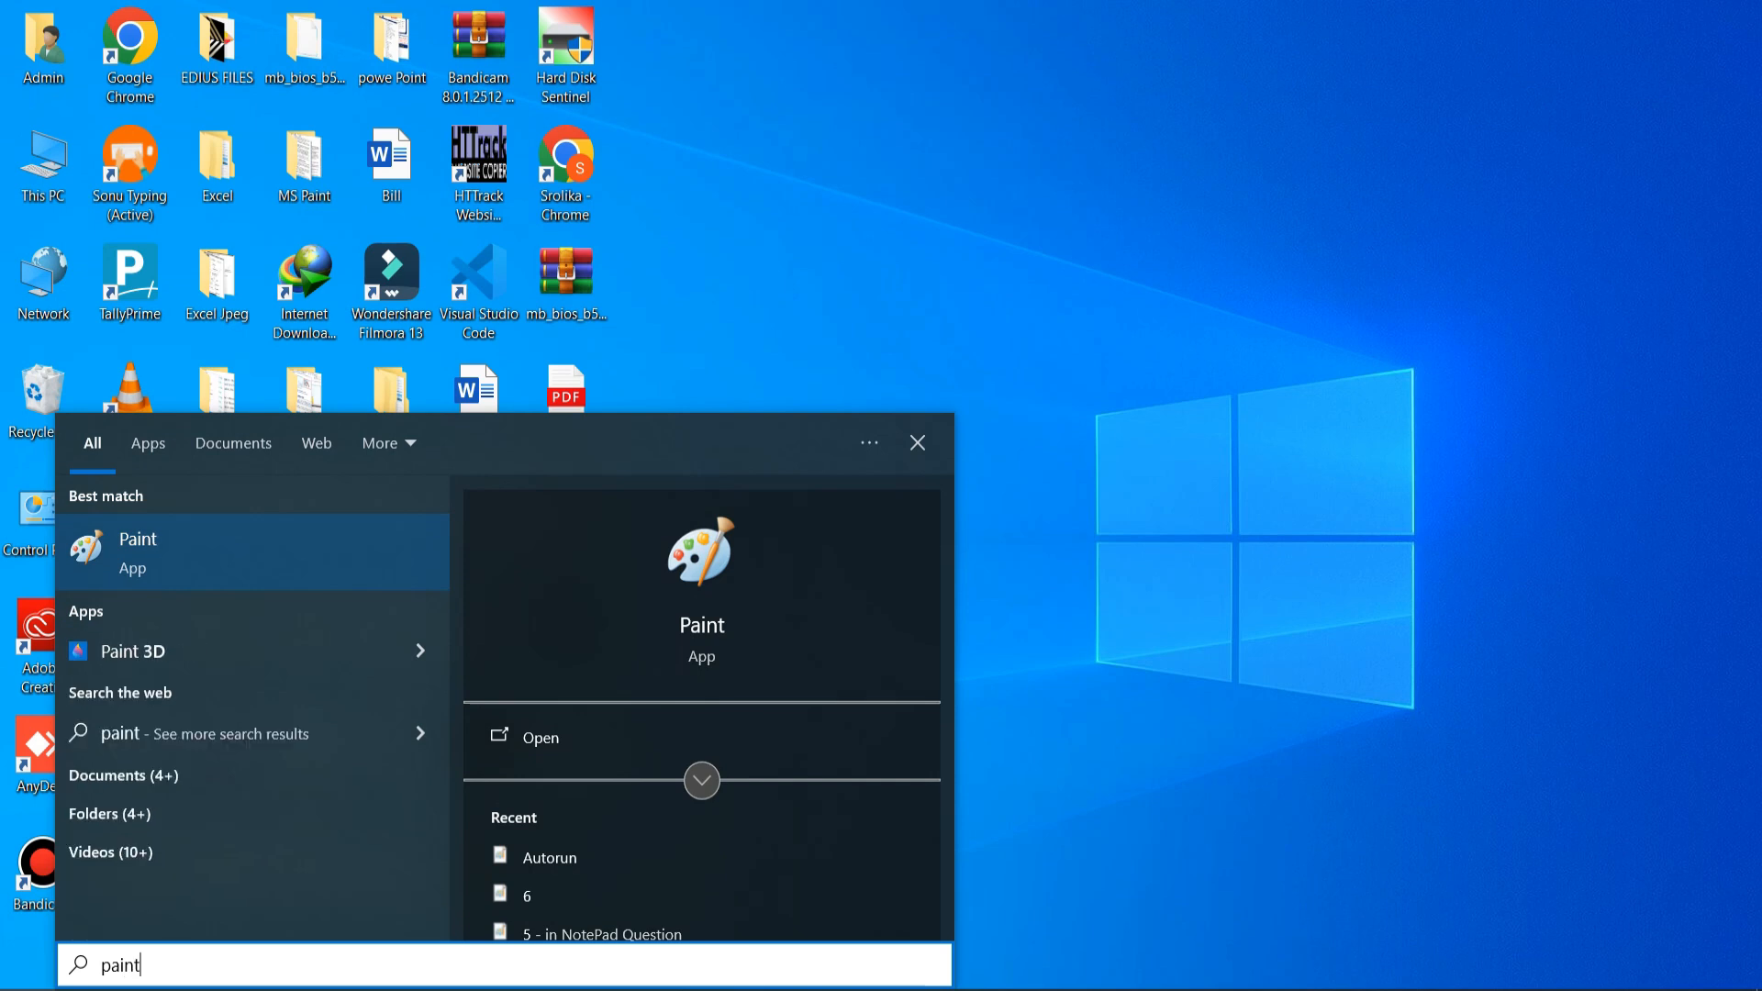
click(151, 571)
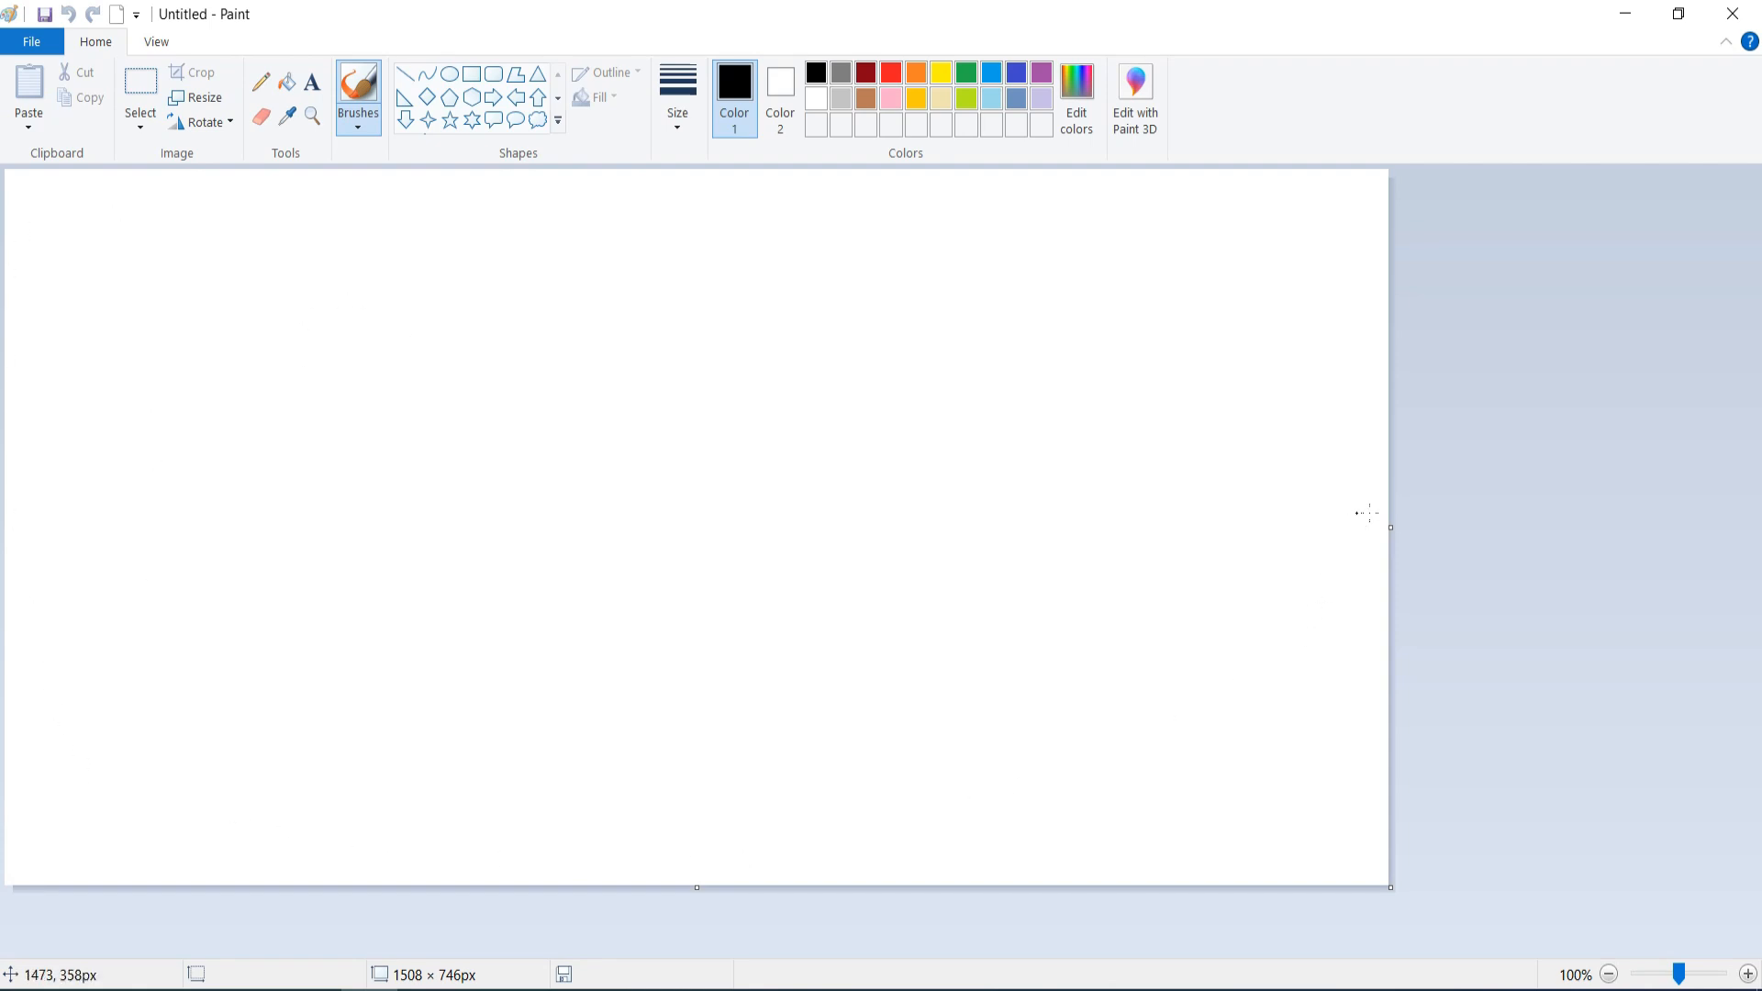
- Narrow the blank canvas to 1487 × 746 px
mouse_move(1390, 526)
mouse_down()
mouse_move(1341, 524)
mouse_move(1371, 526)
mouse_up()
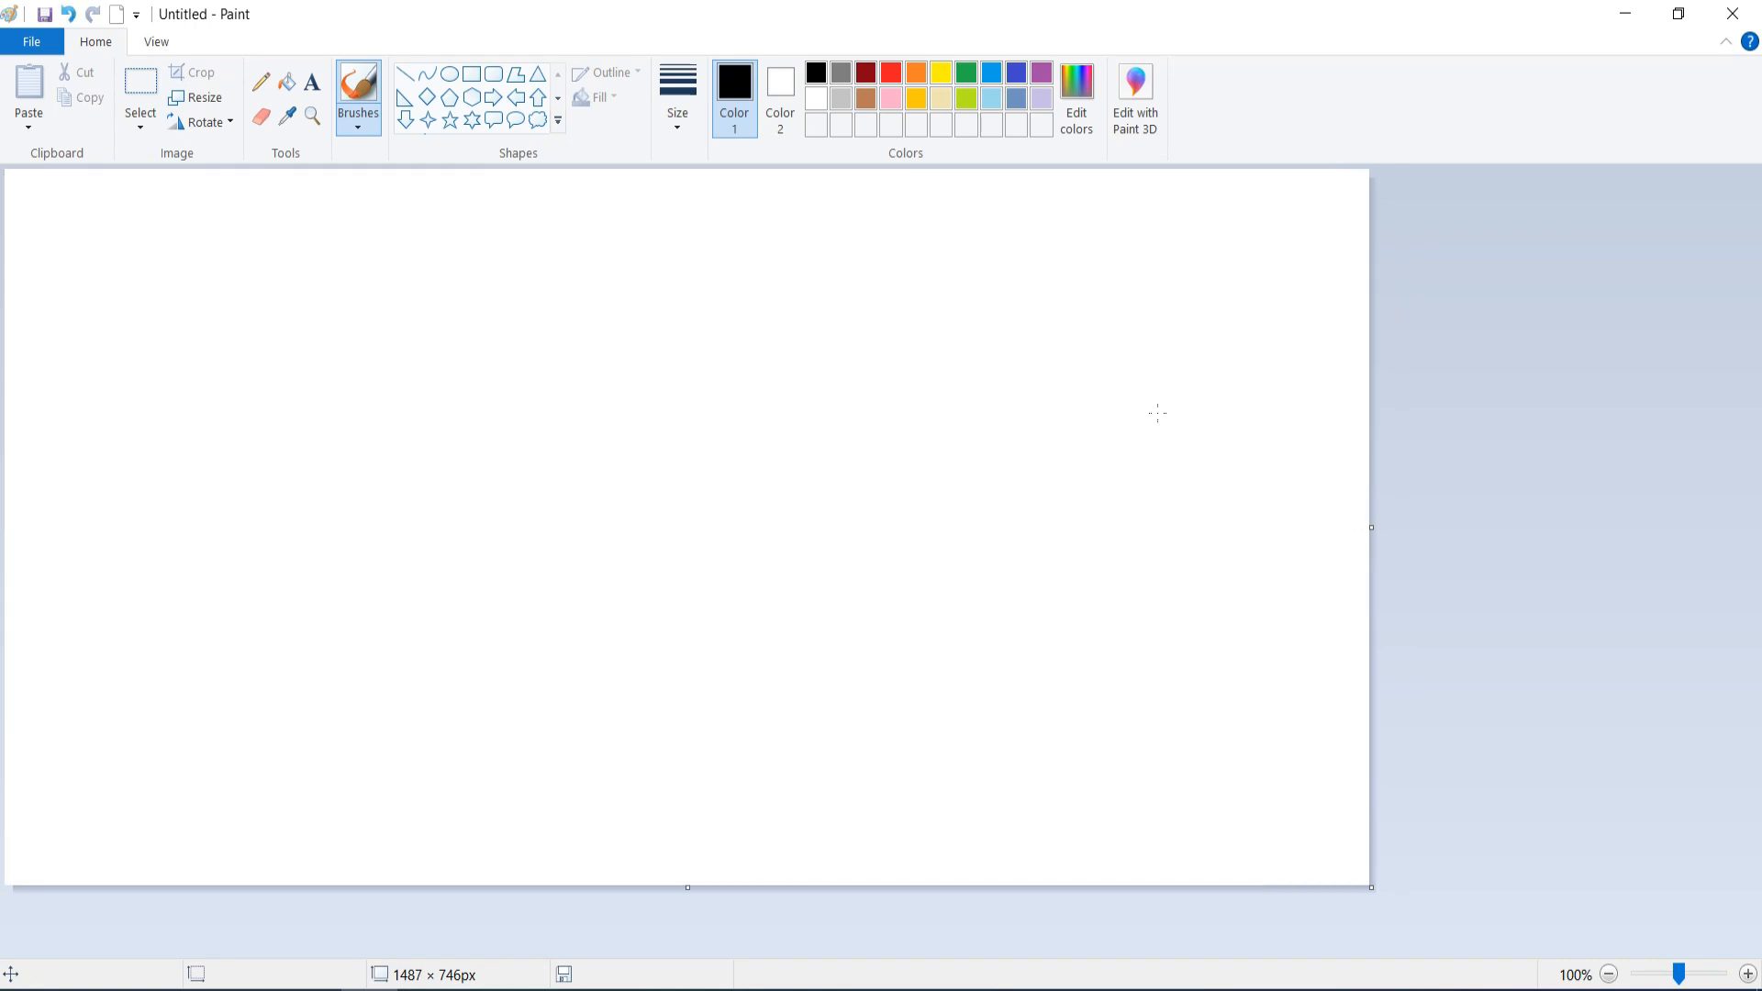
- Draw two freehand black brush strokes on the canvas and undo both of them
click(746, 320)
drag(746, 320, 1053, 318)
drag(330, 394, 611, 382)
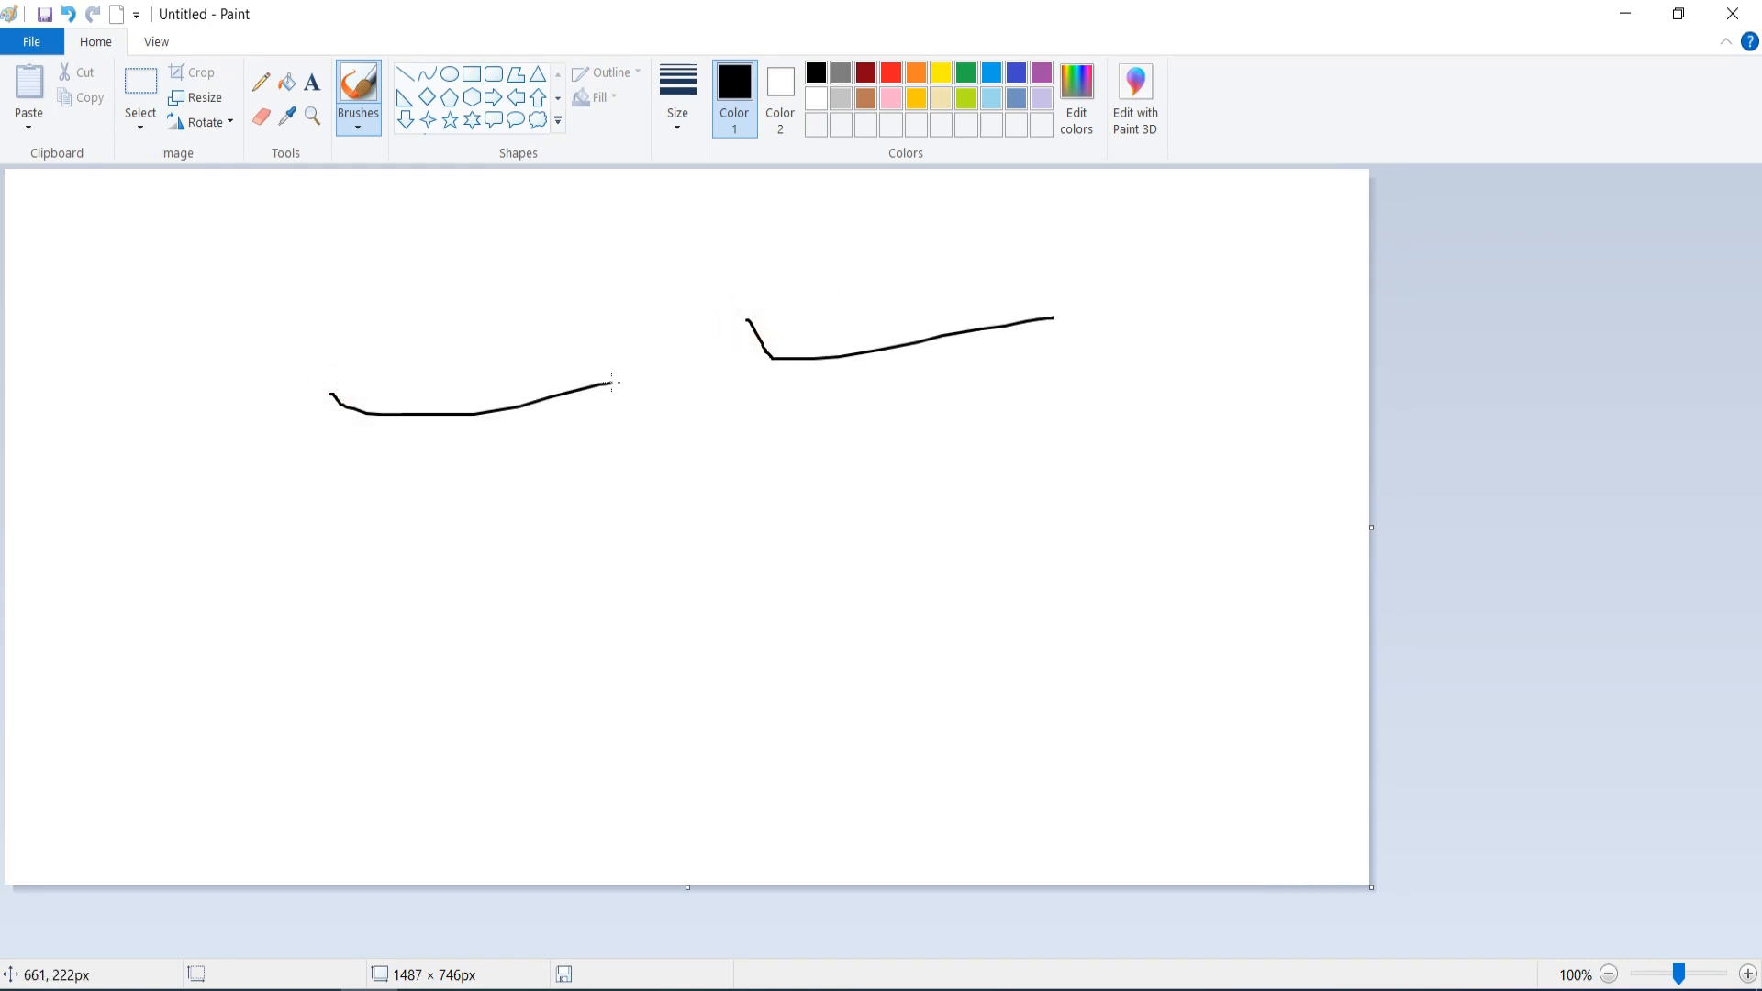
key(ctrl+z)
key(ctrl+z)
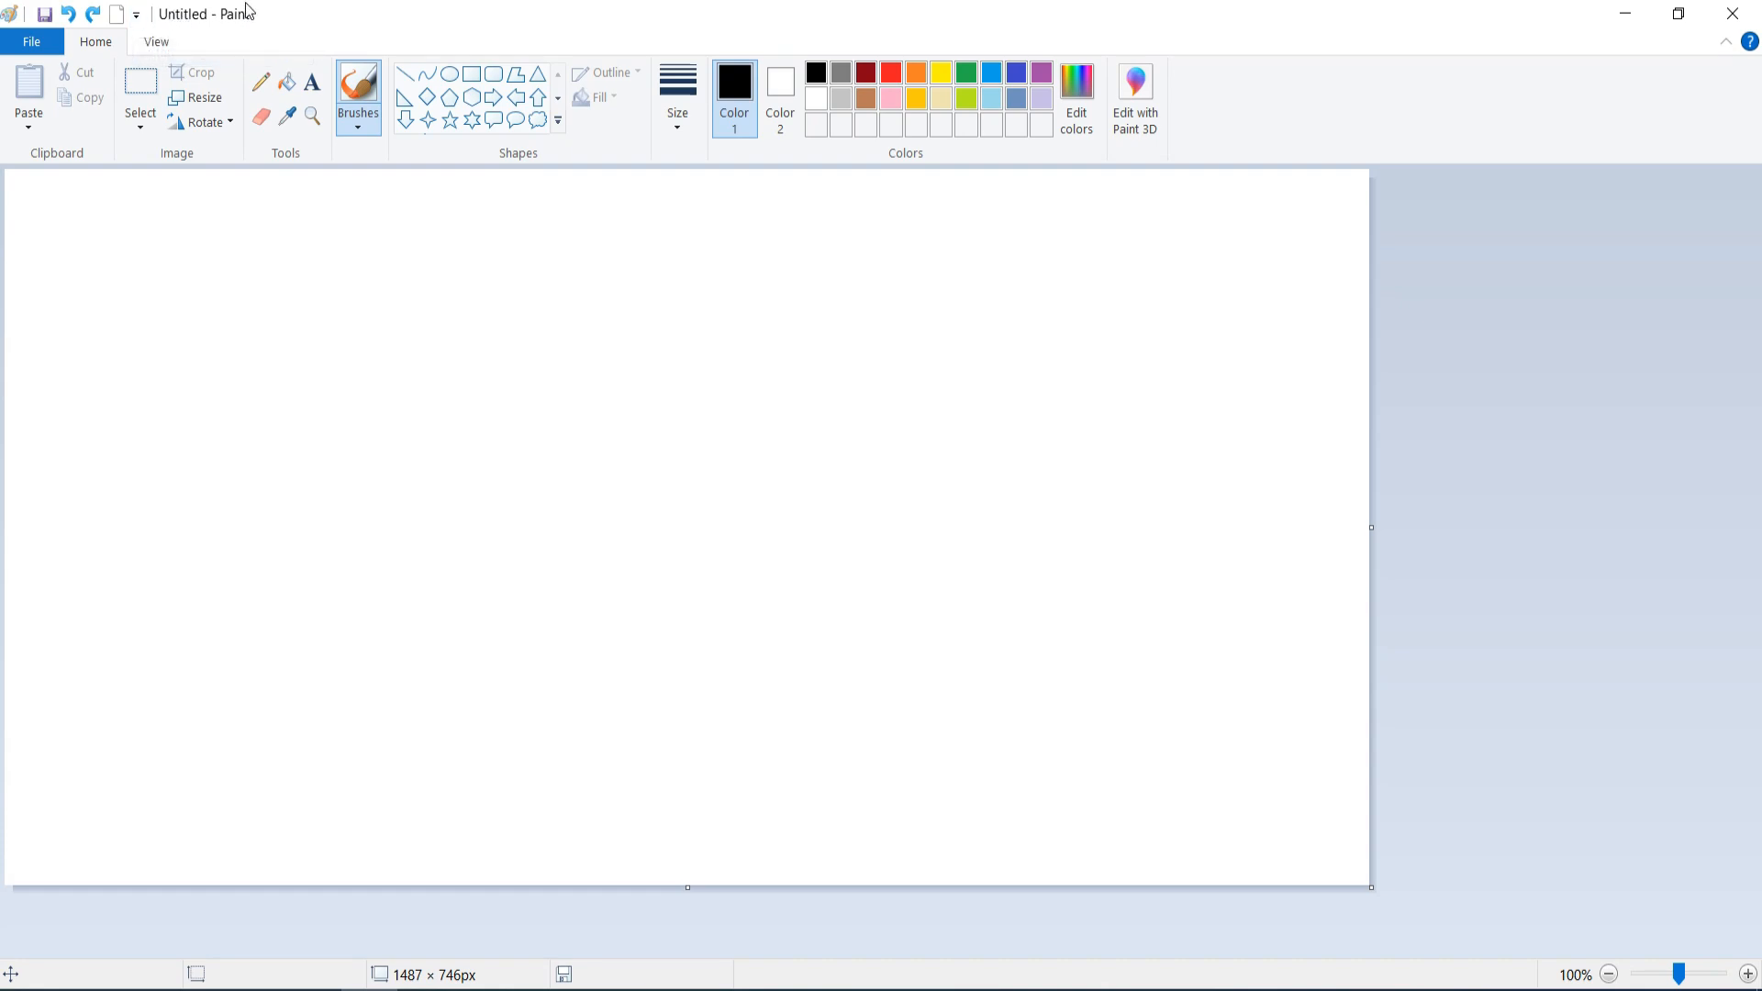
- Add the Open command to the Quick Access Toolbar, try it out, and dismiss the file dialog without opening a picture
click(137, 15)
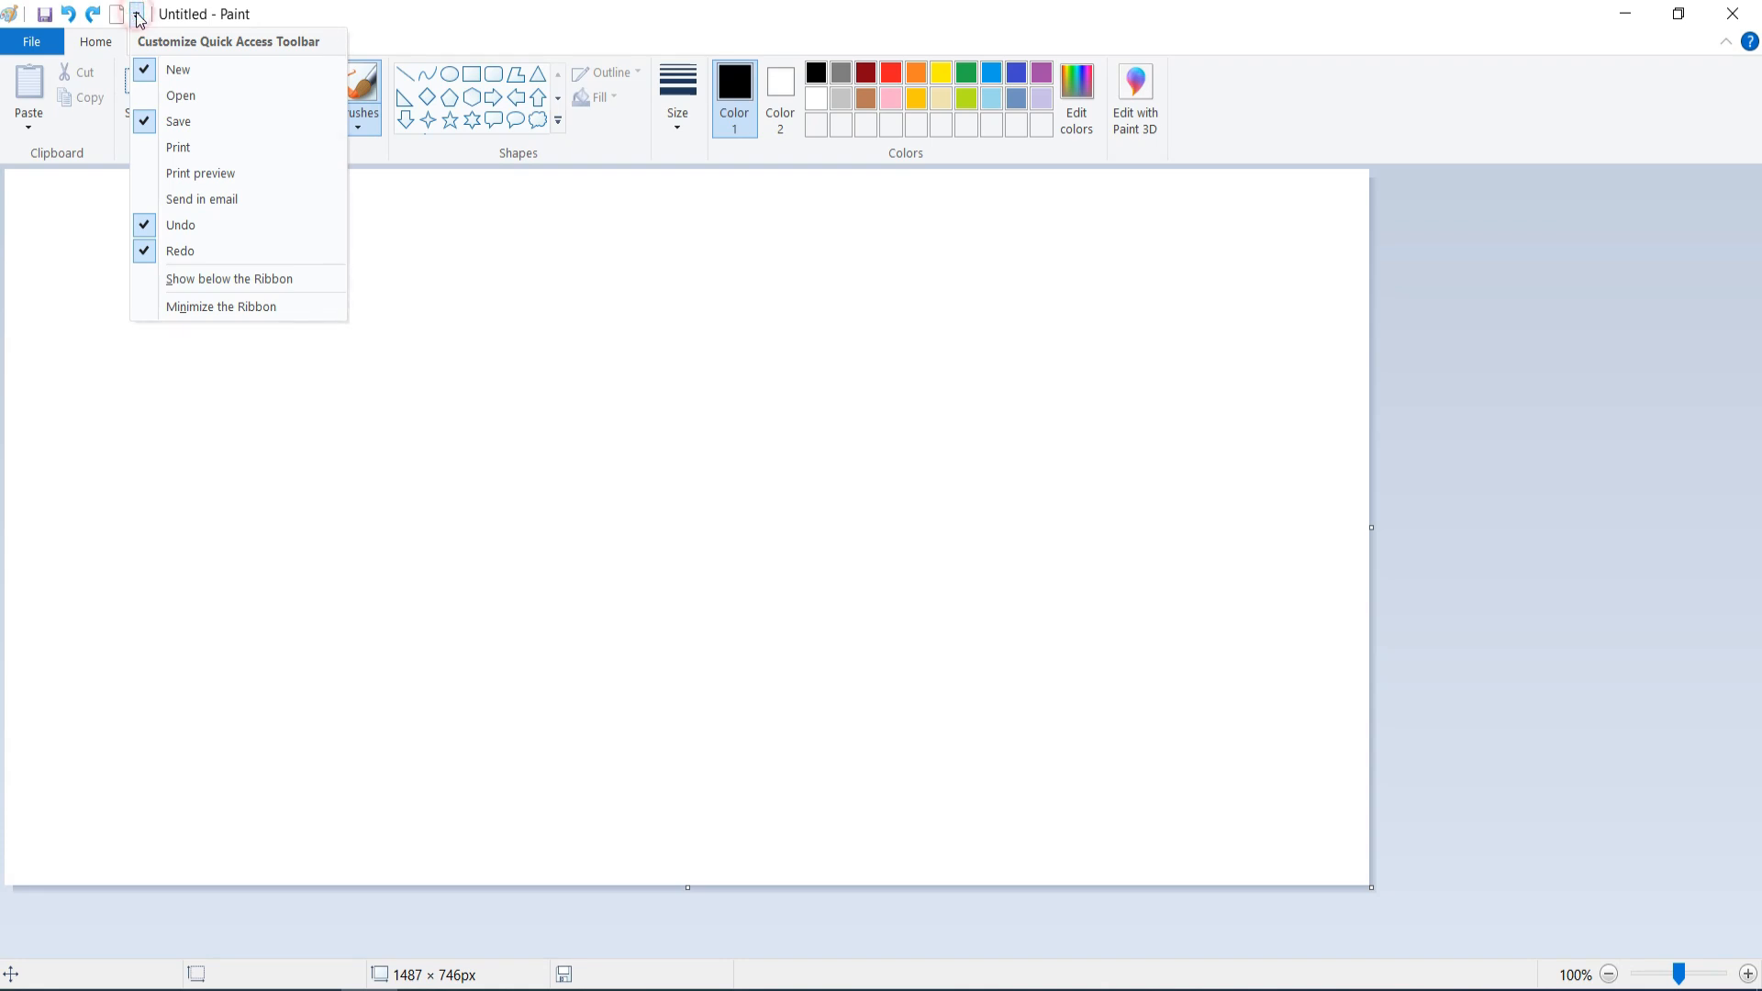
click(138, 15)
click(138, 15)
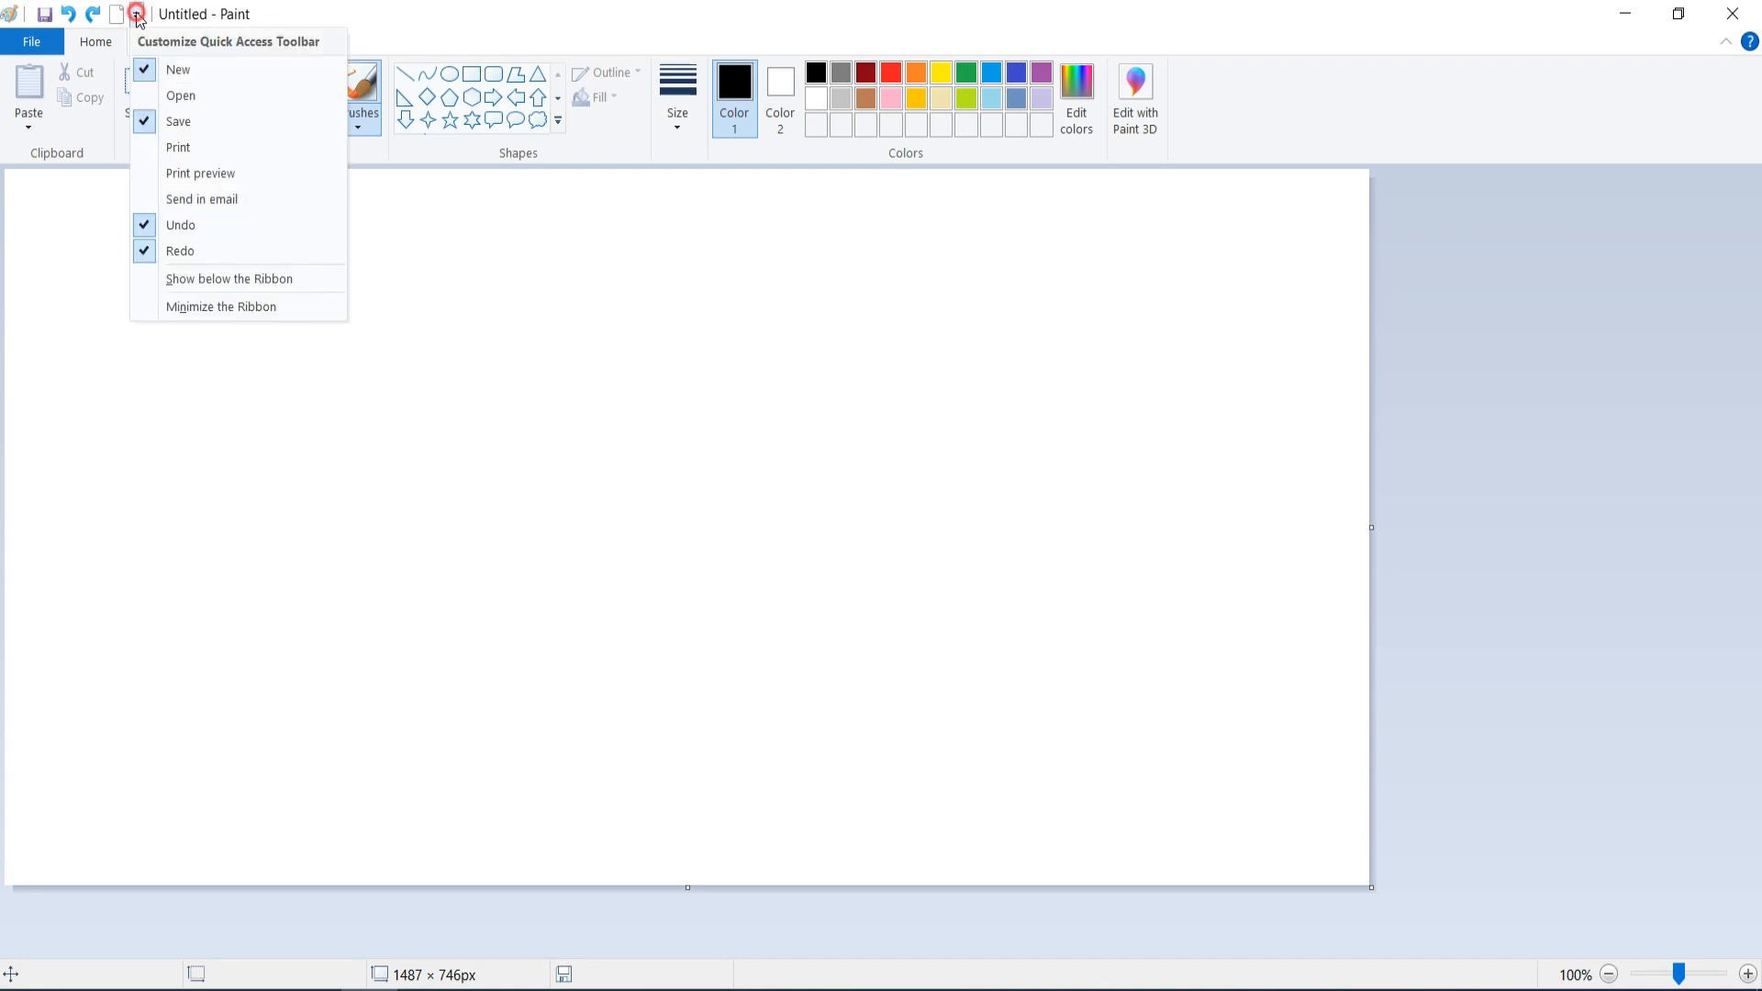
click(179, 98)
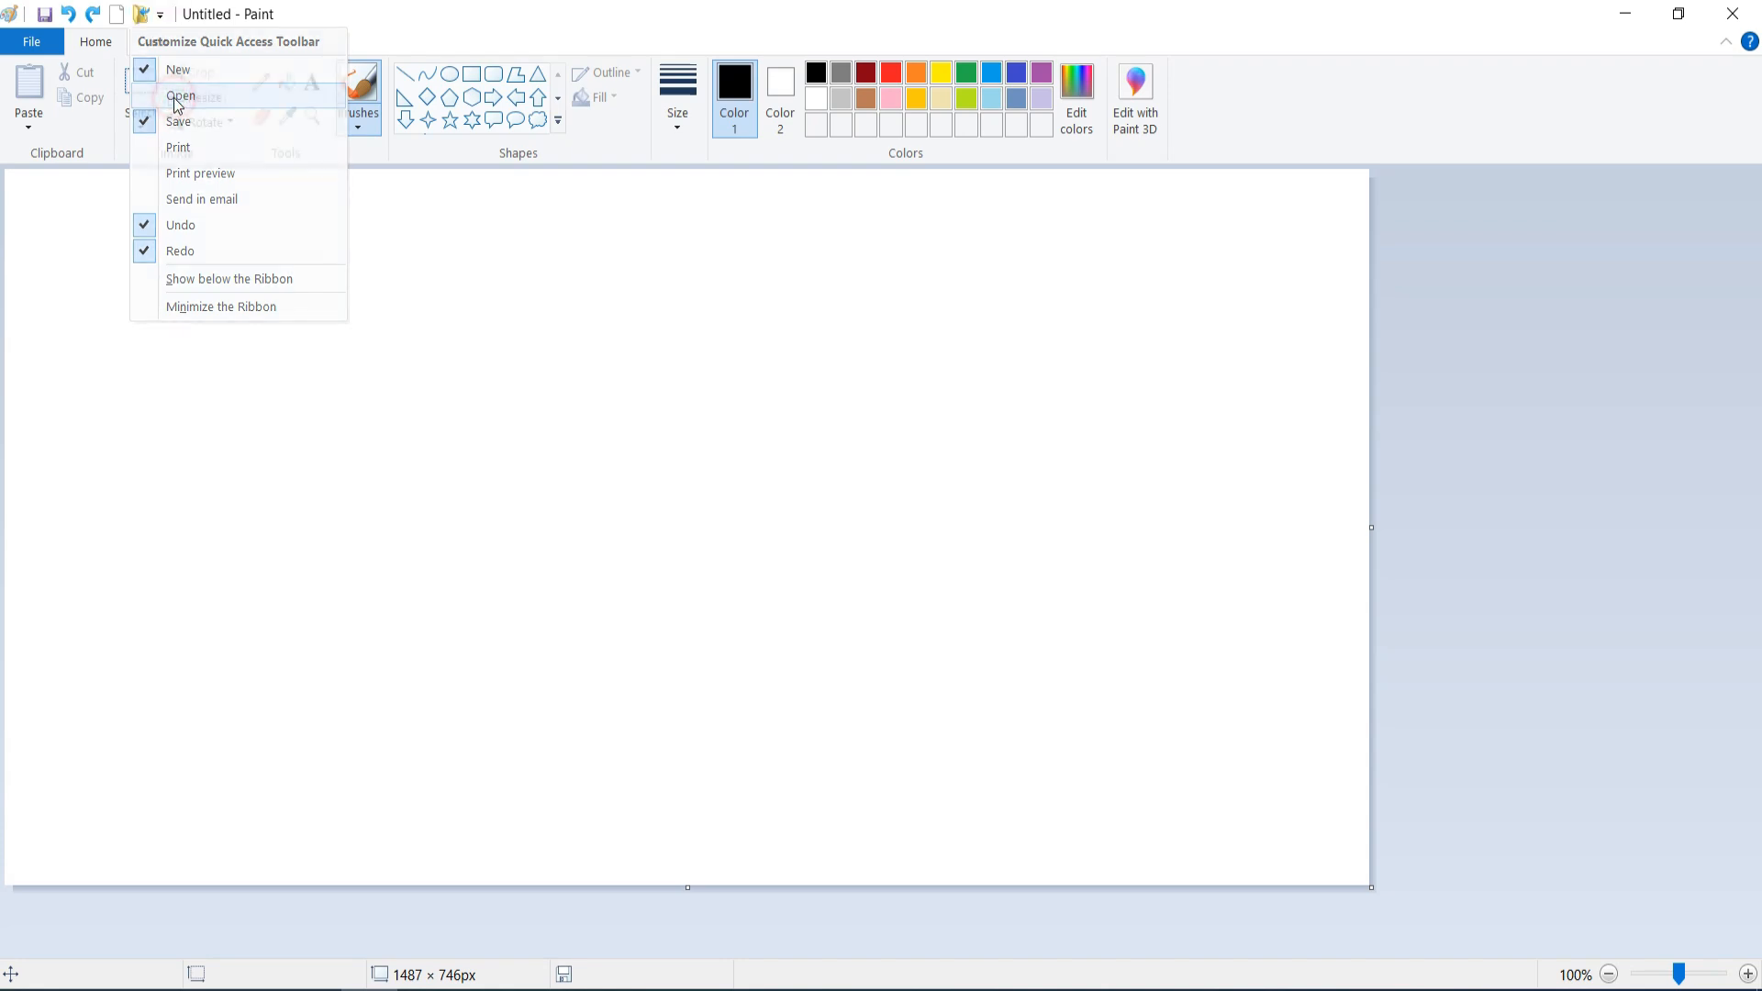
click(143, 21)
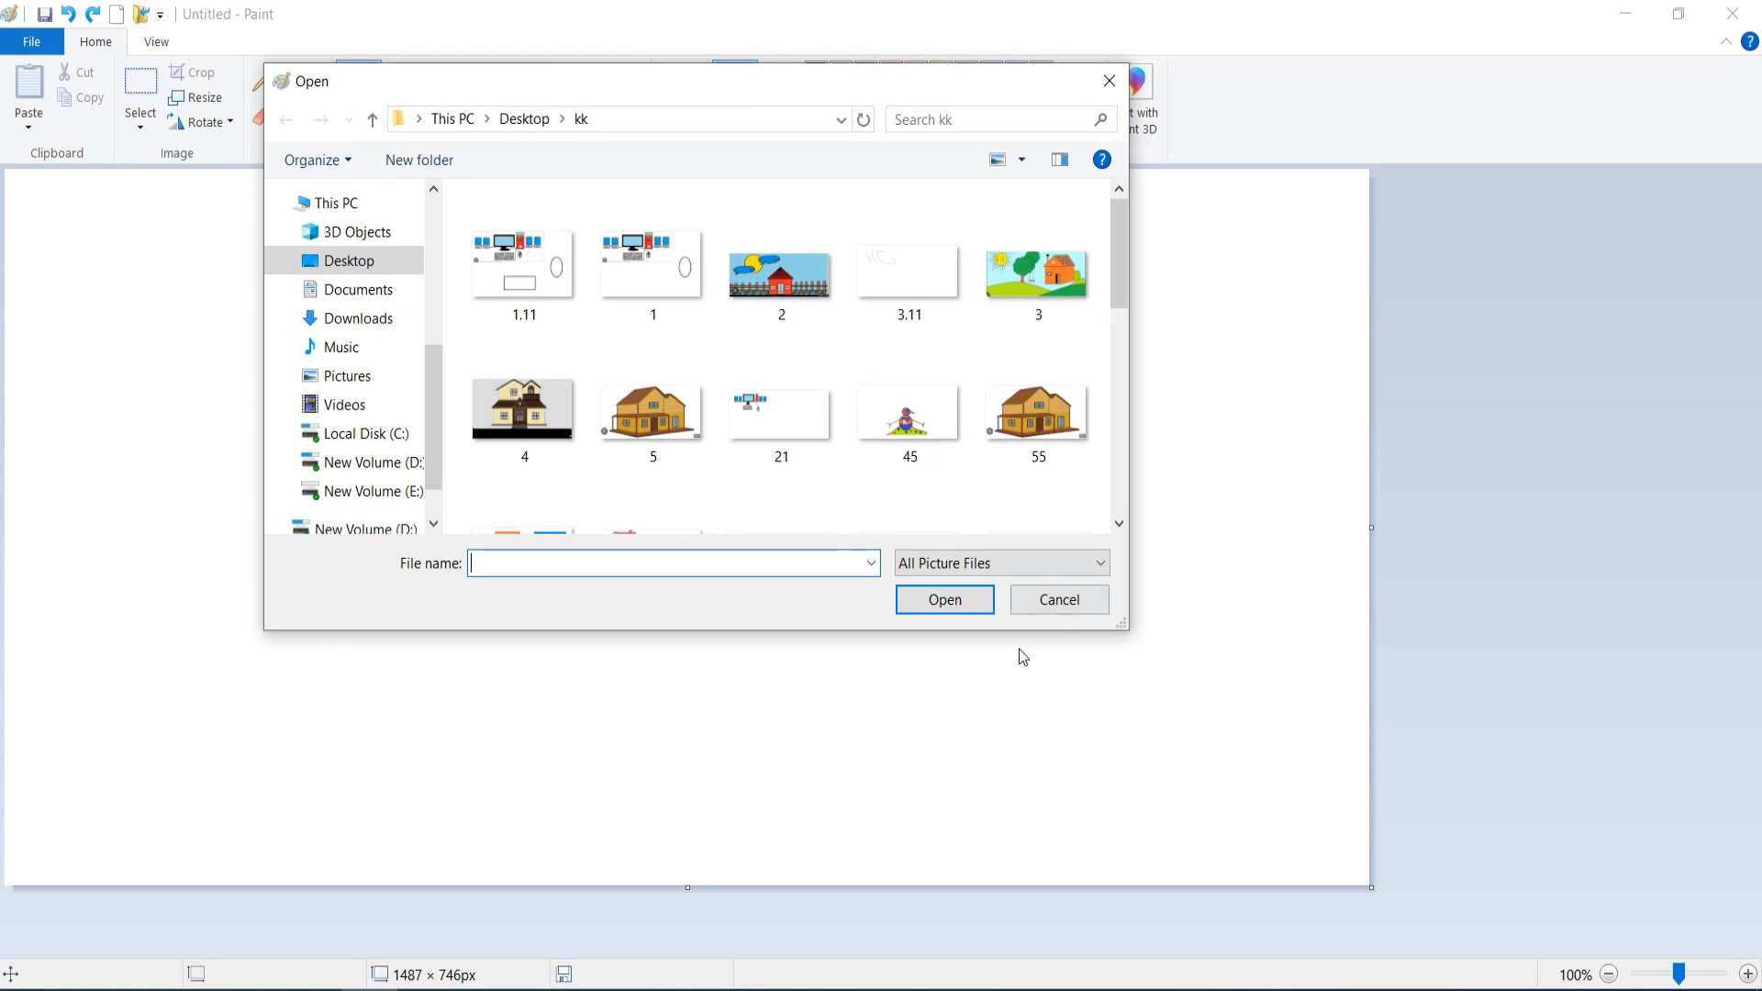
key(Escape)
- Review the Quick Access Toolbar customization options, the file commands with the recent pictures, and the view tools
click(160, 15)
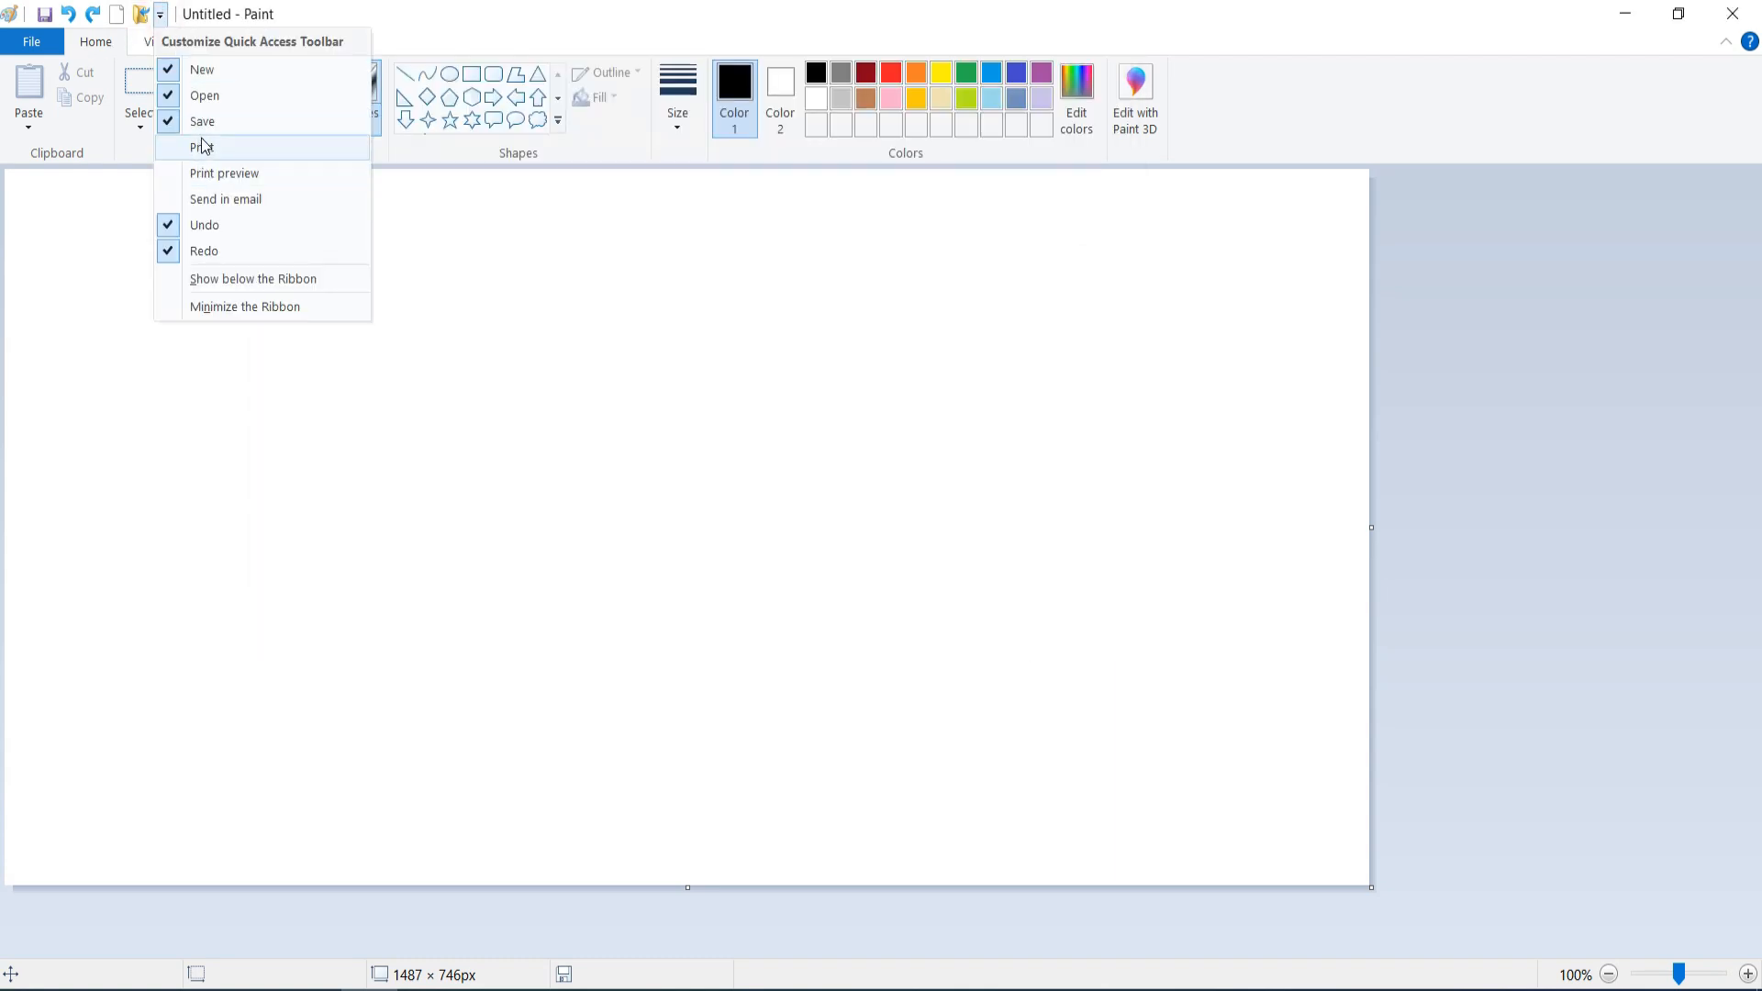
click(142, 264)
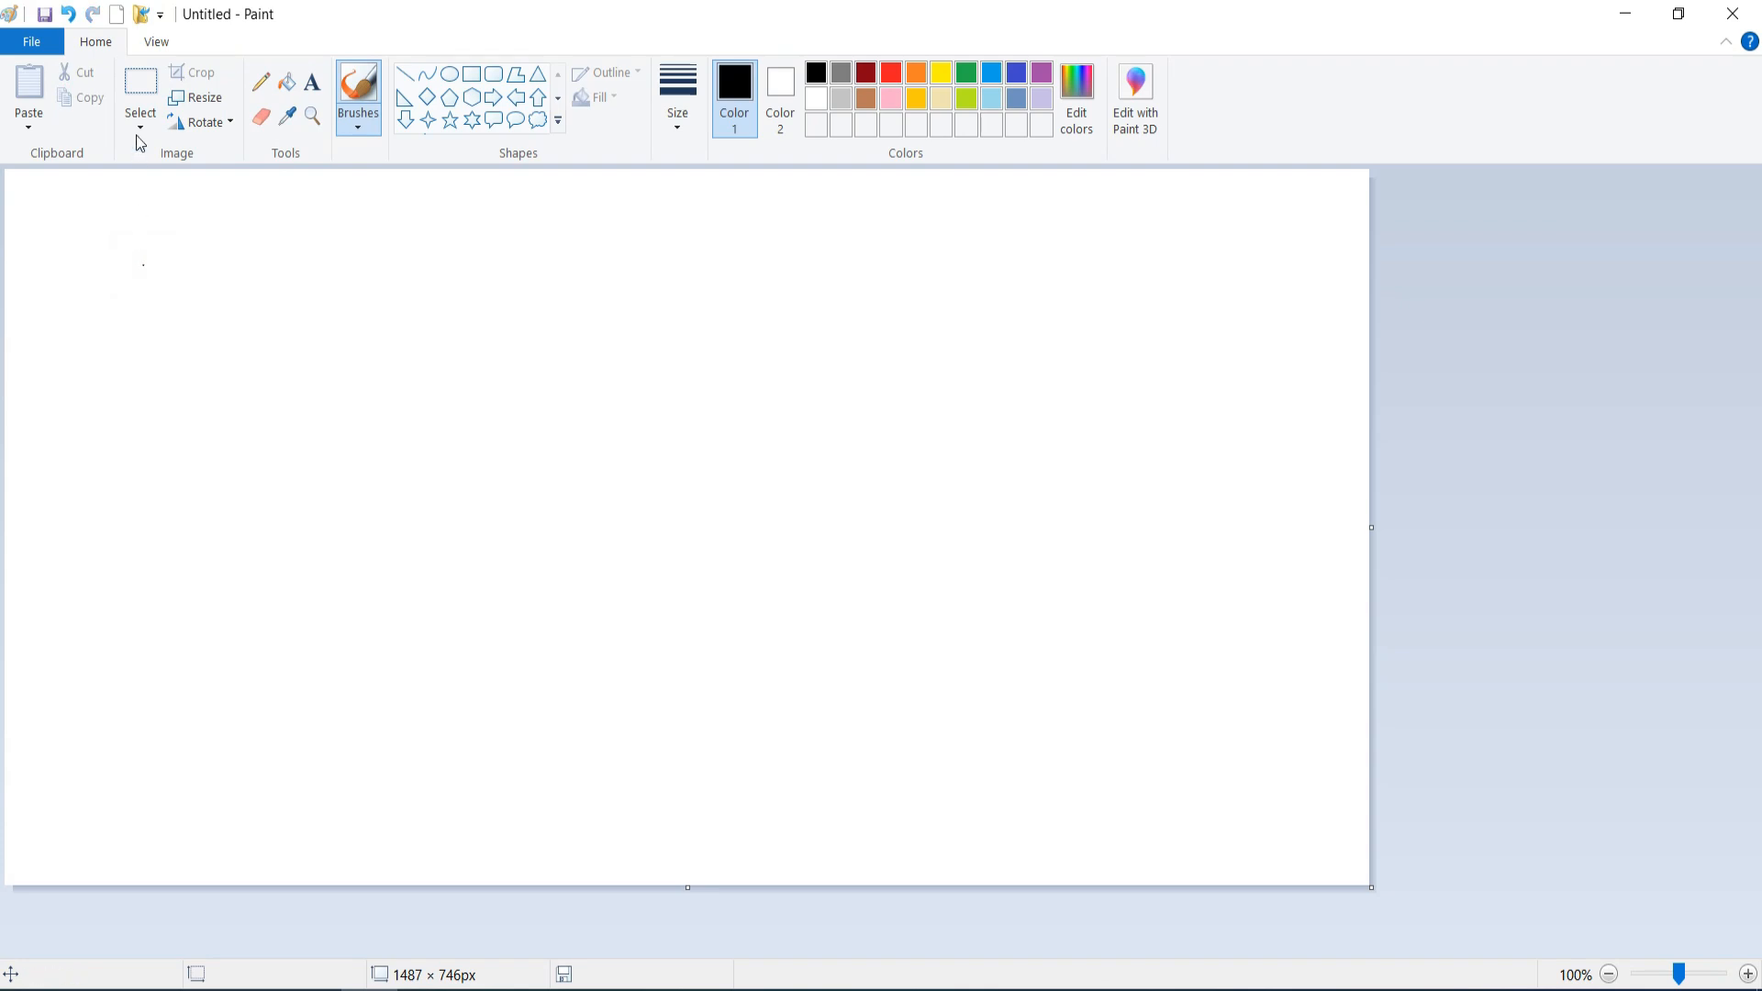
click(159, 15)
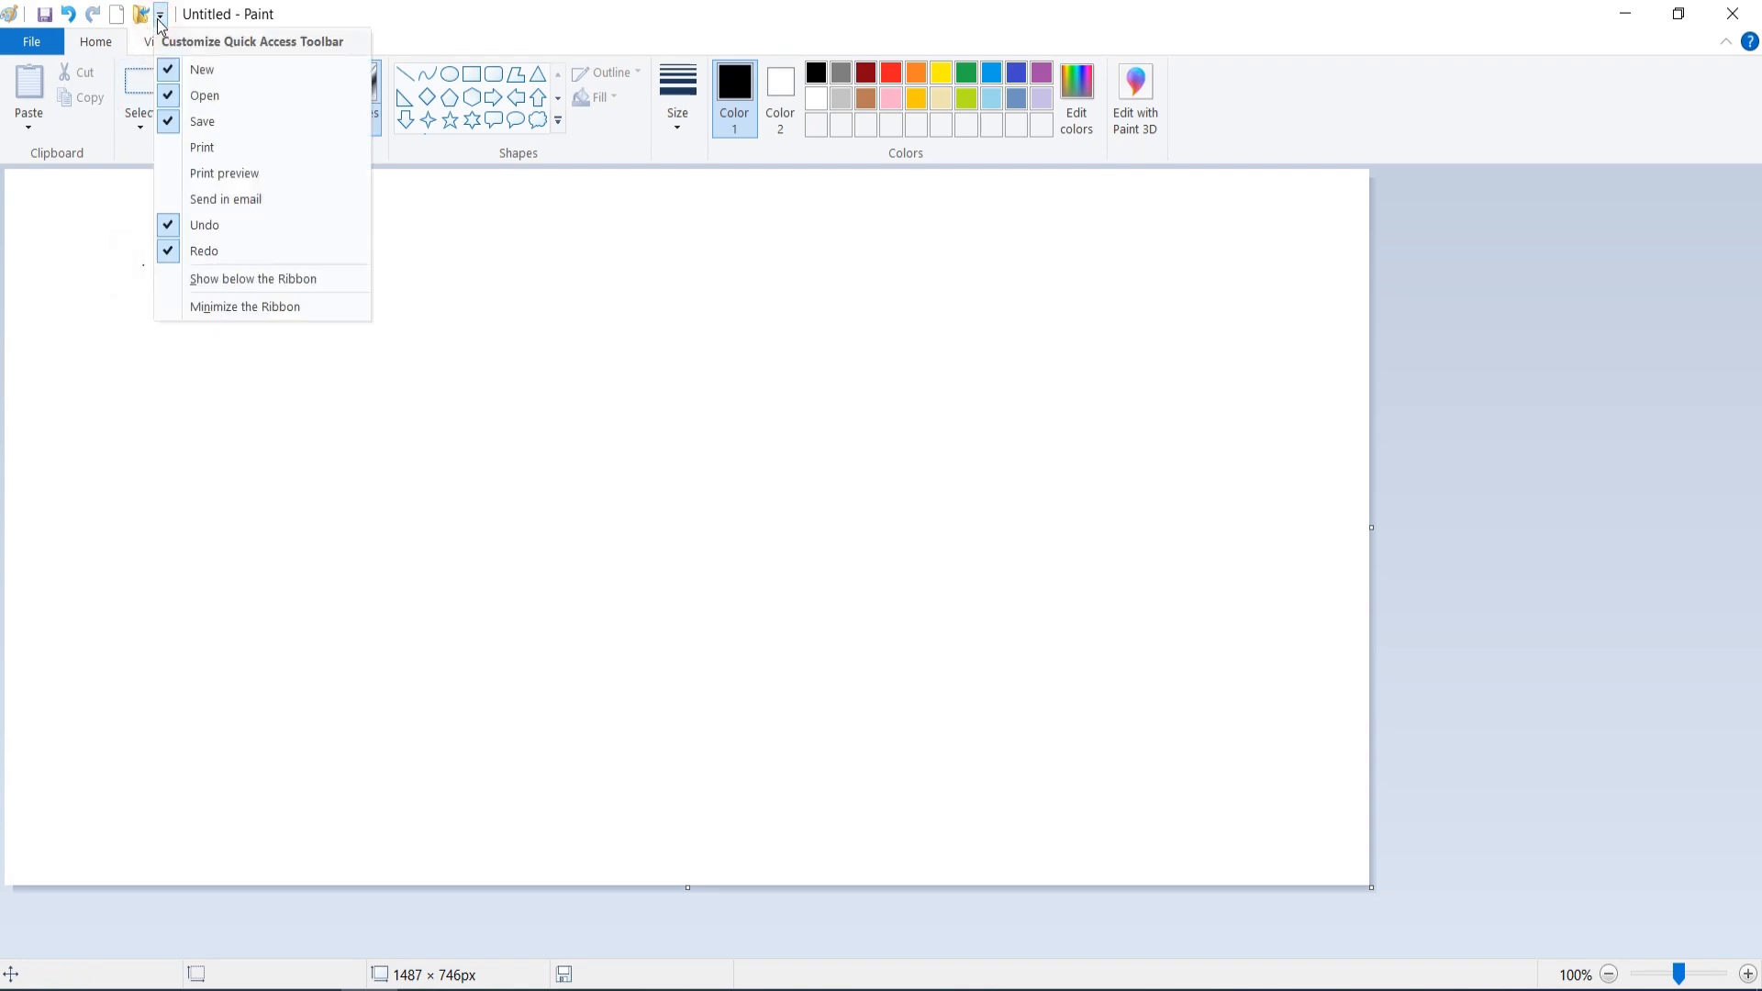
click(159, 18)
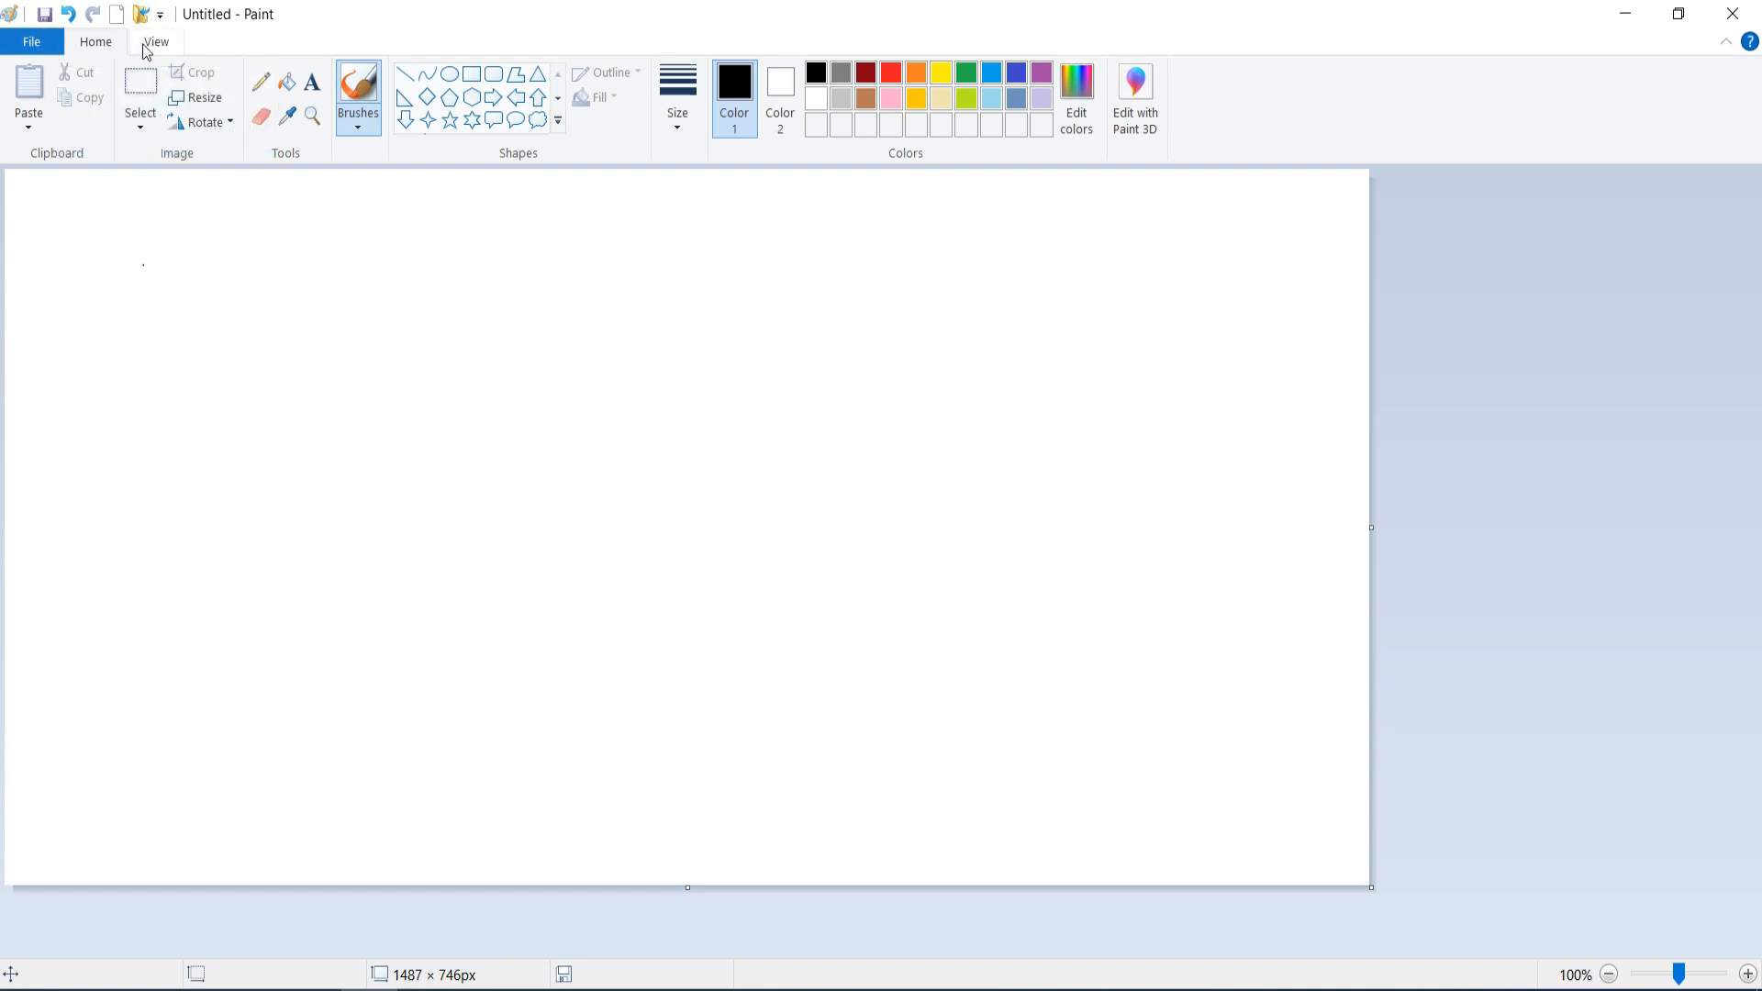
click(48, 45)
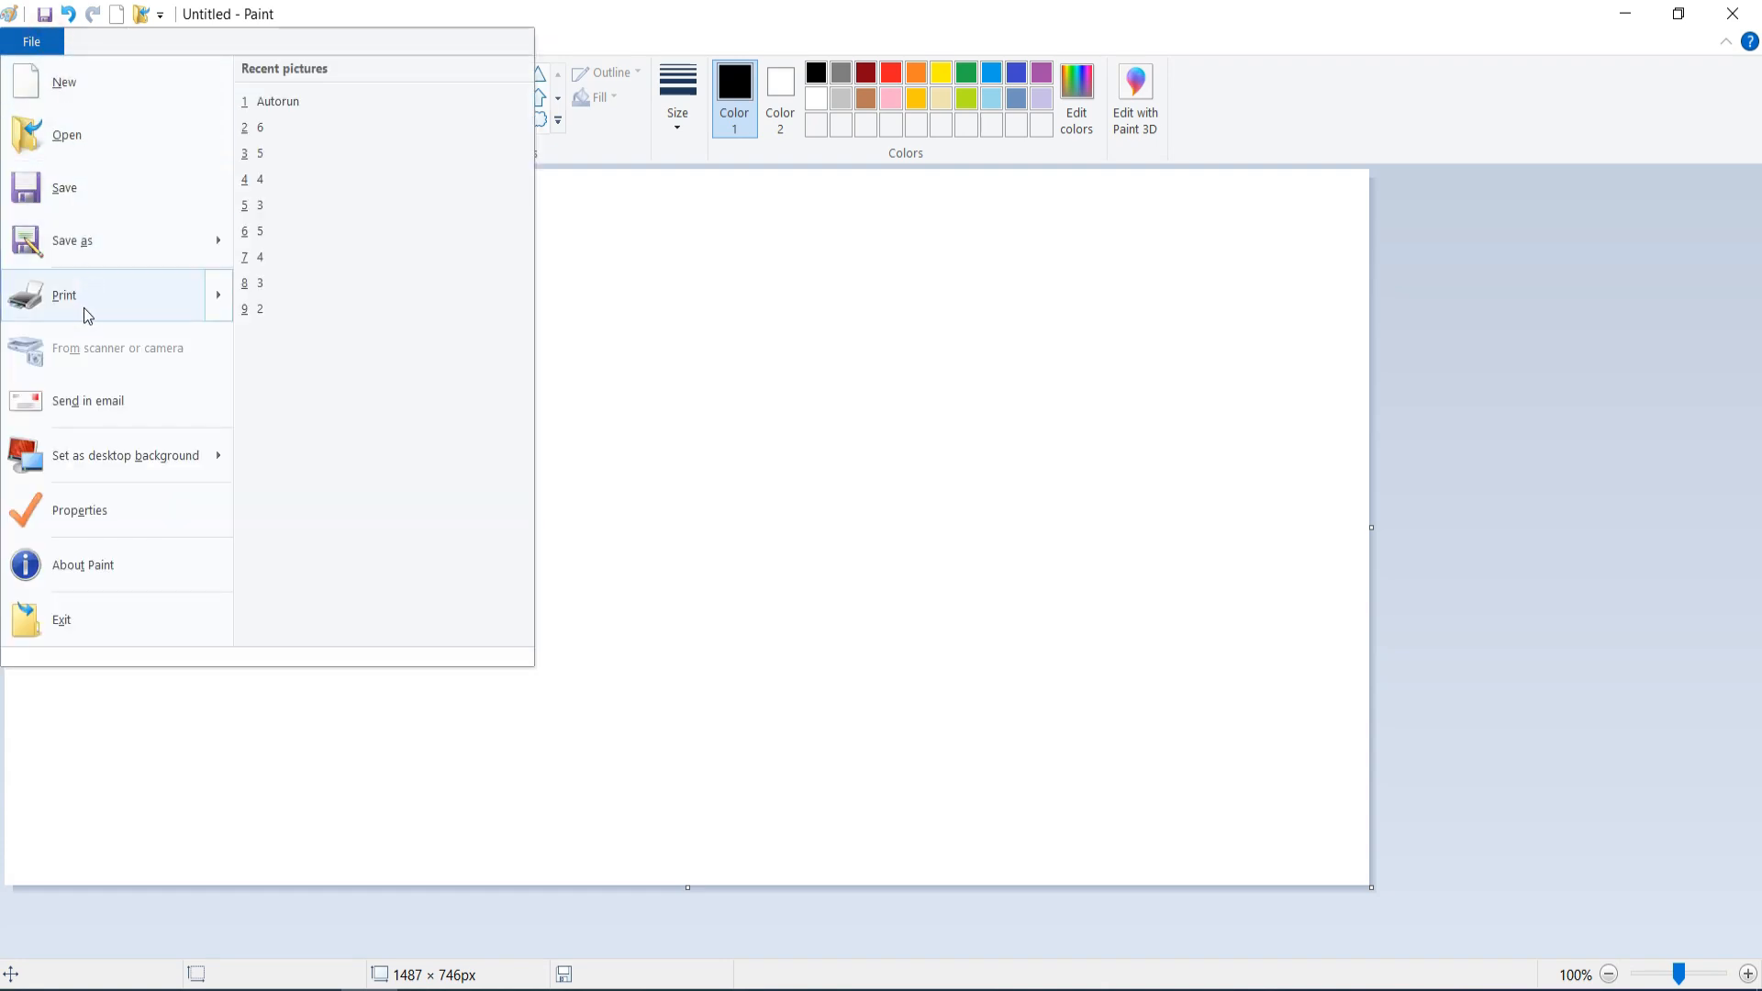
click(77, 754)
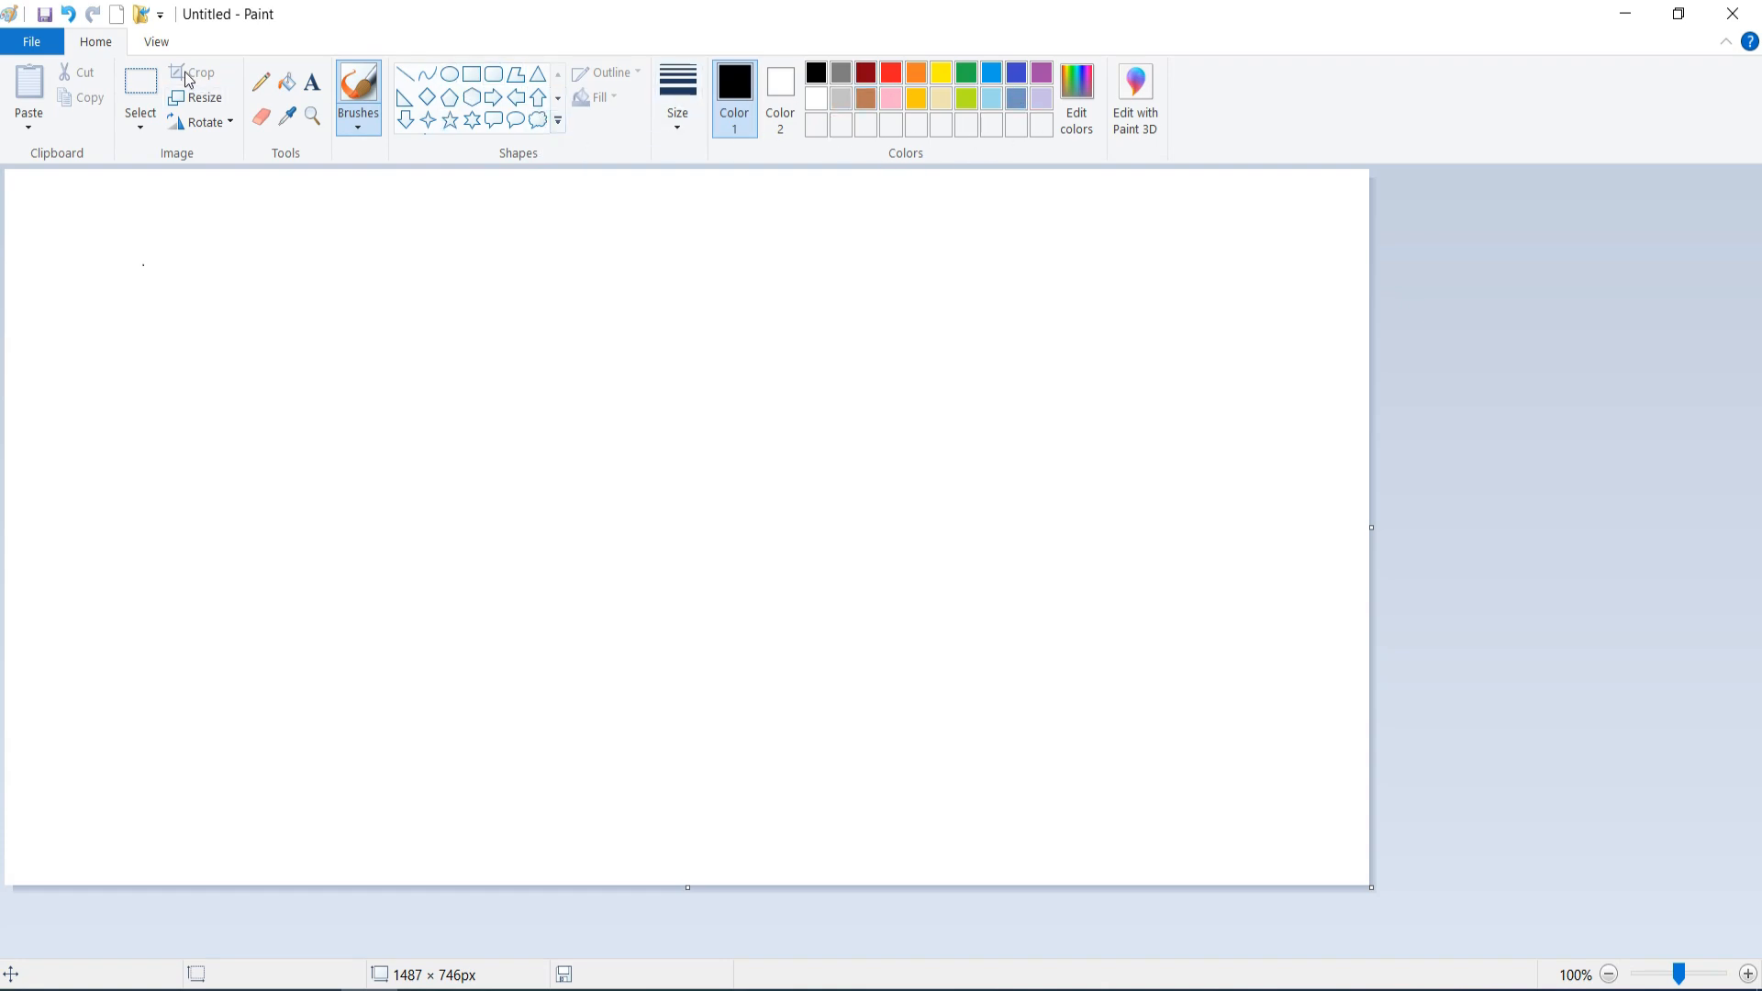
click(158, 43)
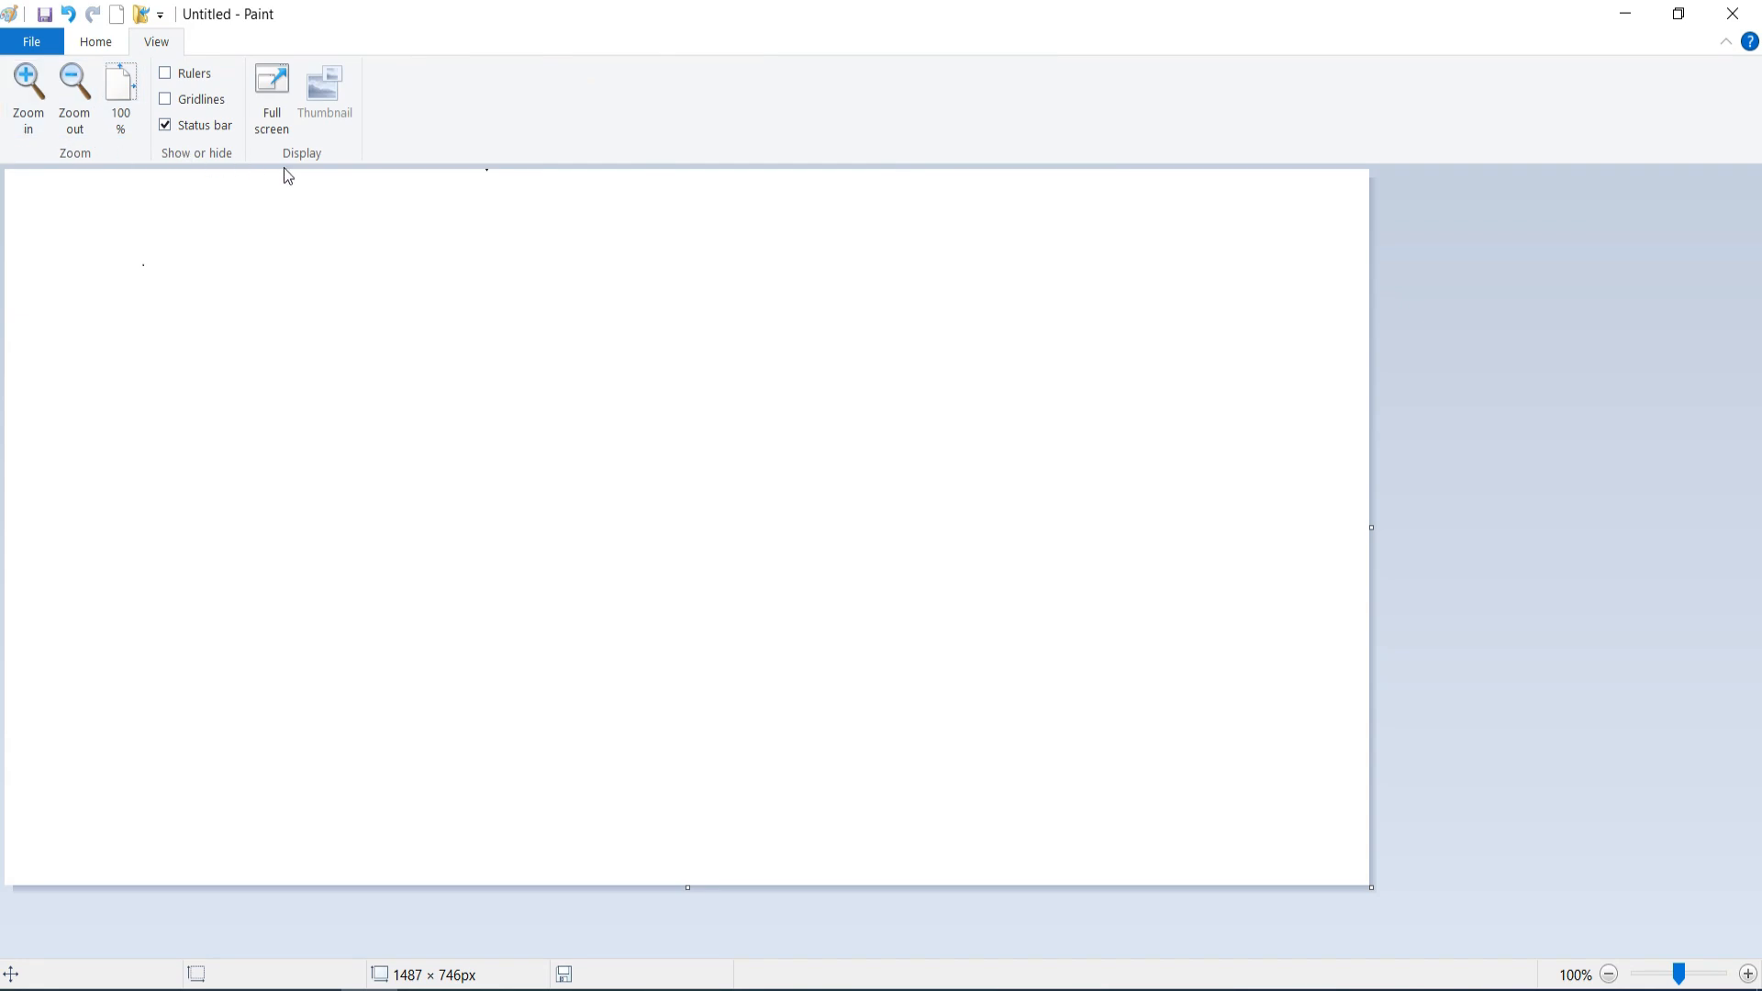
click(101, 51)
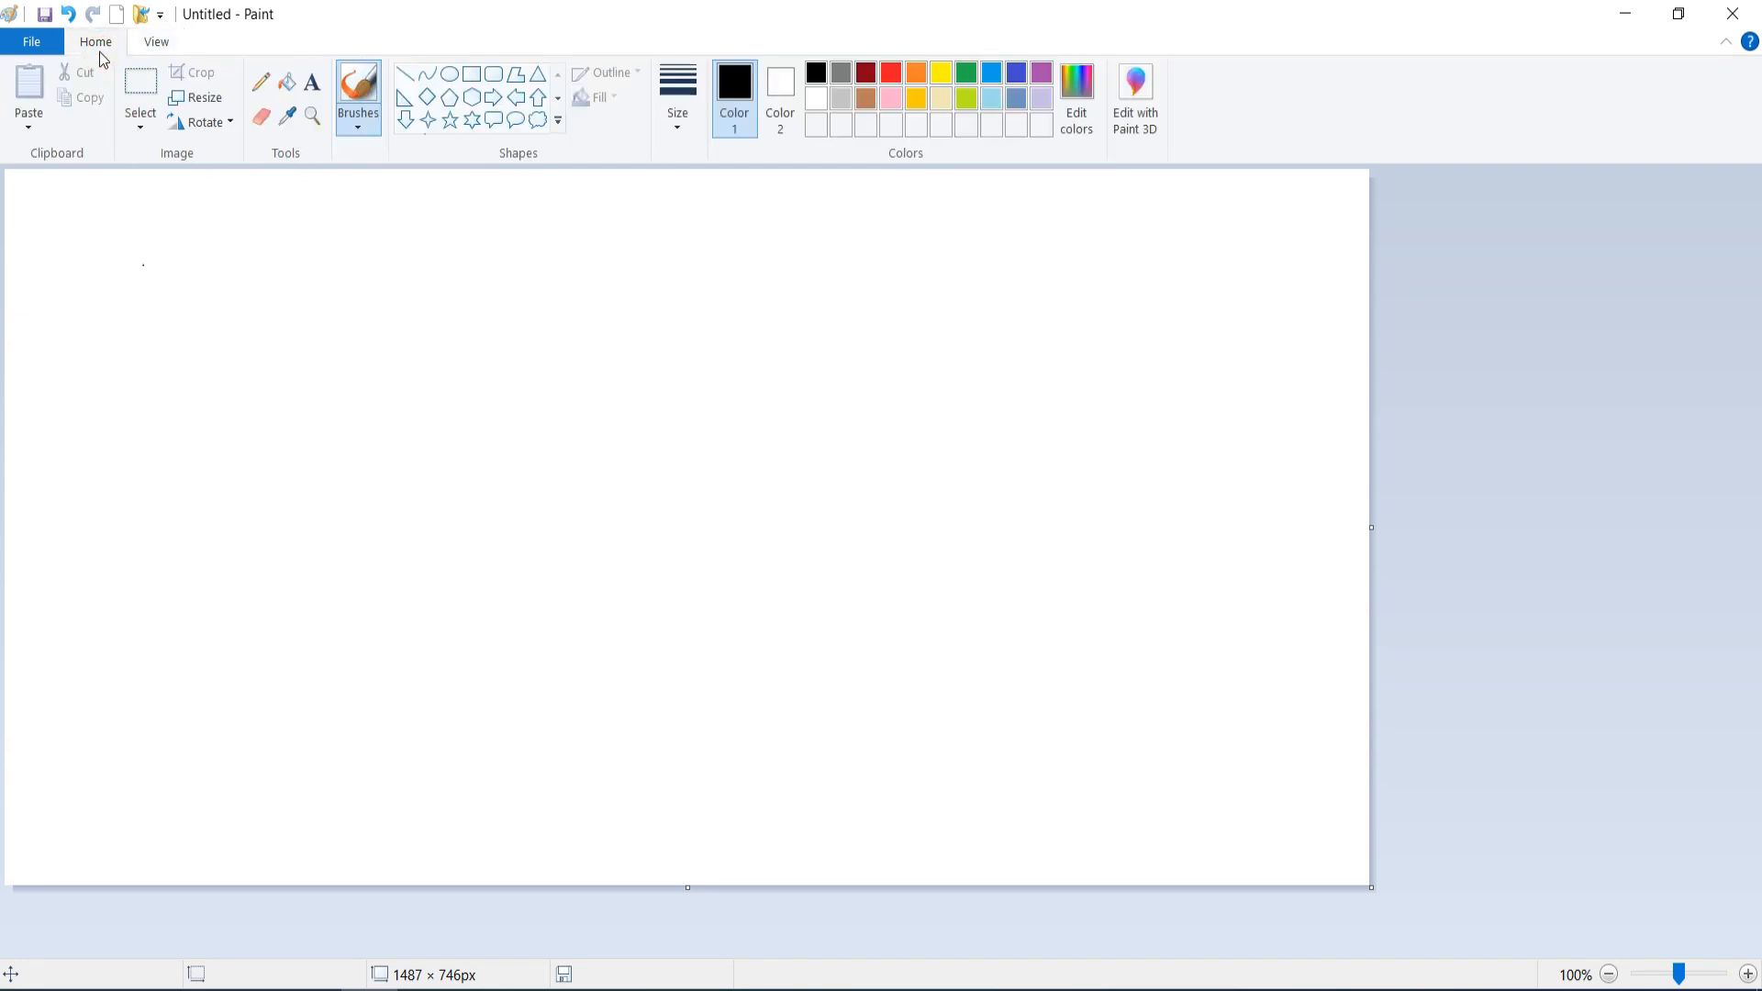
click(58, 51)
click(55, 47)
click(55, 48)
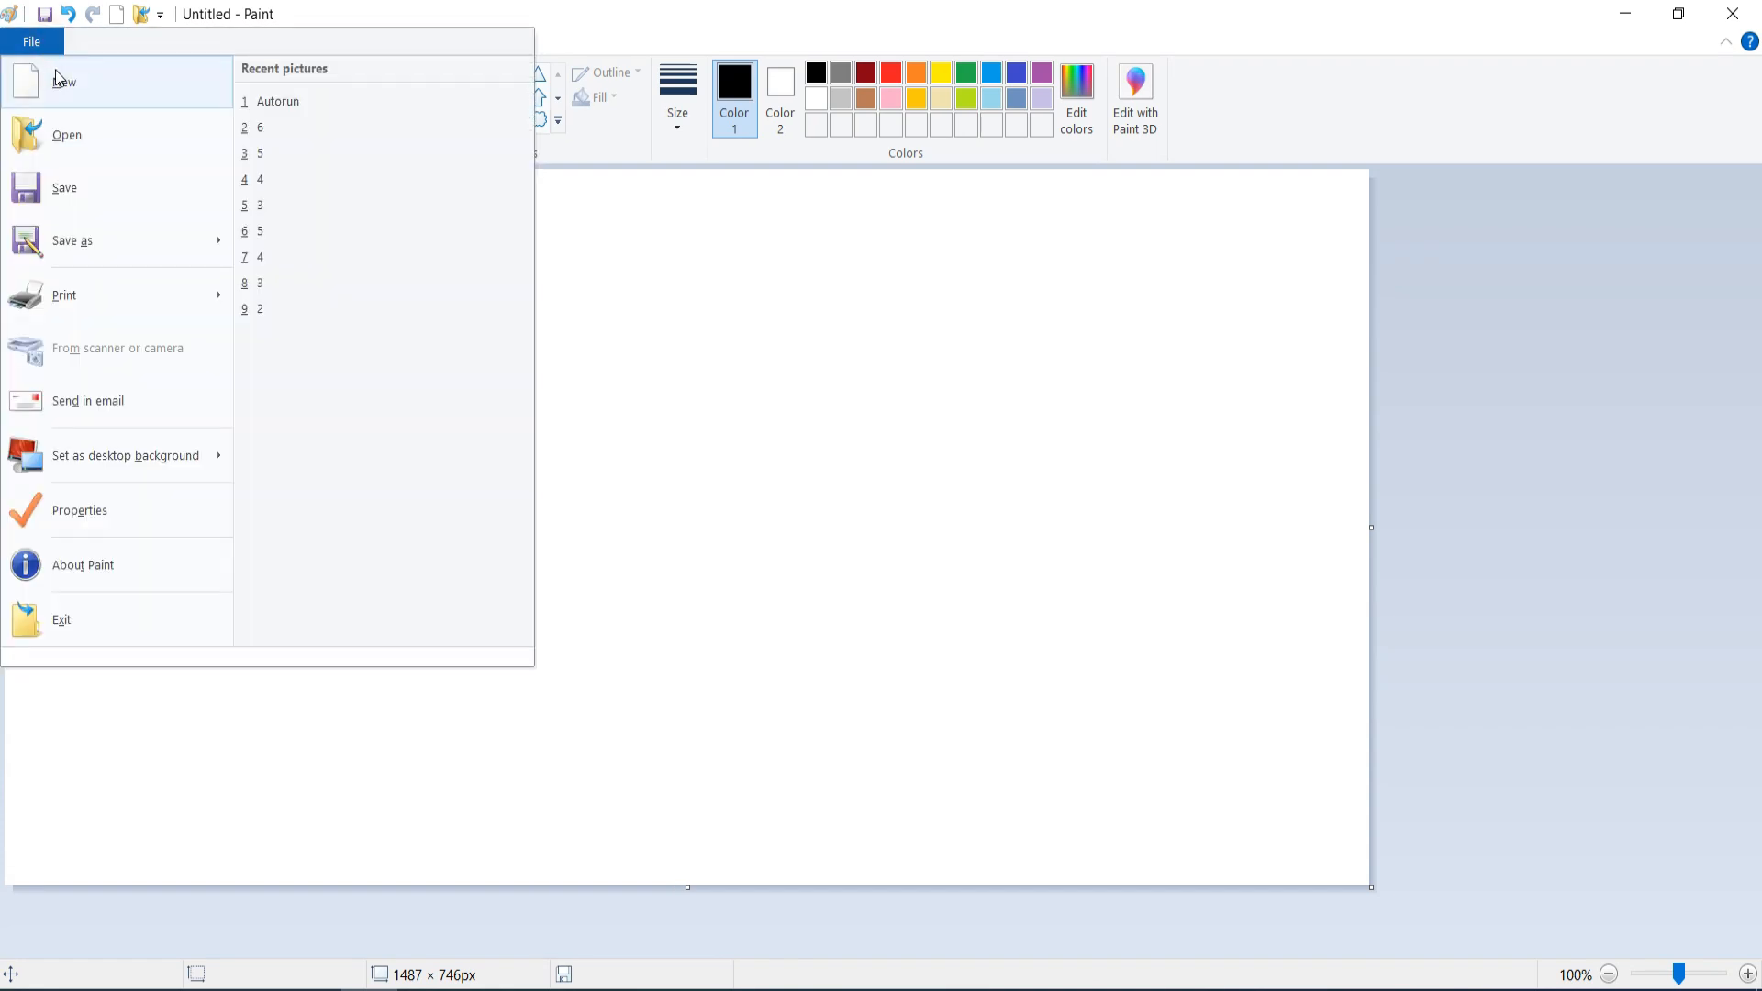
click(796, 238)
- Draw seven black-outlined rectangles of different sizes across the canvas, several overlapping, the last about 113 × 142 px
click(470, 74)
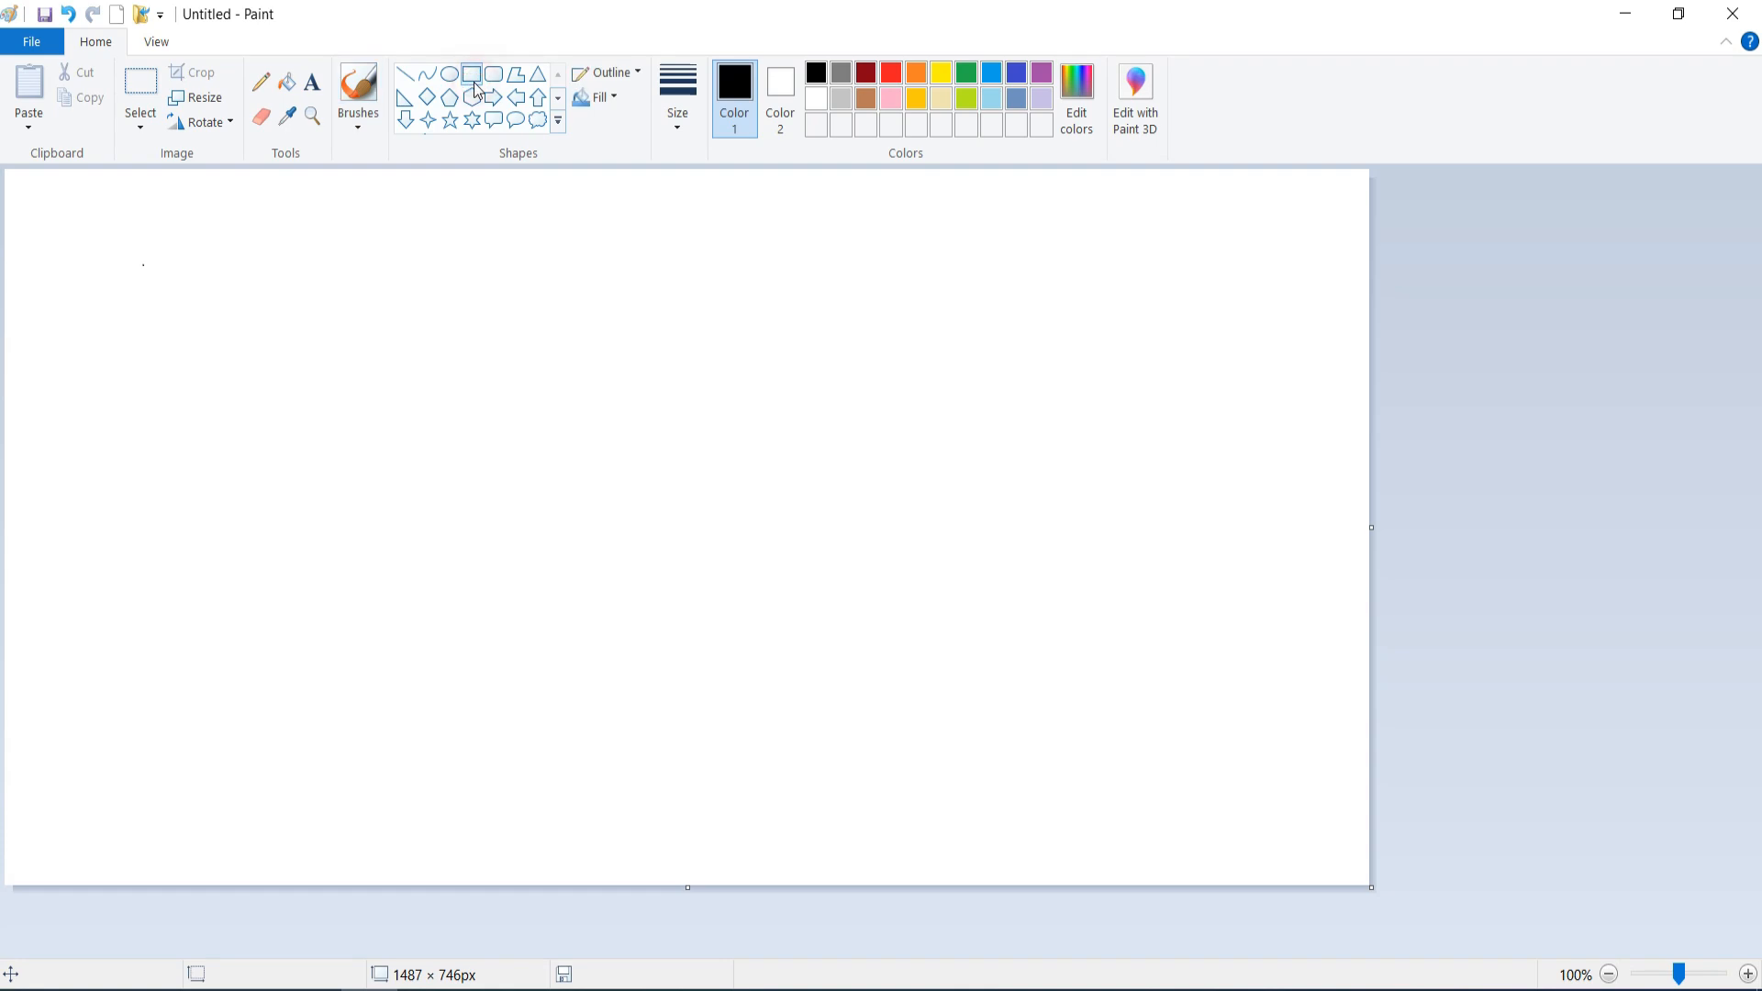
drag(370, 248, 614, 405)
drag(523, 283, 566, 295)
click(718, 292)
drag(730, 259, 882, 475)
click(968, 342)
drag(325, 347, 521, 645)
click(739, 527)
drag(695, 395, 867, 619)
drag(1029, 432, 1138, 726)
click(1034, 295)
drag(1032, 296, 1199, 489)
drag(921, 288, 1024, 423)
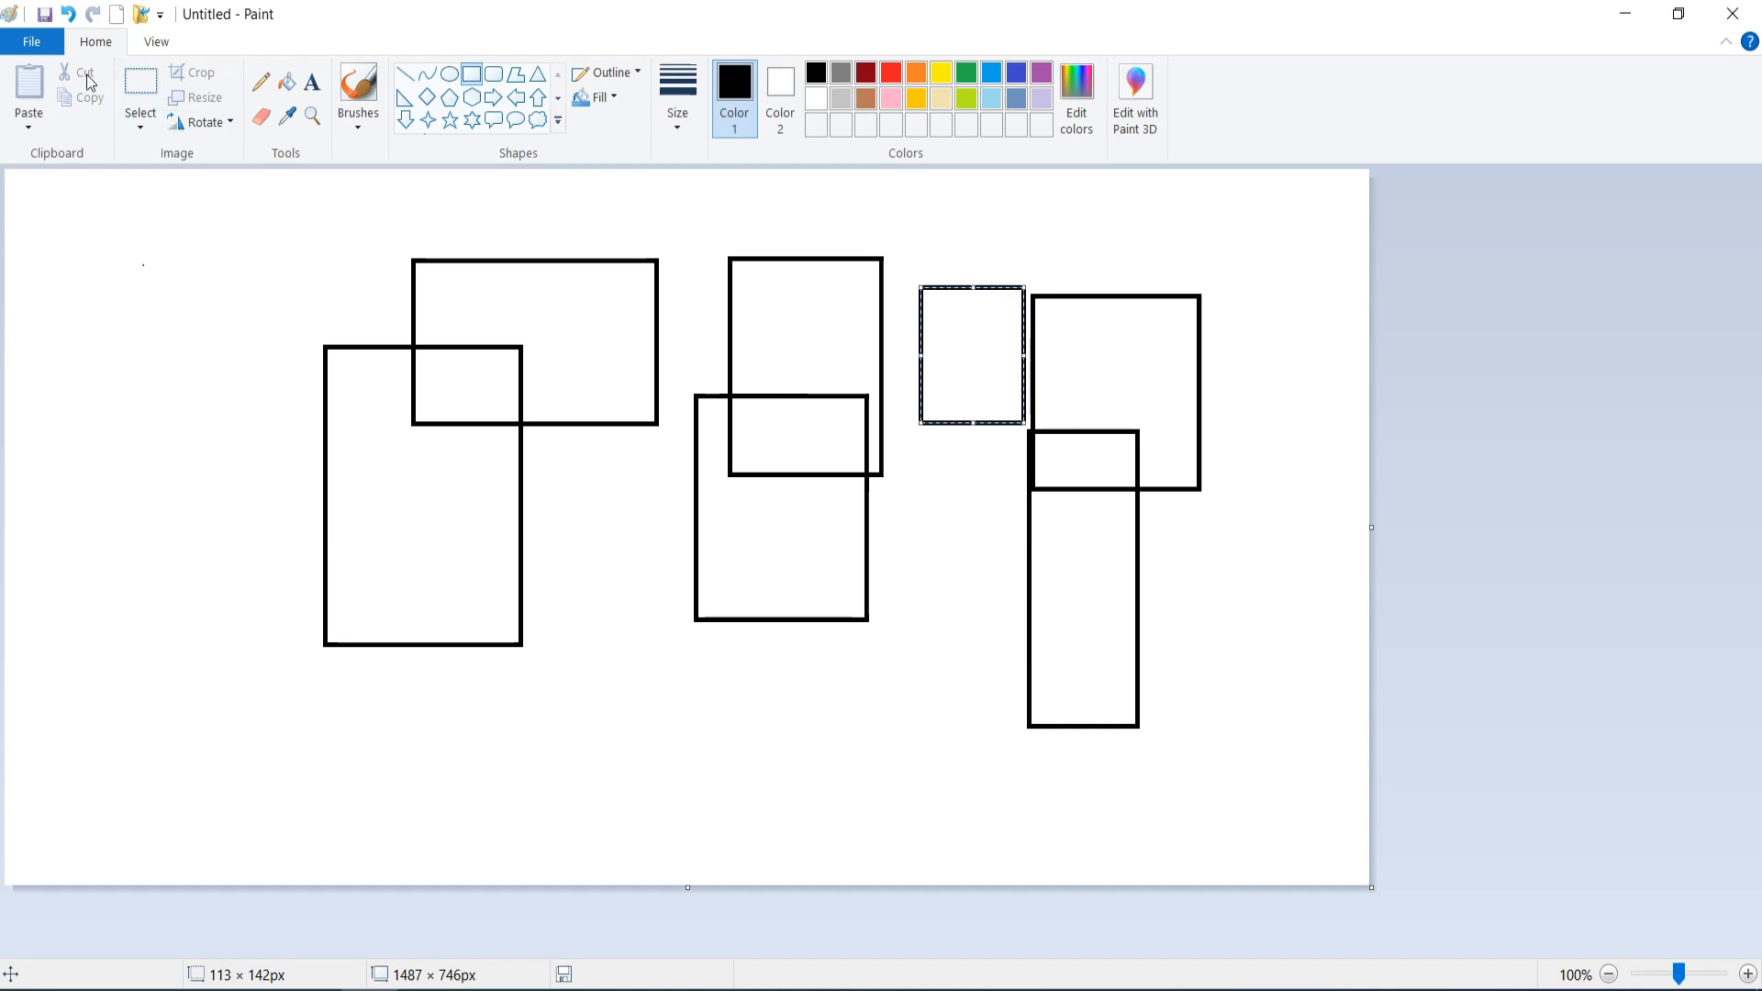
- Start a new blank picture and discard the rectangle drawing without saving it
click(48, 55)
click(64, 77)
drag(823, 389, 735, 310)
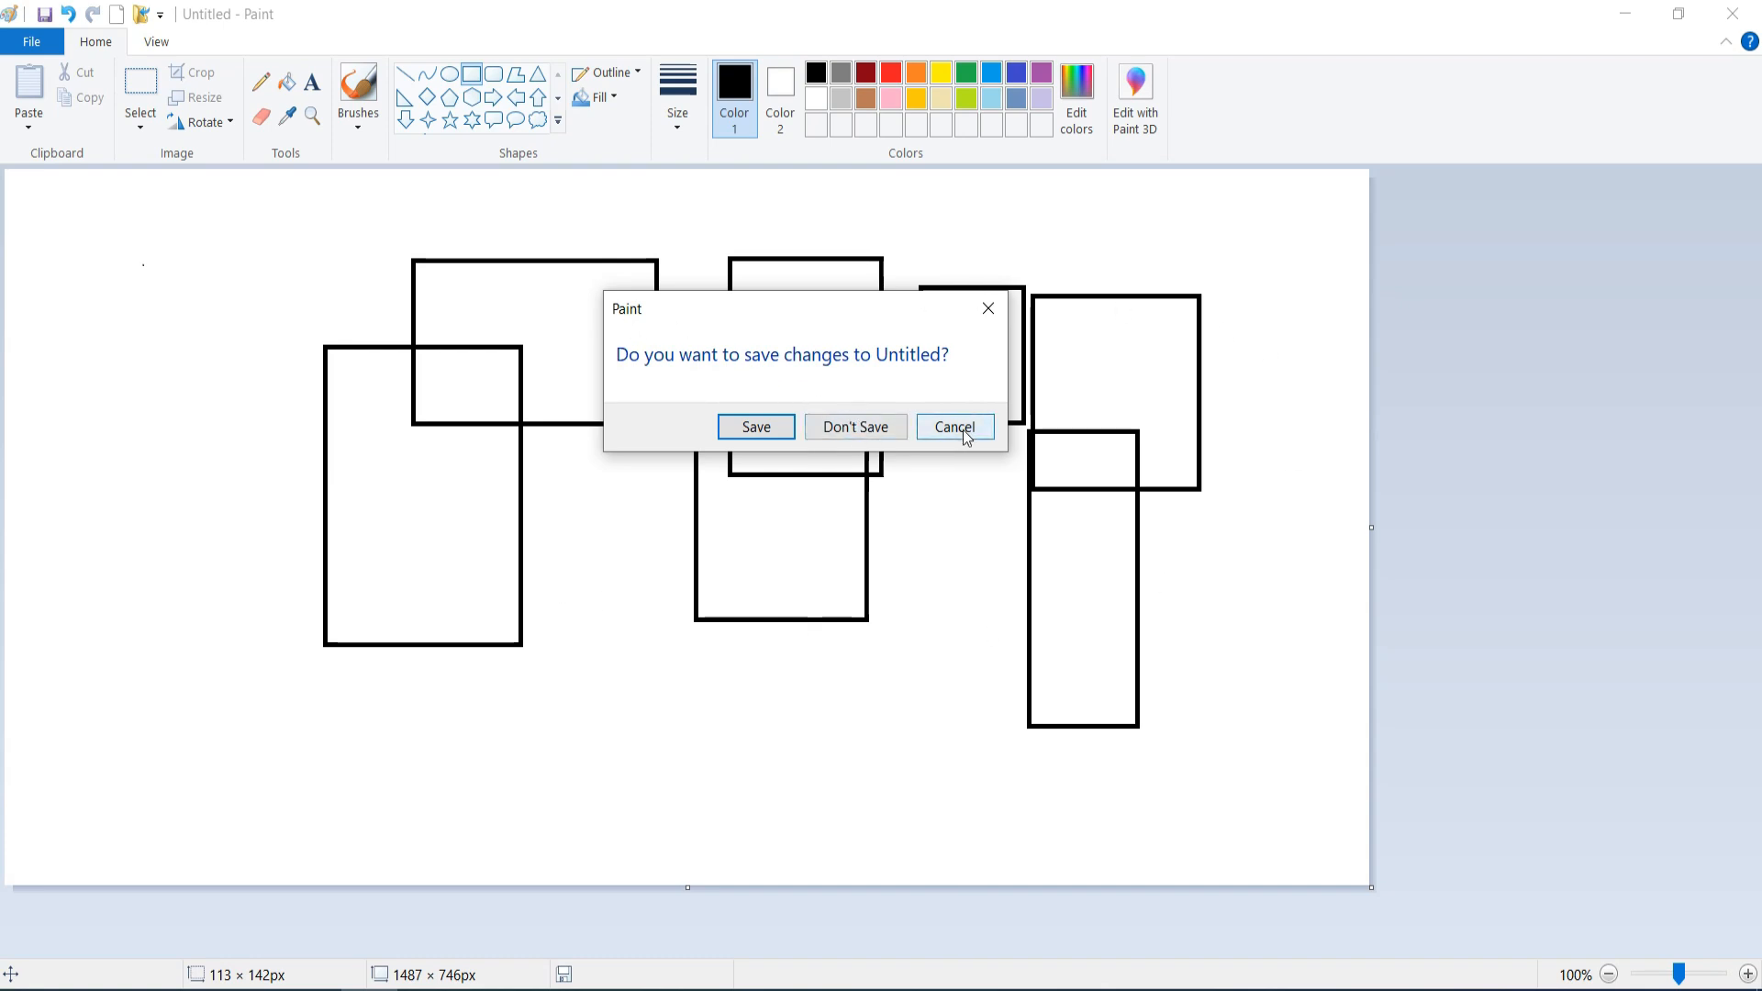
click(857, 427)
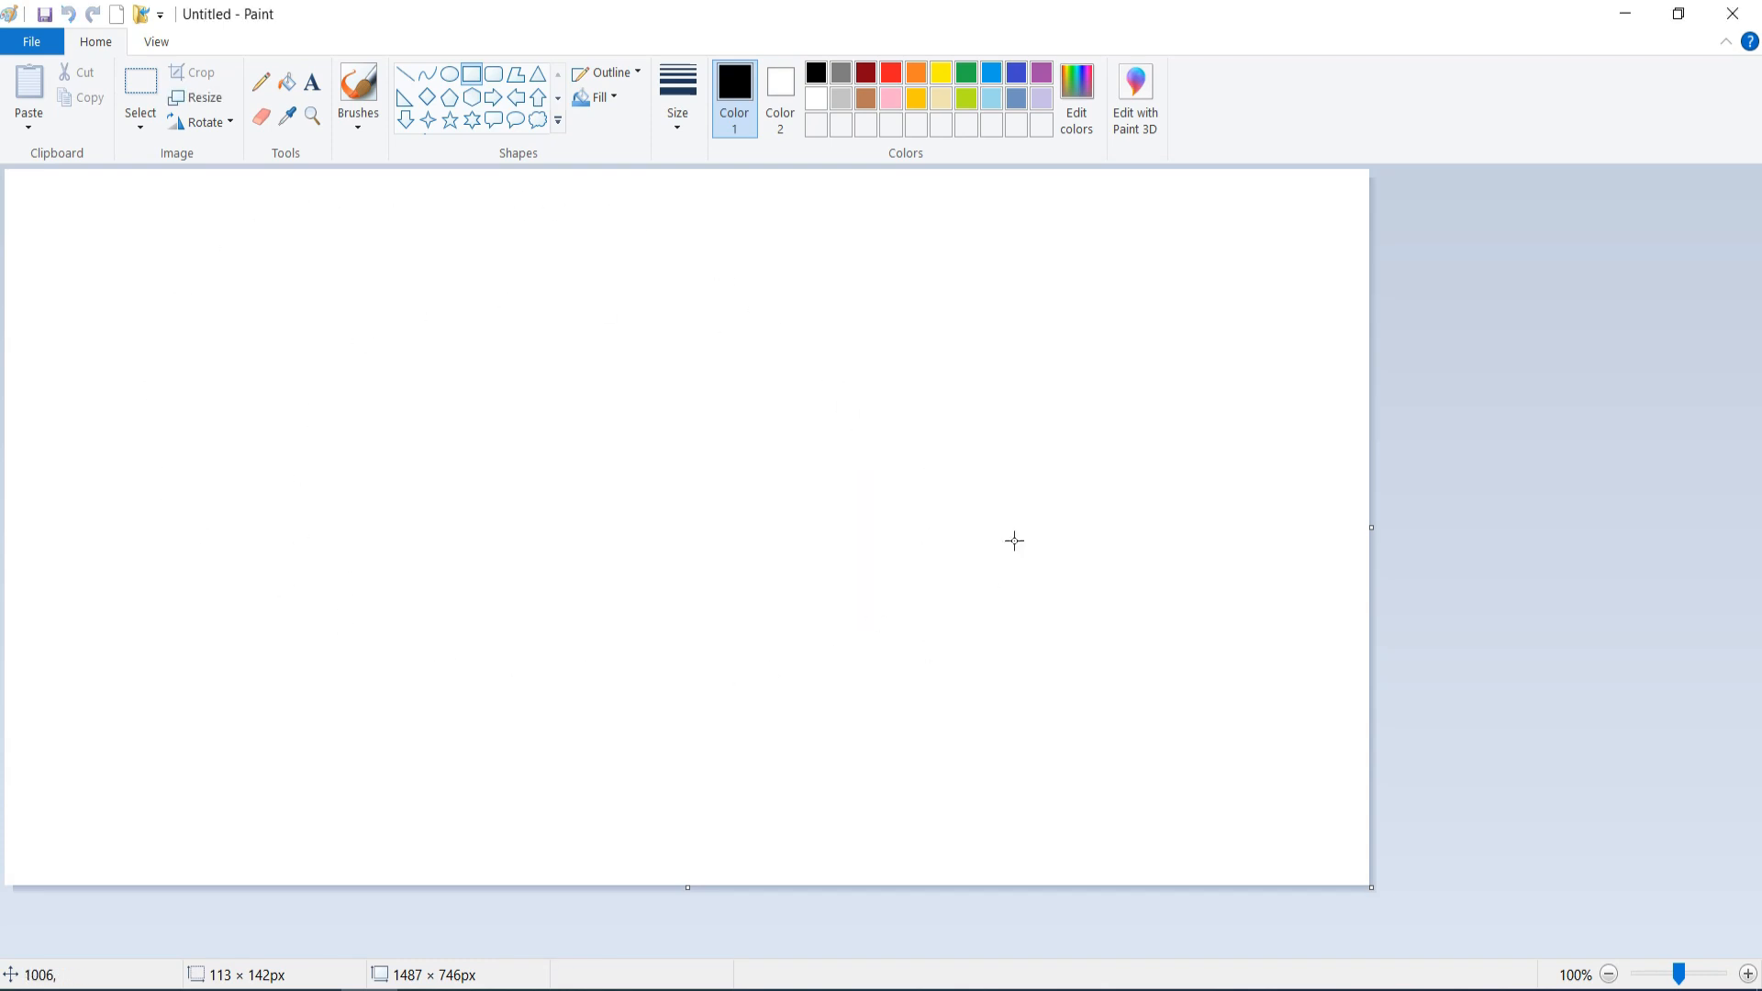
click(44, 50)
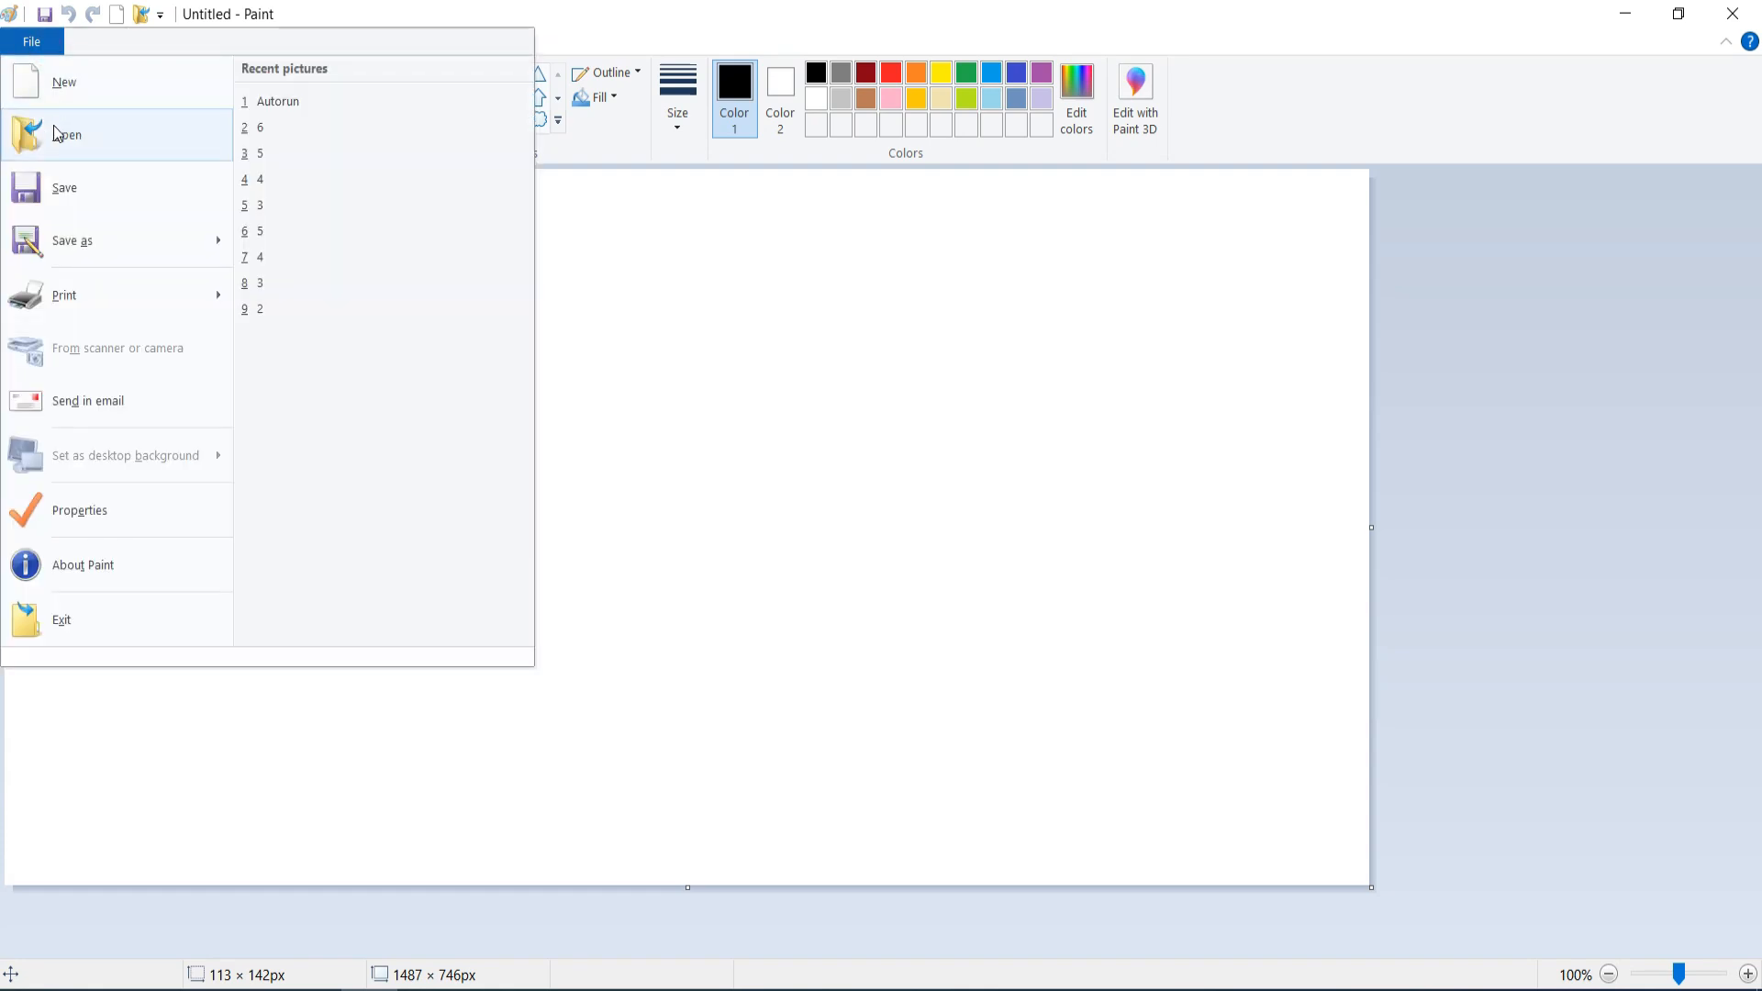
click(787, 327)
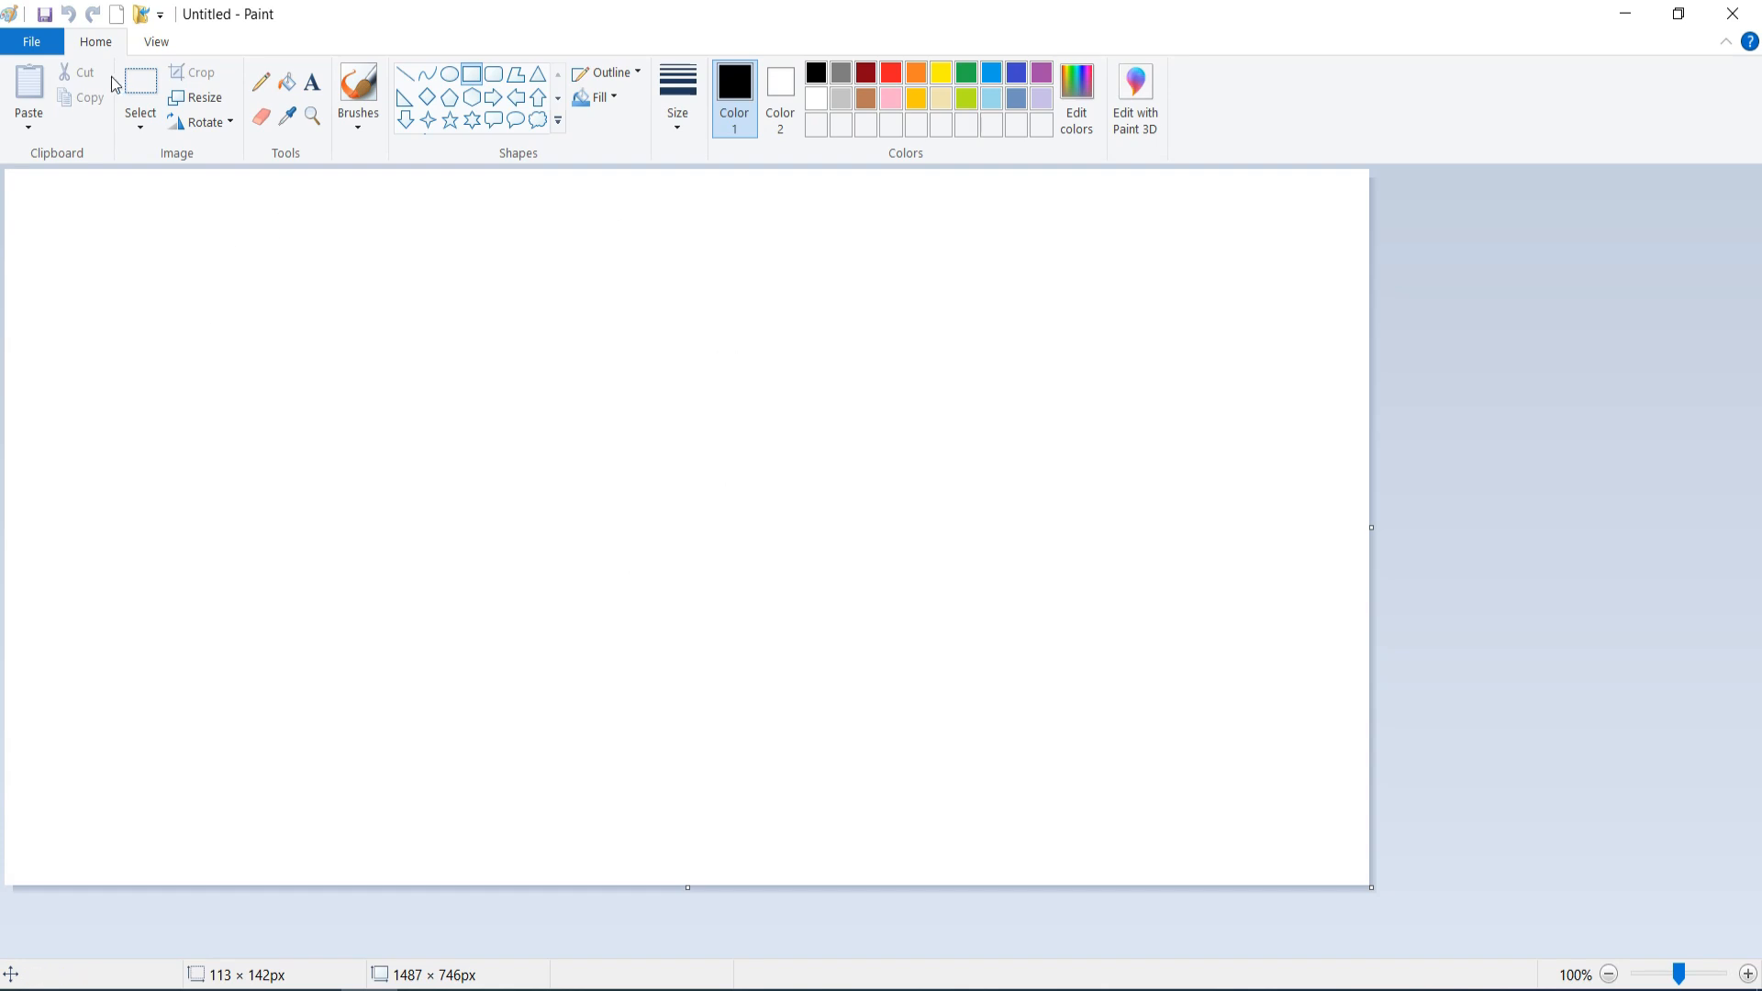
click(42, 42)
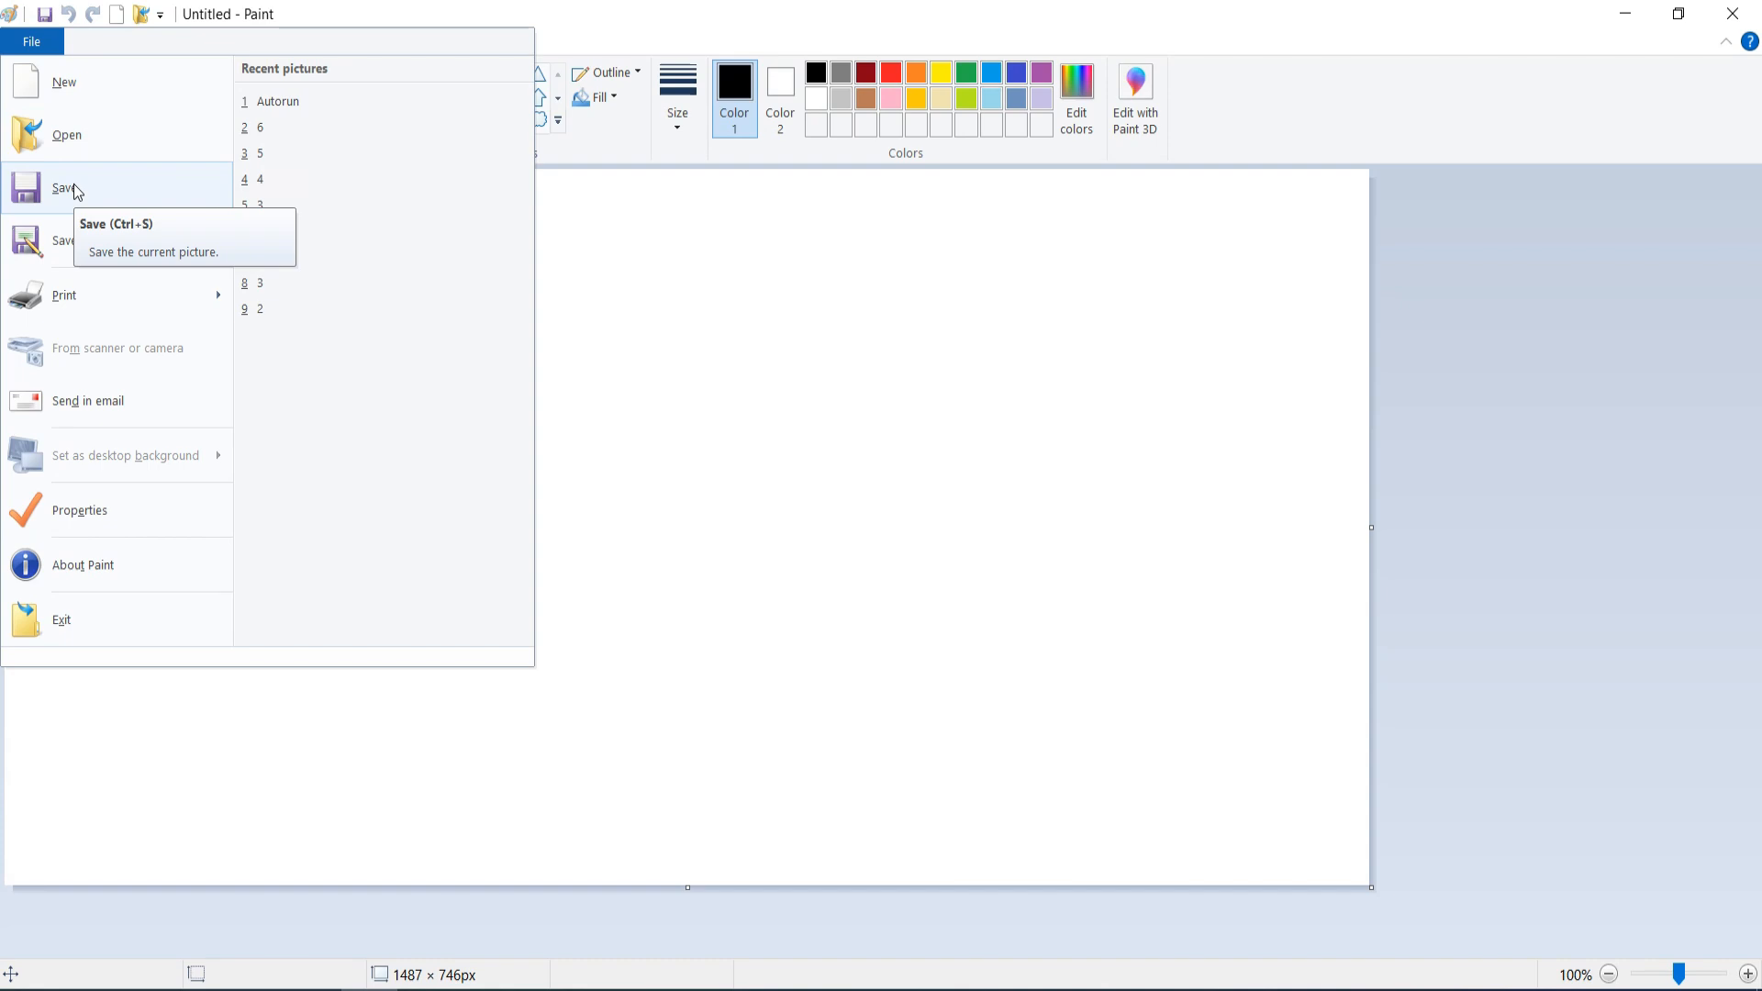
click(598, 256)
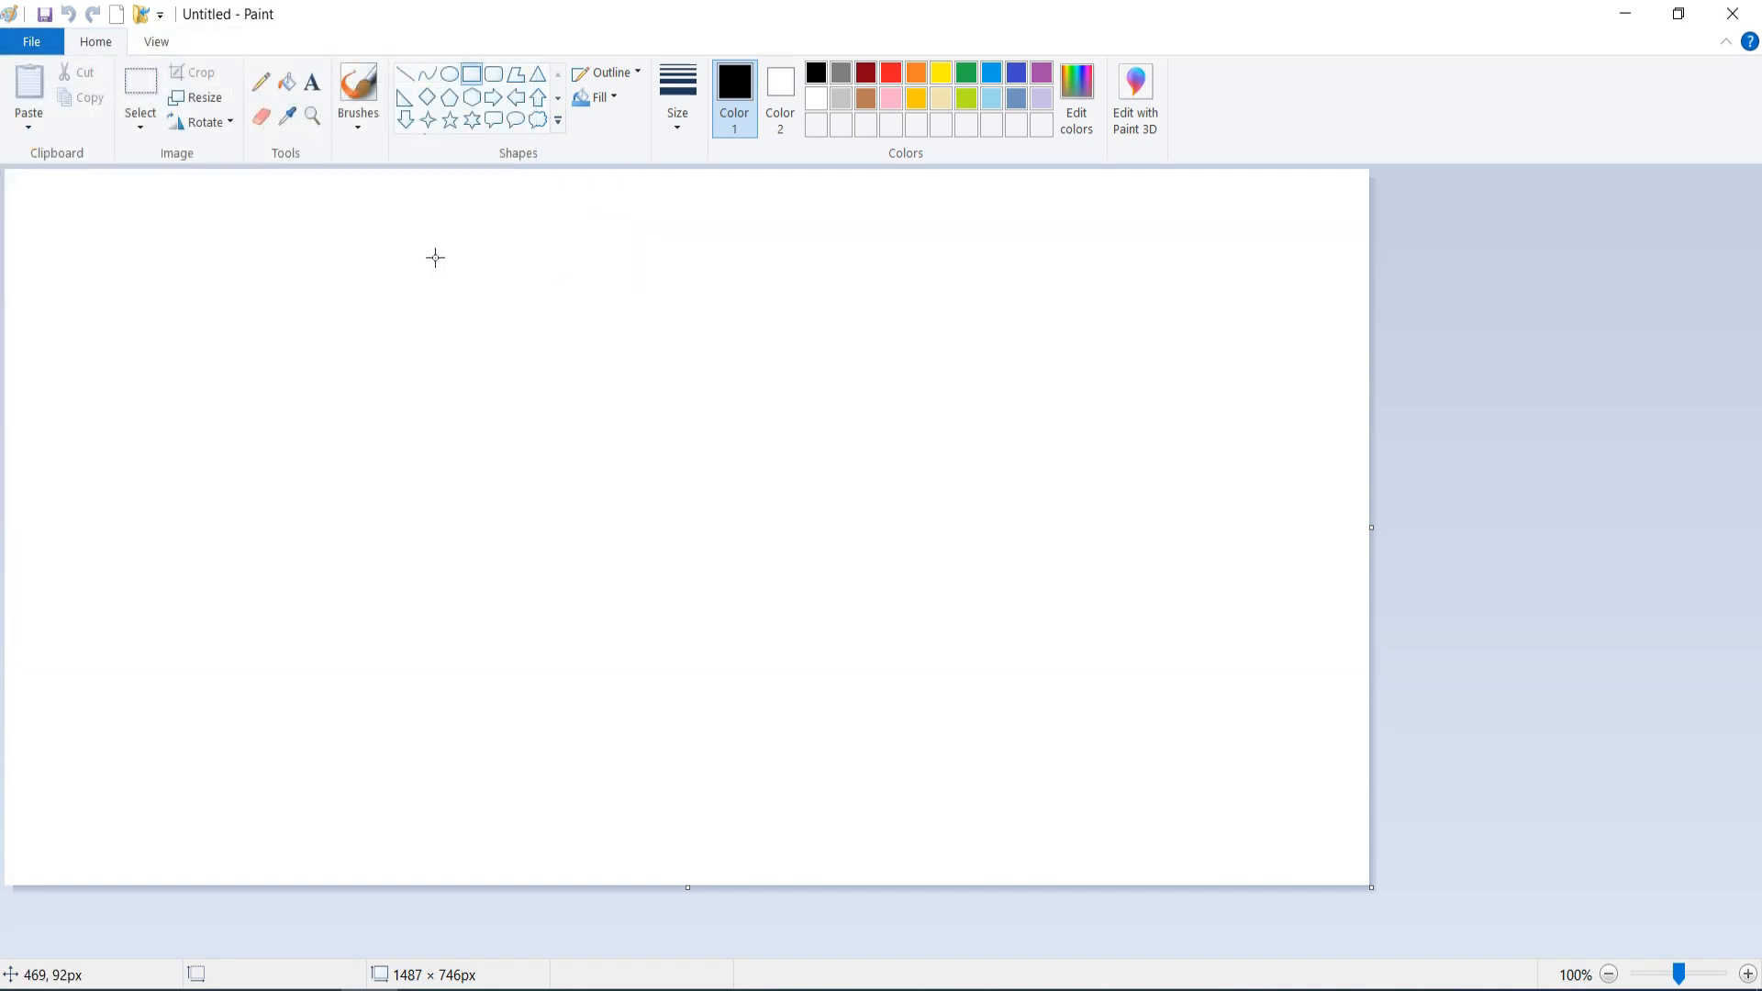
- Draw three separate upright black-outlined rectangles in a row, the smallest one at the left end about 129 × 202 px
click(457, 75)
click(480, 74)
drag(425, 258, 588, 557)
mouse_move(658, 278)
mouse_down()
mouse_move(692, 389)
mouse_move(845, 637)
mouse_up()
drag(233, 234, 351, 420)
- Fill the leftmost, smallest rectangle with dark red
click(287, 82)
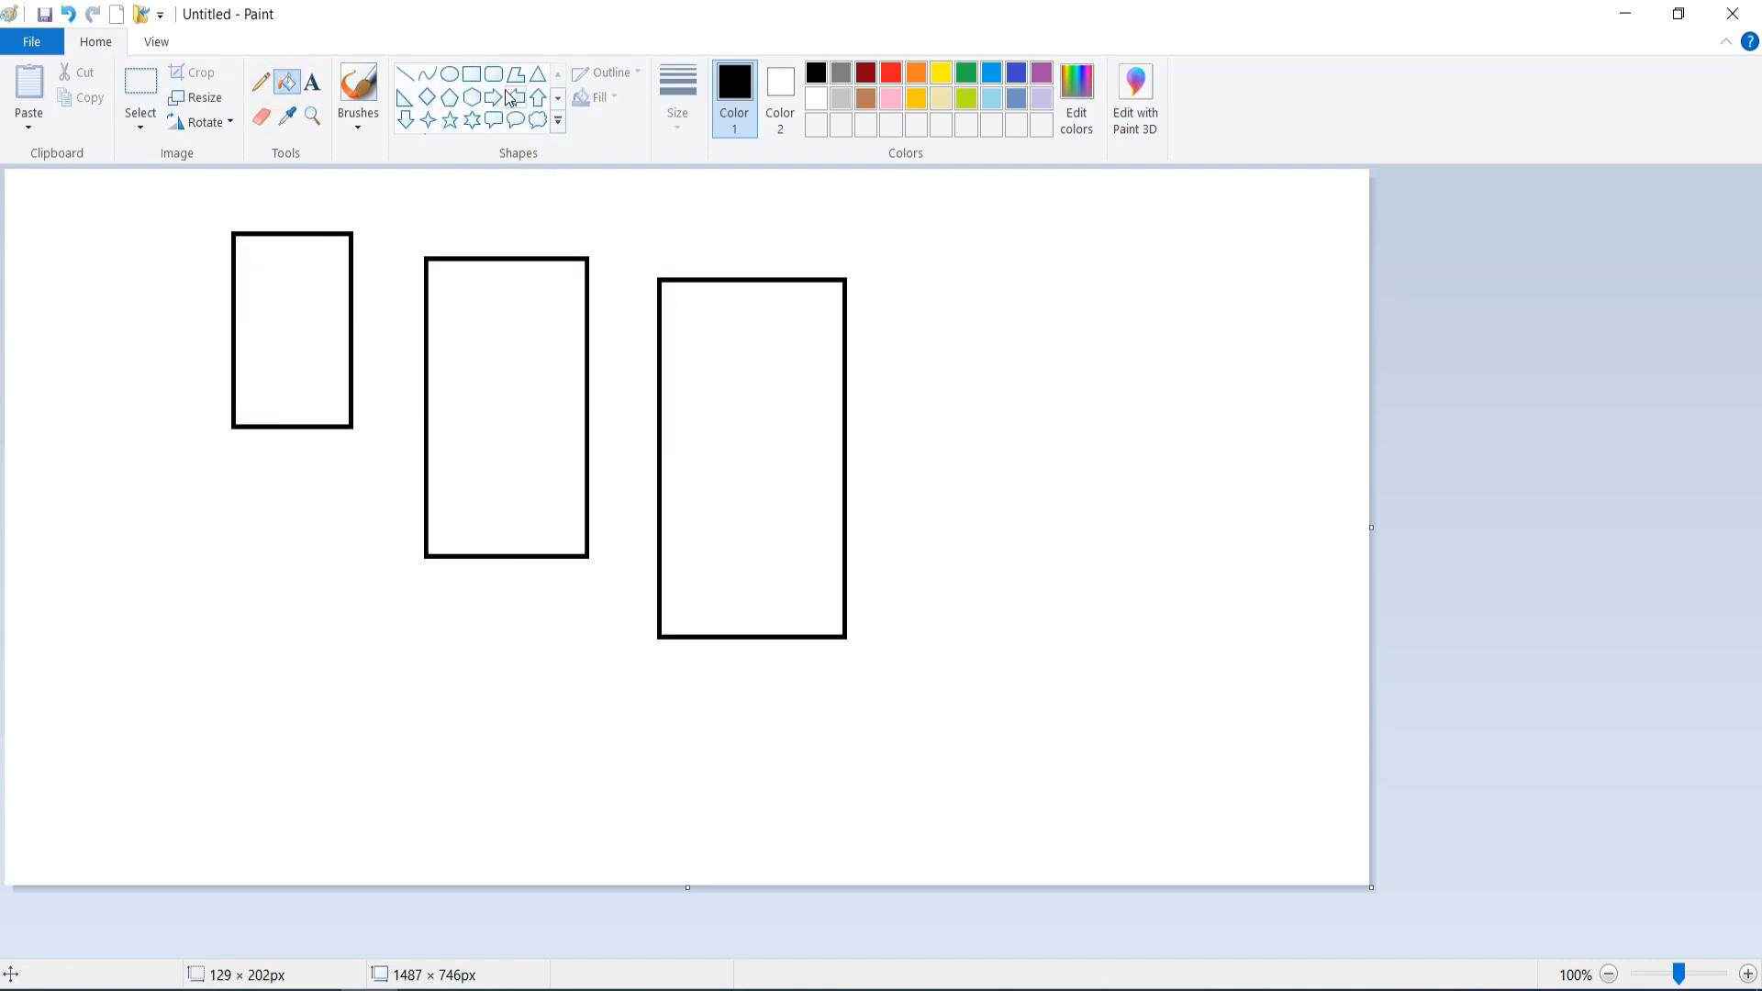
click(865, 72)
click(311, 299)
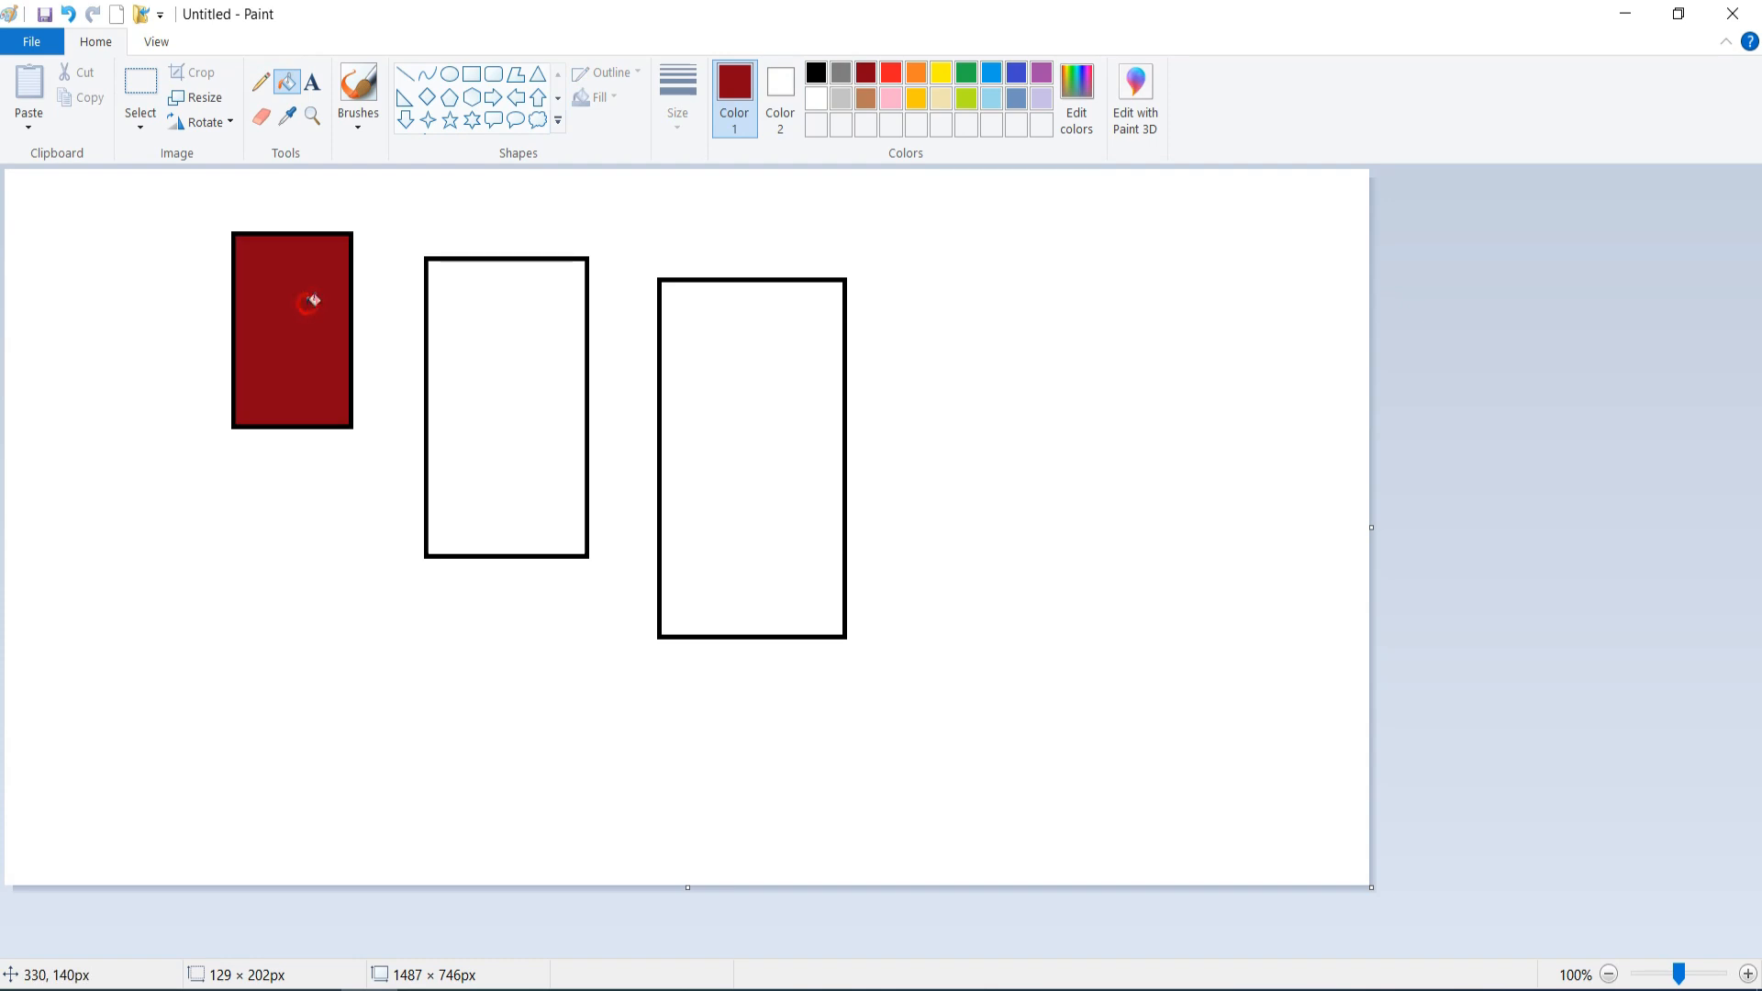
- Fill the middle rectangle with orange and the largest rectangle with yellow
click(916, 74)
click(523, 363)
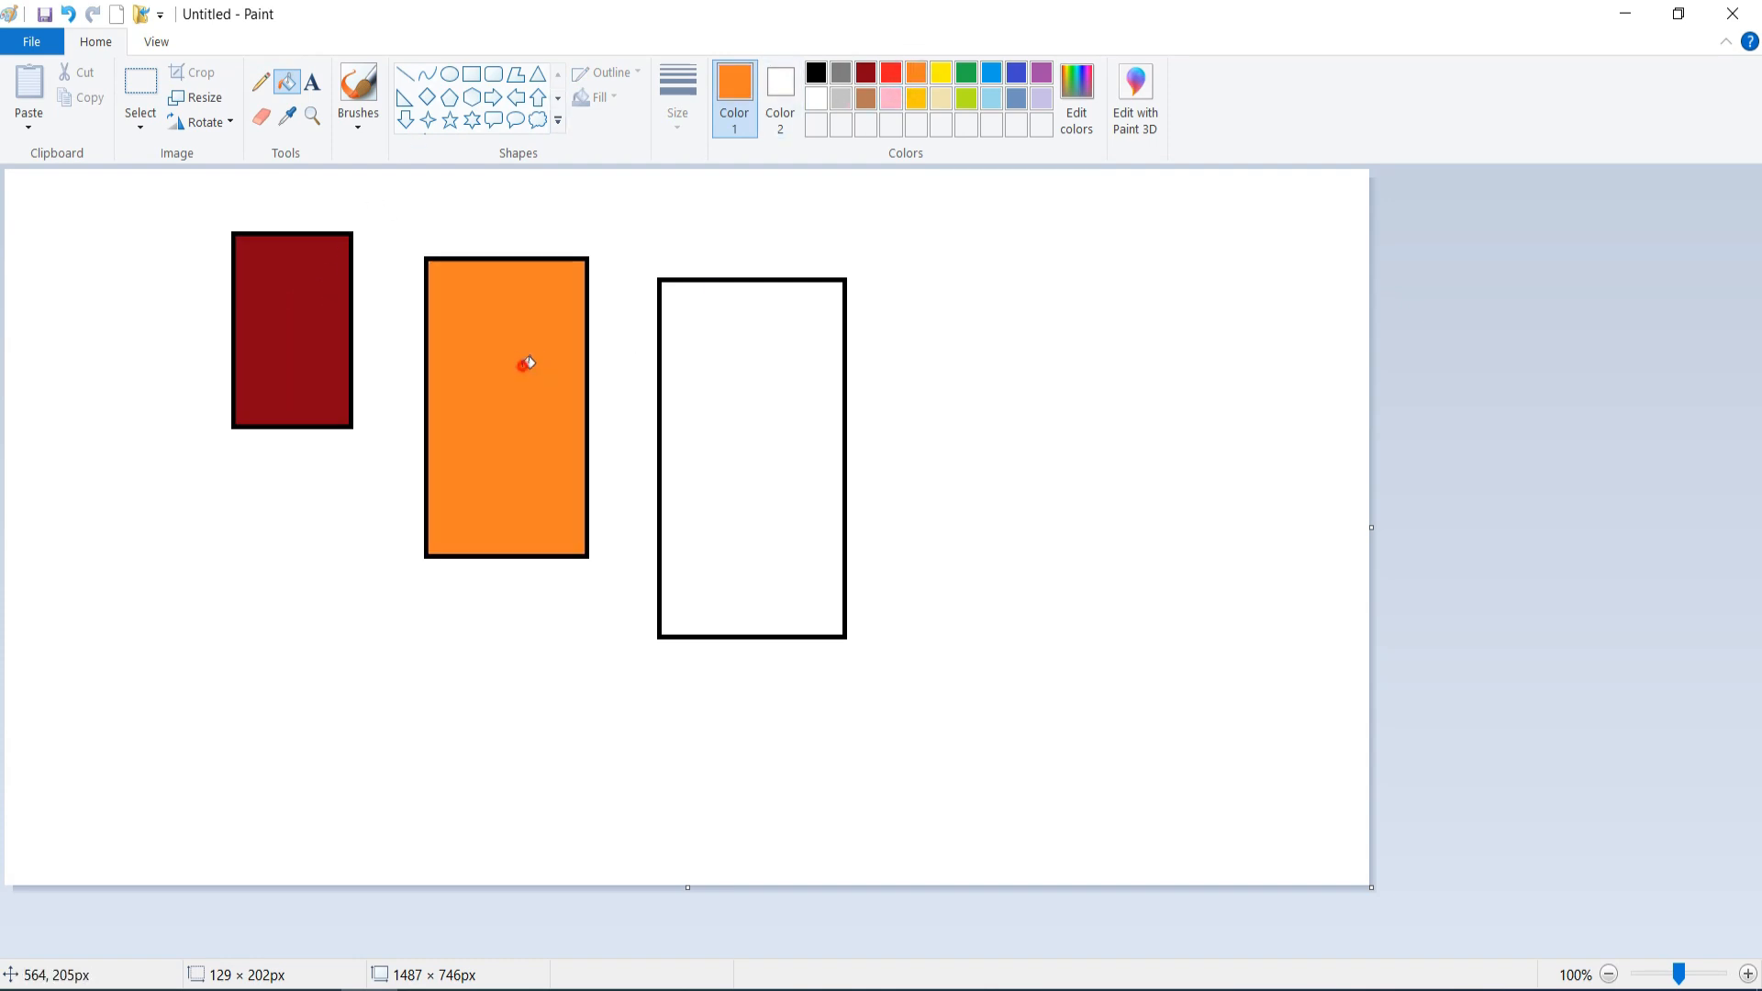
click(942, 79)
click(768, 404)
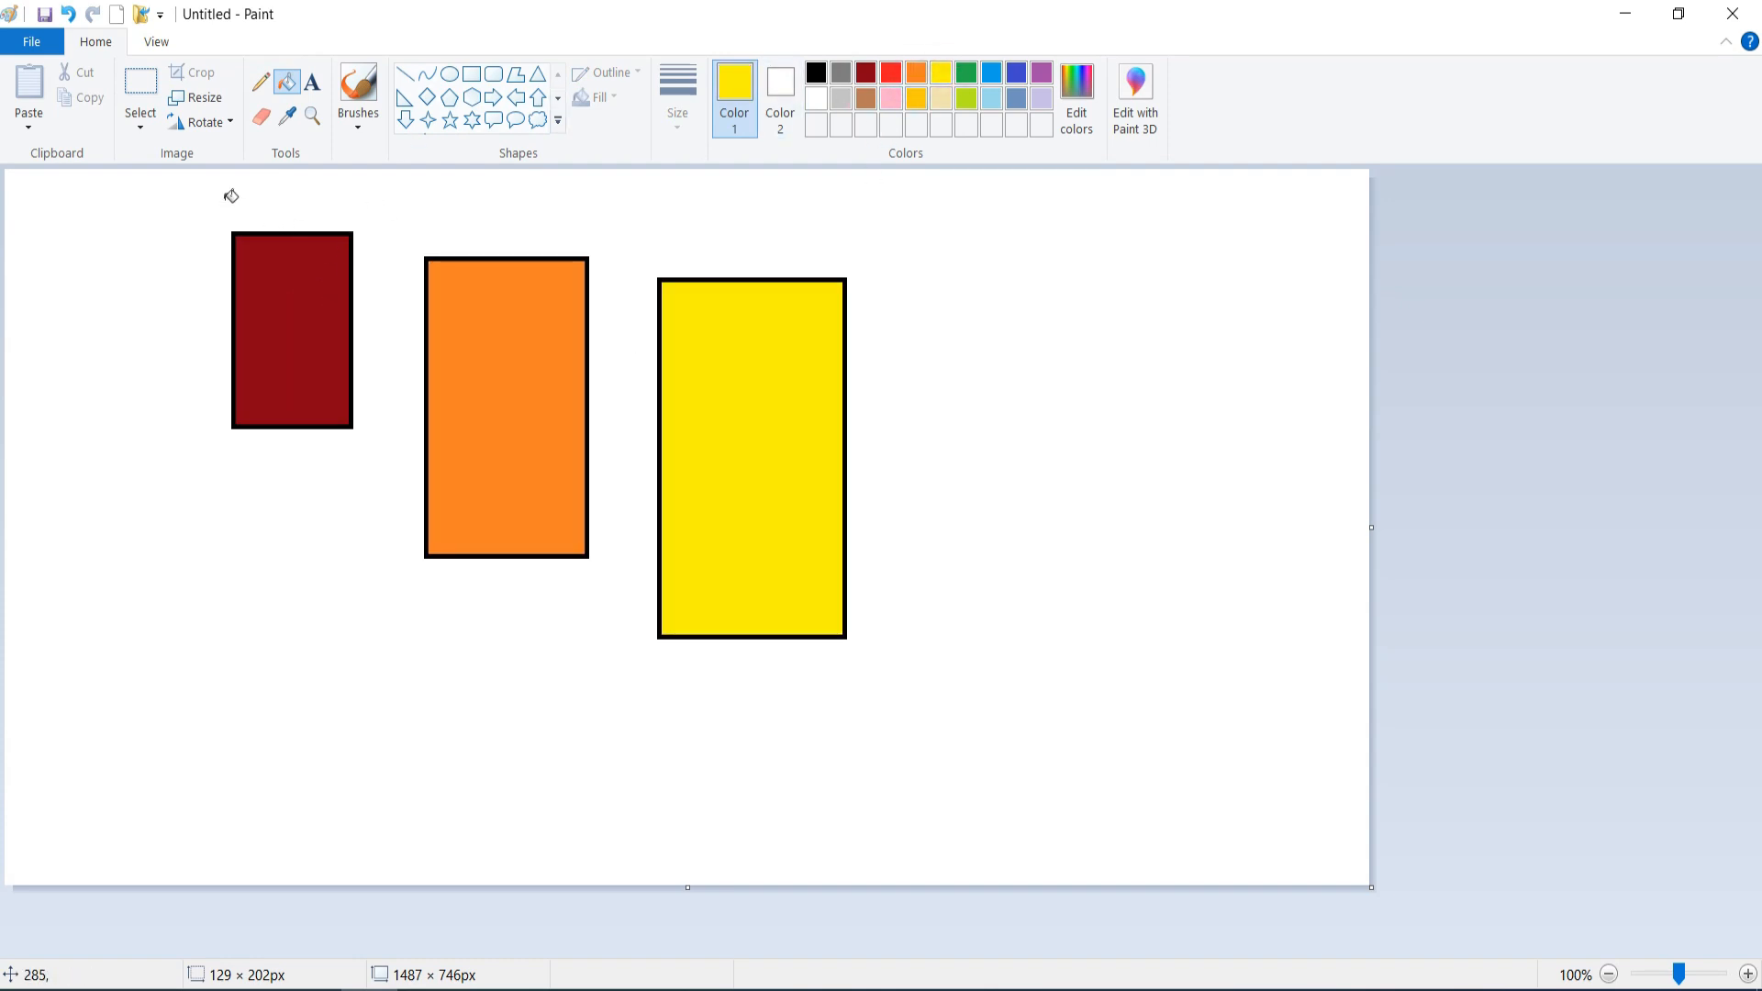
click(28, 52)
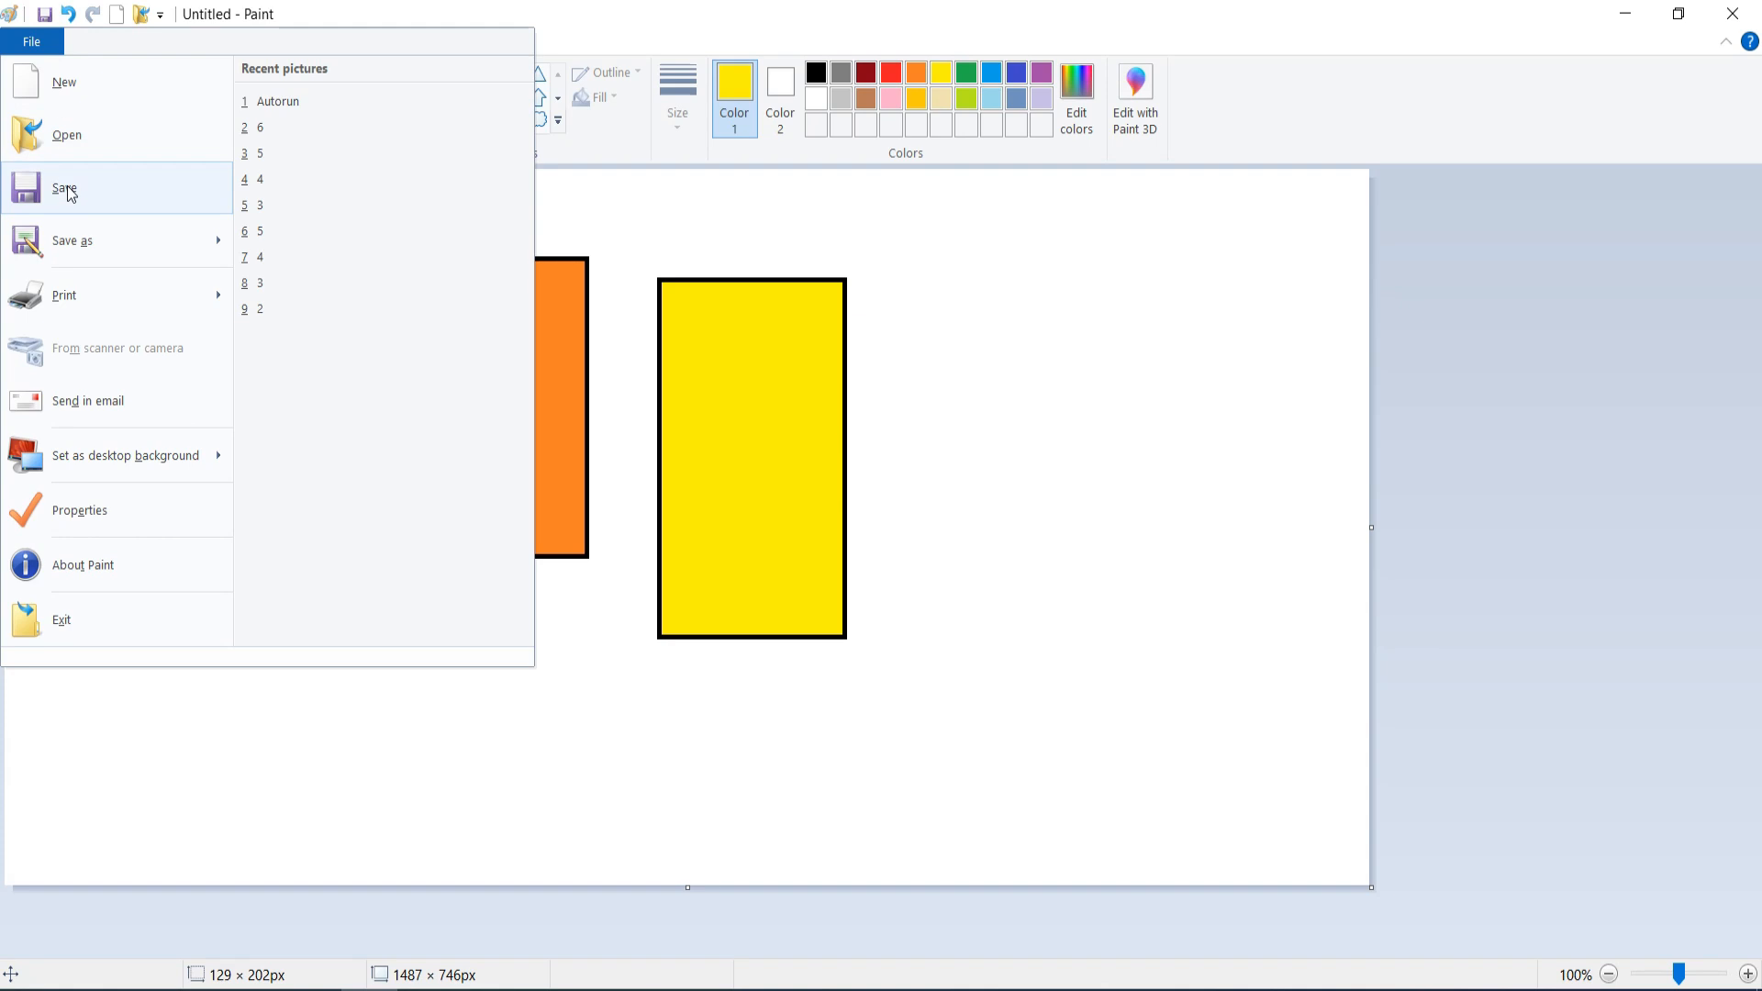
mouse_move(72, 235)
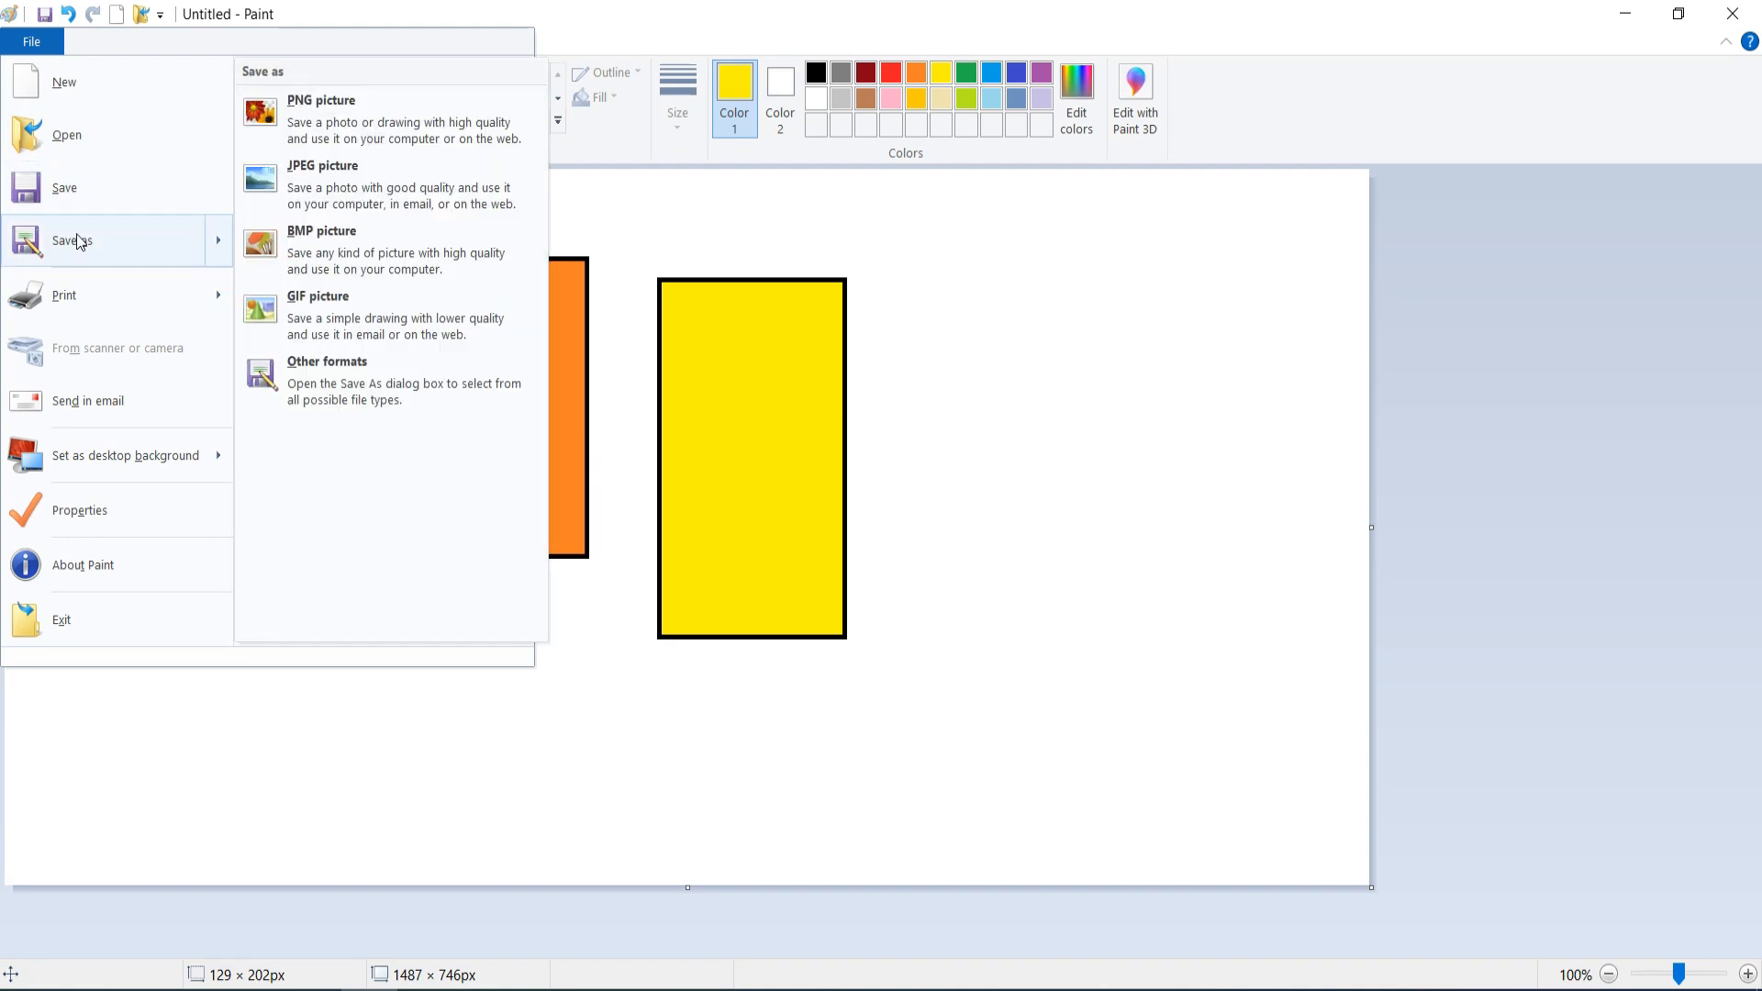
click(214, 30)
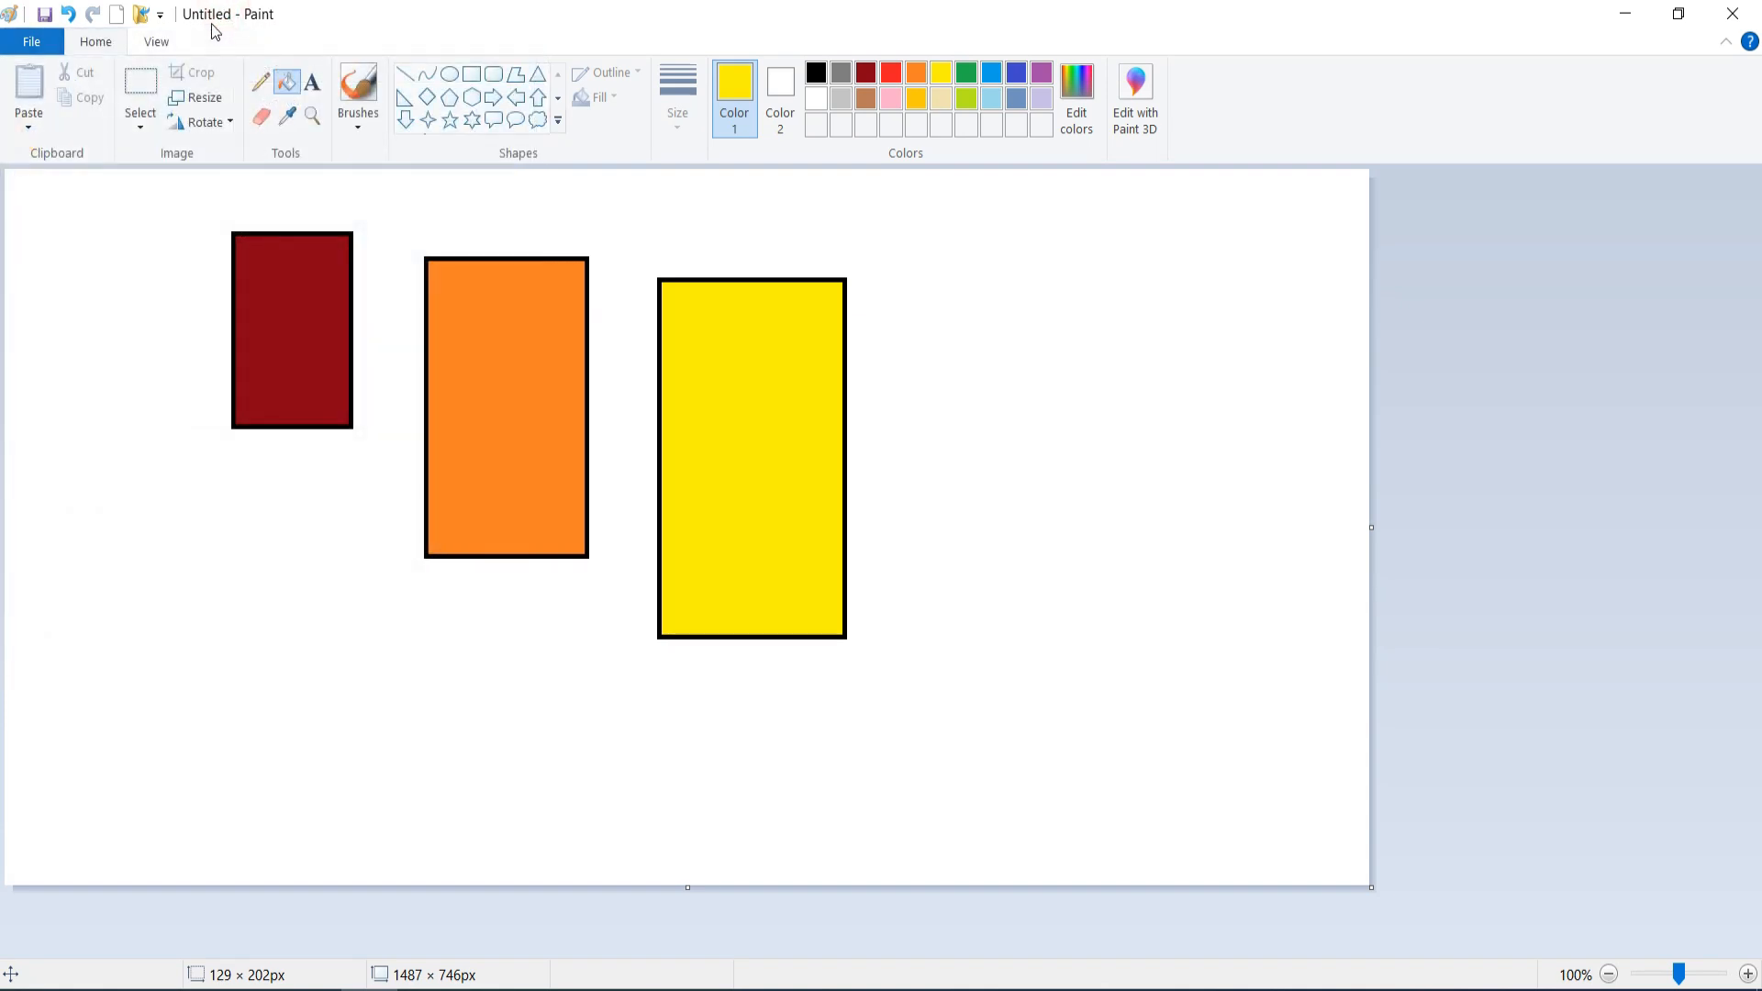
- Save the picture of three rectangles as a PNG named "IT Hub" in the kk folder on the desktop
click(32, 41)
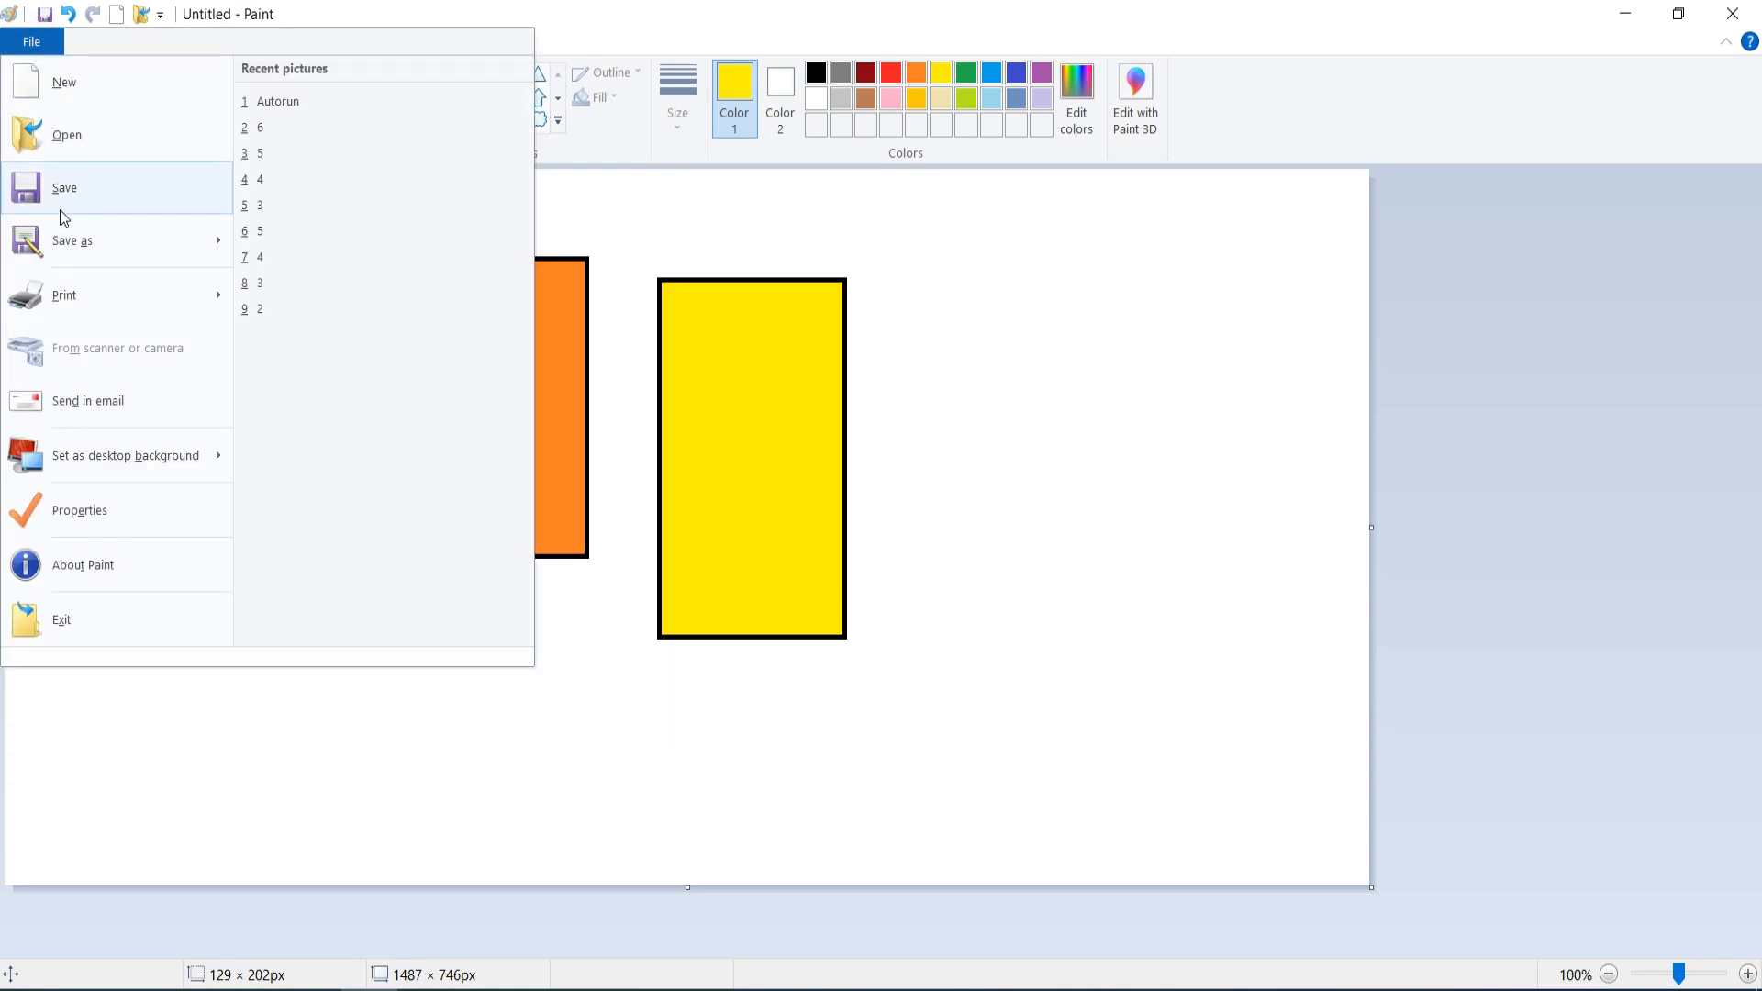
click(72, 241)
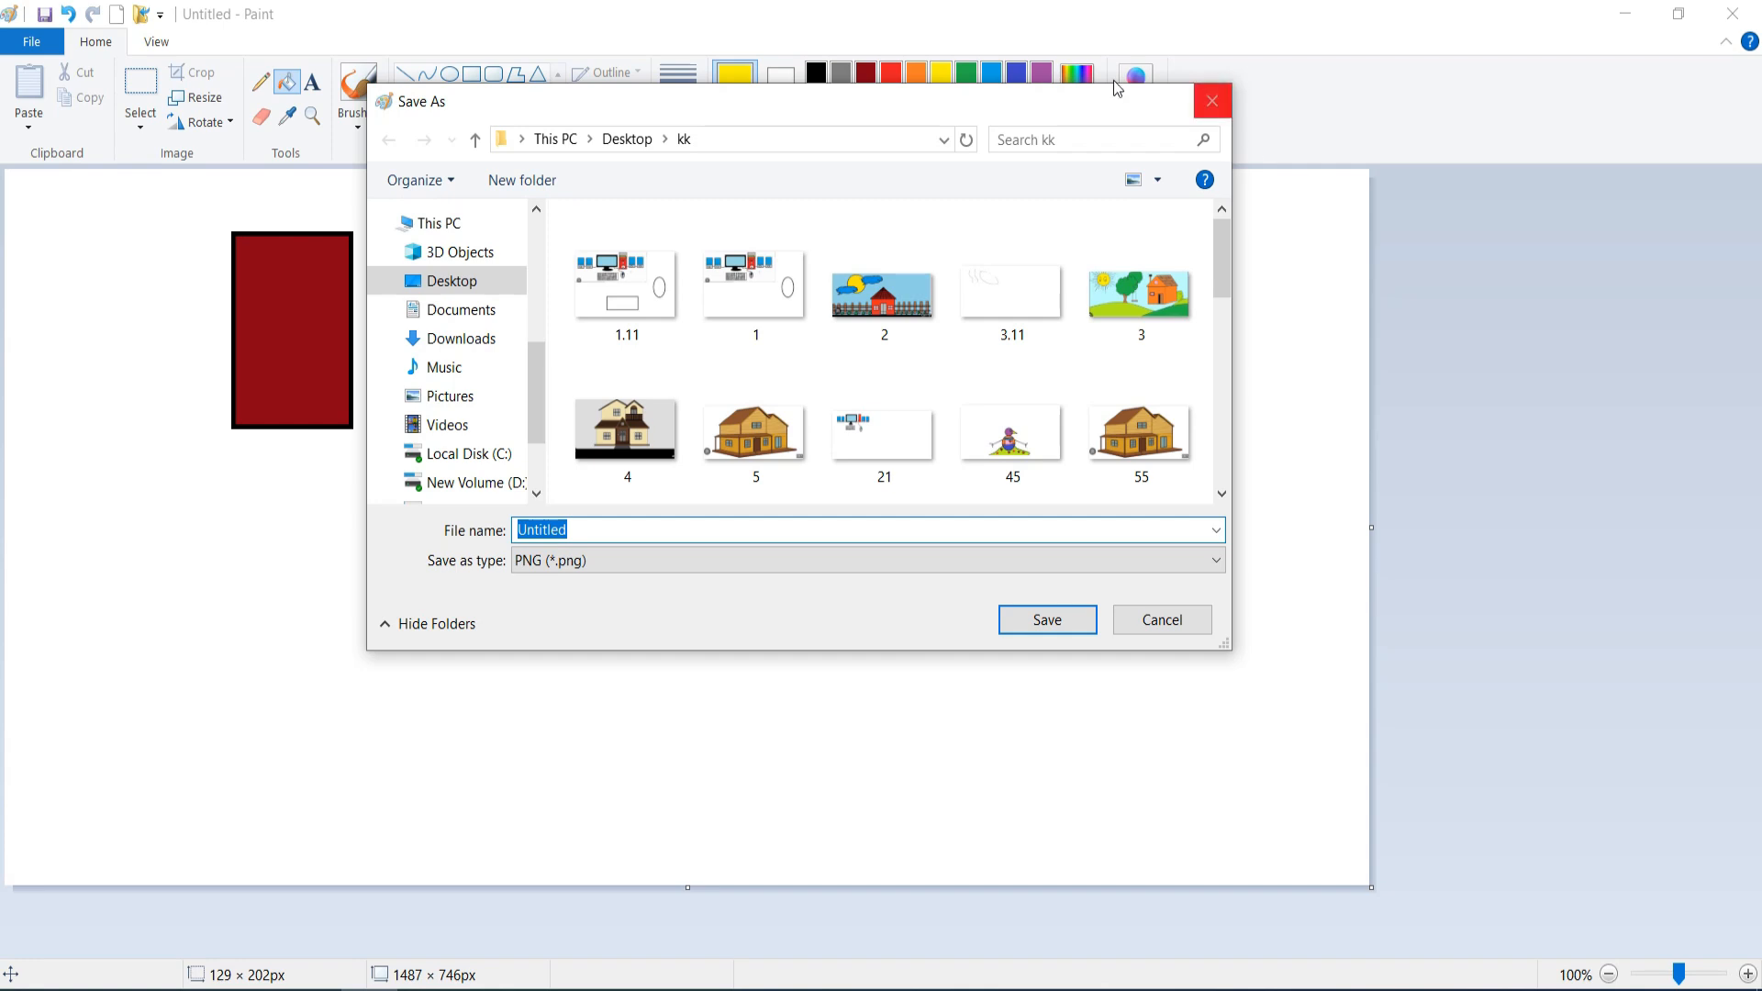
click(600, 533)
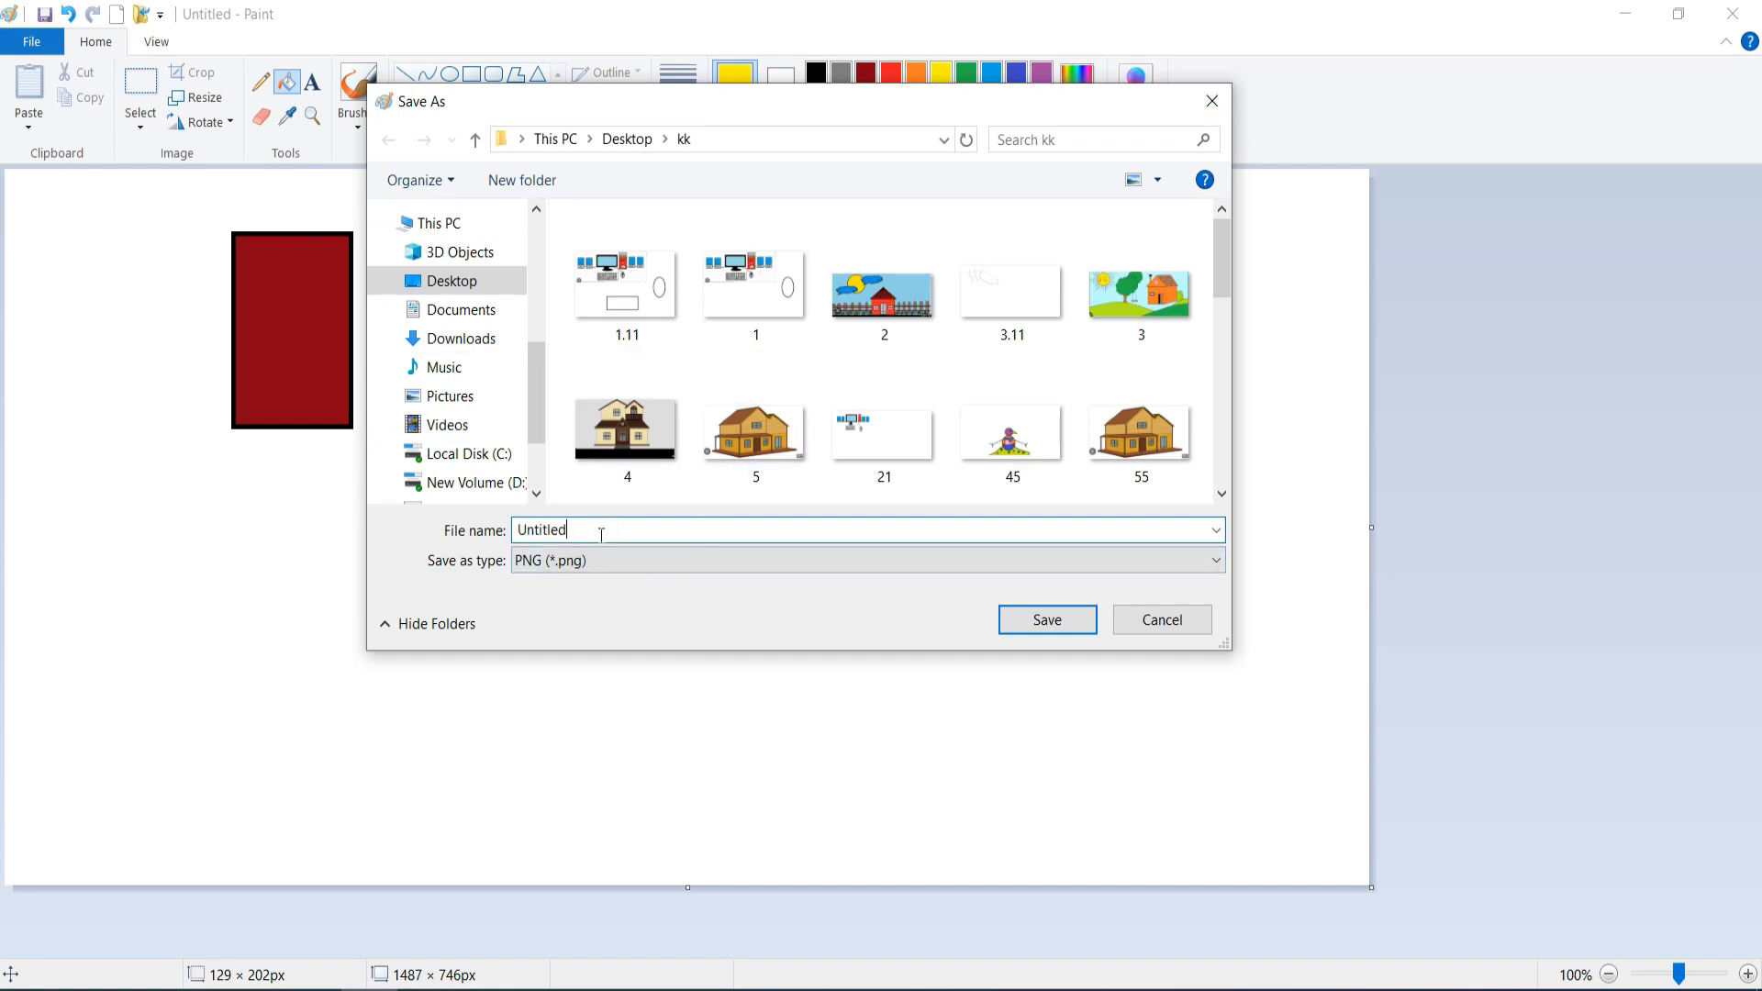
key(BackSpace)
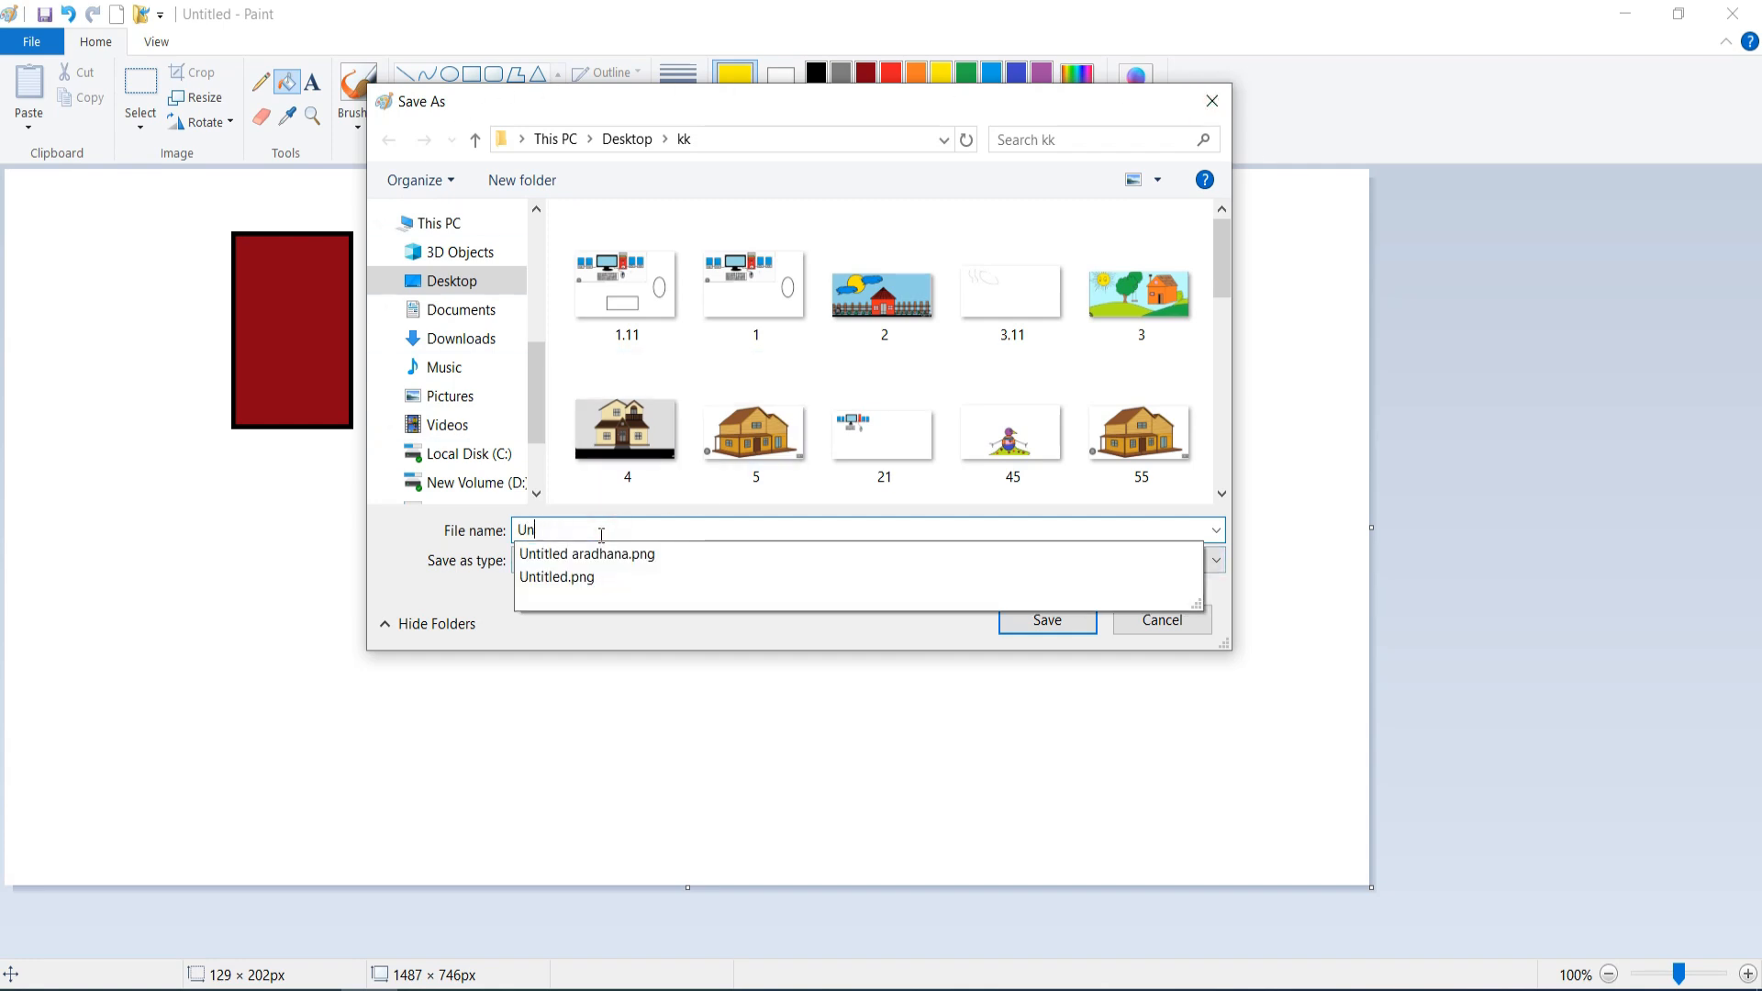
key(BackSpace)
key(BackSpace)
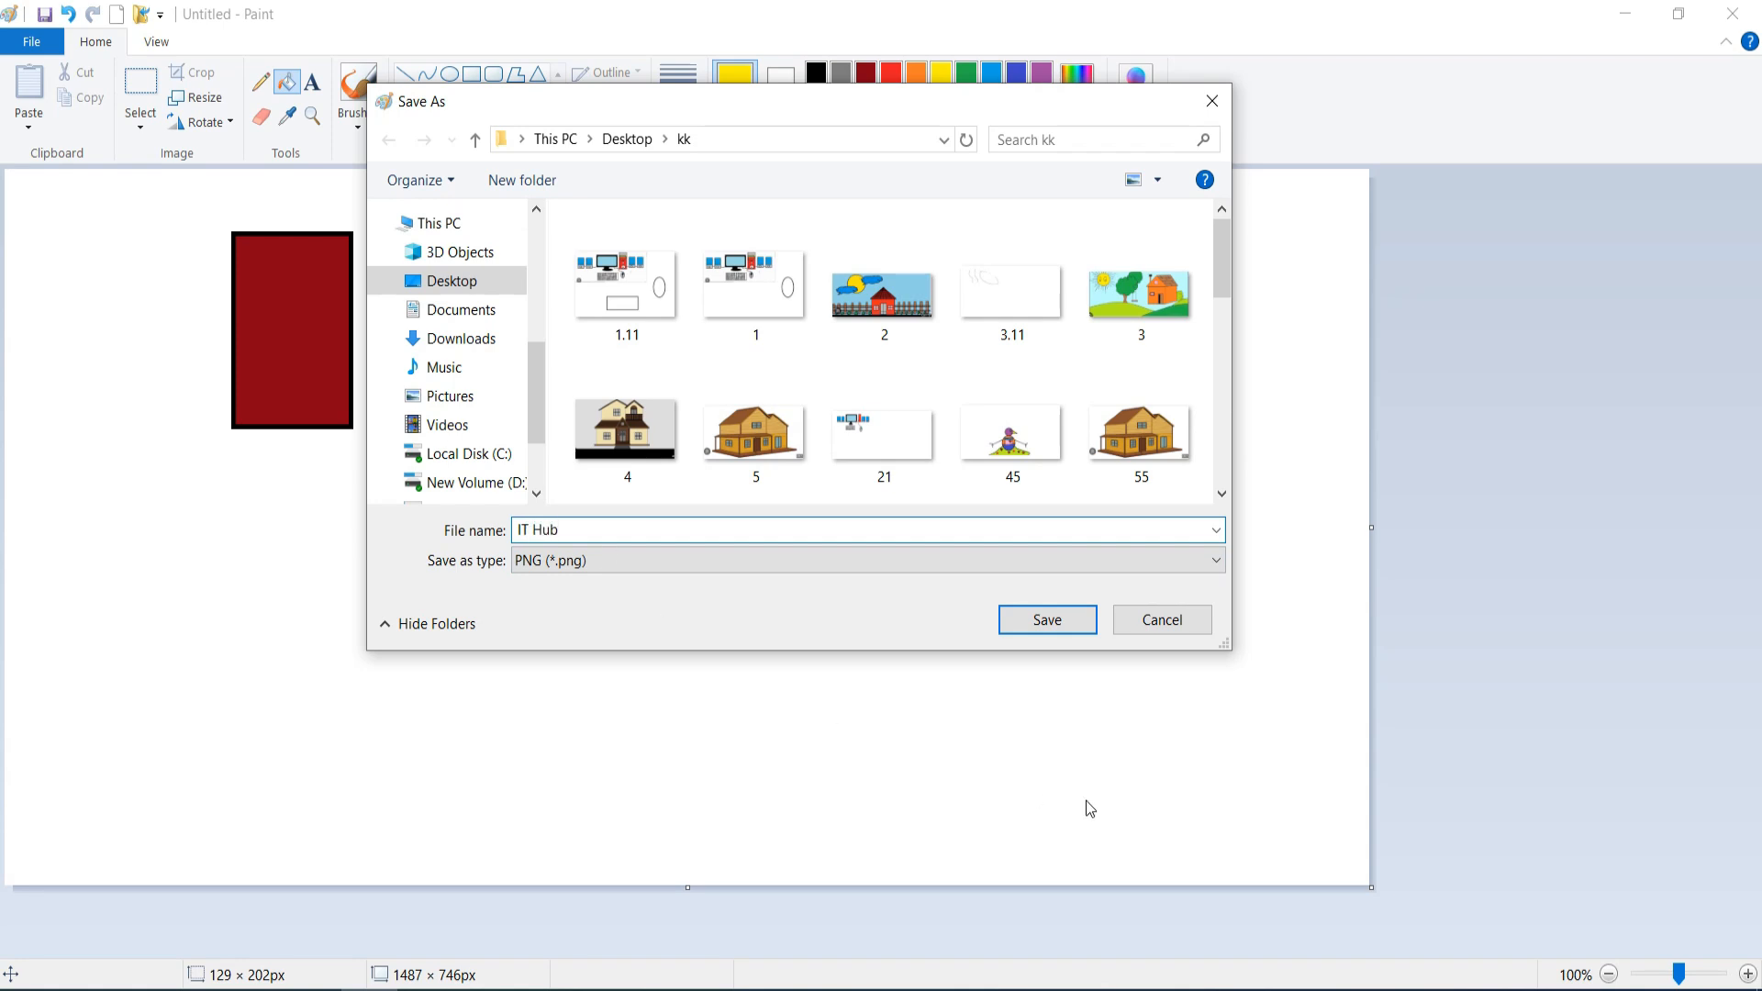
click(1057, 632)
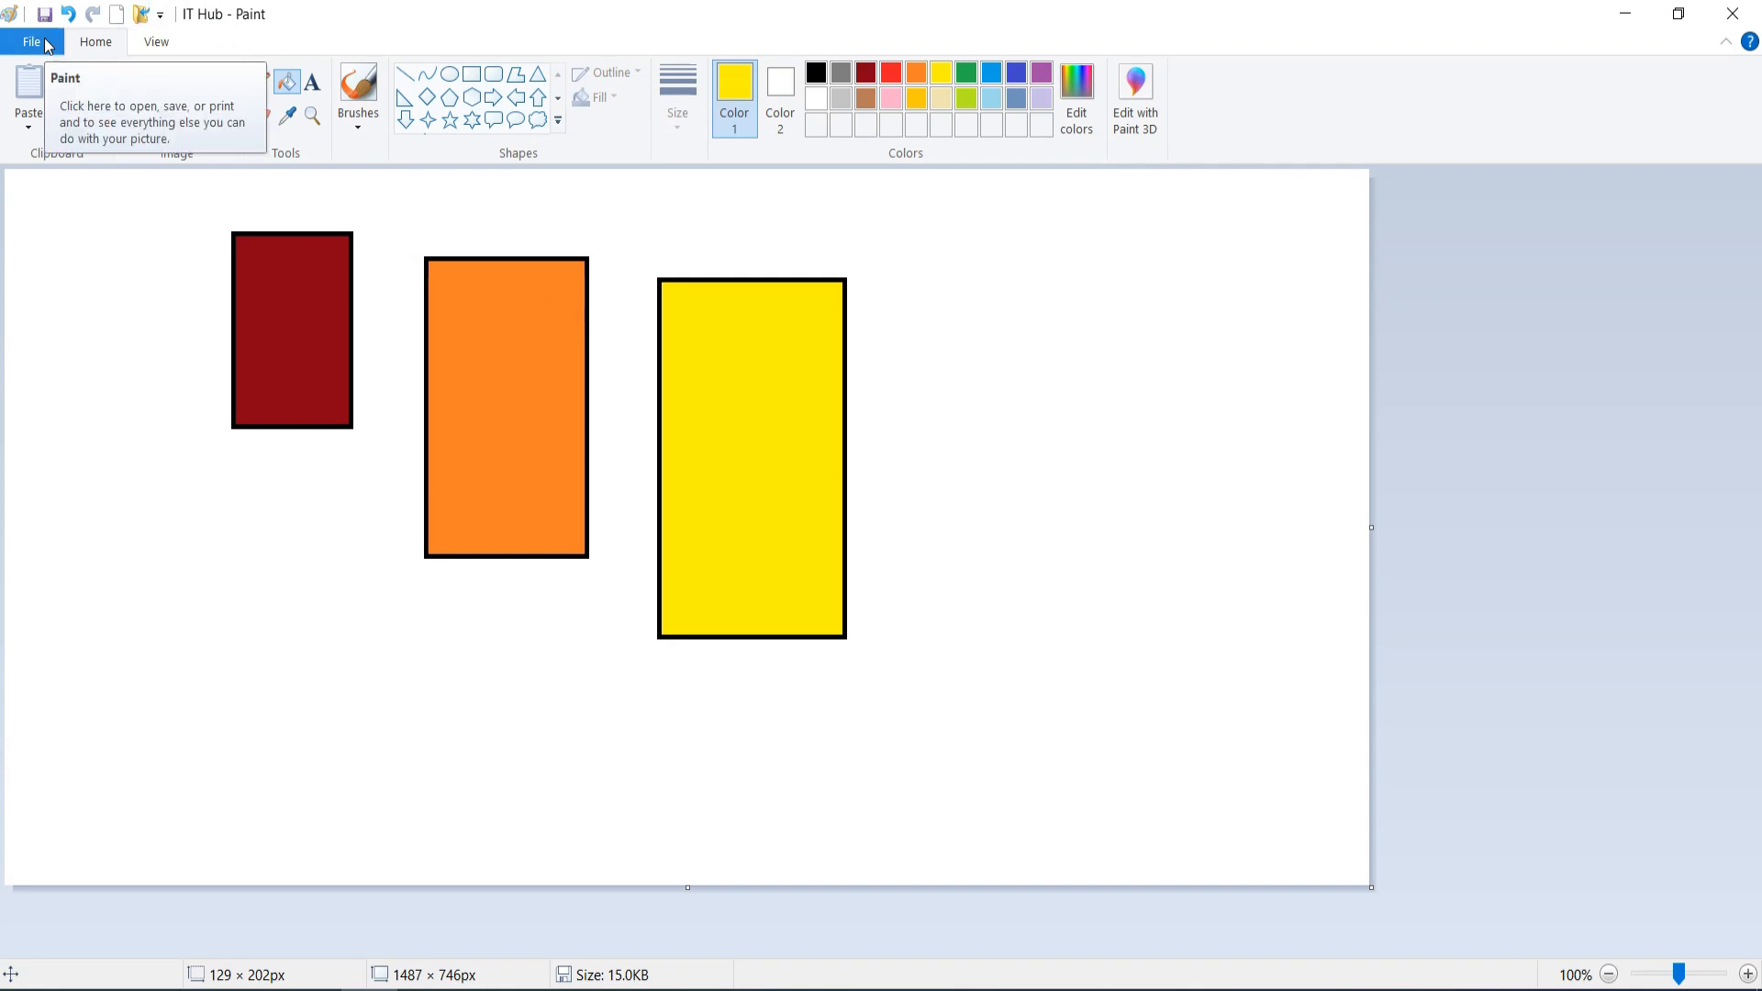
- Draw a tall triangle about 231 × 348 px with a dark red outline in the empty area beside the yellow rectangle
click(495, 77)
click(538, 75)
drag(1010, 333, 1221, 666)
click(865, 74)
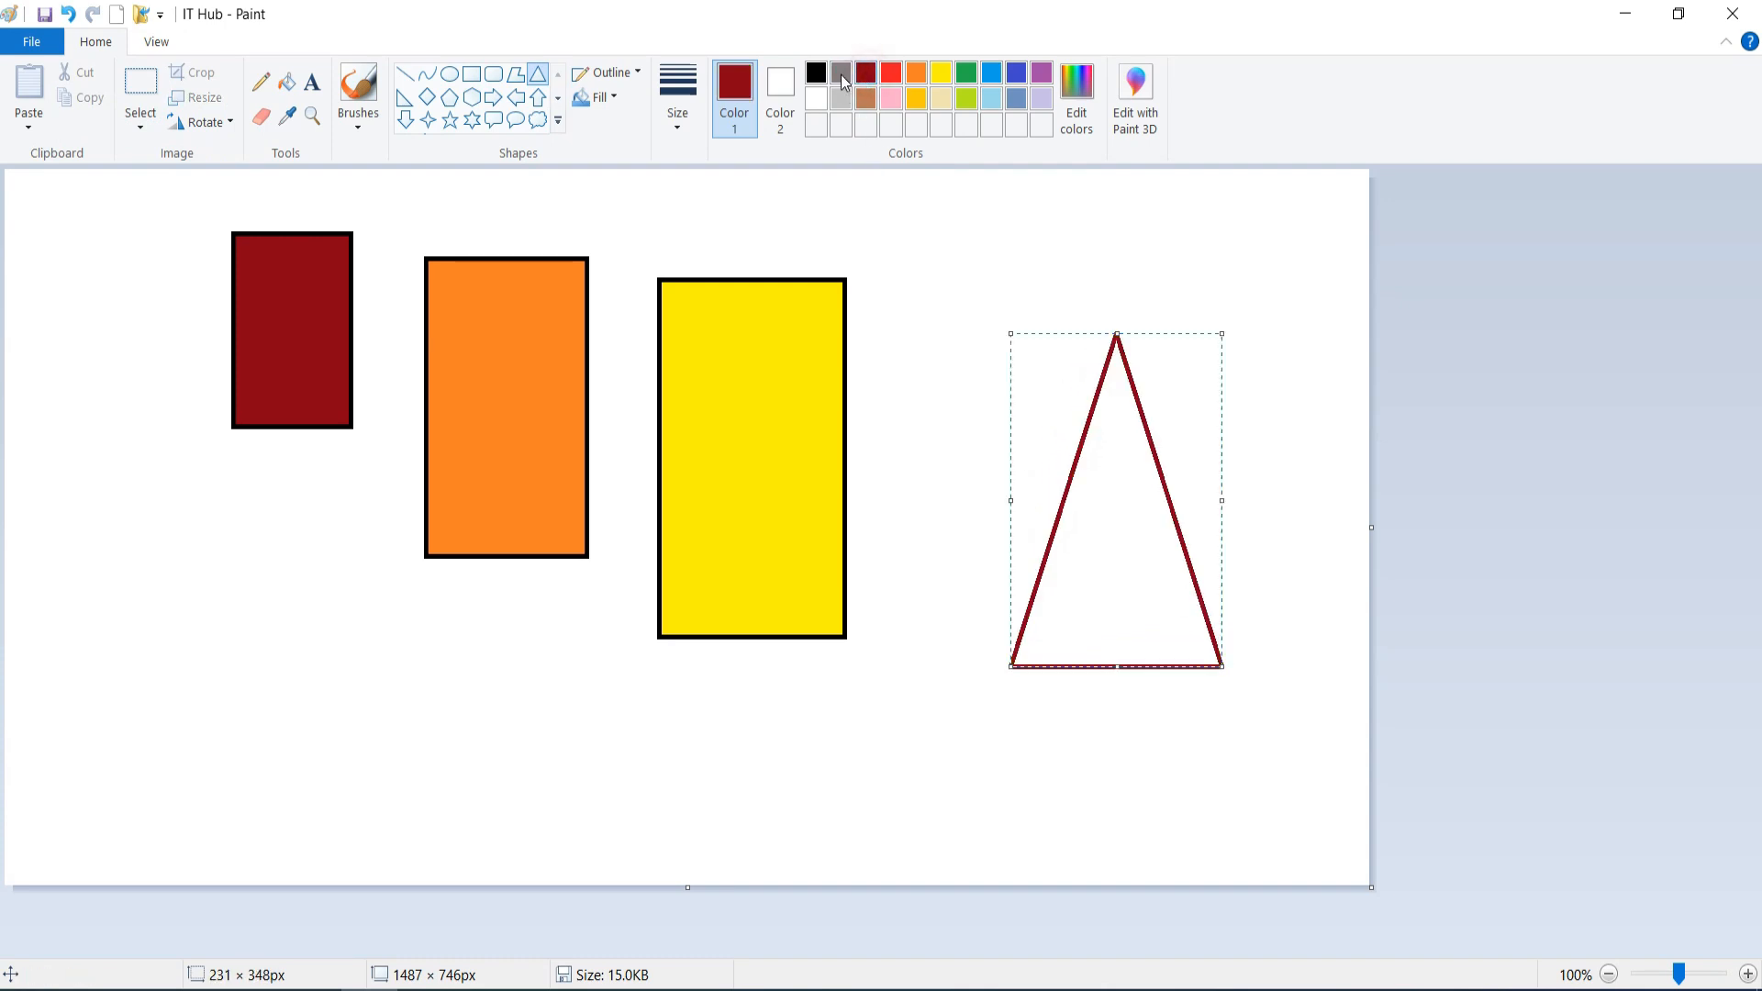
- Fill the triangle with red
click(289, 89)
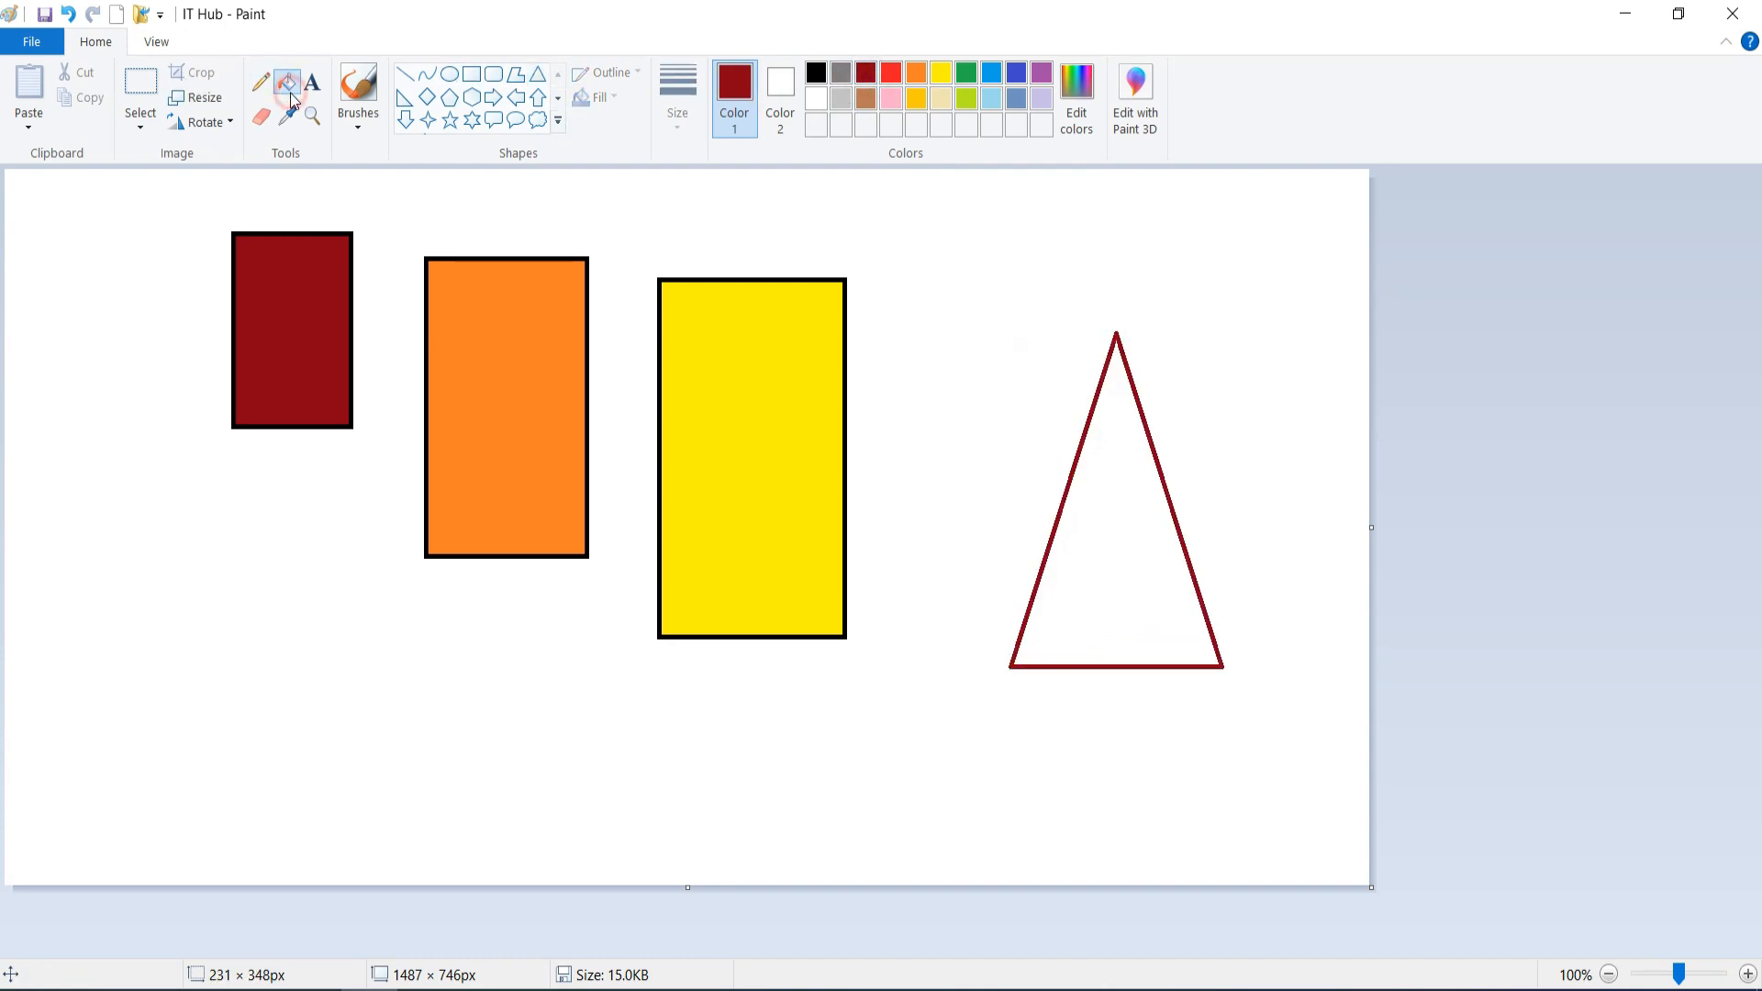
click(890, 73)
click(1135, 532)
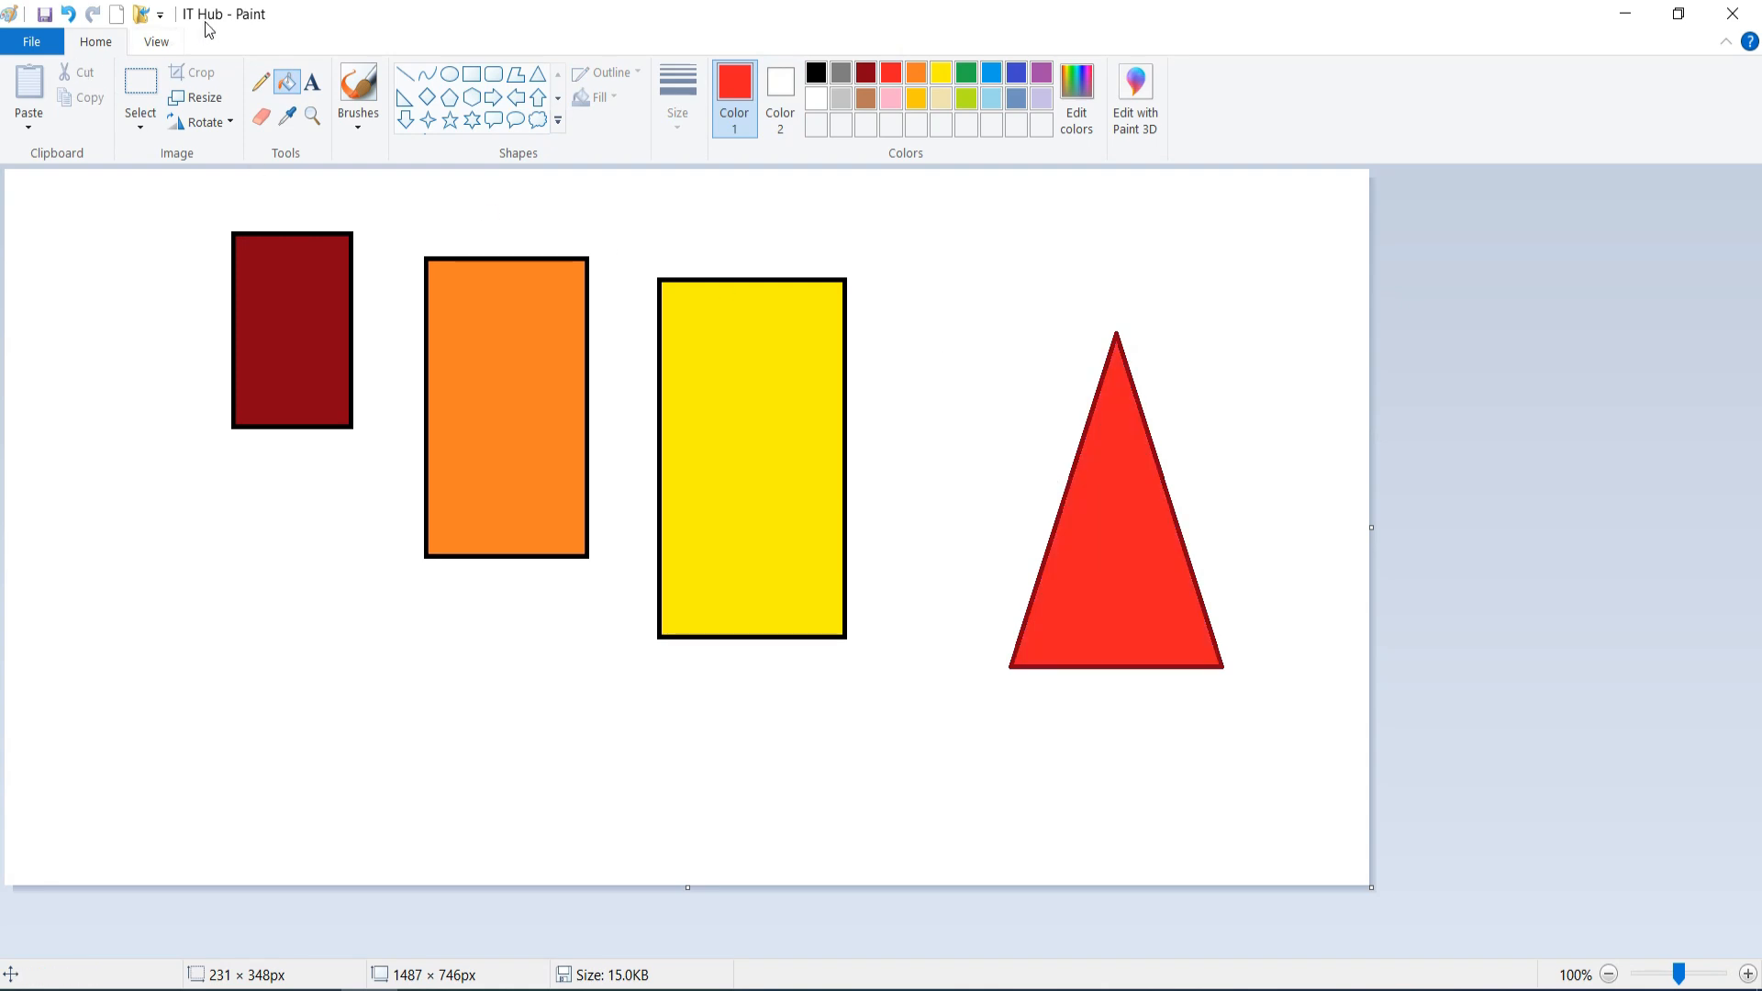
- Save the picture with the triangle as a separate PNG named "IT Hub 1" in the kk folder
click(30, 41)
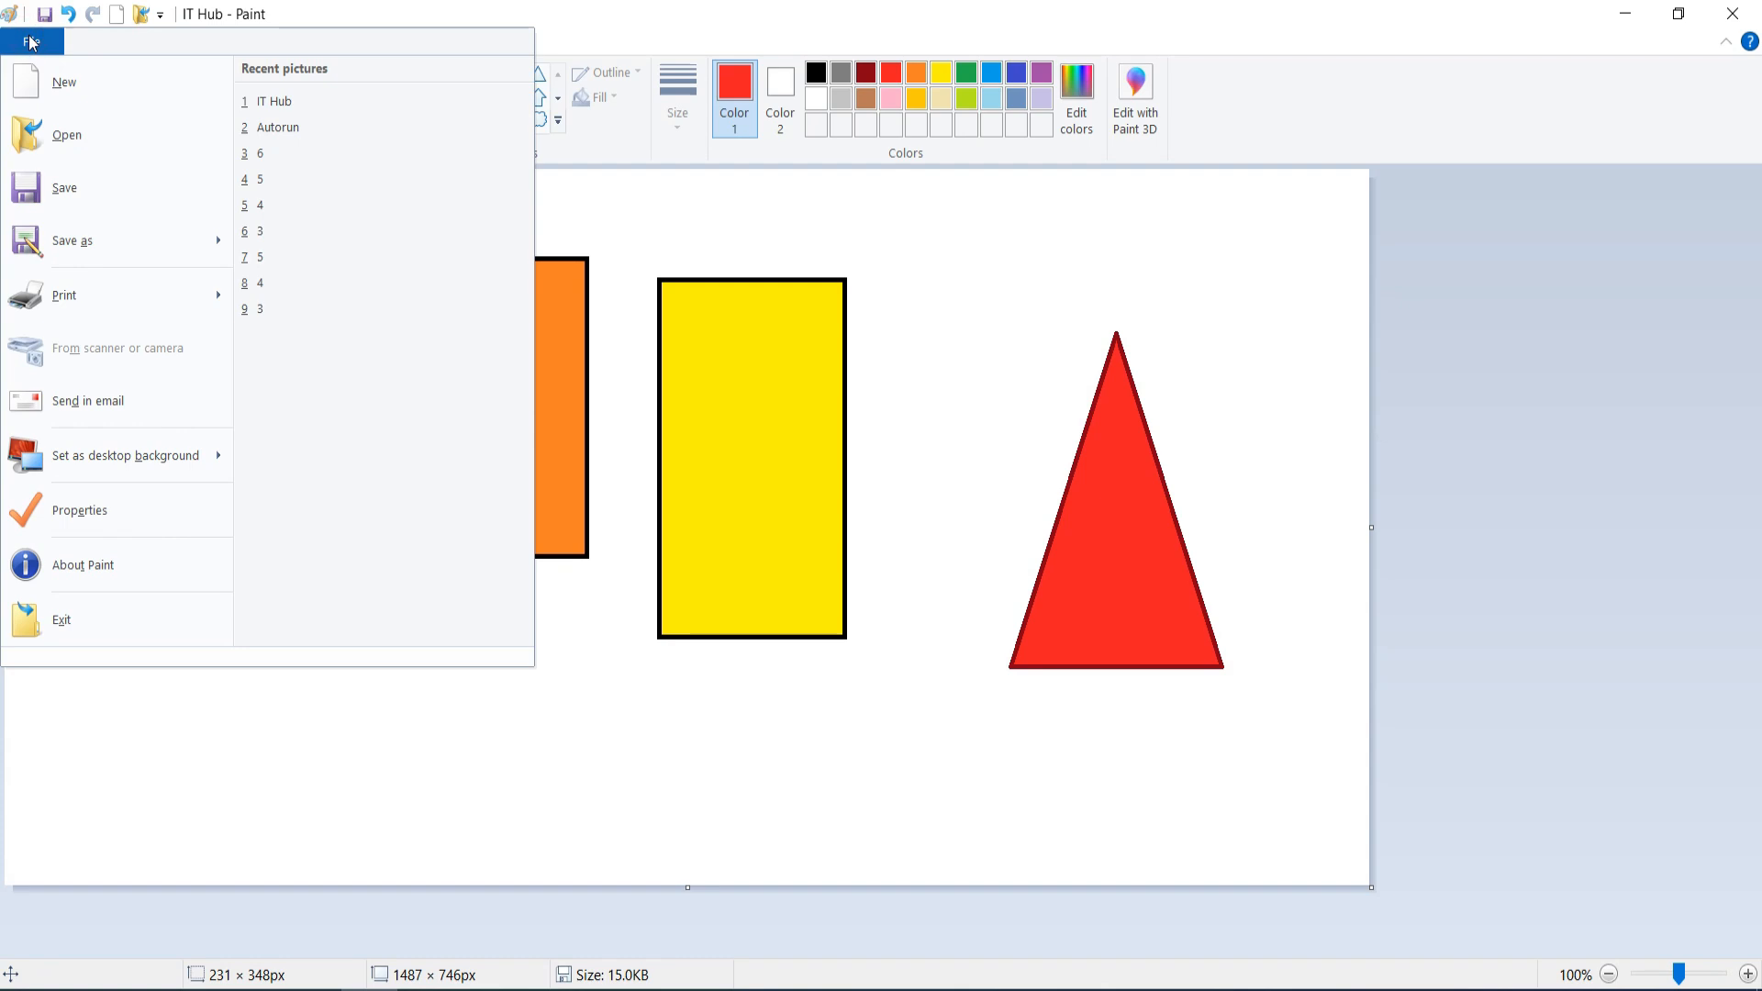
mouse_move(73, 240)
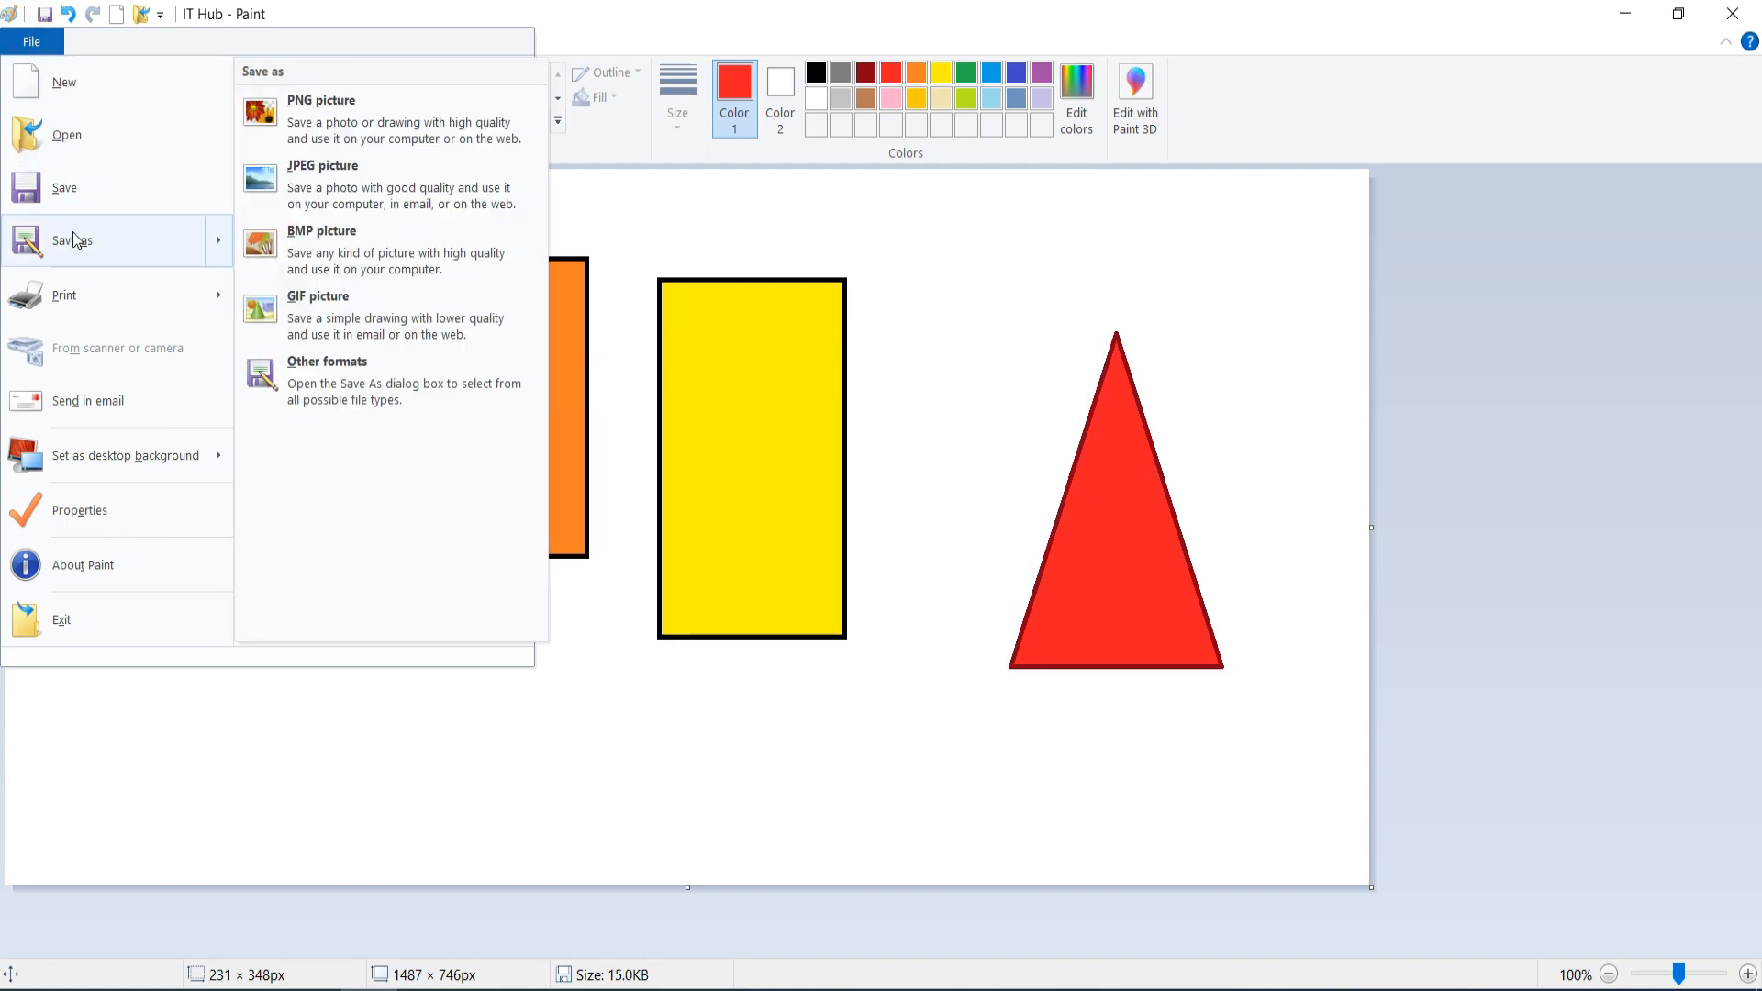
click(73, 240)
drag(573, 80, 870, 131)
click(876, 550)
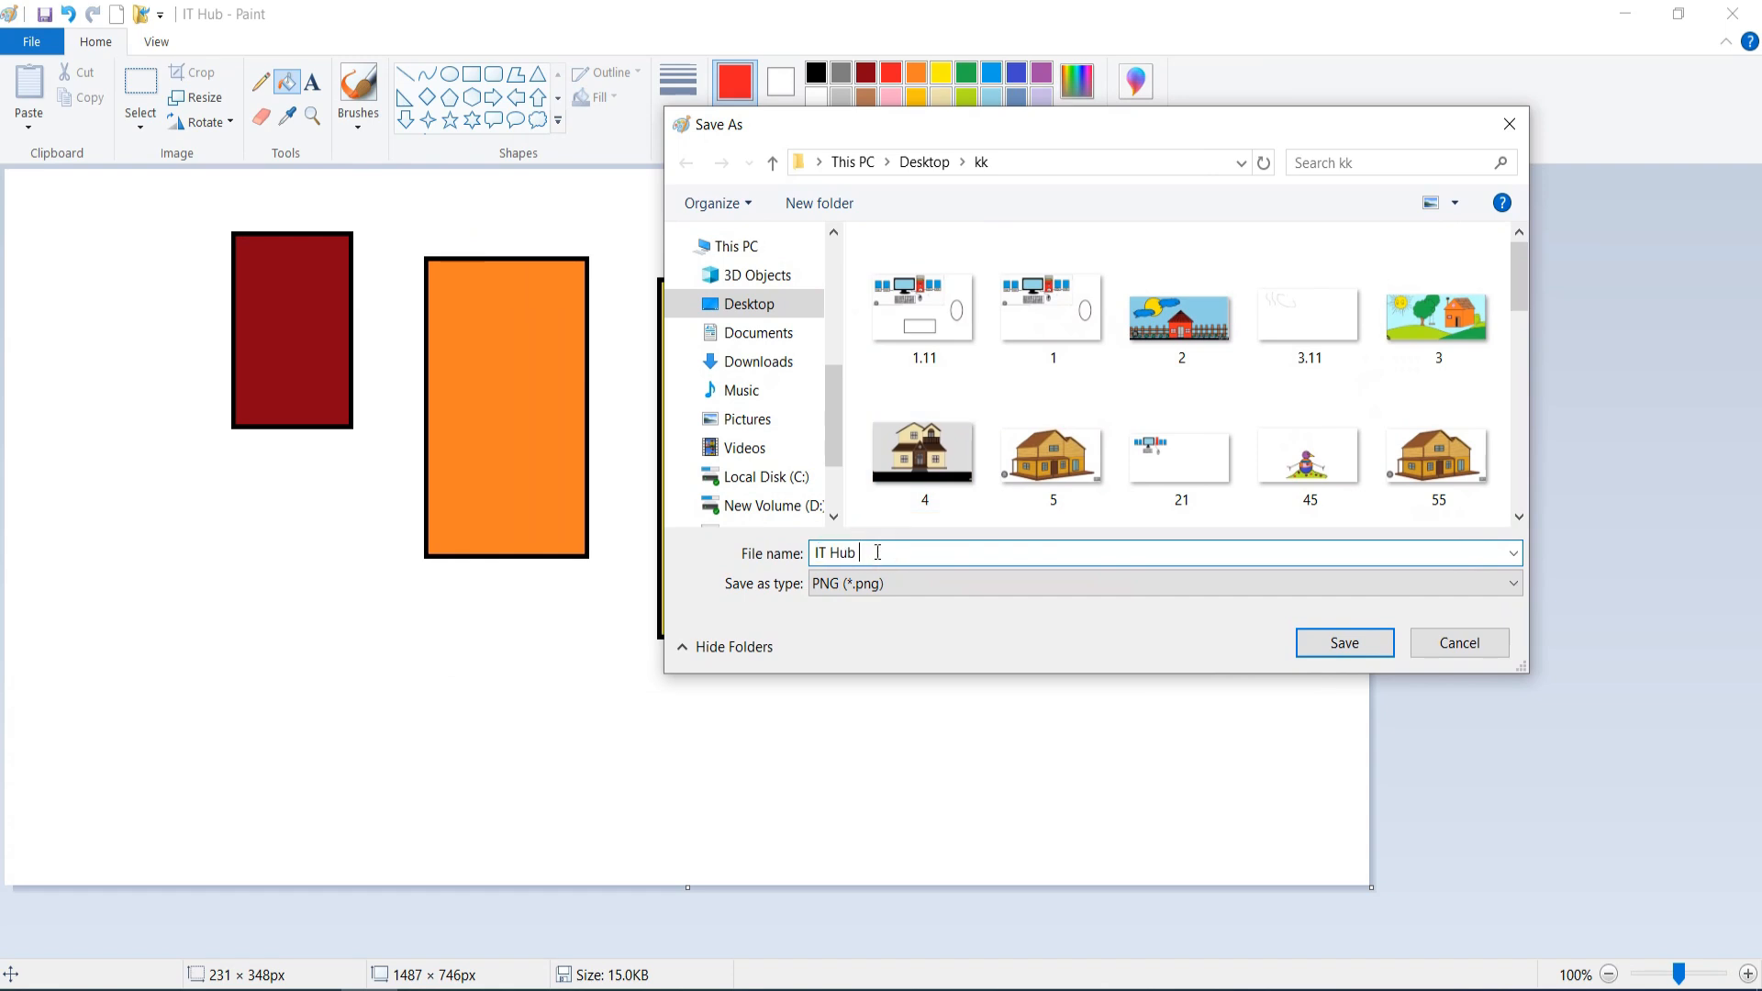
text(1)
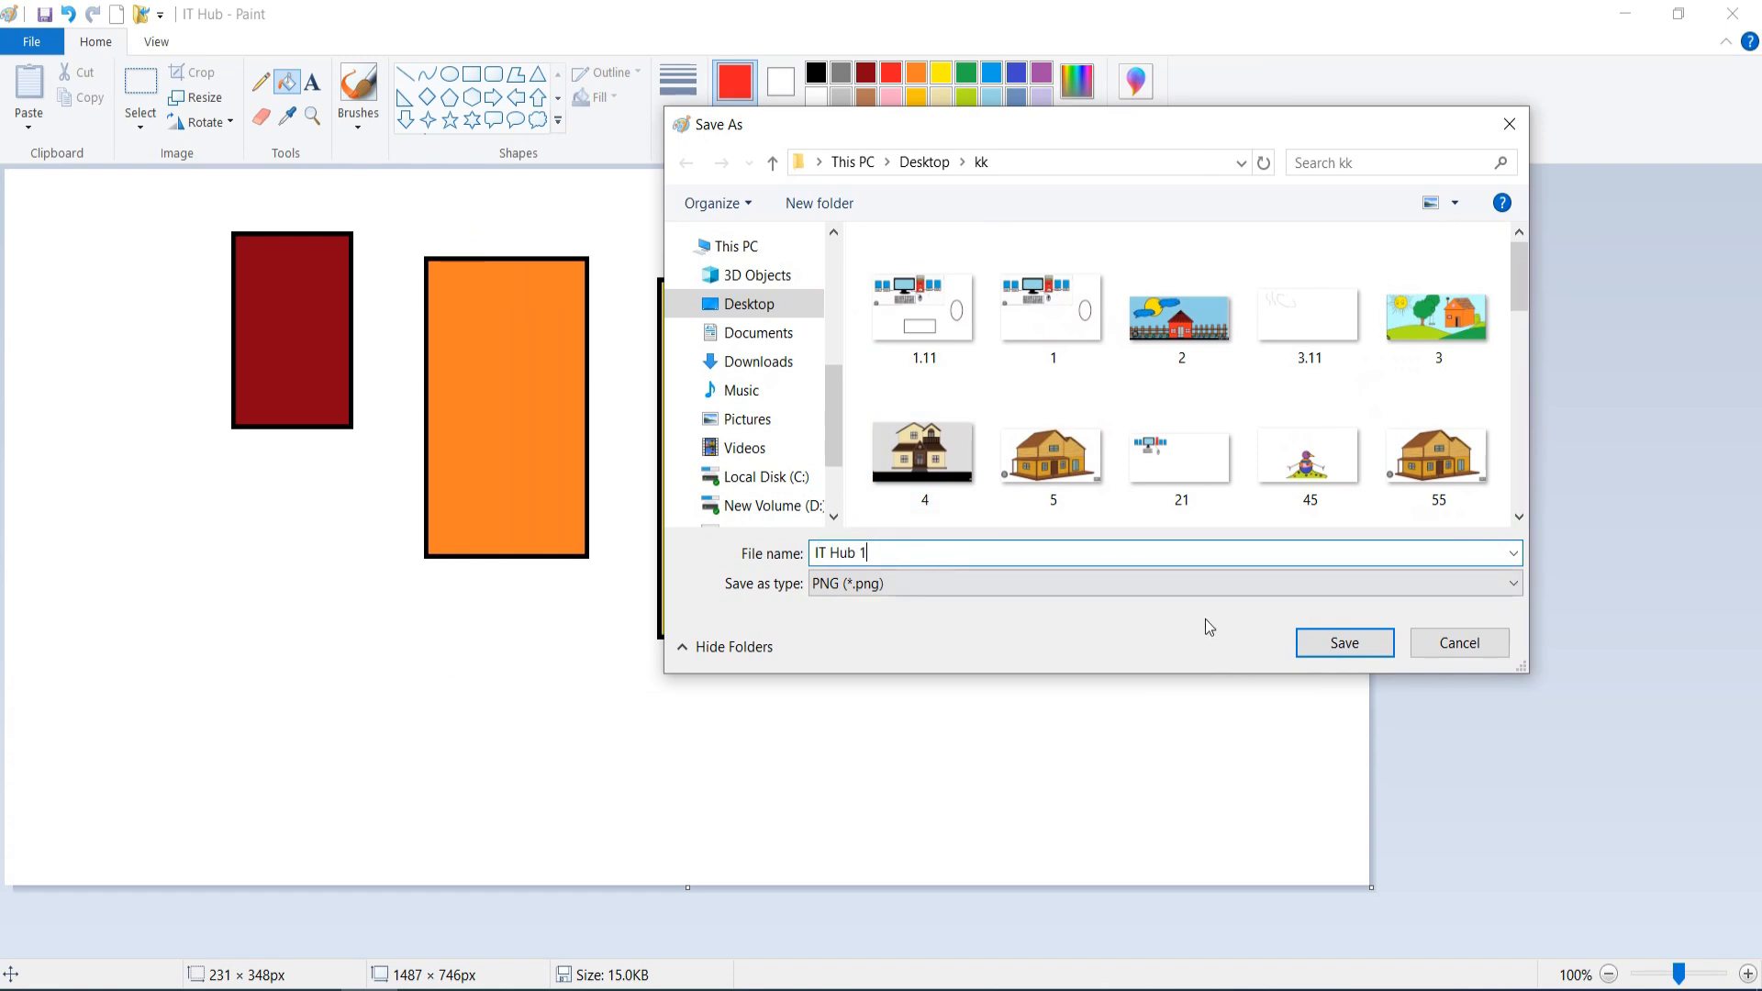
click(1340, 643)
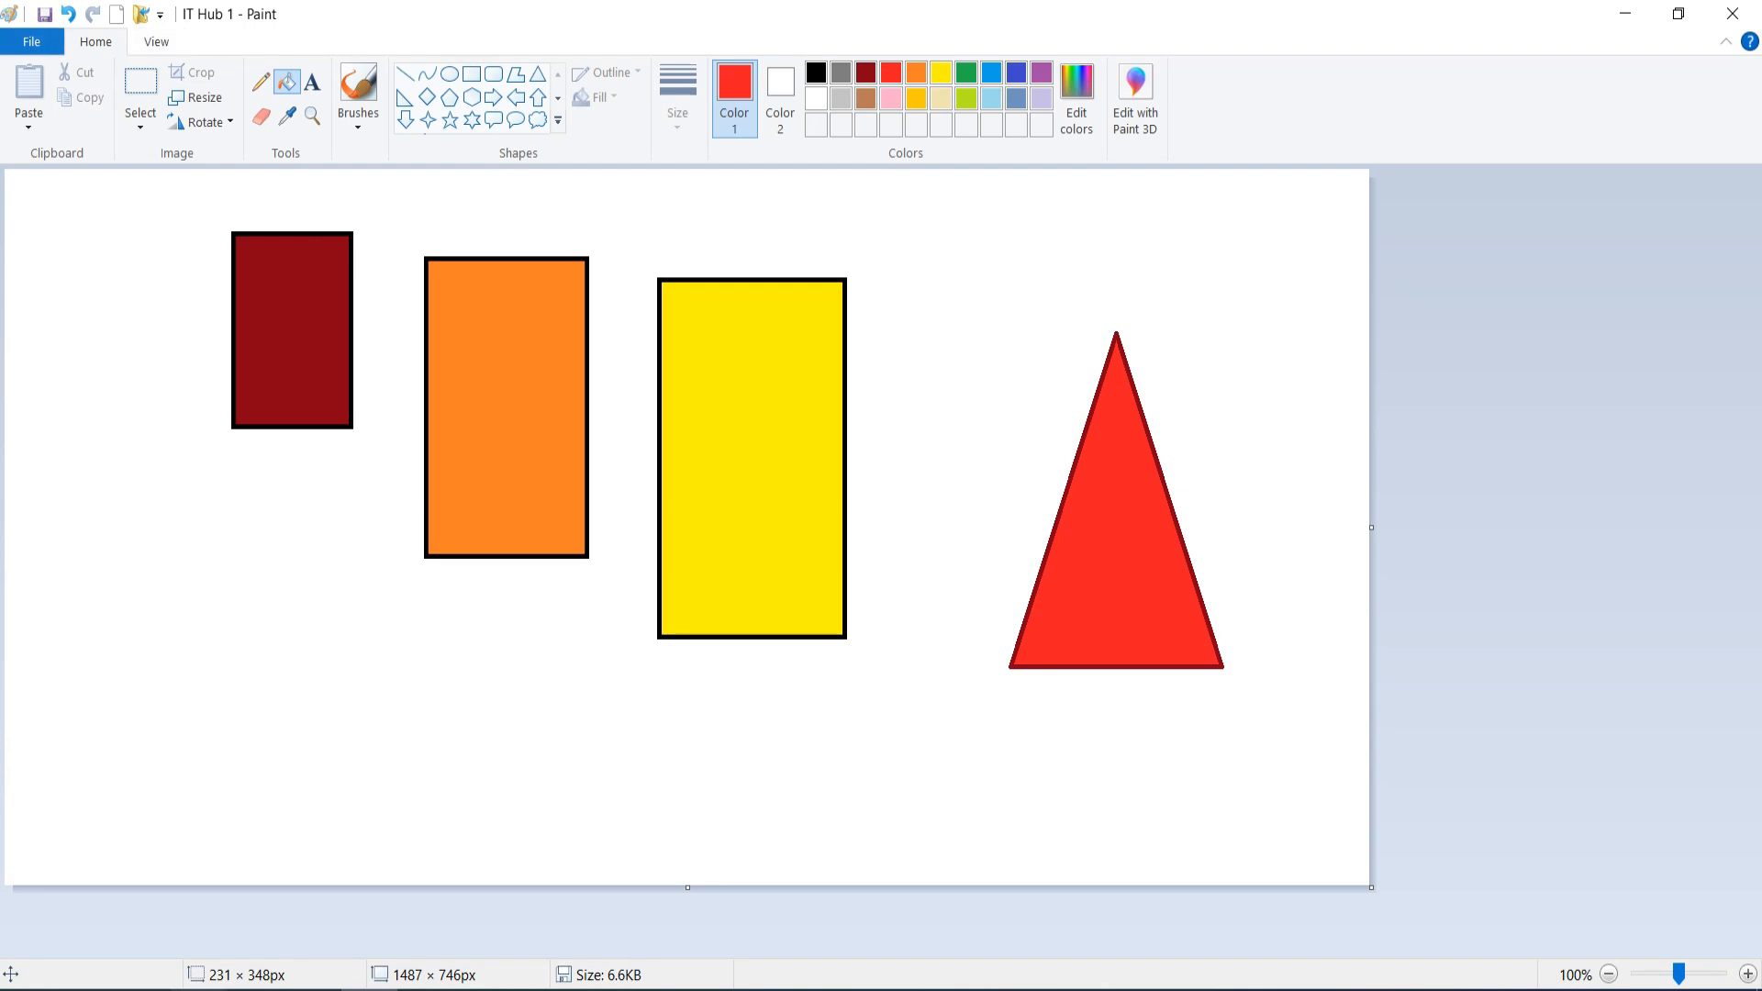
- Launch a second Paint window from the Windows search
key(super)
text(pa)
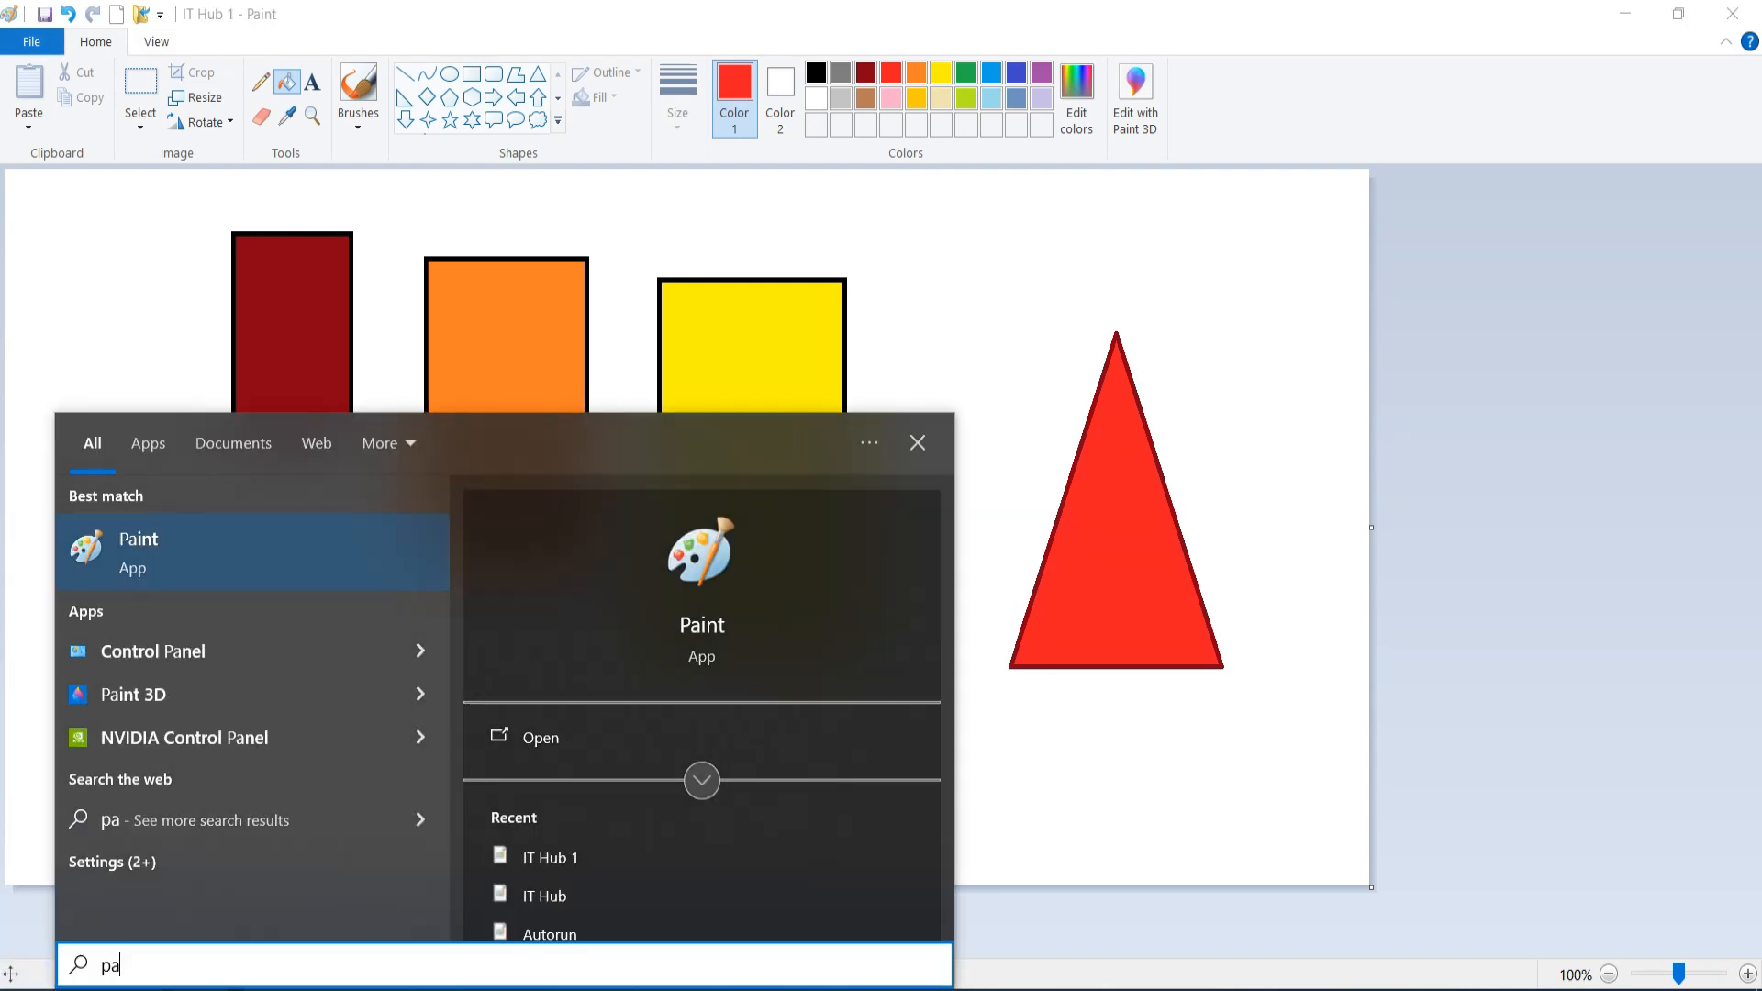
text(i)
key(Return)
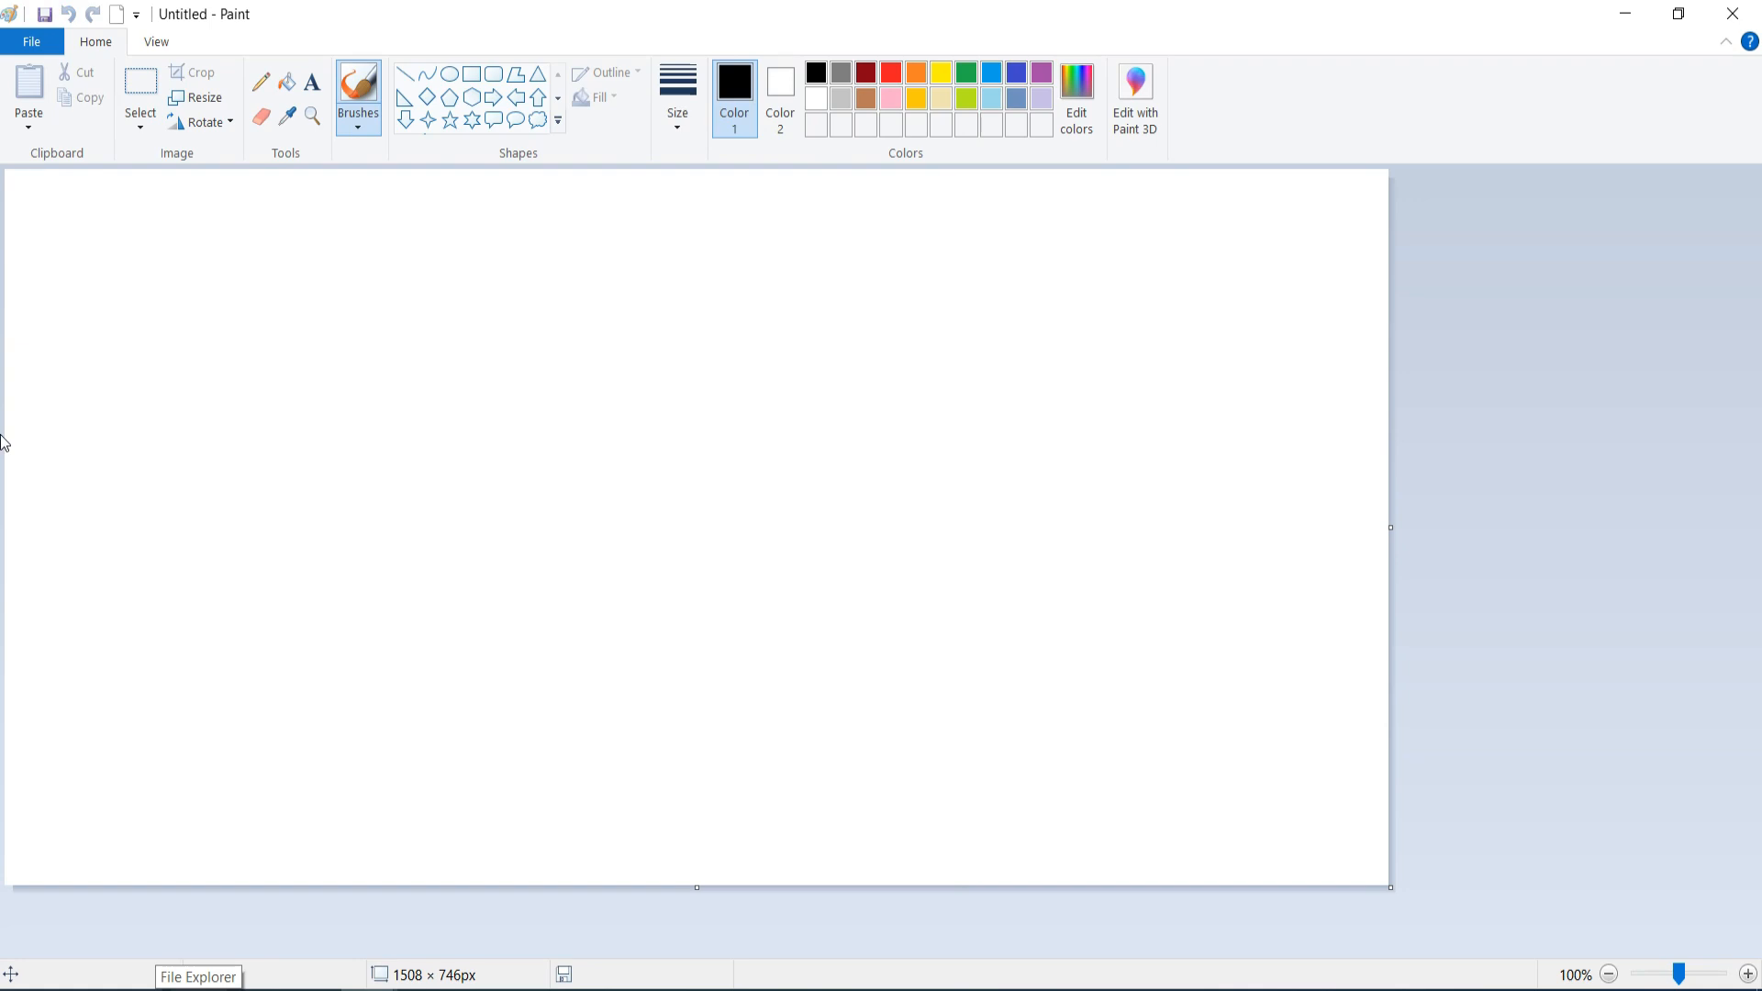
- Open the saved picture "IT Hub.png" from the kk folder in the new window
click(31, 41)
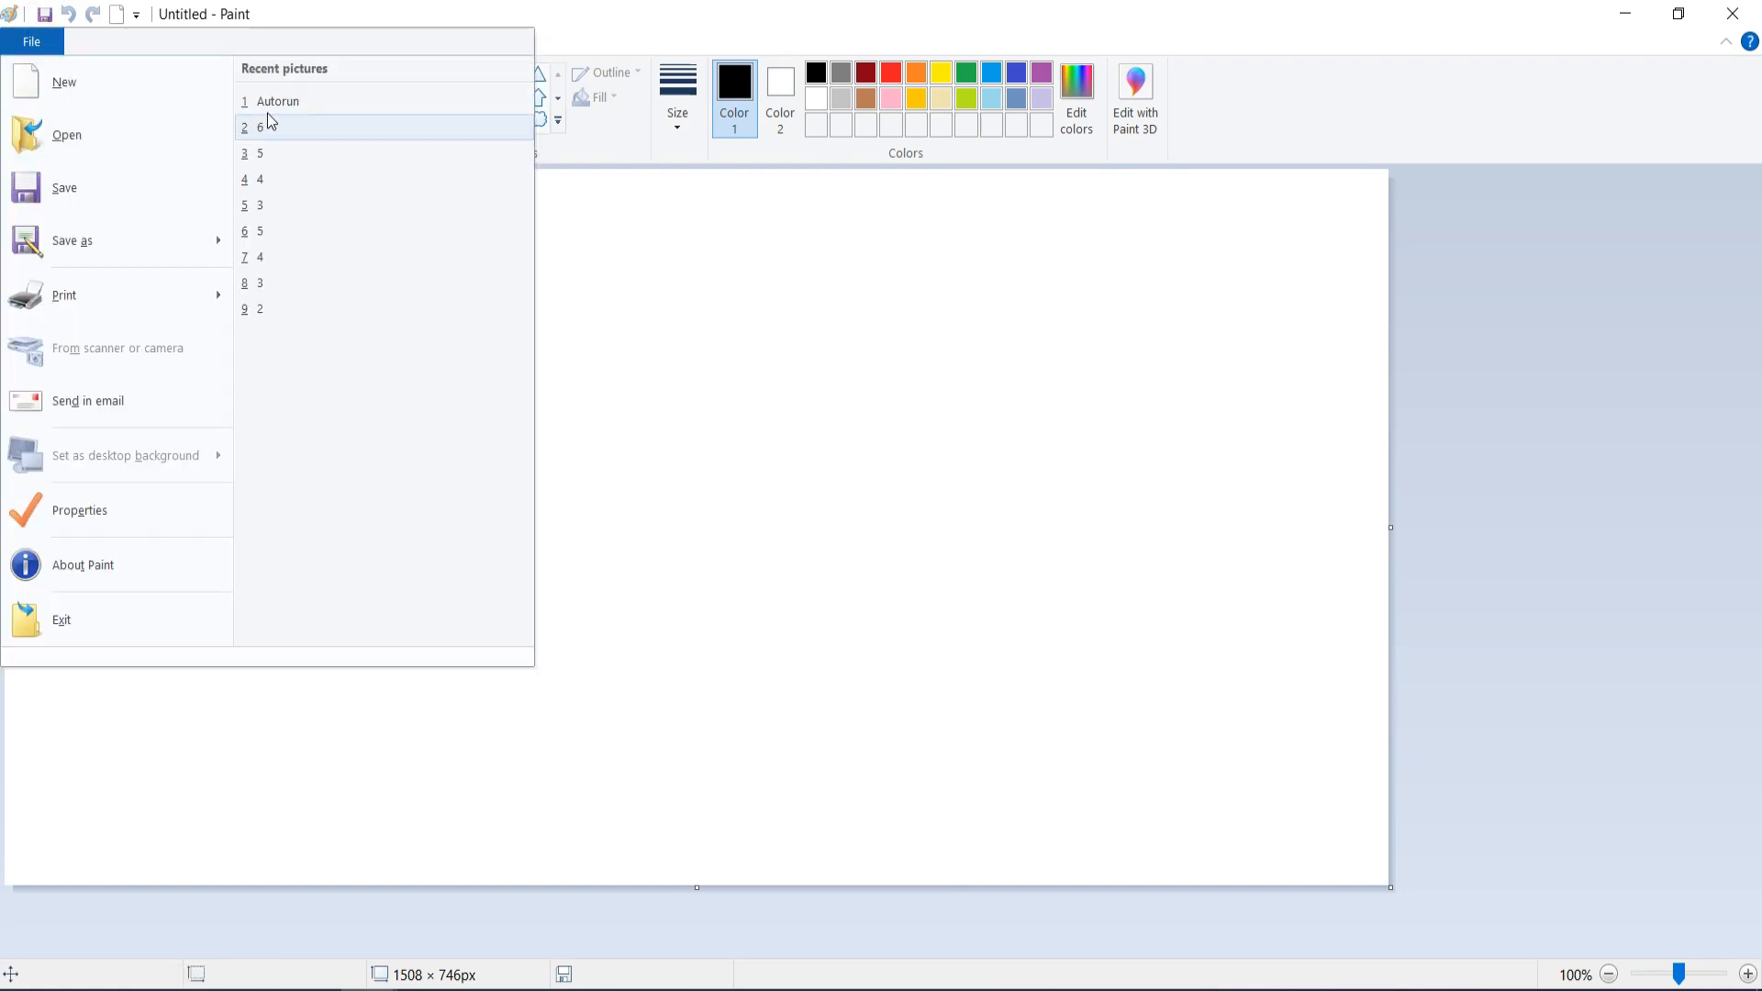
click(95, 140)
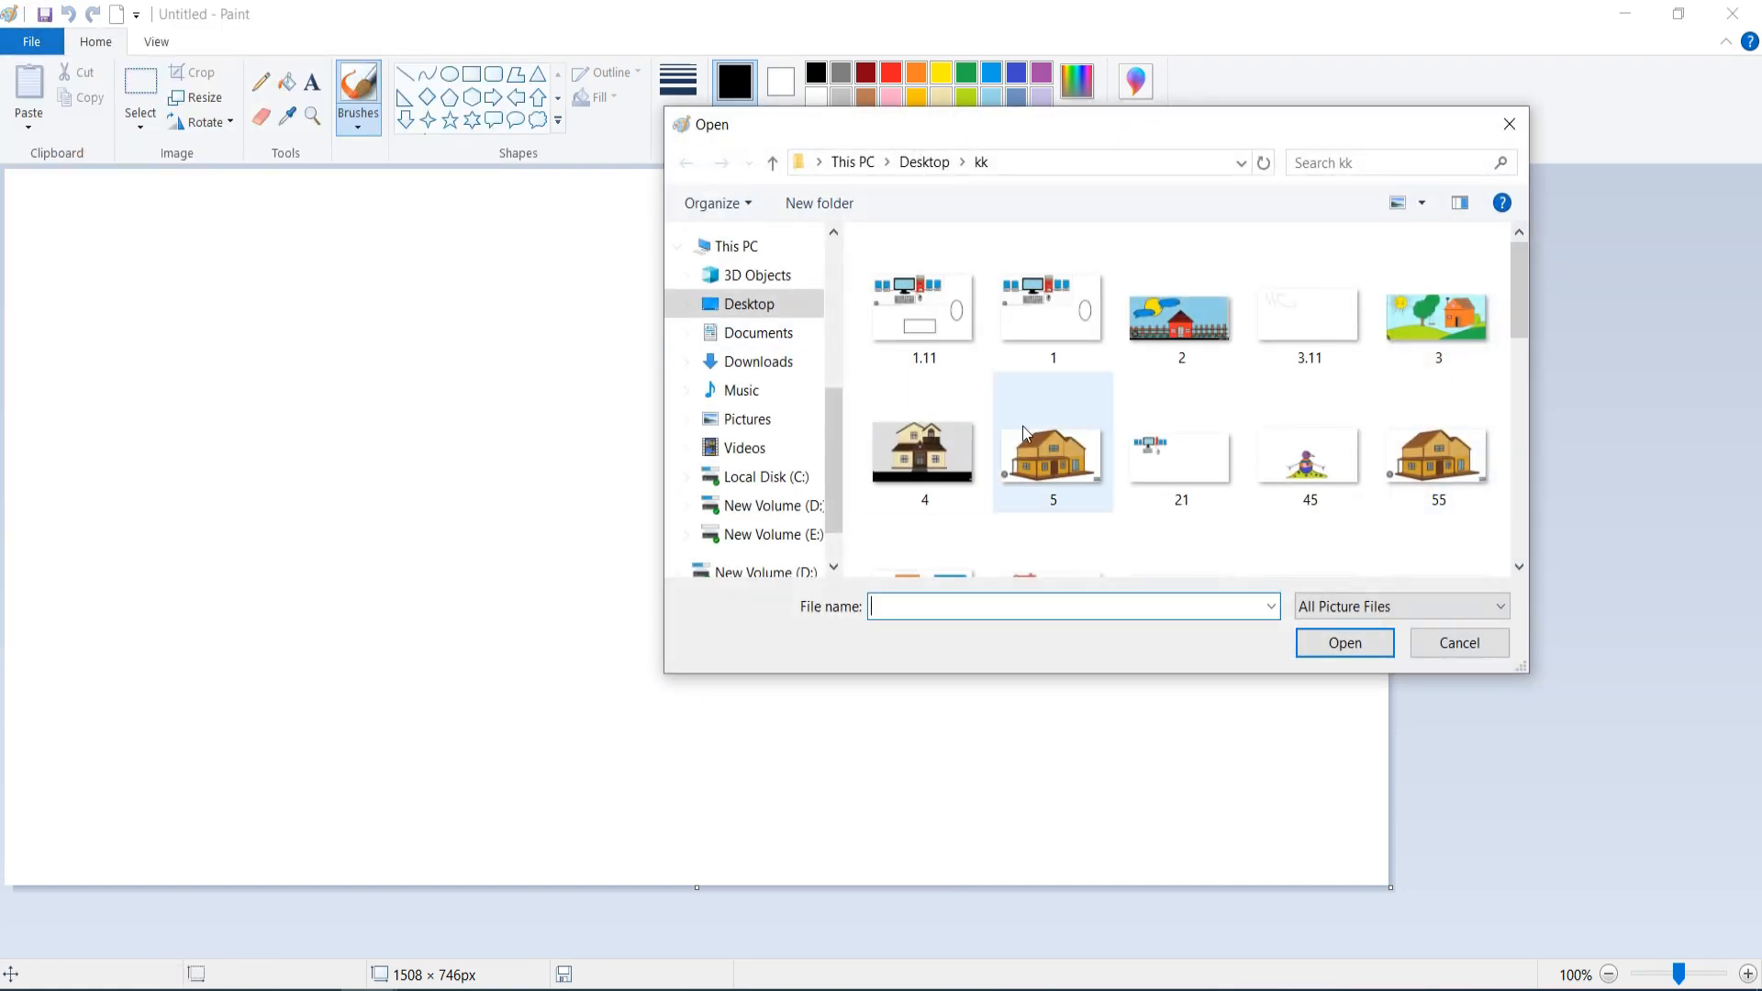
click(905, 608)
text(i)
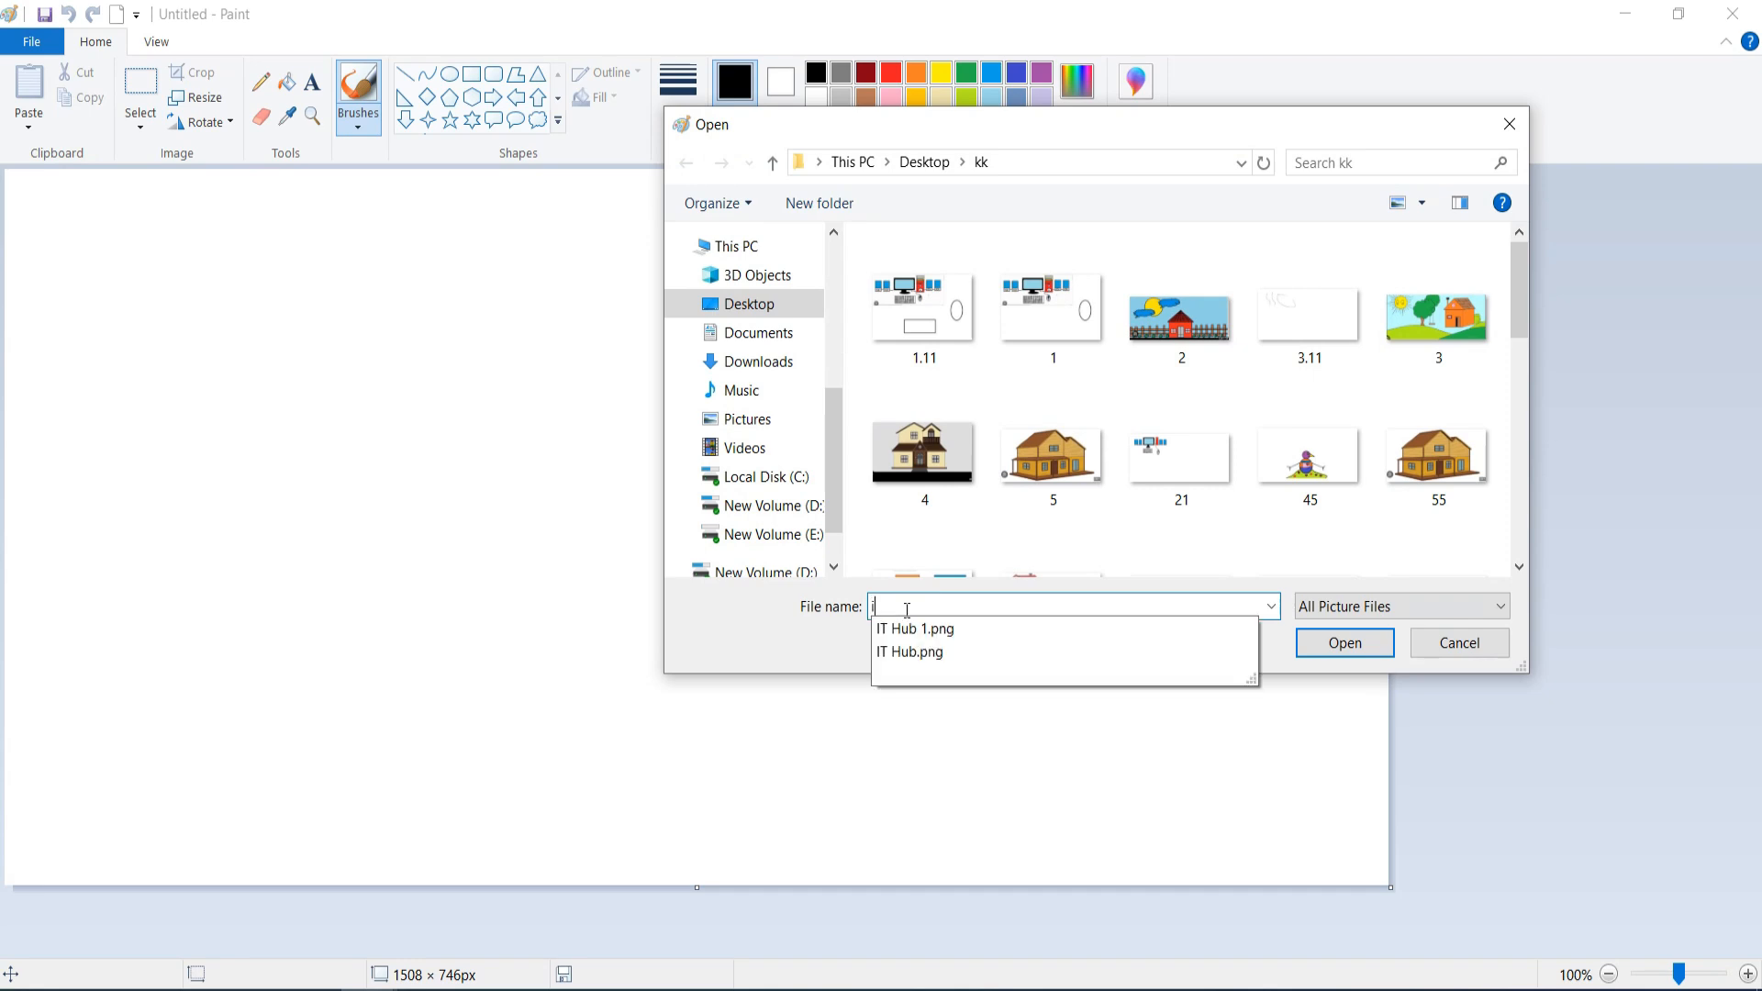
text(t)
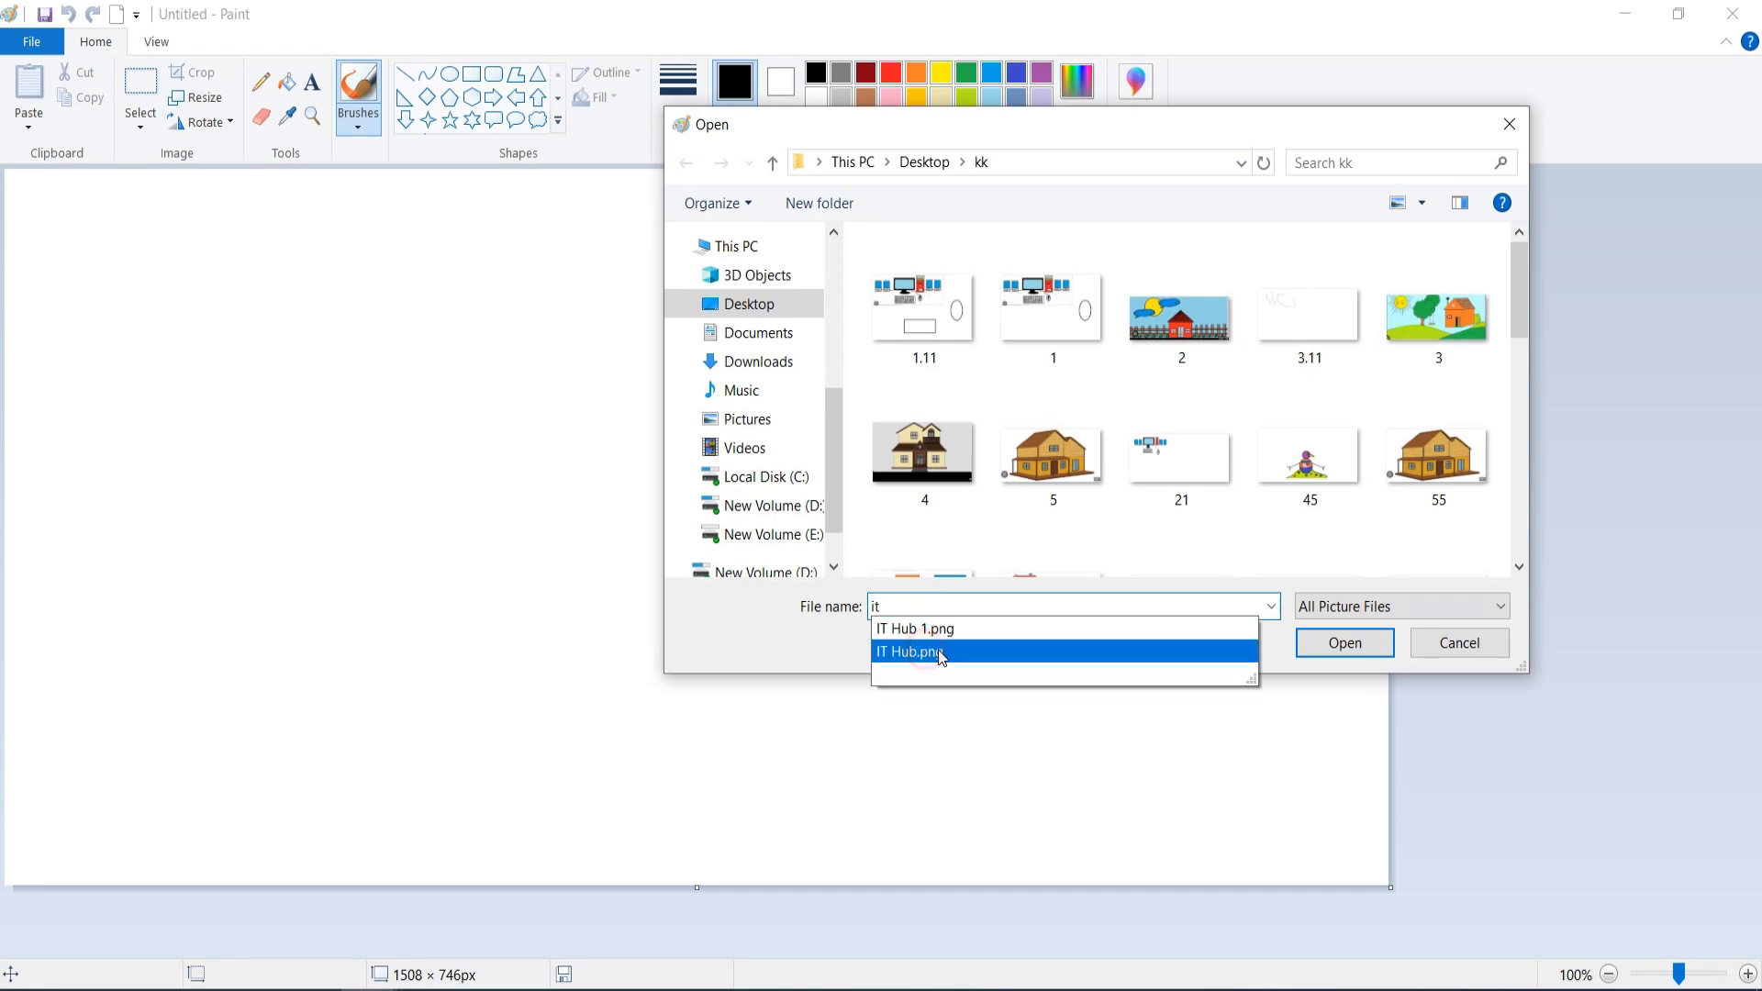
click(917, 653)
click(1345, 644)
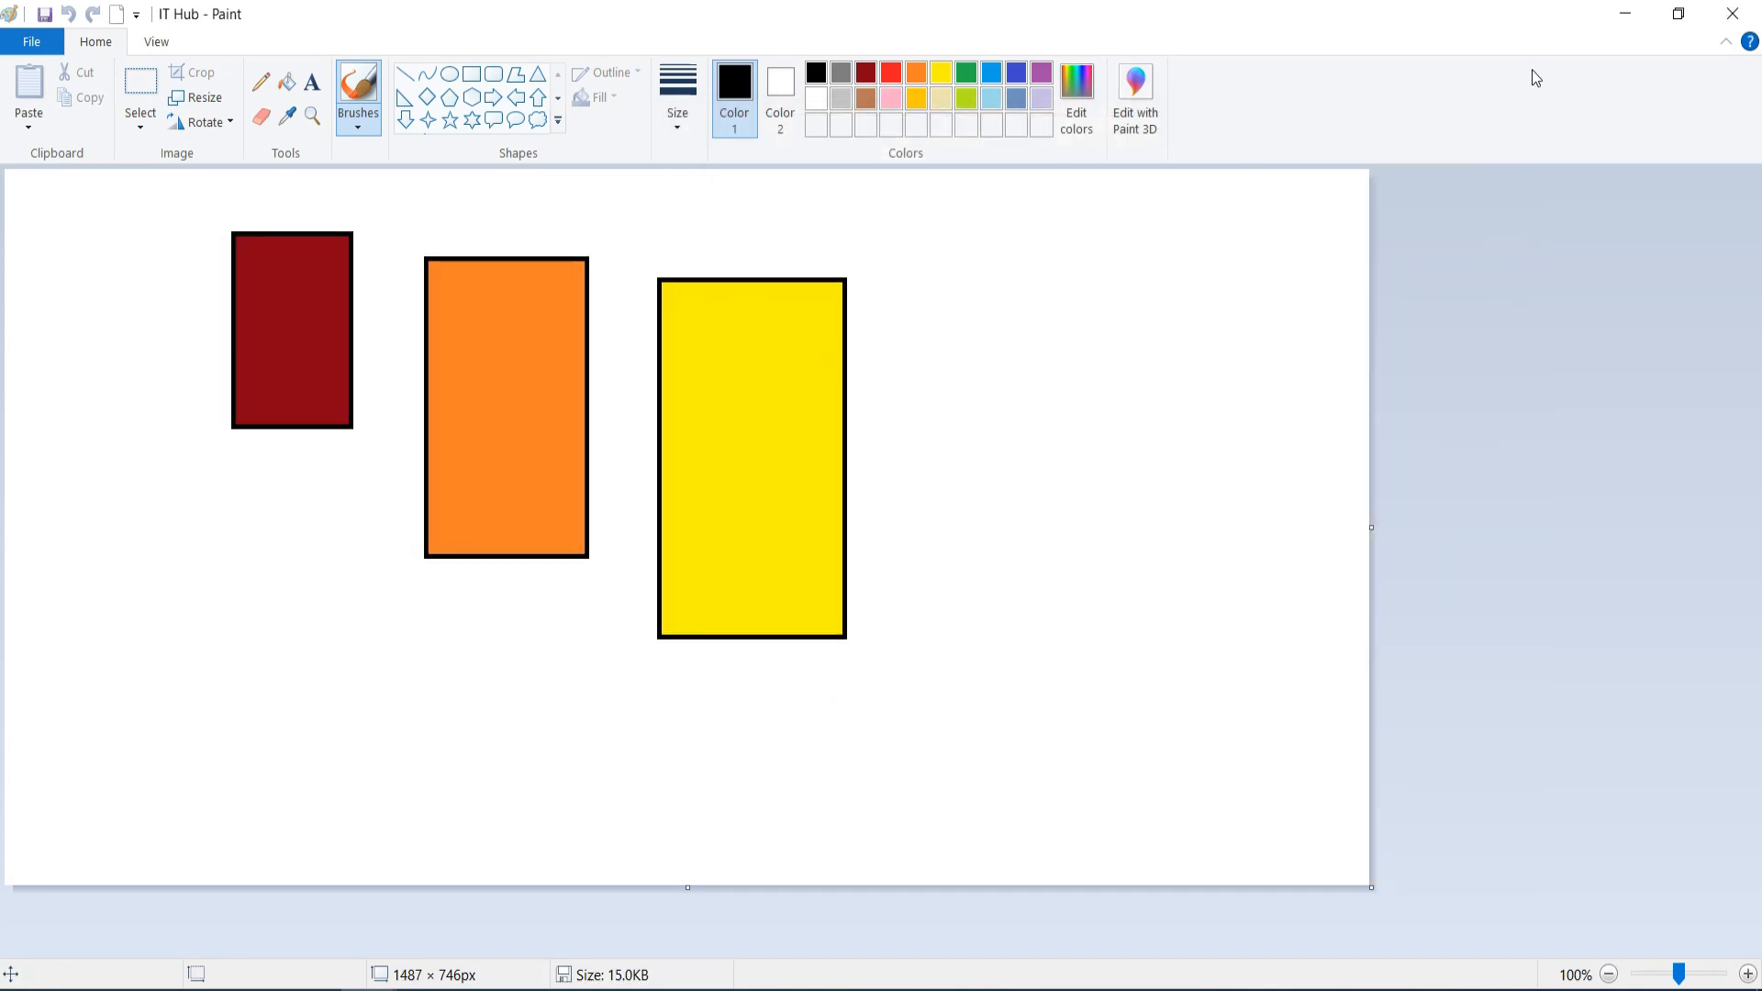
- Shrink both windows and arrange them side by side to compare the IT Hub and IT Hub 1 pictures
click(1674, 16)
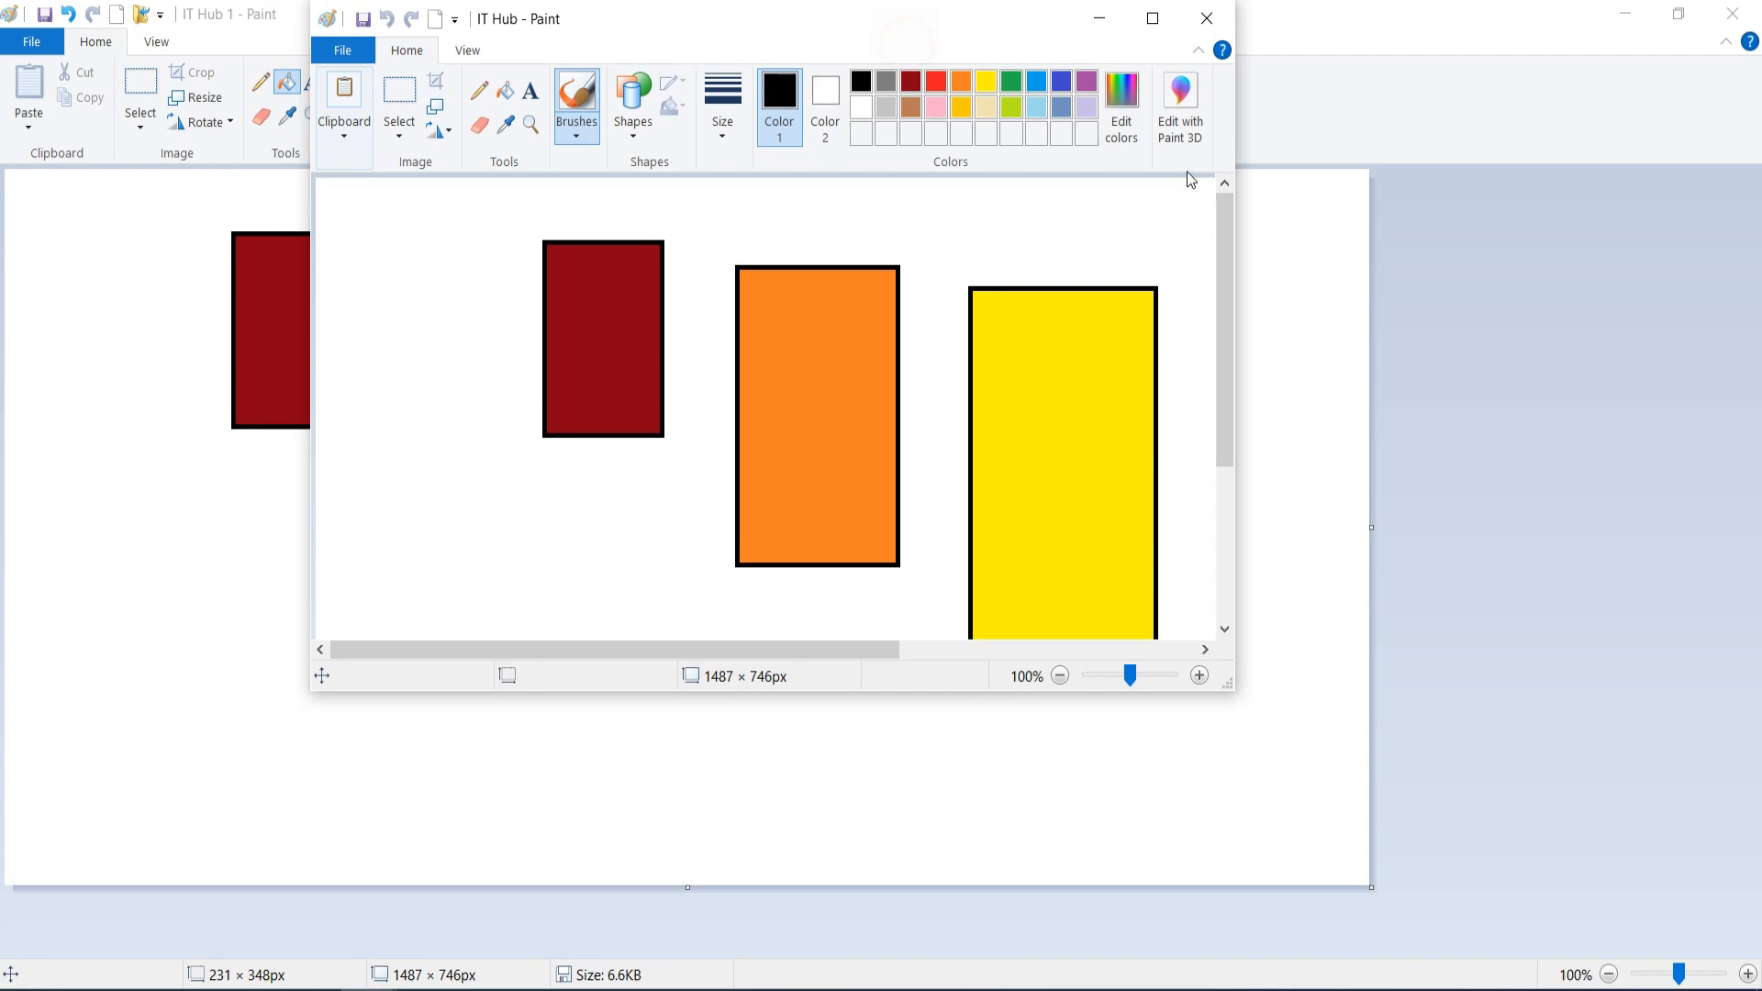
mouse_move(983, 15)
mouse_down()
mouse_move(1349, 107)
mouse_move(1386, 145)
mouse_up()
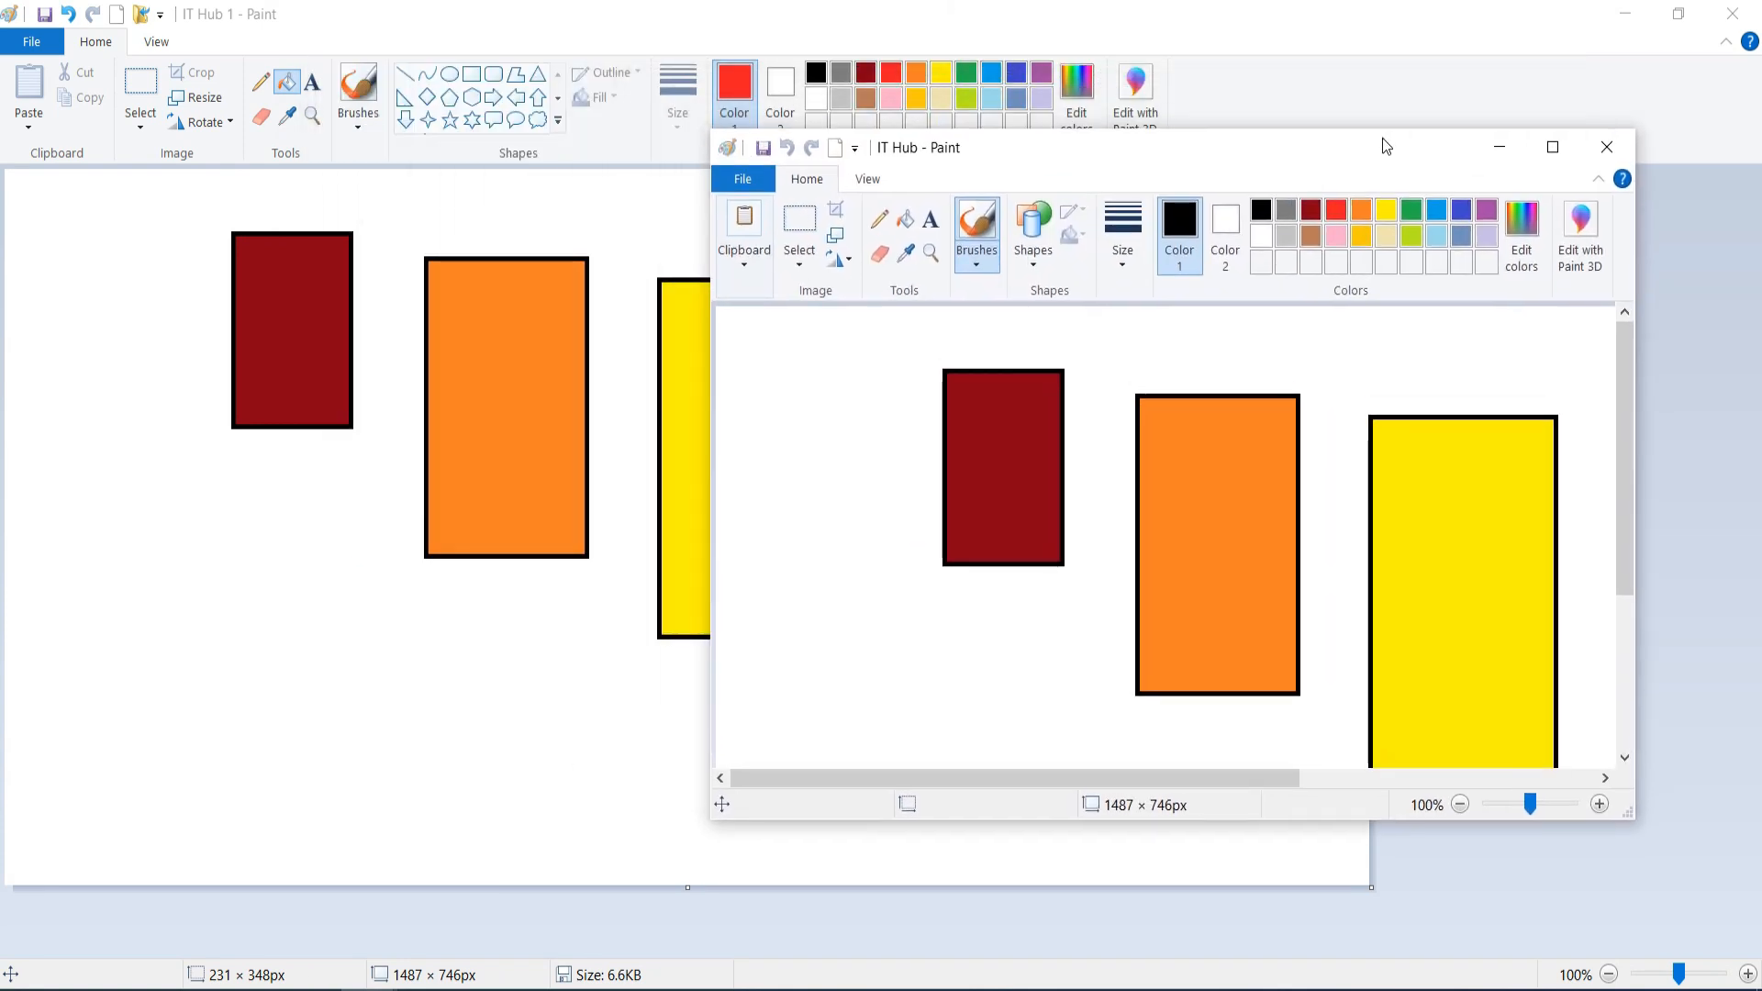
click(1678, 14)
drag(543, 27, 571, 63)
drag(1114, 147, 1321, 116)
click(640, 81)
drag(586, 67, 408, 49)
drag(555, 707, 555, 804)
drag(1275, 115, 1044, 110)
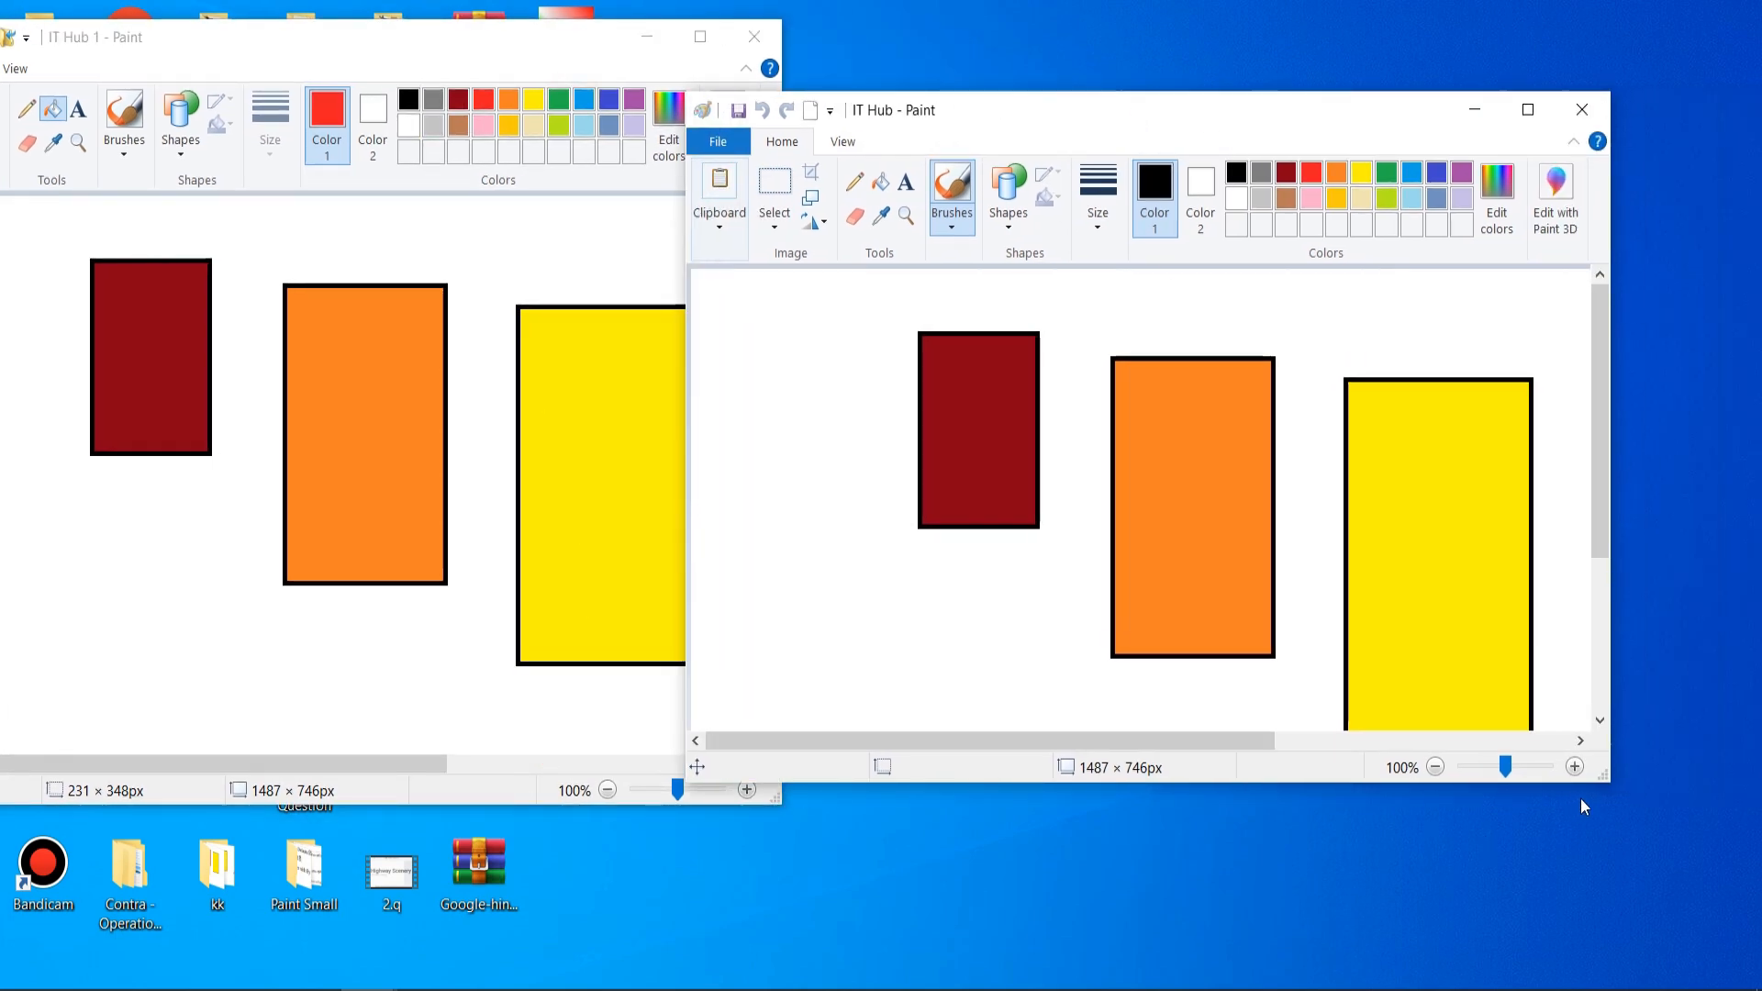
drag(1606, 783, 1656, 853)
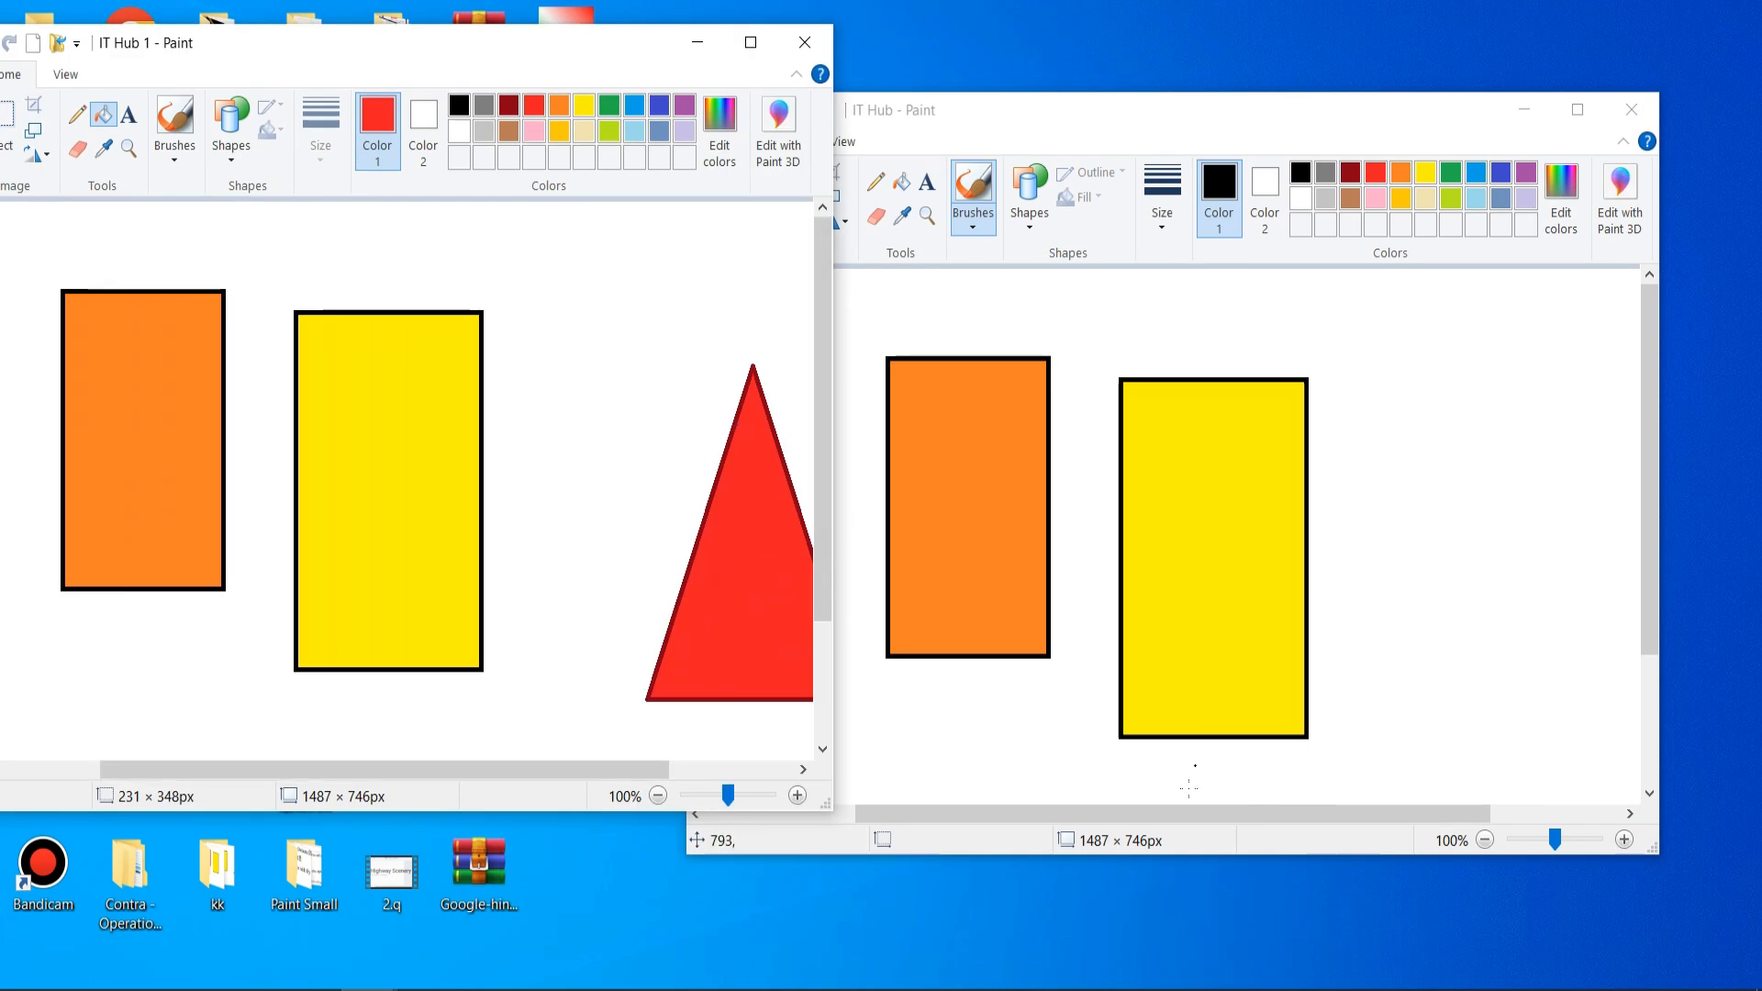
drag(1184, 813, 1138, 813)
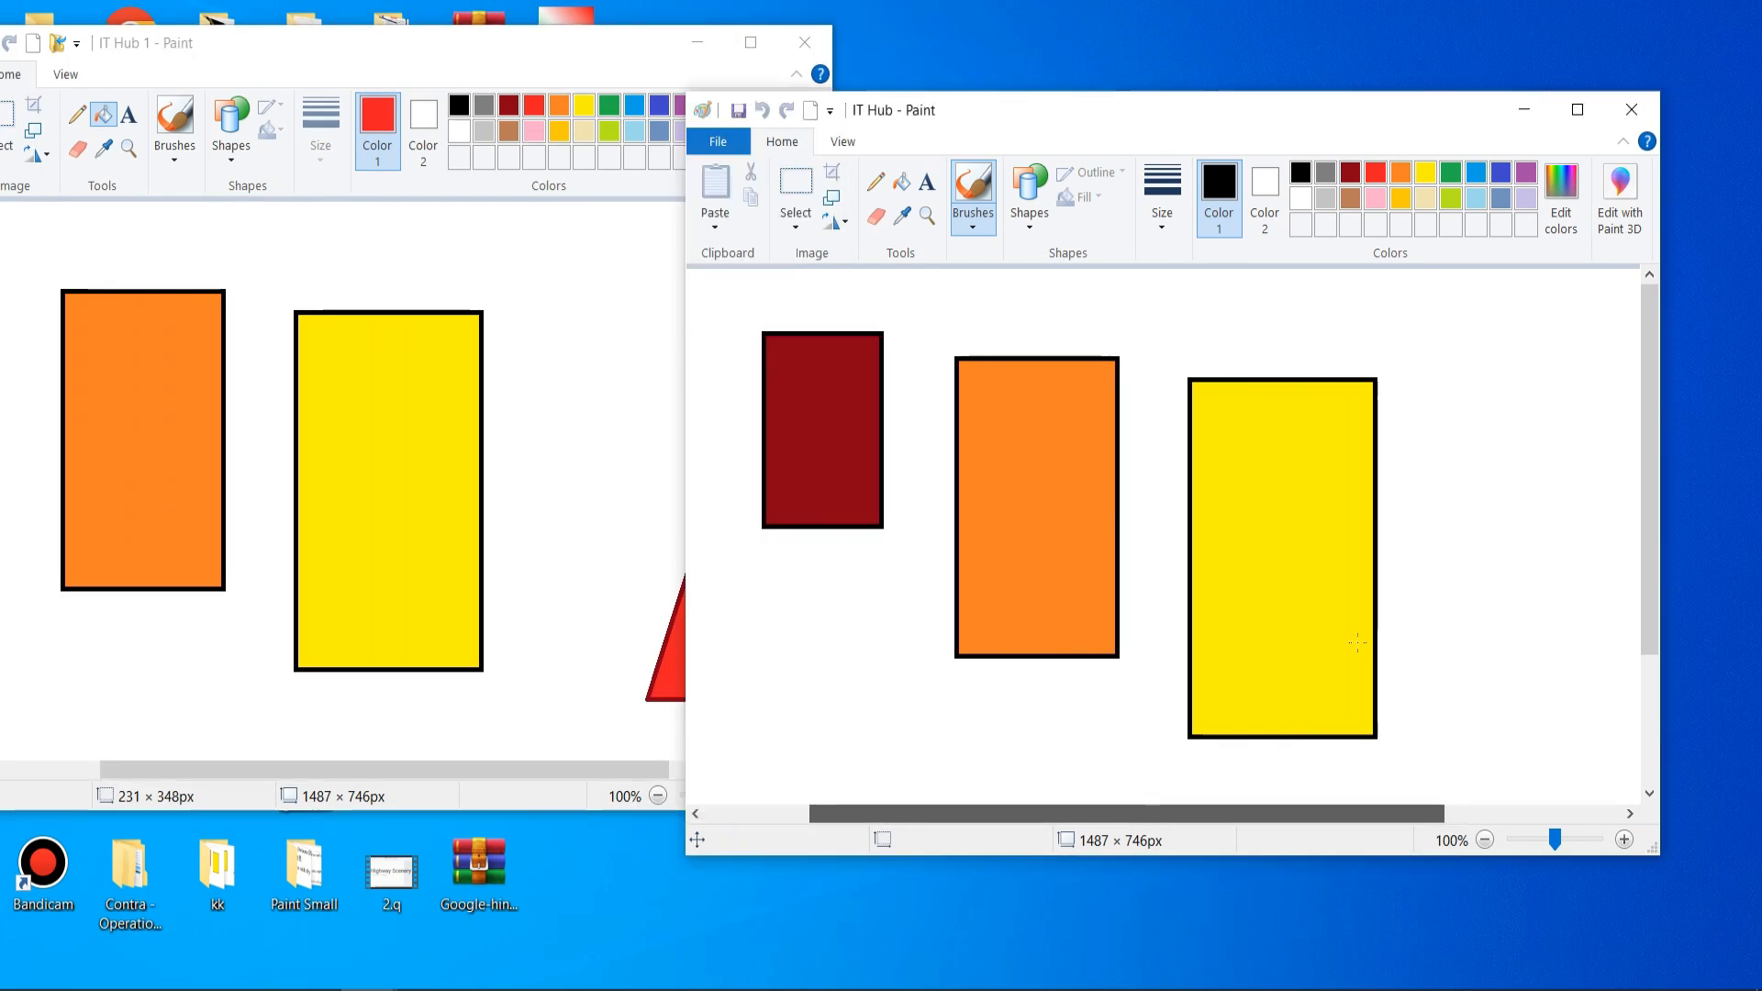
- Maximize the IT Hub window, then bring the IT Hub 1 window to the front and maximize it
click(1575, 110)
mouse_move(202, 982)
click(290, 920)
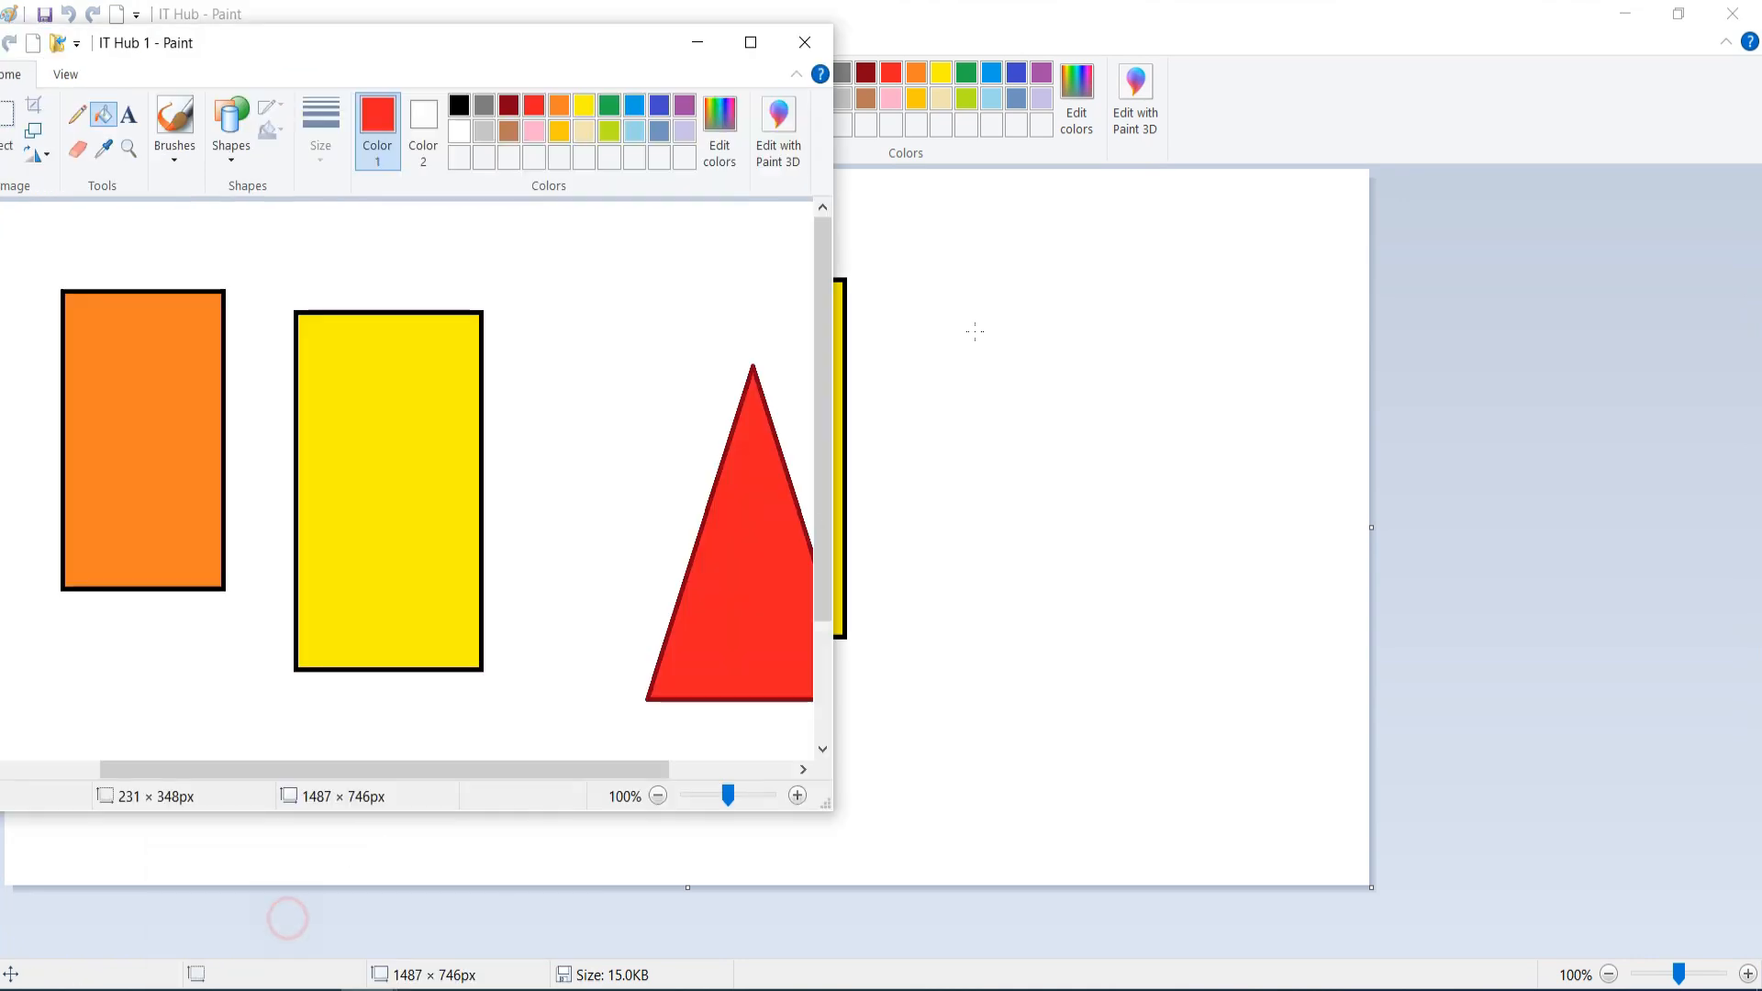
click(752, 42)
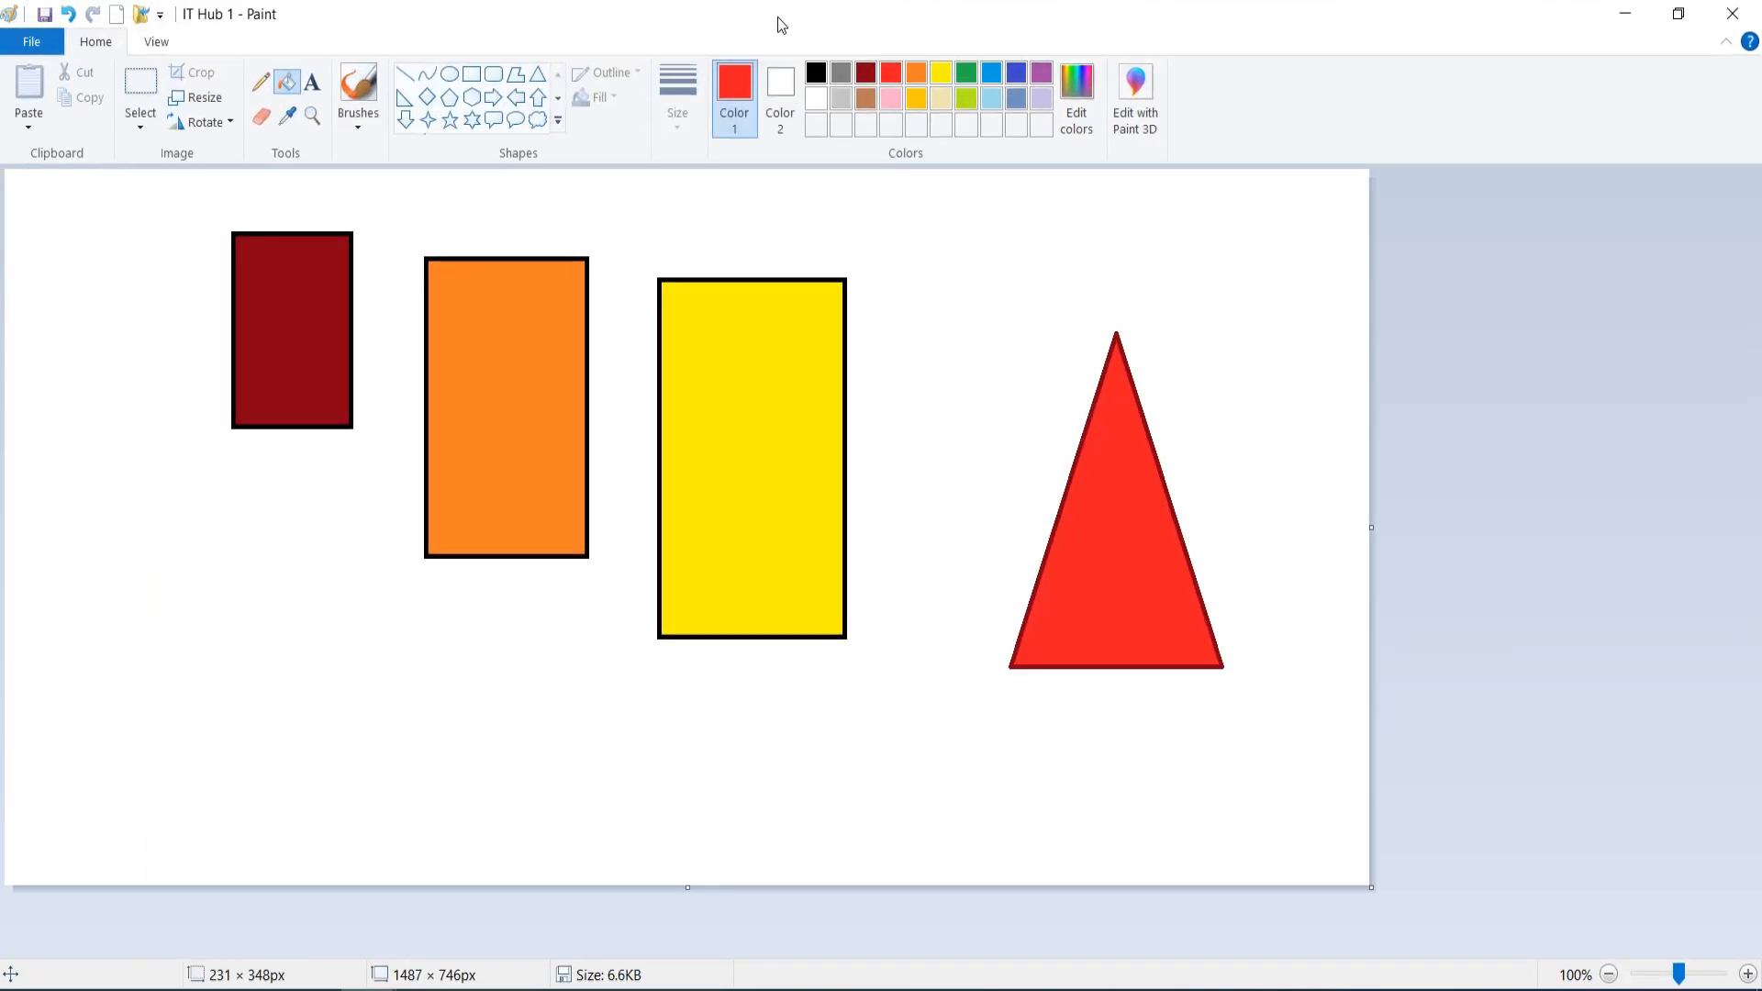
- Select the red triangle with a rectangular selection about 268 × 491 px and move it slightly closer to the yellow rectangle
click(147, 86)
drag(990, 280, 1236, 751)
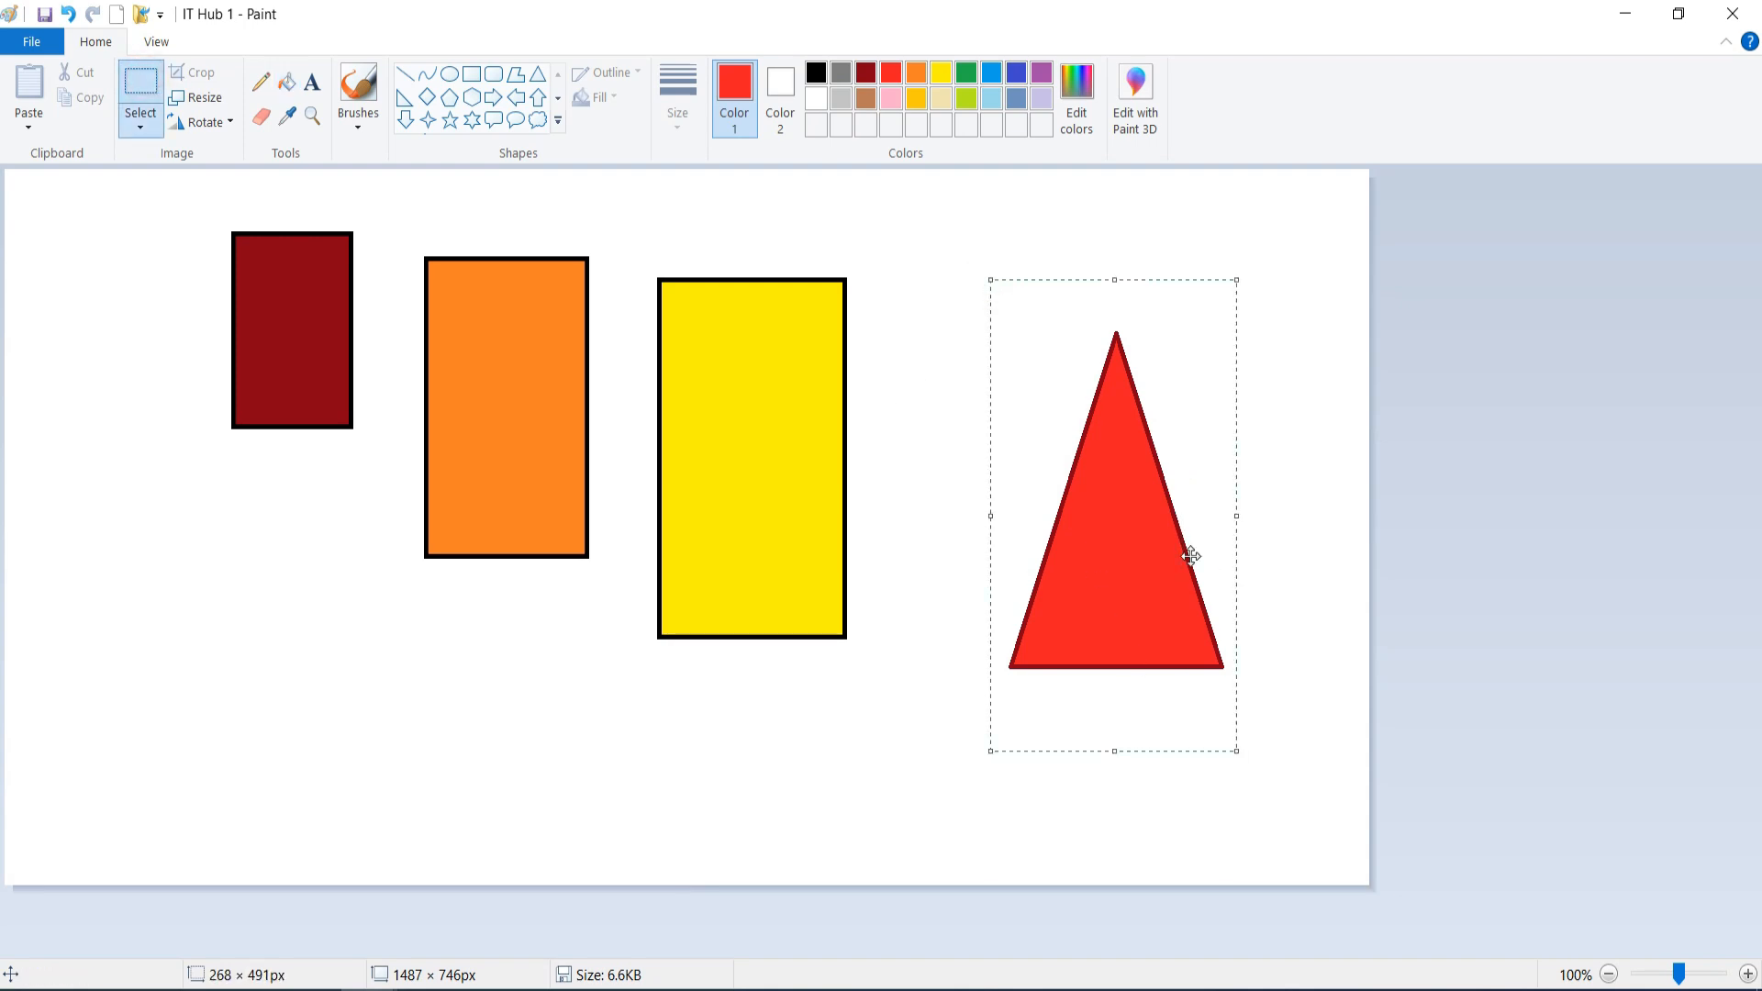
drag(1190, 556, 1144, 552)
click(1230, 385)
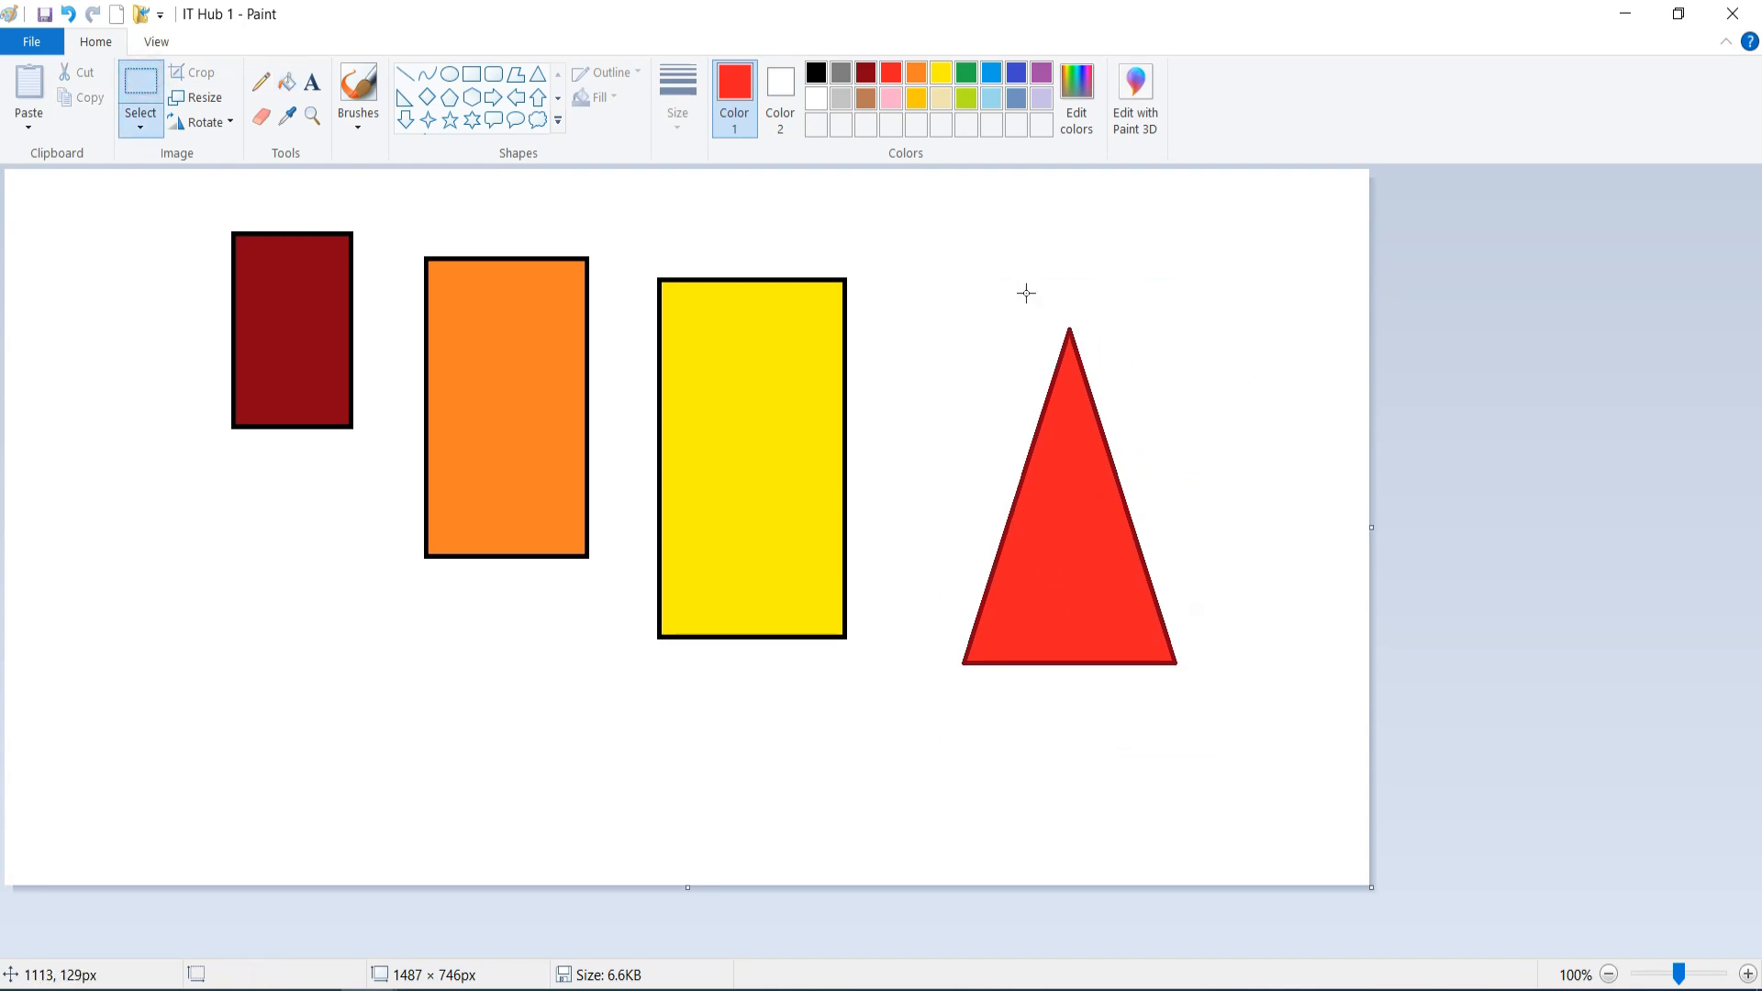
- Open the print settings for the picture, examine the printer list, page range and copies, and close them without printing
click(33, 42)
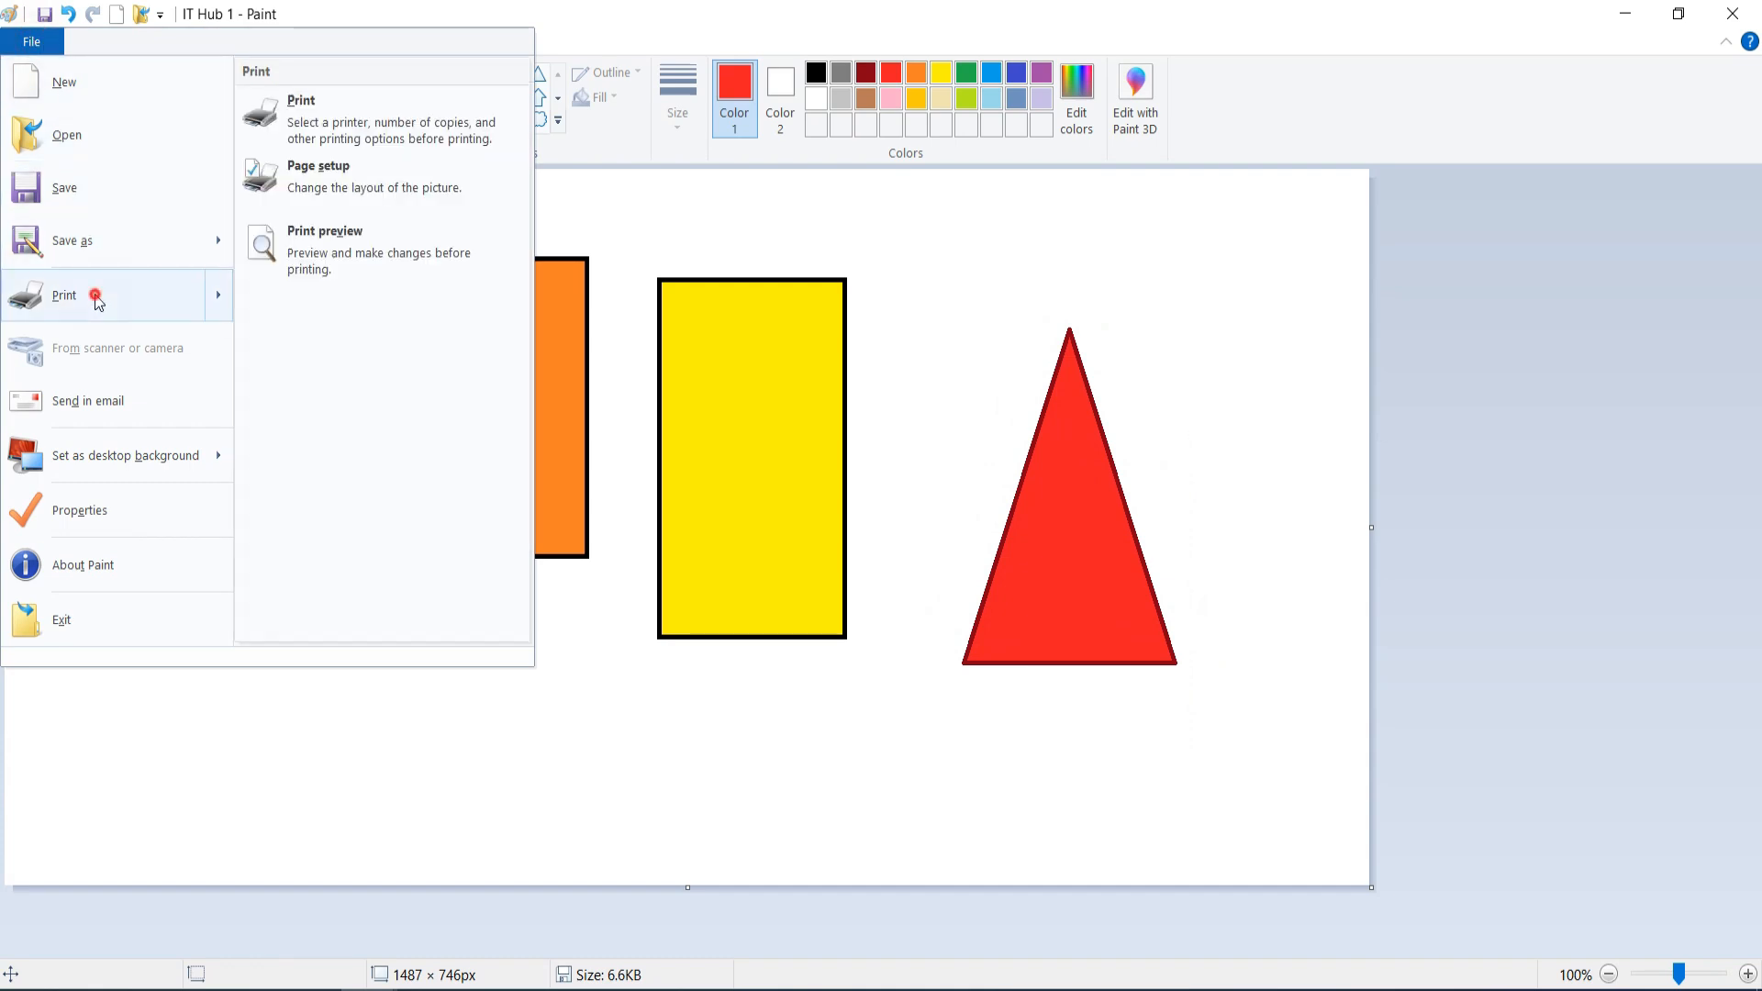
click(95, 293)
drag(177, 37, 1013, 184)
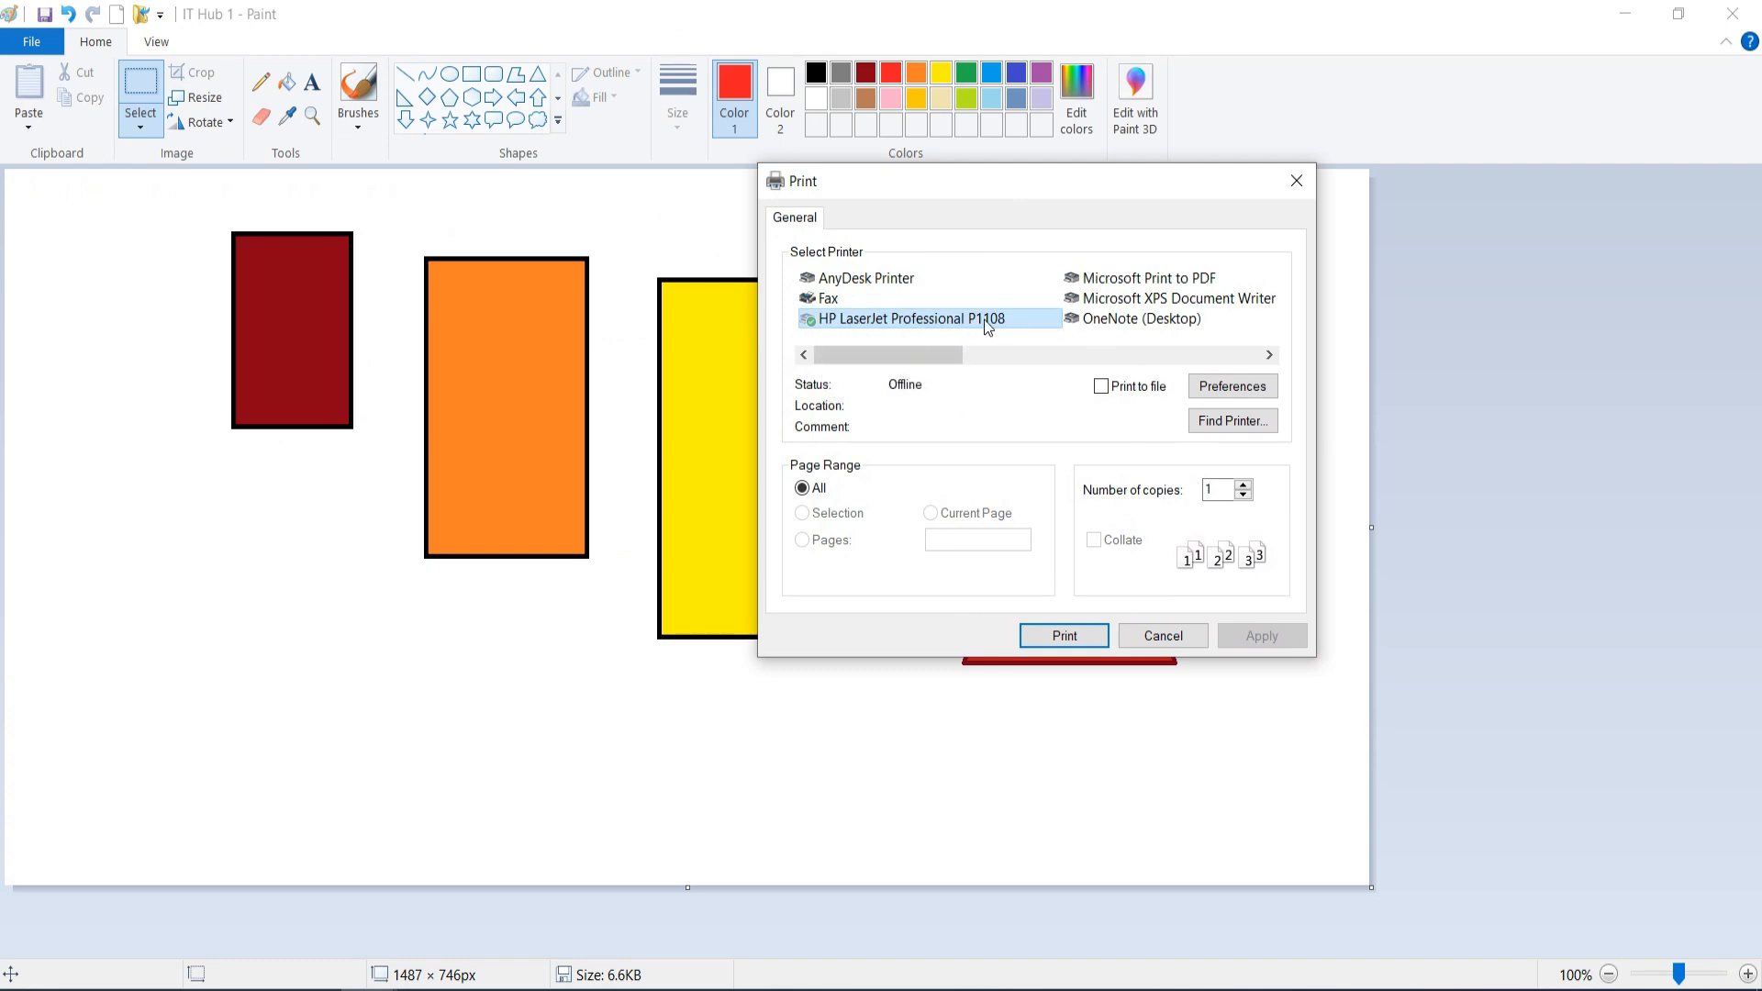
drag(1015, 183, 887, 140)
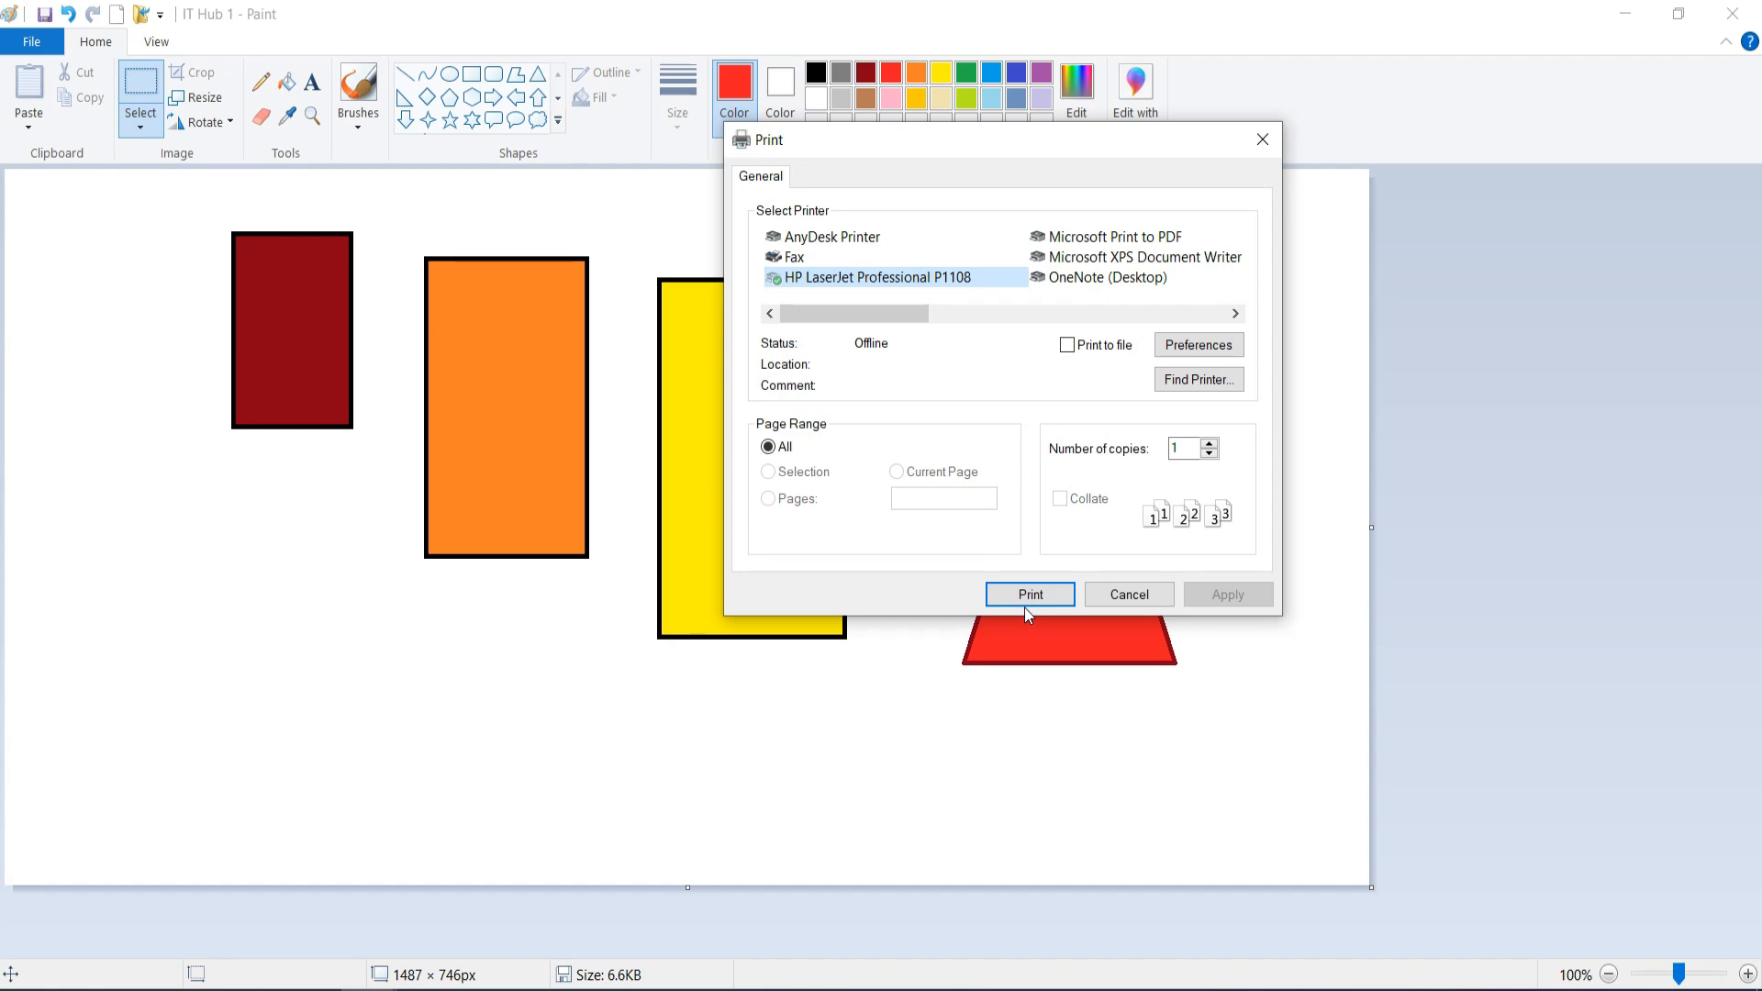
click(1262, 140)
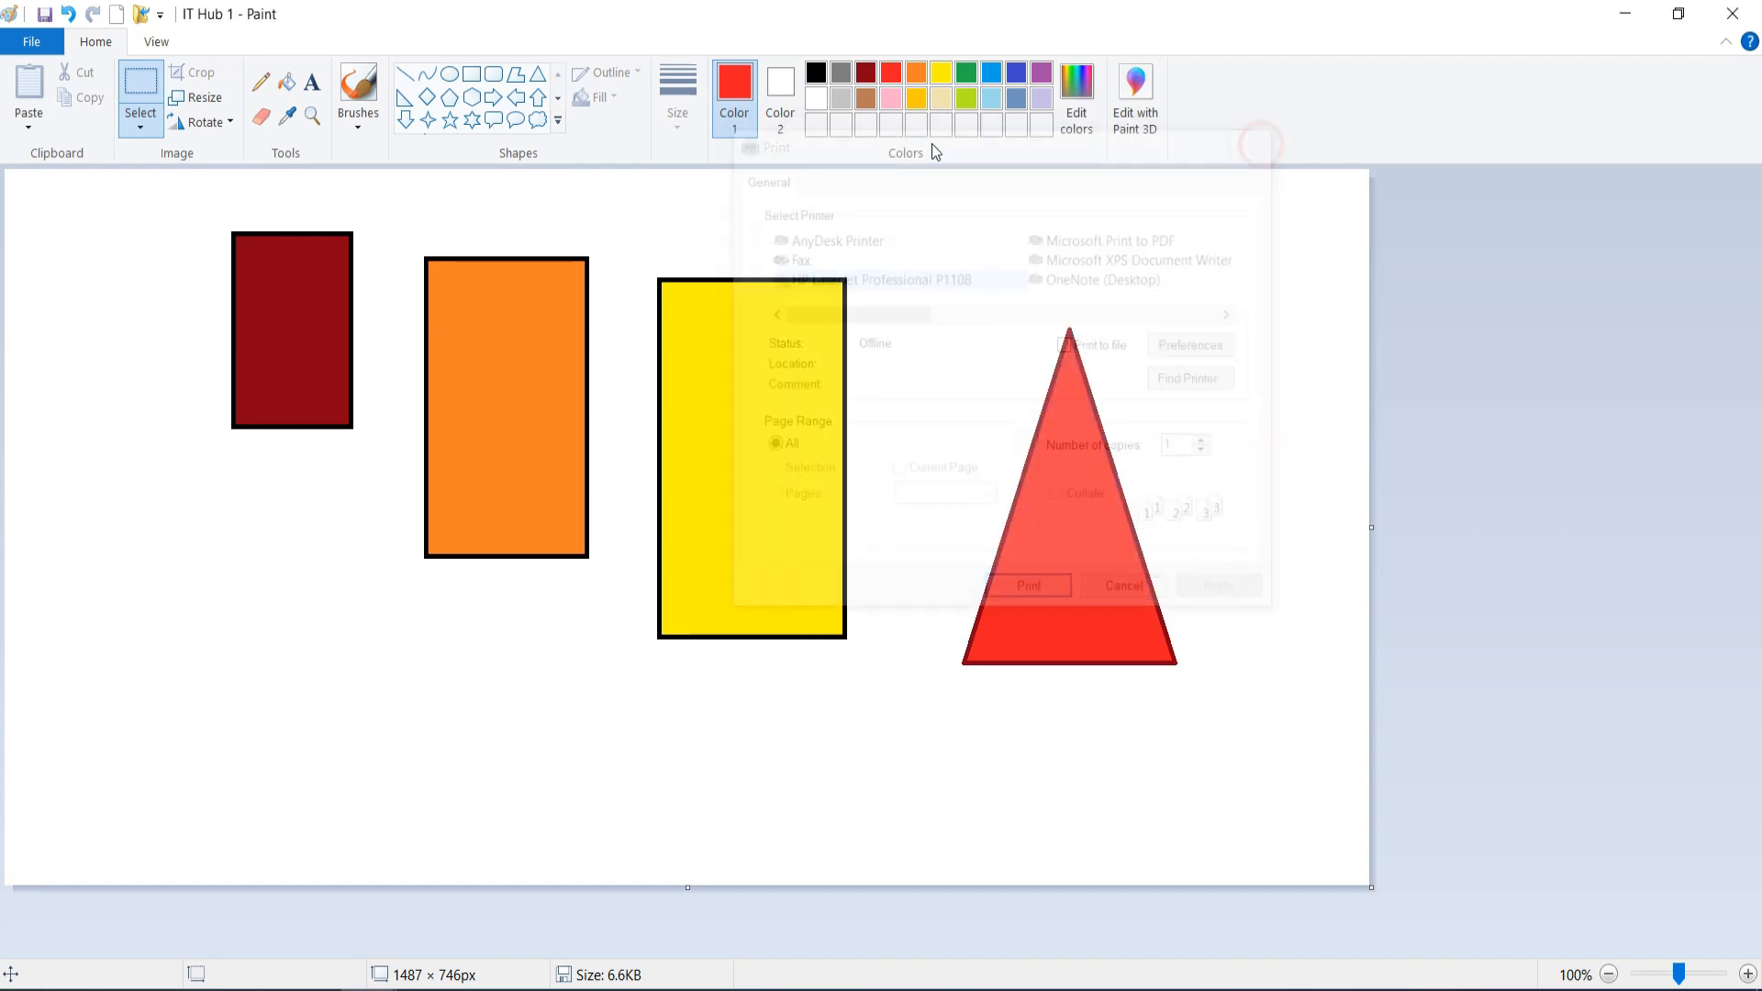
- Shrink the canvas slightly in width and height to 1454 × 729 px
click(31, 41)
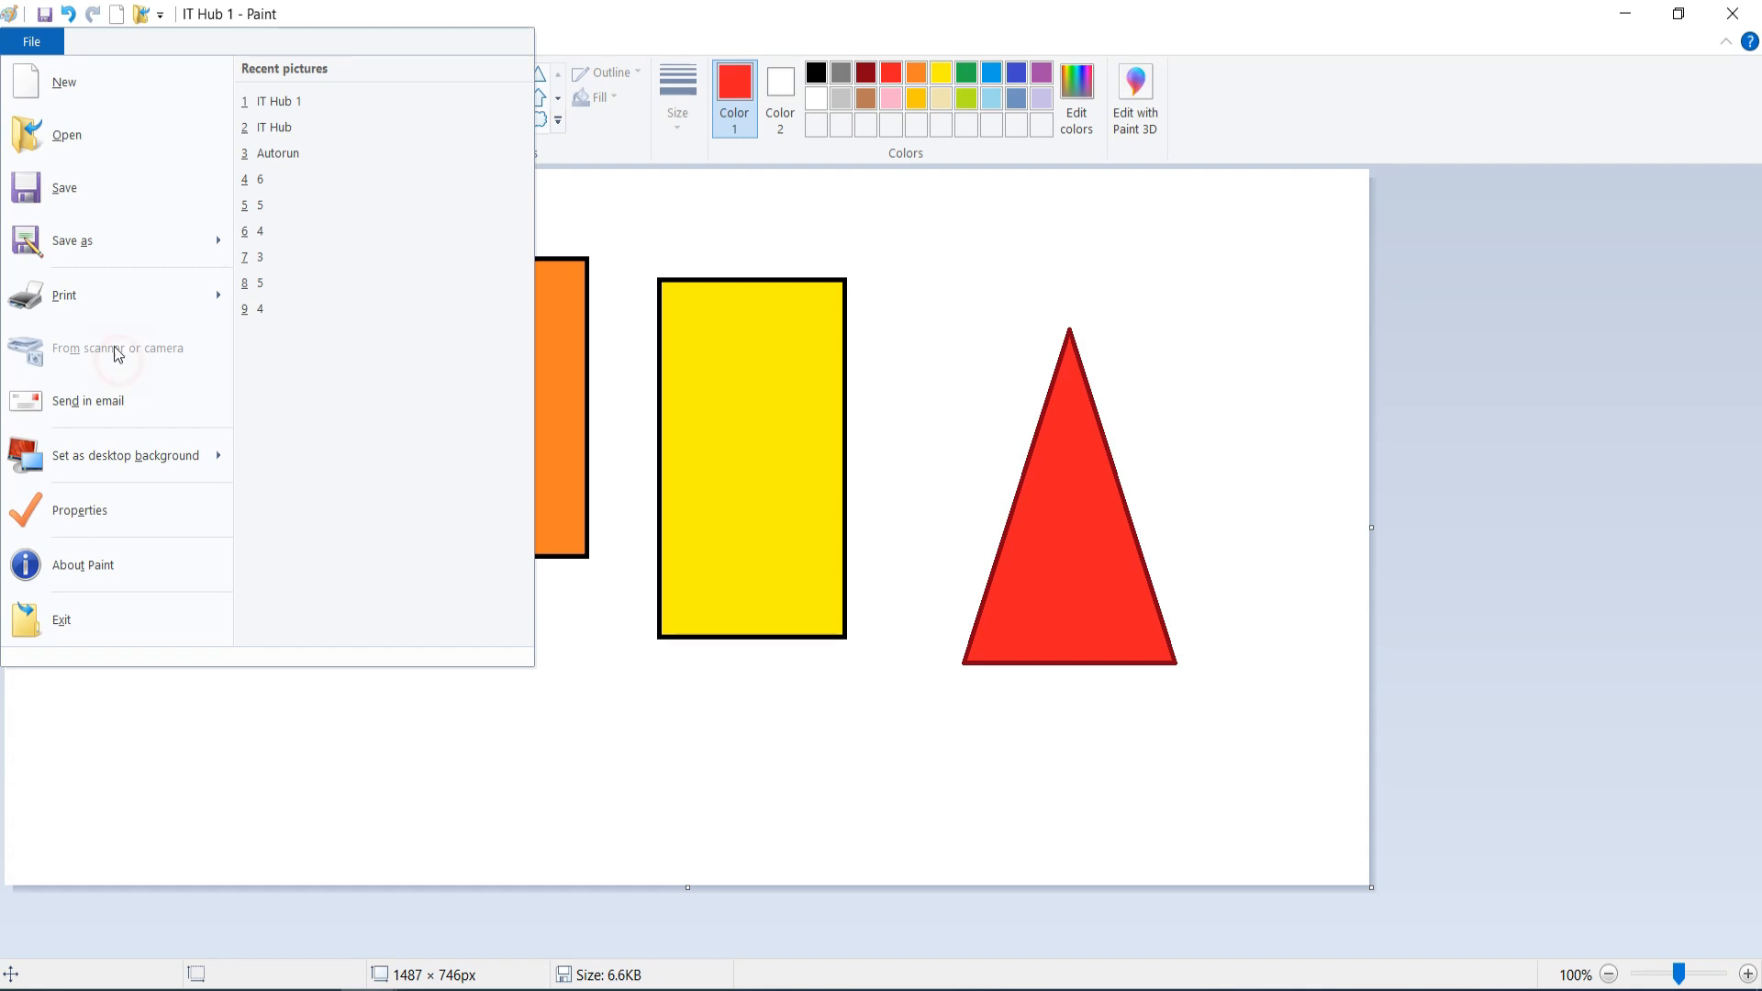
click(635, 351)
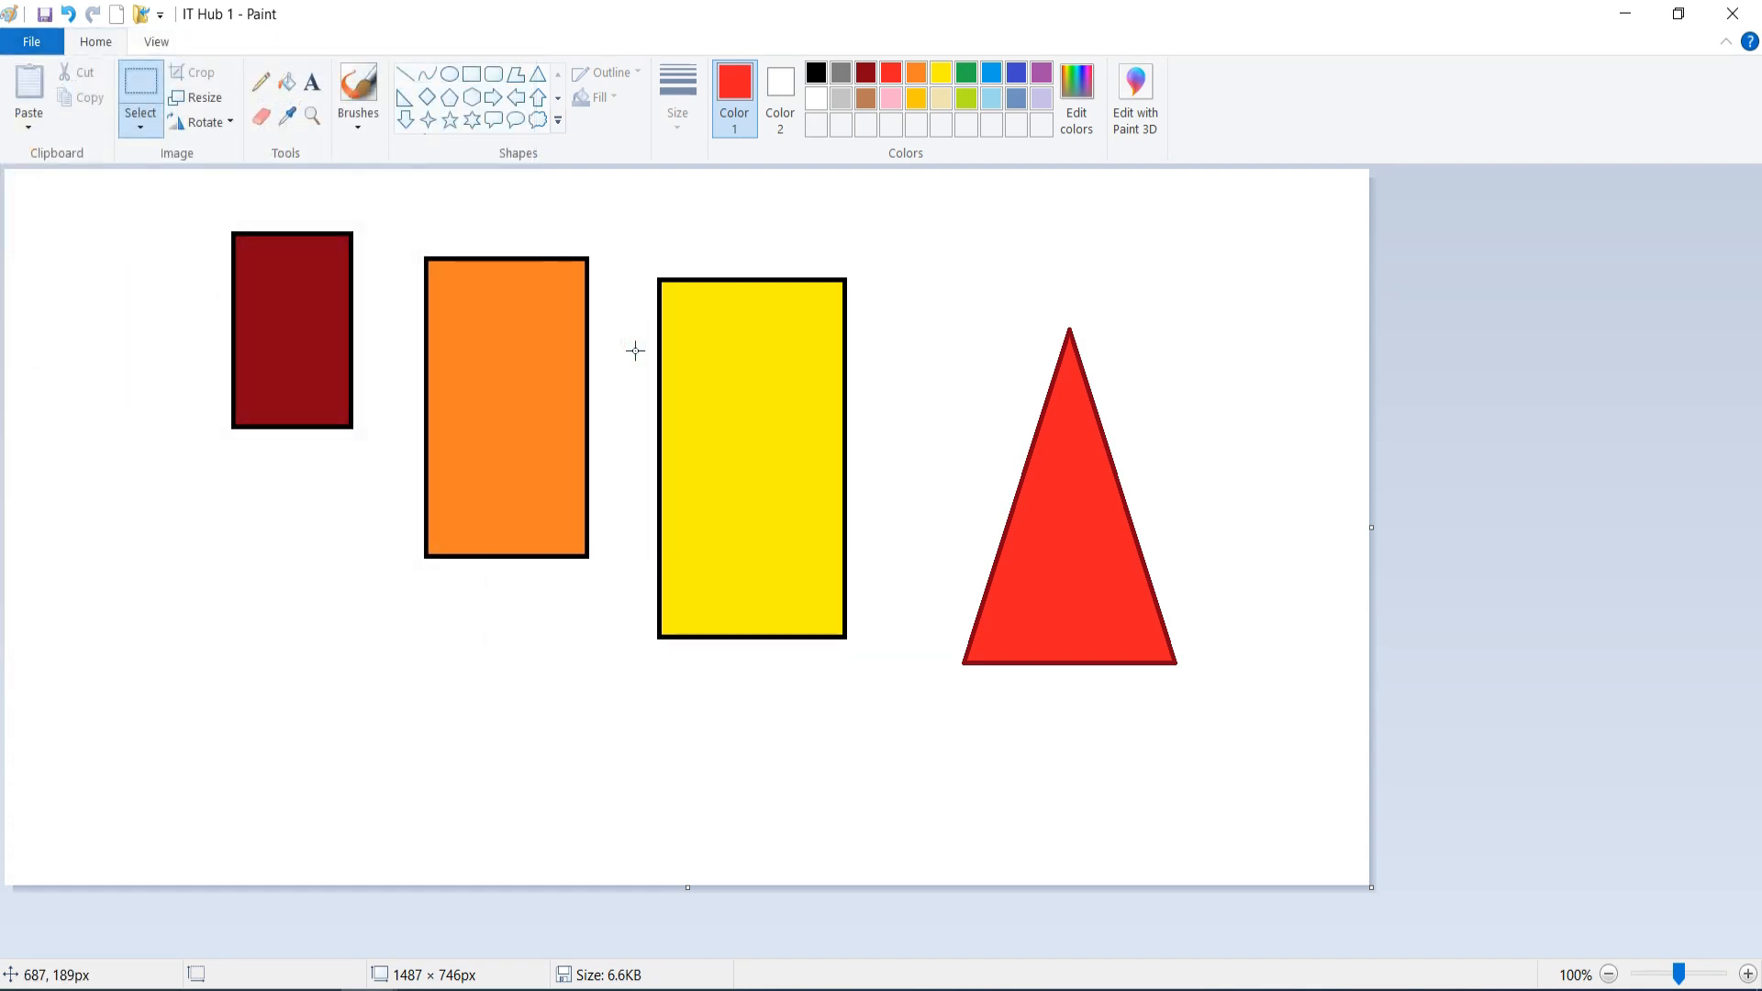
drag(1371, 527, 1339, 516)
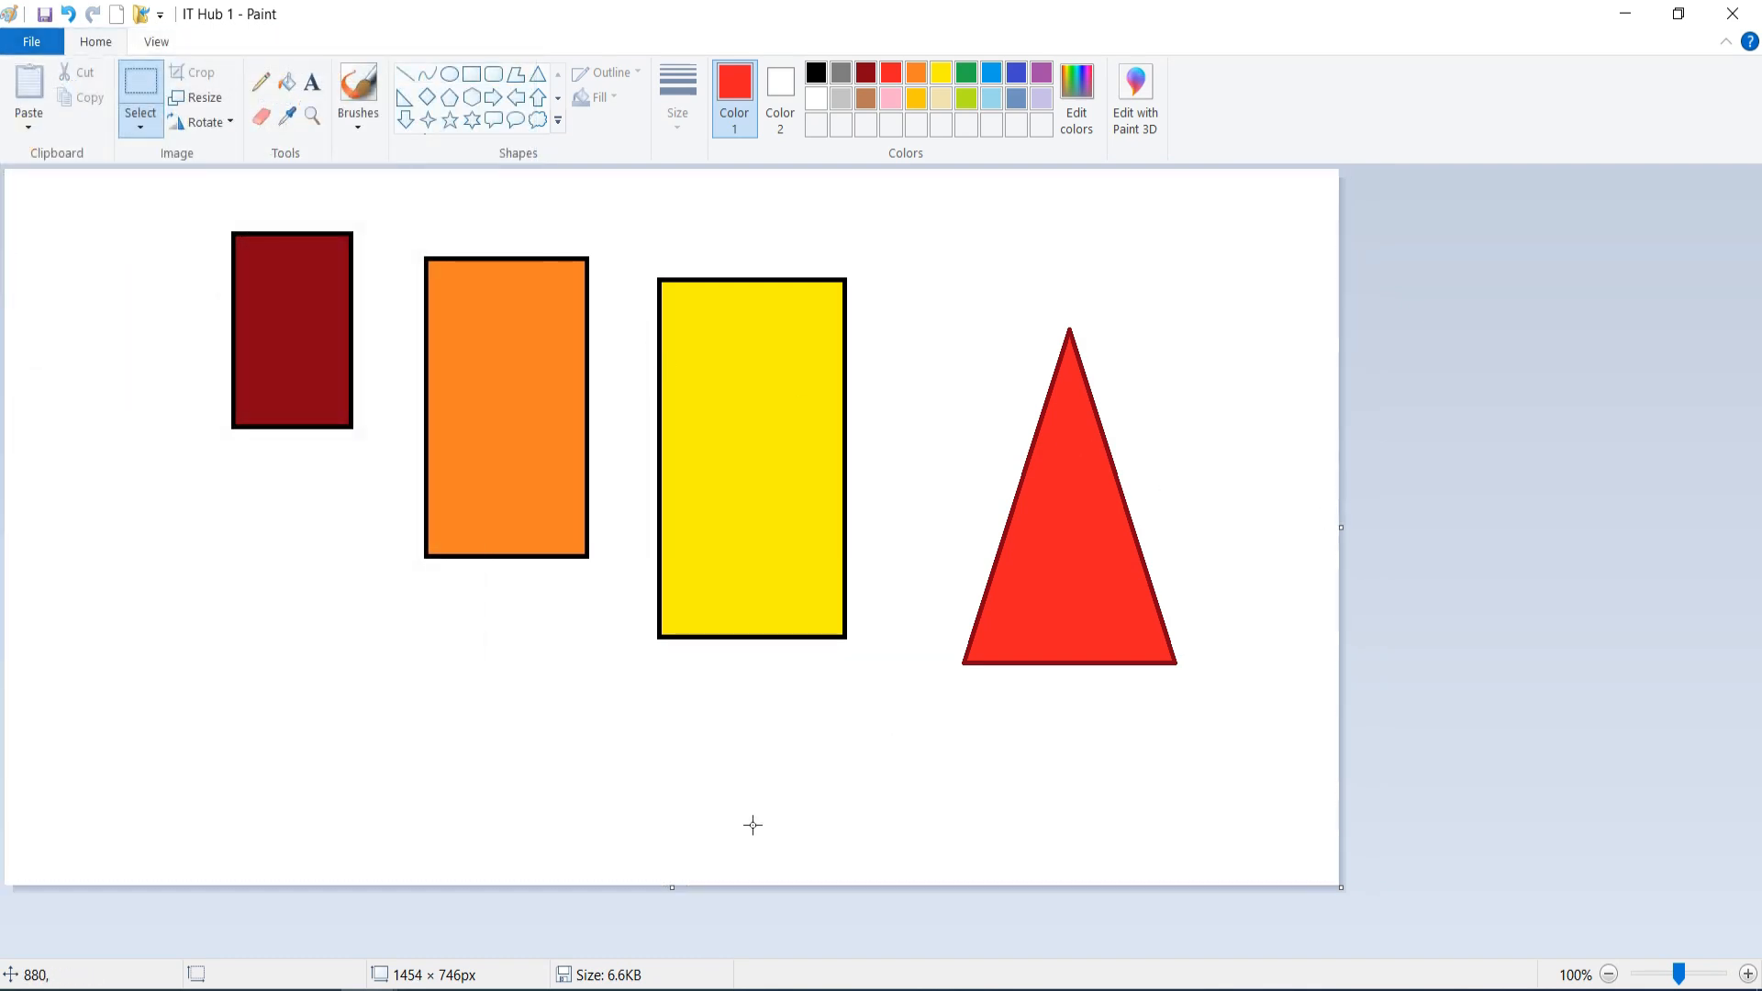
drag(670, 890, 661, 870)
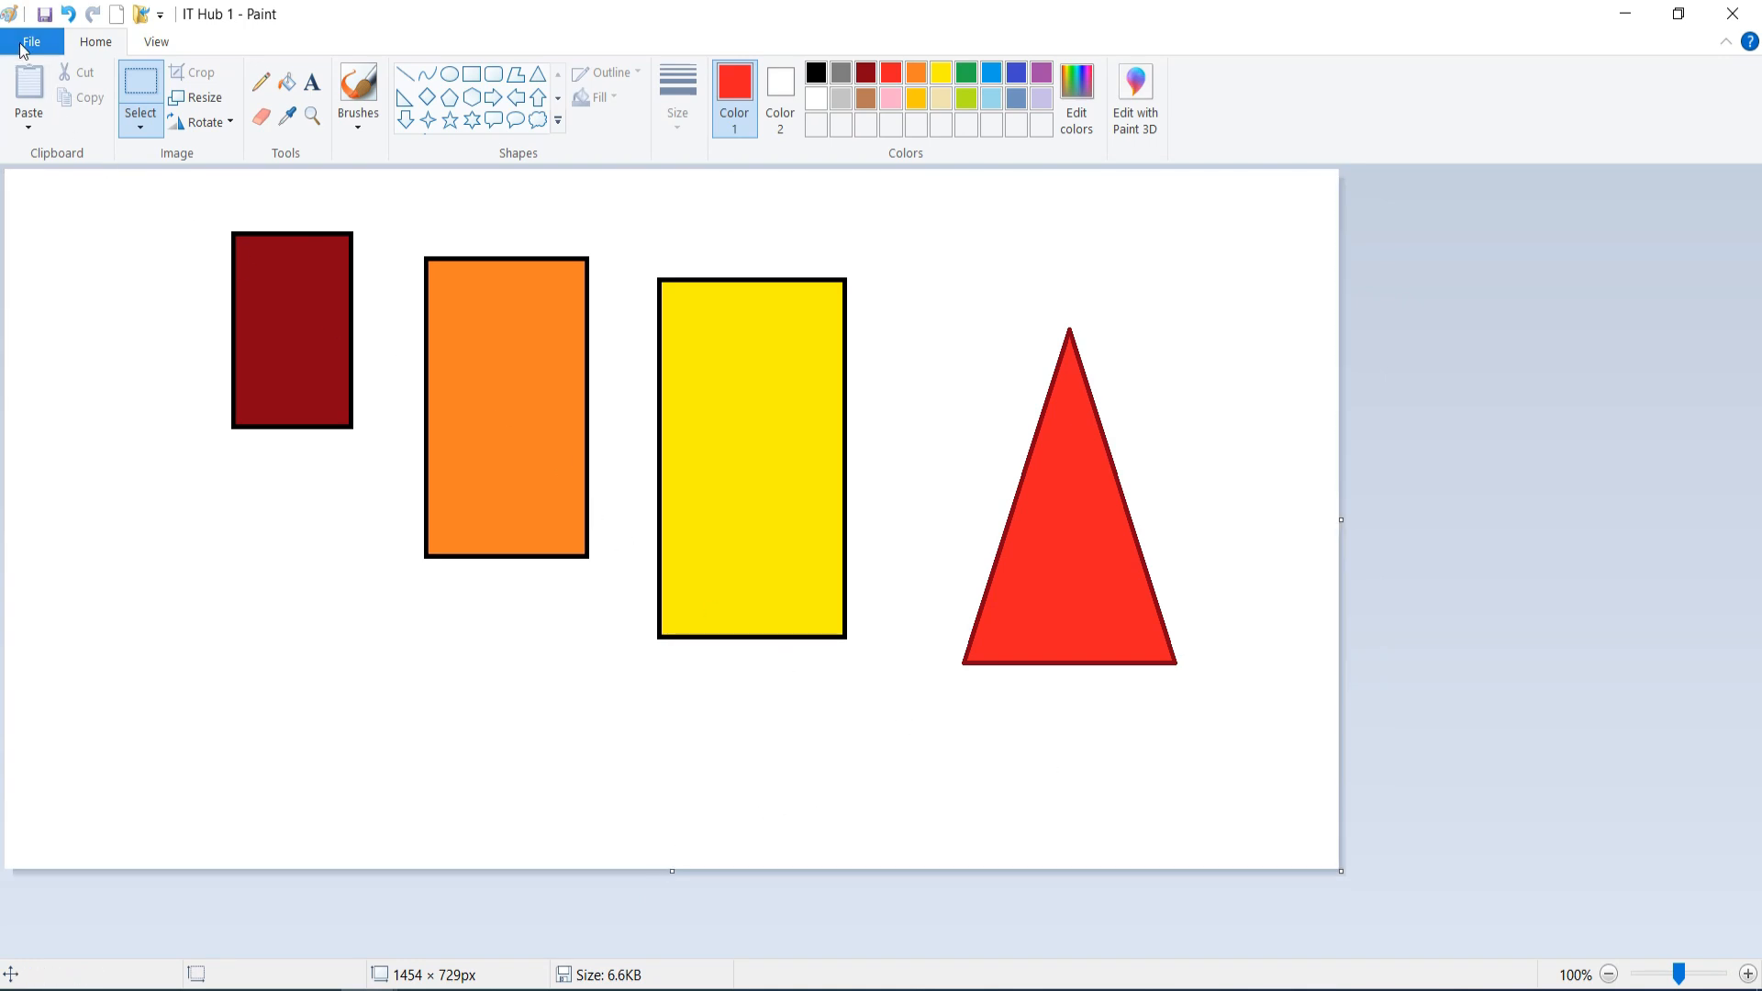
- Try to send the picture by email and dismiss the Microsoft Outlook dialog
click(23, 46)
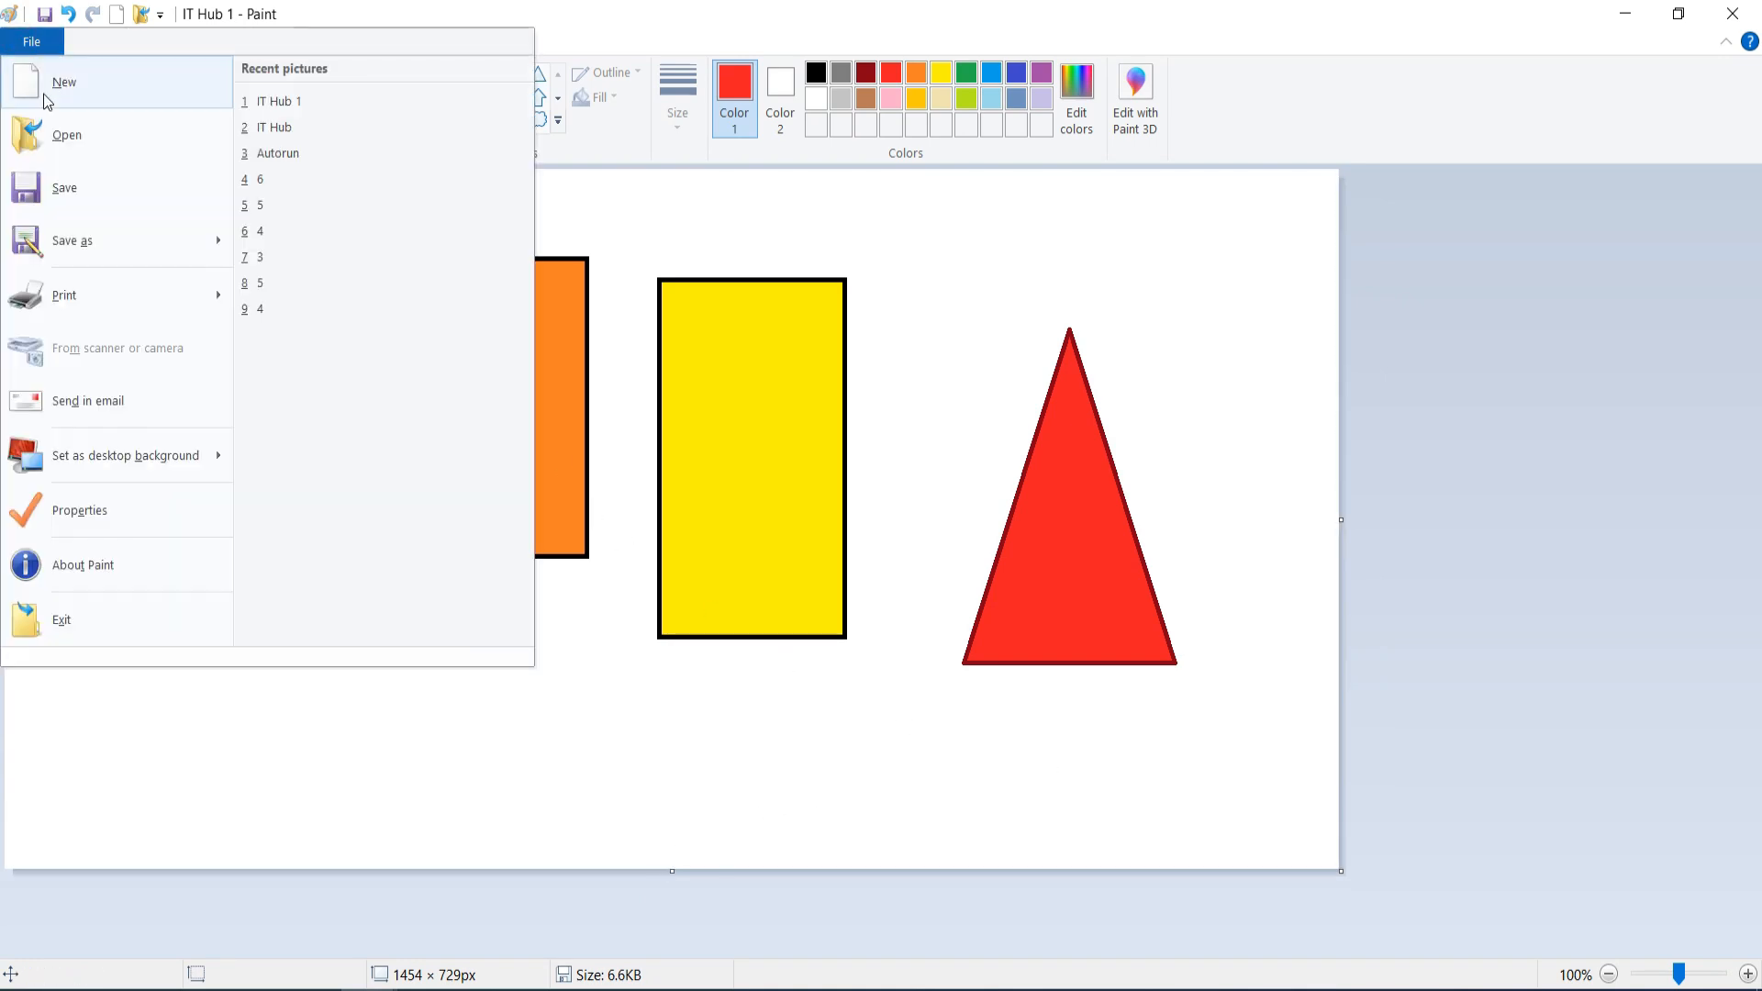
click(108, 346)
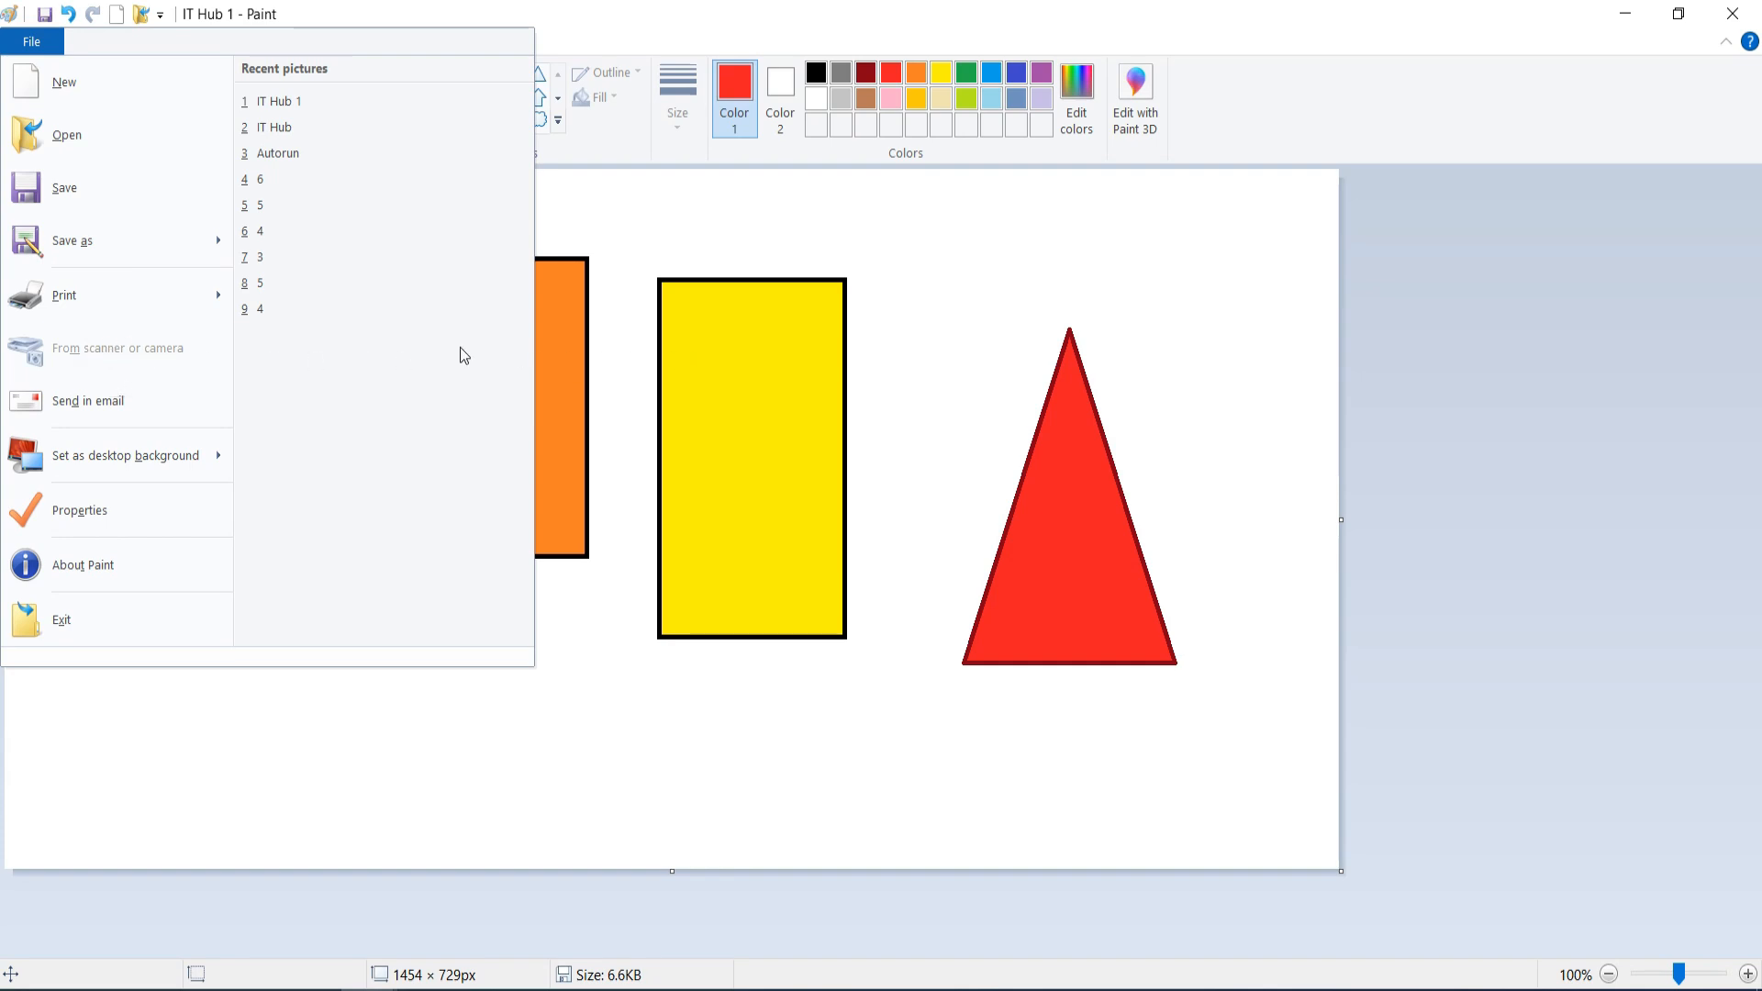
click(155, 356)
click(87, 401)
click(768, 422)
drag(768, 423, 779, 262)
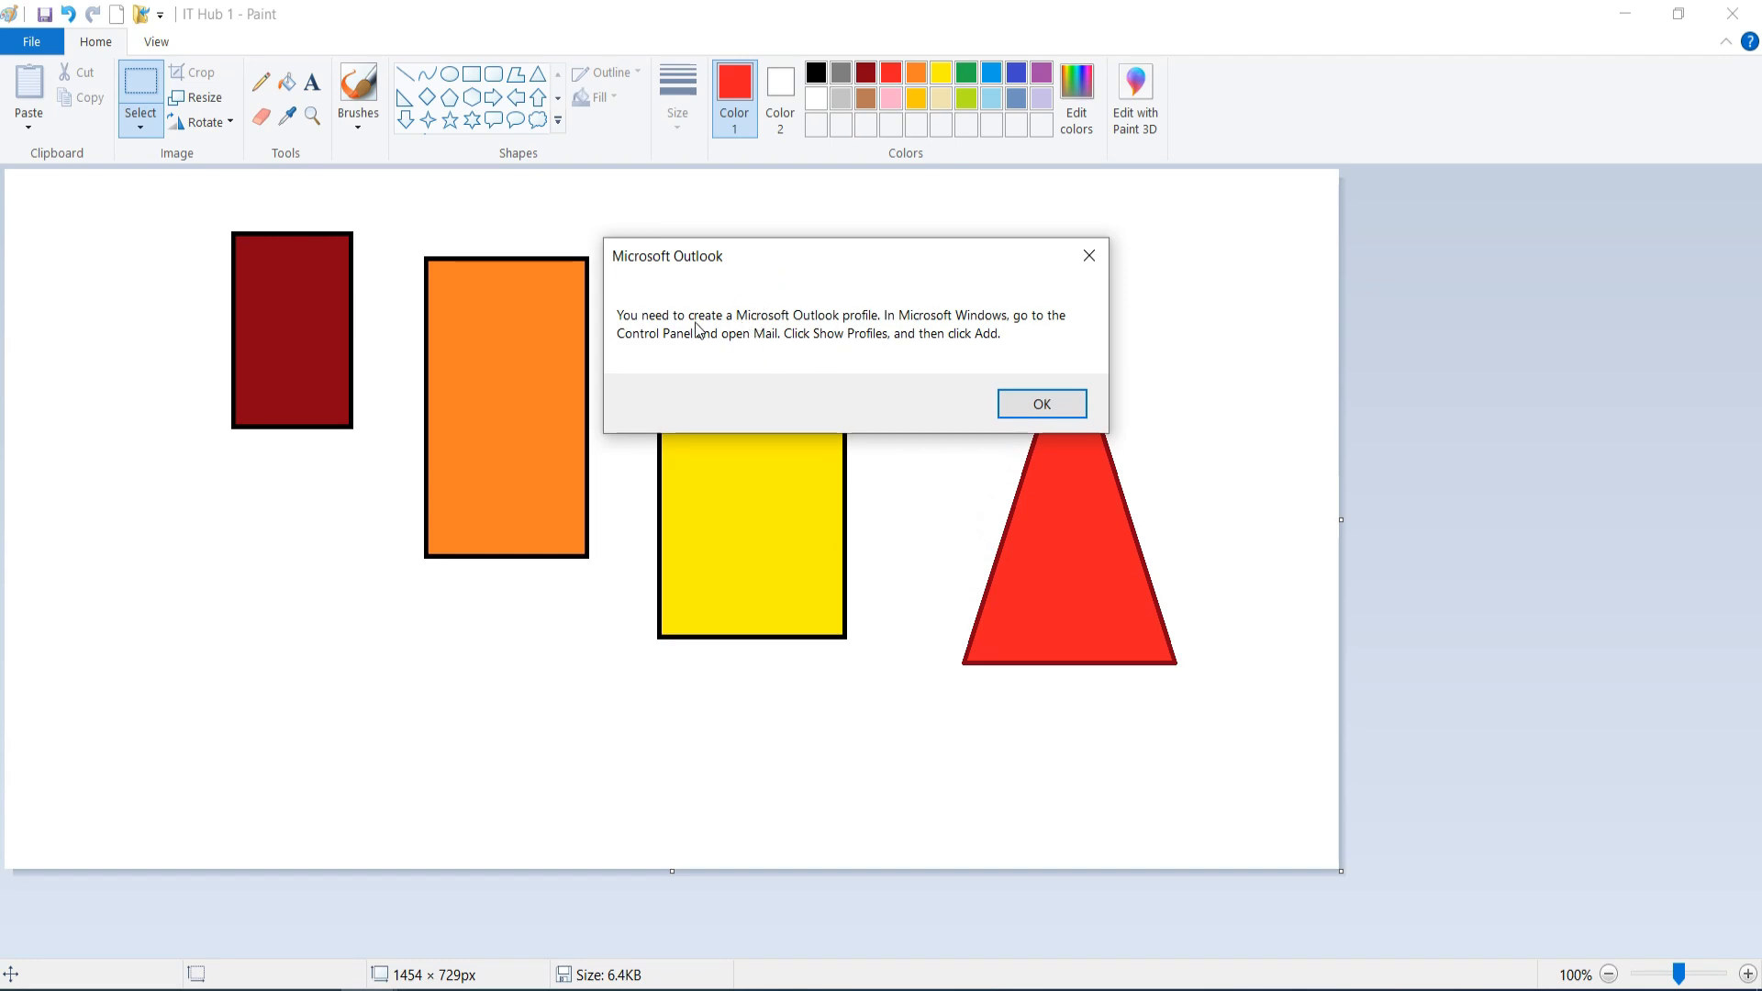
click(1099, 261)
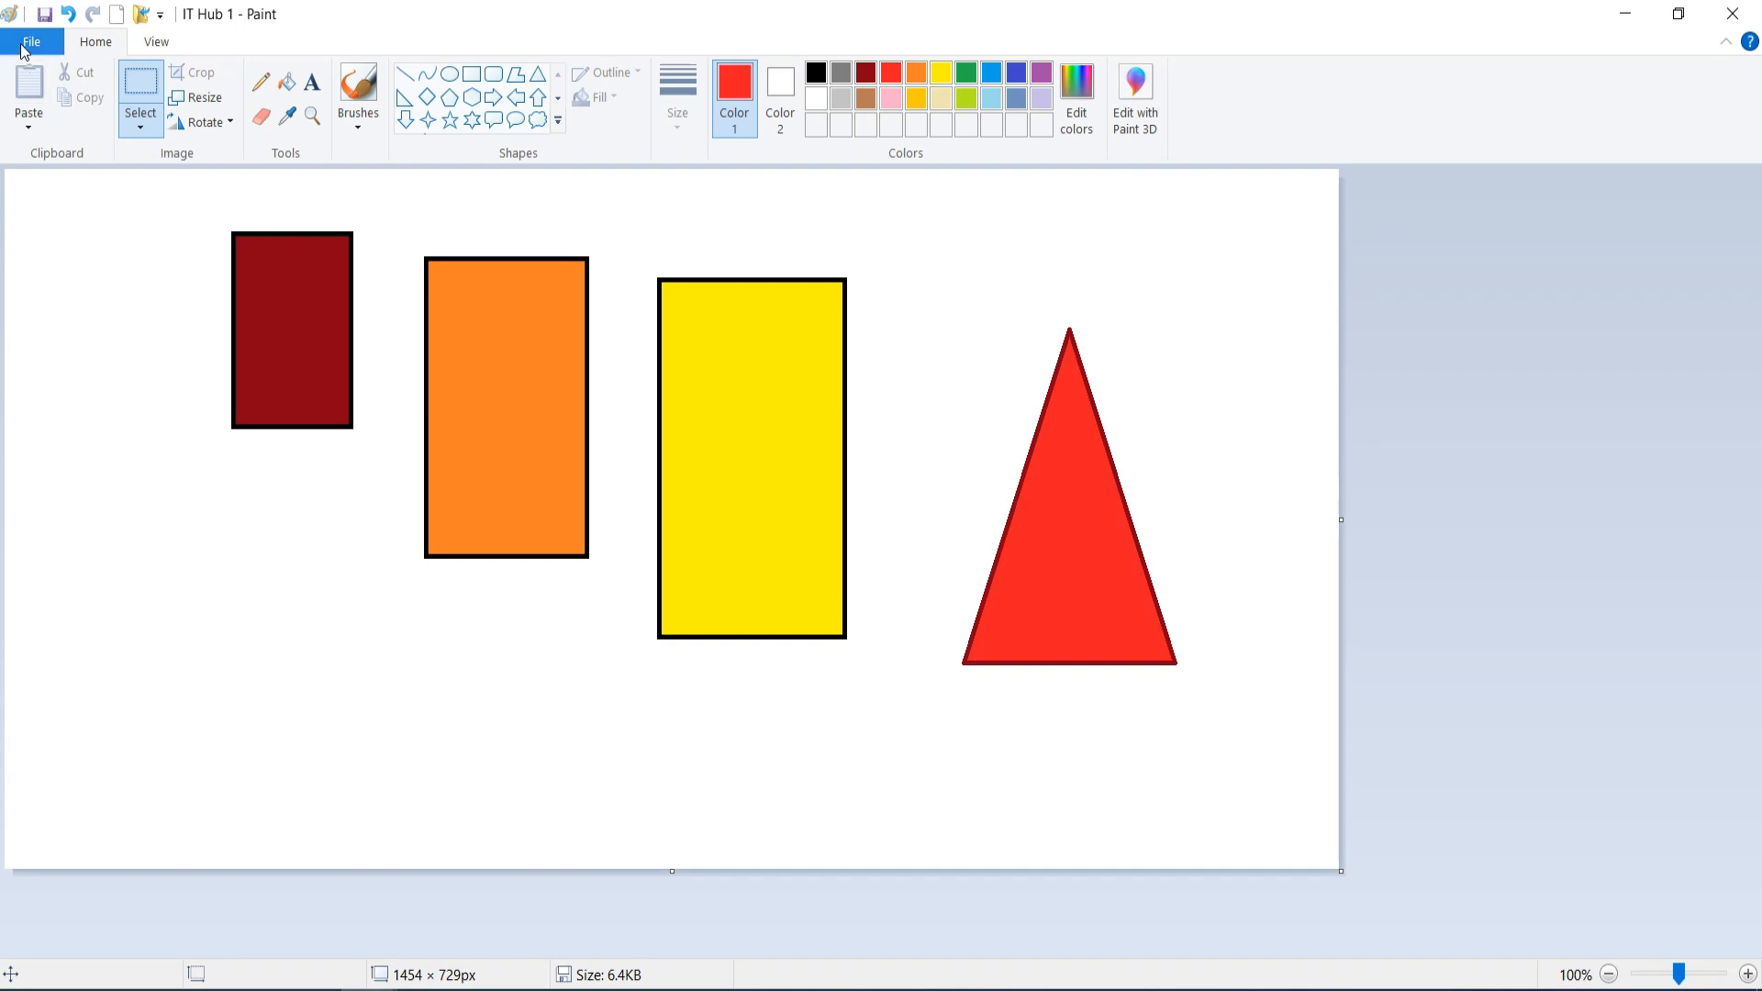
- Look at the desktop background options, minimize both picture windows to view the current desktop, and restore the IT Hub 1 window
click(25, 46)
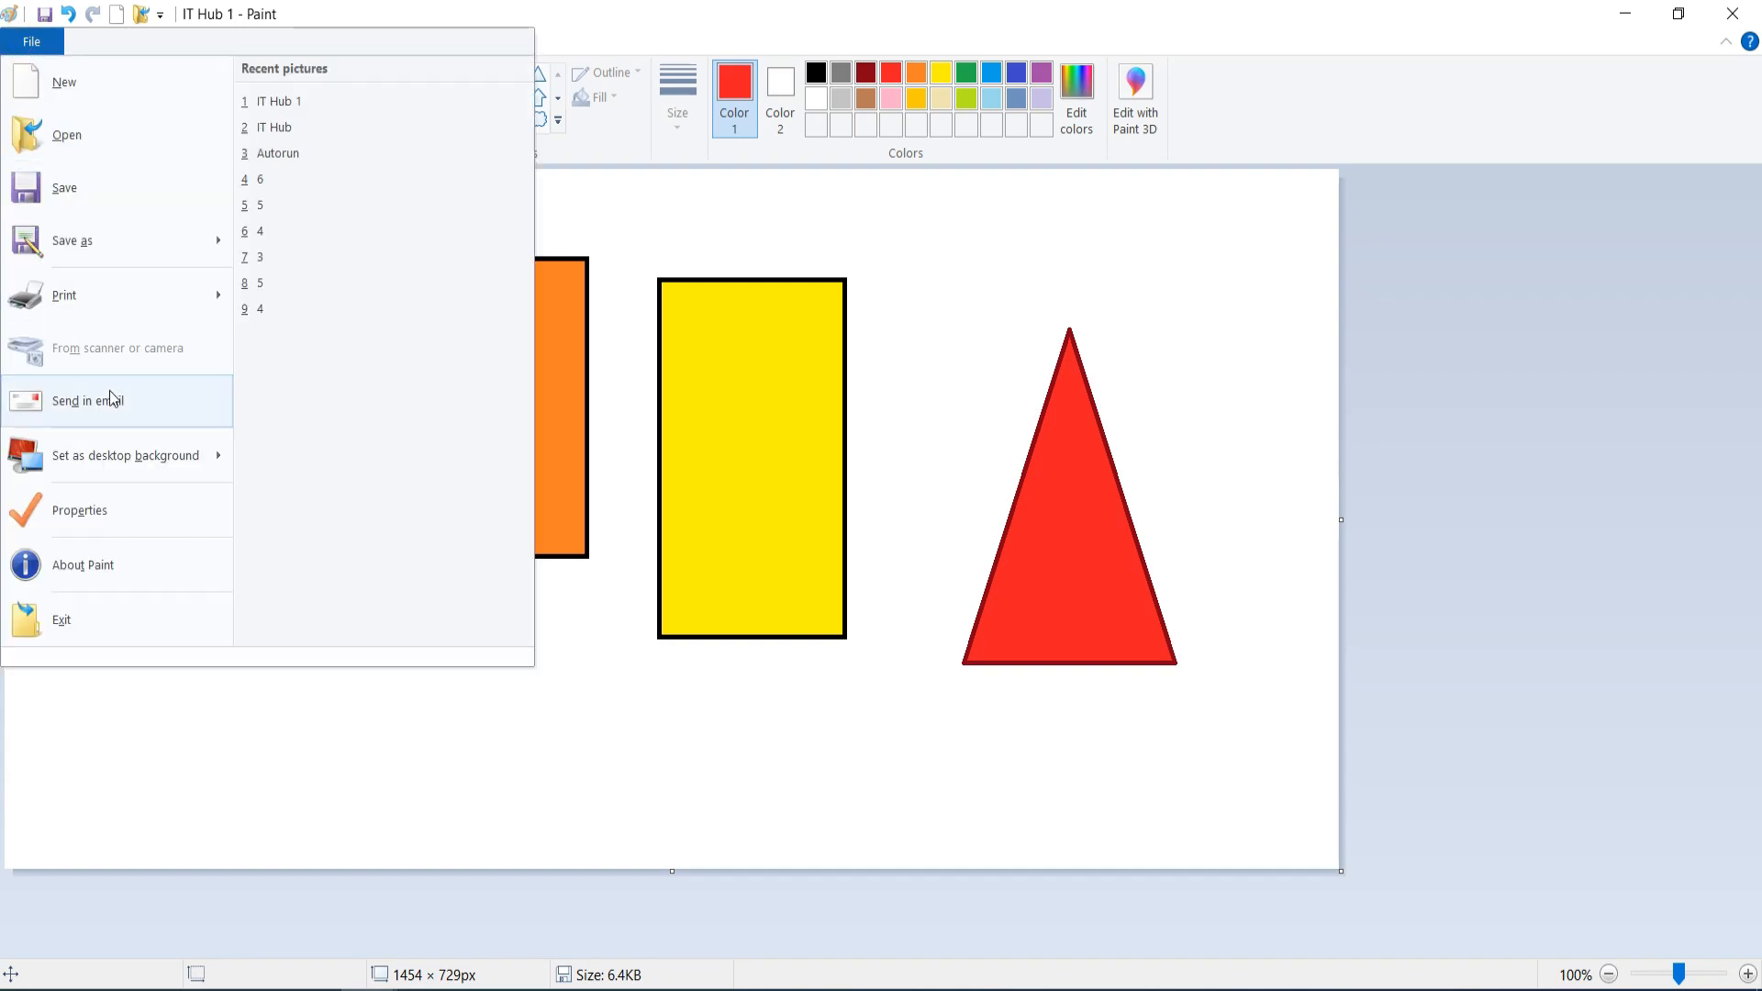
mouse_move(122, 464)
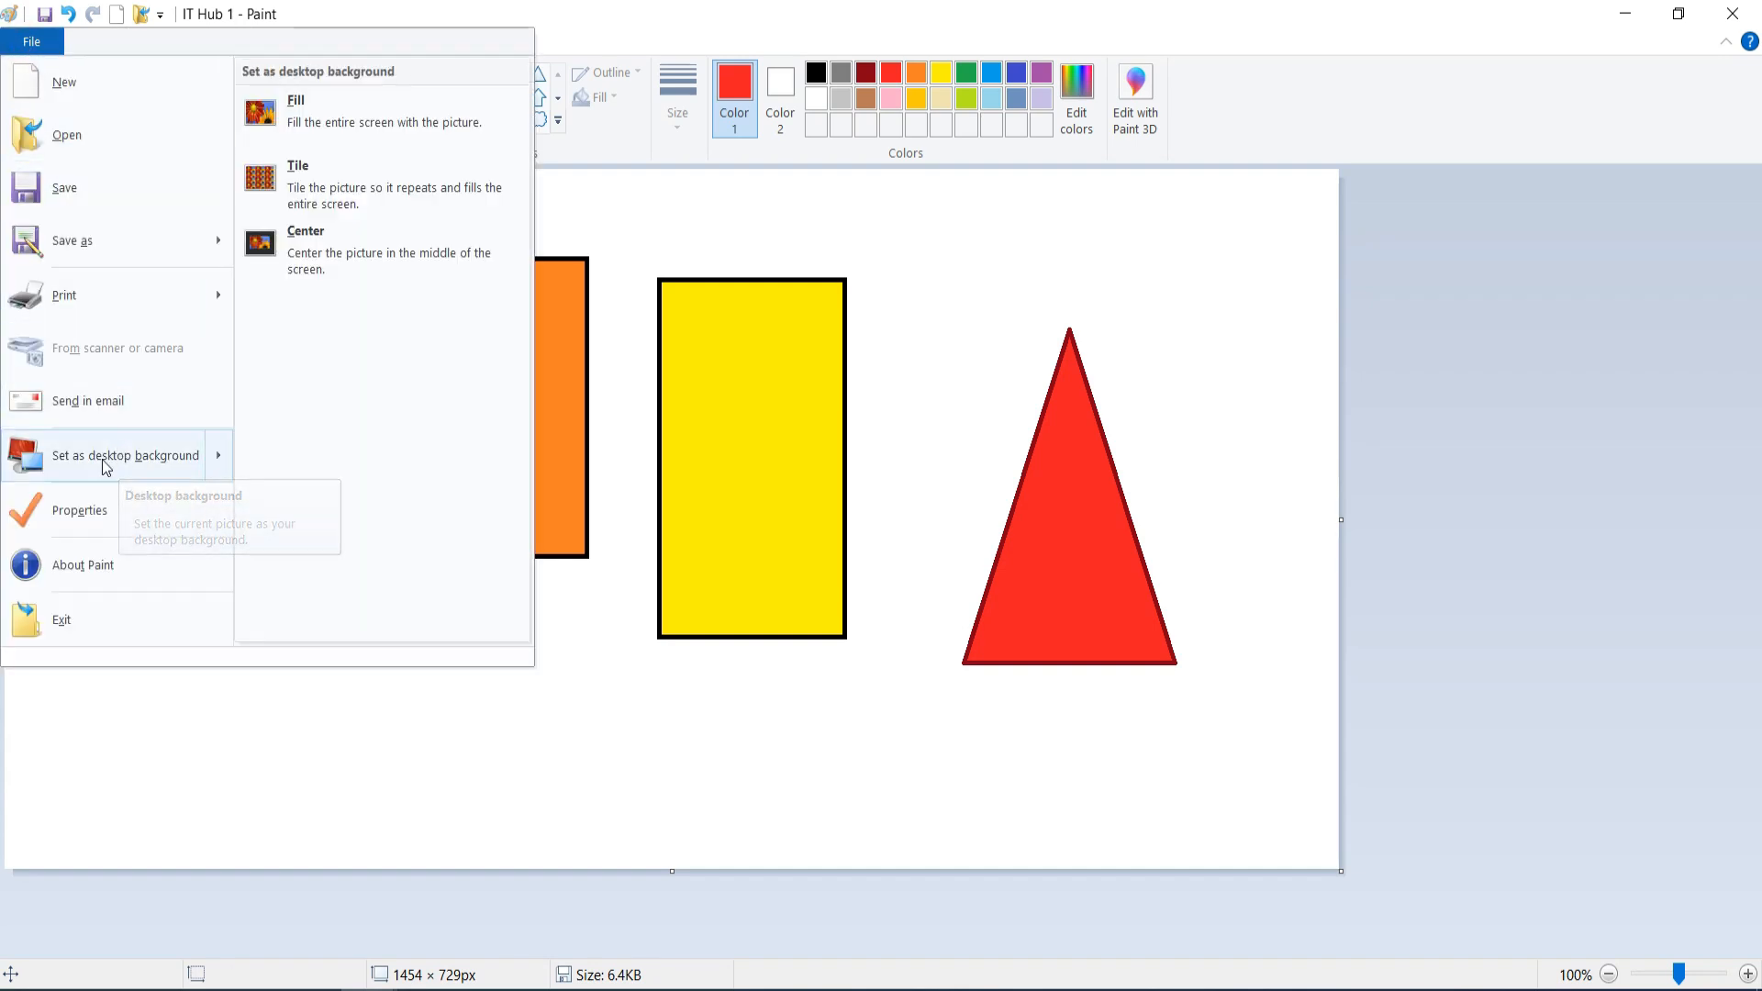
click(1575, 46)
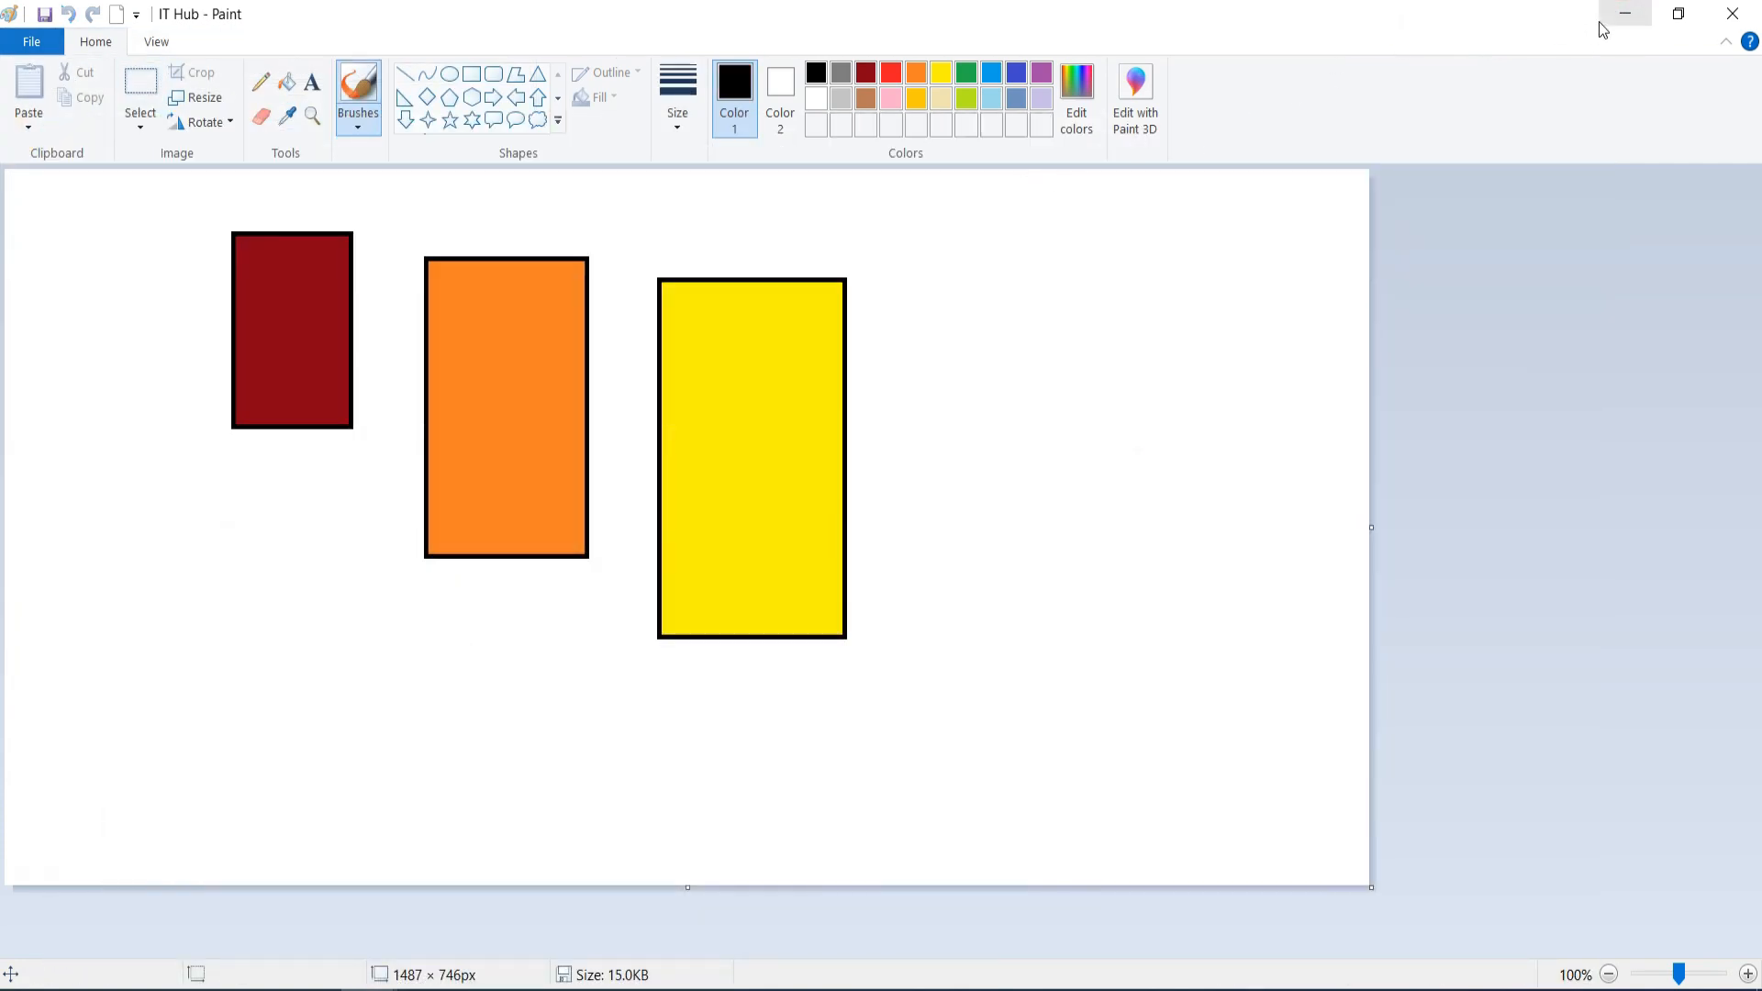
click(1602, 18)
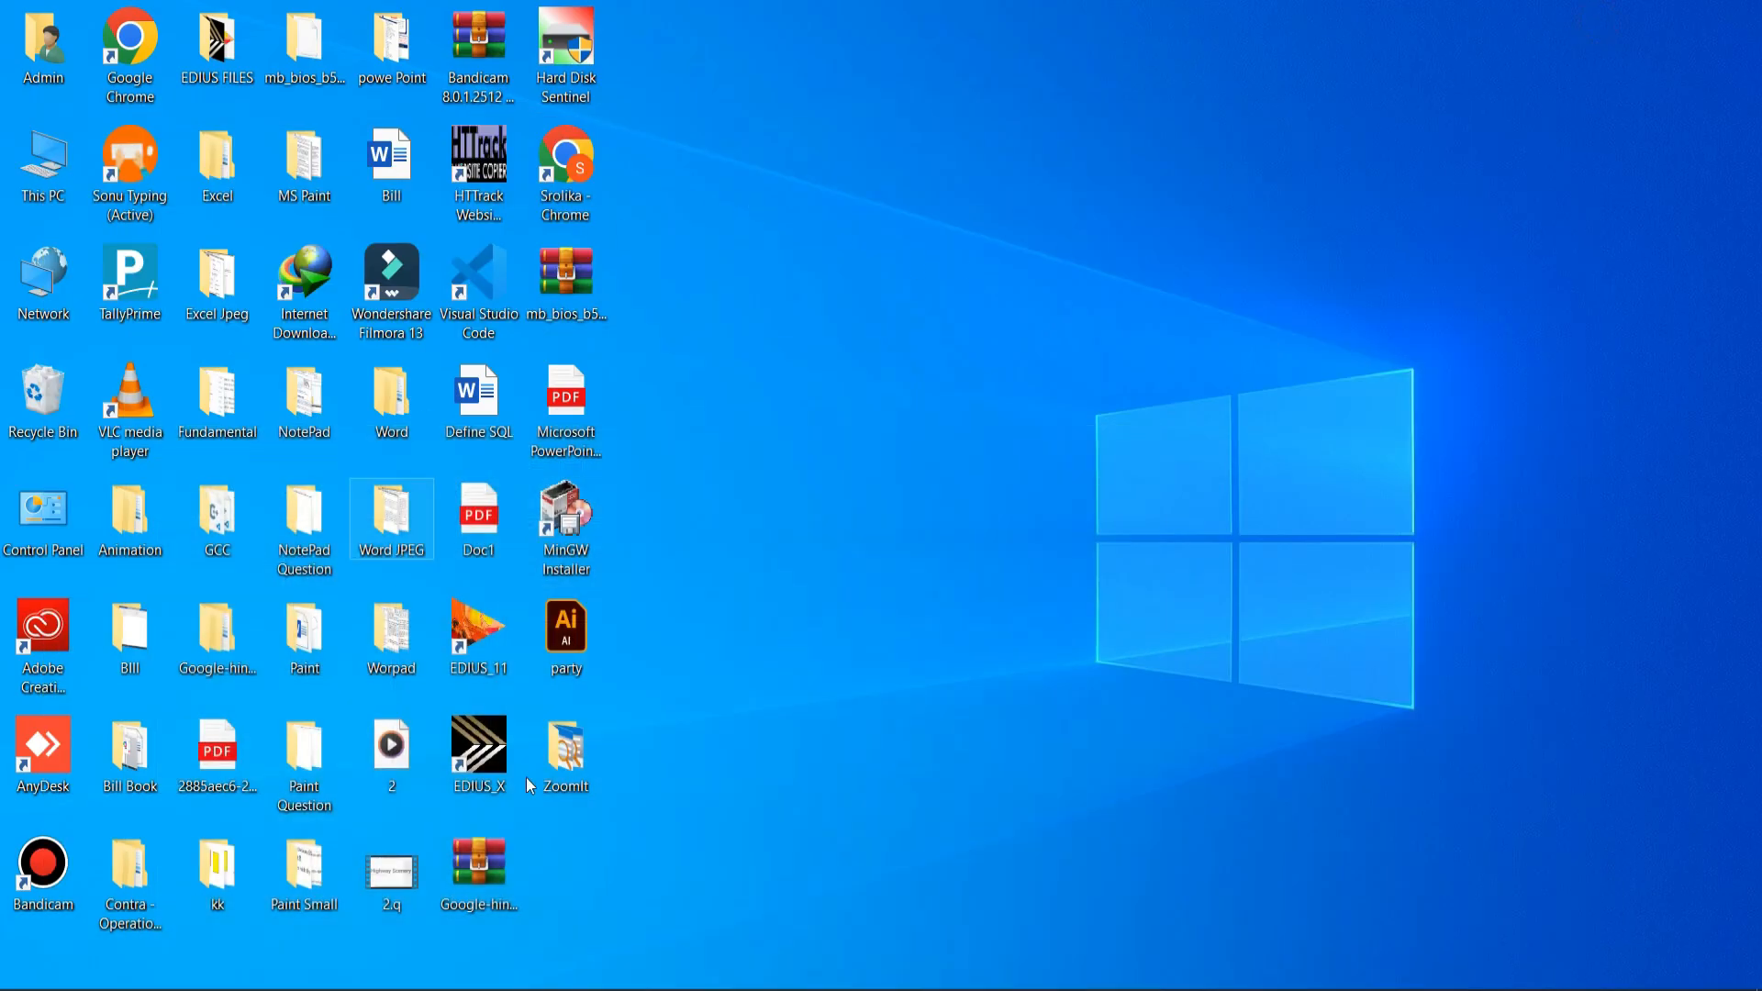
mouse_move(314, 982)
click(243, 908)
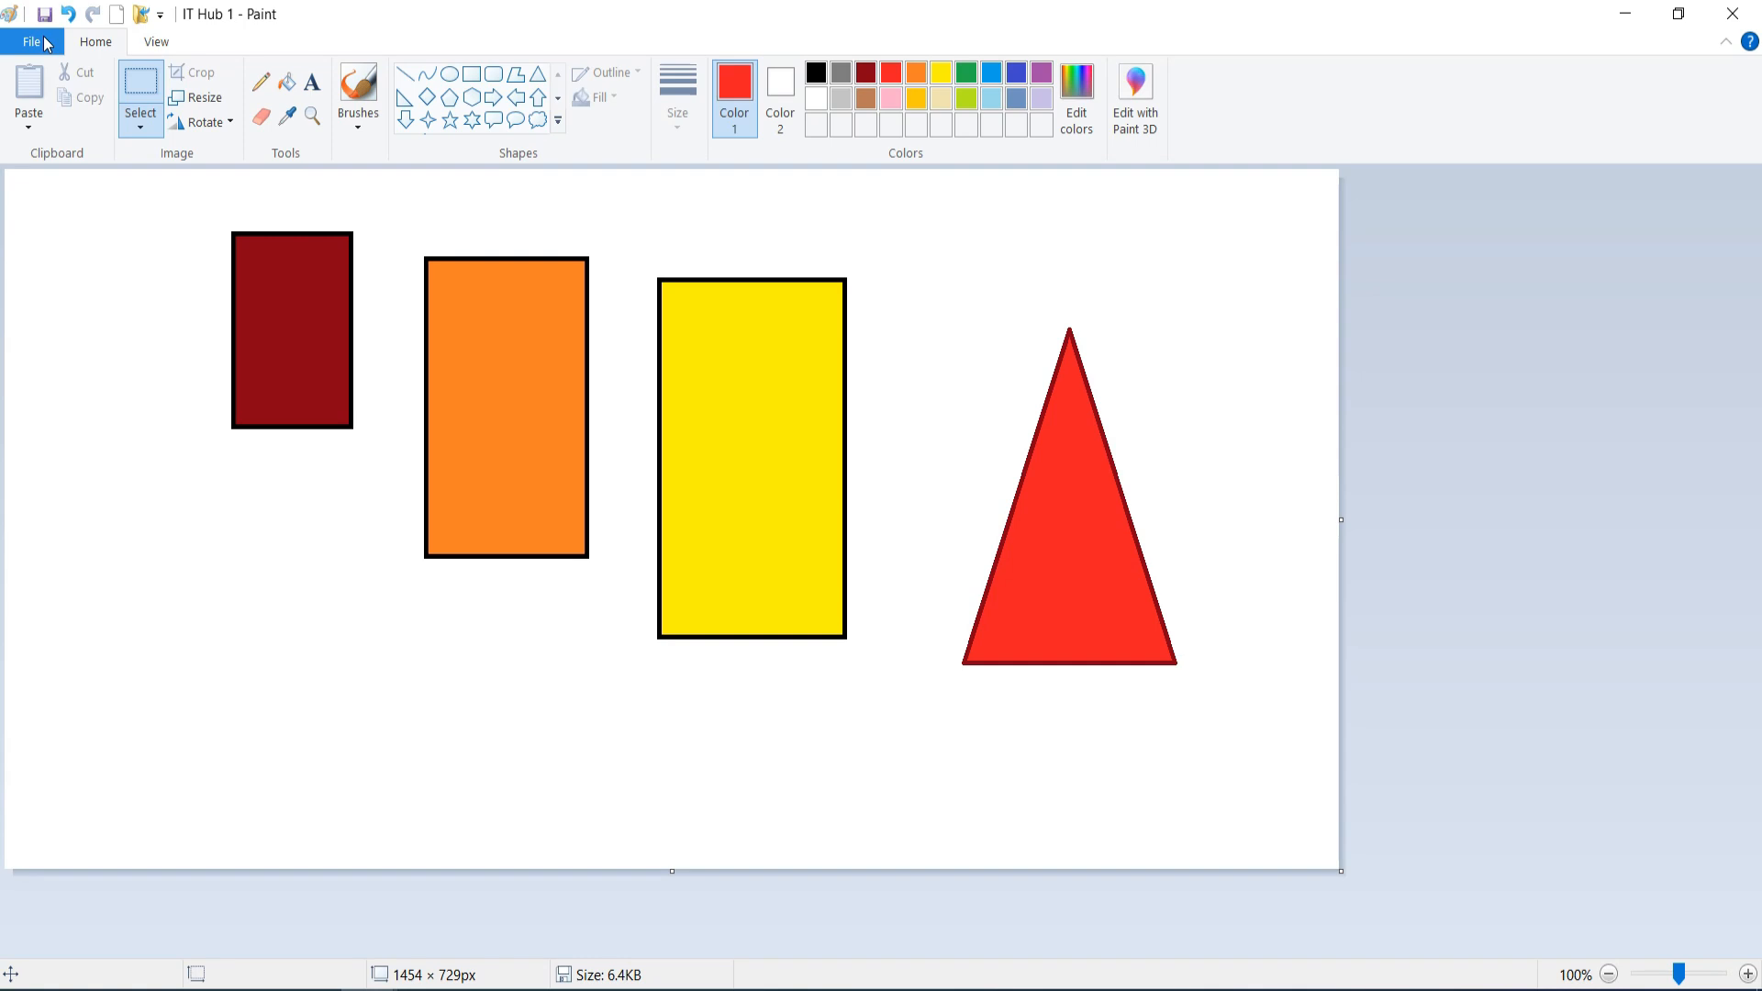
- Set the picture as the desktop background, agreeing to save the file, and minimize the window to check the desktop
click(42, 36)
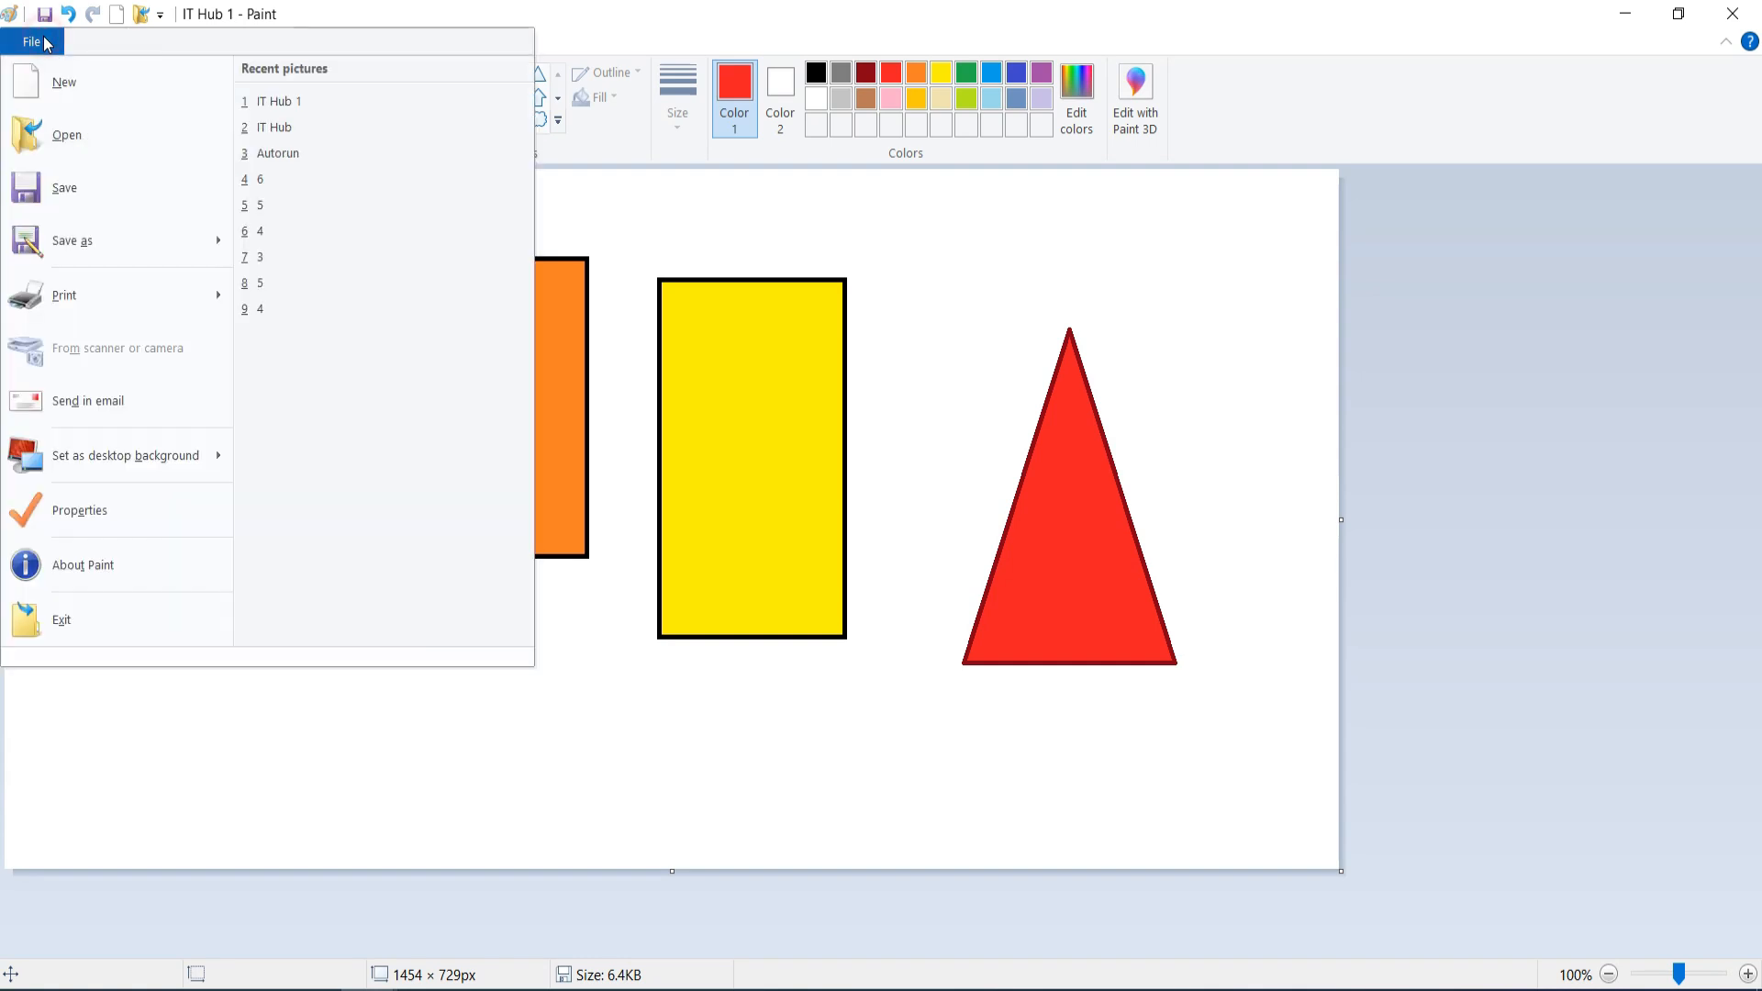
click(103, 463)
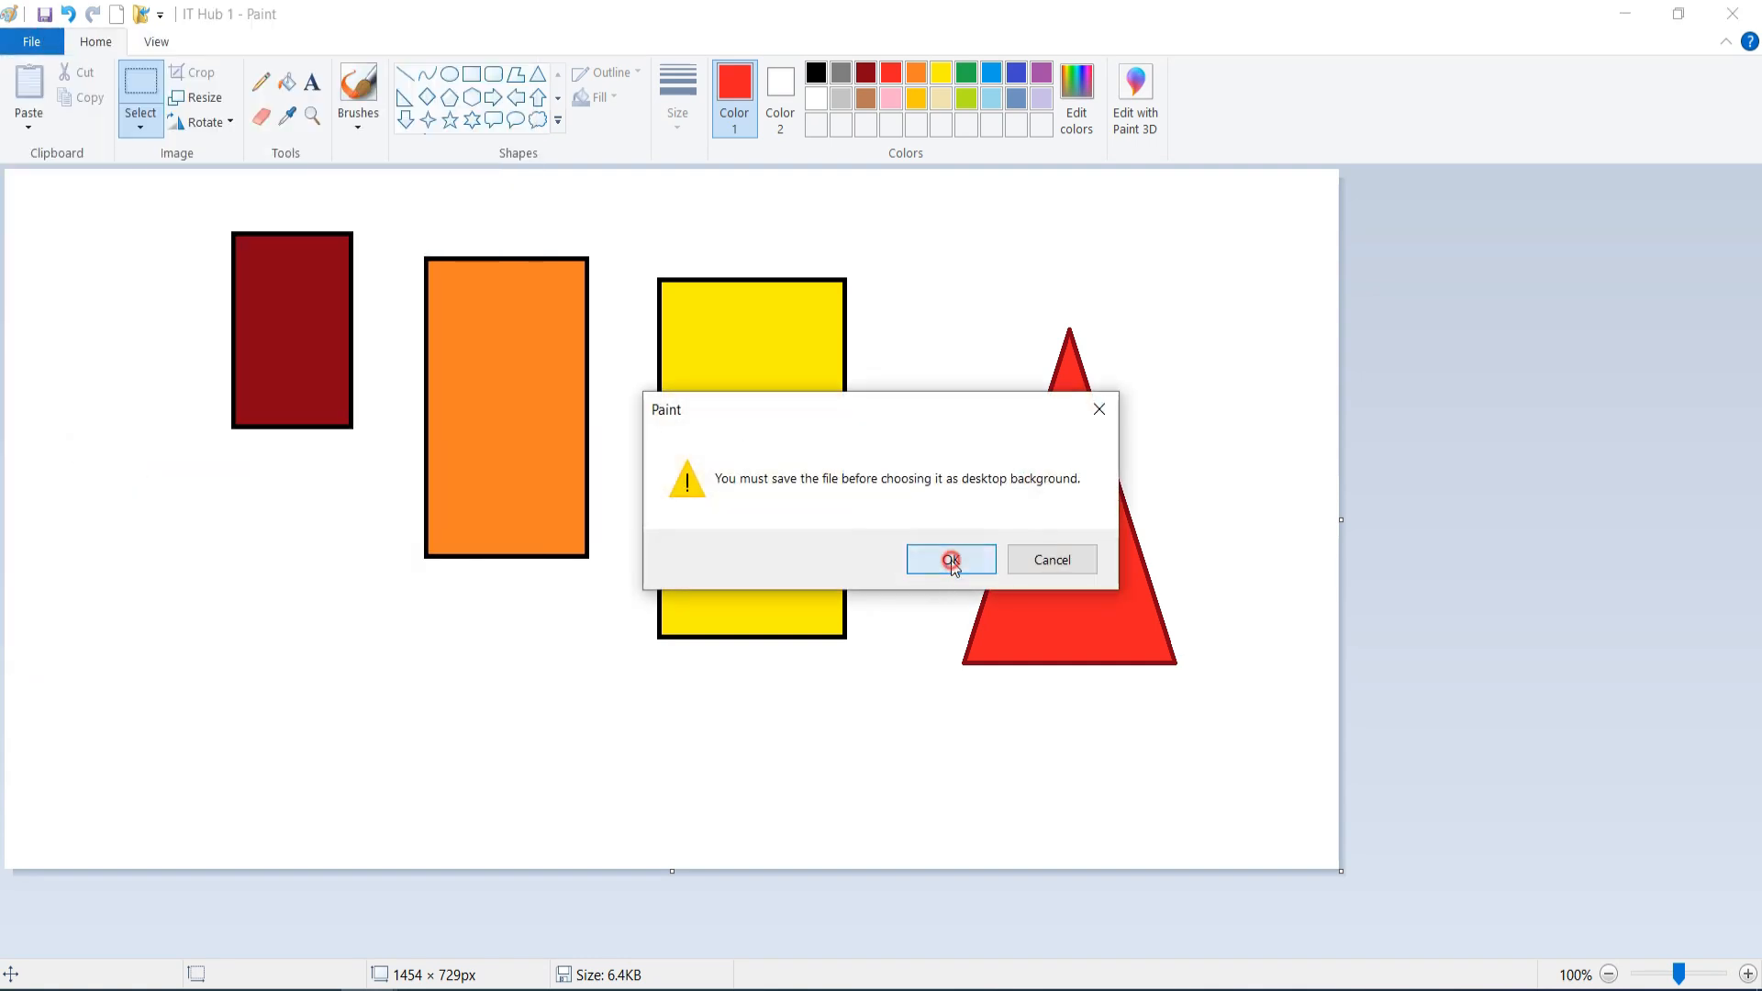
click(950, 560)
click(1625, 14)
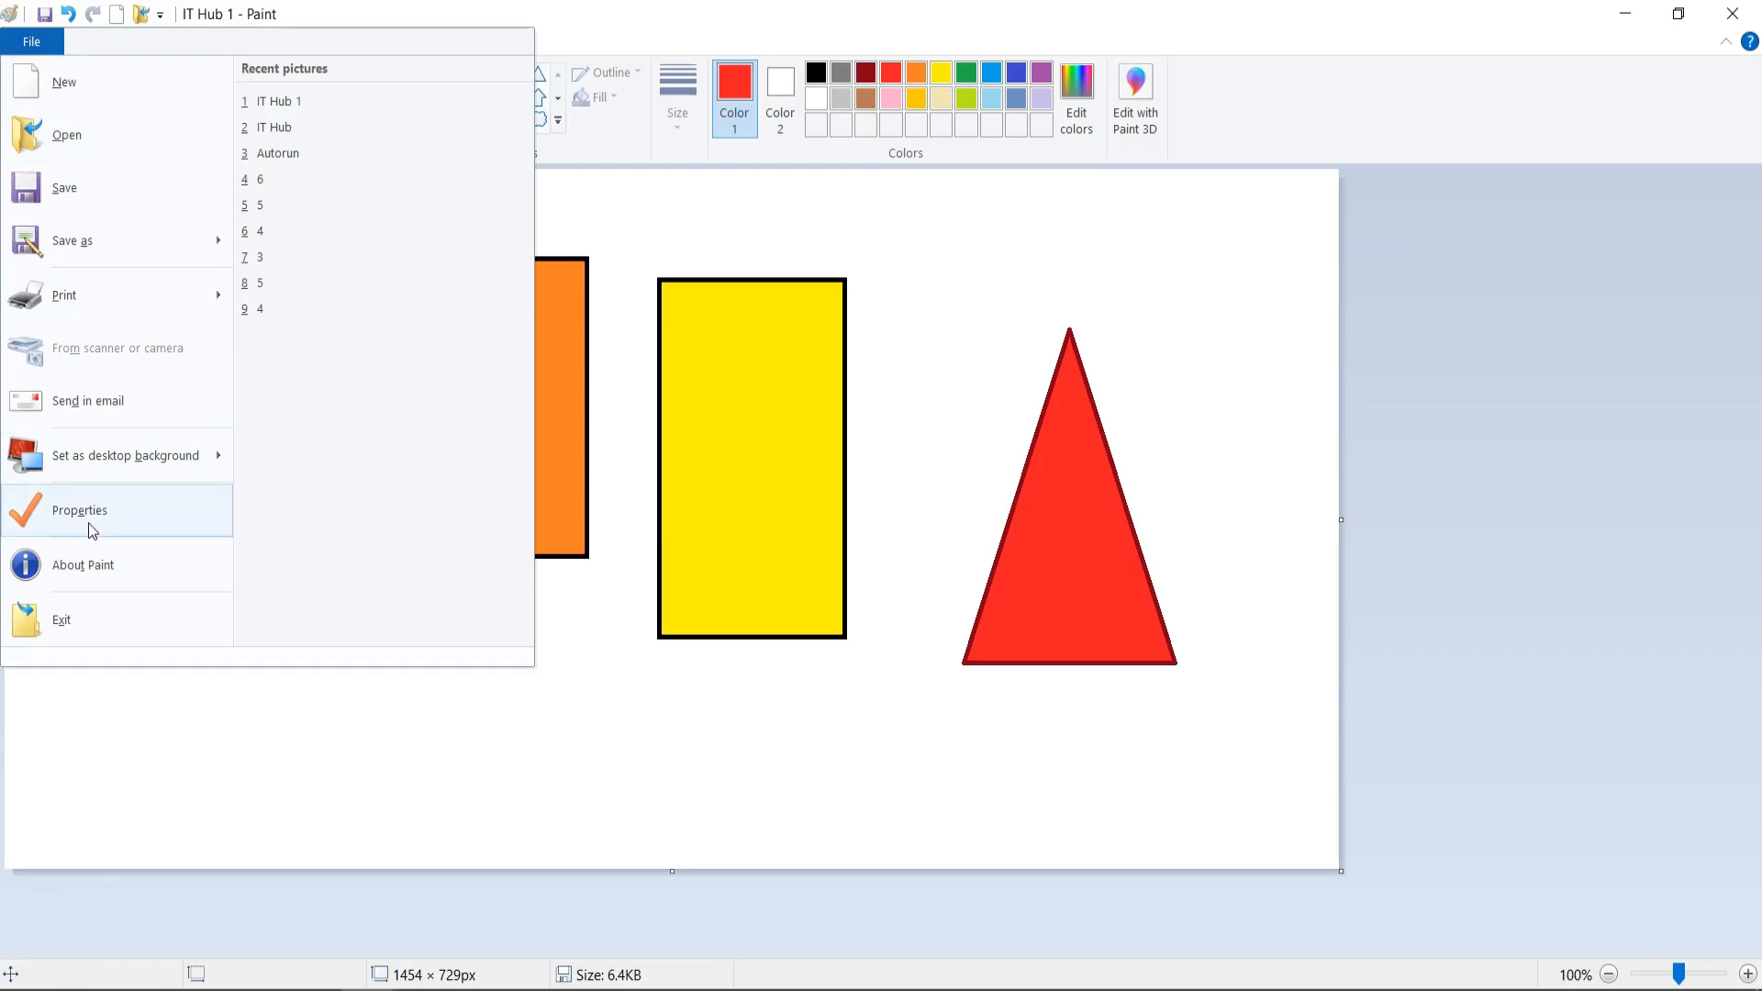
- Open the image properties, examine the file attributes, units, colors, width and height, and close the dialog
click(92, 510)
drag(819, 307, 828, 217)
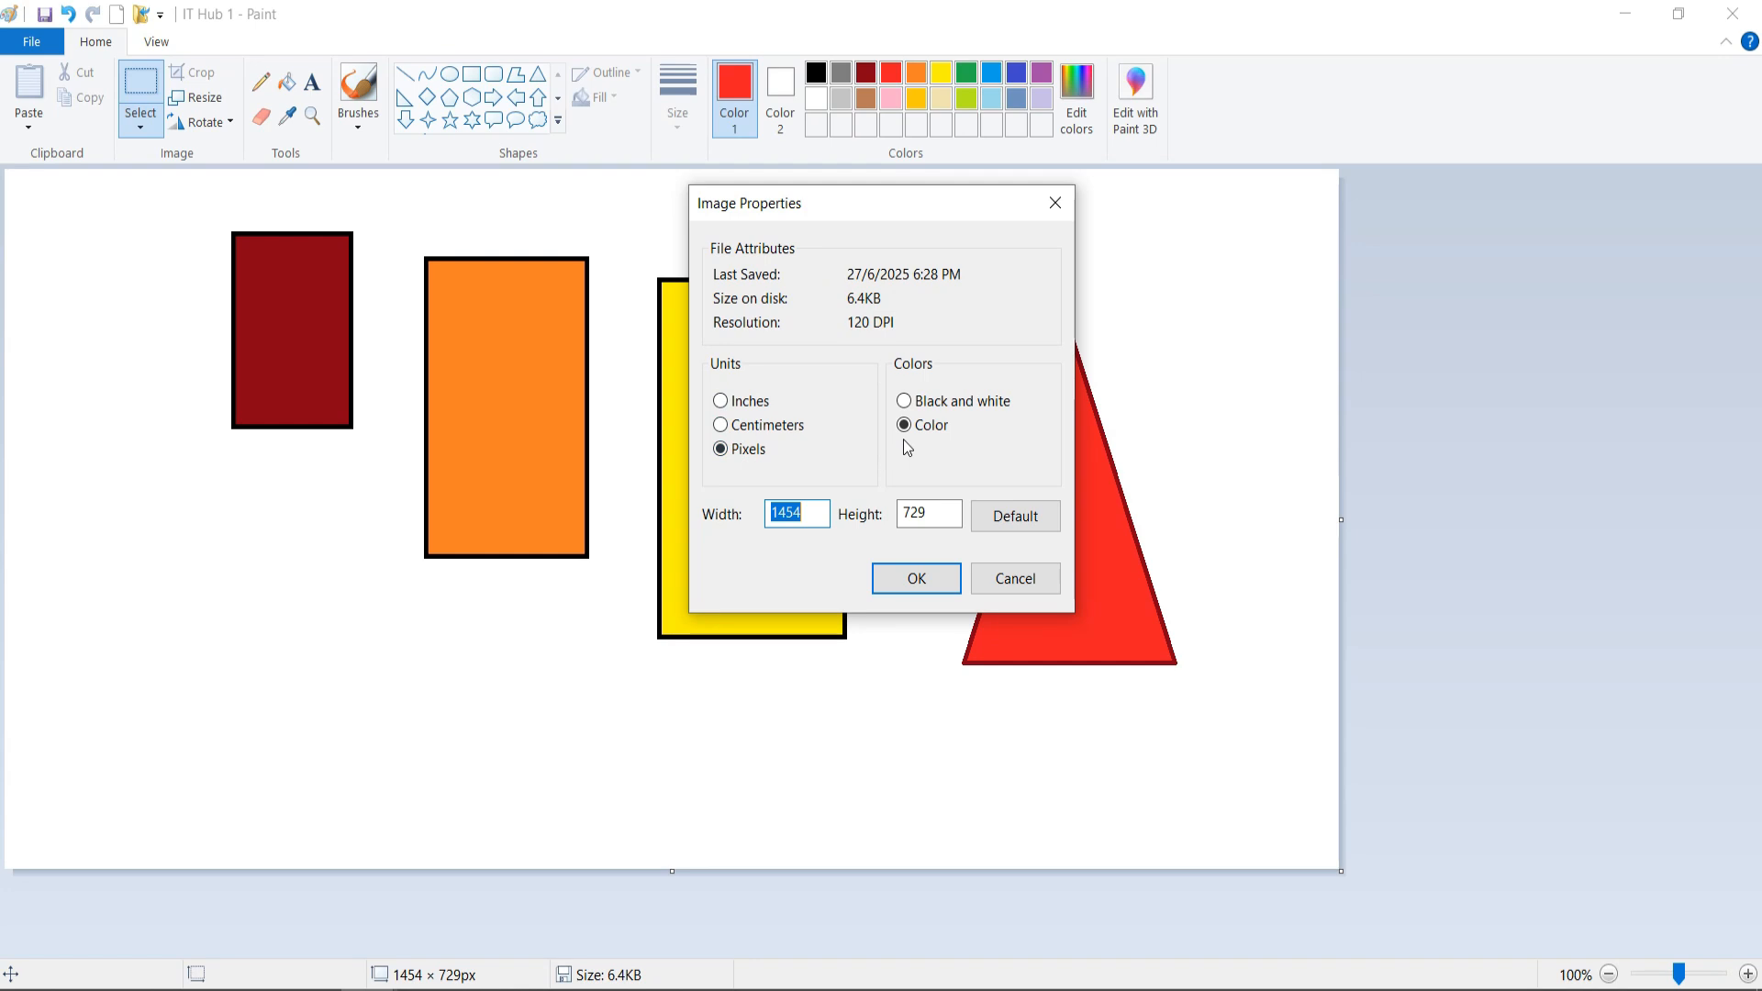
click(797, 523)
click(938, 514)
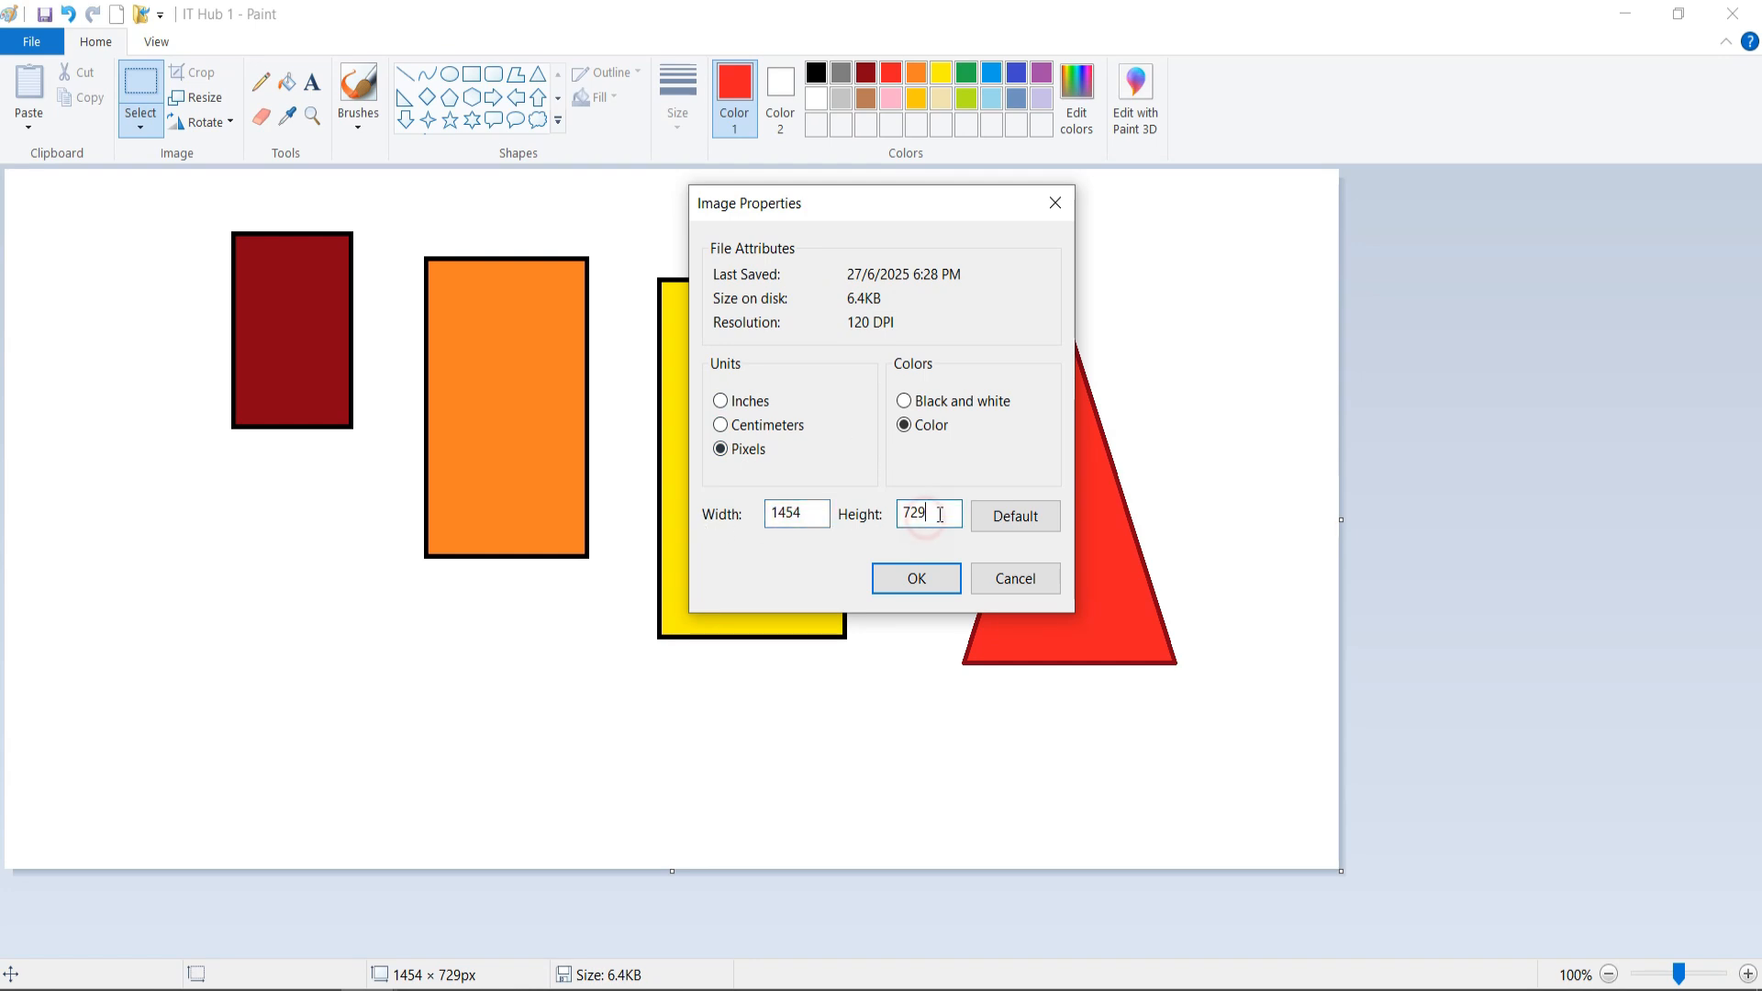
click(958, 580)
- View the About Paint information, close it, and look at the Exit option without using it
click(31, 41)
click(80, 562)
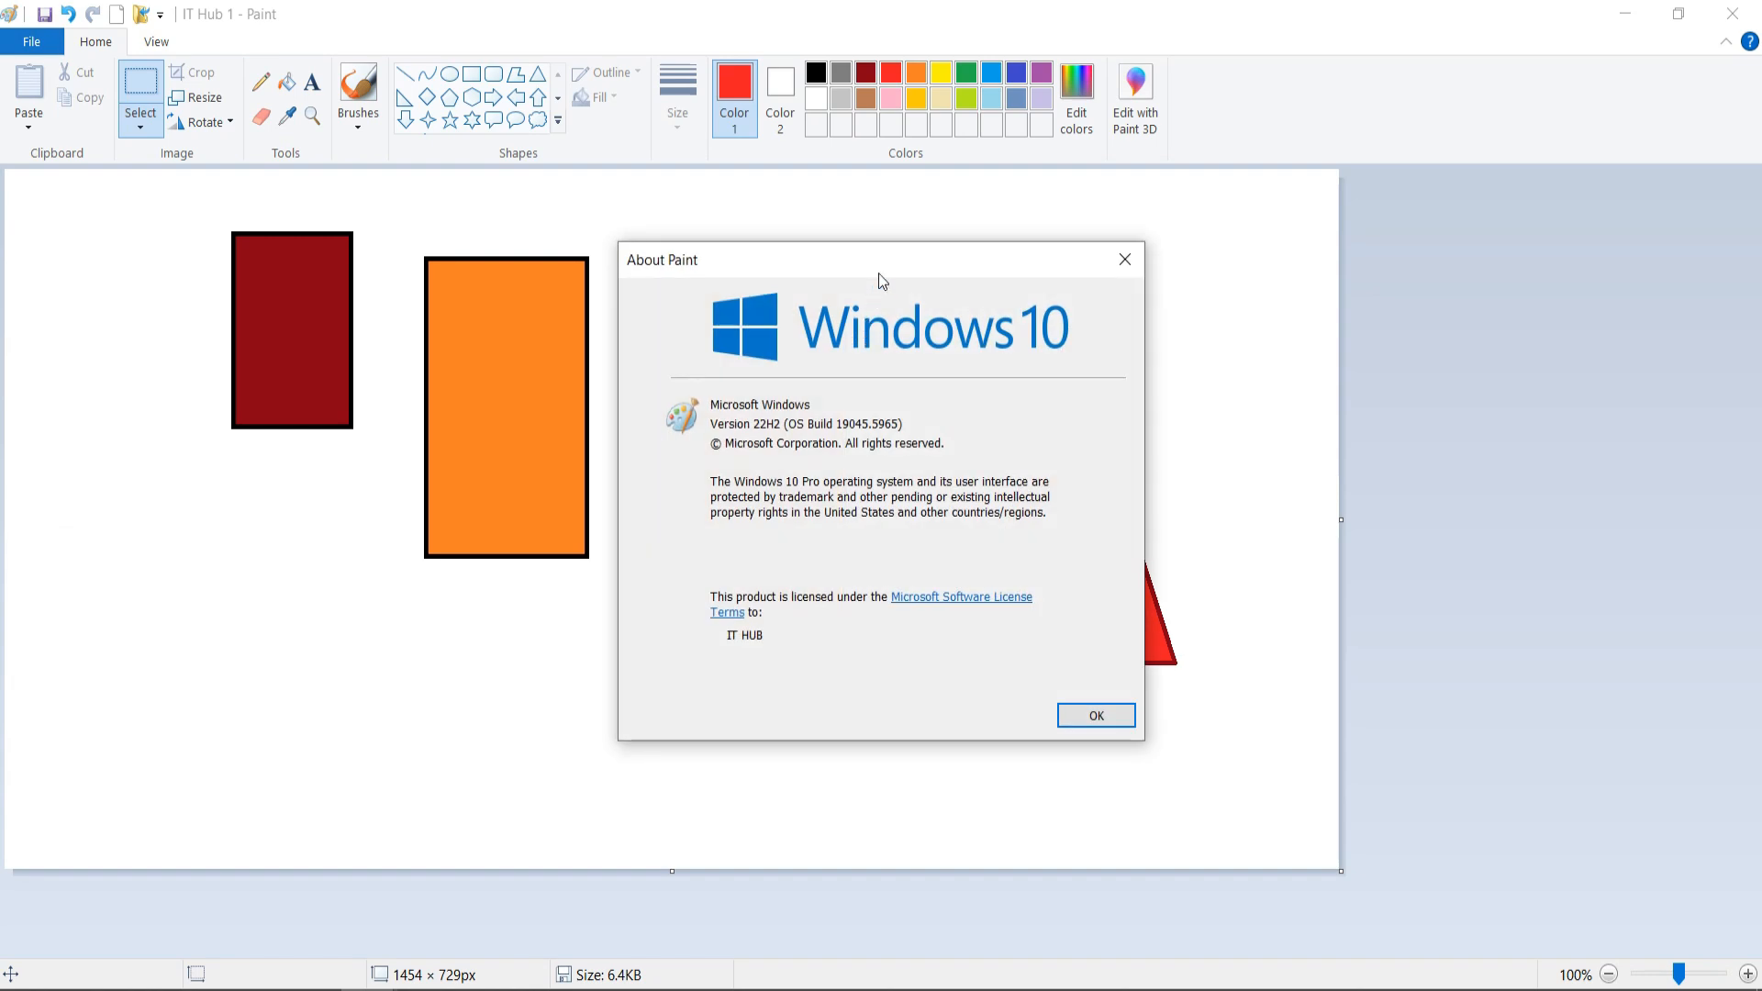
drag(879, 273, 911, 155)
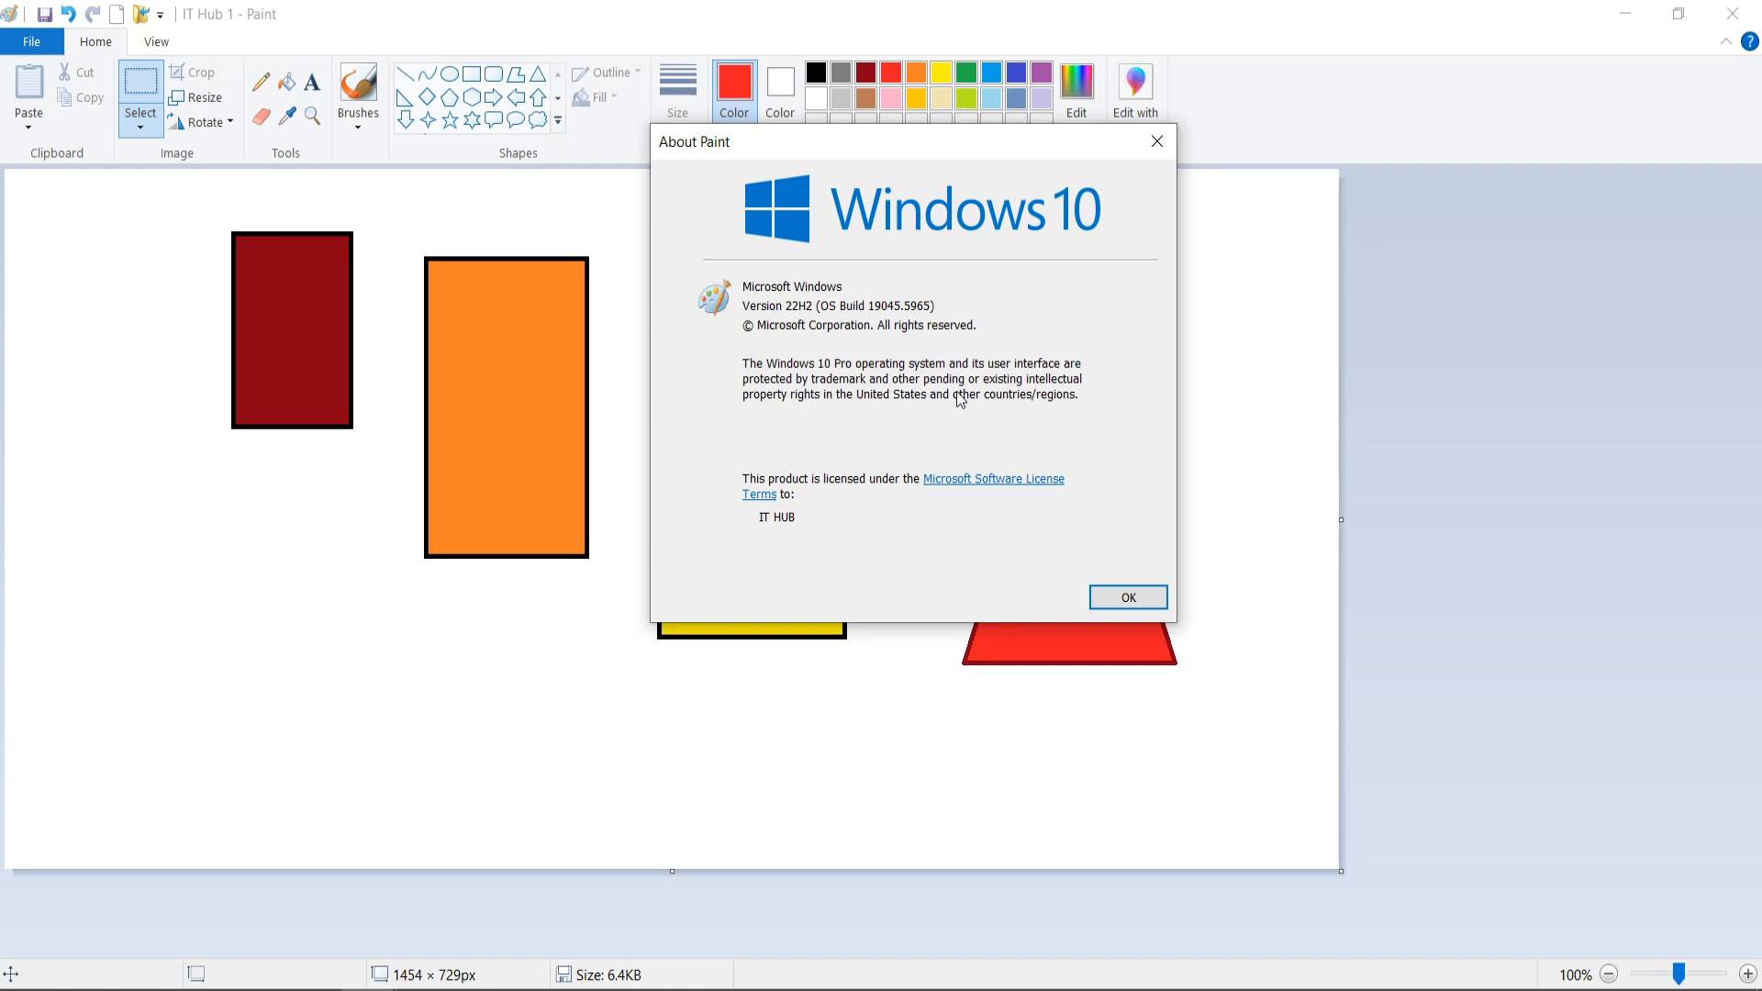
click(1126, 597)
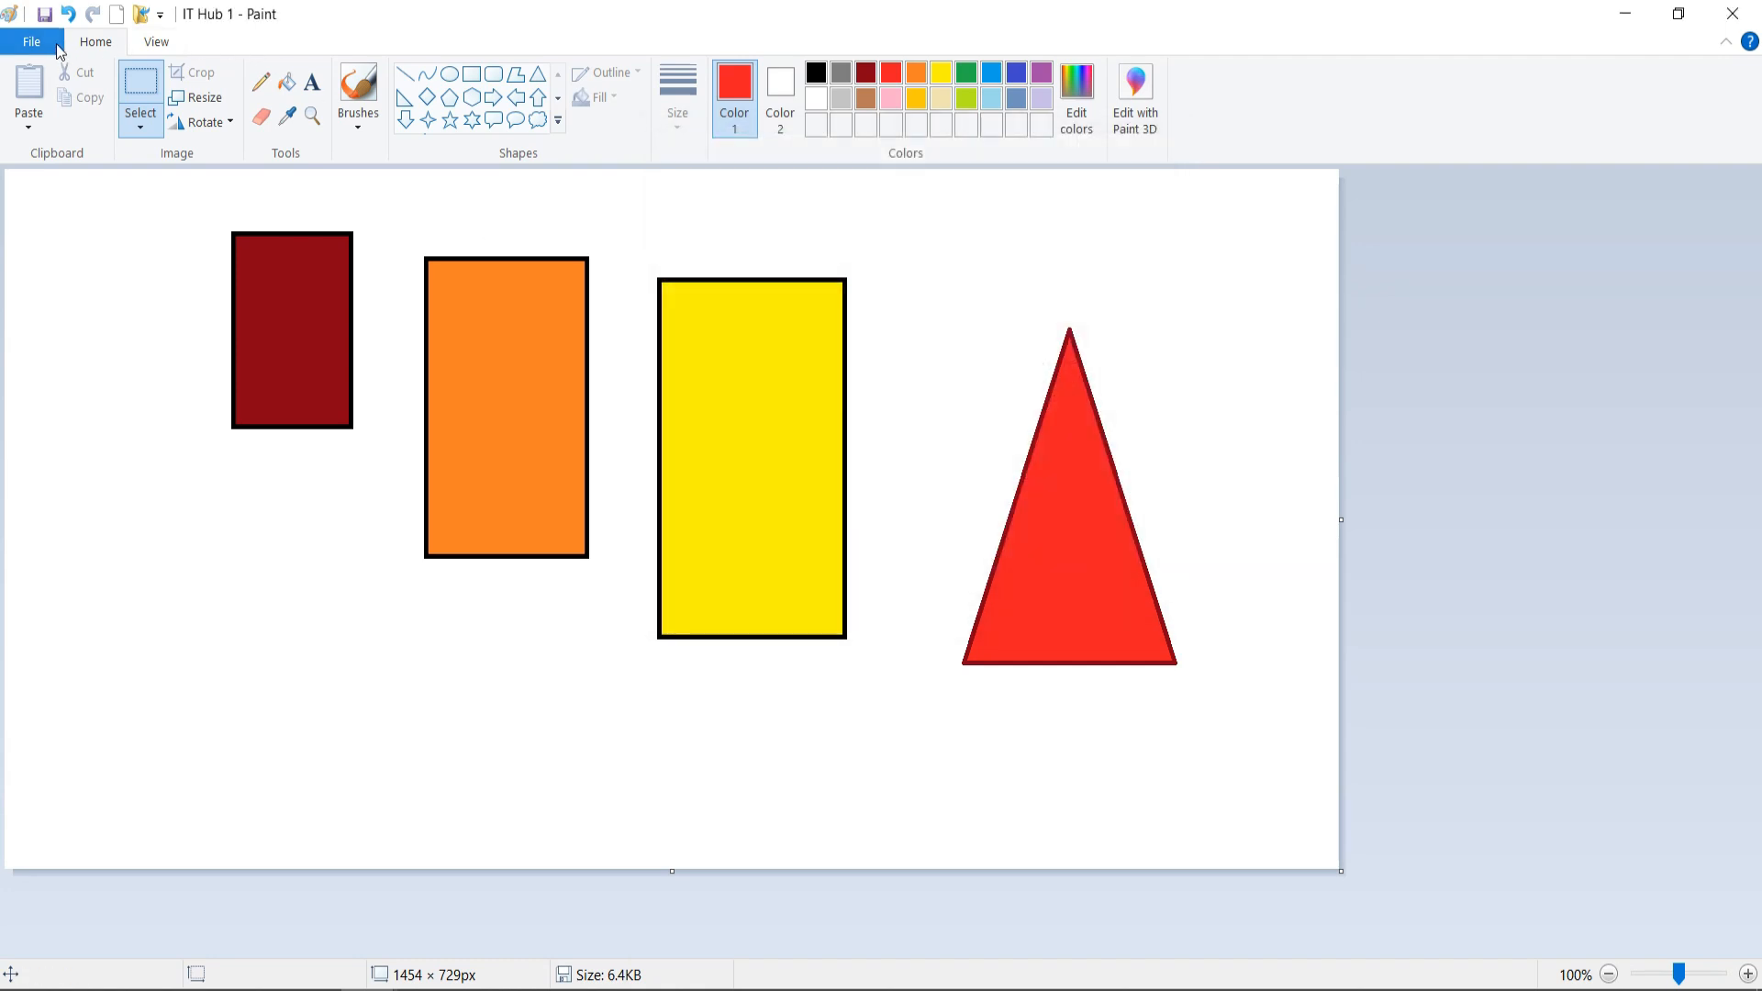
click(57, 42)
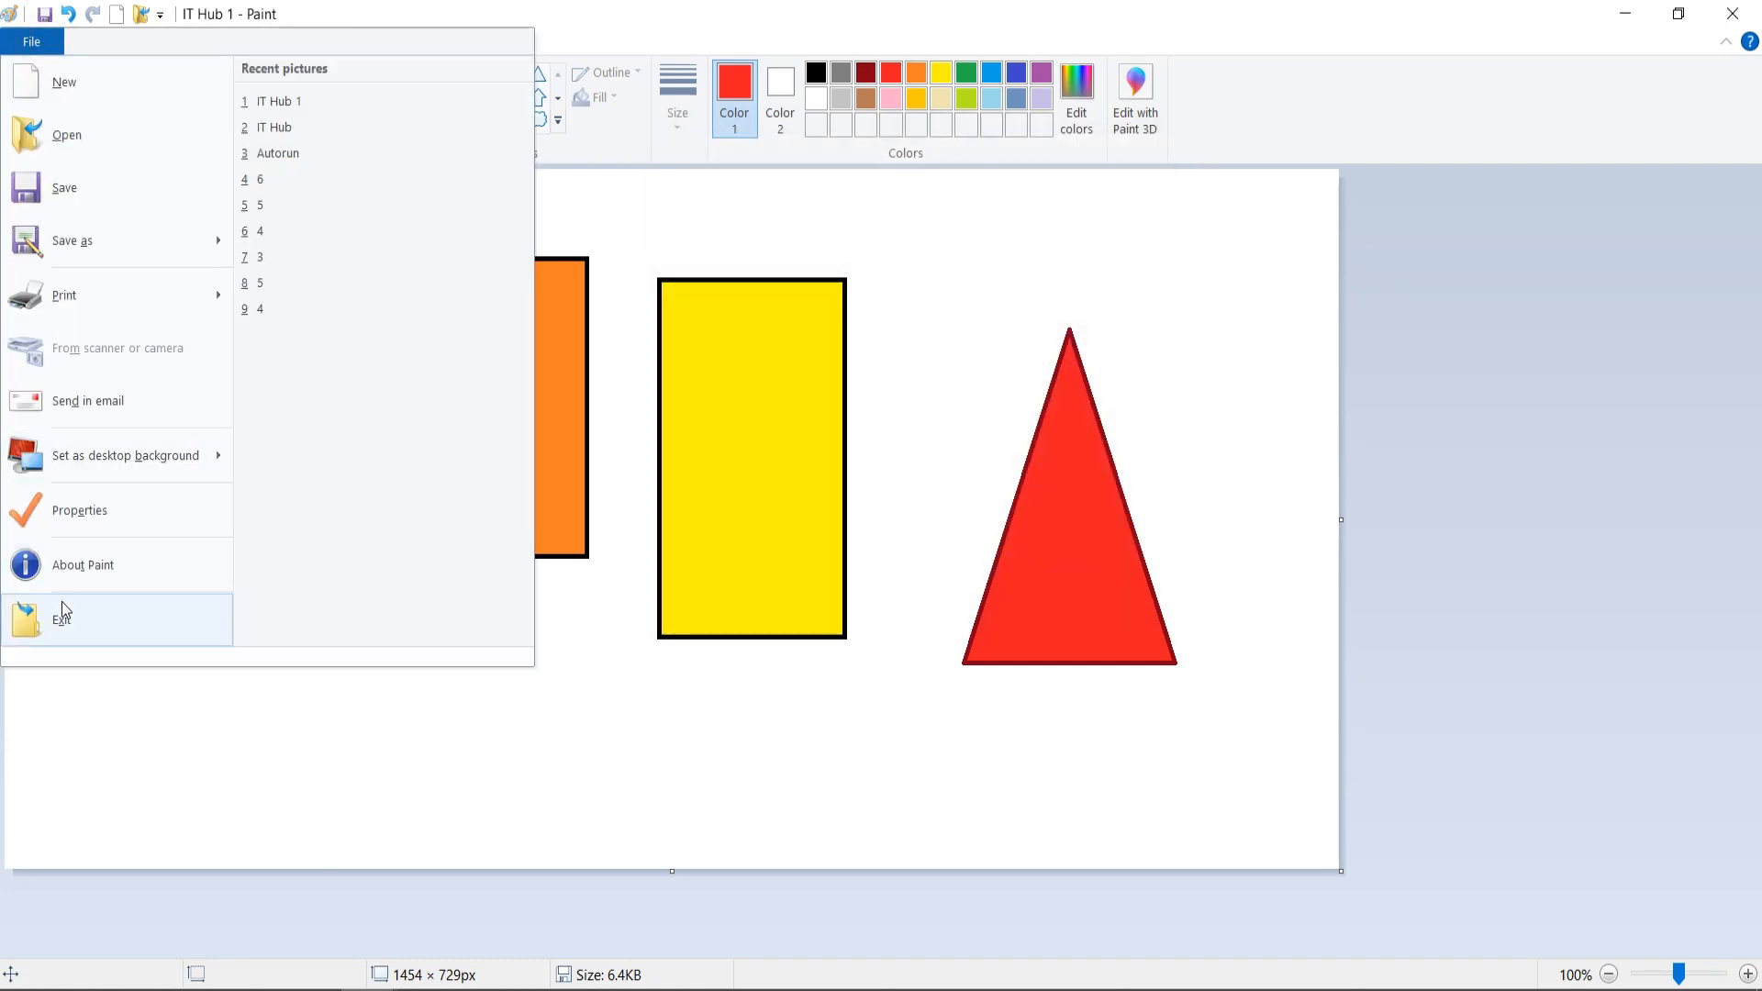
click(952, 363)
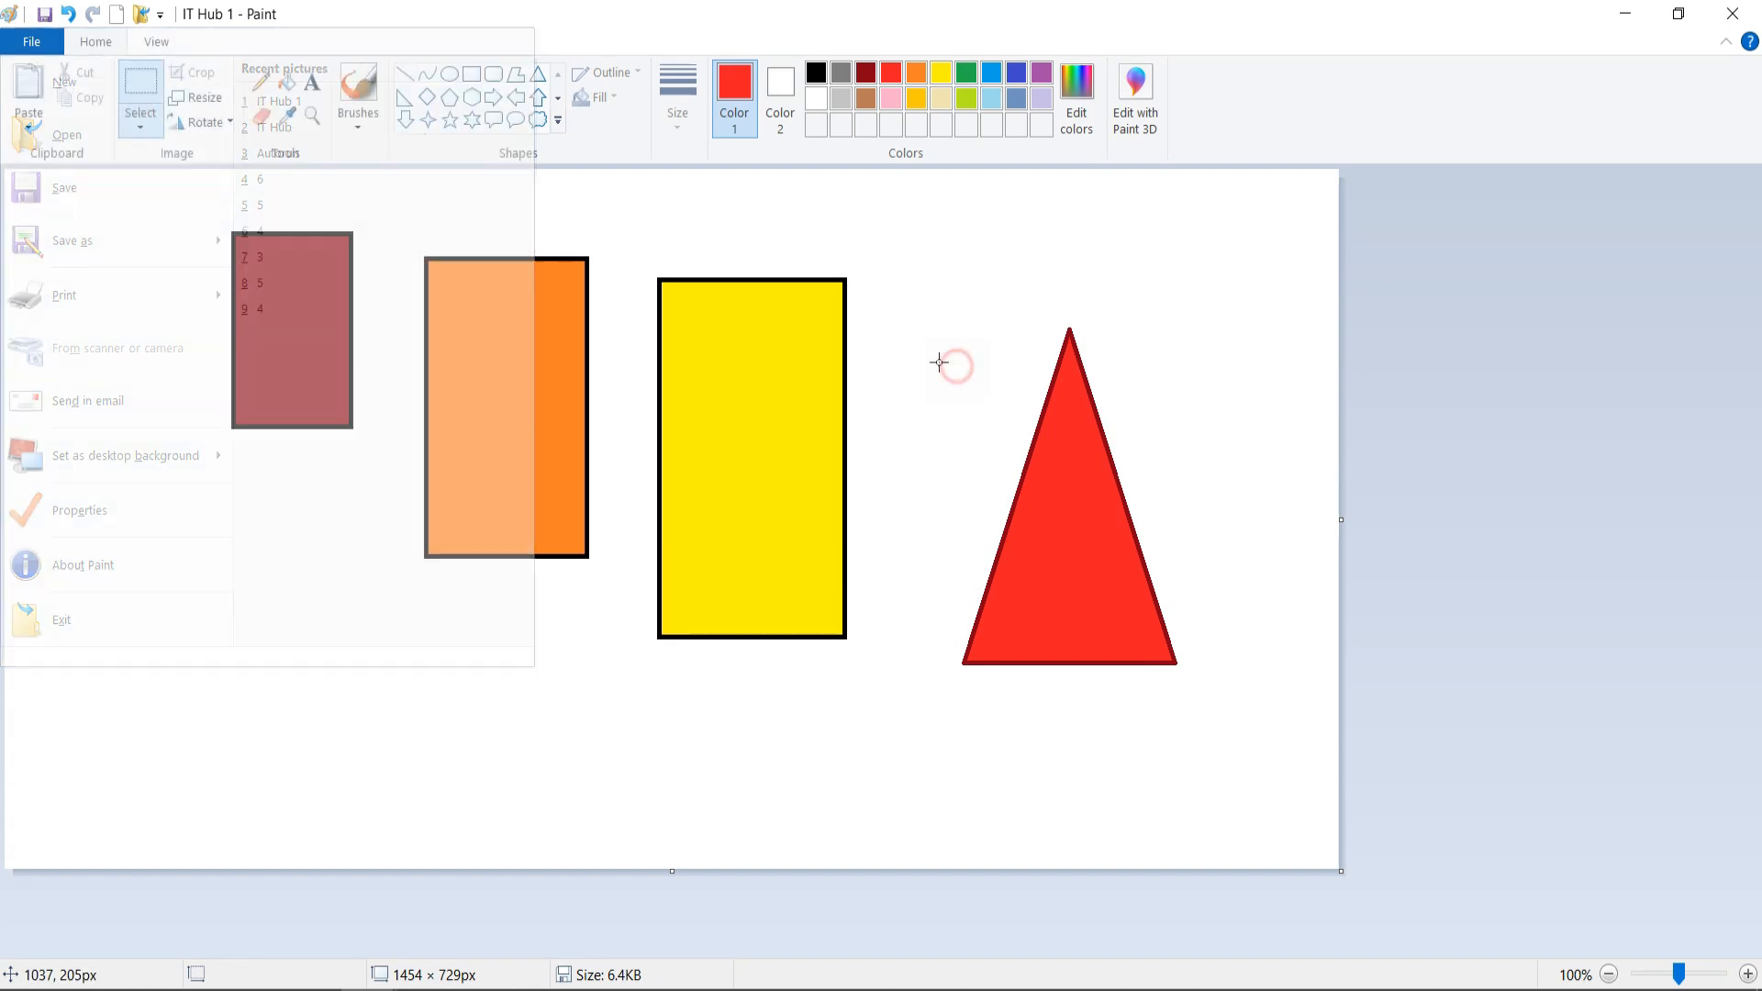
- Collapse the ribbon, display it temporarily over the canvas, and pin it open again
click(95, 42)
double_click(98, 44)
click(95, 43)
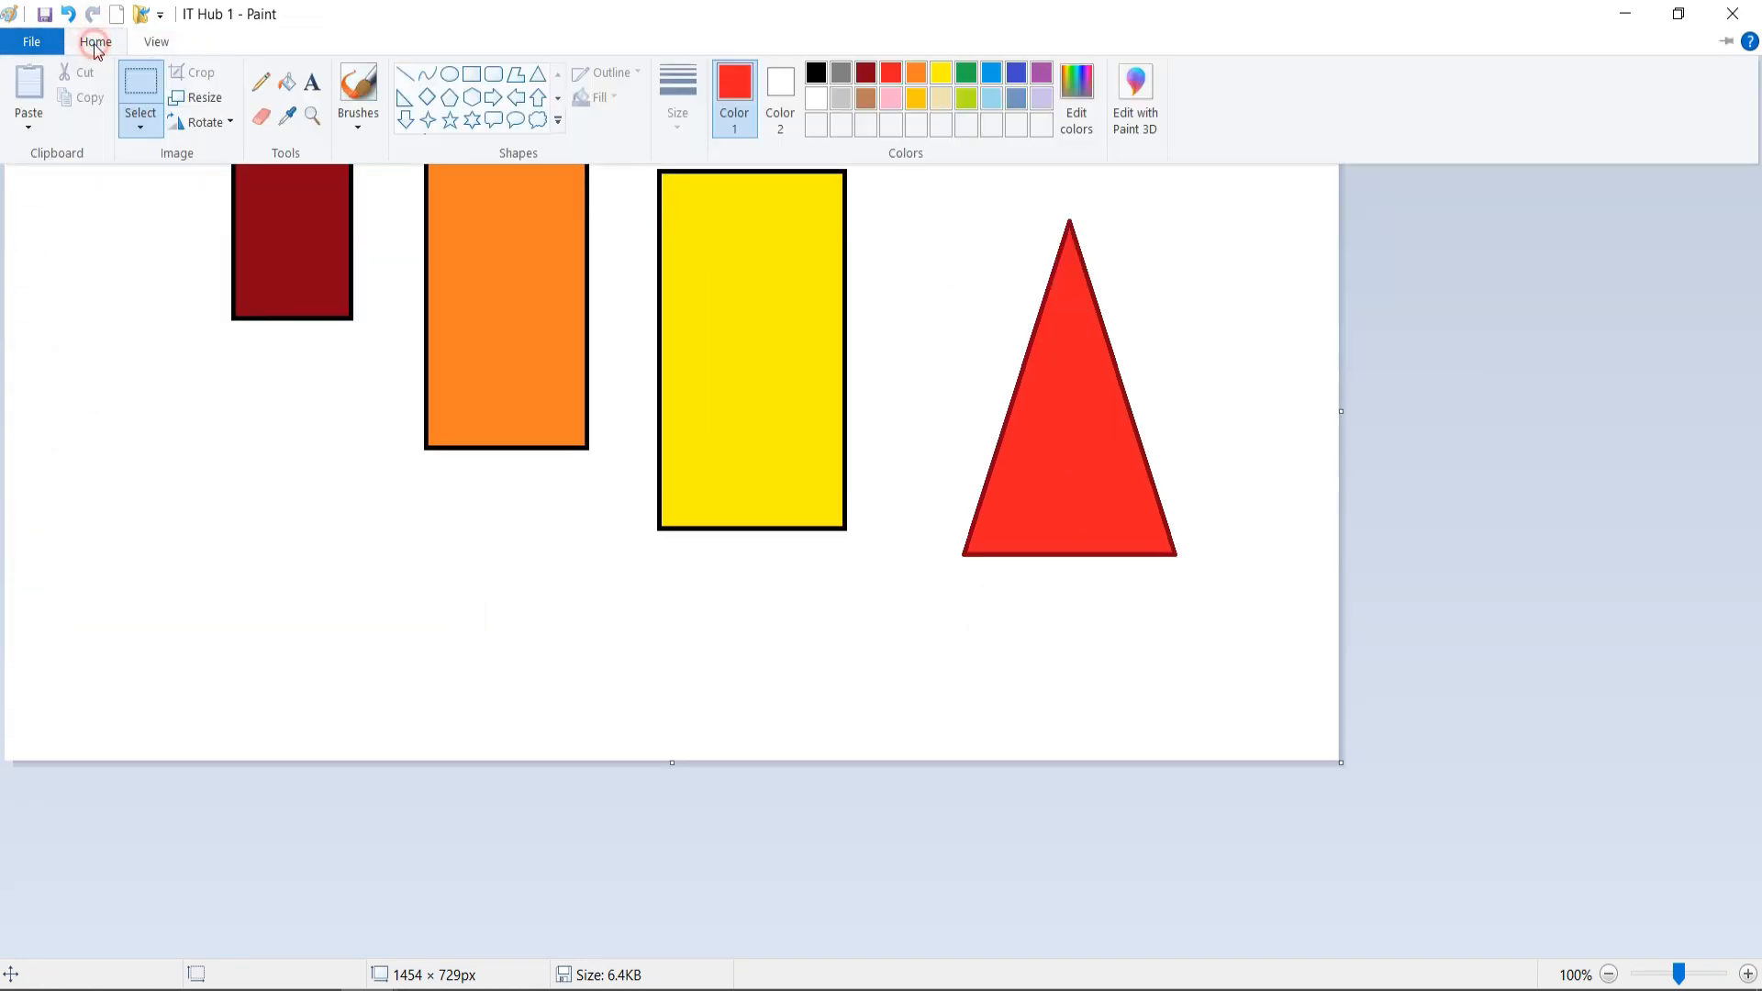
click(1726, 41)
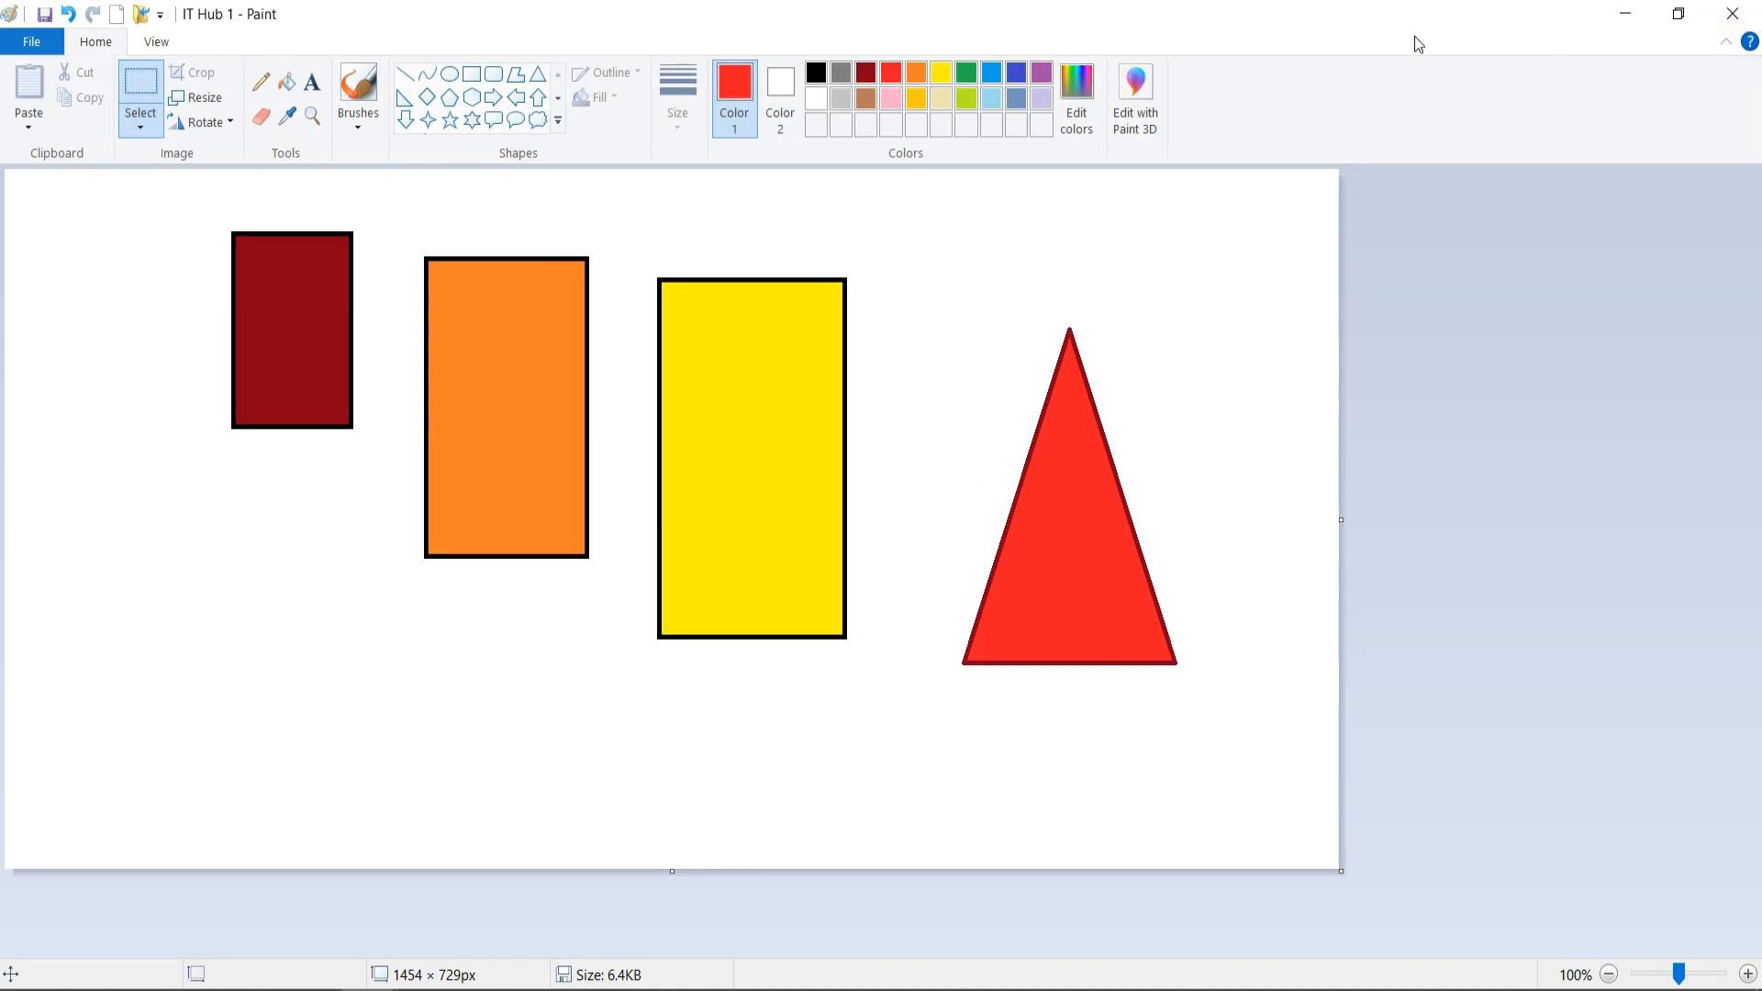
- Select the dark red rectangle with a rectangular selection about 170 × 256 px and move it slightly down and to the left
click(304, 308)
click(73, 77)
click(146, 87)
click(138, 201)
drag(212, 210, 368, 456)
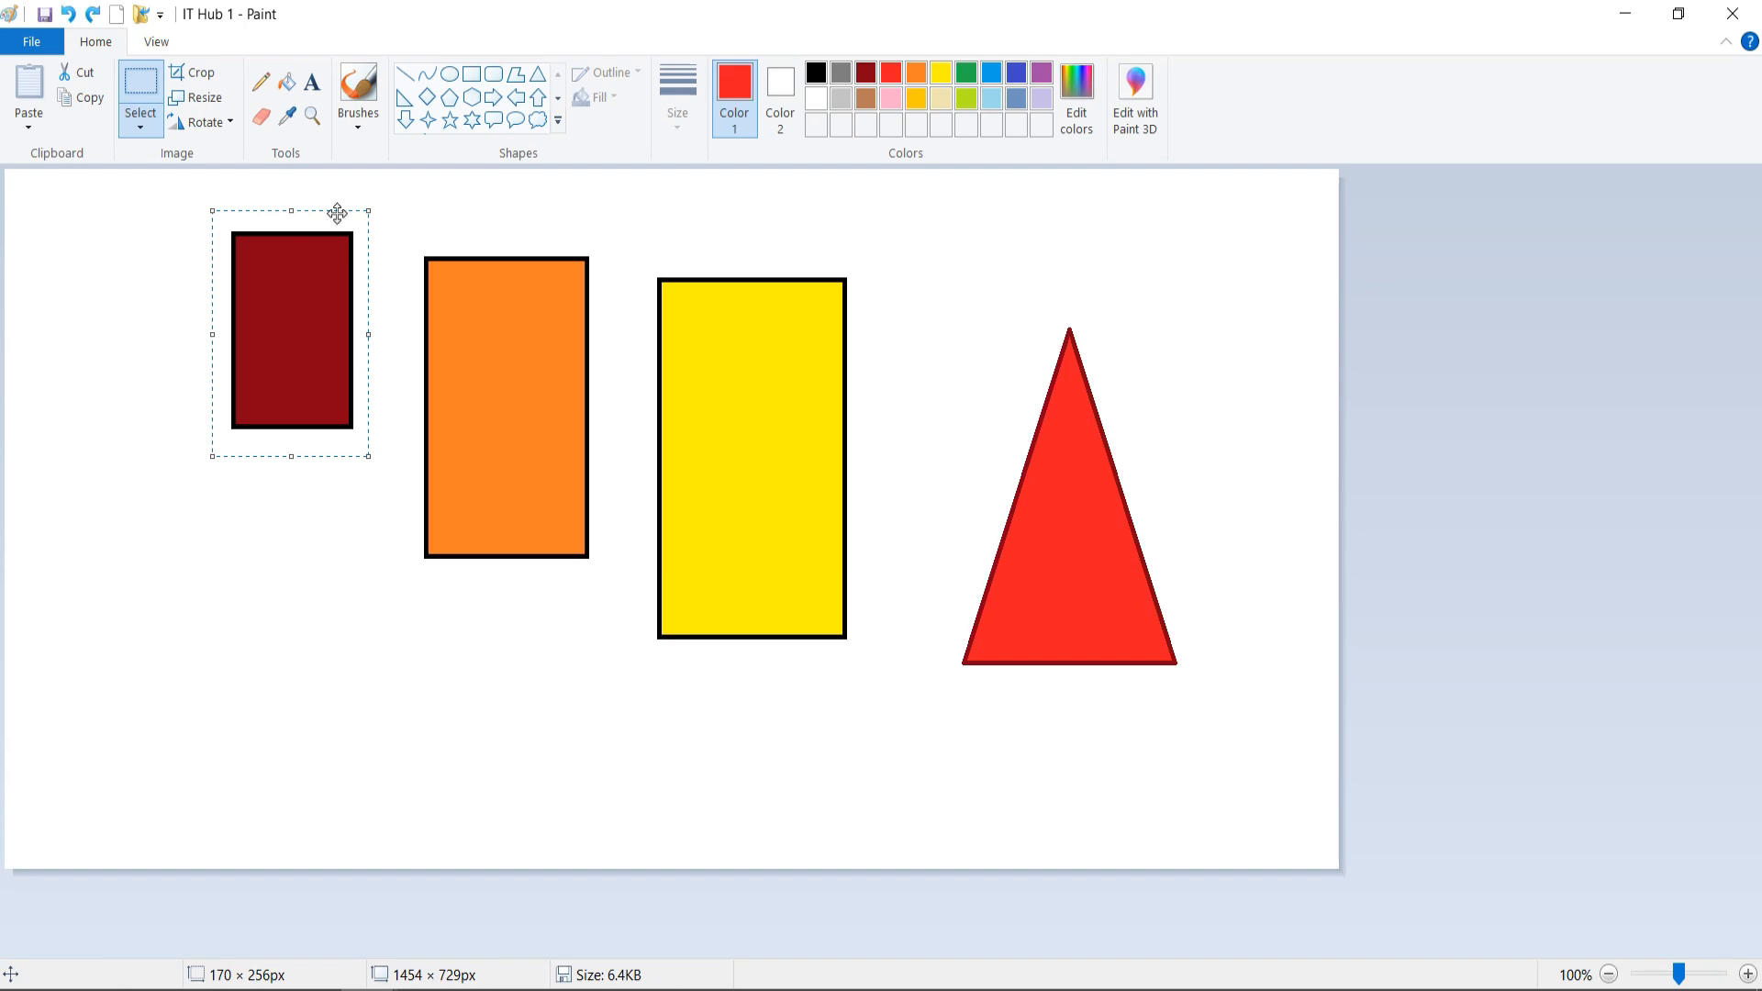
drag(293, 313, 250, 349)
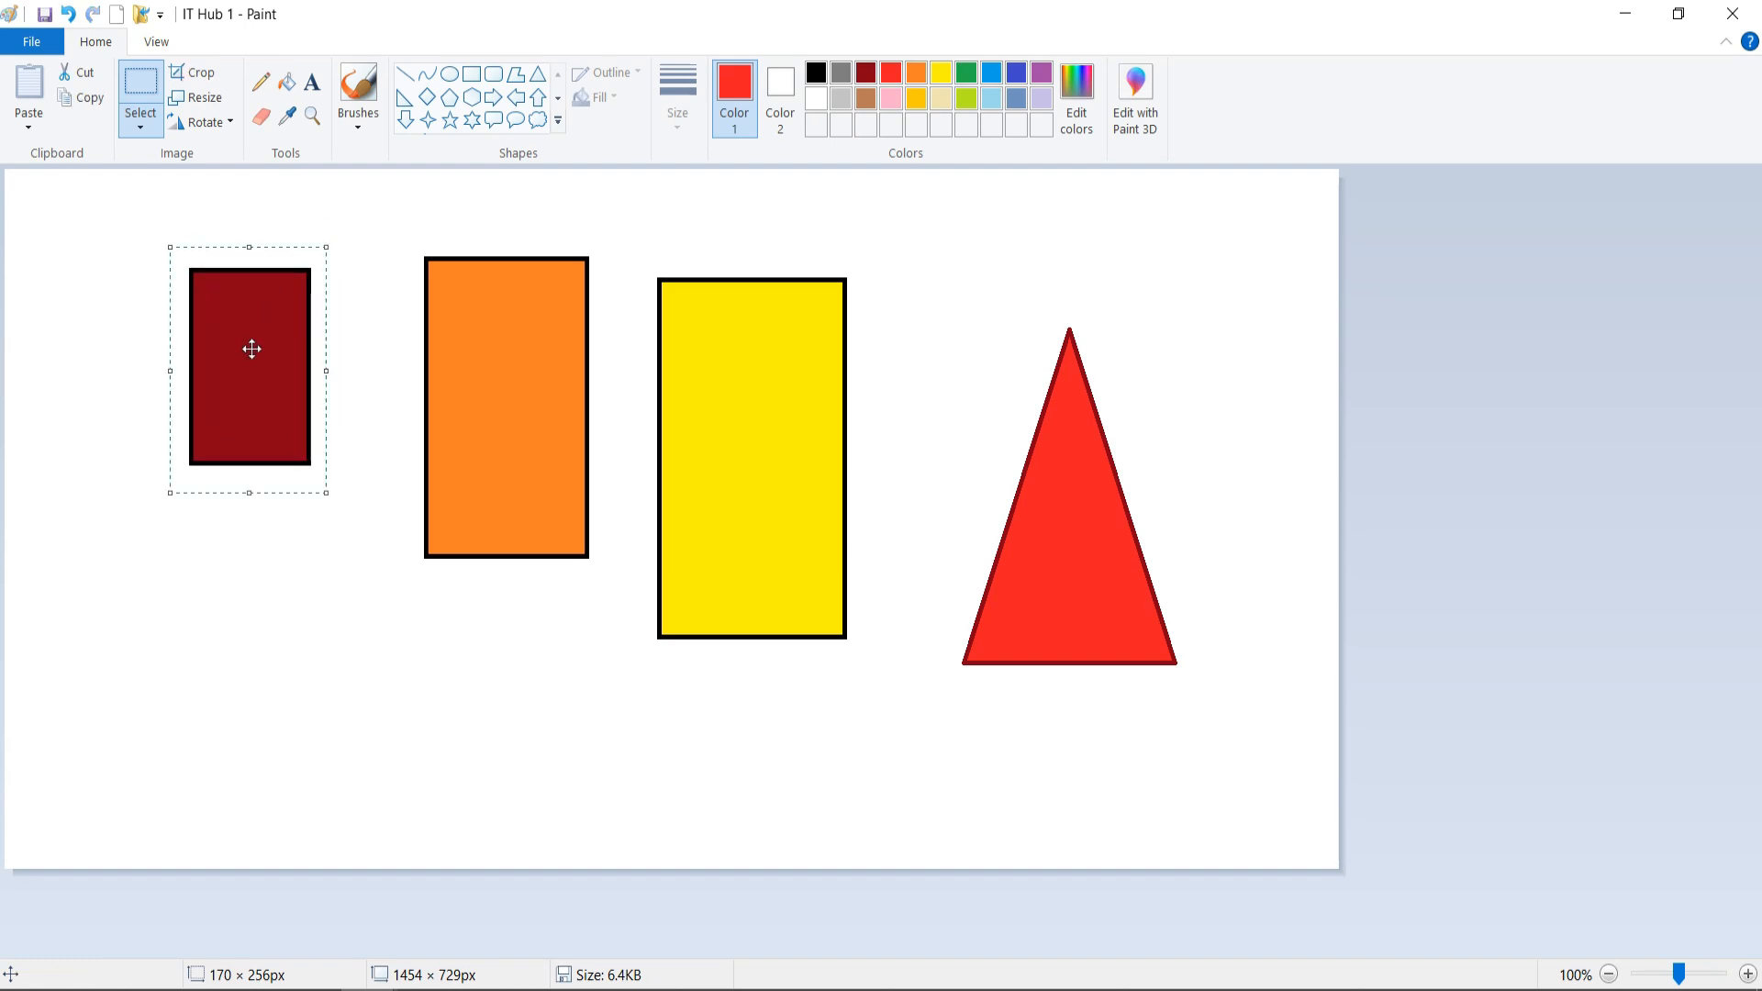
- Copy the selected dark red rectangle and paste the duplicate directly below the original
click(89, 109)
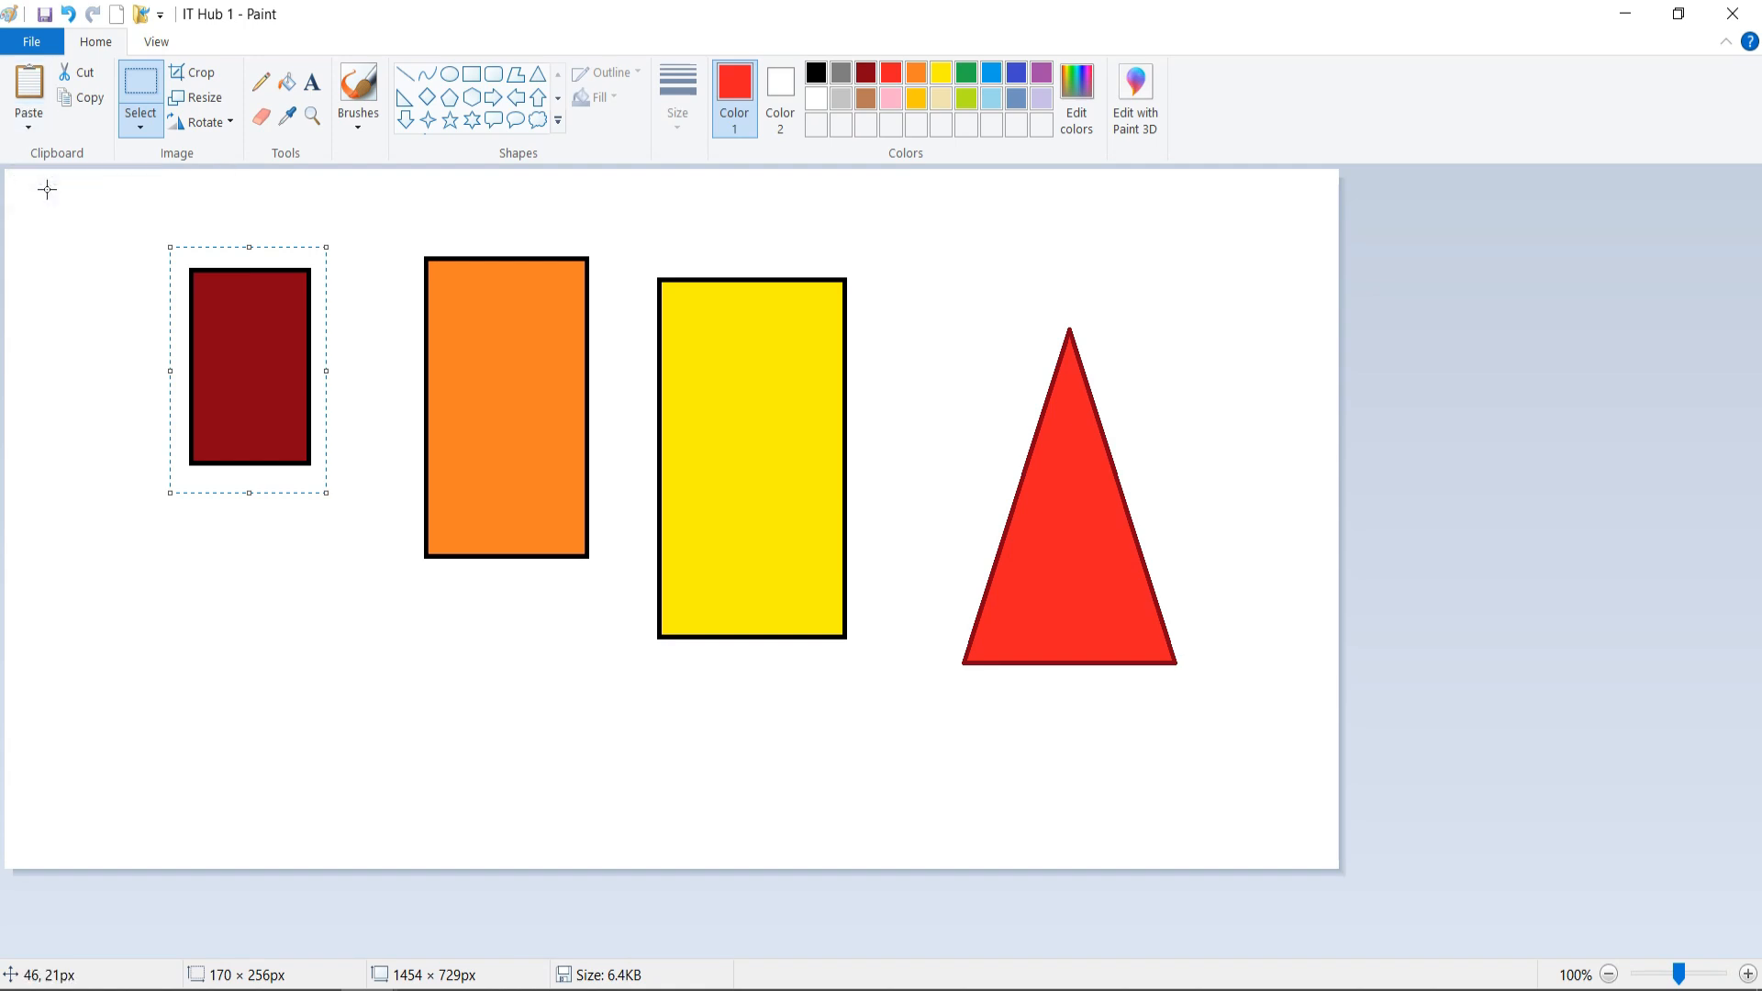
click(29, 81)
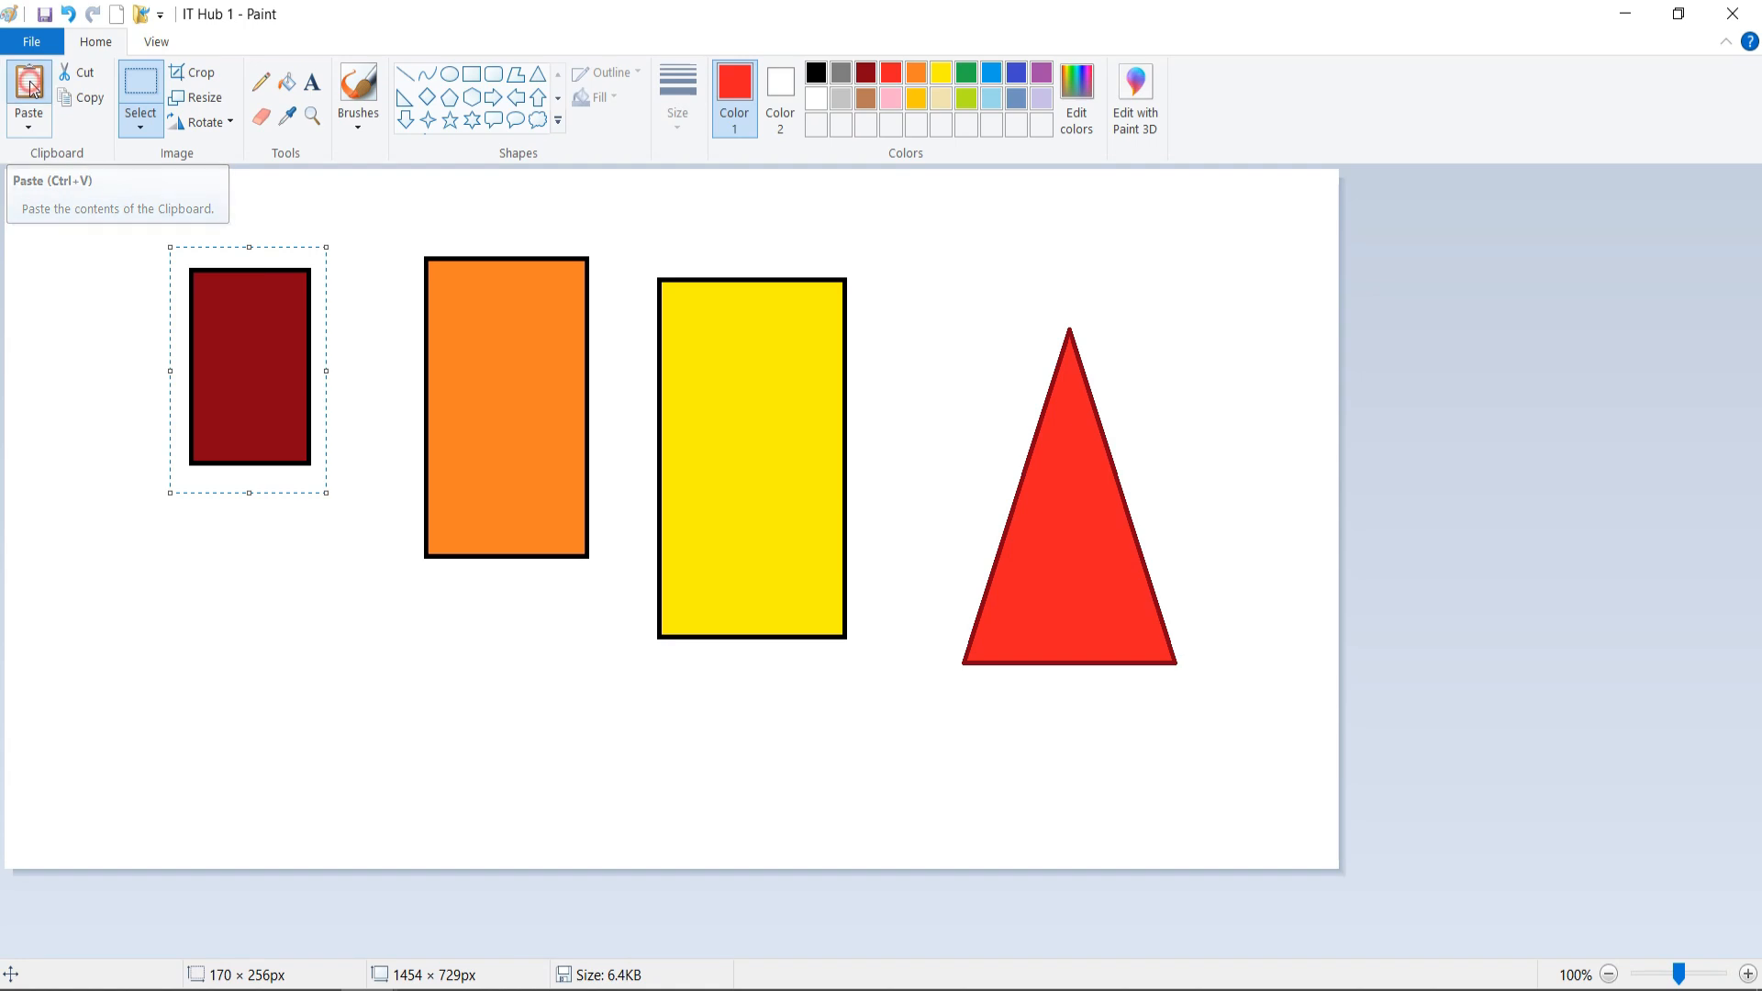
drag(84, 262, 251, 597)
click(362, 609)
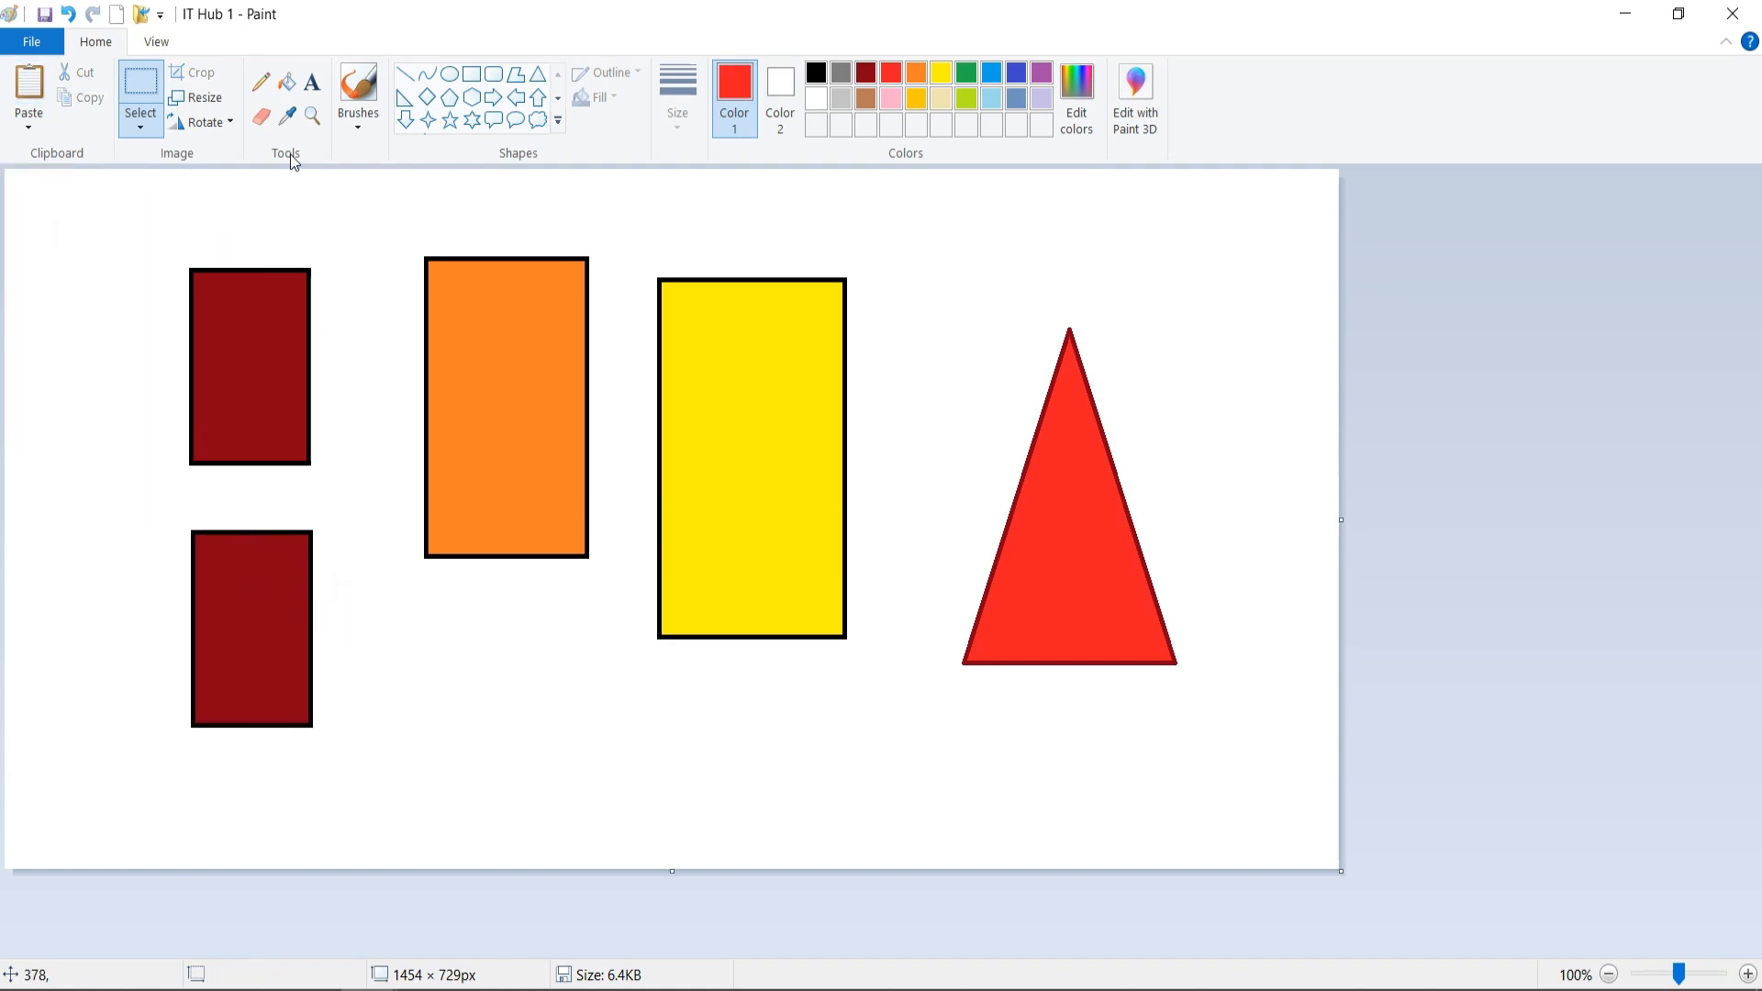
- Select the orange rectangle with an area of about 198 × 360 px, cut it, and paste it below its original spot
click(135, 84)
drag(413, 235, 595, 579)
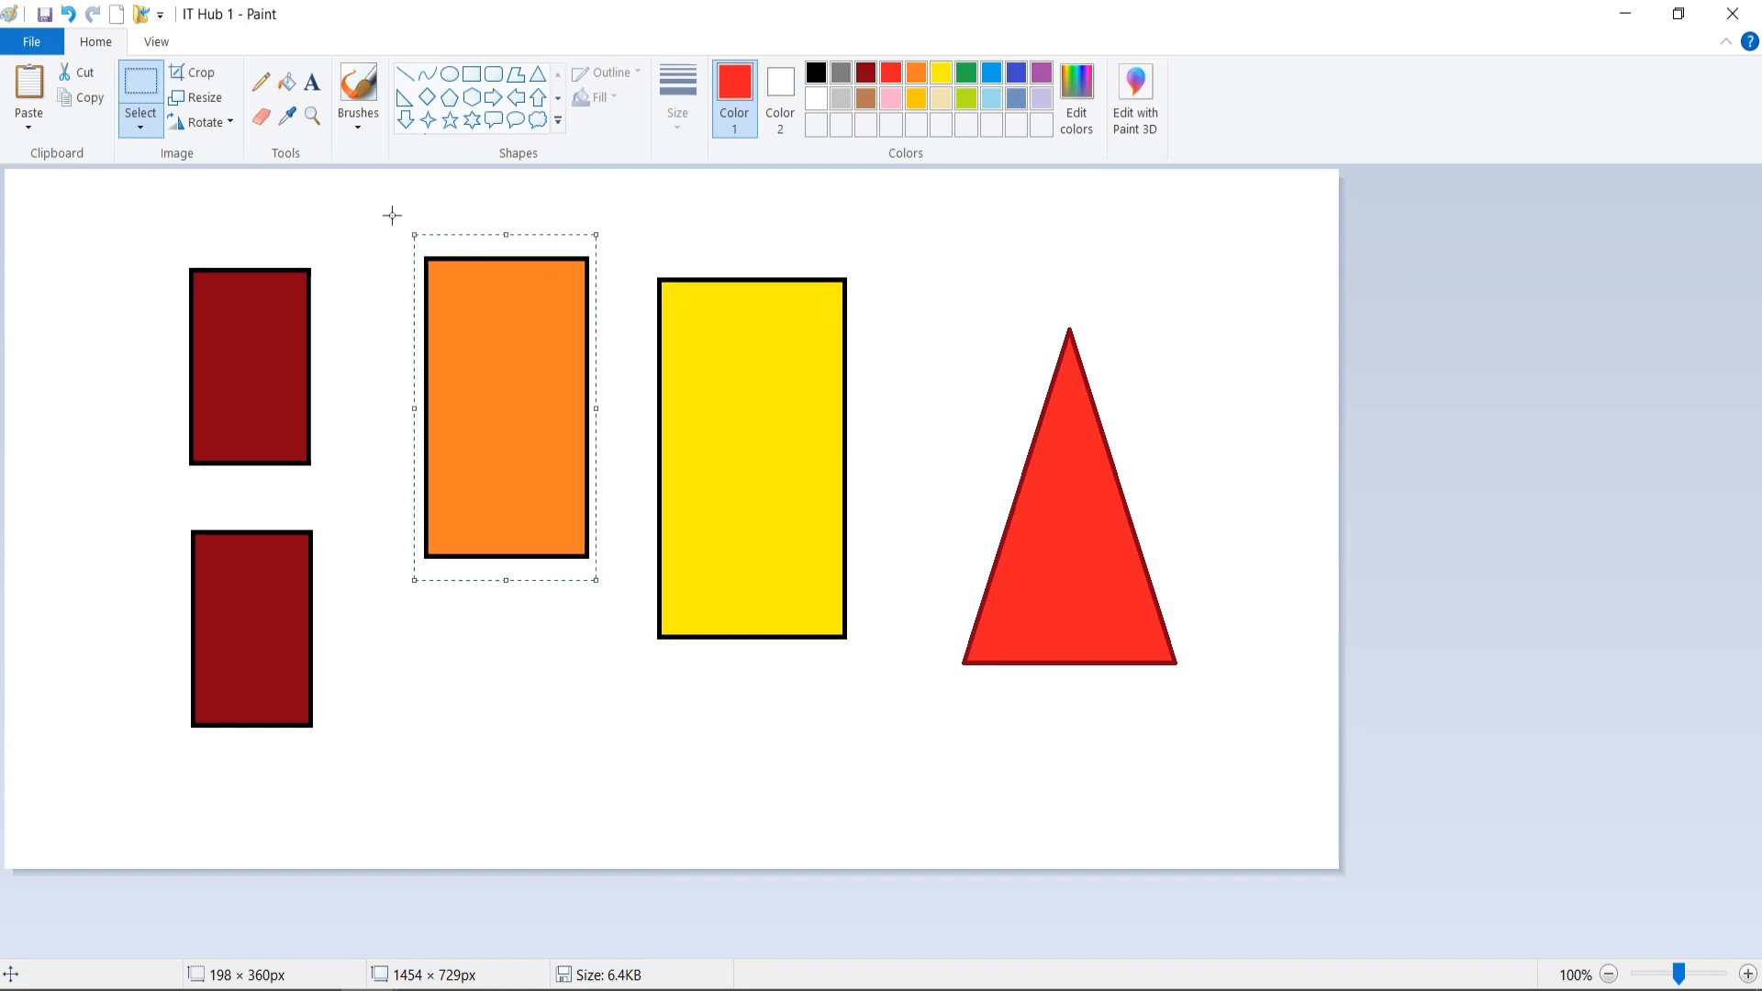
click(77, 77)
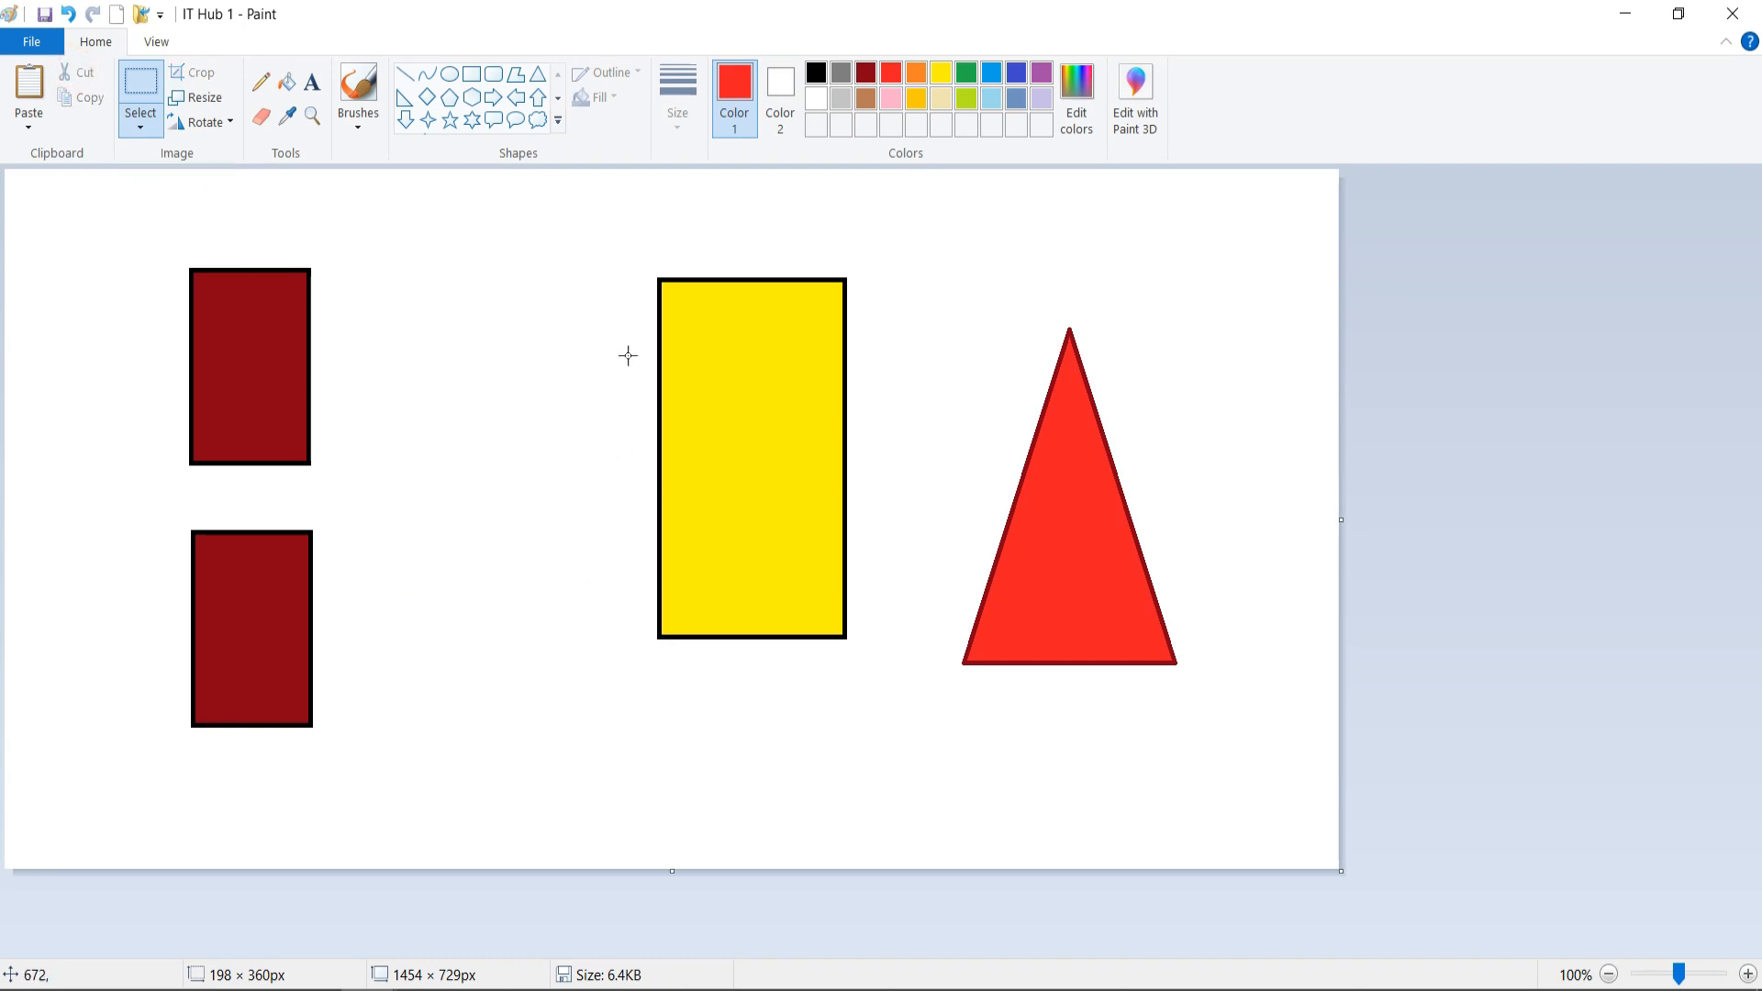
click(36, 81)
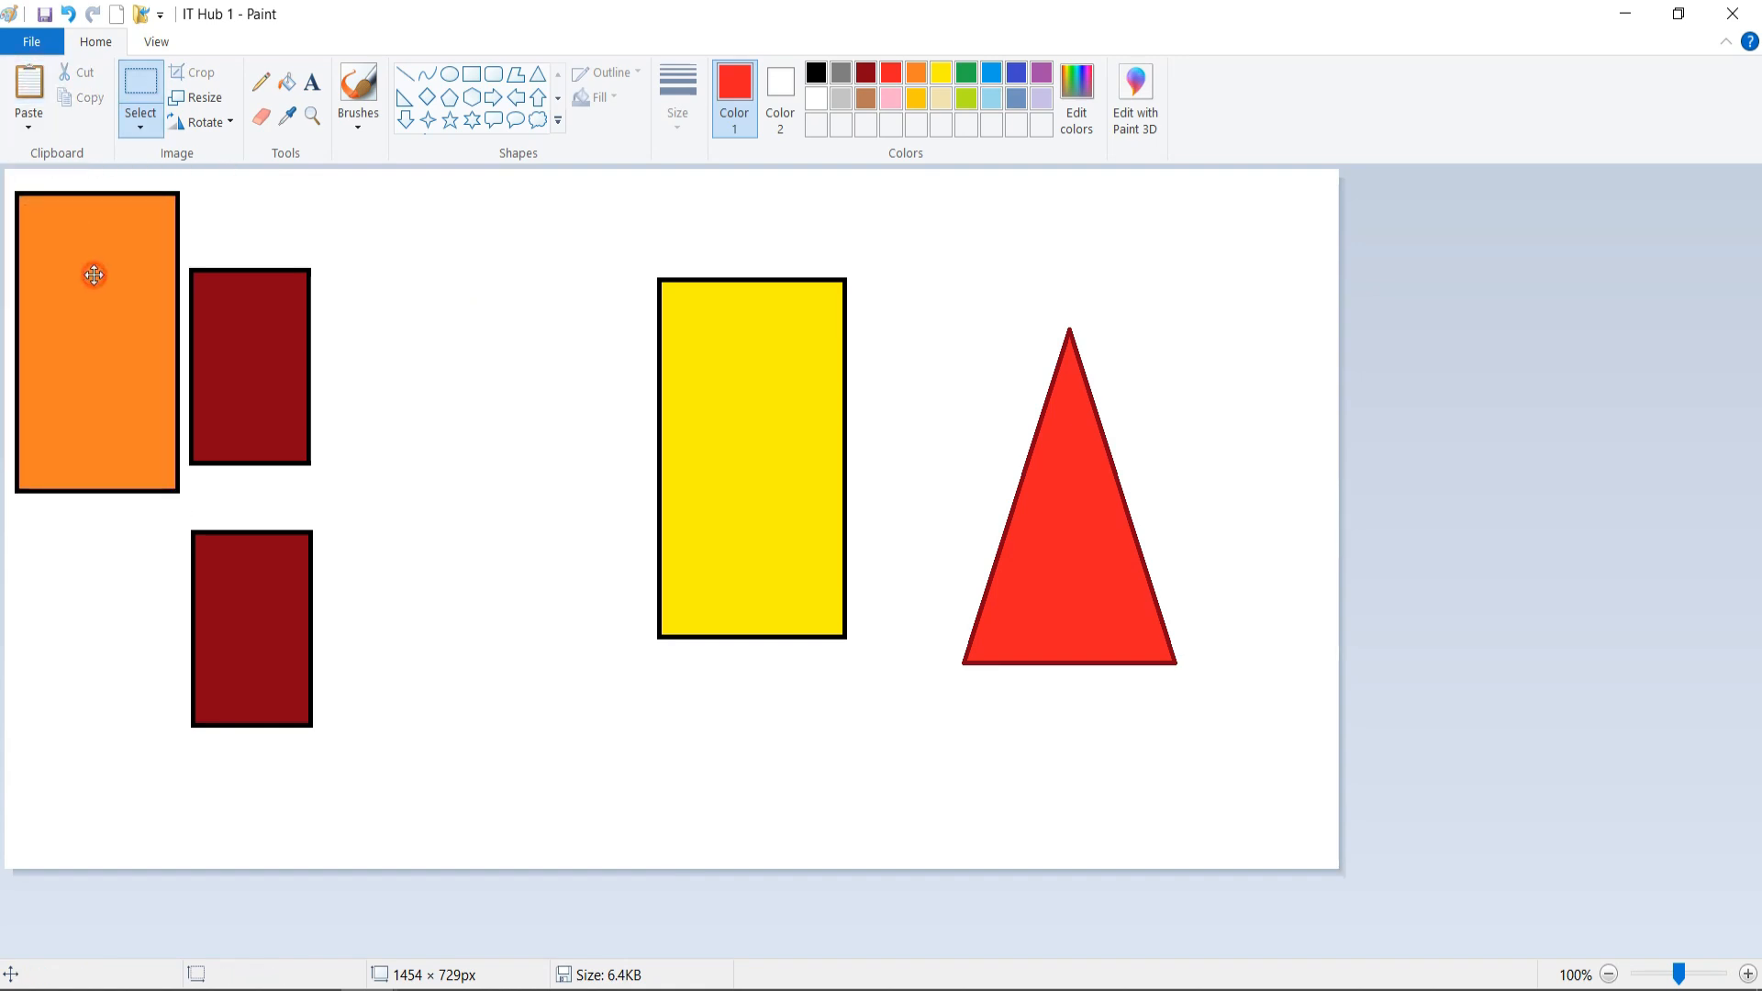
drag(90, 272, 440, 582)
drag(651, 621, 490, 621)
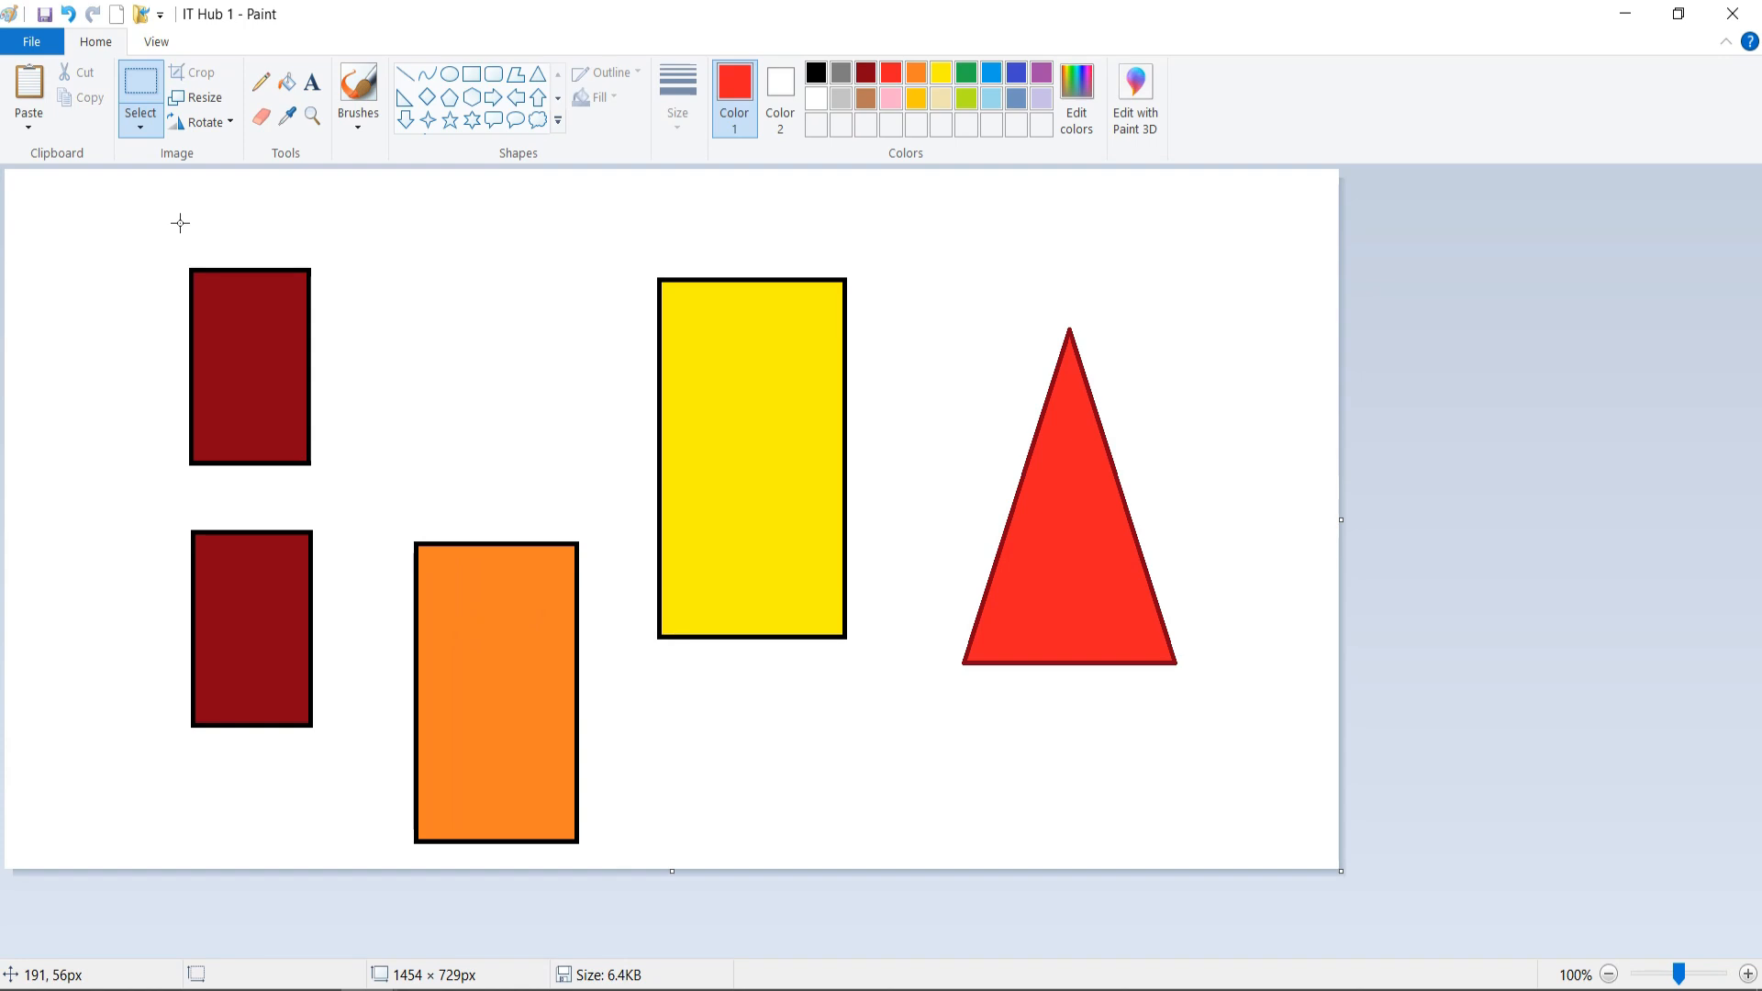
- Paste four more copies of the orange rectangle, spread around and over the yellow rectangle and the red triangle, and deselect
key(ctrl+v)
drag(117, 267, 874, 710)
key(ctrl+v)
drag(115, 312, 538, 352)
key(ctrl+v)
drag(115, 283, 1091, 289)
key(ctrl+v)
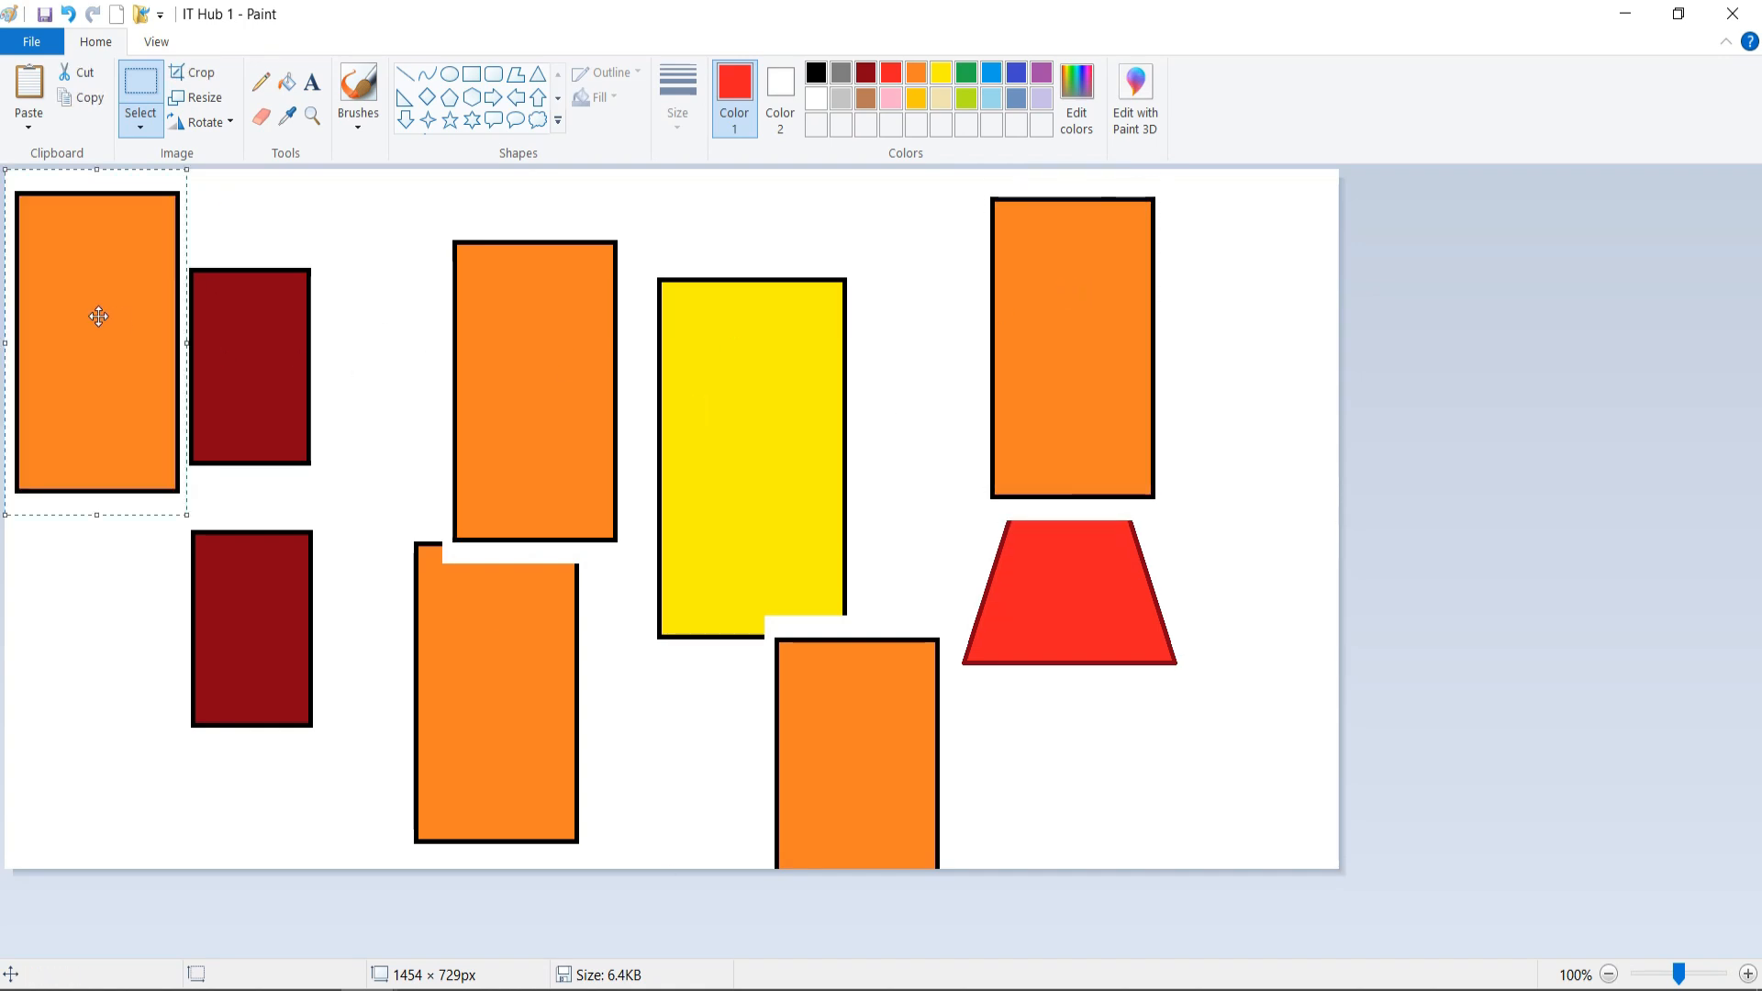
drag(95, 311, 995, 486)
click(690, 386)
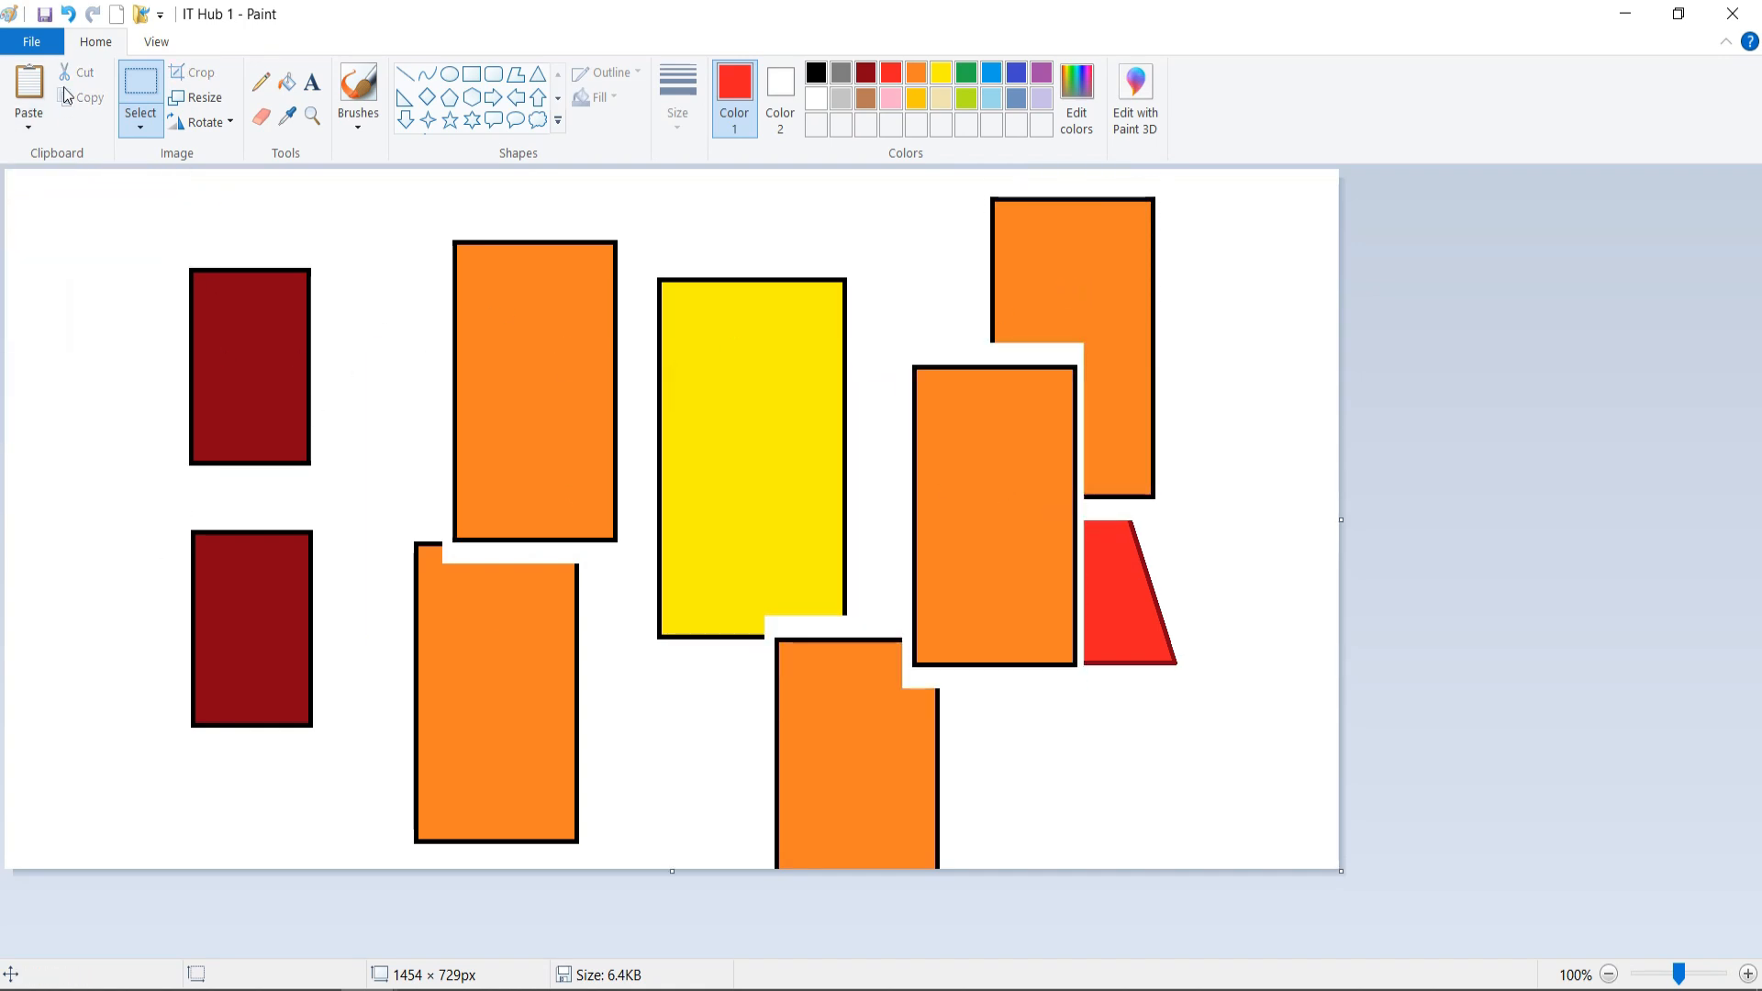
- Clear the canvas by deleting a large rectangular selection over the shapes and another over the leftover orange strip
click(140, 87)
drag(114, 210, 1199, 951)
key(Delete)
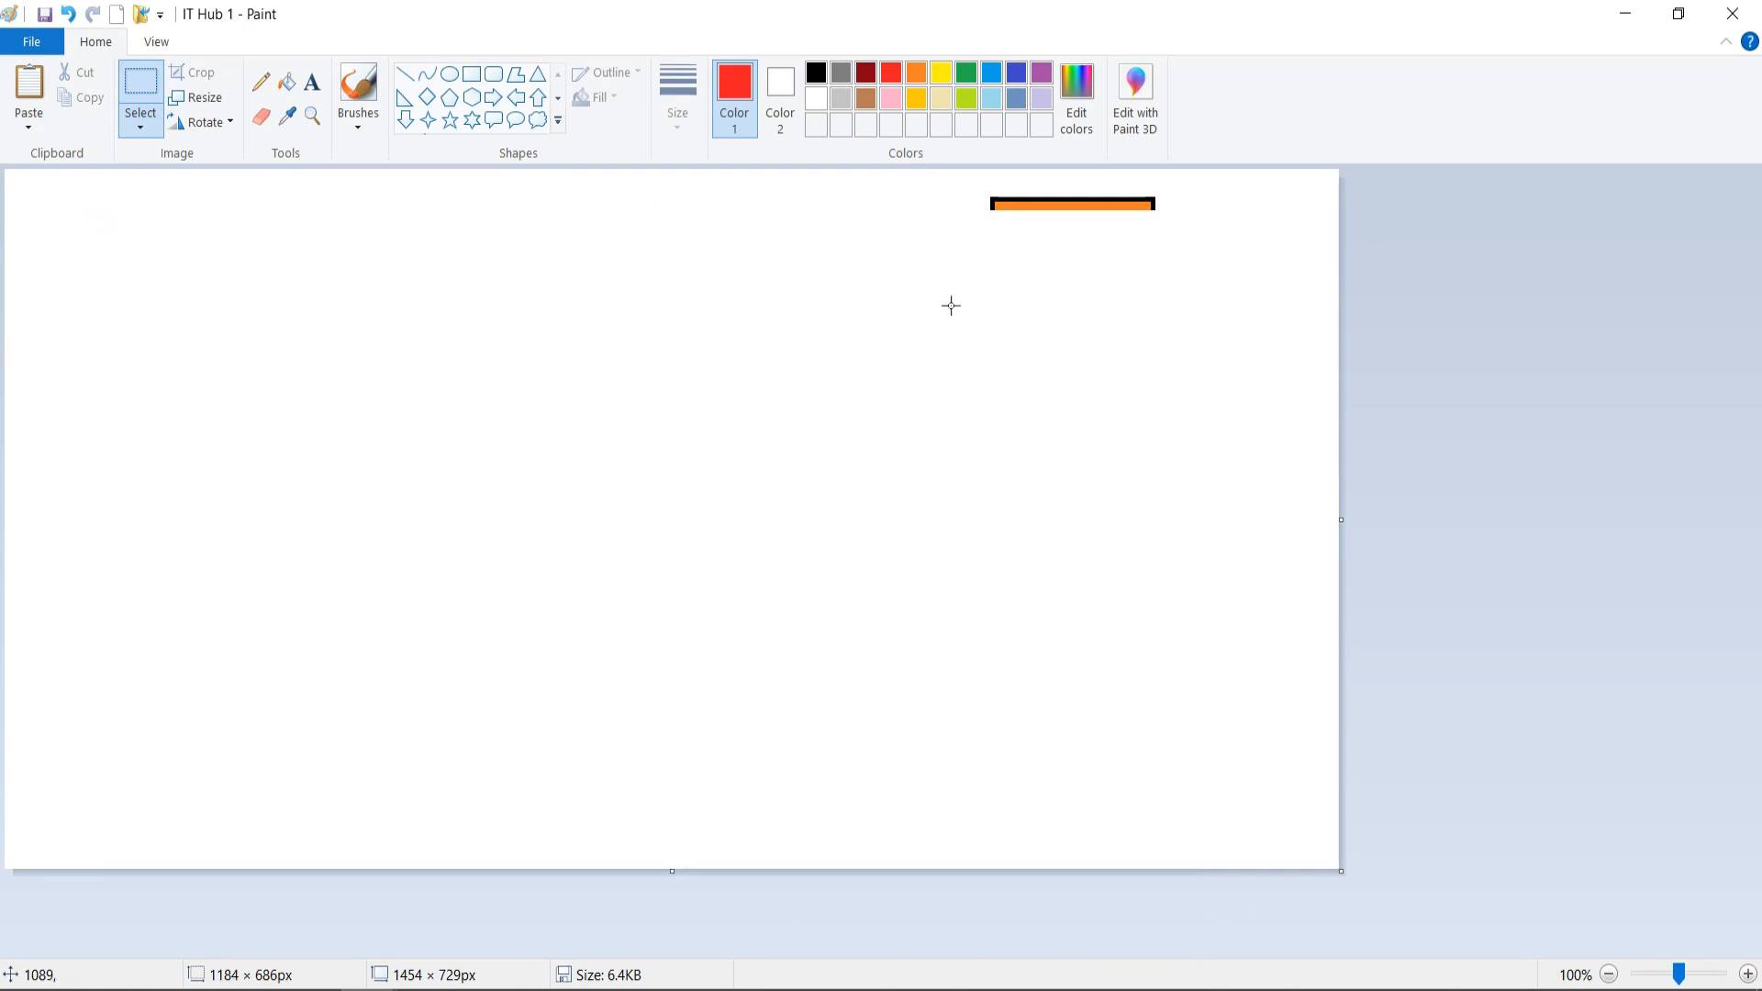
drag(962, 179, 1280, 318)
key(Delete)
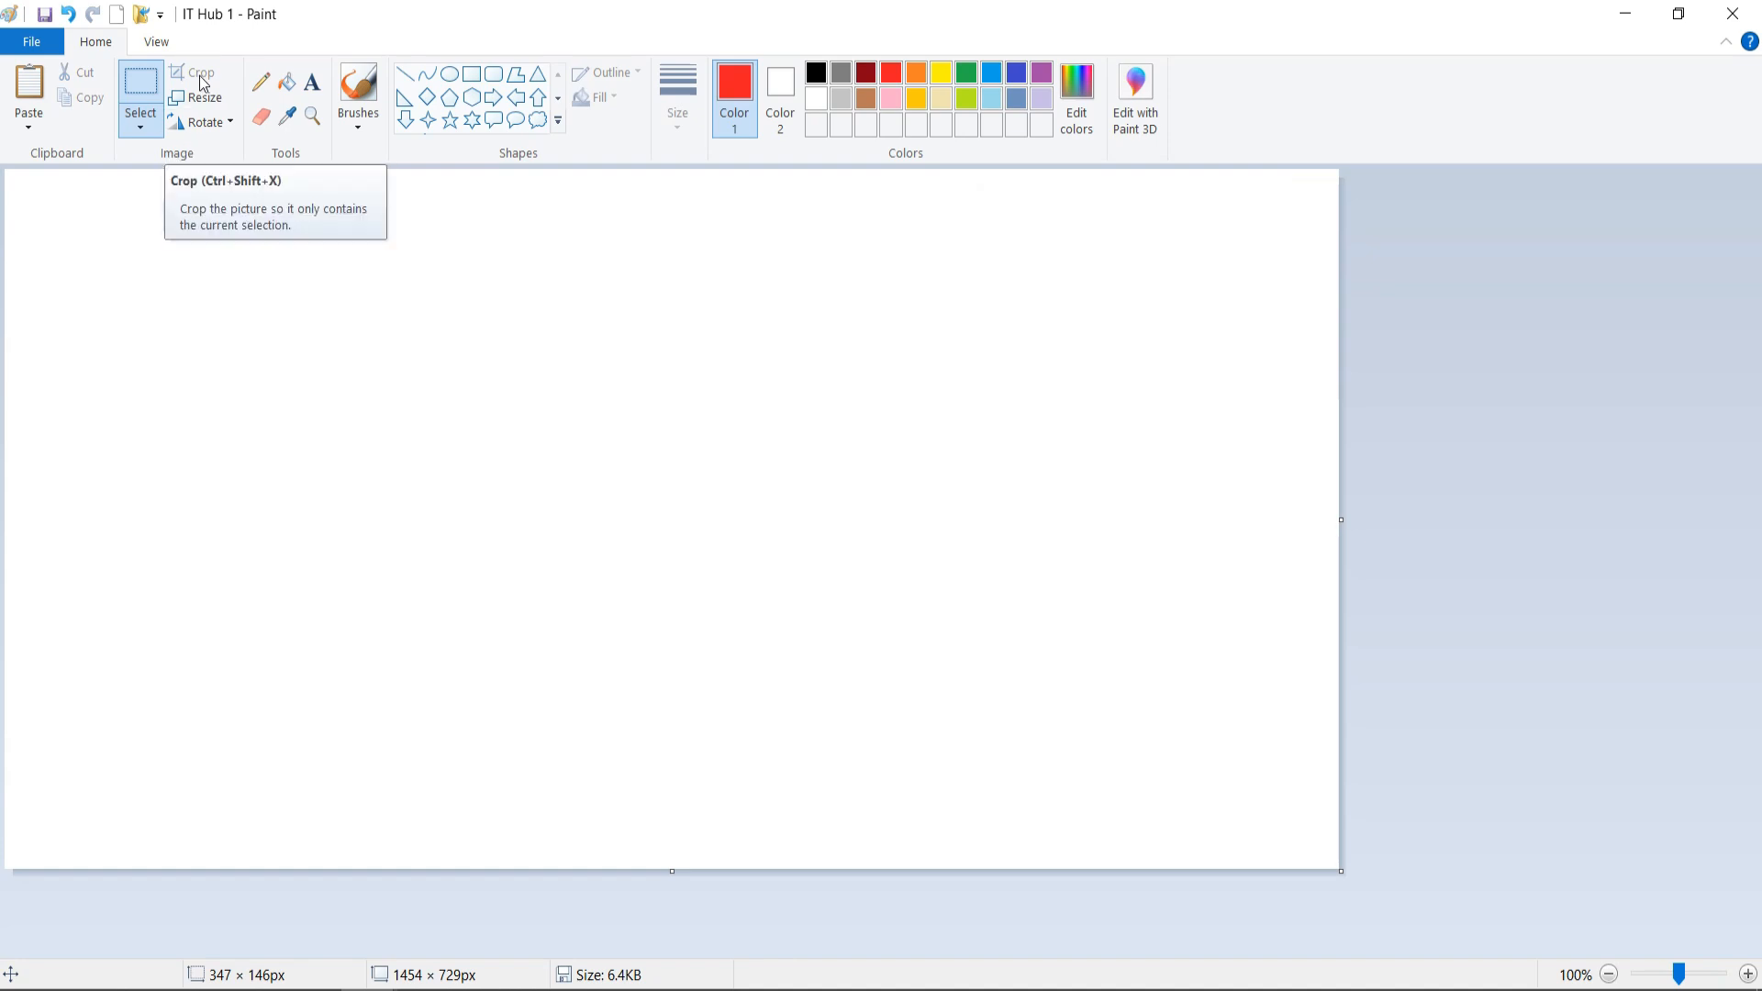
- Draw a red-outlined rectangle slightly left of the middle of the empty canvas
click(474, 82)
drag(356, 297, 584, 554)
click(676, 247)
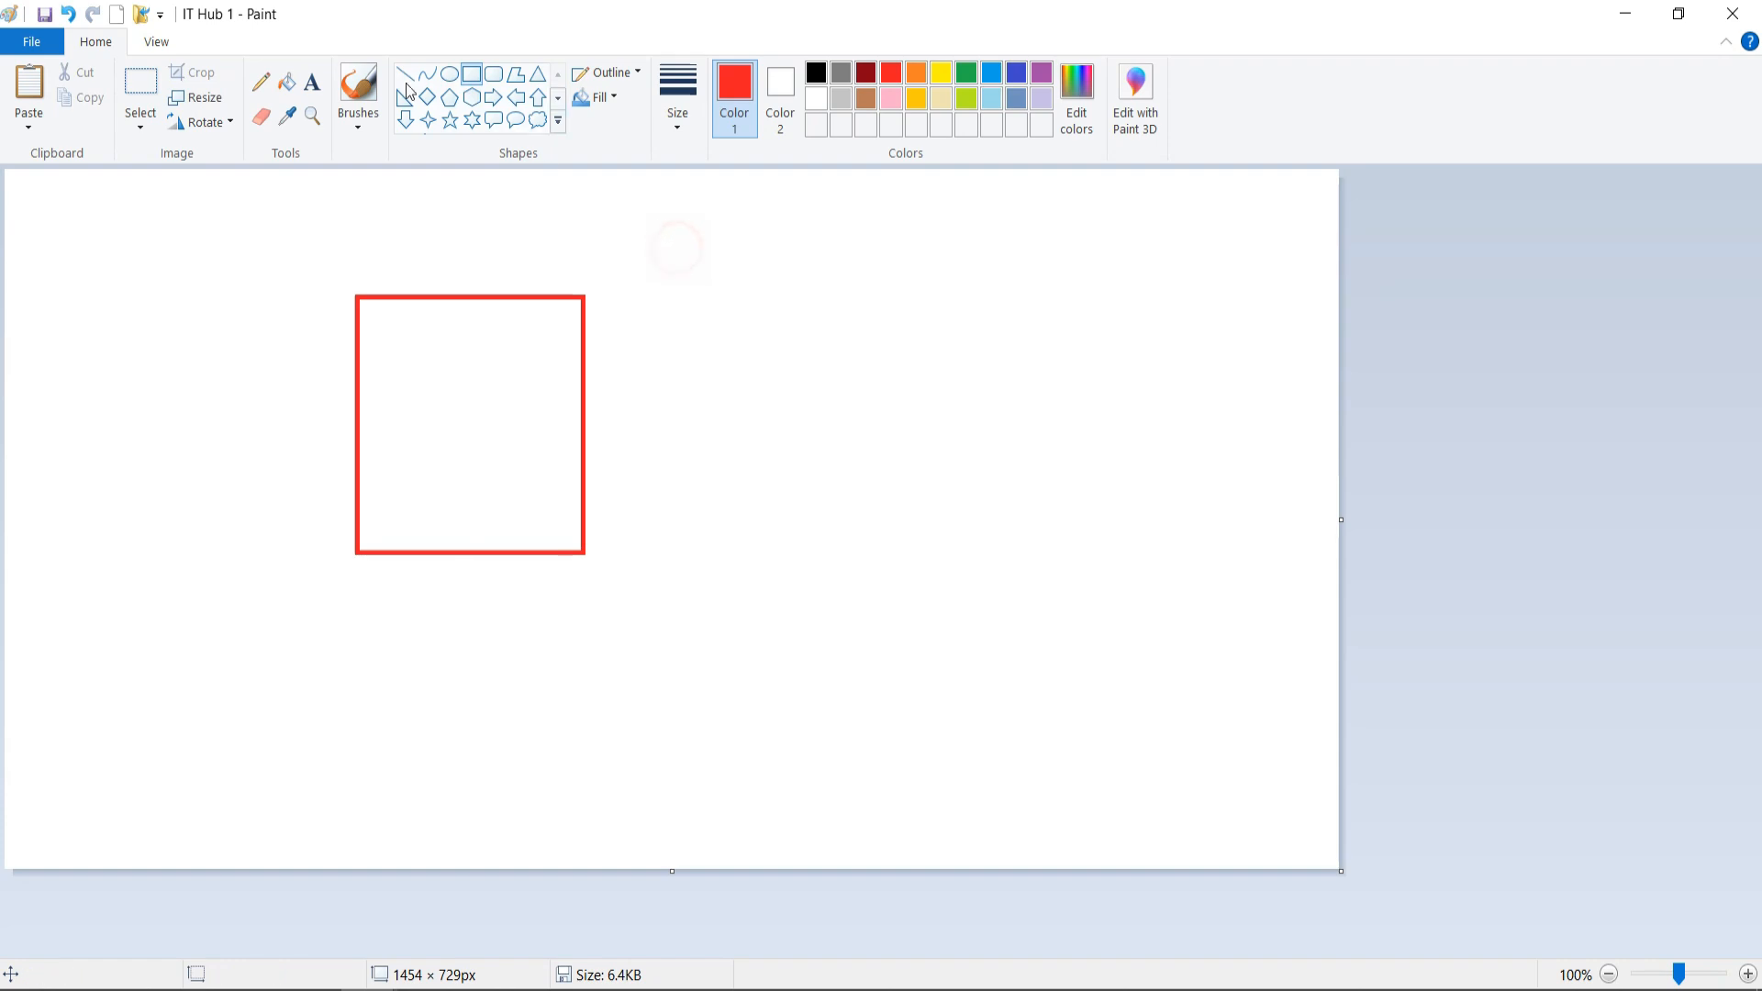
- Fill the red-outlined rectangle with yellow, try the same fill on the canvas background, and undo the background fill
click(287, 82)
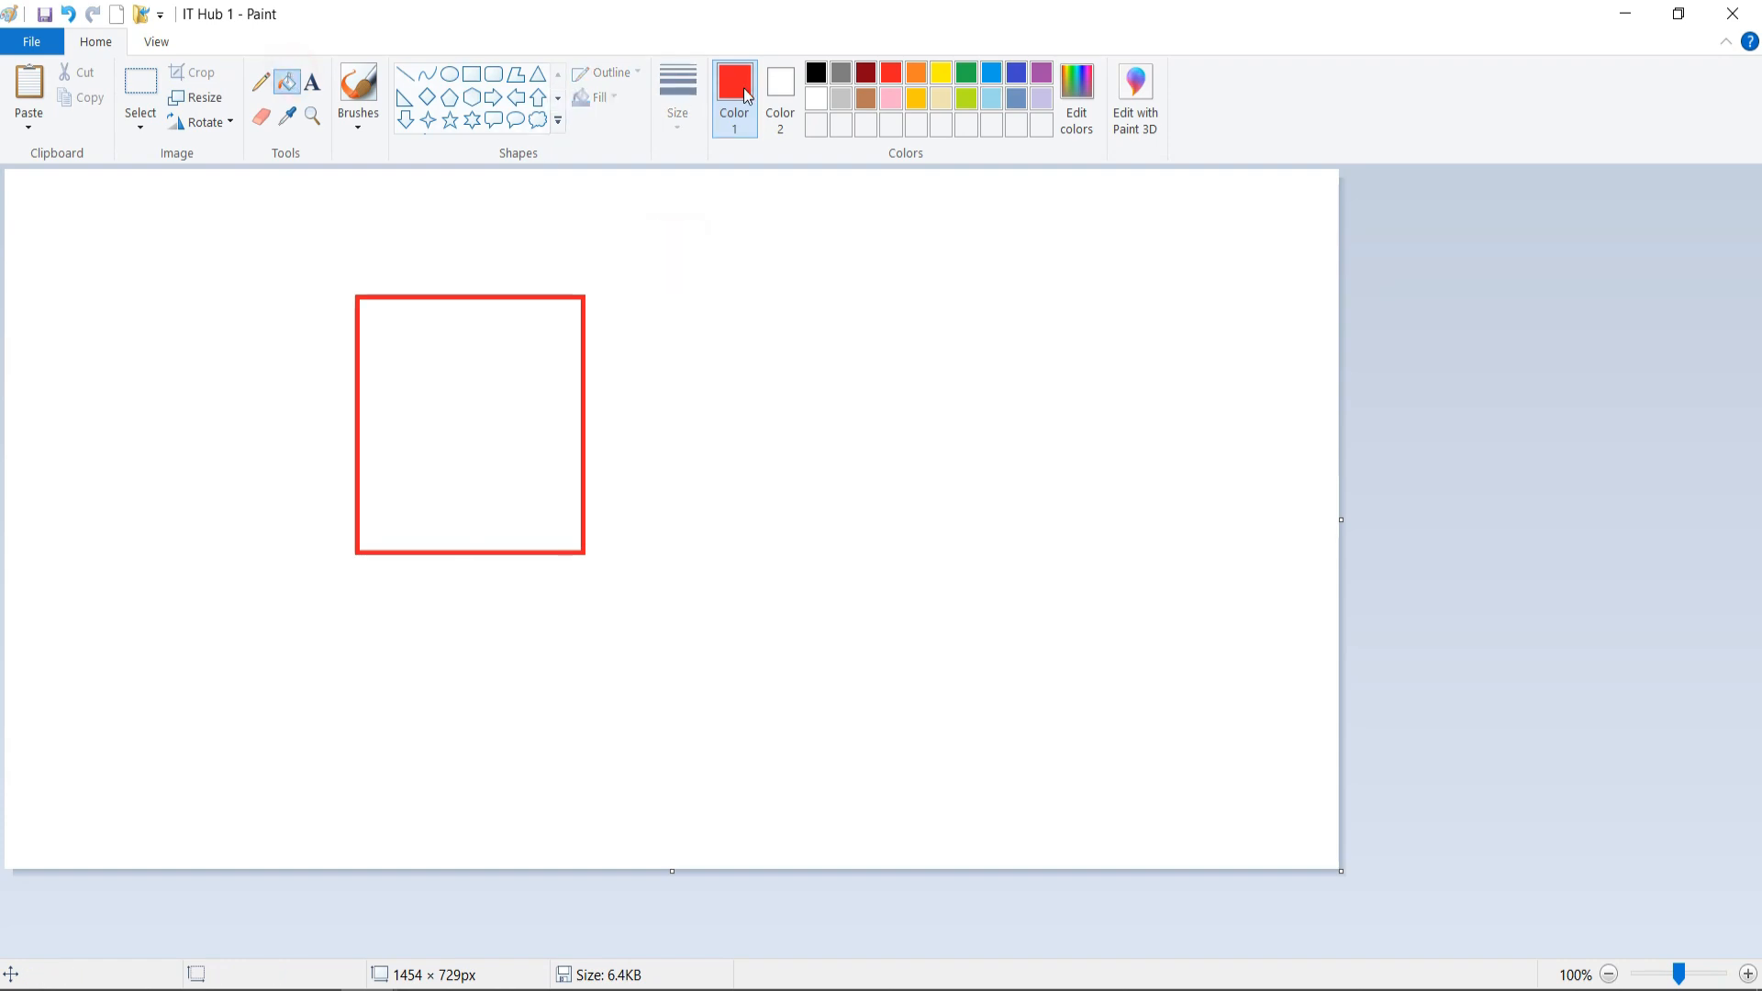
click(941, 73)
click(429, 463)
click(663, 346)
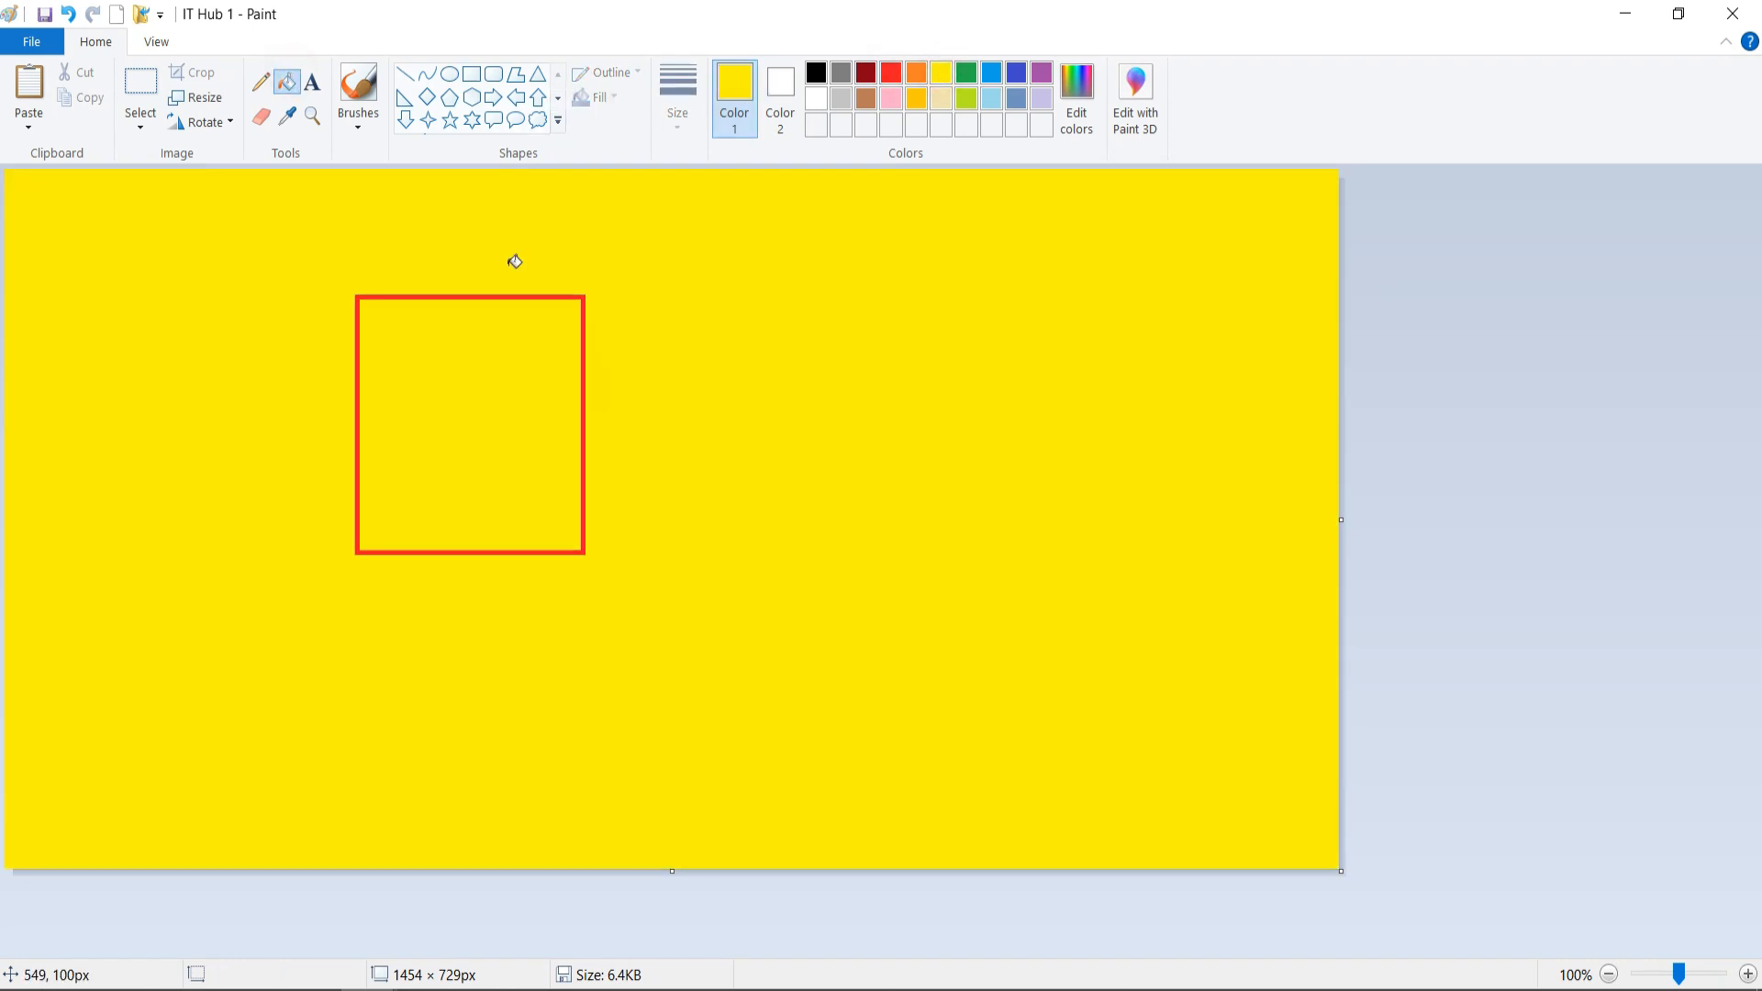
key(ctrl+z)
- Crop the picture to a rectangular selection of about 293 × 338 px around the yellow rectangle and undo the crop
click(140, 84)
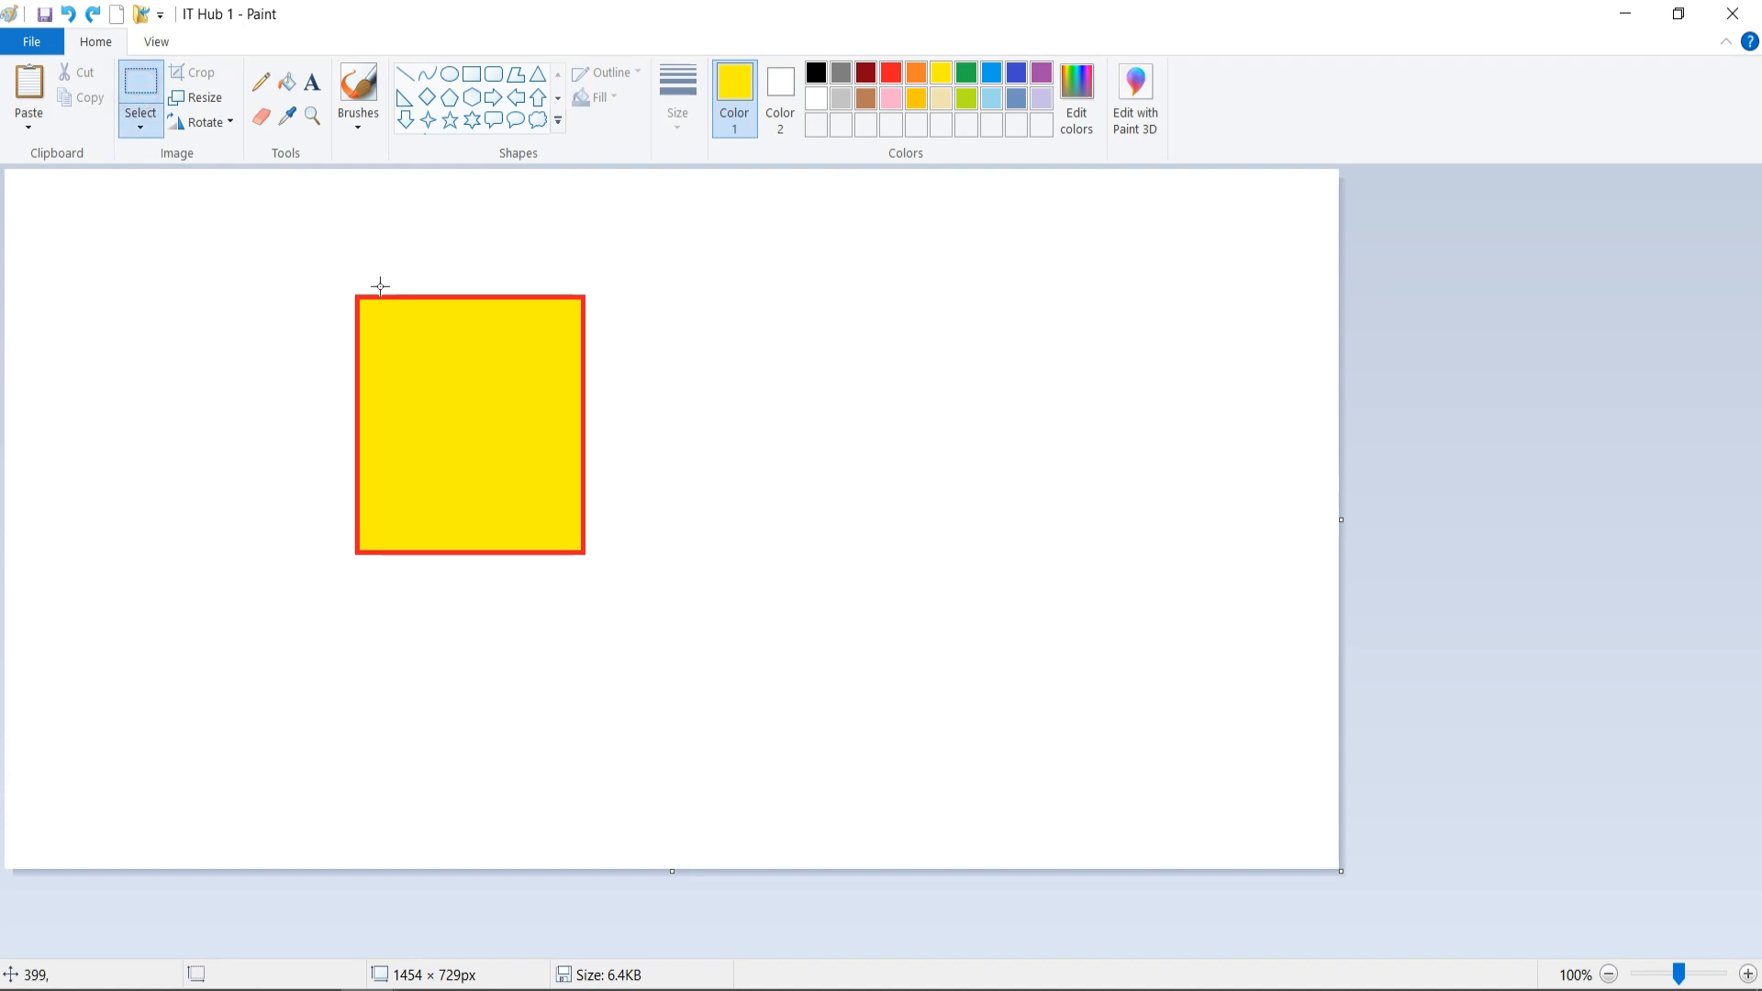
drag(332, 277, 601, 602)
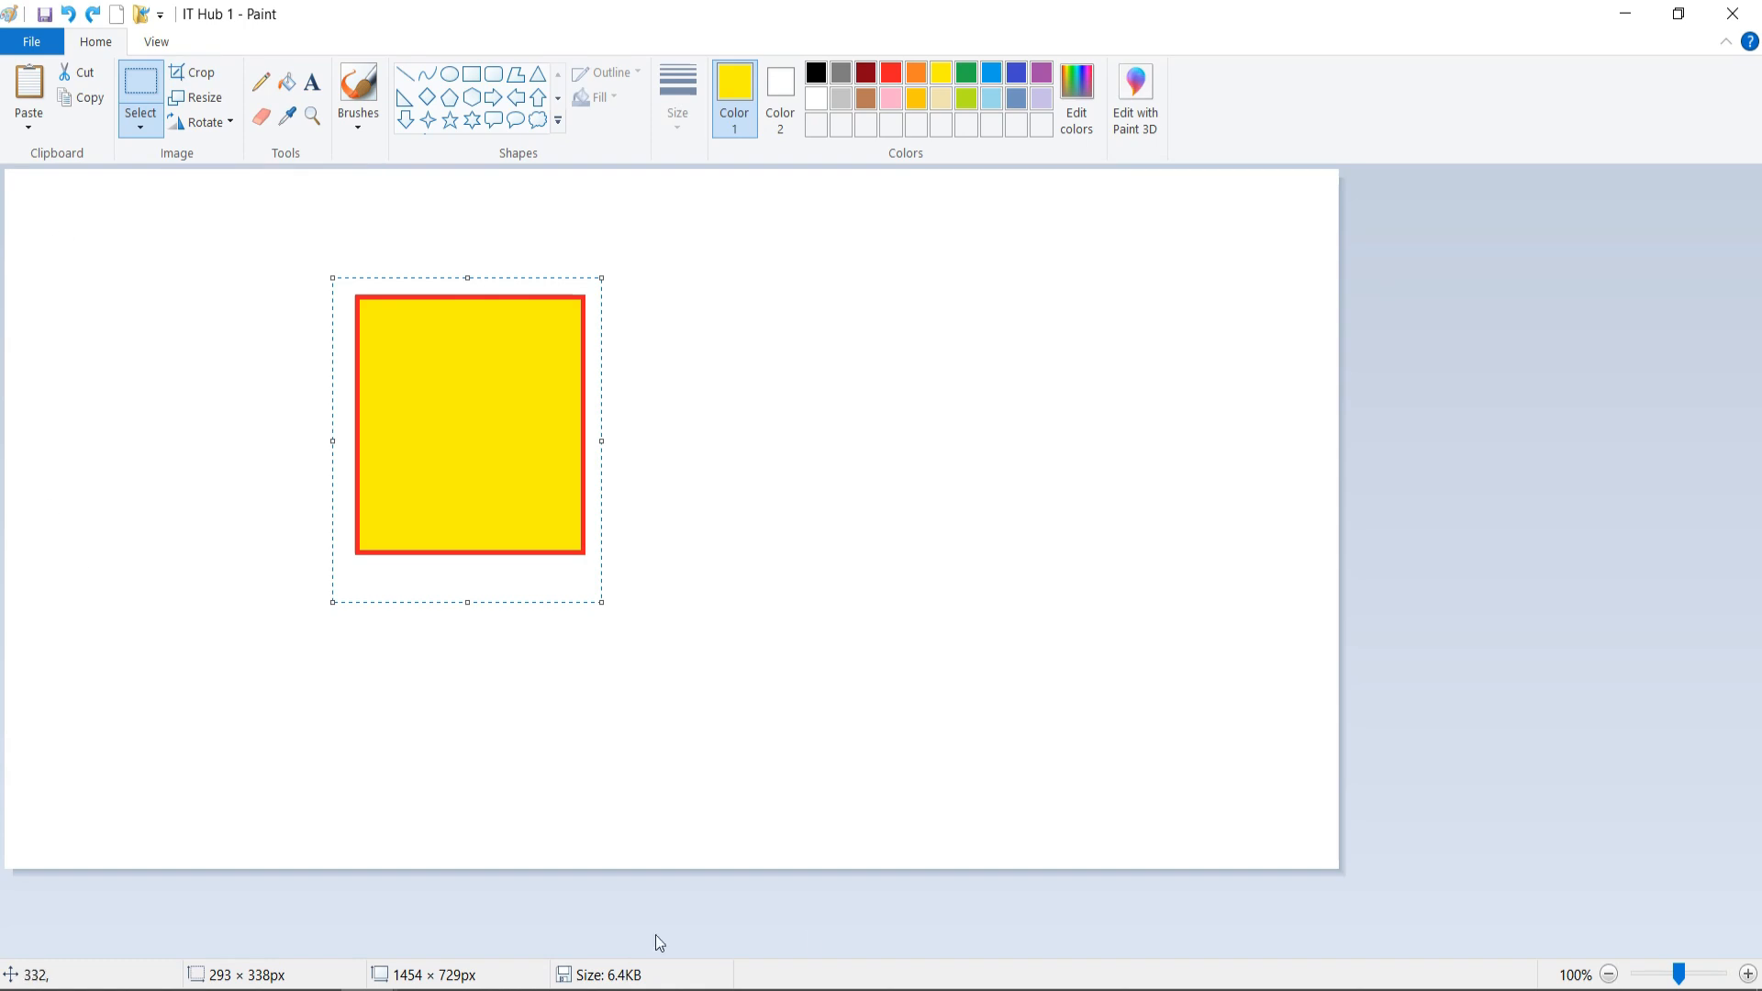
click(193, 73)
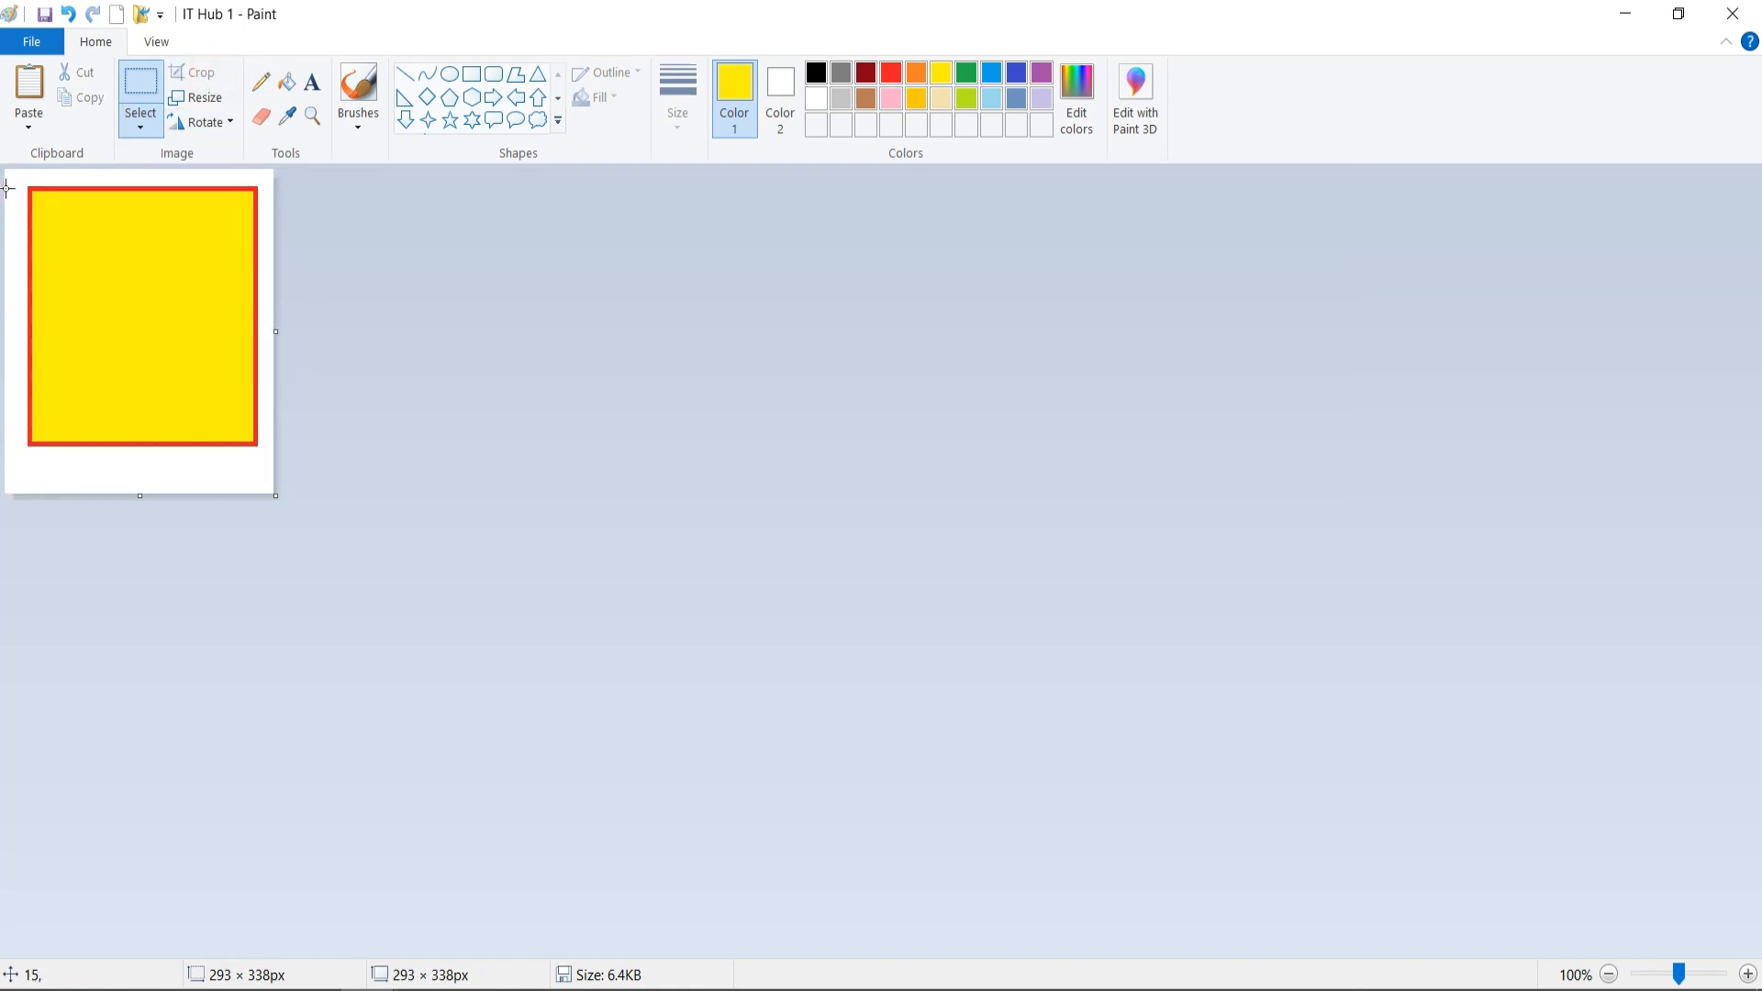
key(ctrl+z)
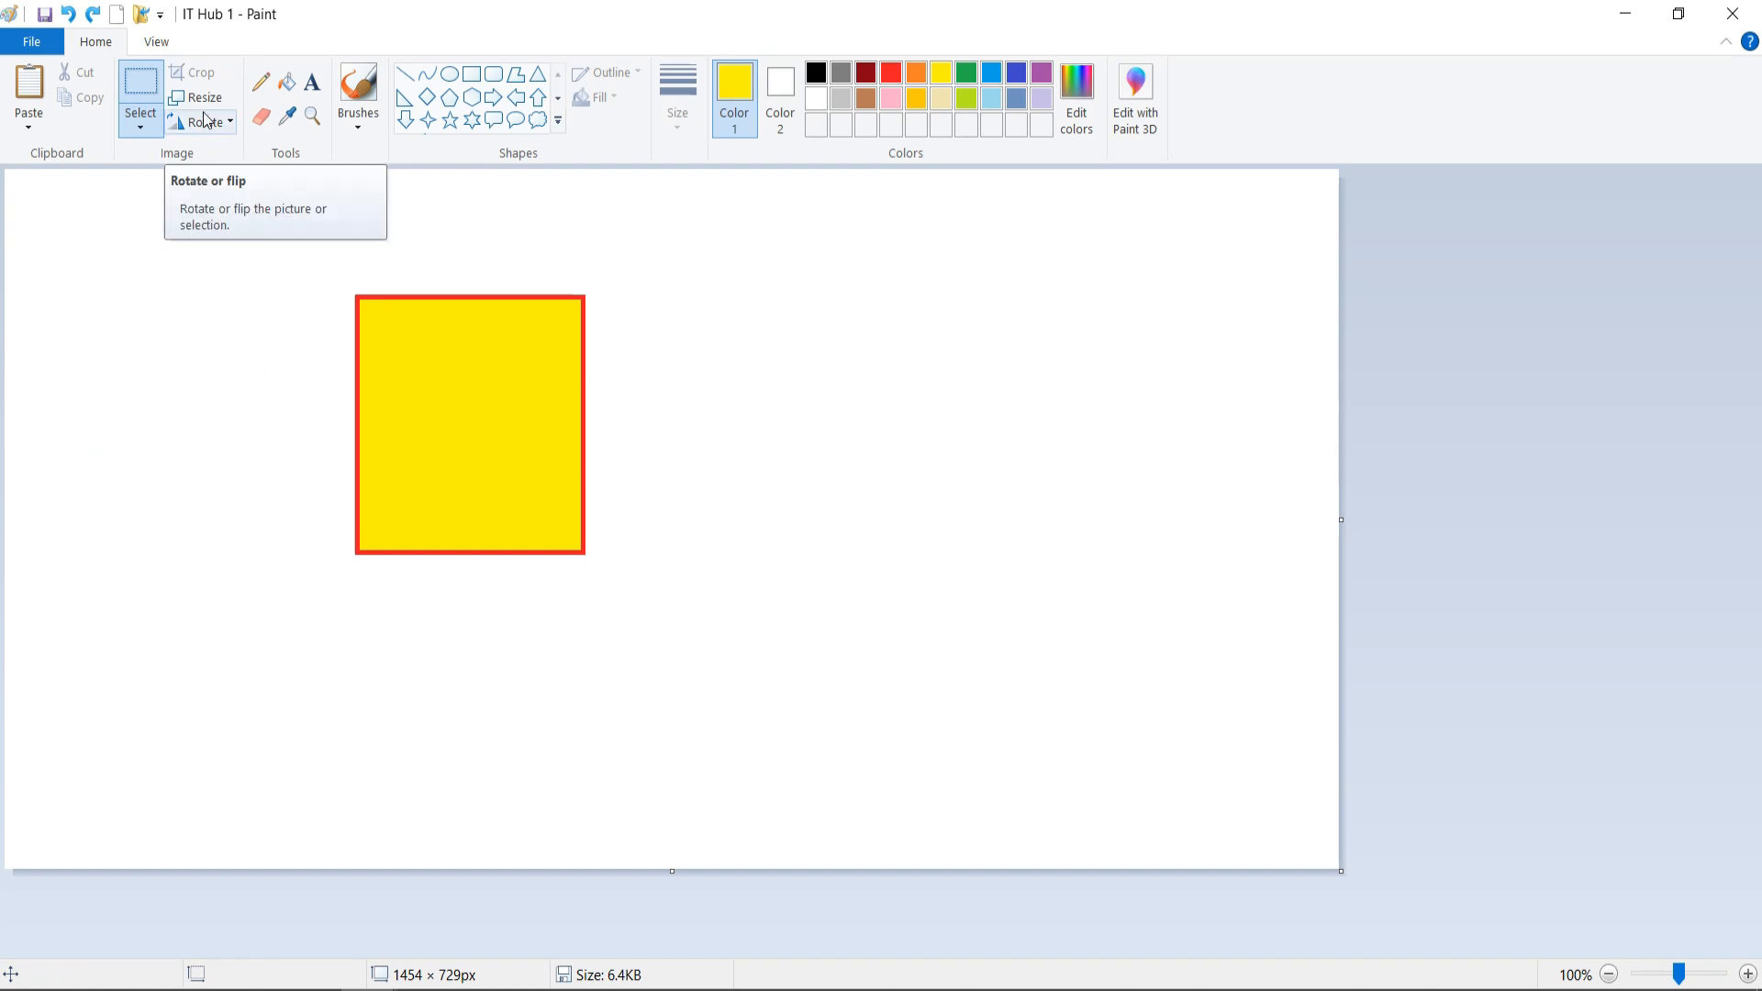
- Move the yellow rectangle to the right and slightly down using a rectangular selection of about 346 × 360 px, and deselect it
click(142, 129)
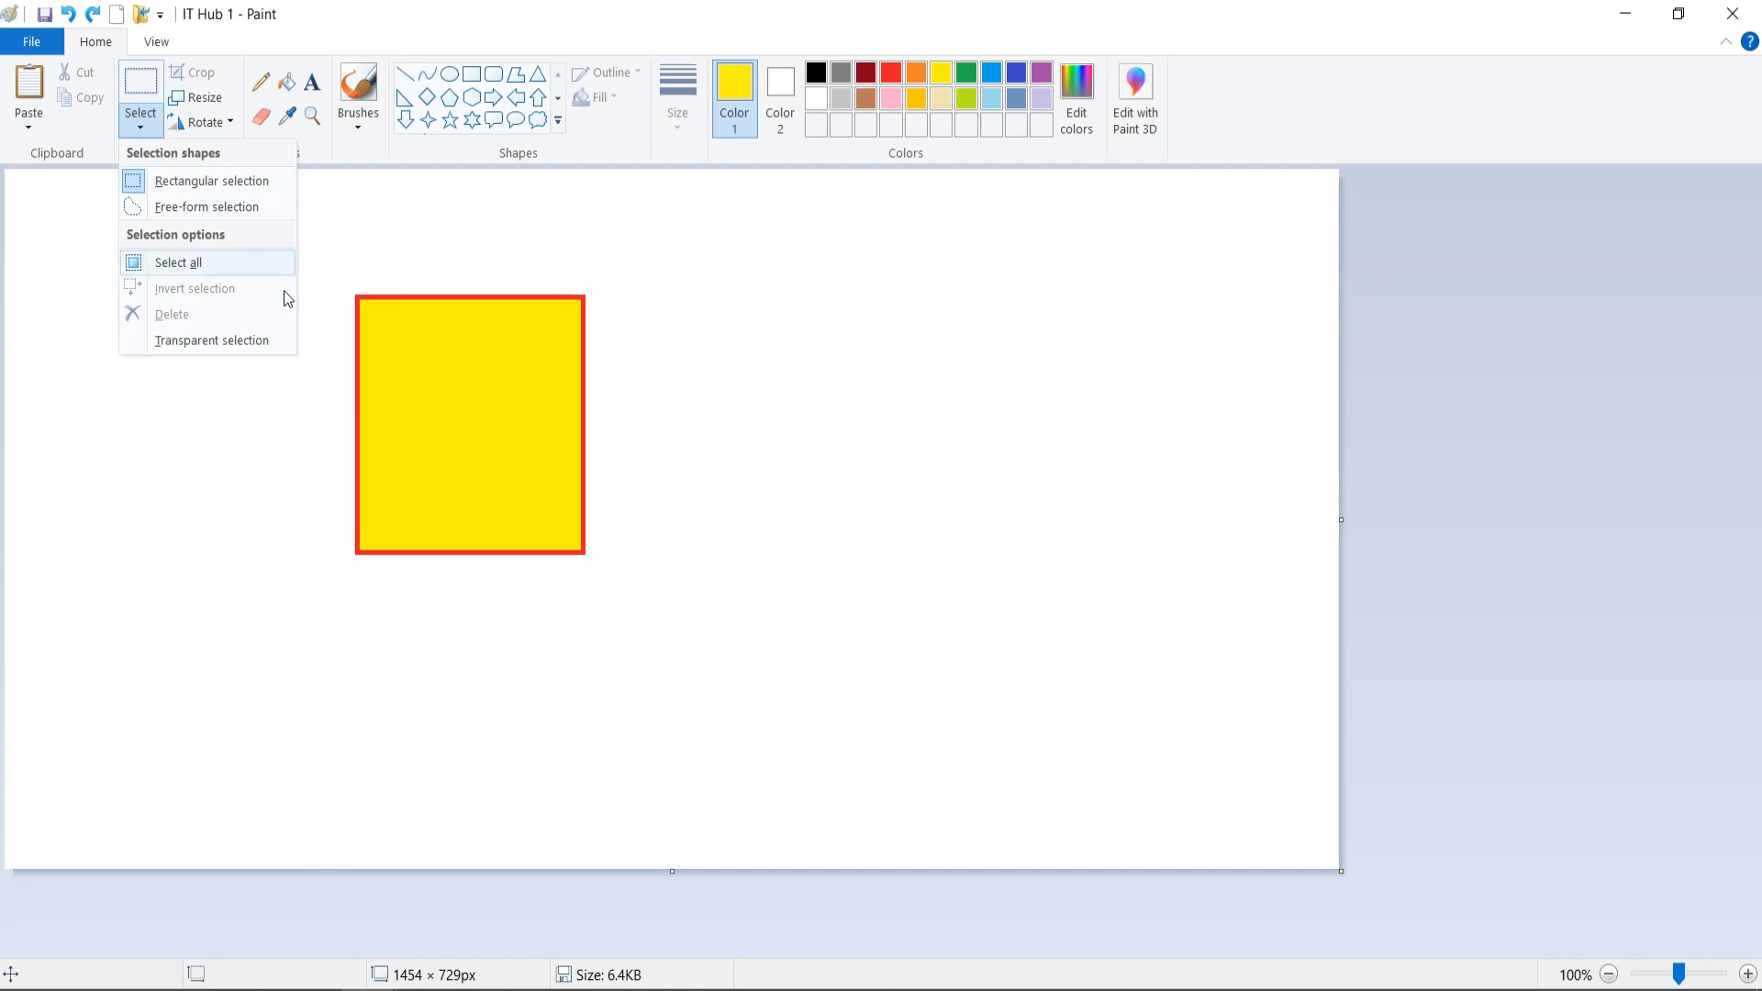
click(289, 358)
drag(322, 267, 645, 610)
drag(487, 367, 722, 414)
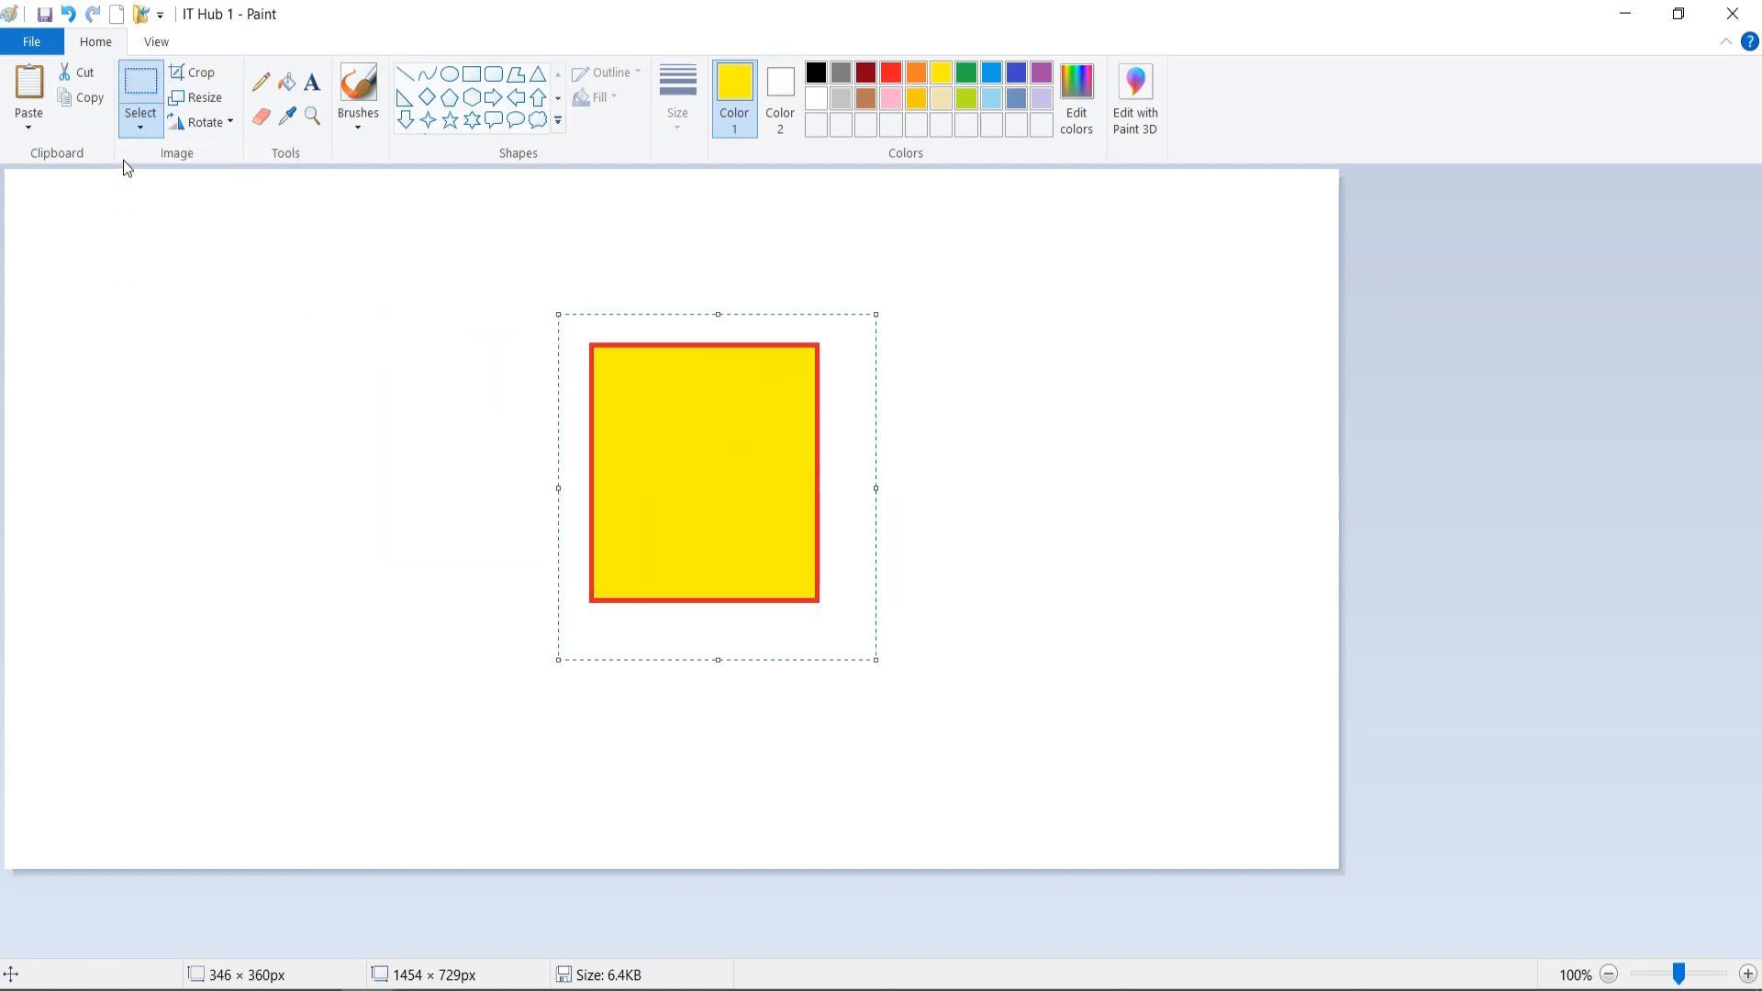
click(150, 117)
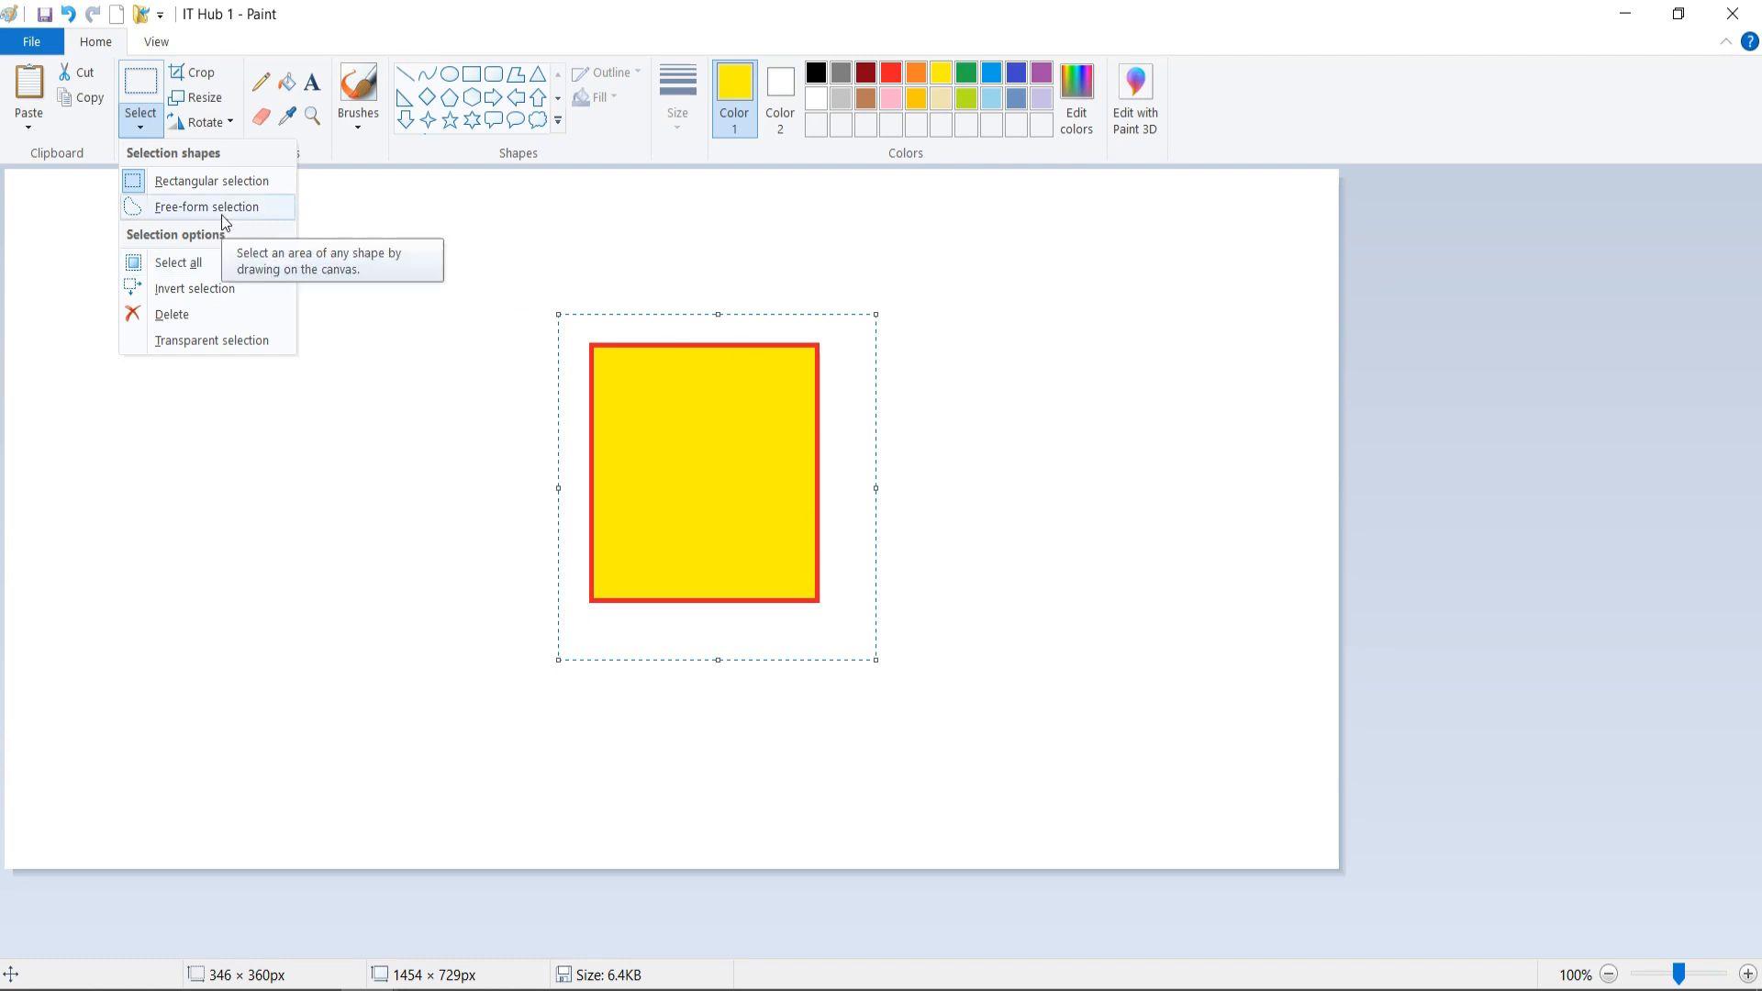
click(428, 386)
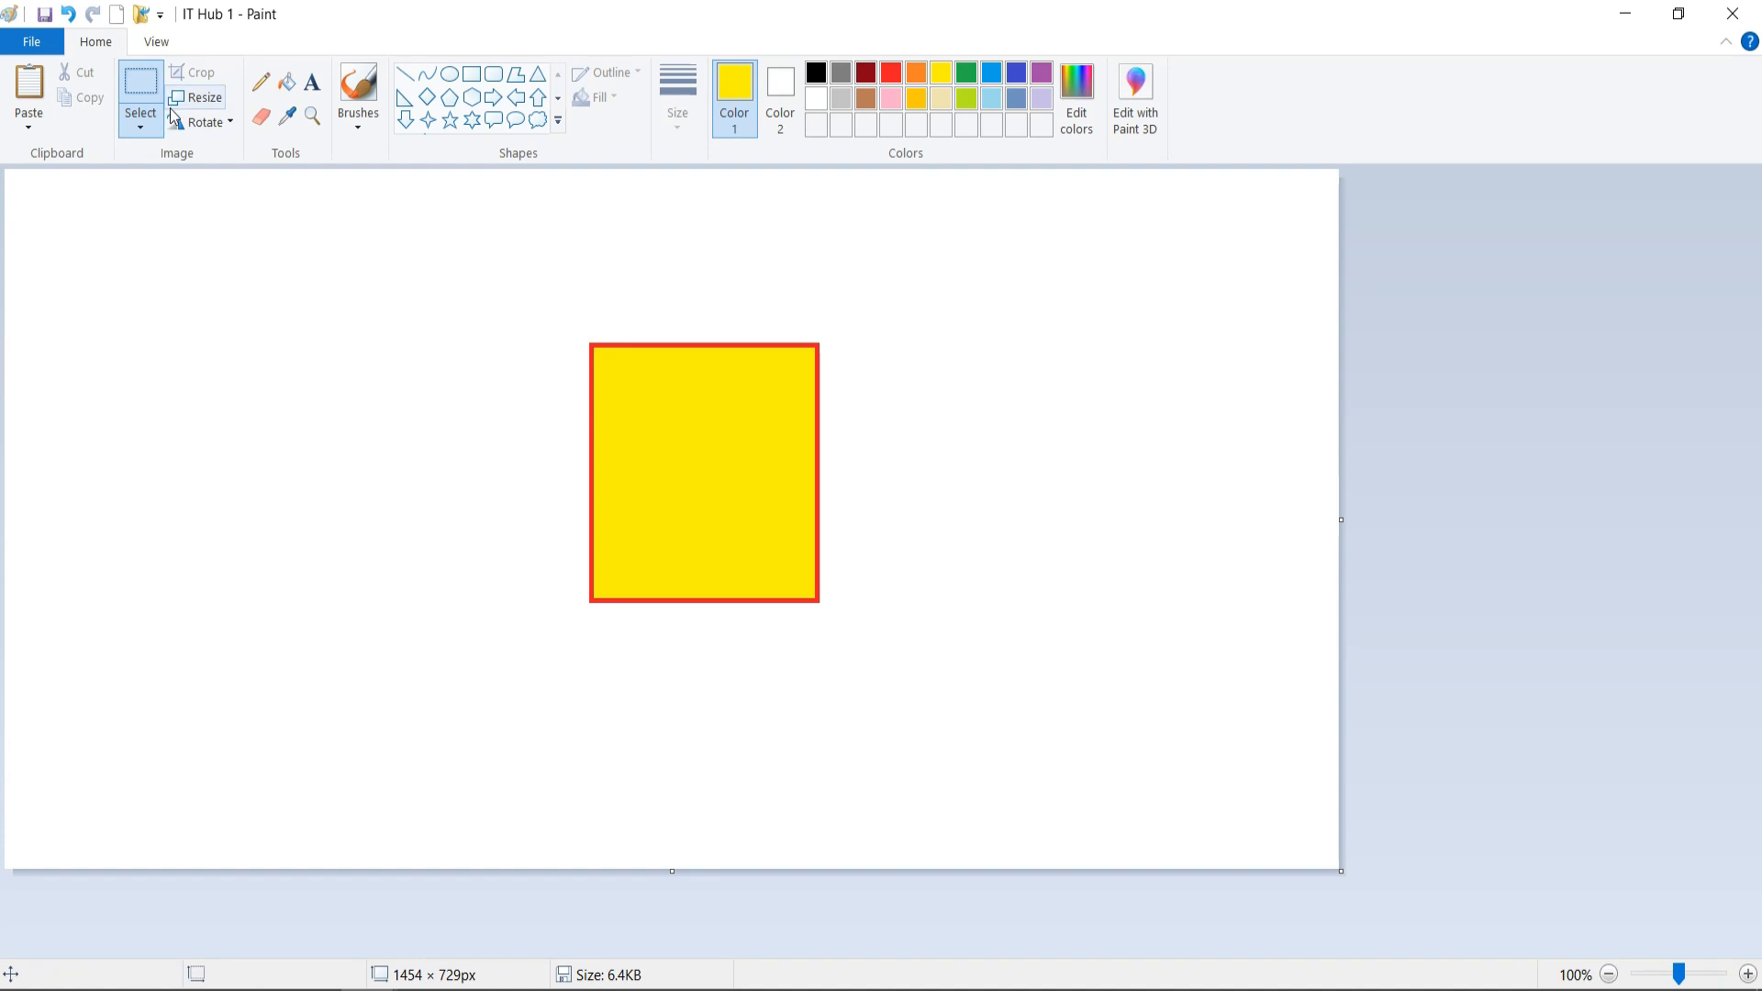
- Cut off the upper part of the yellow rectangle with a free-form selection, move it up and left, and undo the move
click(140, 127)
click(179, 209)
mouse_move(590, 328)
mouse_down()
mouse_move(591, 412)
mouse_move(638, 433)
mouse_move(816, 441)
mouse_move(852, 405)
mouse_move(859, 332)
mouse_move(819, 299)
mouse_move(683, 287)
mouse_move(585, 329)
mouse_up()
drag(726, 404, 401, 361)
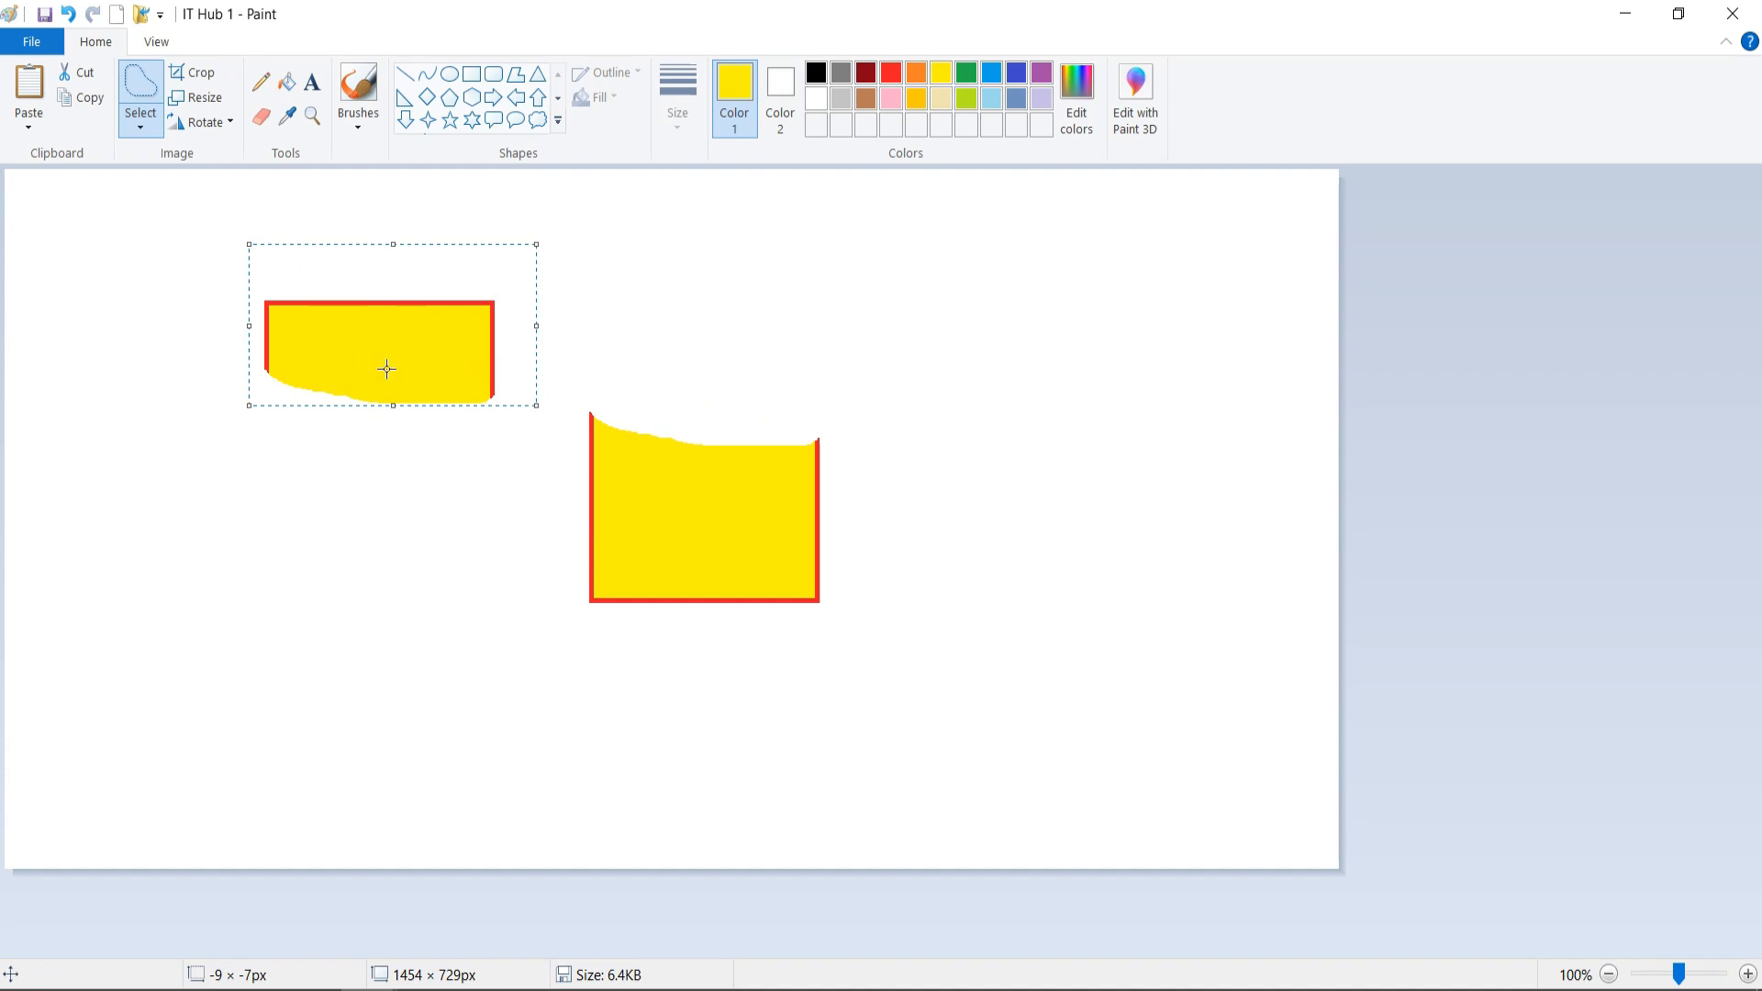
key(ctrl+z)
- Select the whole picture, shift it slightly upward, and deselect after looking at the selection options
click(139, 124)
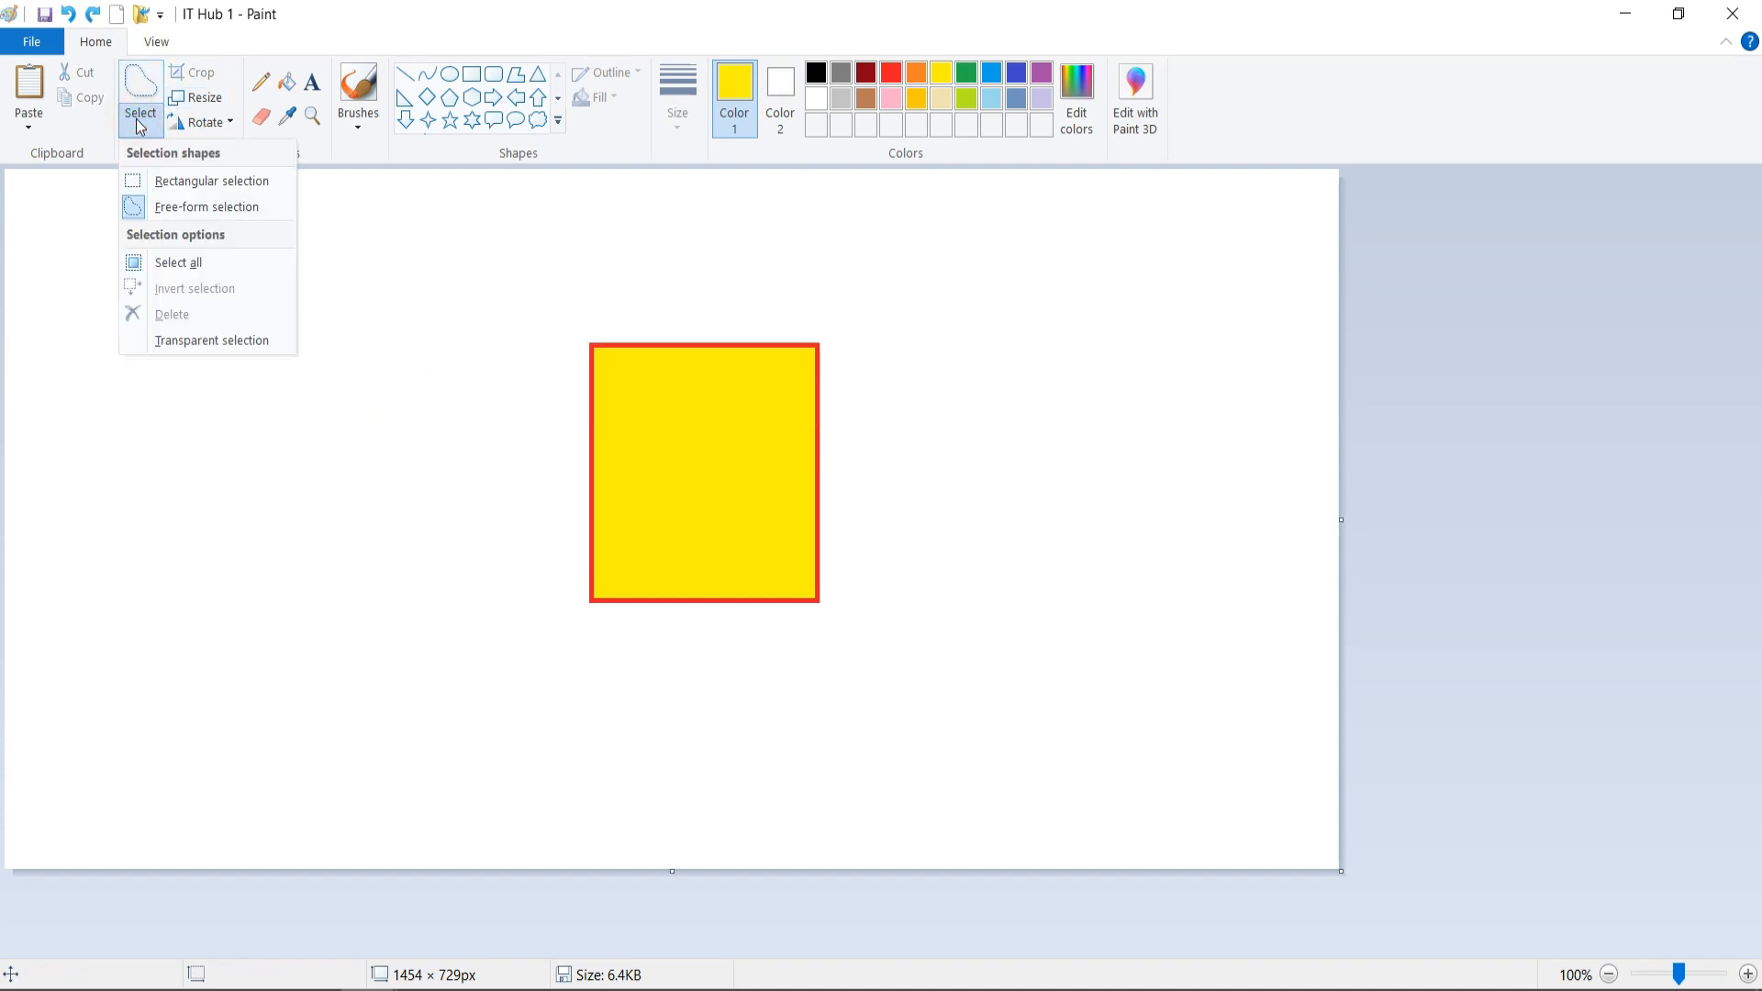
click(175, 263)
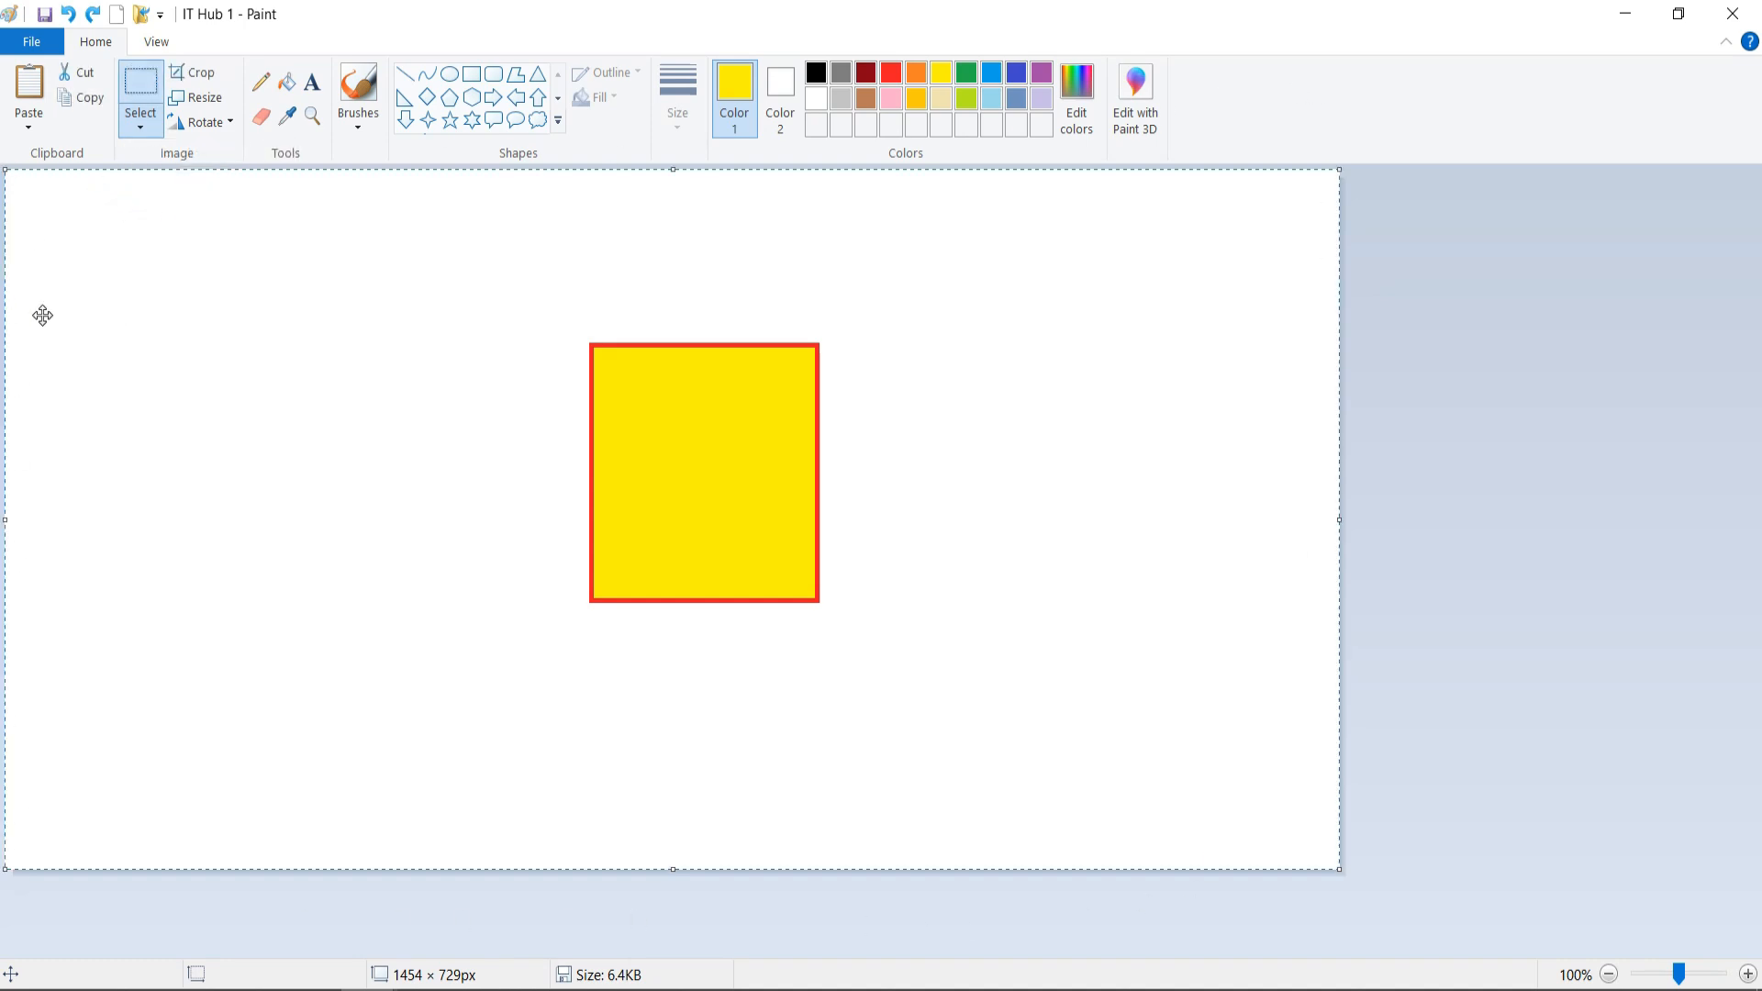
mouse_move(662, 465)
mouse_down()
mouse_move(696, 436)
mouse_move(664, 440)
mouse_up()
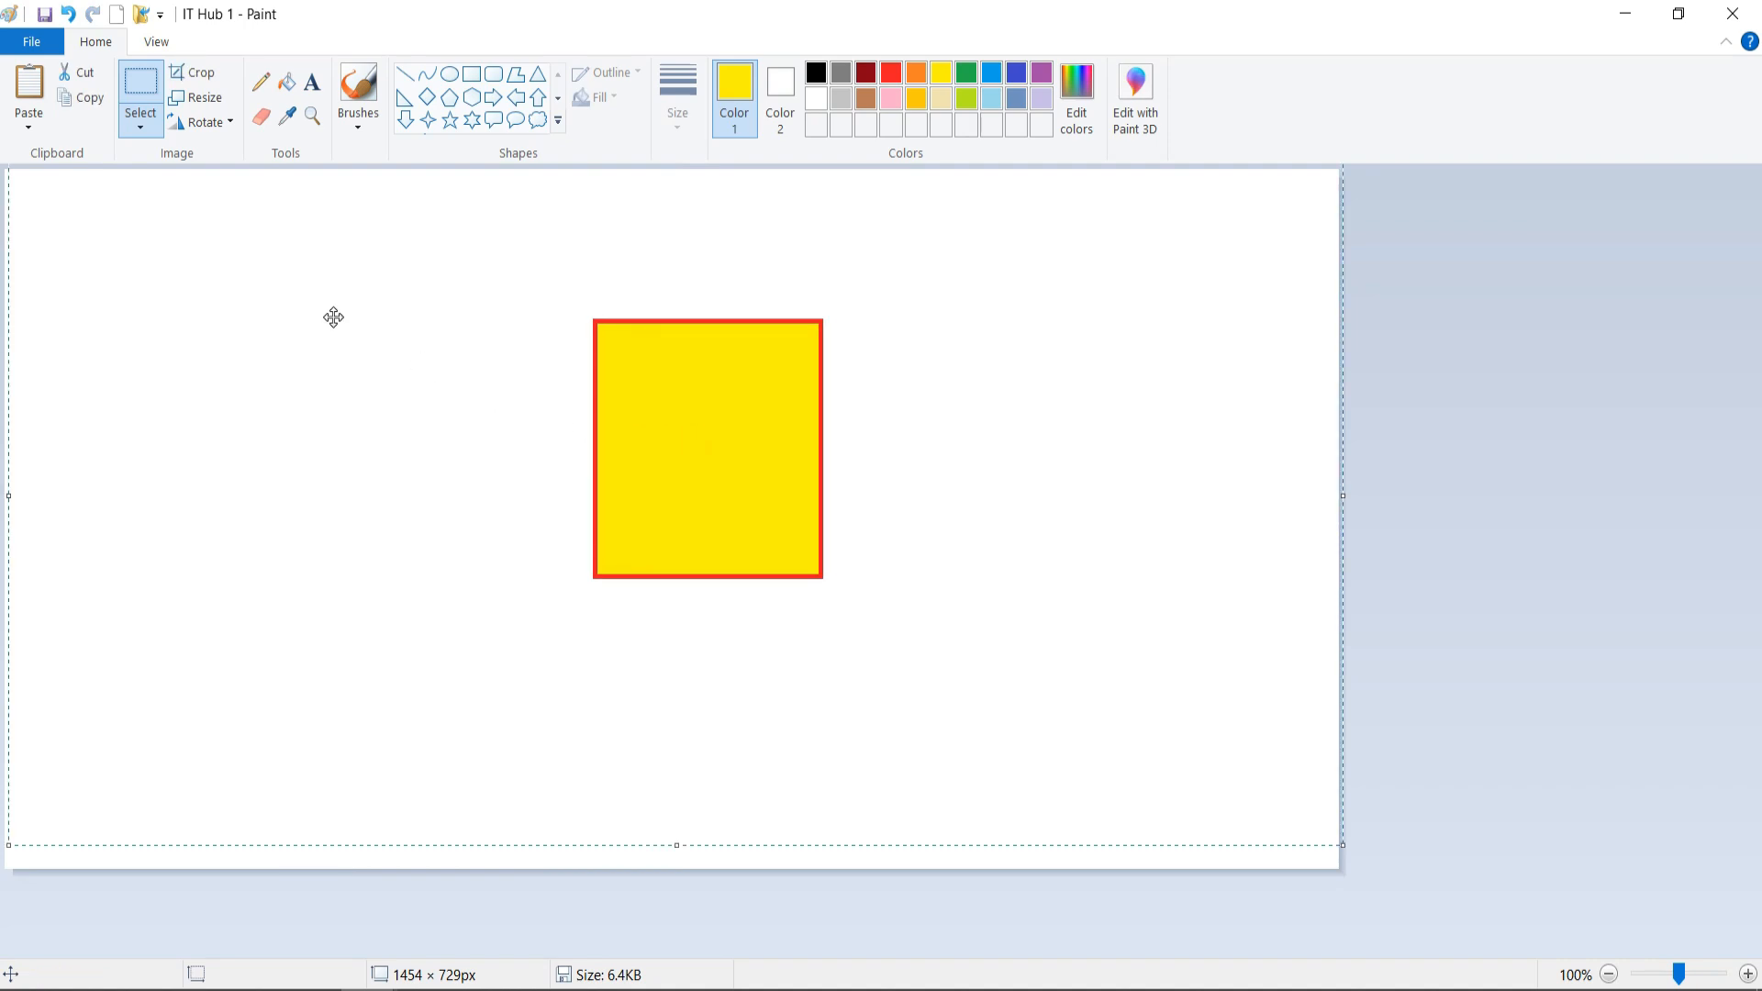
click(351, 330)
click(141, 122)
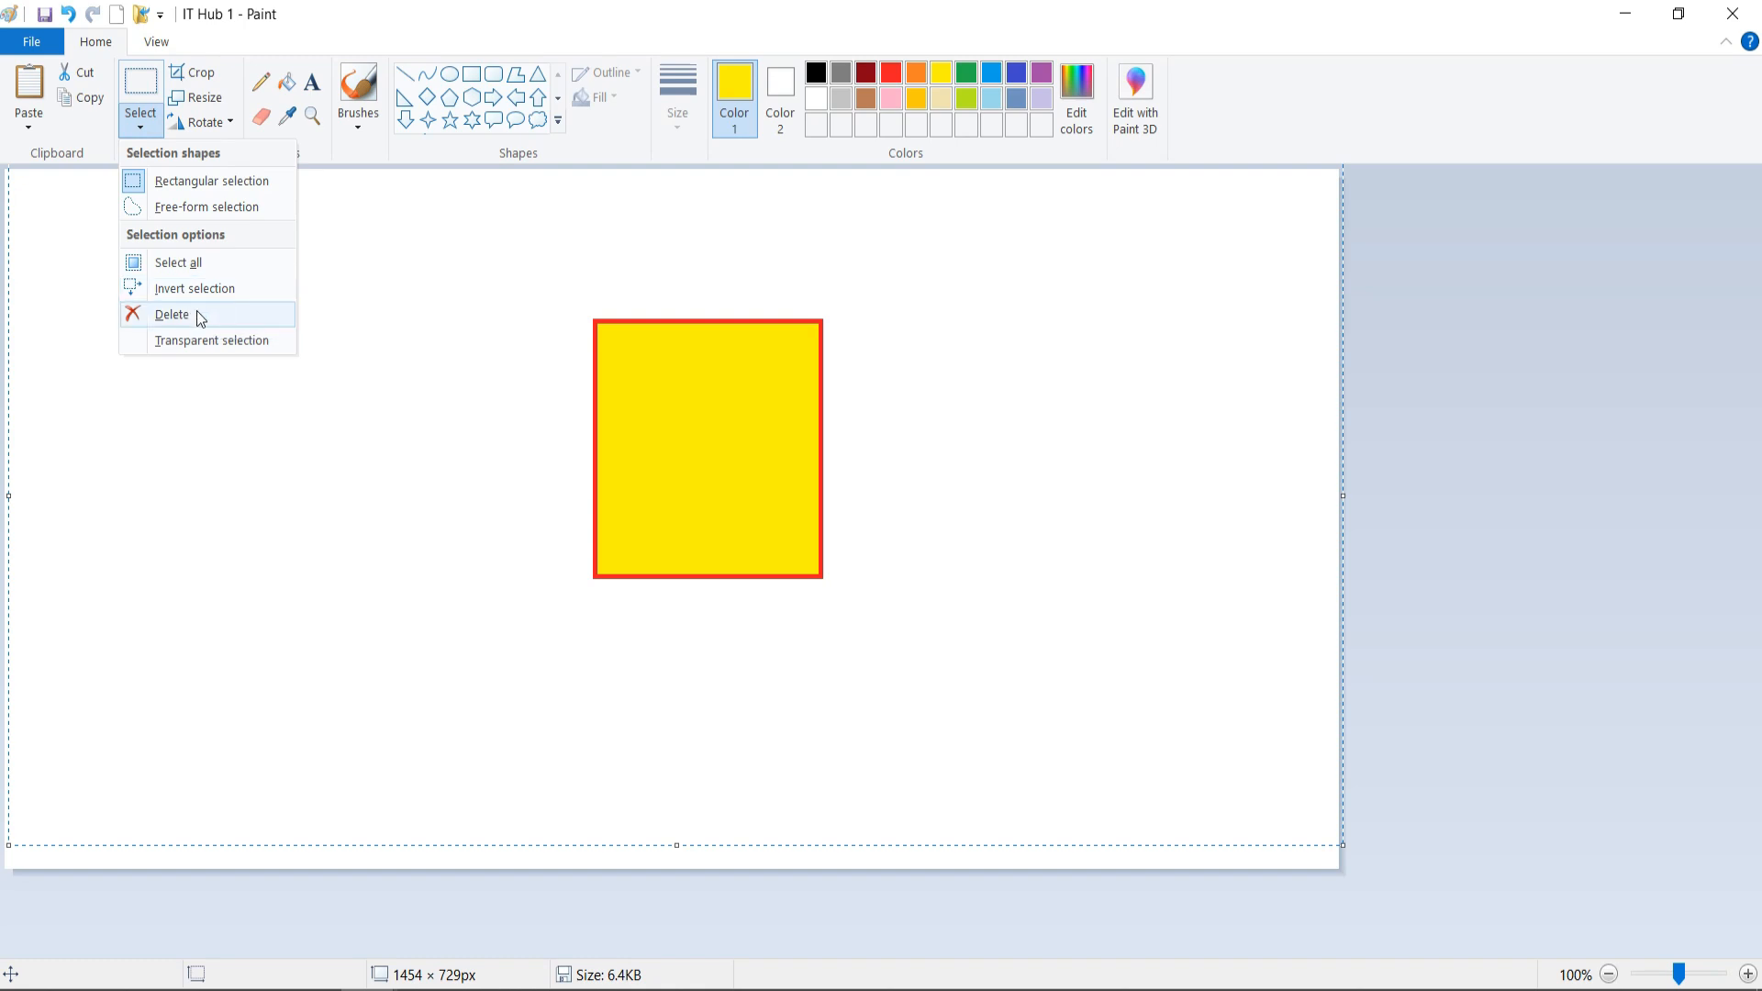
click(636, 381)
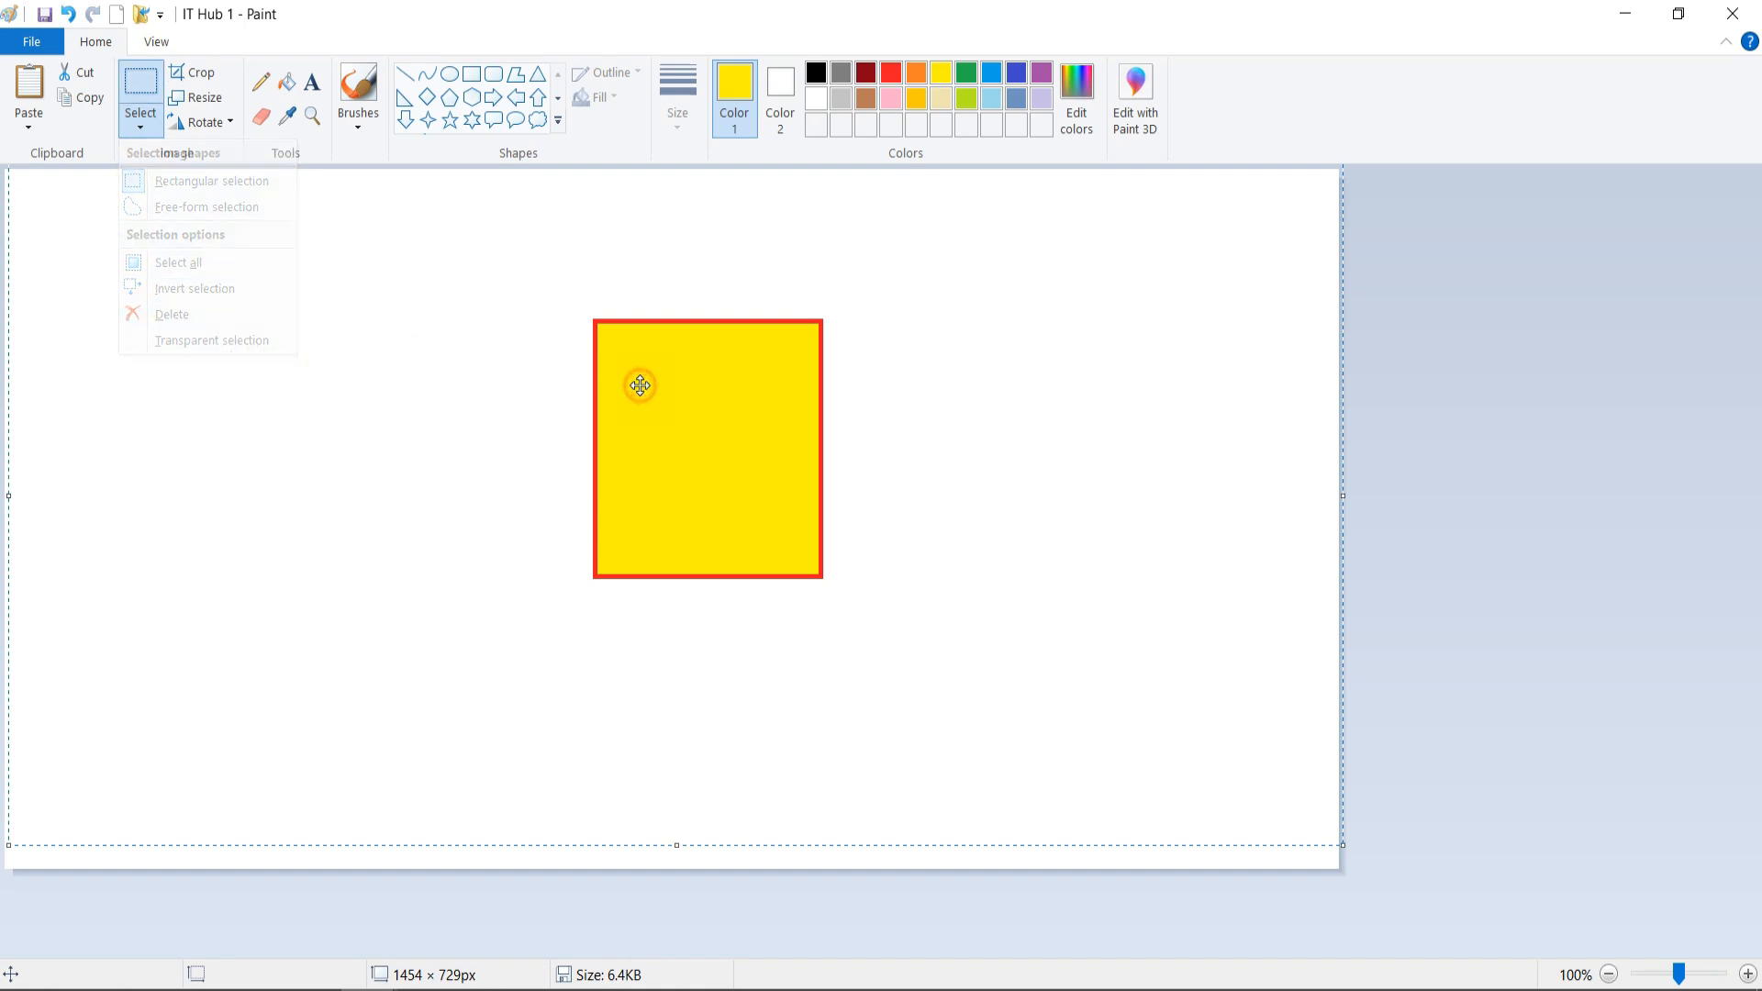
click(287, 321)
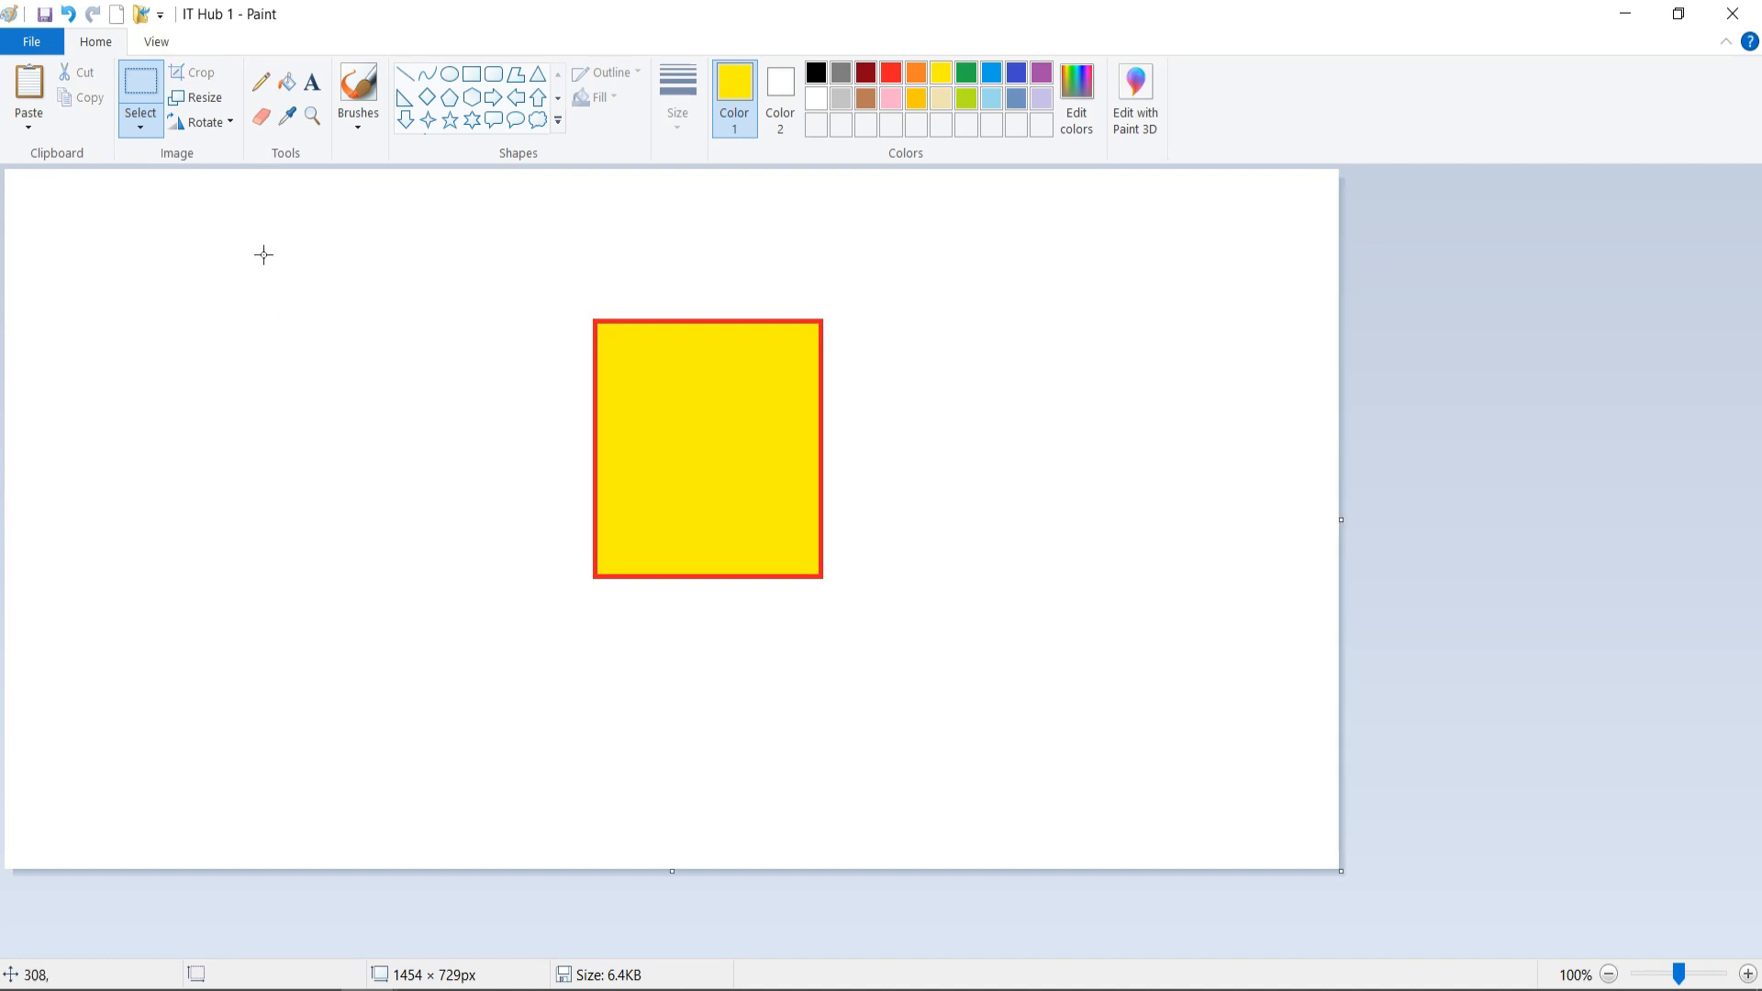
- Select an area of about 304 × 355 px around the yellow rectangle, delete it, and undo the deletion
drag(580, 304, 858, 645)
click(140, 119)
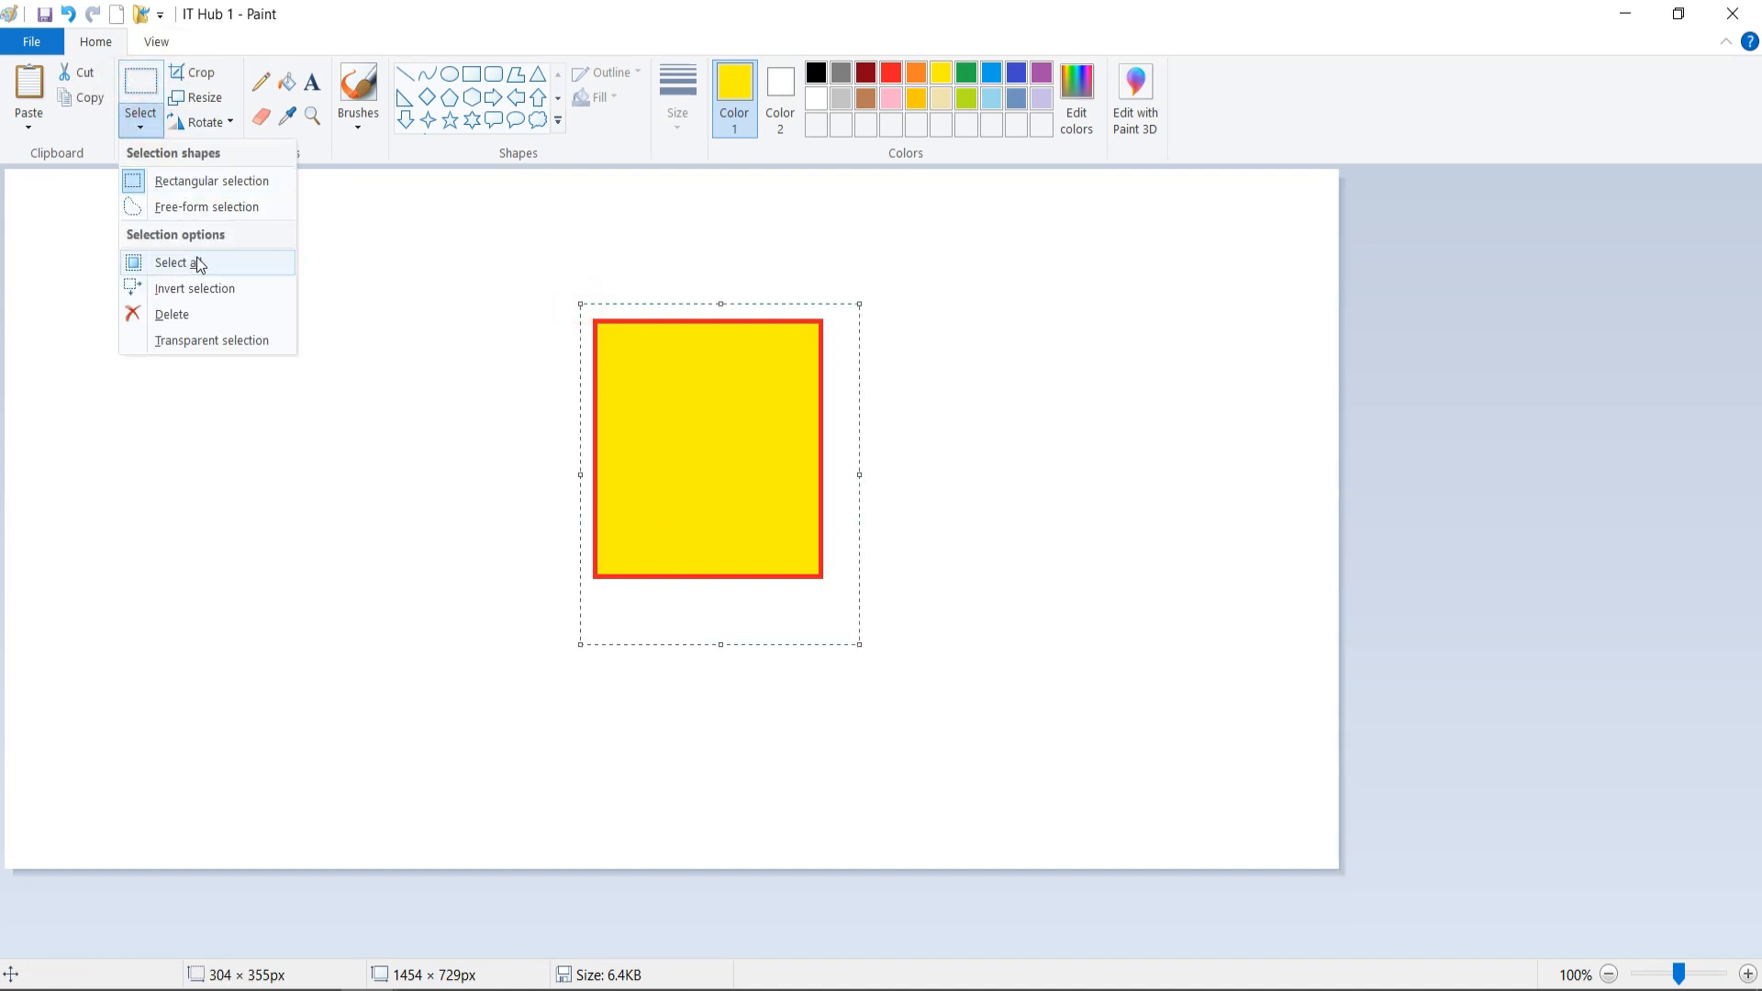
click(173, 314)
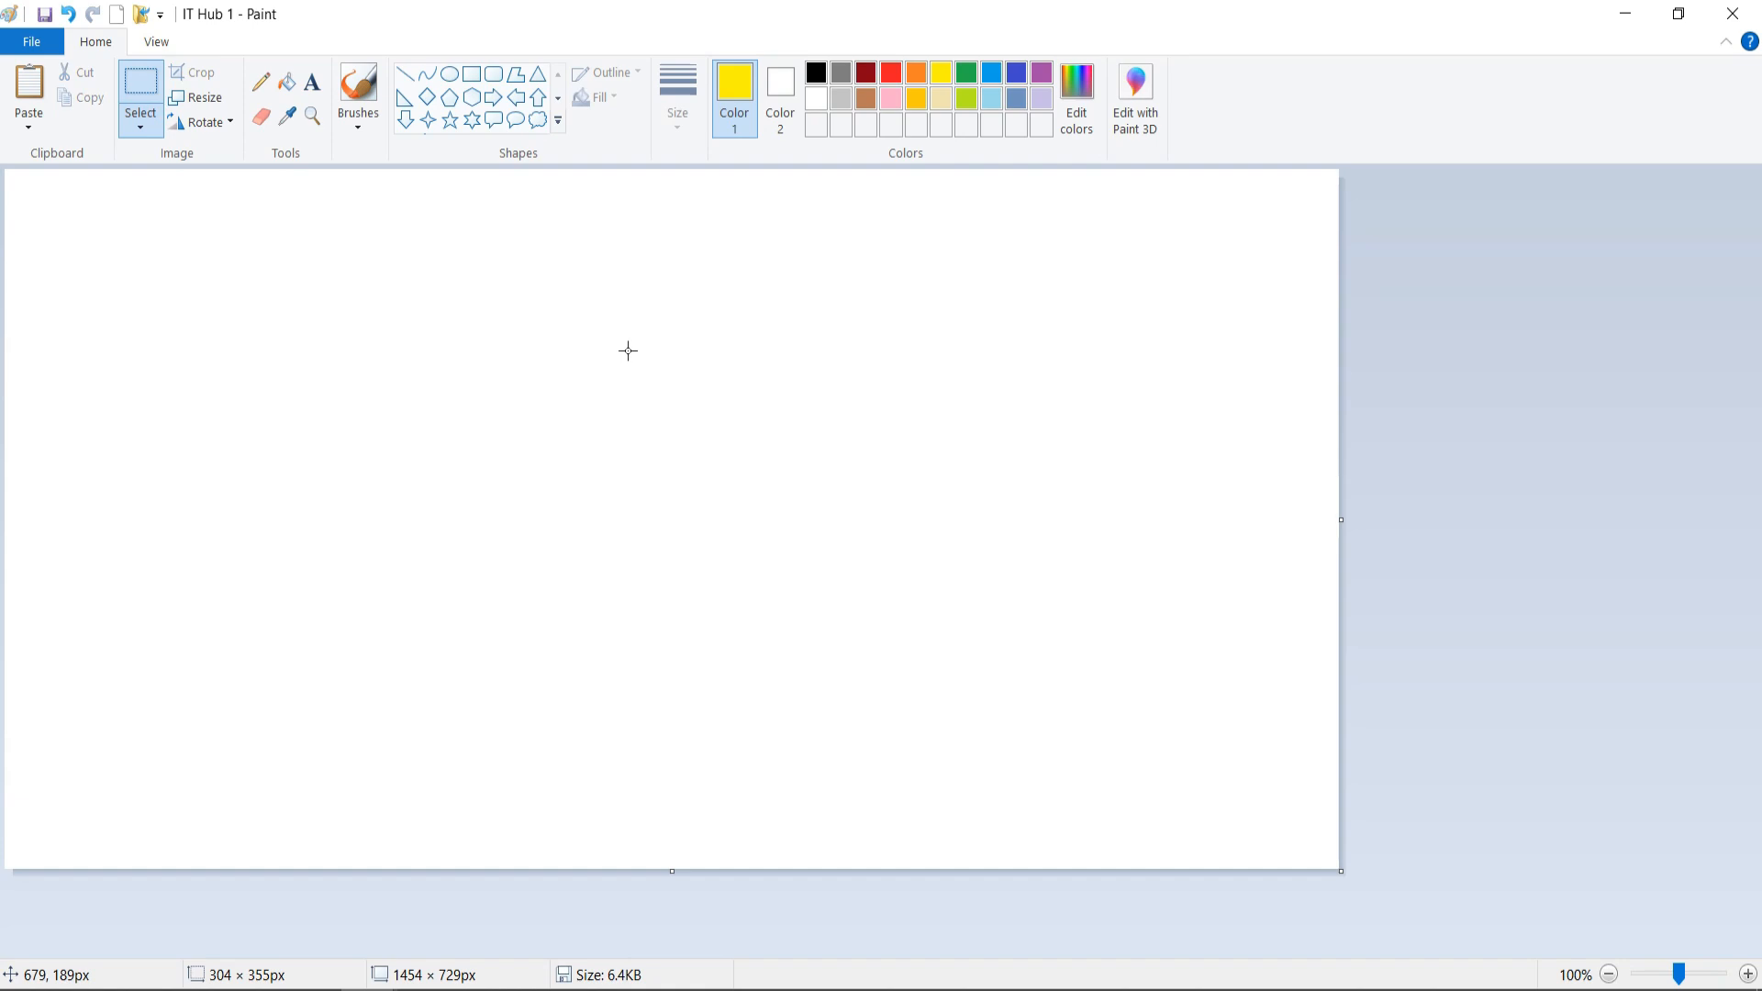
key(ctrl+z)
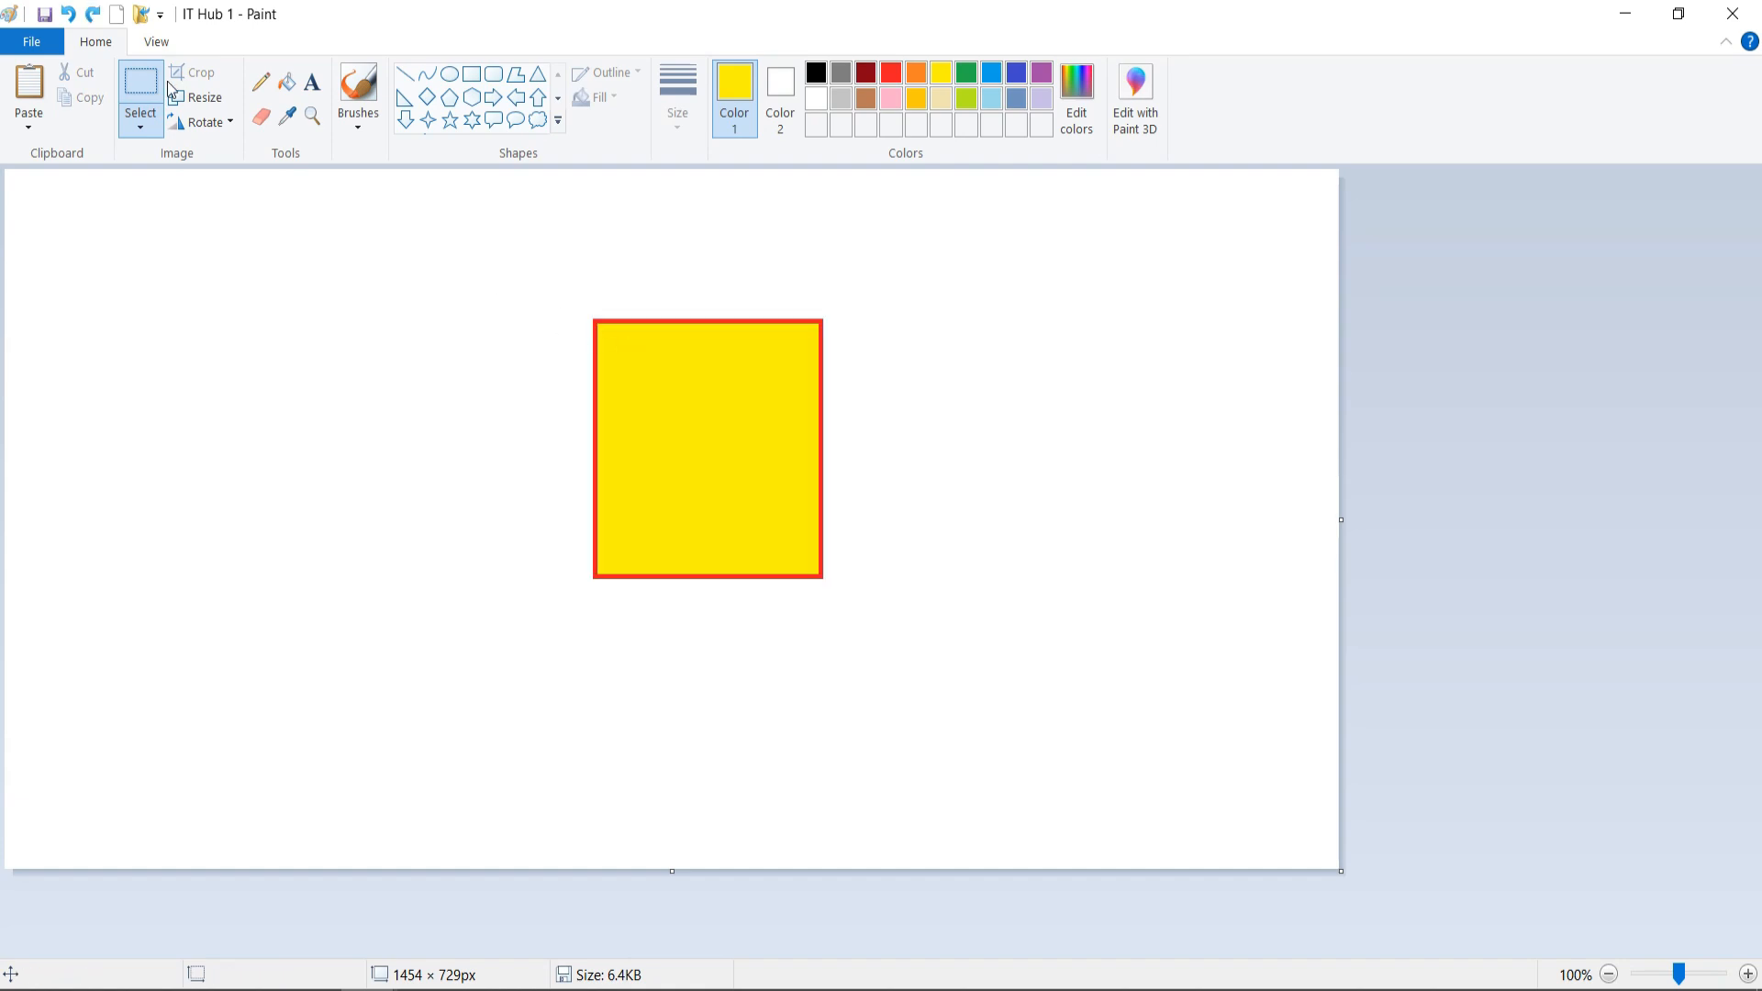
click(147, 131)
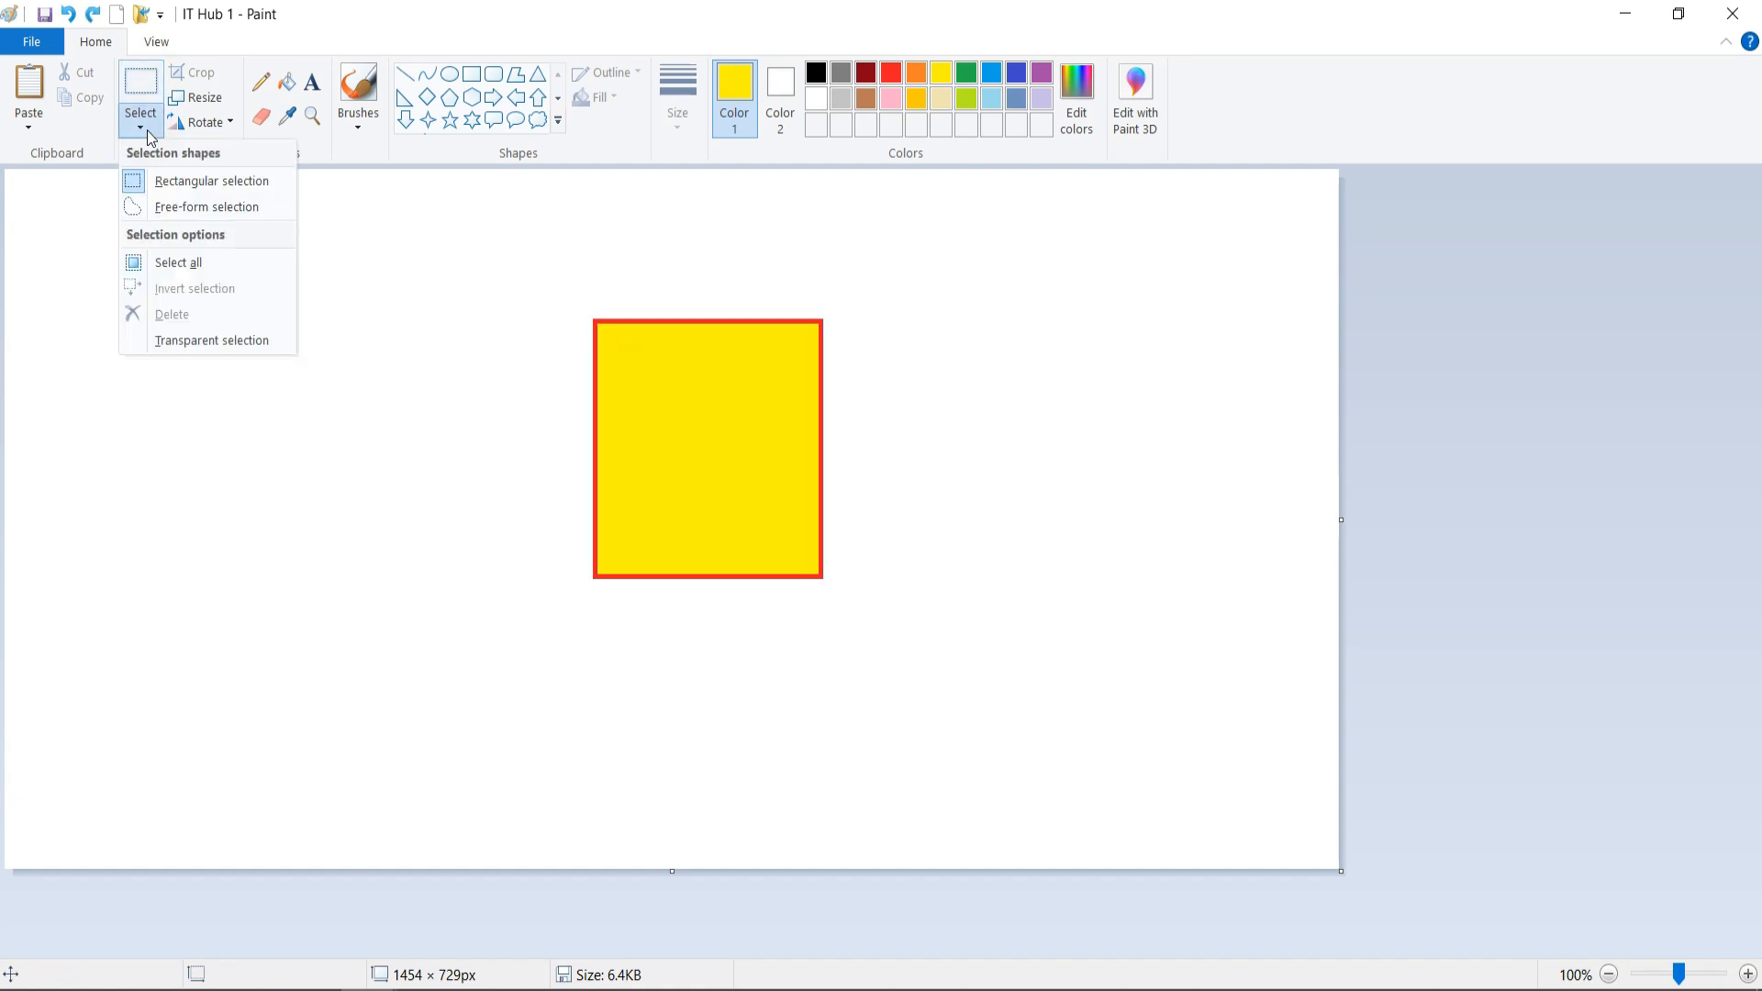
click(461, 364)
drag(578, 310, 849, 603)
click(958, 220)
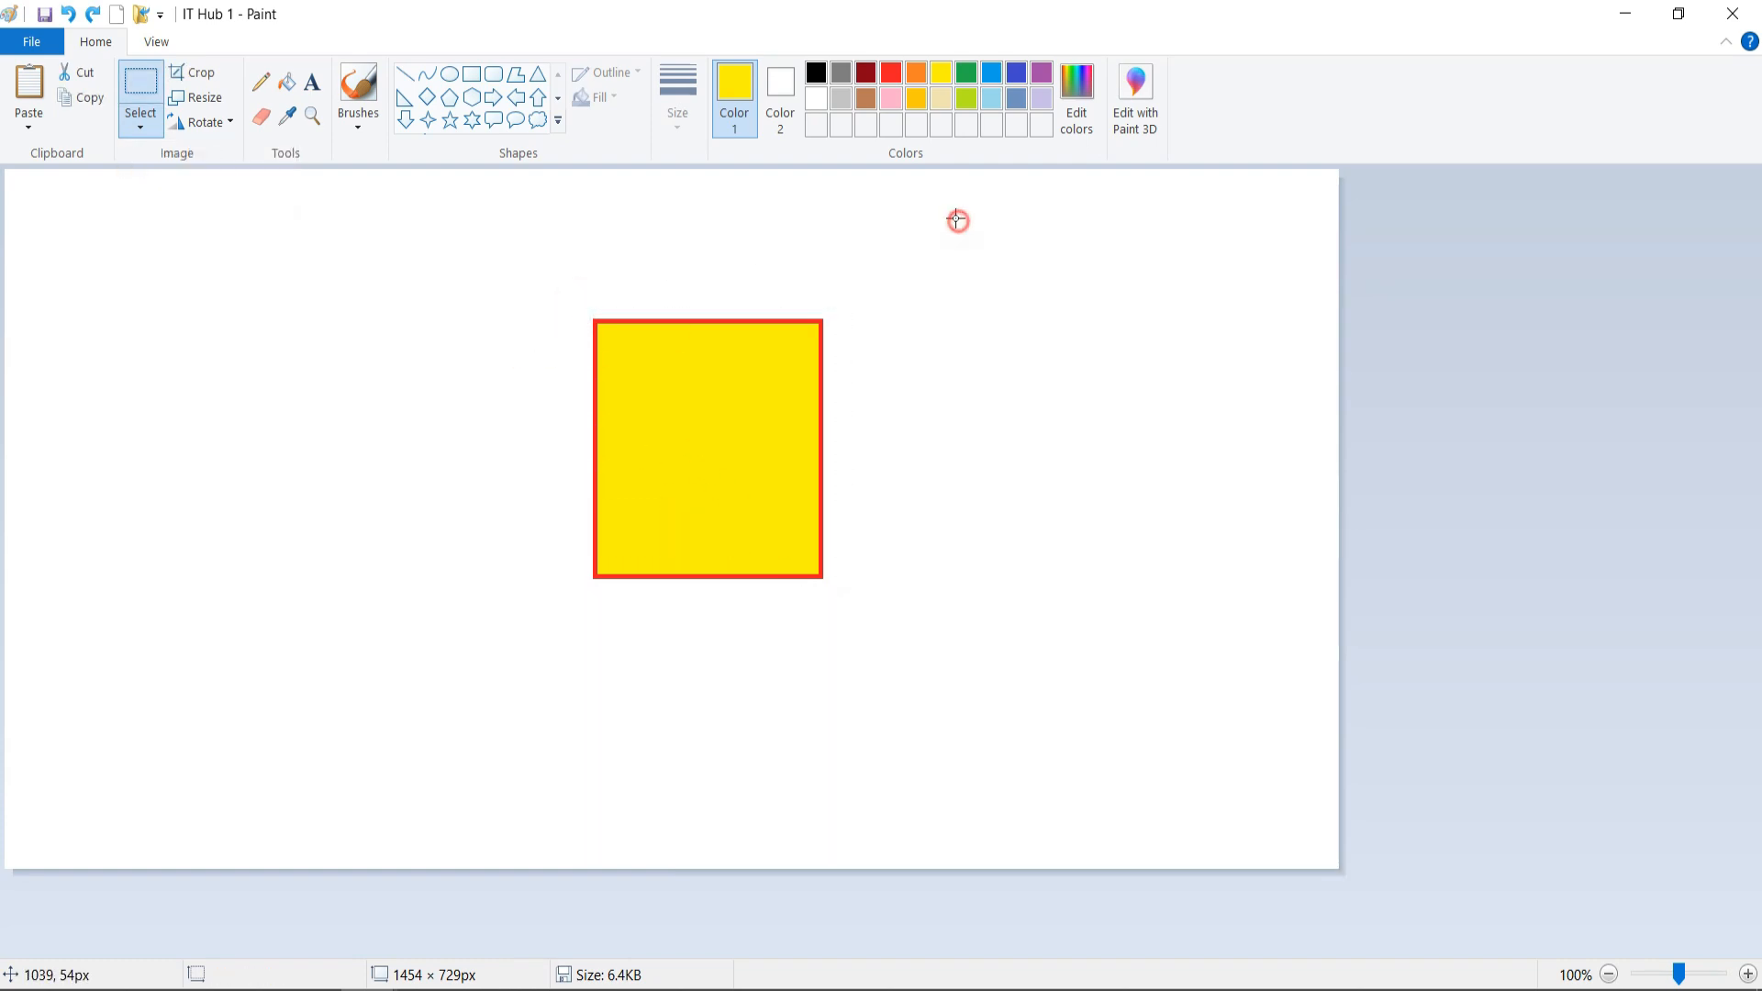
- Draw an upright yellow-outlined oval below and to the left of the yellow rectangle
click(469, 82)
click(449, 74)
drag(301, 427, 511, 702)
click(518, 310)
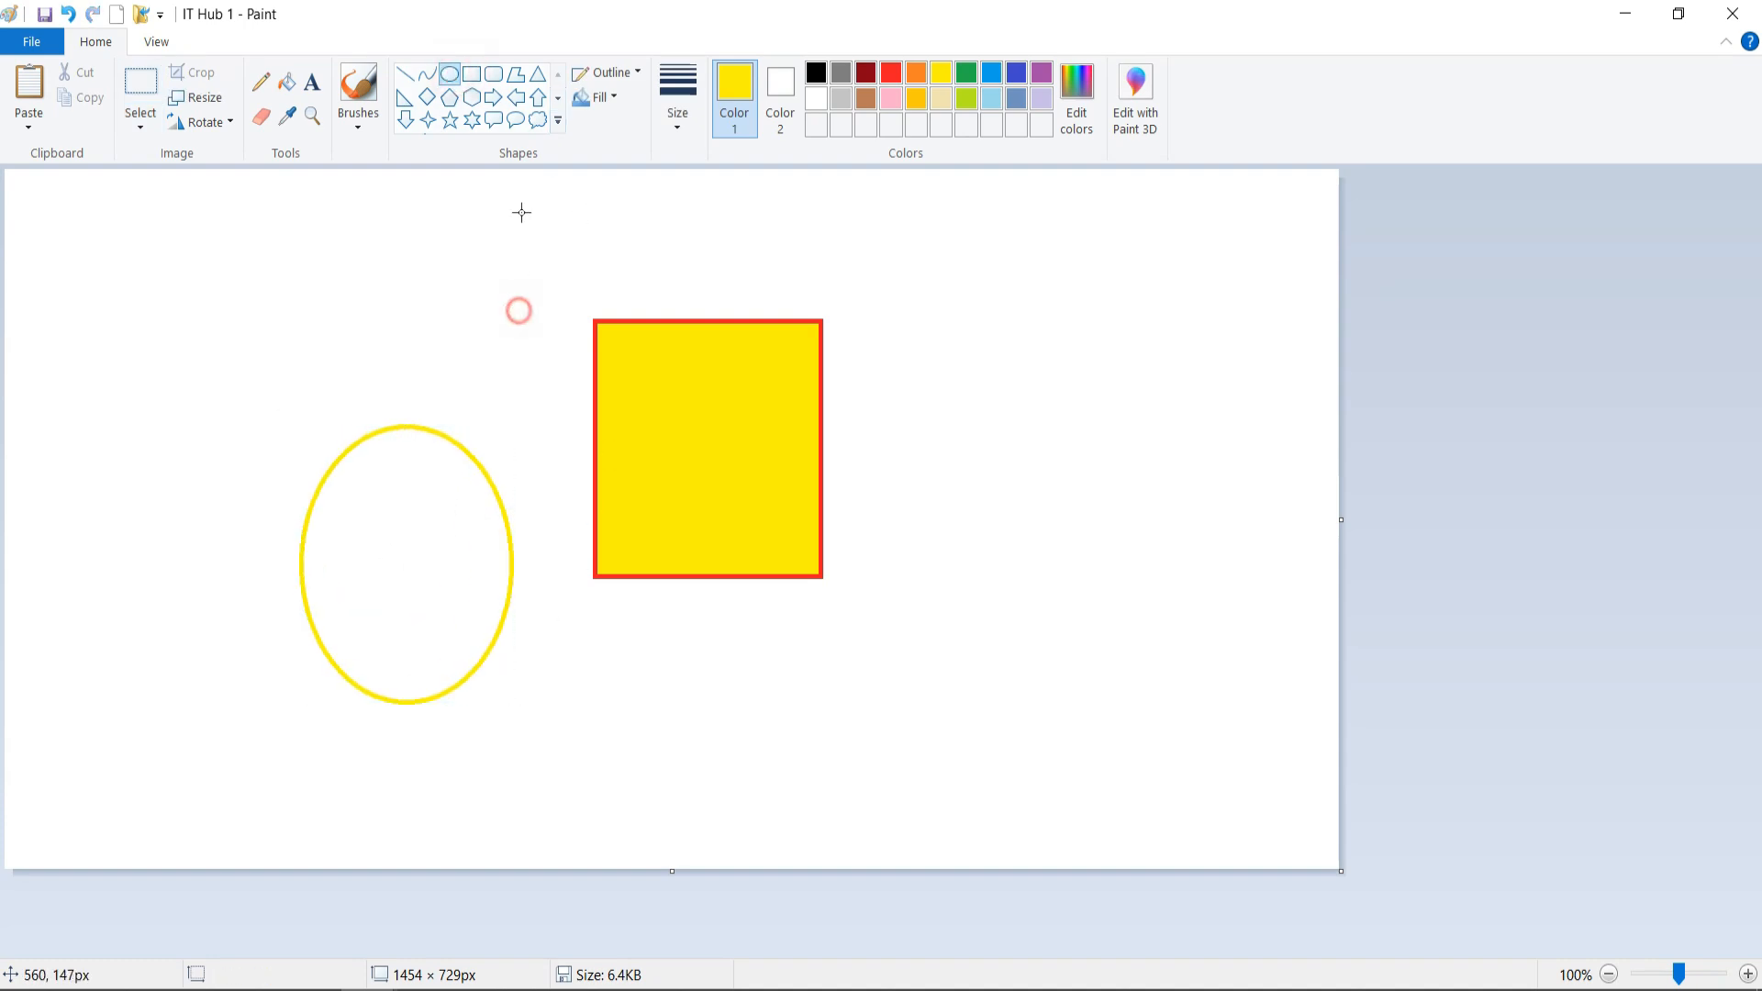
- Fill the oval with green, try the same fill on the canvas background, and undo the background fill
click(287, 82)
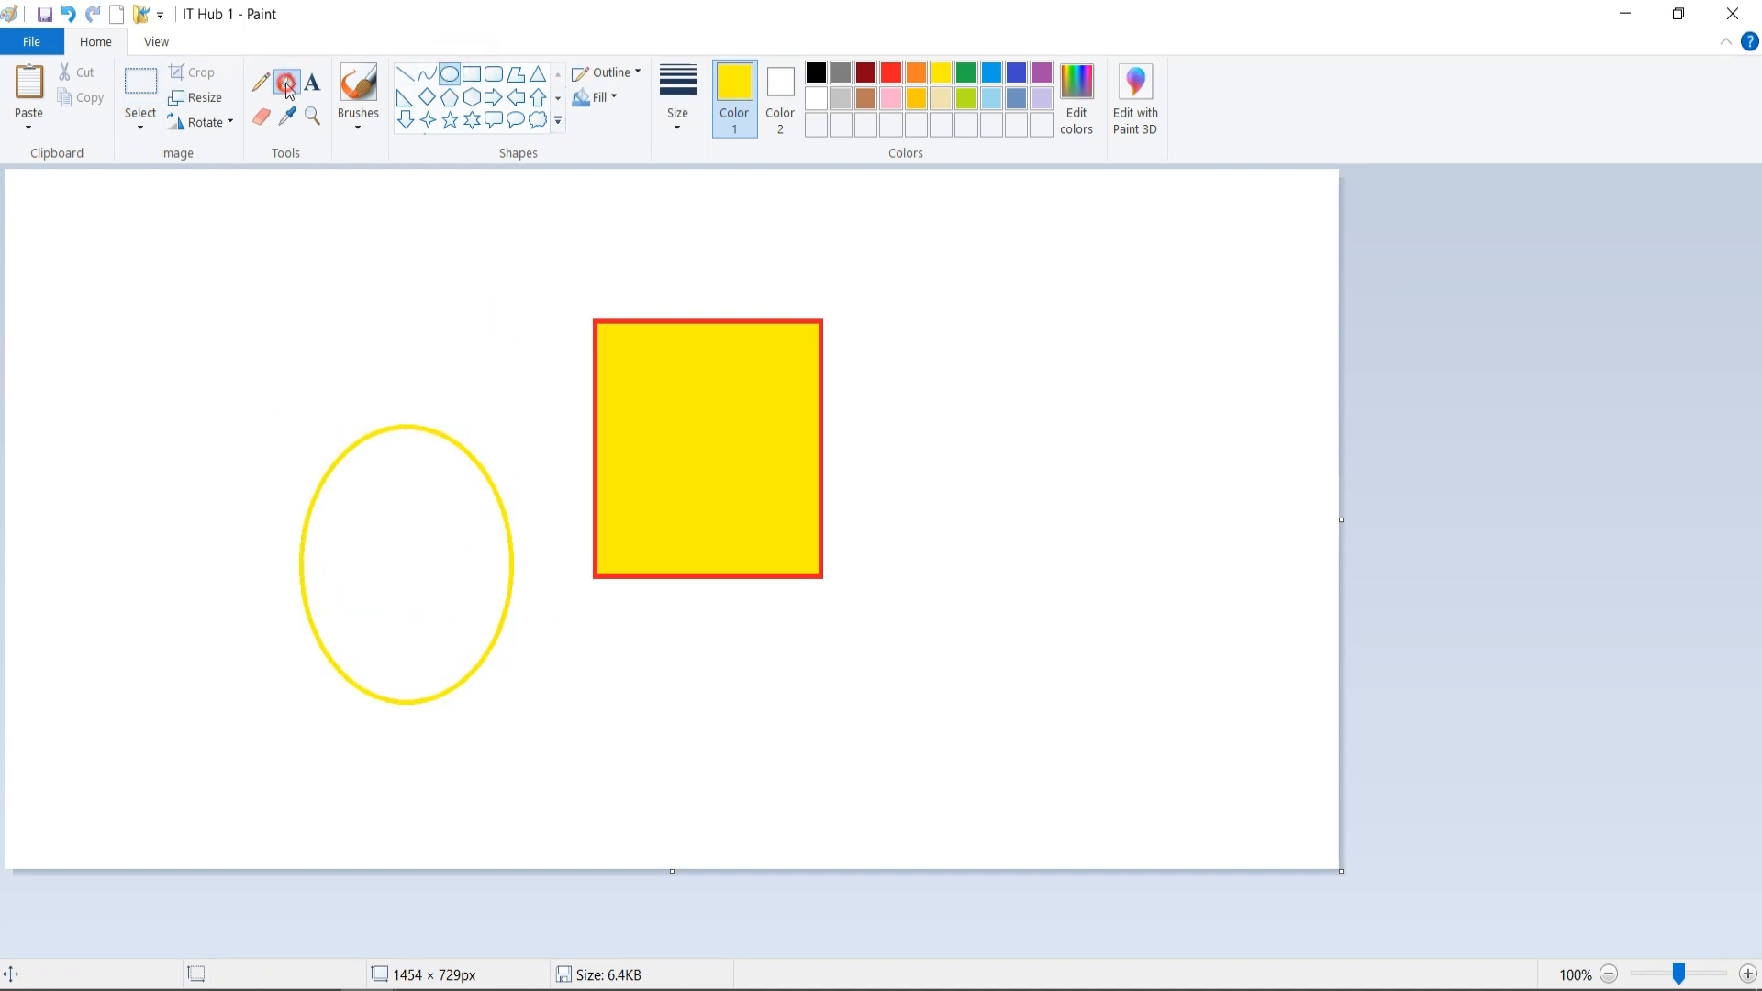
click(968, 78)
click(385, 499)
click(454, 332)
key(ctrl+z)
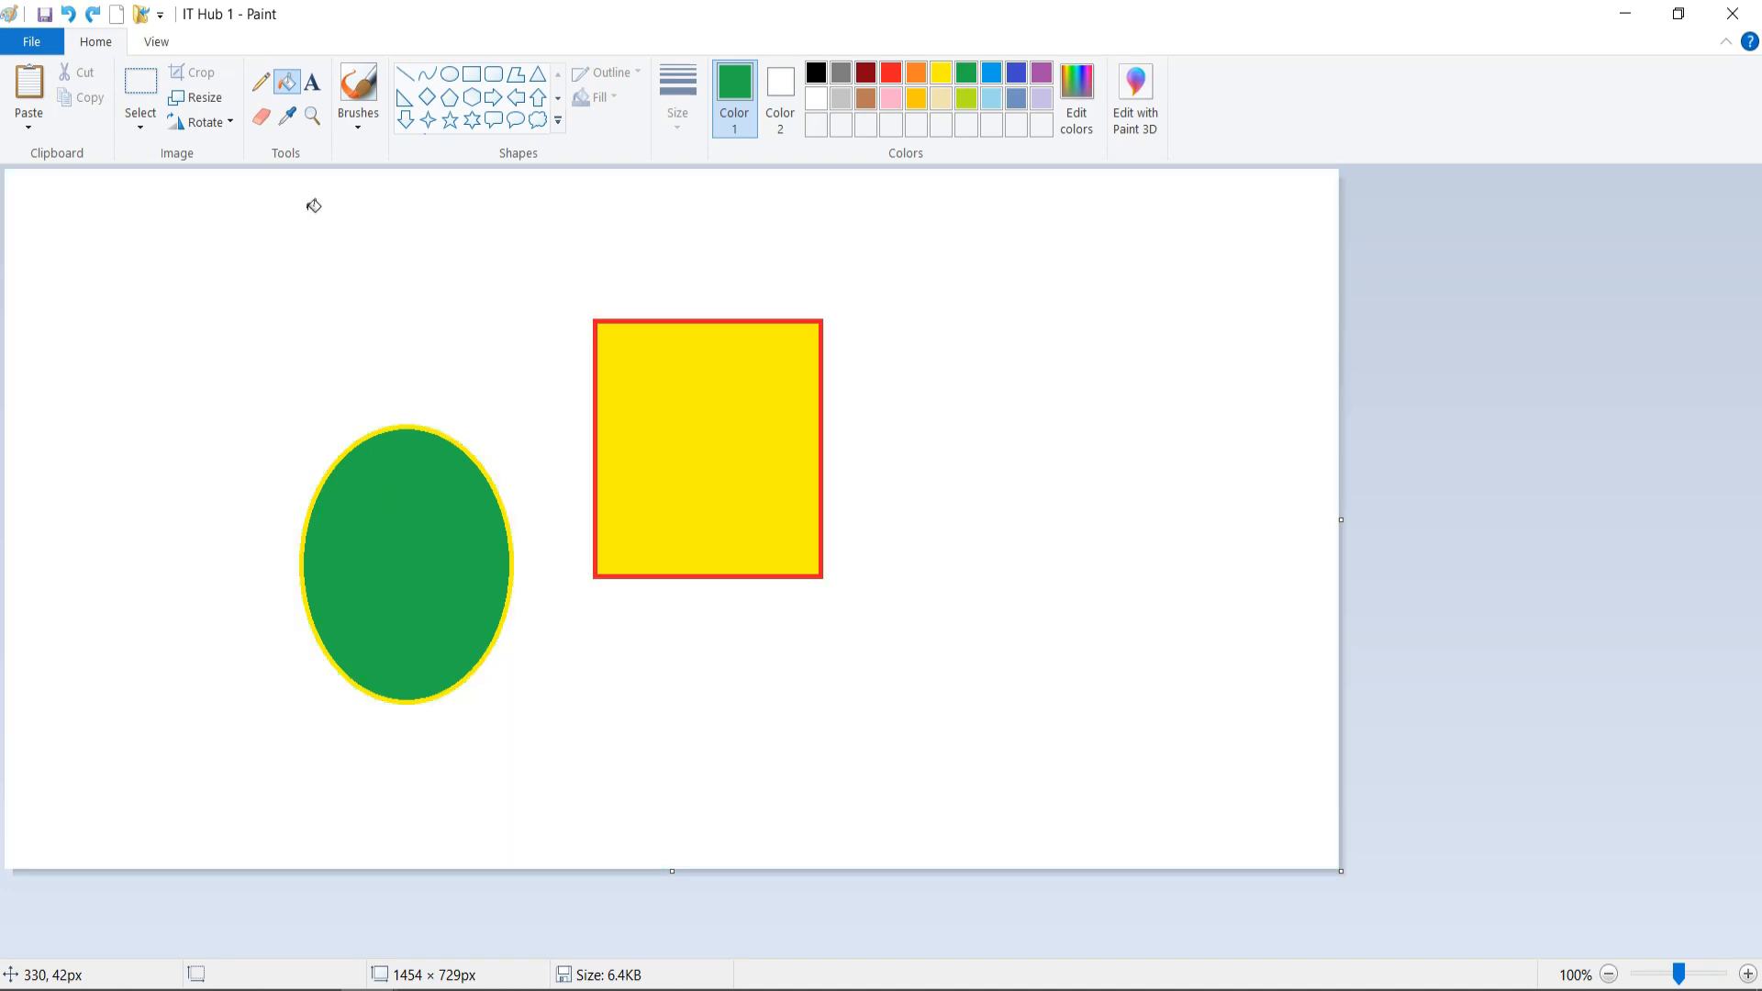
- Select the yellow rectangle with an area of about 335 × 363 px and move it left so the selection overlaps the green oval
click(141, 84)
drag(566, 292, 873, 640)
drag(752, 425, 523, 473)
mouse_move(442, 534)
mouse_down()
mouse_move(442, 574)
mouse_move(460, 517)
mouse_up()
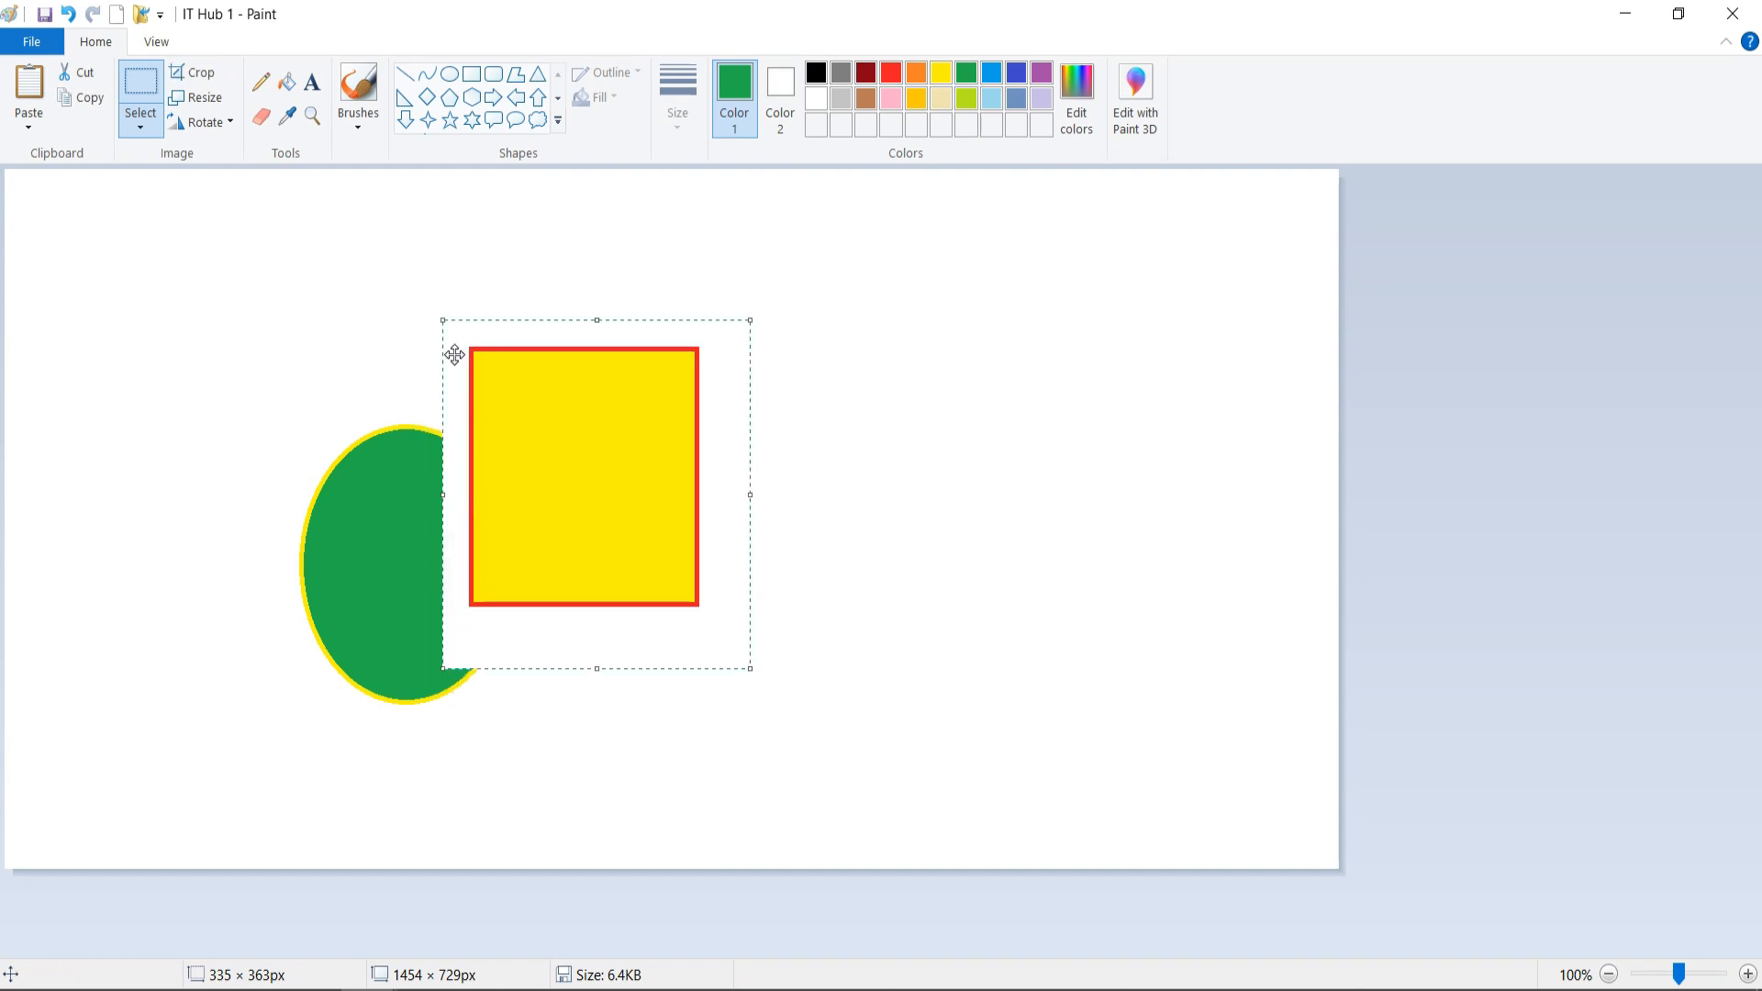
- Move the selected yellow rectangle to the right, clear of the green oval, and deselect it
drag(604, 458, 775, 441)
click(542, 331)
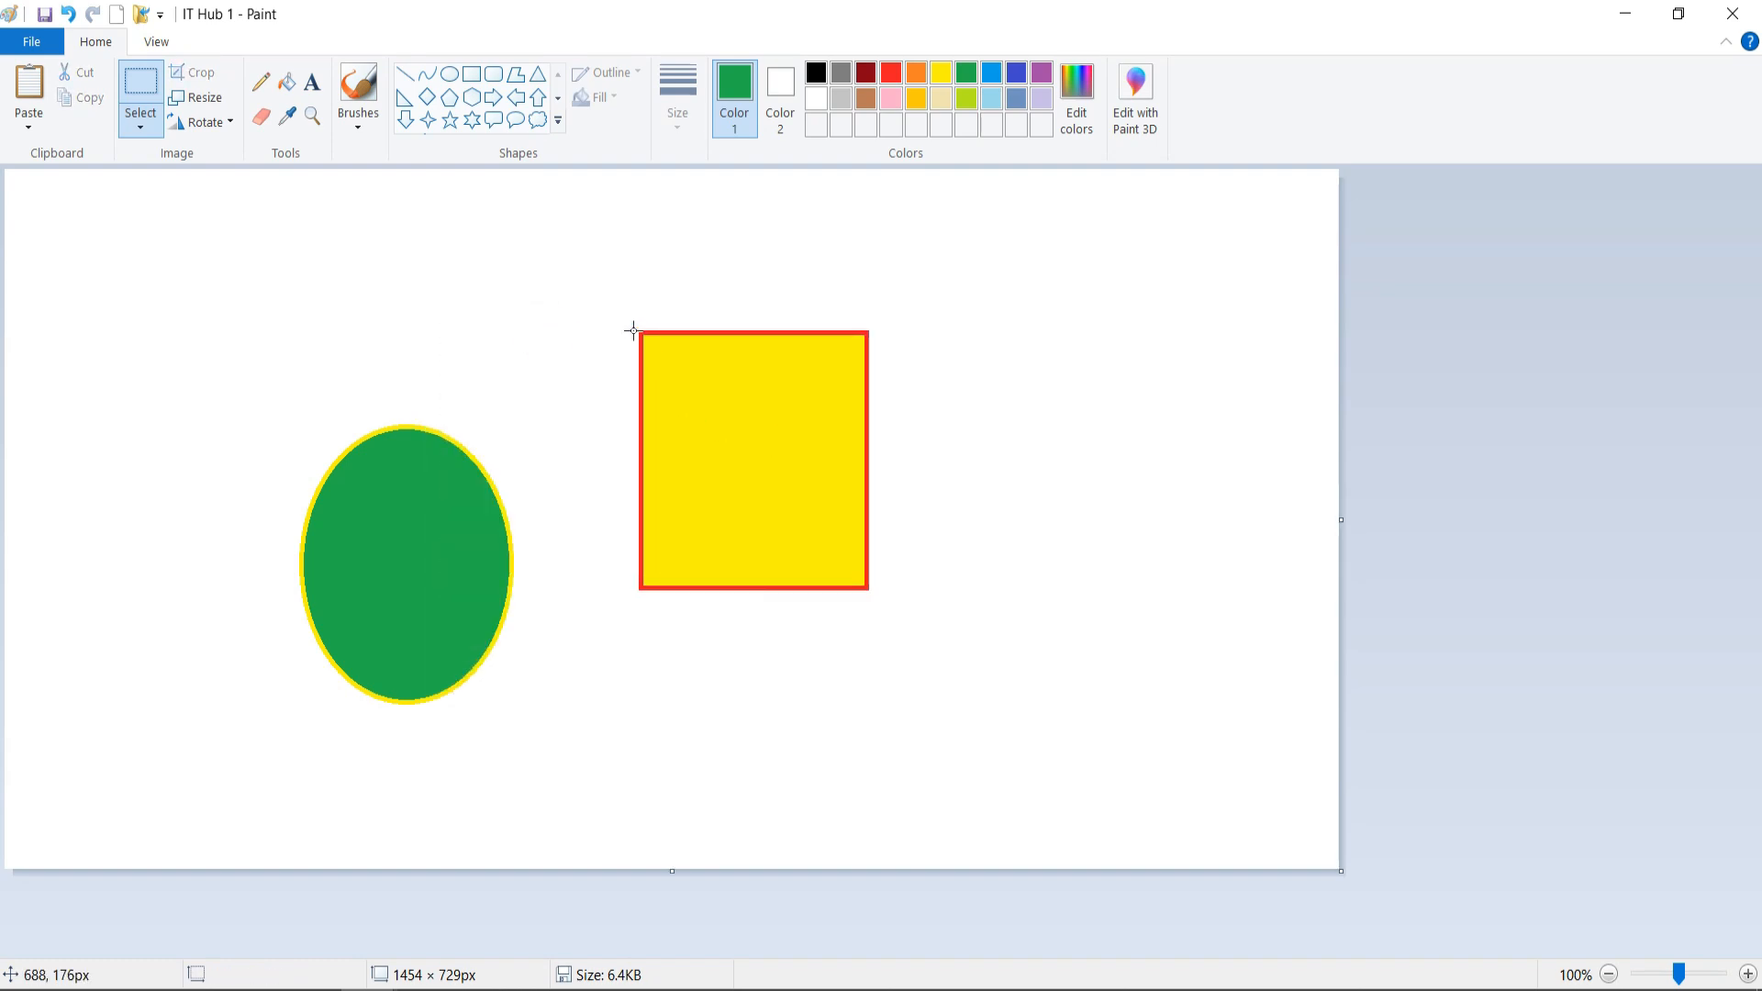
- Select the rectangle with an area of about 283 × 329 px, enable transparent selection, and move it over the oval and back off to its upper right
drag(626, 312, 886, 628)
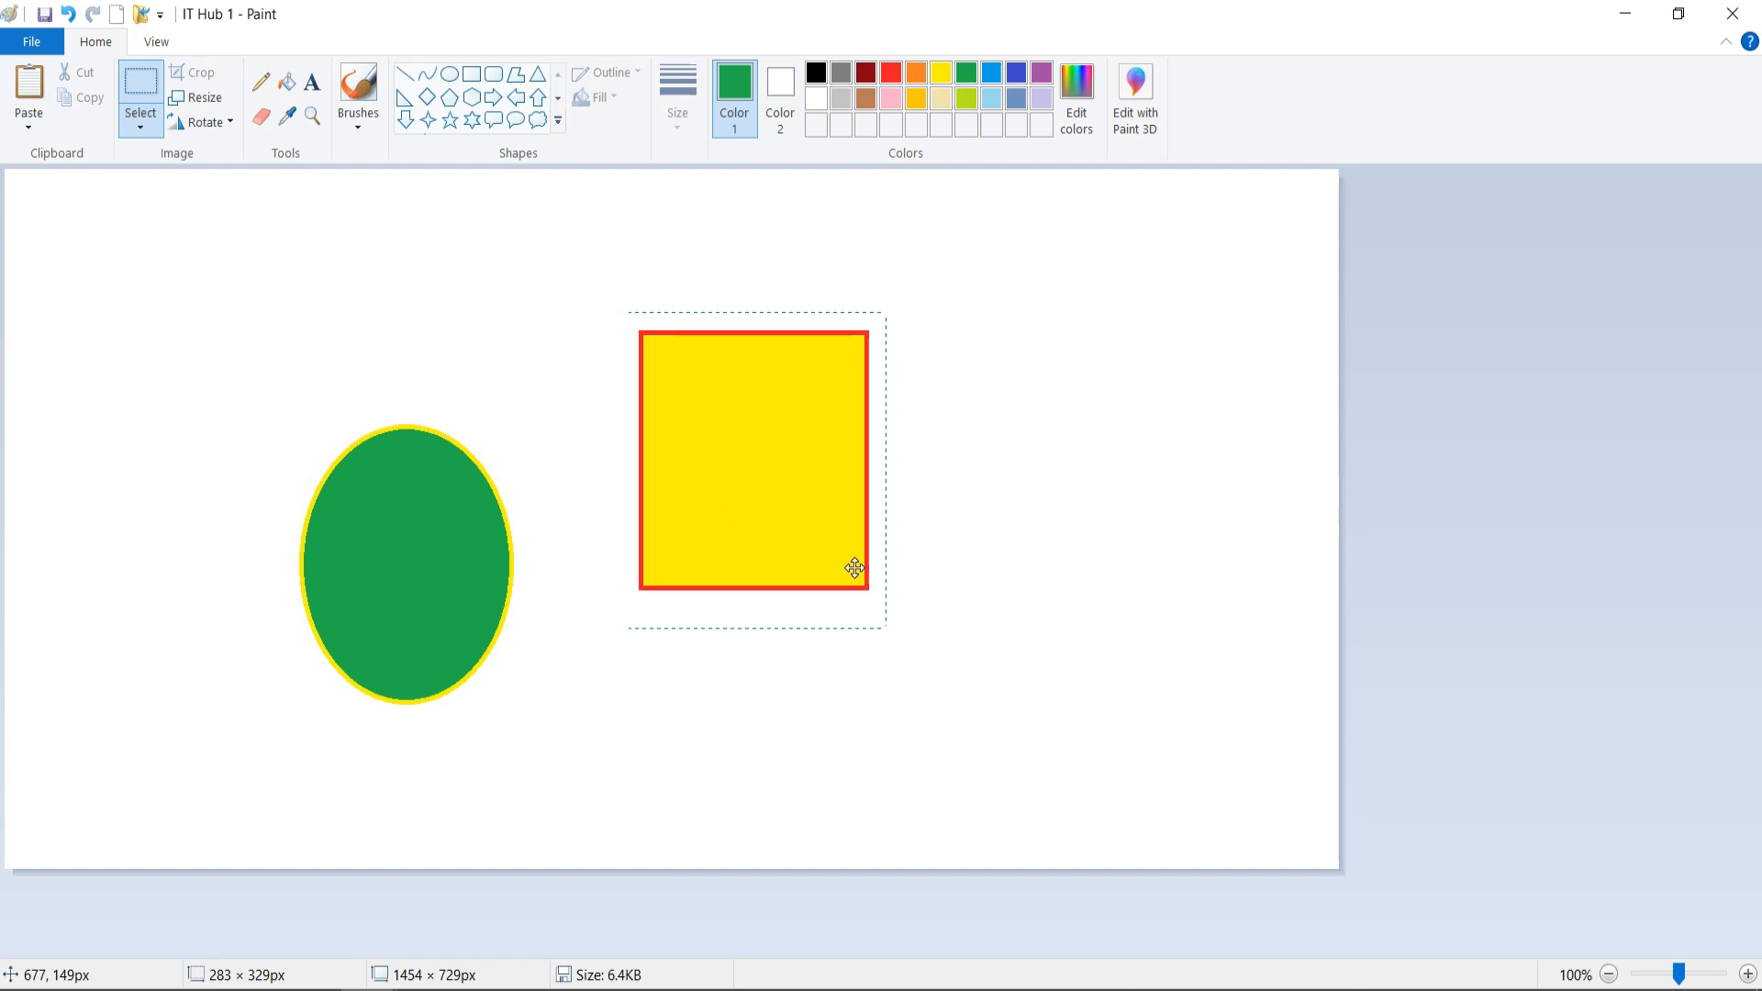
click(142, 127)
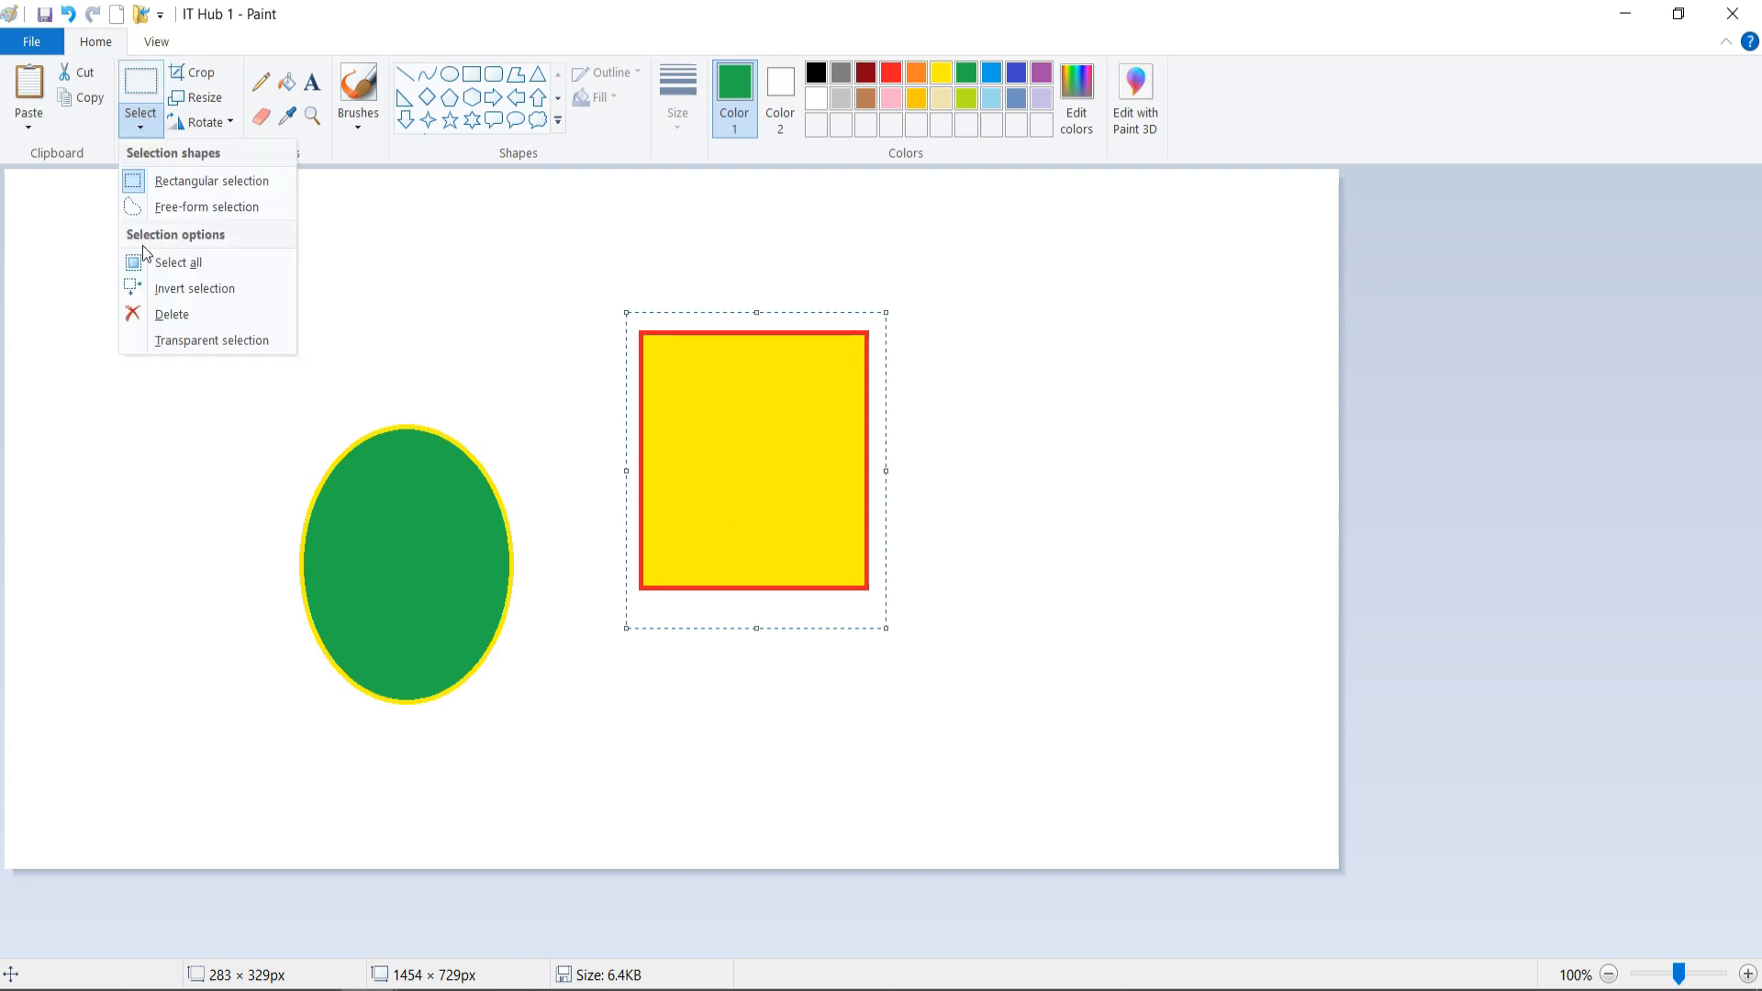
click(191, 345)
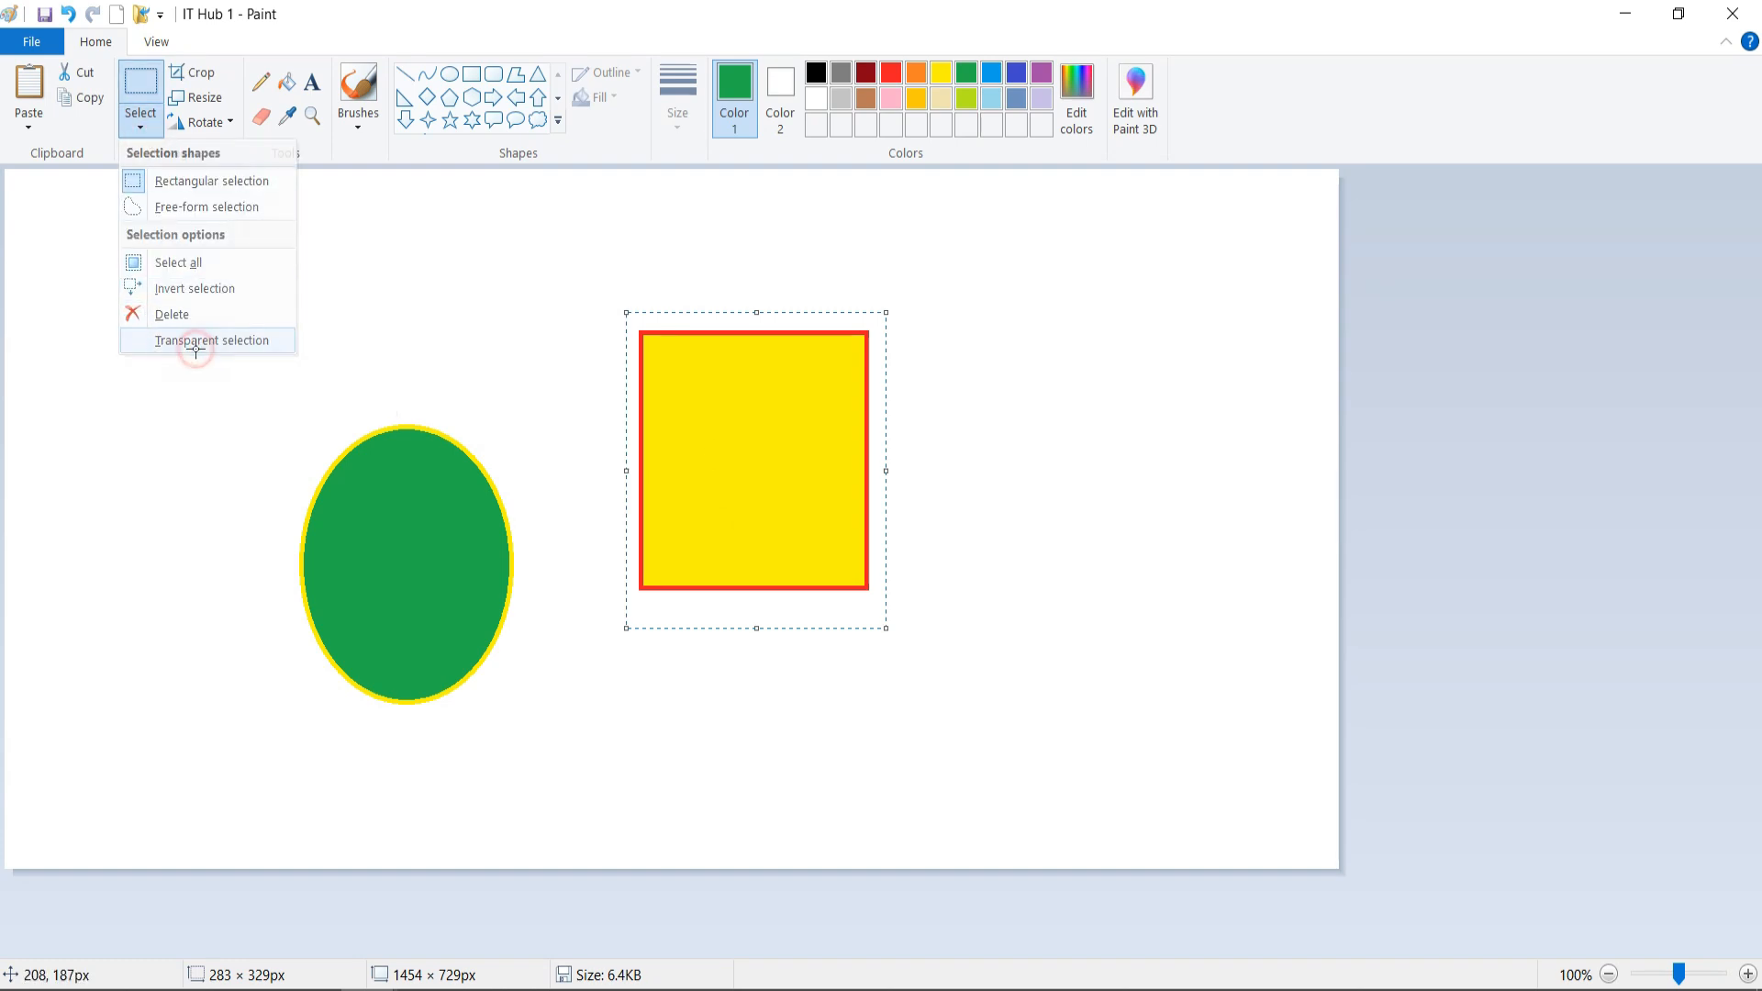
drag(780, 461, 525, 551)
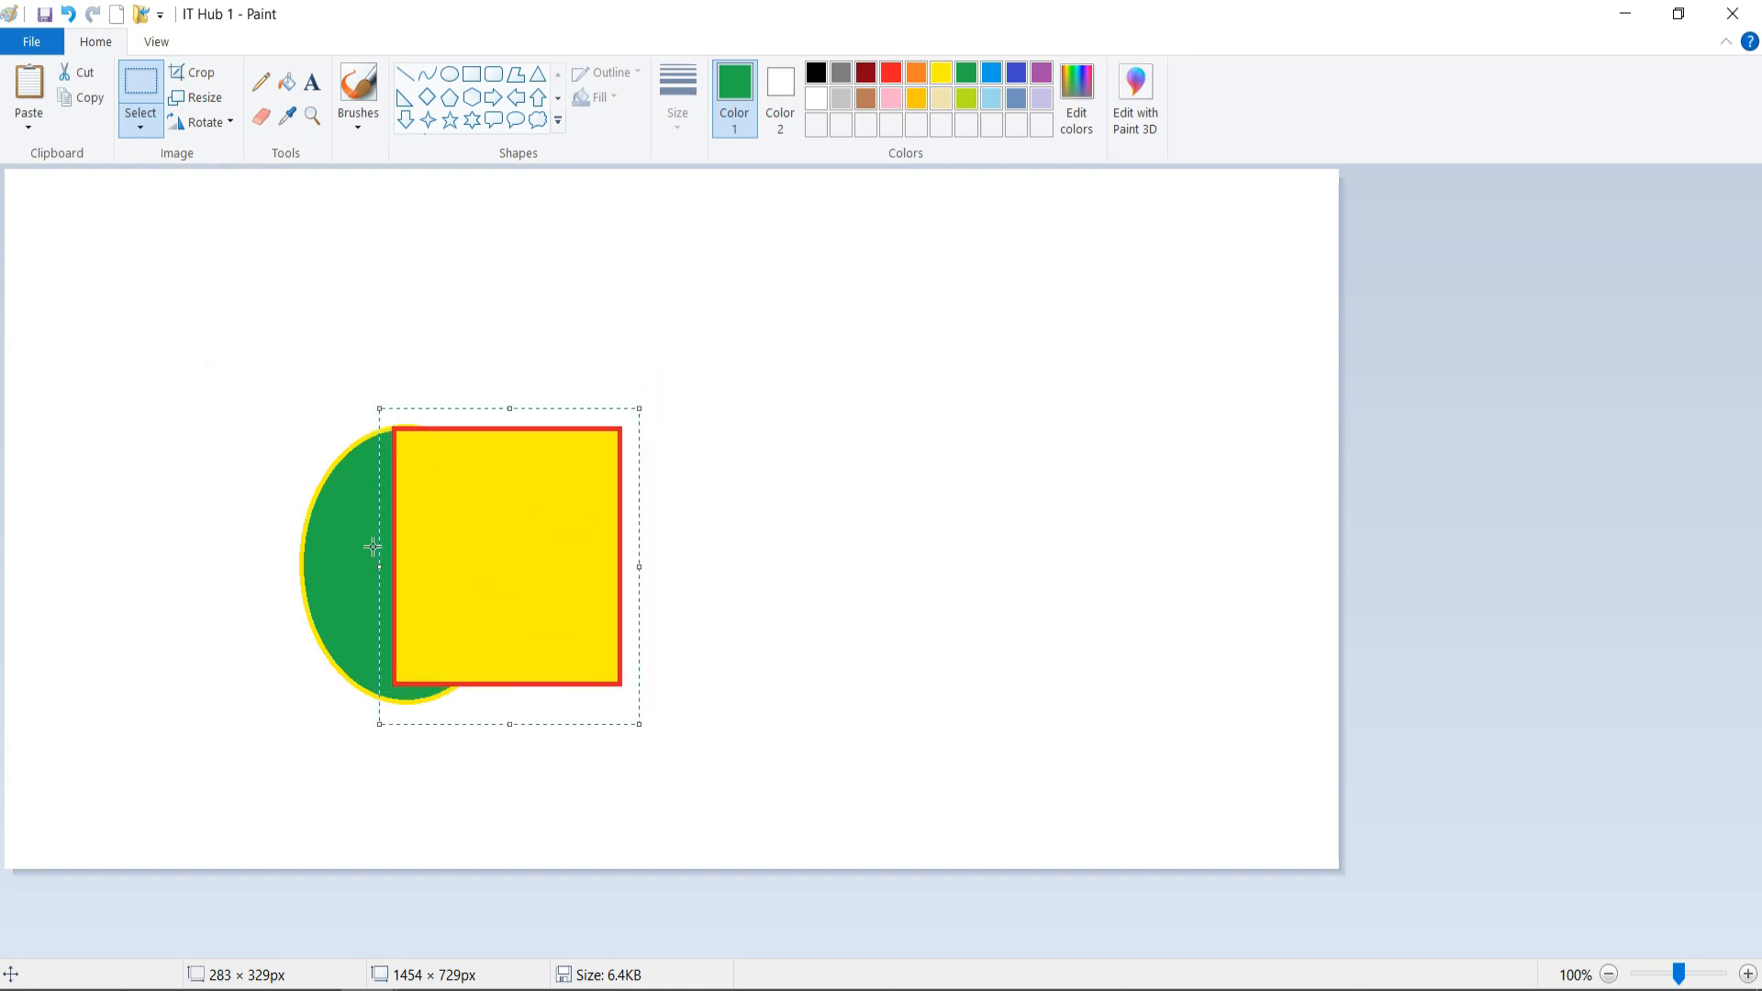
drag(480, 576, 629, 456)
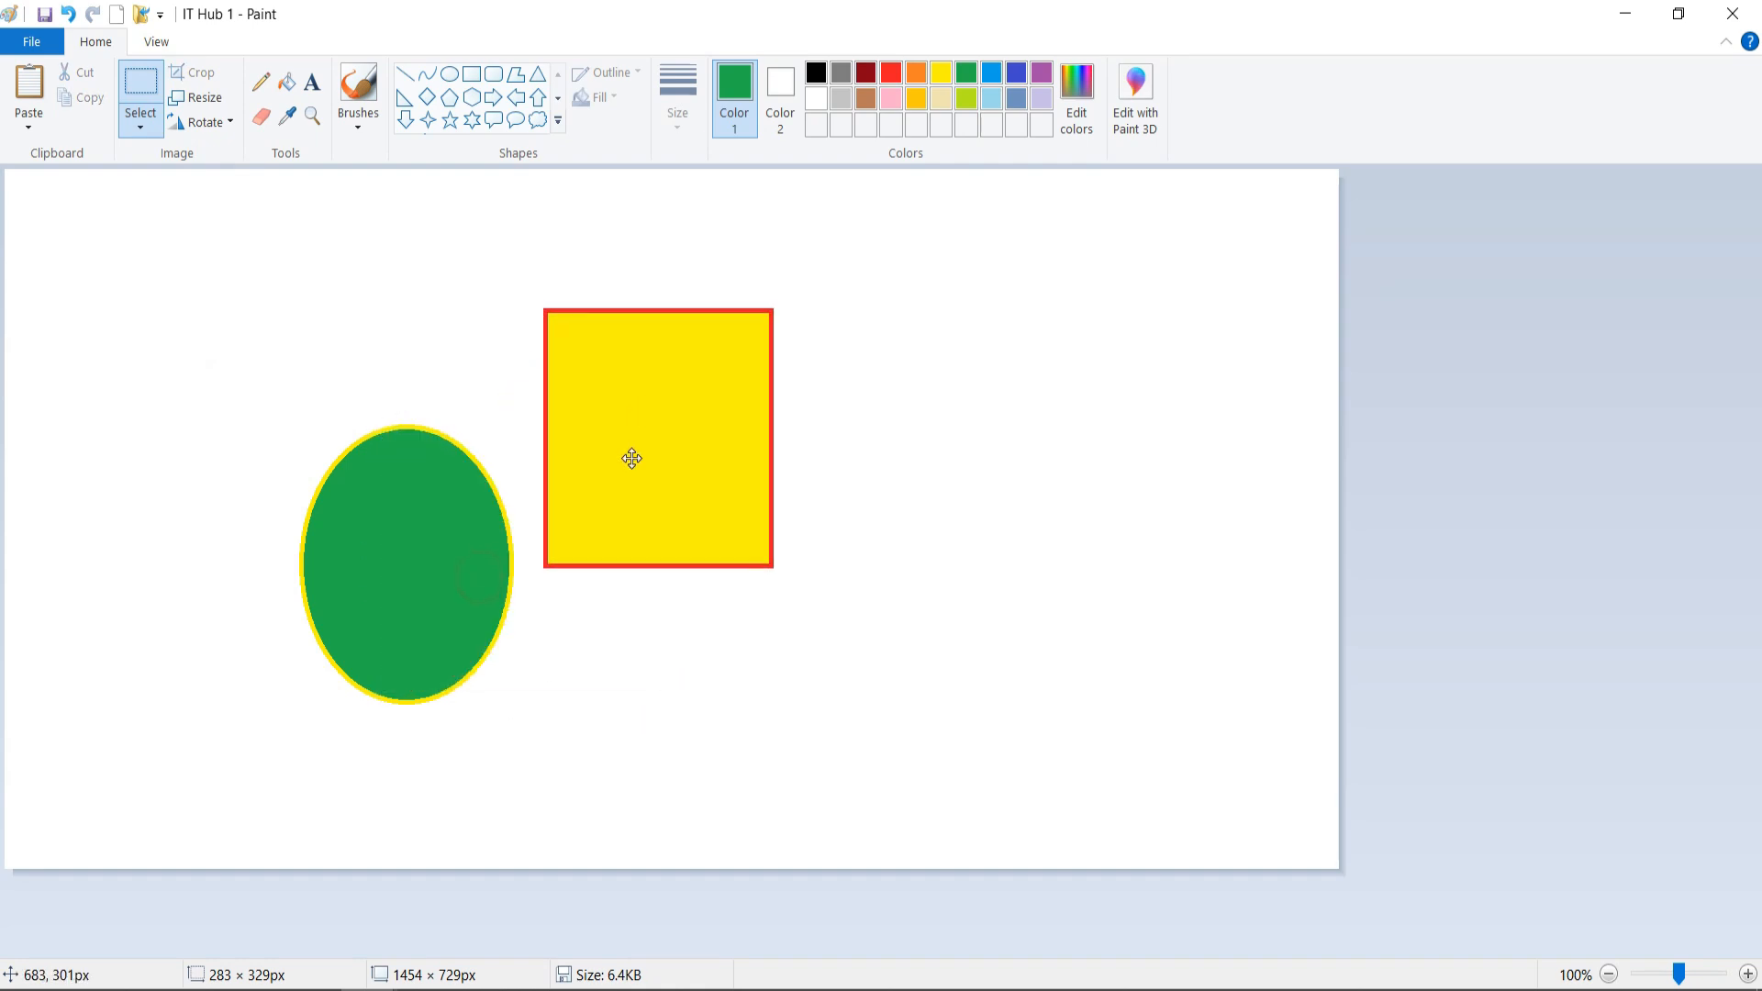
click(878, 479)
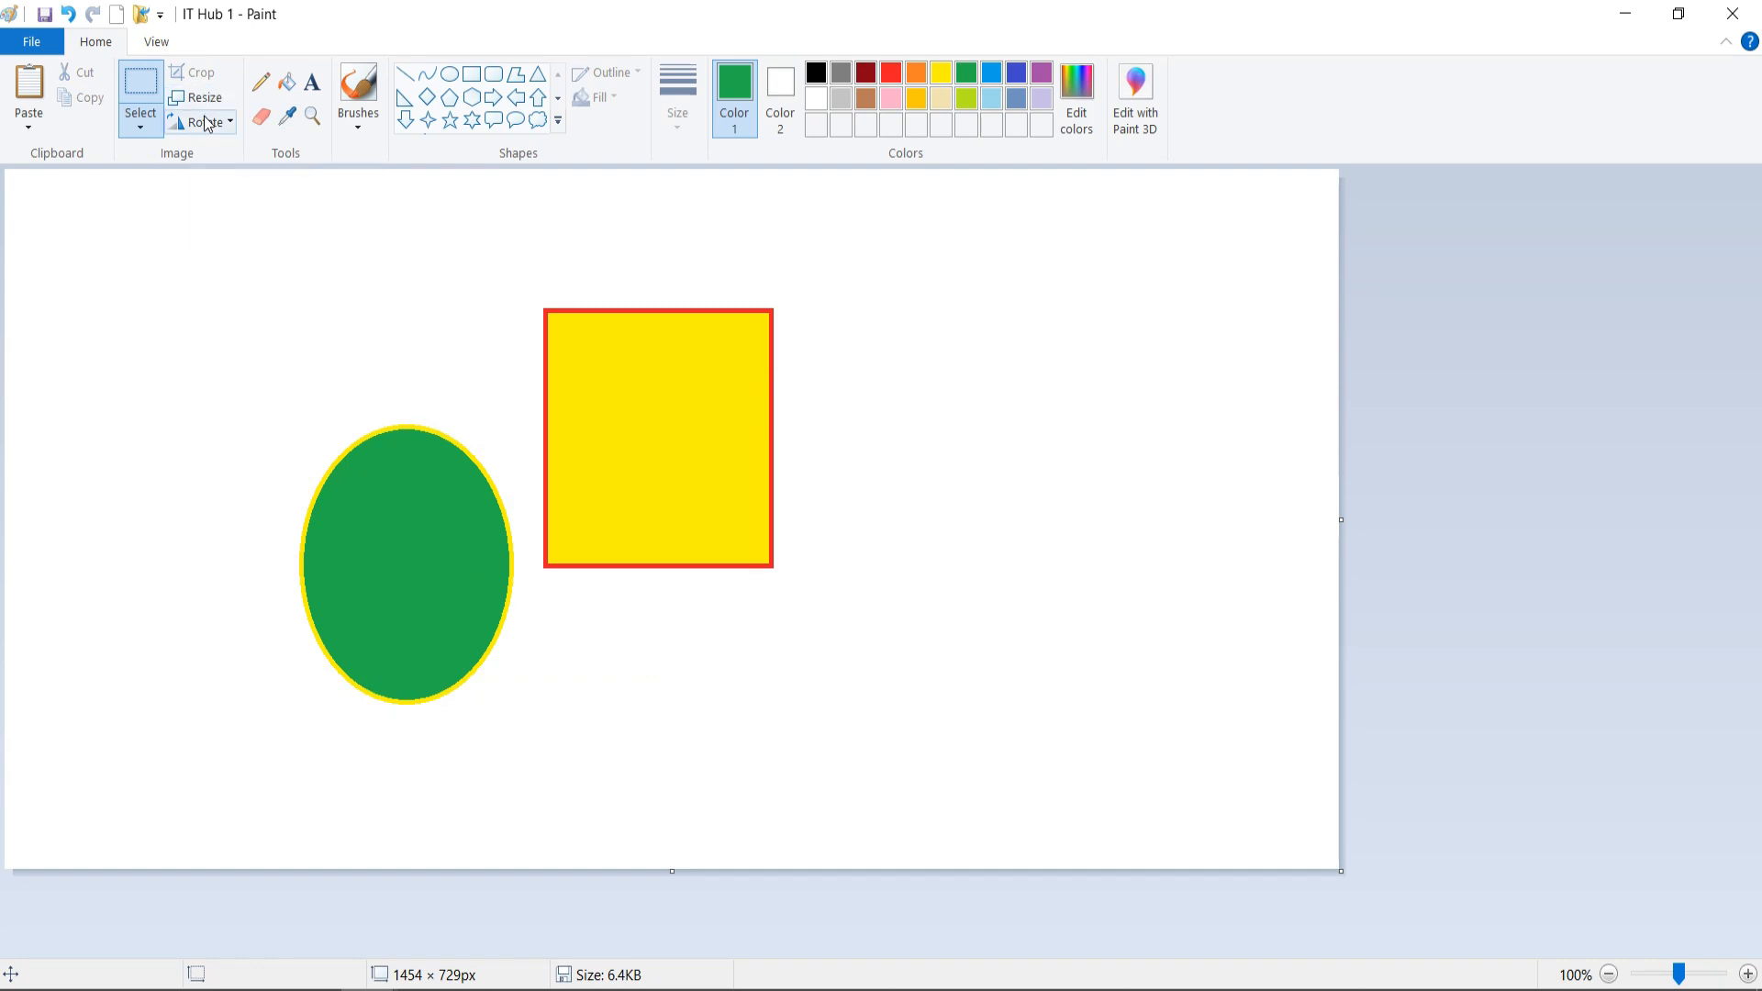
- Draw a tall green triangle to the right of the yellow rectangle and fill it with green
click(538, 73)
drag(975, 296, 1153, 585)
click(824, 396)
click(304, 83)
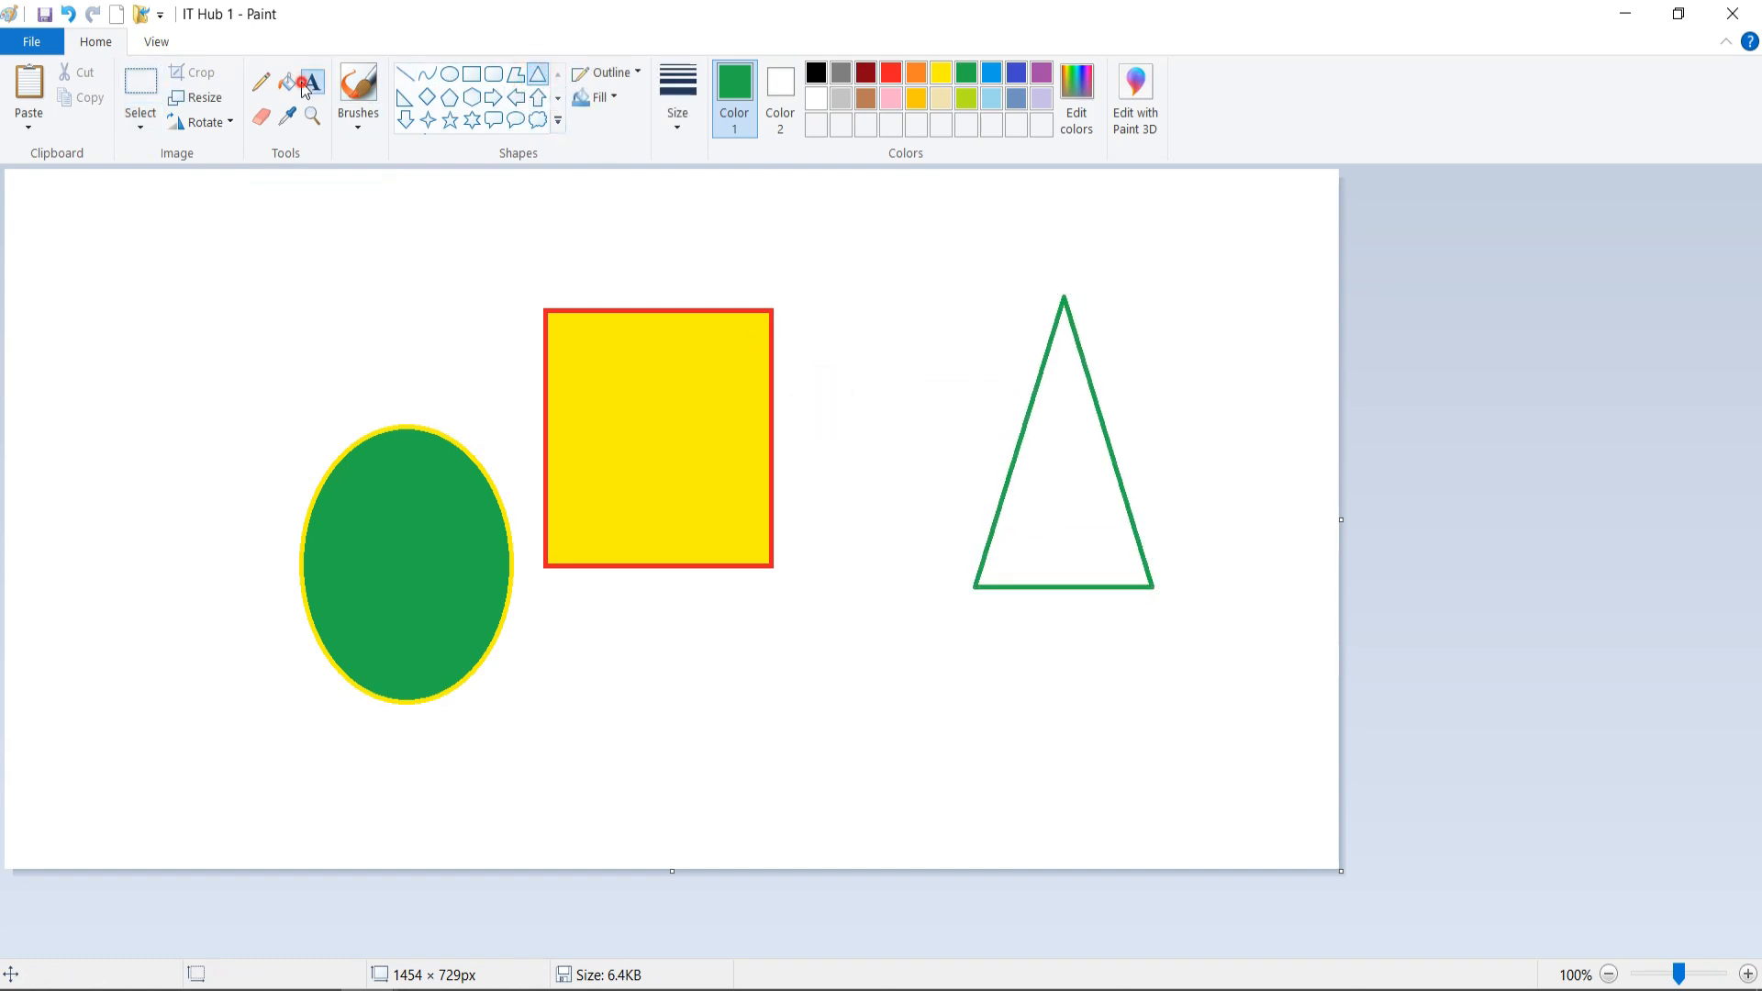
click(1047, 473)
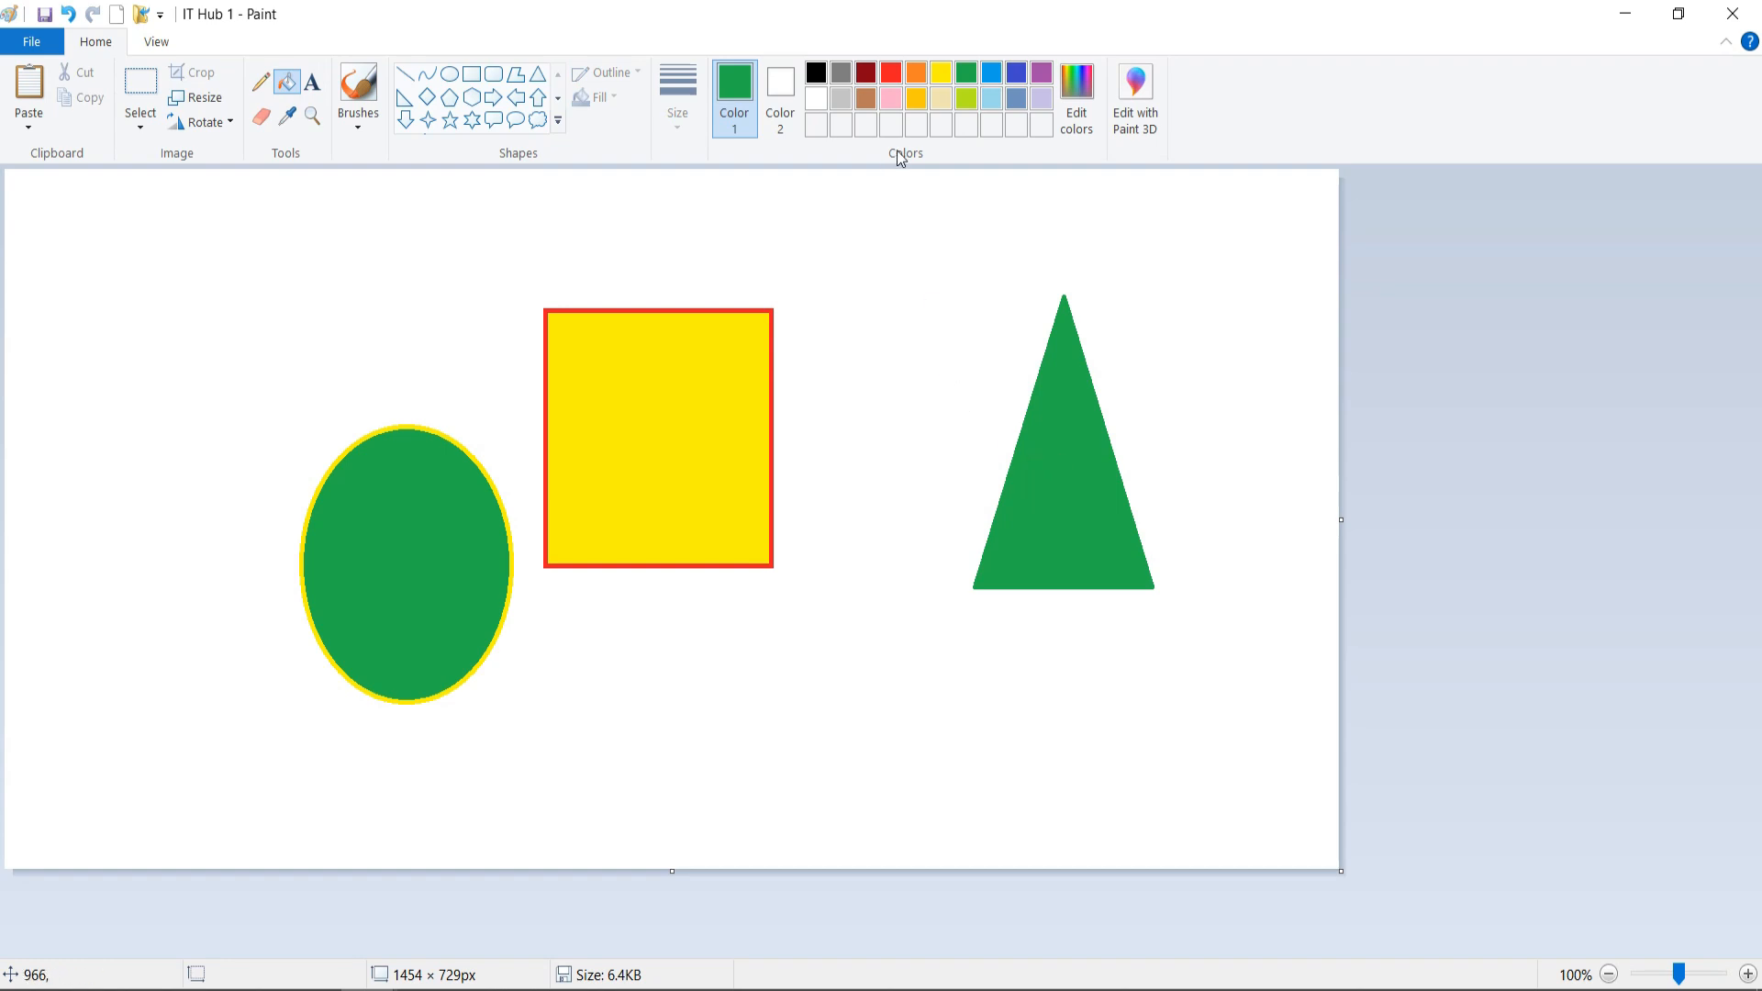
- Select an area of about 295 × 452 px around the triangle, rotate it left 90°, and rotate it right 90° again
click(140, 84)
drag(987, 241, 1114, 673)
click(846, 401)
click(866, 389)
drag(922, 220, 1193, 653)
click(229, 124)
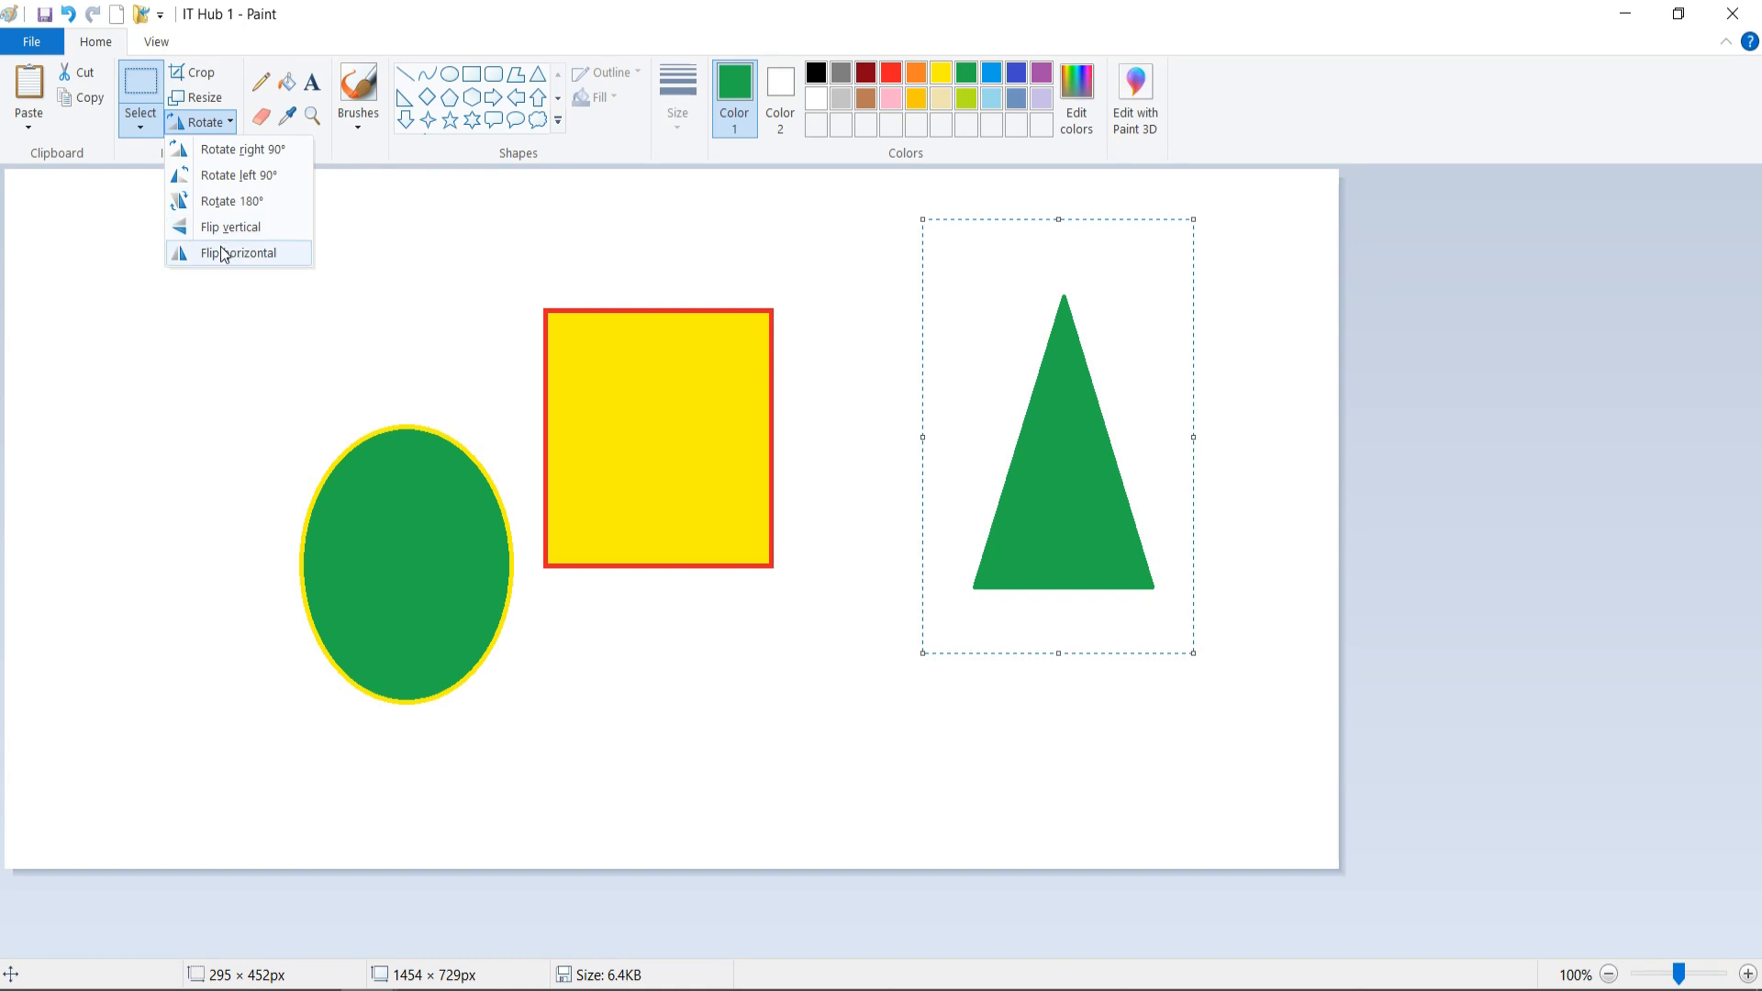
click(237, 176)
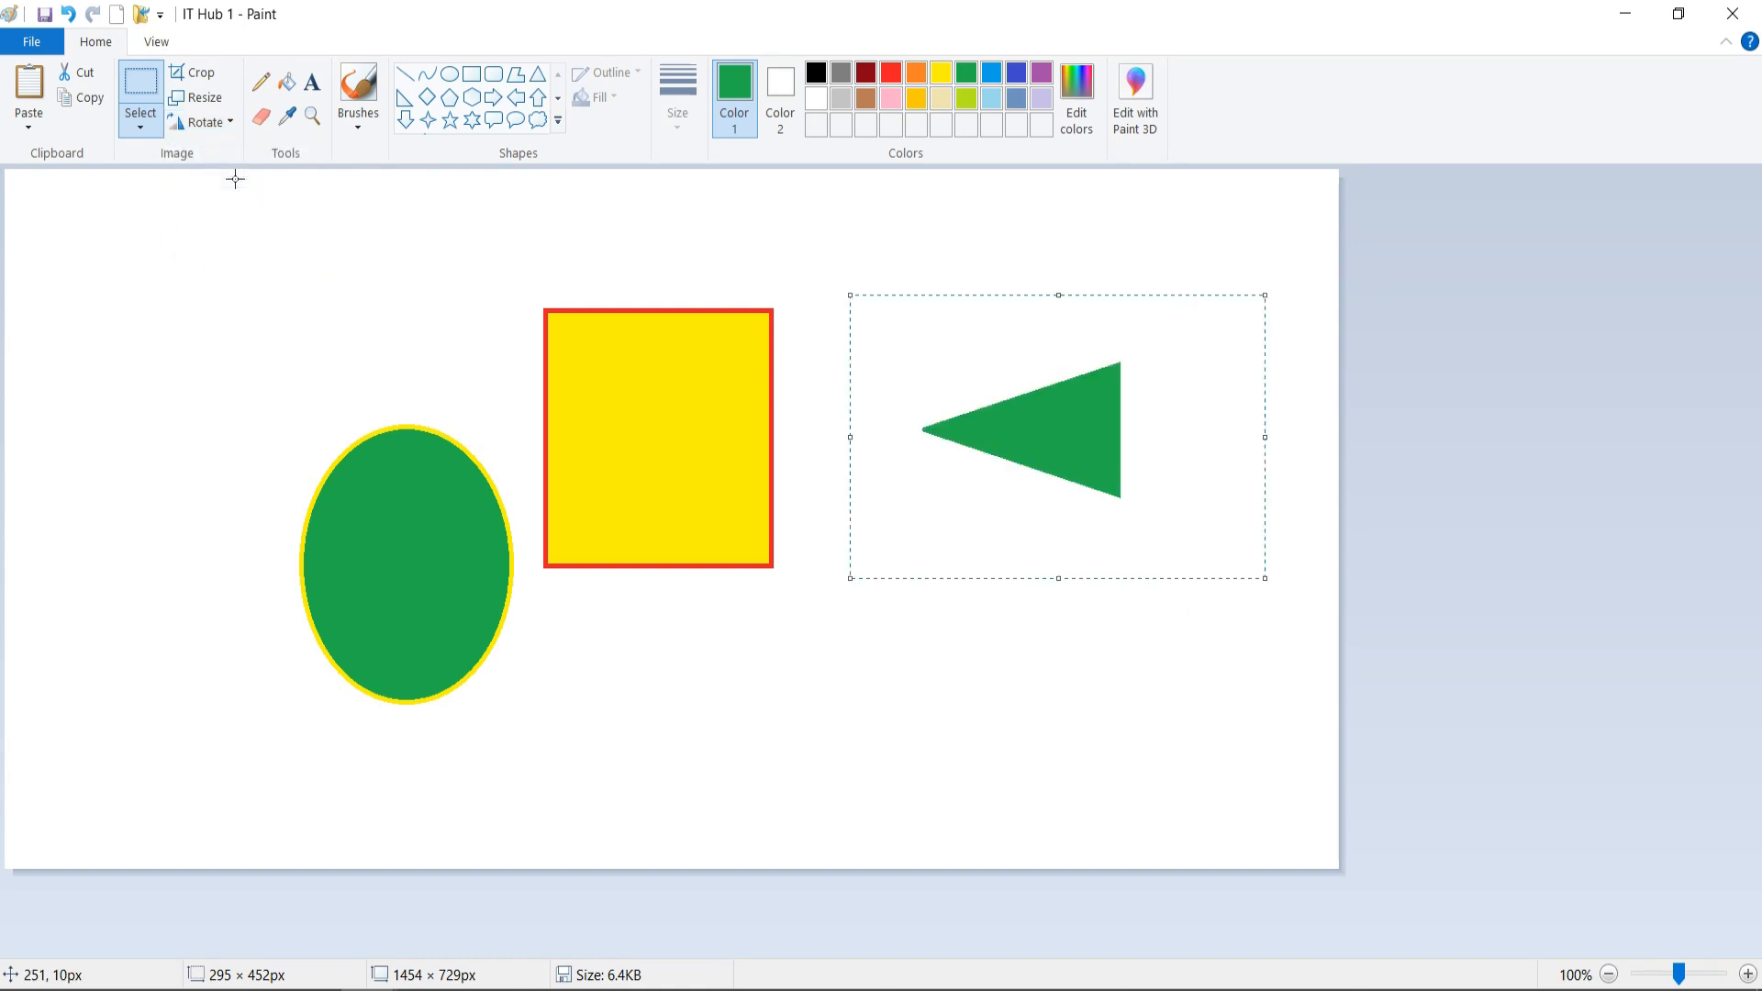
click(230, 123)
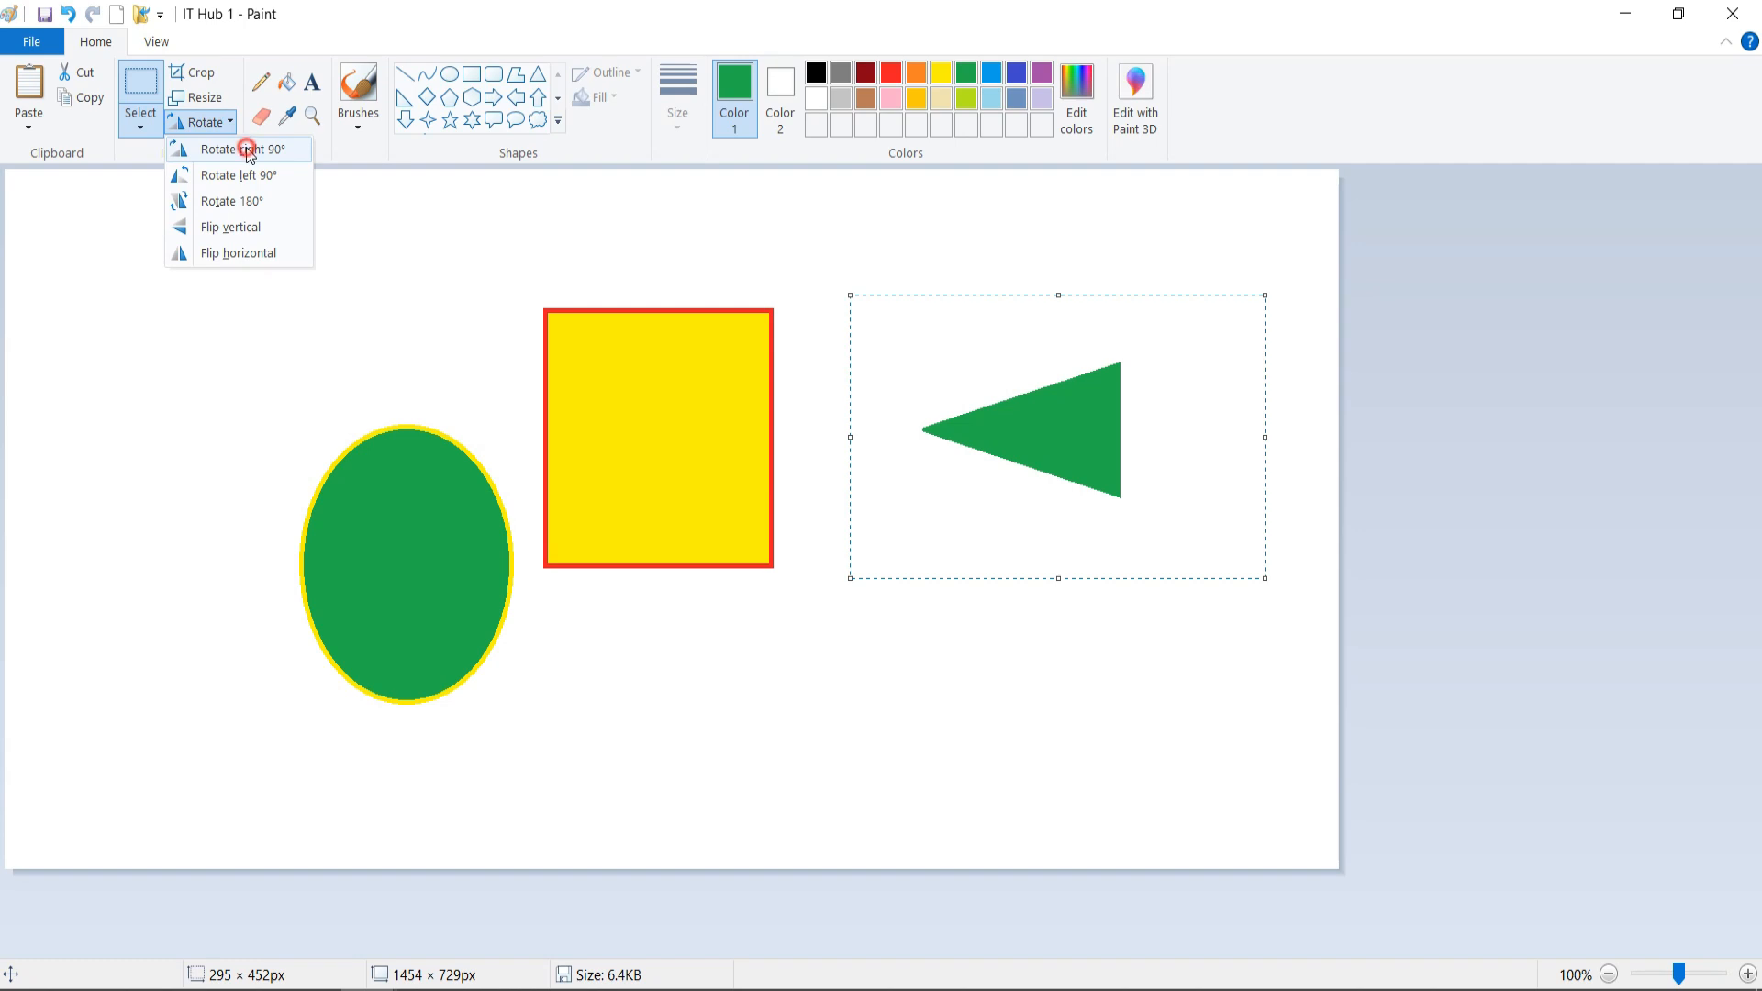
click(246, 152)
- Flip the selected triangle horizontally and deselect it
click(216, 125)
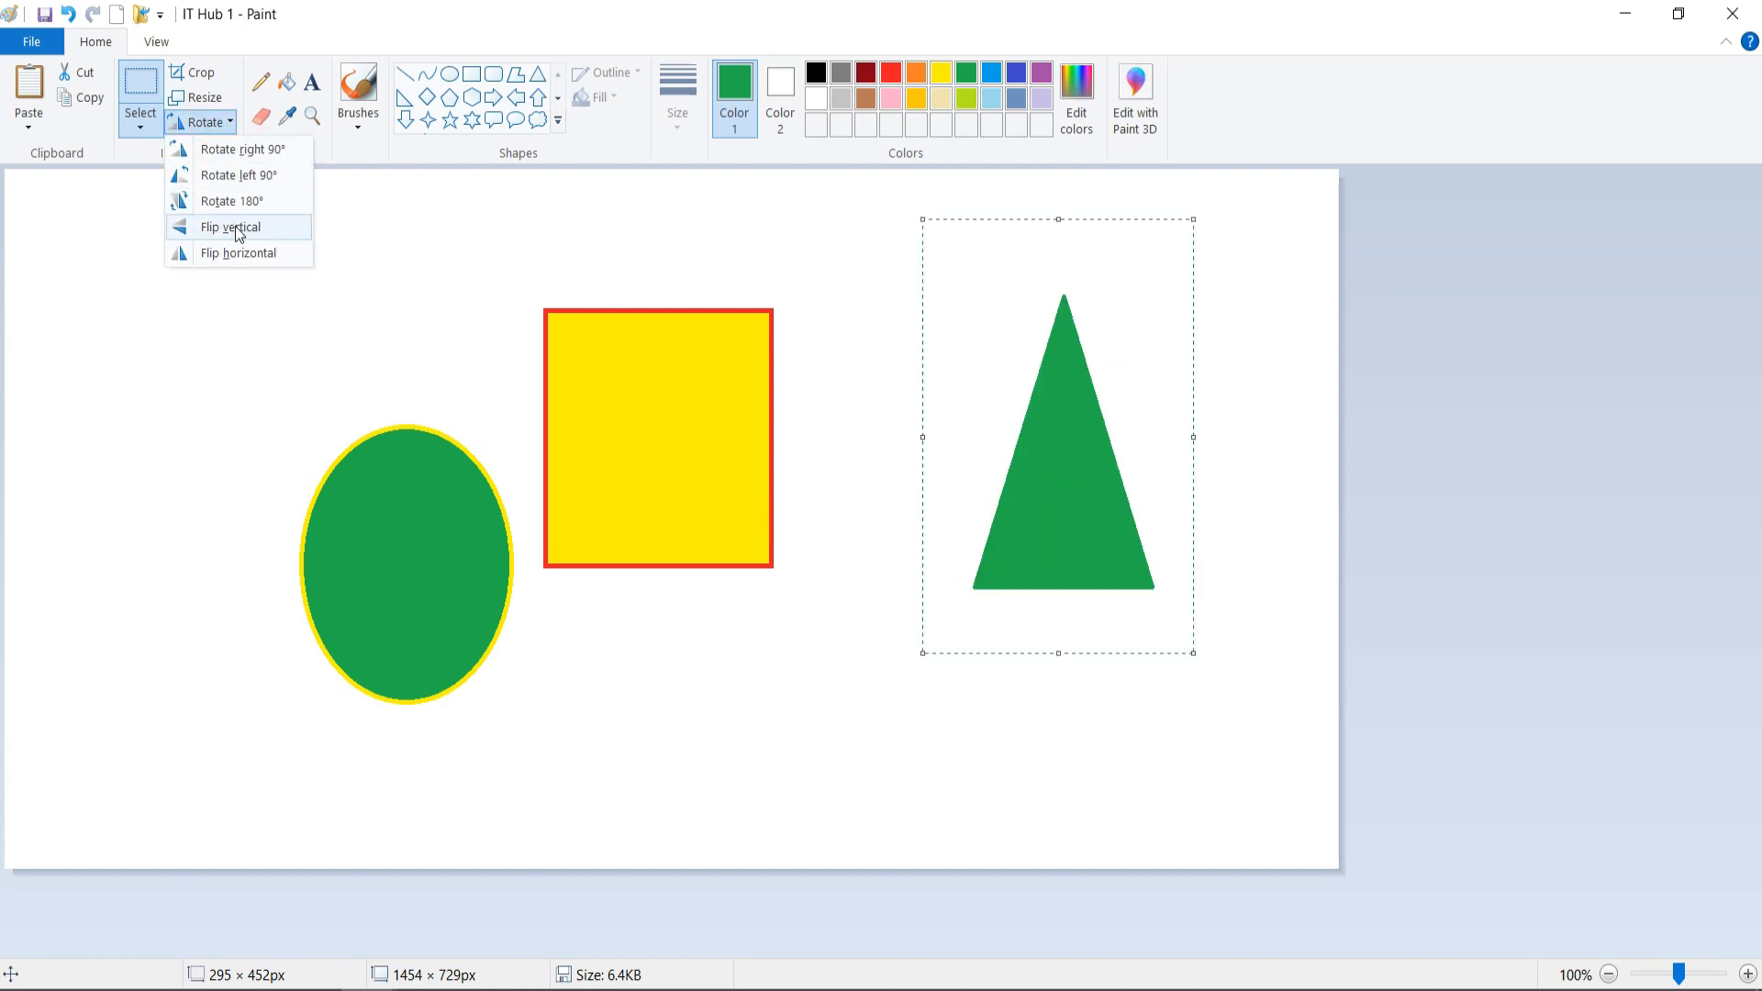
click(237, 253)
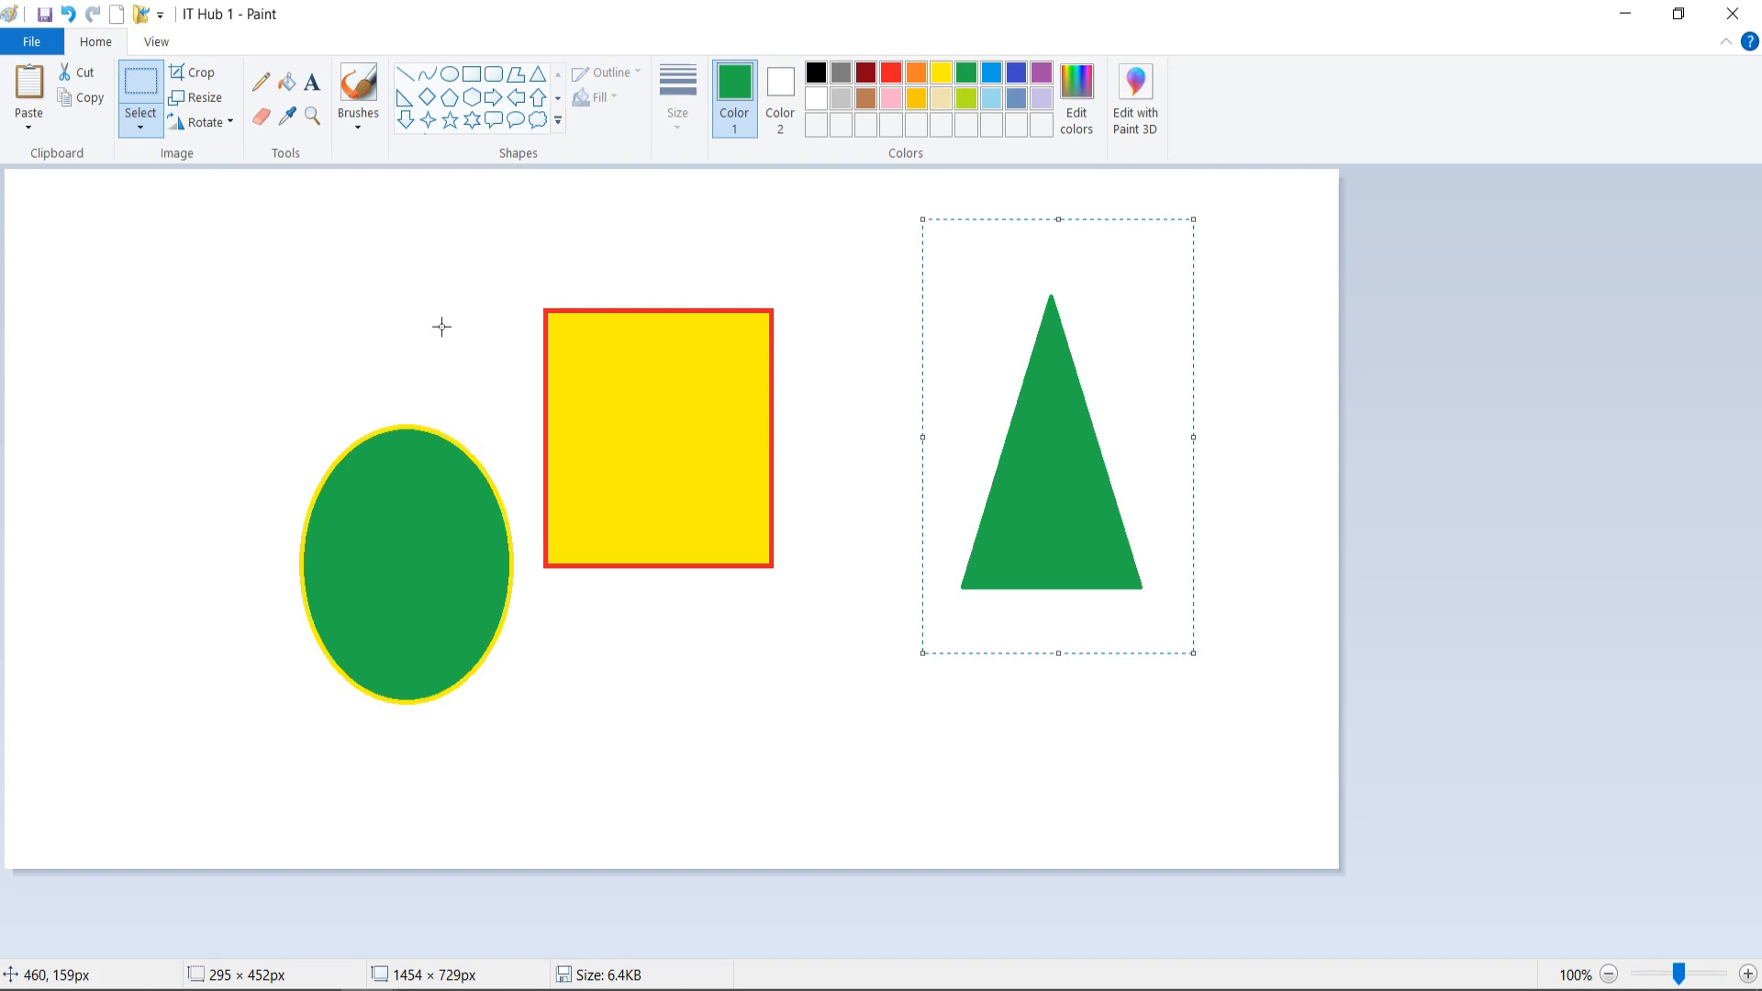
click(495, 263)
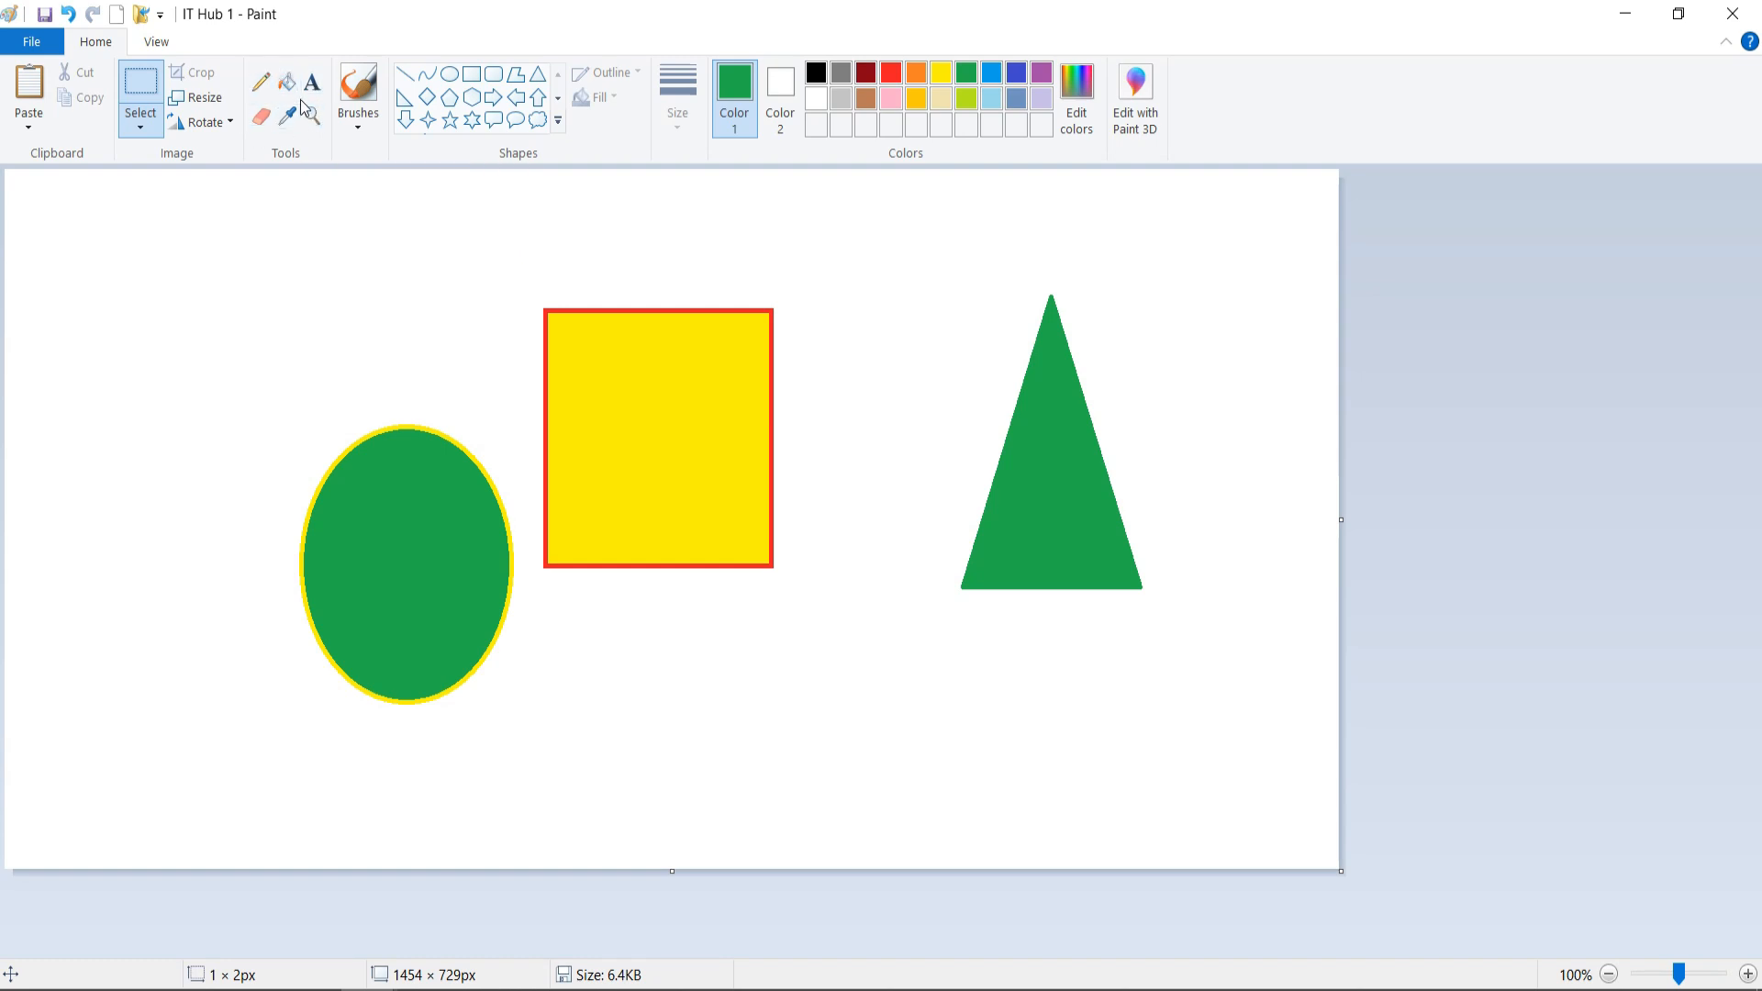
- Write GRC IT freehand with the Pencil in thin green strokes above the green oval
click(261, 81)
mouse_move(236, 249)
mouse_down()
mouse_move(217, 292)
mouse_move(268, 308)
mouse_move(245, 276)
mouse_move(268, 297)
mouse_move(293, 269)
mouse_move(265, 288)
mouse_move(300, 328)
mouse_up()
mouse_move(335, 259)
mouse_down()
mouse_move(346, 323)
mouse_move(364, 280)
mouse_move(424, 260)
mouse_move(437, 340)
mouse_up()
mouse_move(492, 244)
mouse_down()
mouse_move(495, 300)
mouse_move(484, 273)
mouse_move(514, 232)
mouse_up()
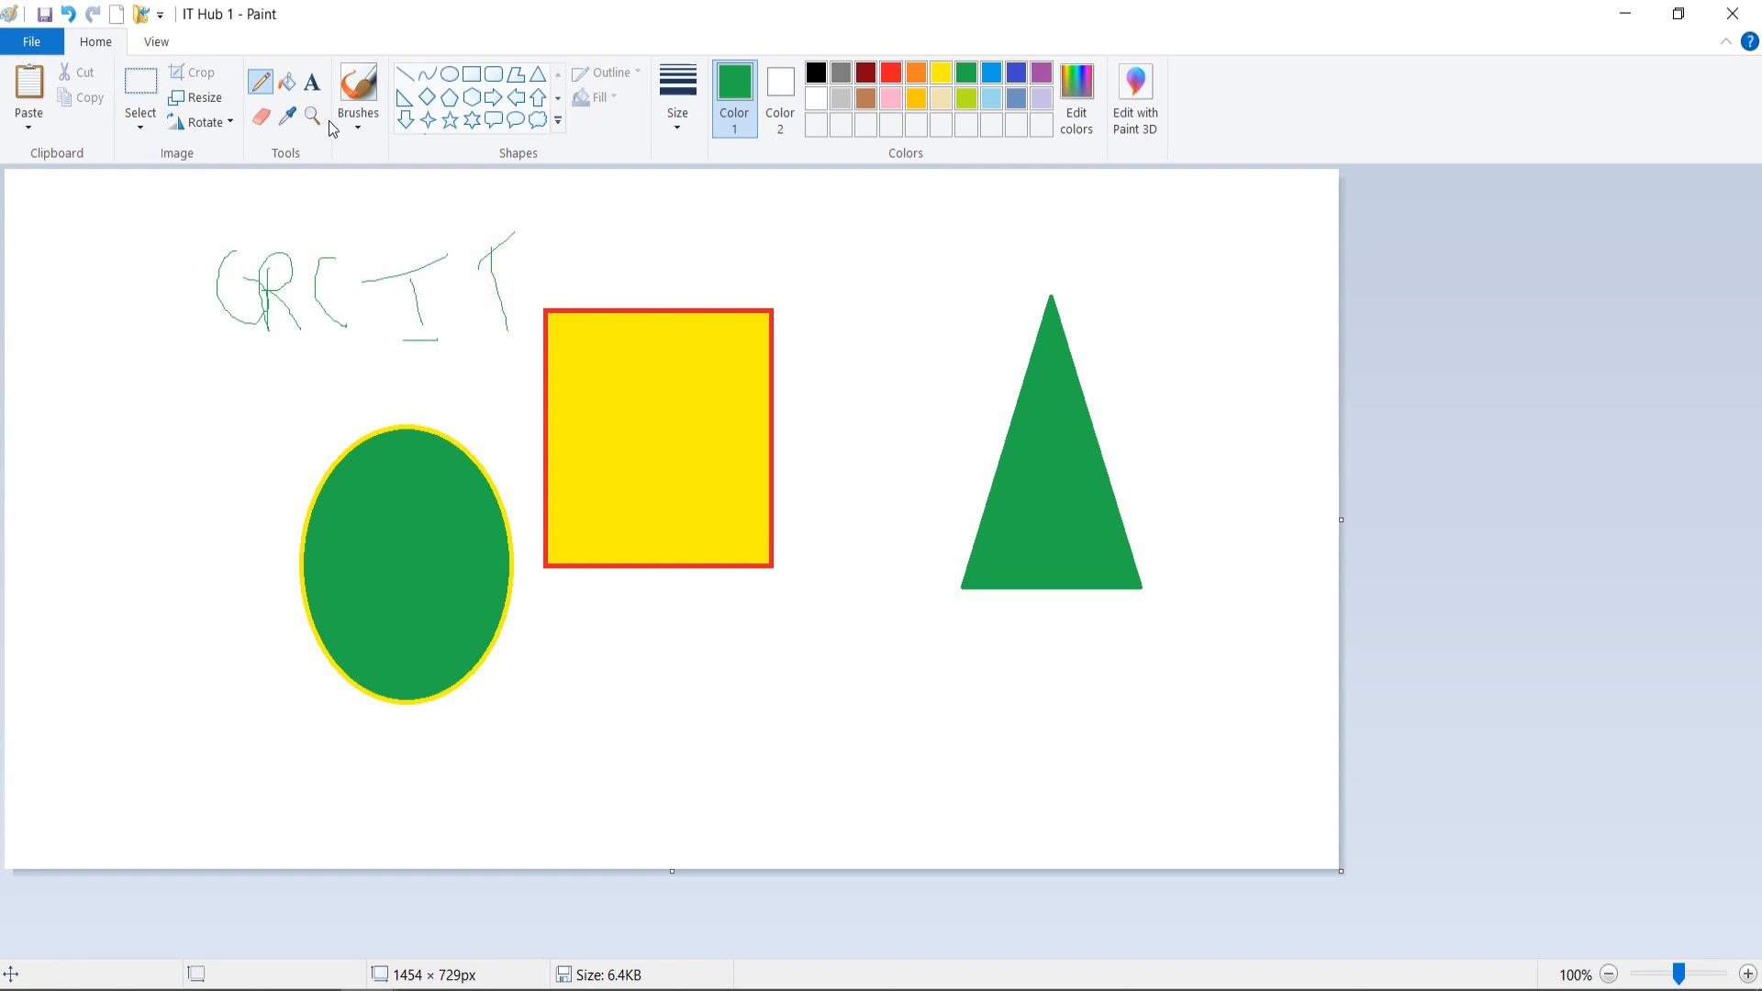
- Choose a thicker pencil size and draw several green test strokes above the yellow rectangle and beside the handwritten letters
click(677, 109)
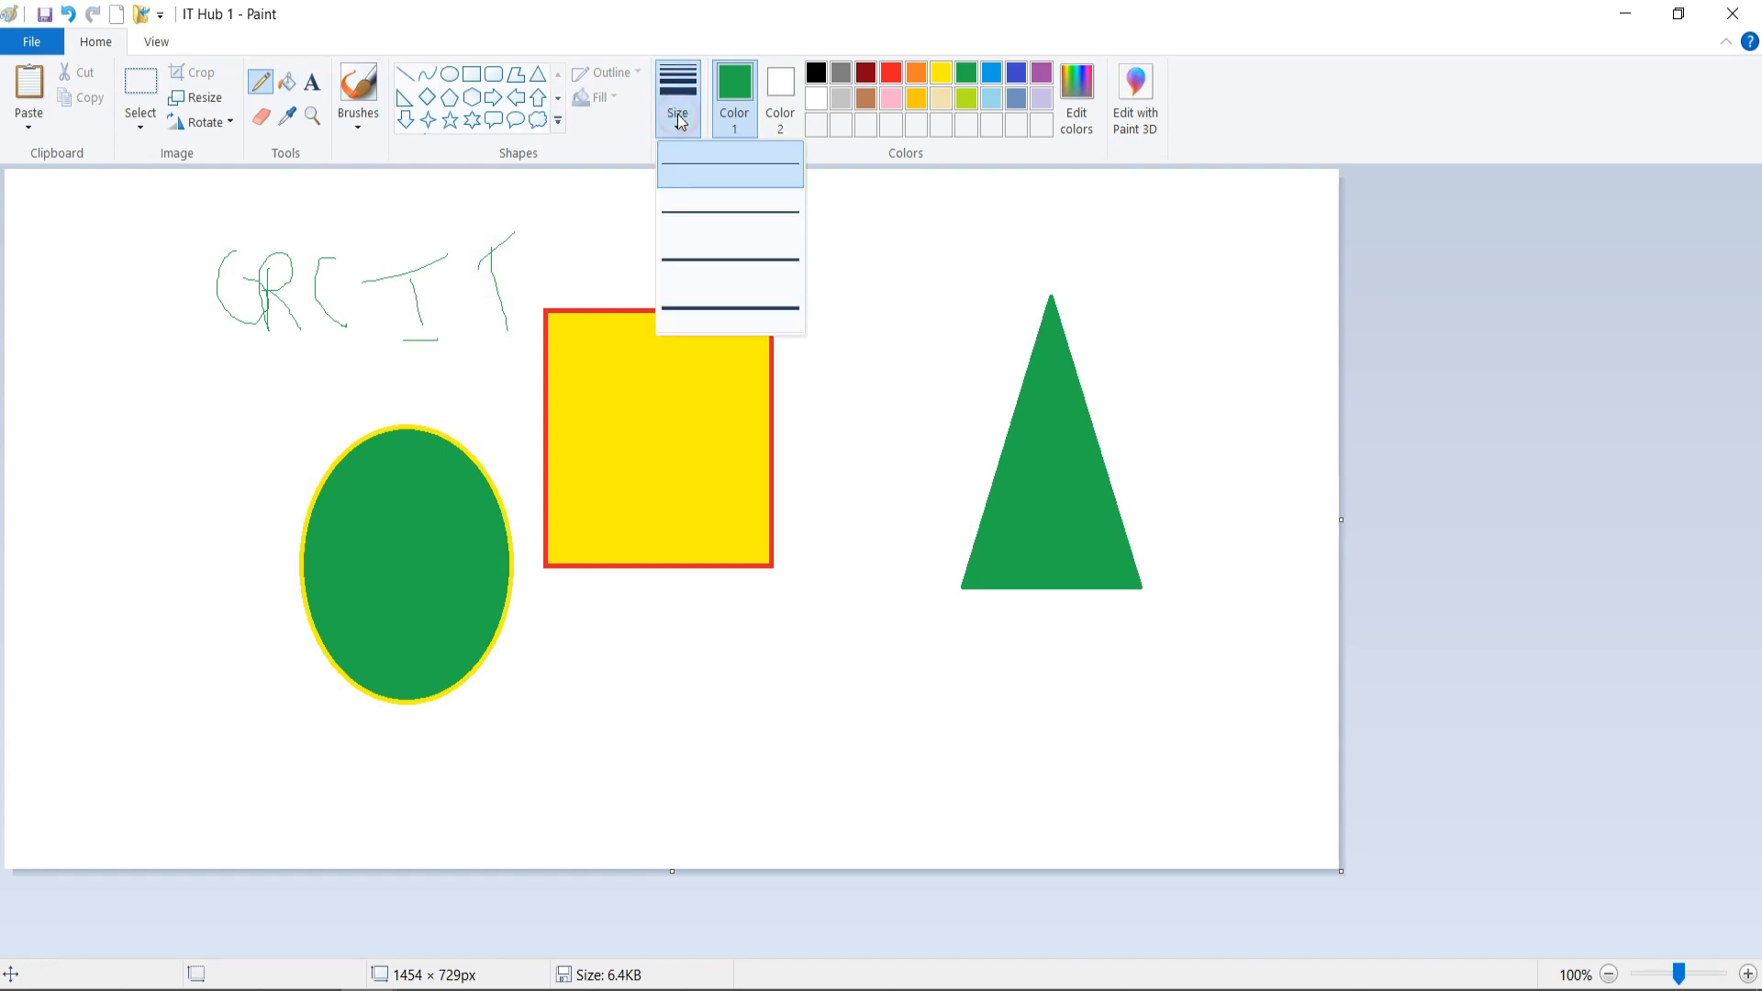
click(712, 248)
drag(568, 216, 629, 277)
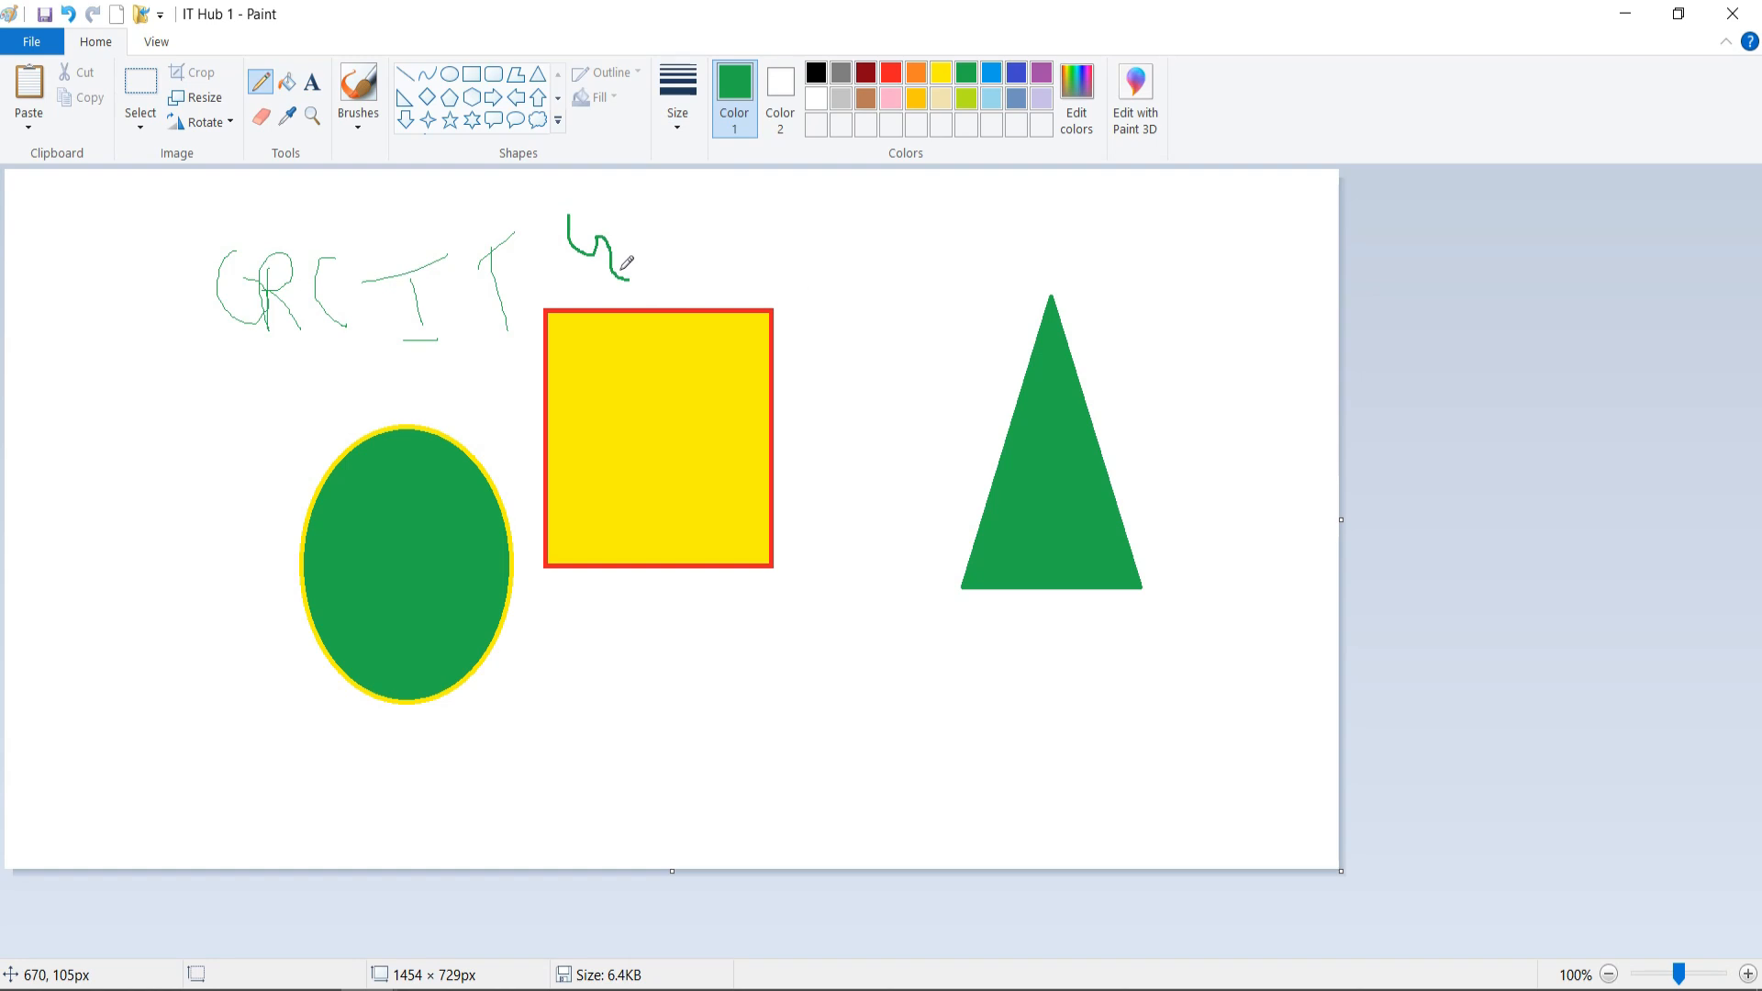
drag(633, 250, 671, 242)
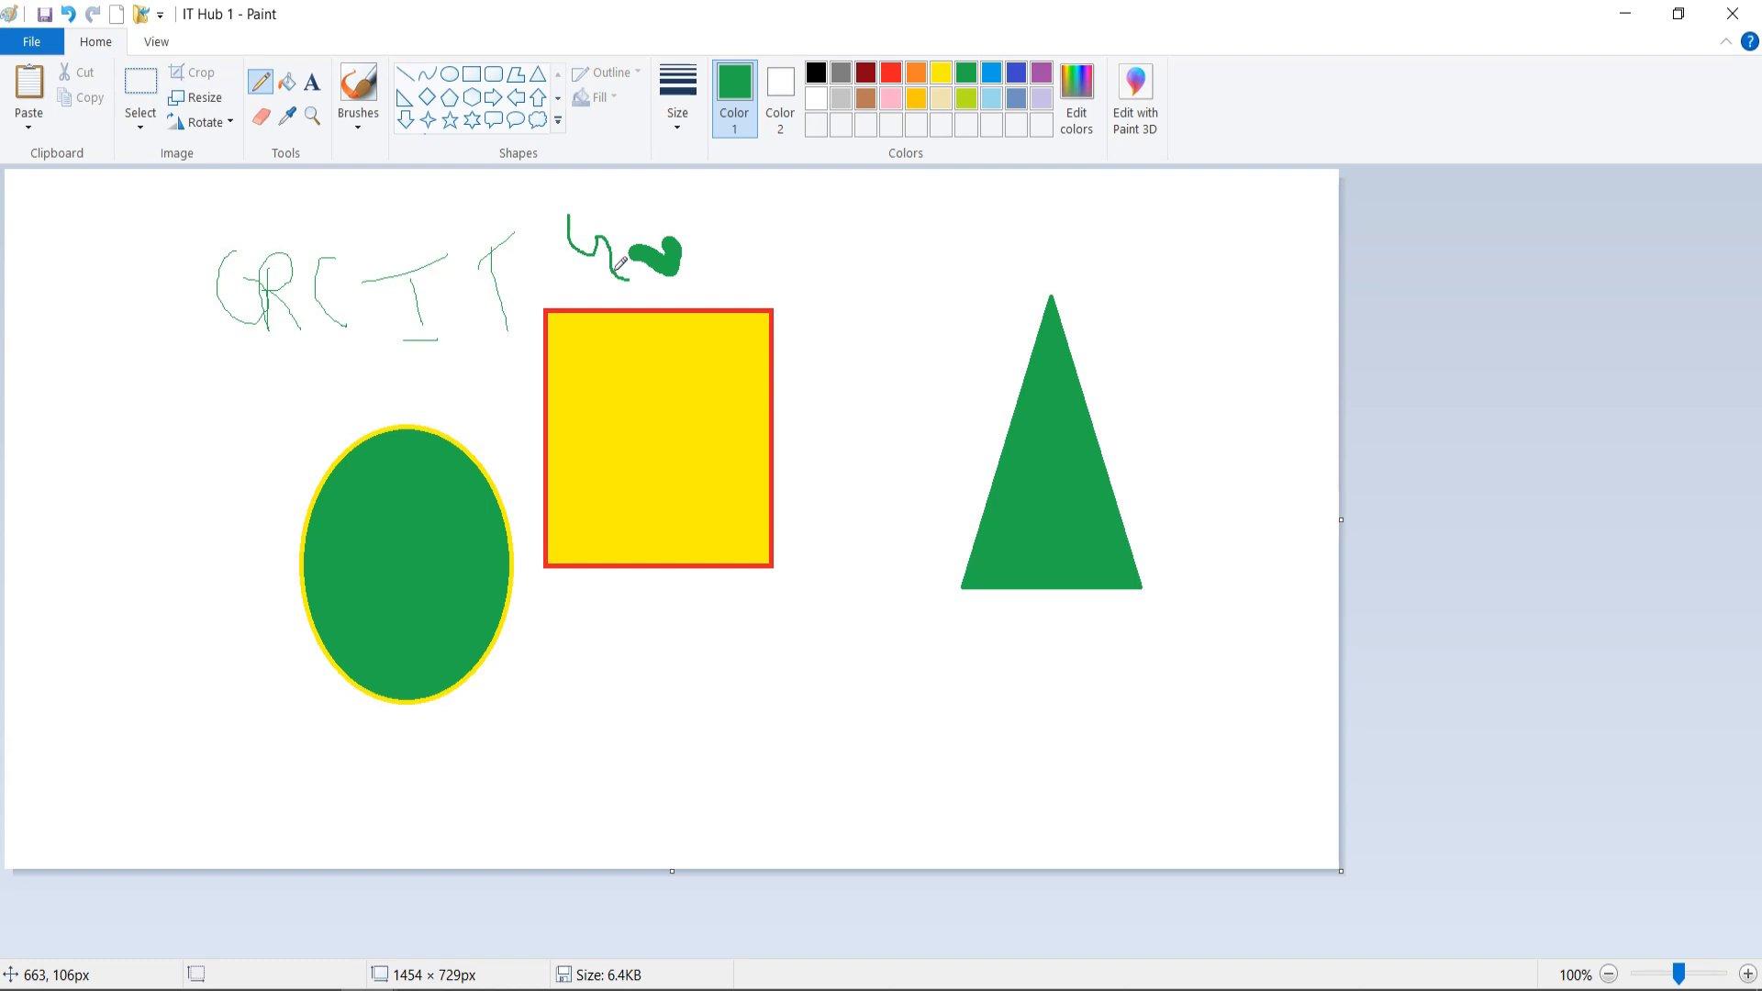
drag(500, 266, 529, 280)
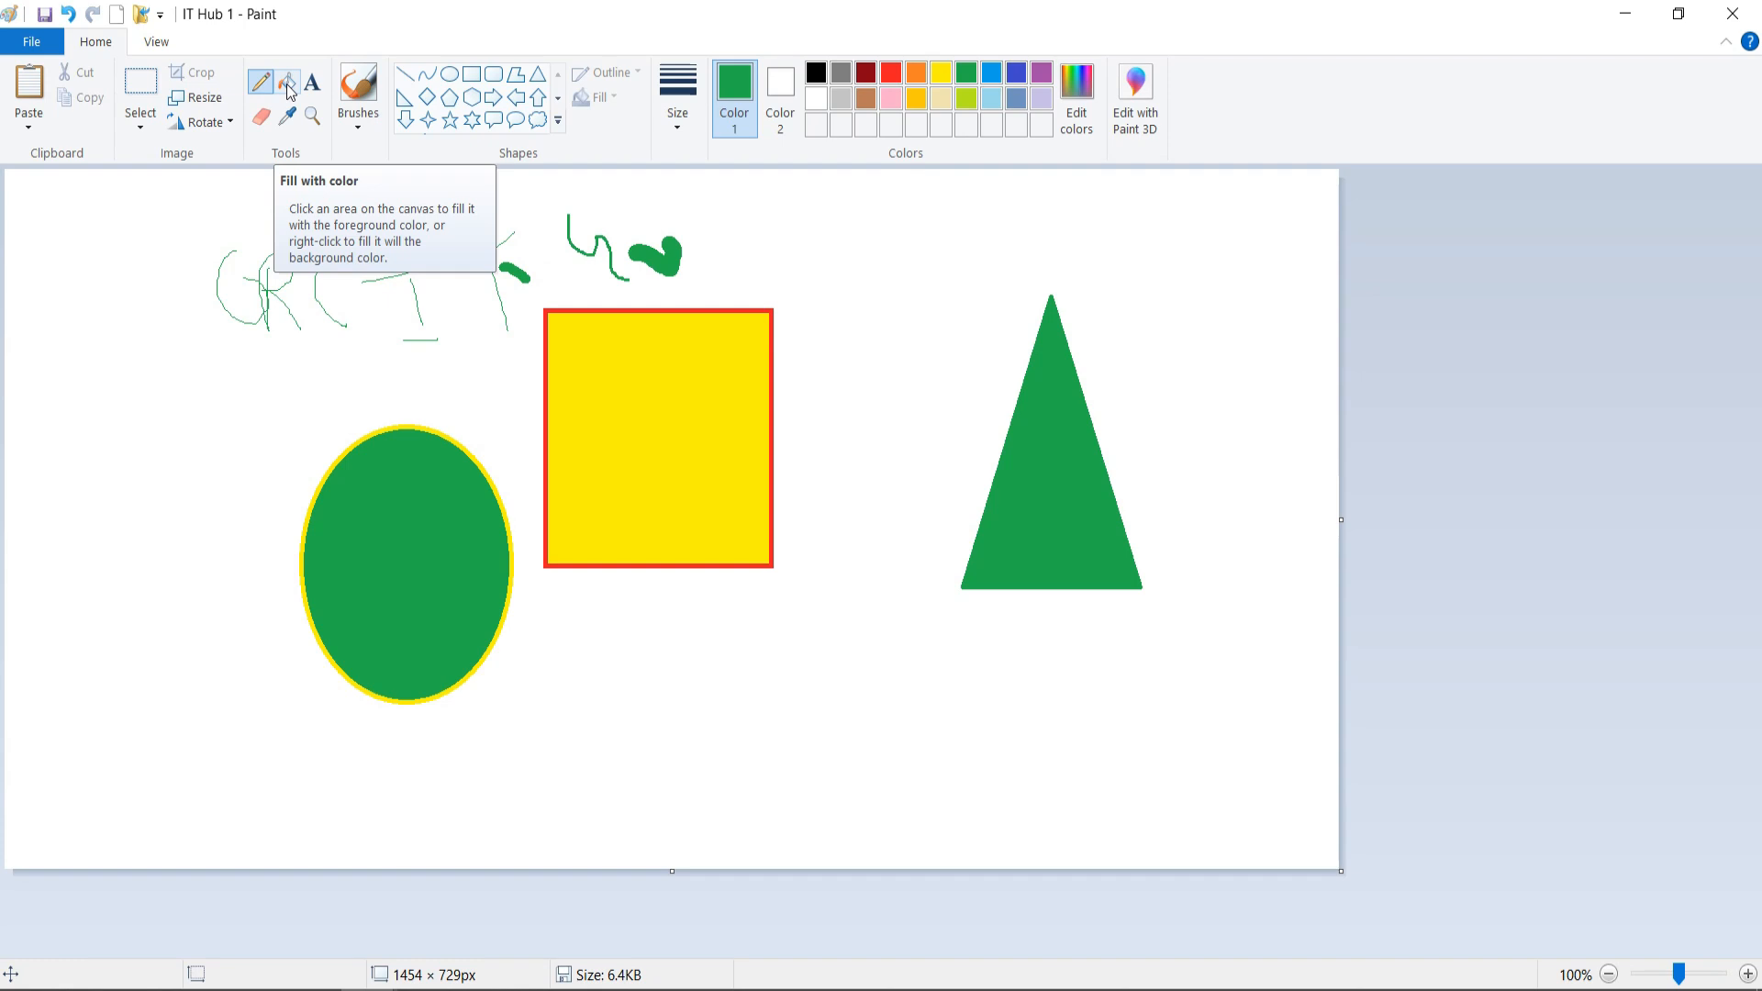
- Draw an upright green-outlined rectangle to the left of the oval and fill it with red
click(471, 73)
drag(75, 448, 214, 644)
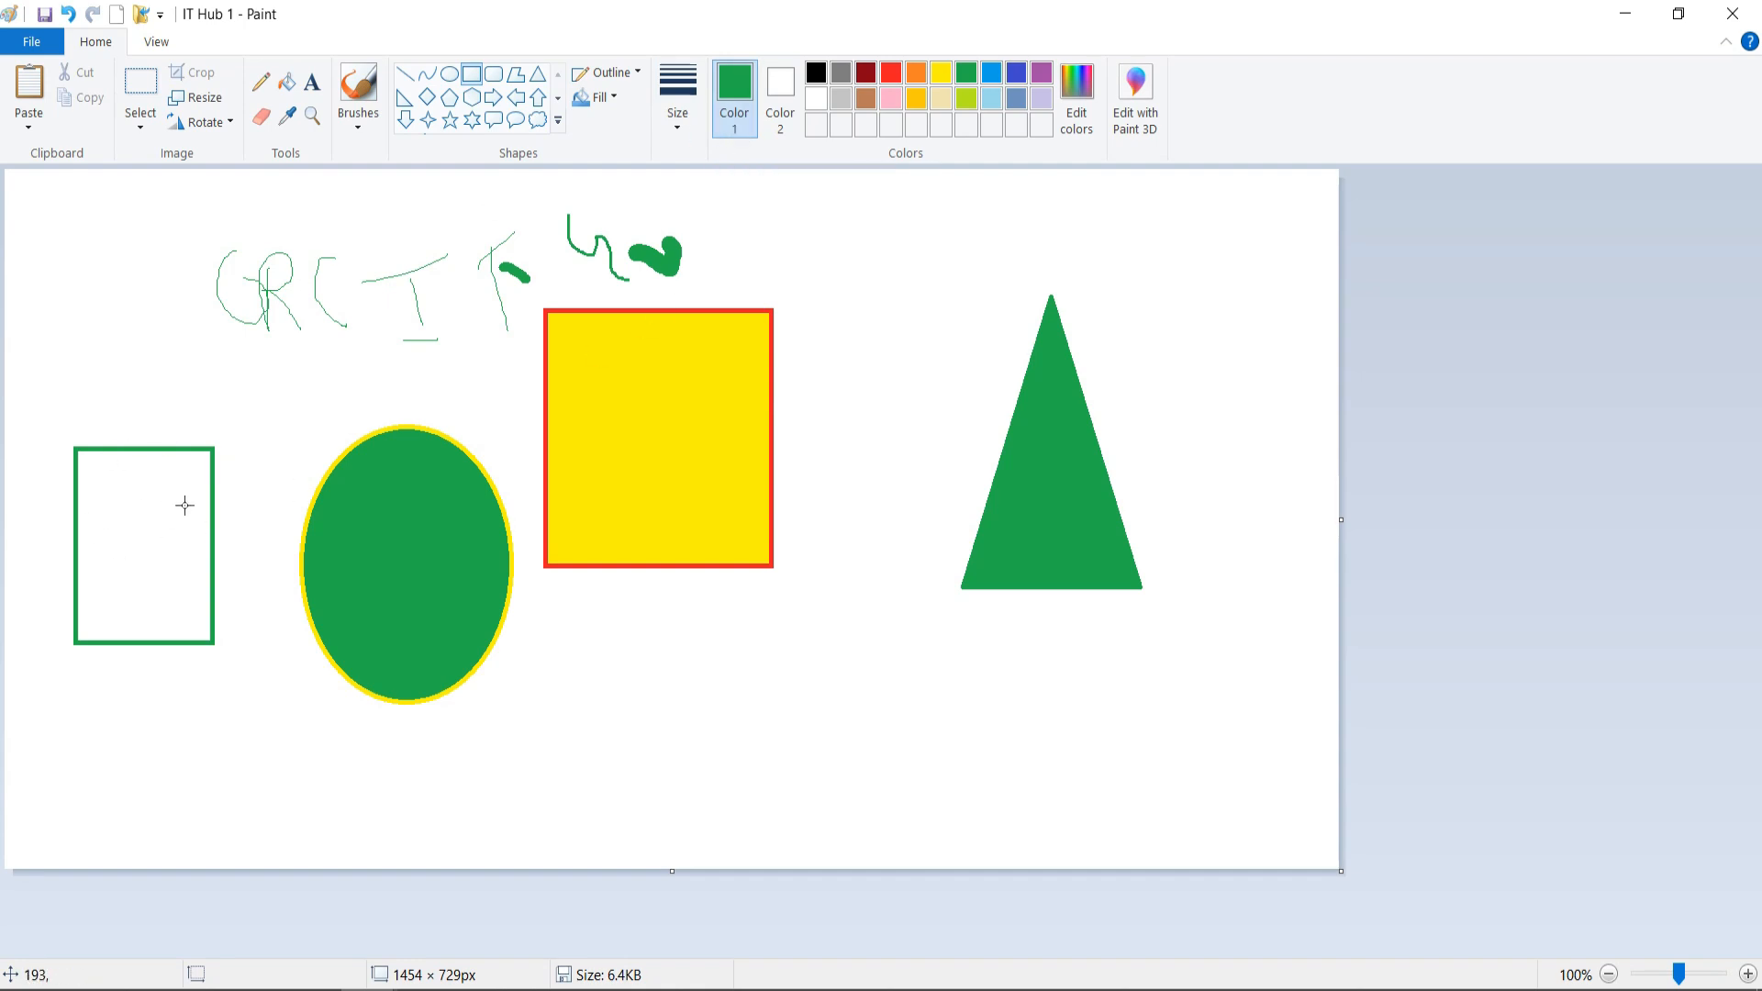
click(891, 75)
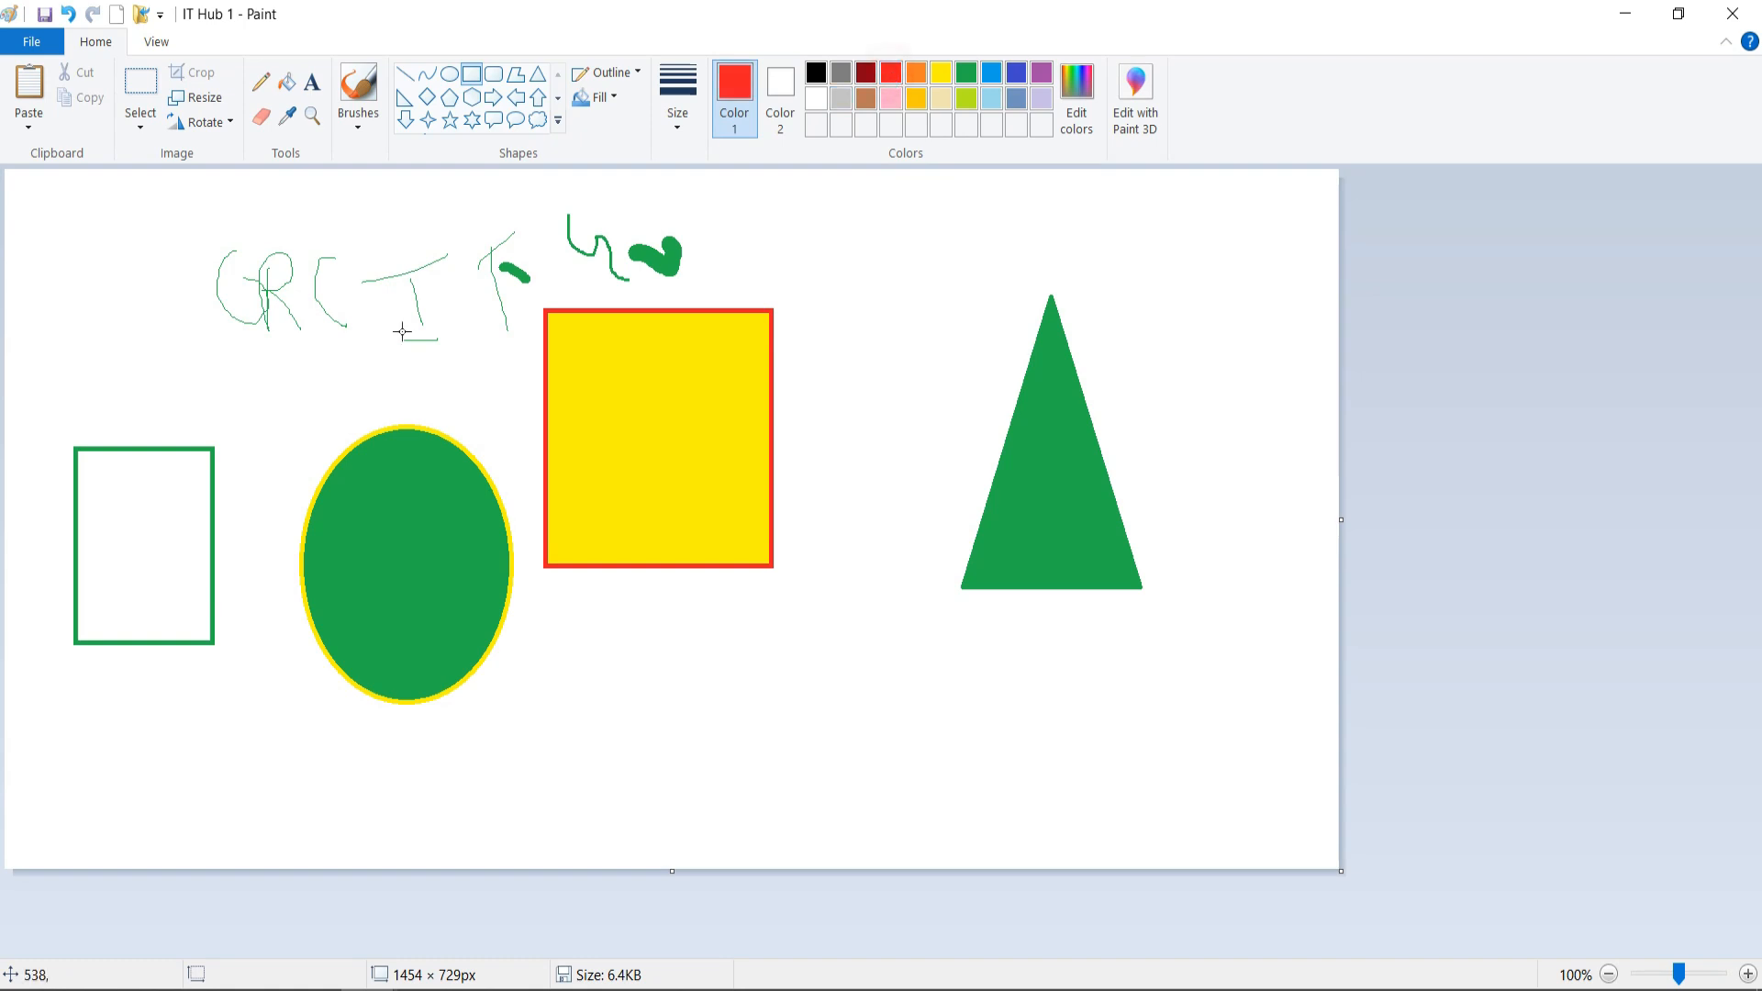
click(287, 82)
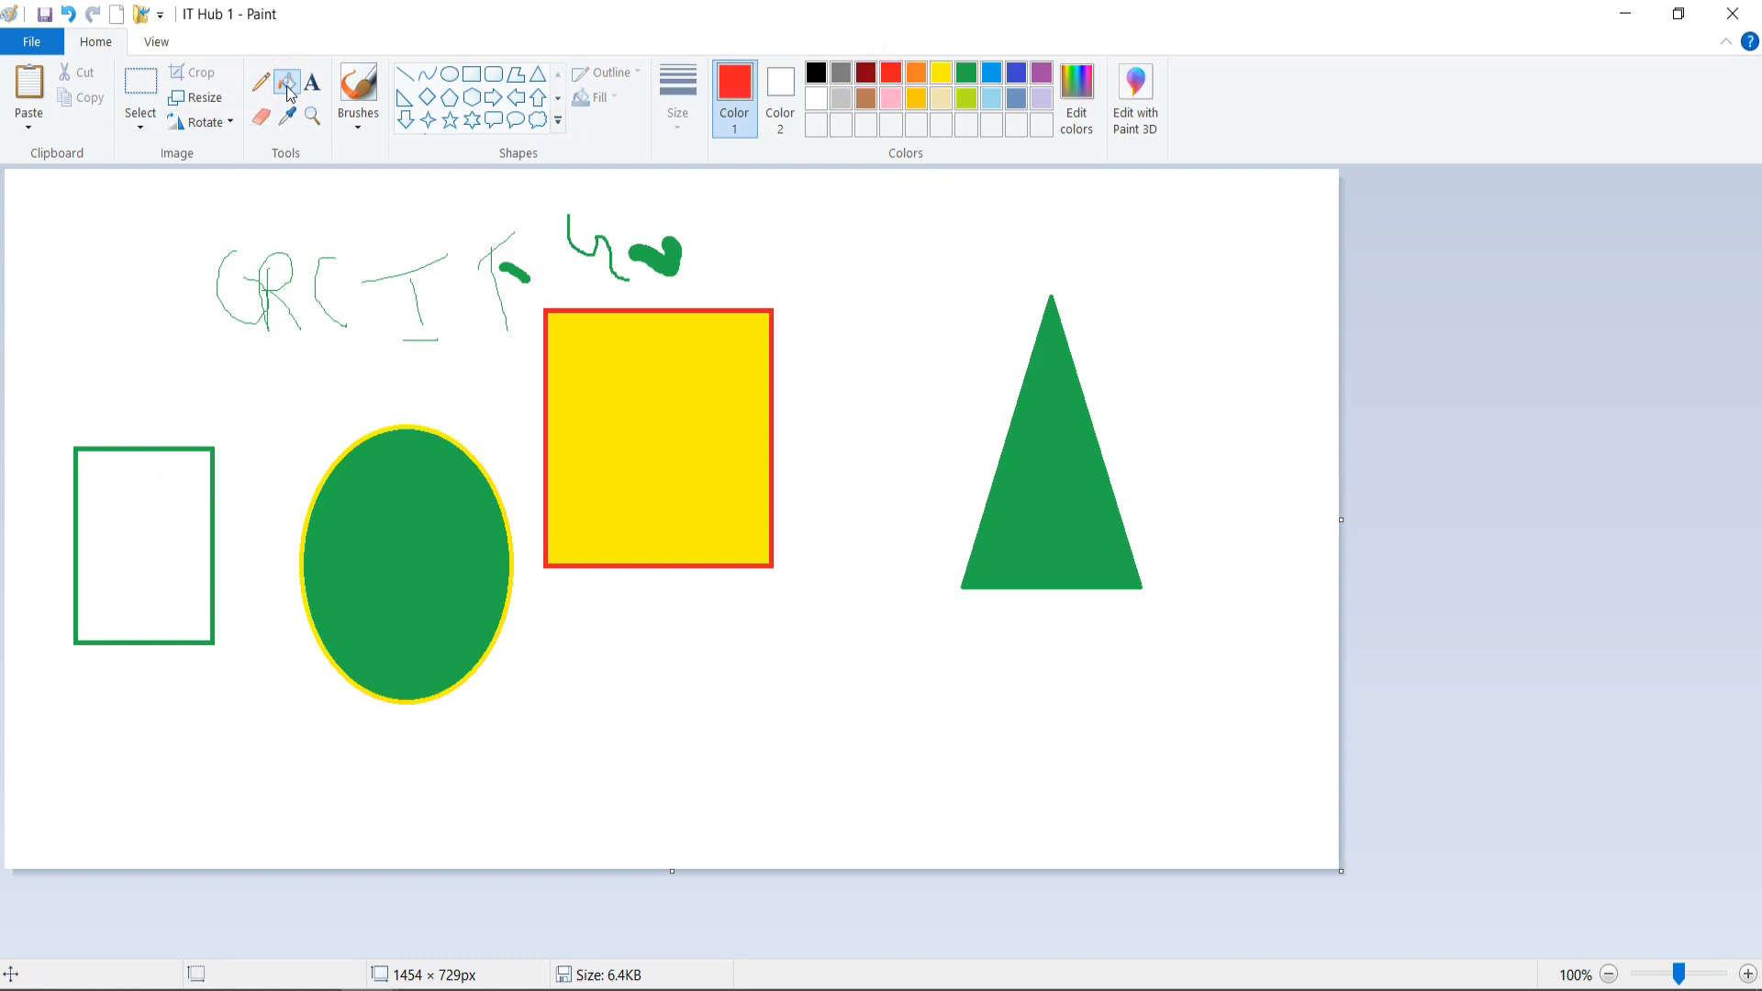
click(146, 507)
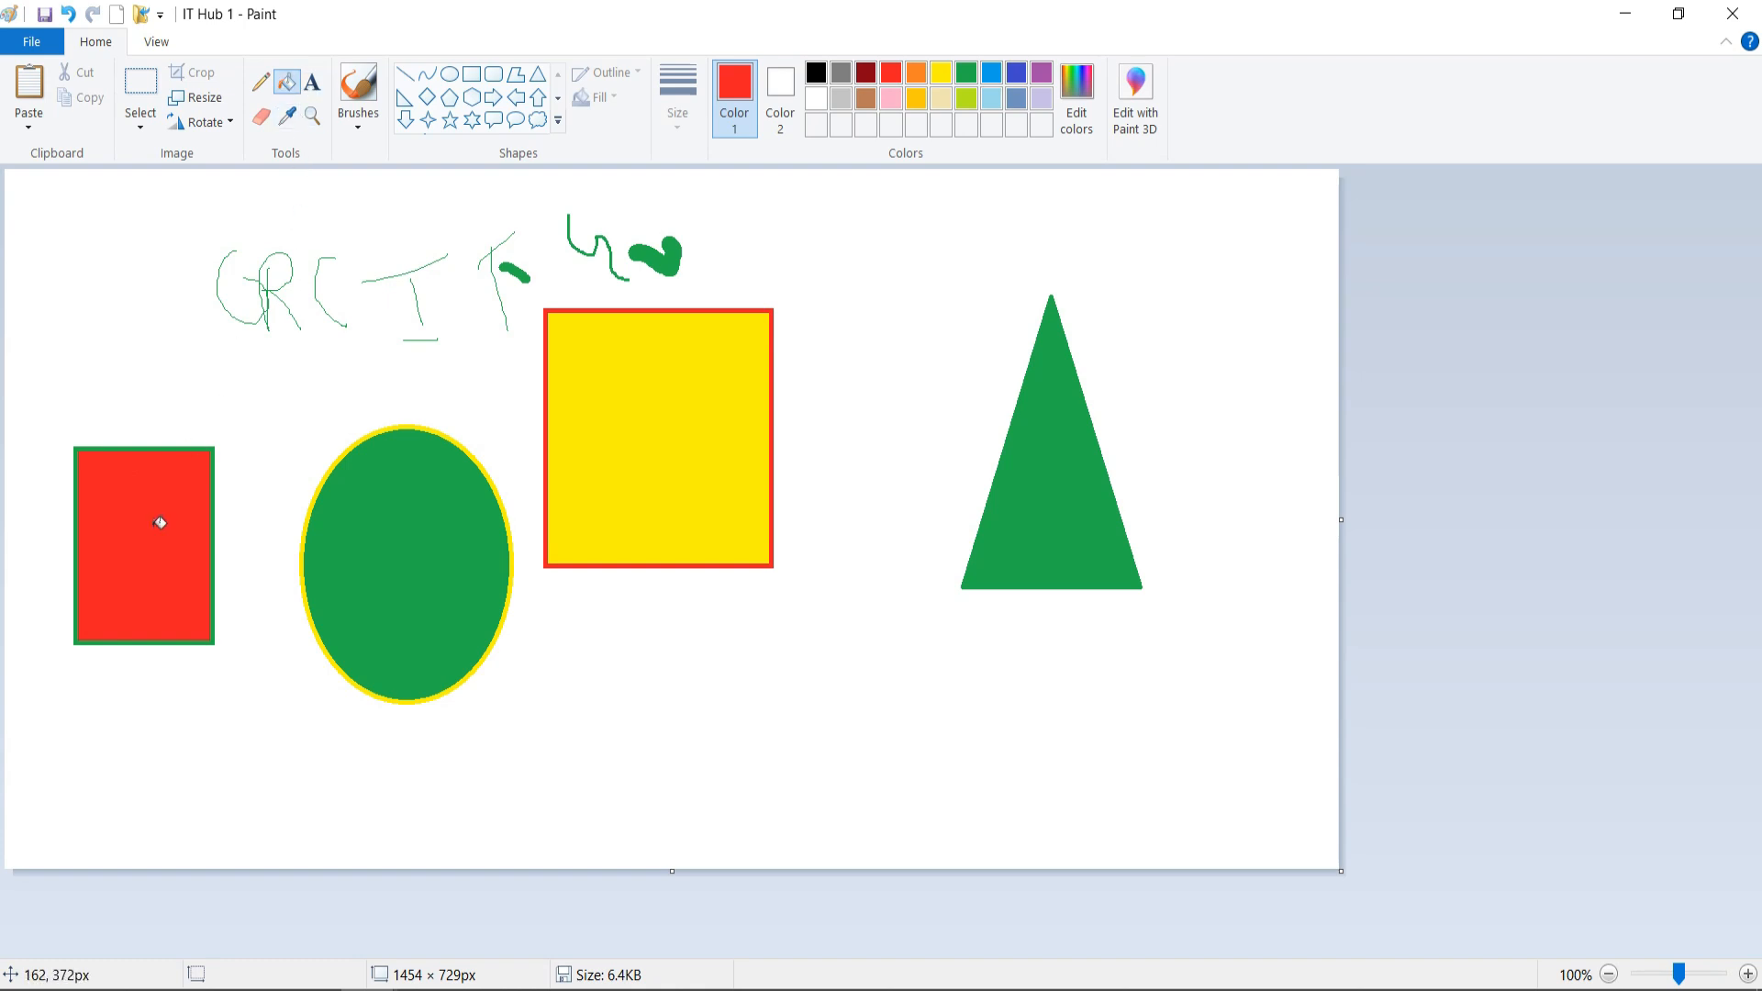
- Add a red text box of about 234 × 91 px below the yellow rectangle reading "IT HUb computer Education"
click(312, 89)
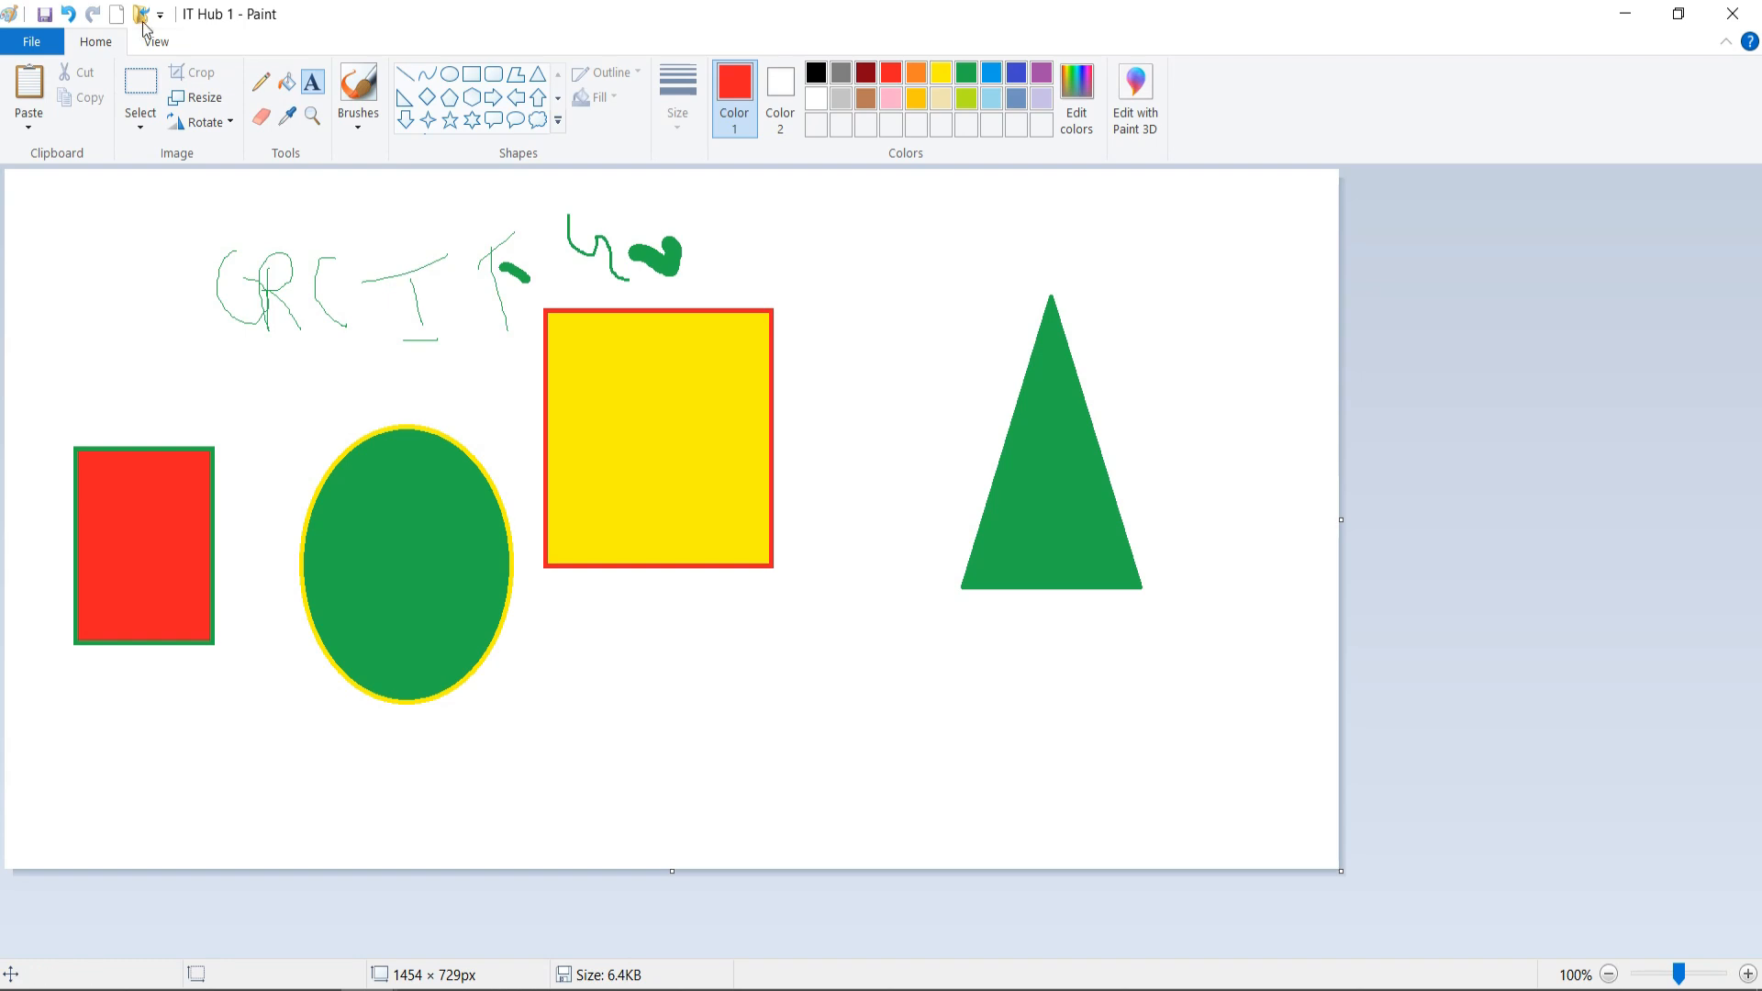
click(620, 721)
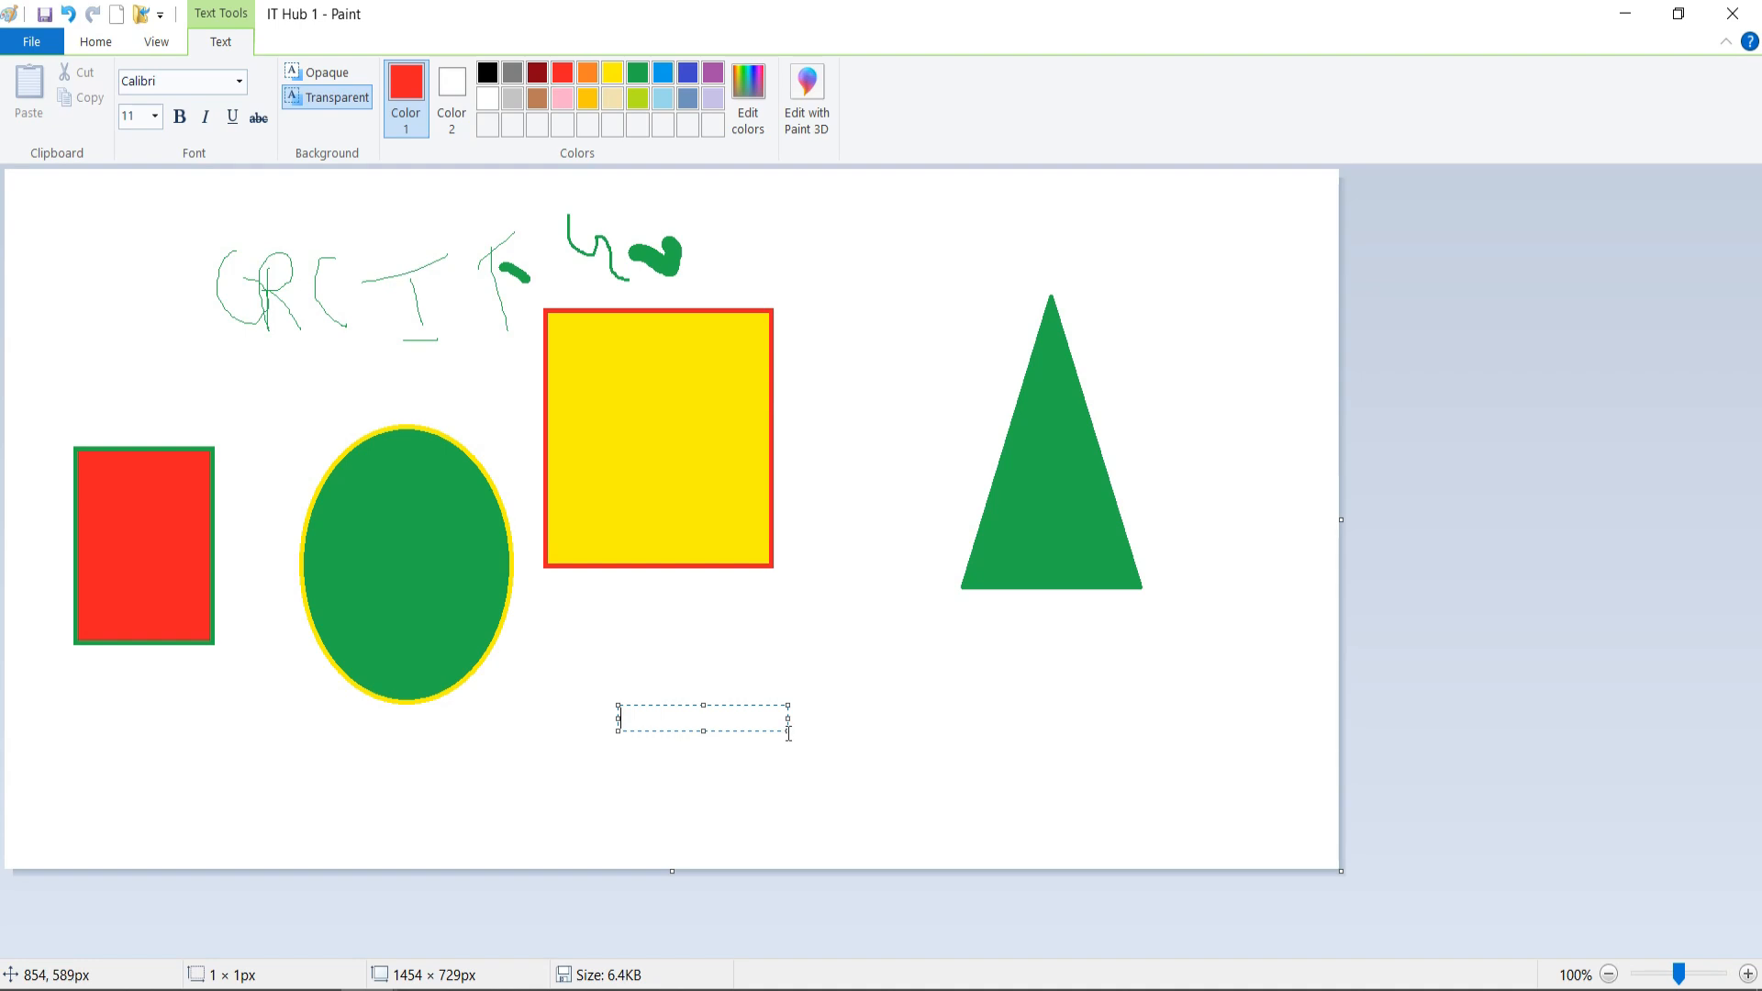
drag(788, 731, 828, 788)
click(640, 729)
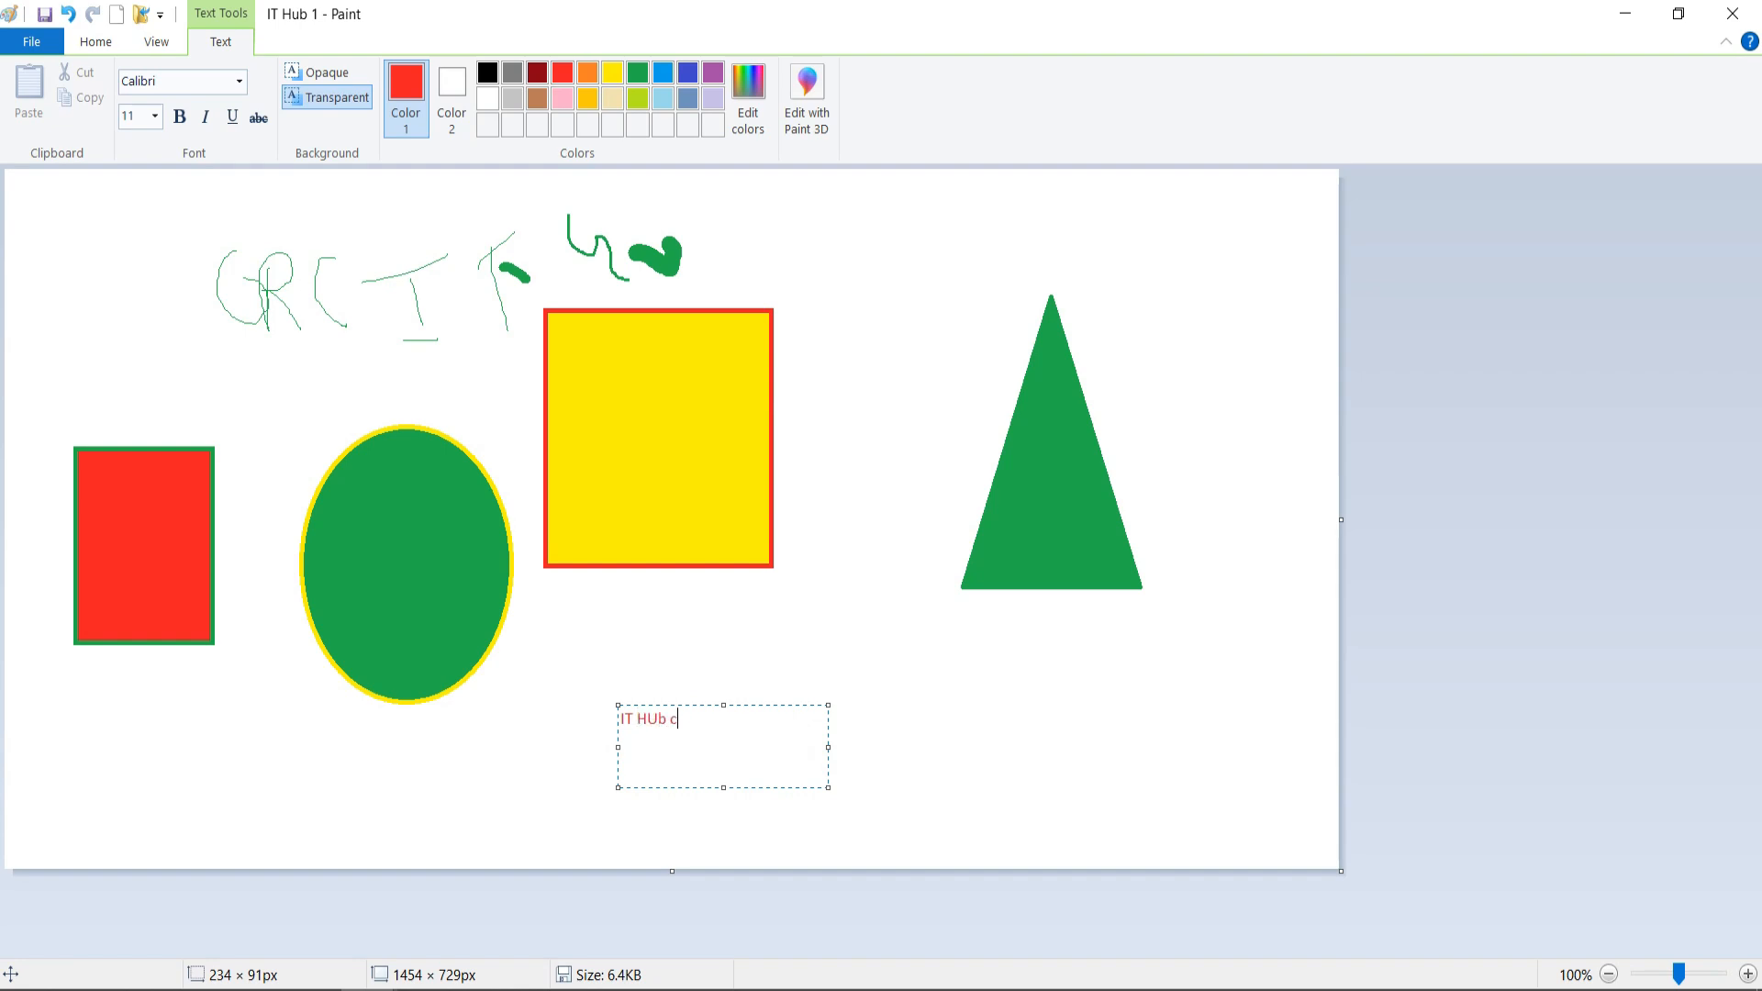
text(Ed)
- Move the text box up between the yellow rectangle and the triangle, and set all its text to font size 14
drag(779, 700, 787, 247)
key(ctrl+a)
click(834, 246)
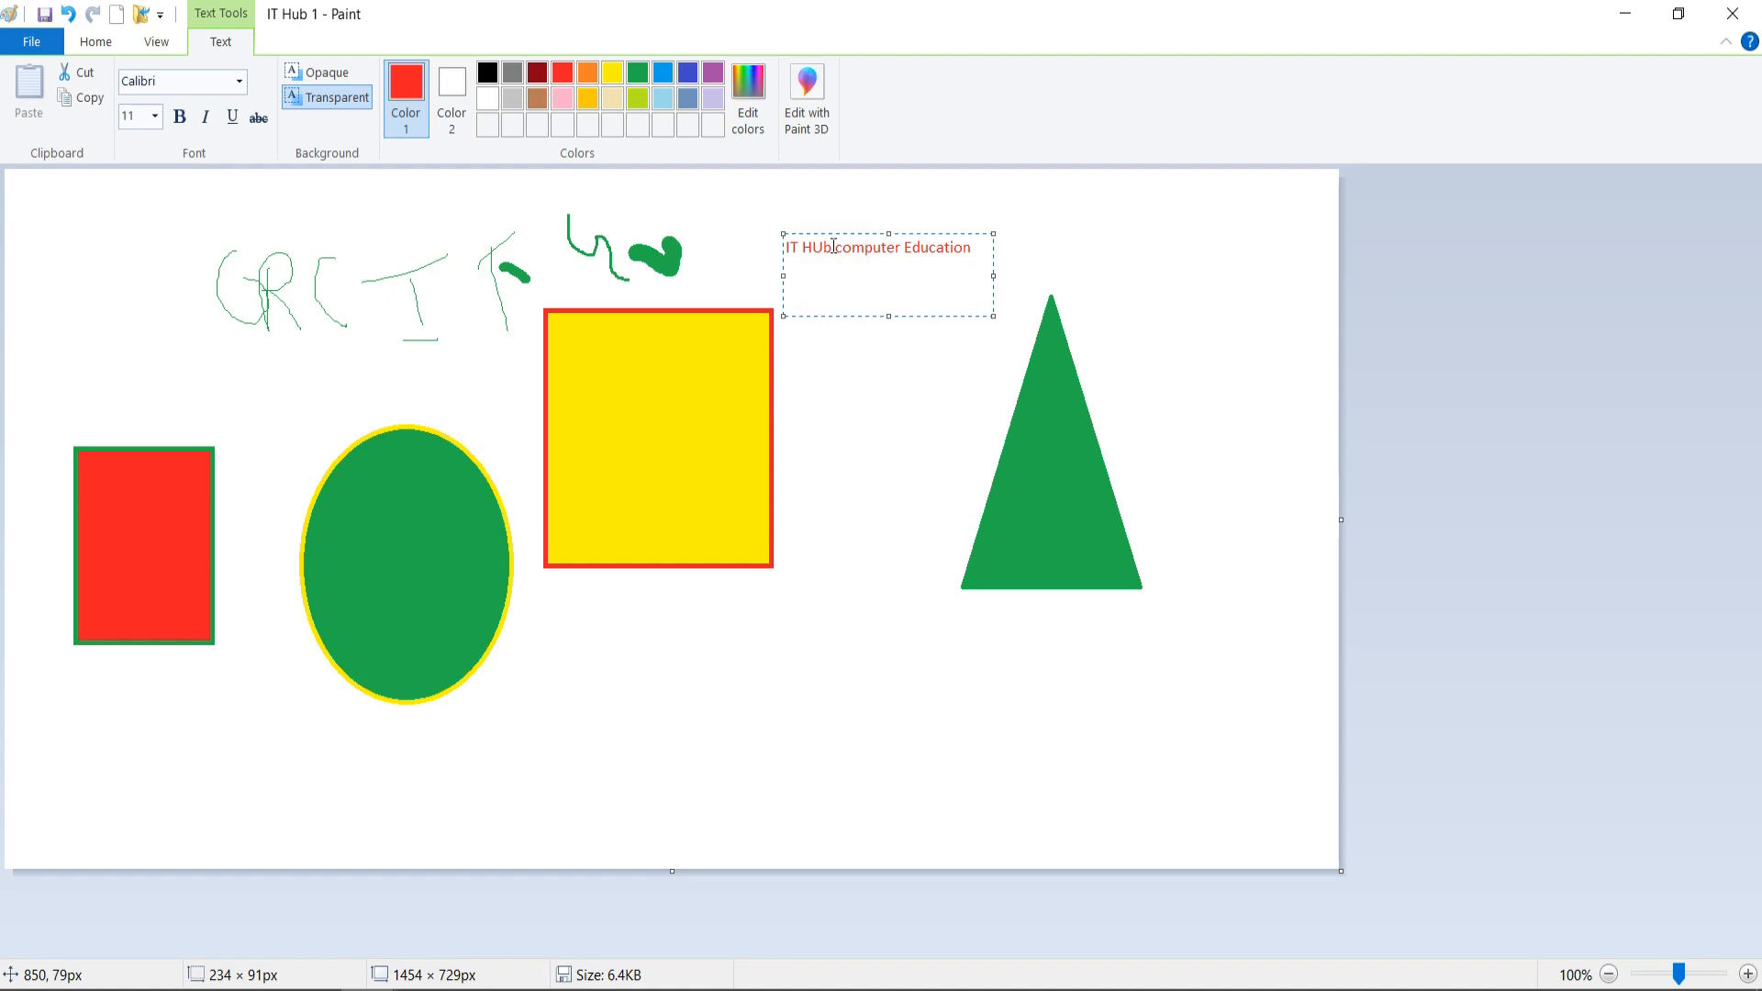
key(ctrl+a)
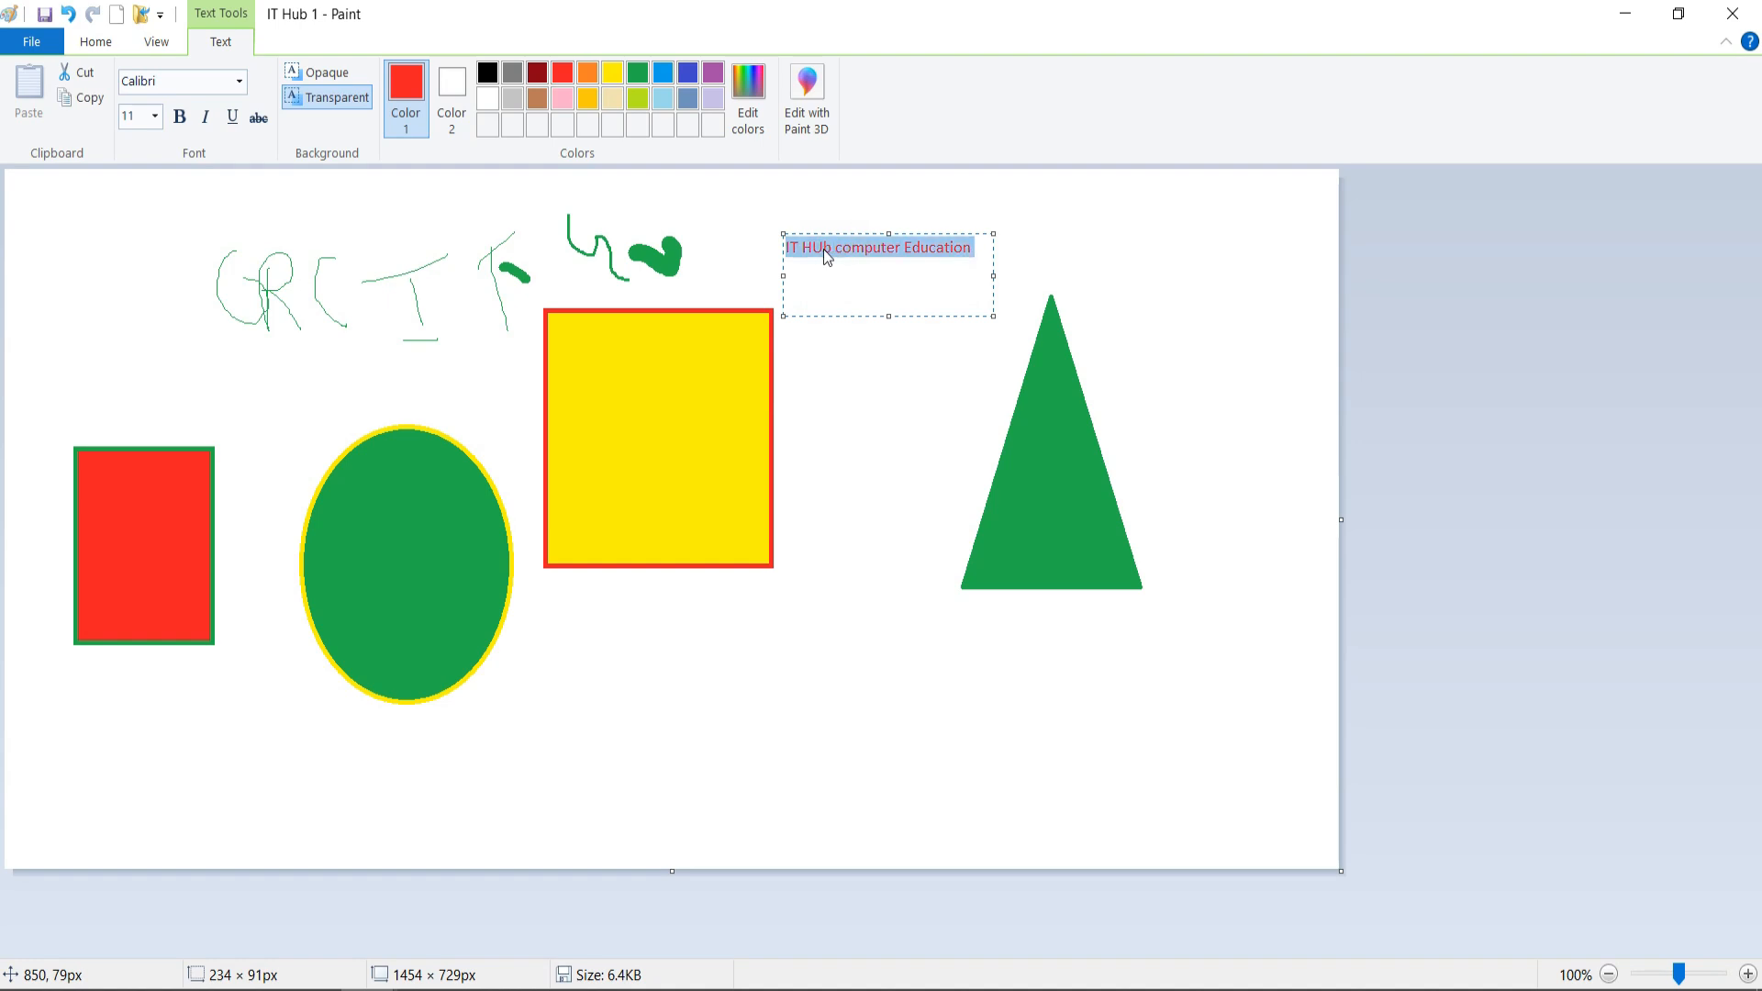
click(156, 116)
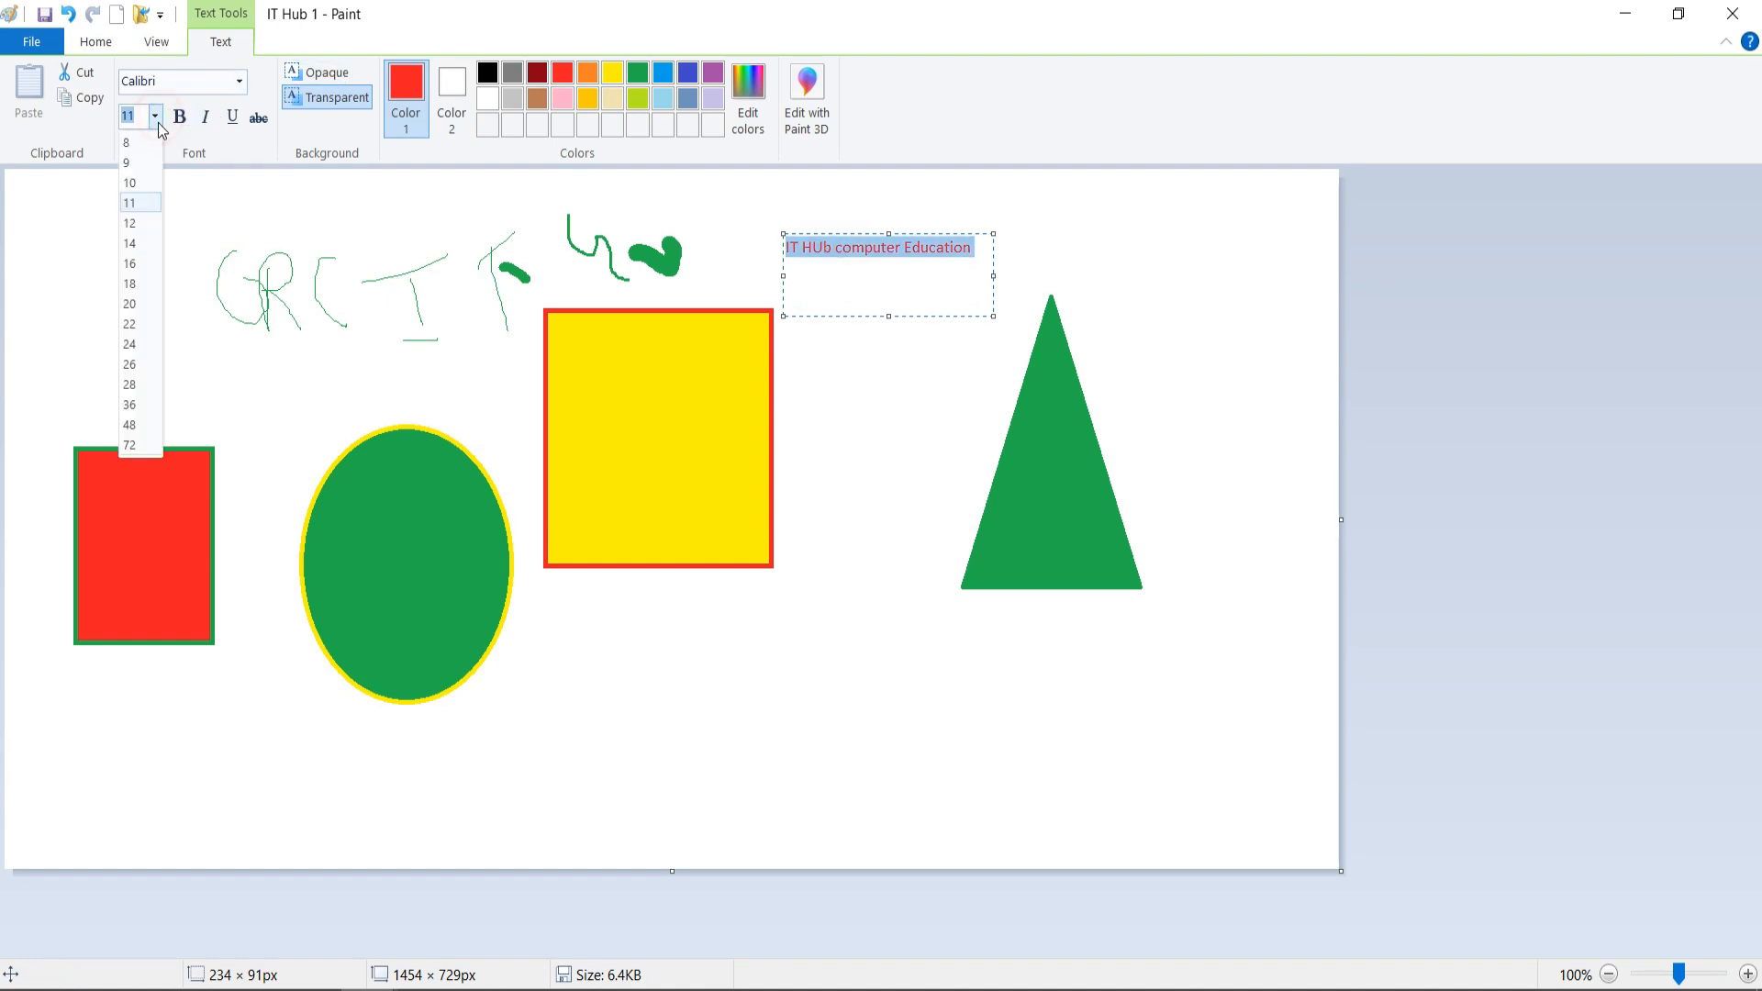
click(139, 244)
click(141, 275)
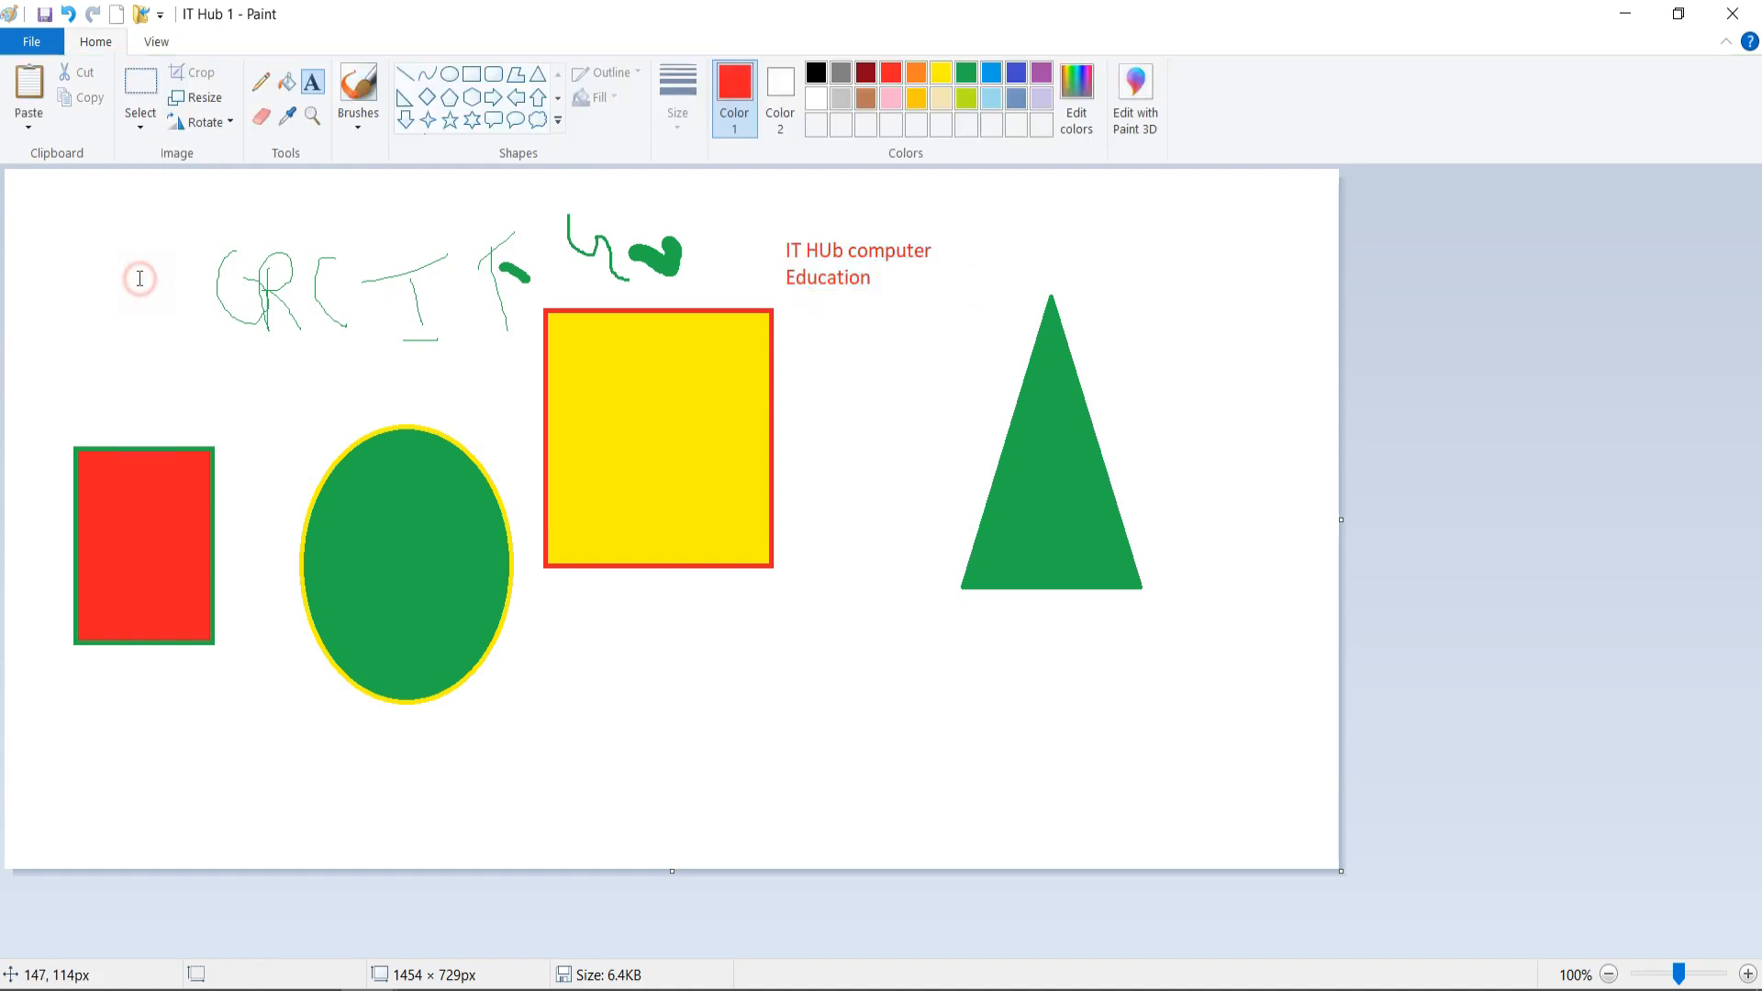
- Add a text box near the canvas's lower edge reading "IT Hub Computer Education" and enlarge it to about 362 × 66 px
click(866, 254)
click(836, 297)
click(724, 726)
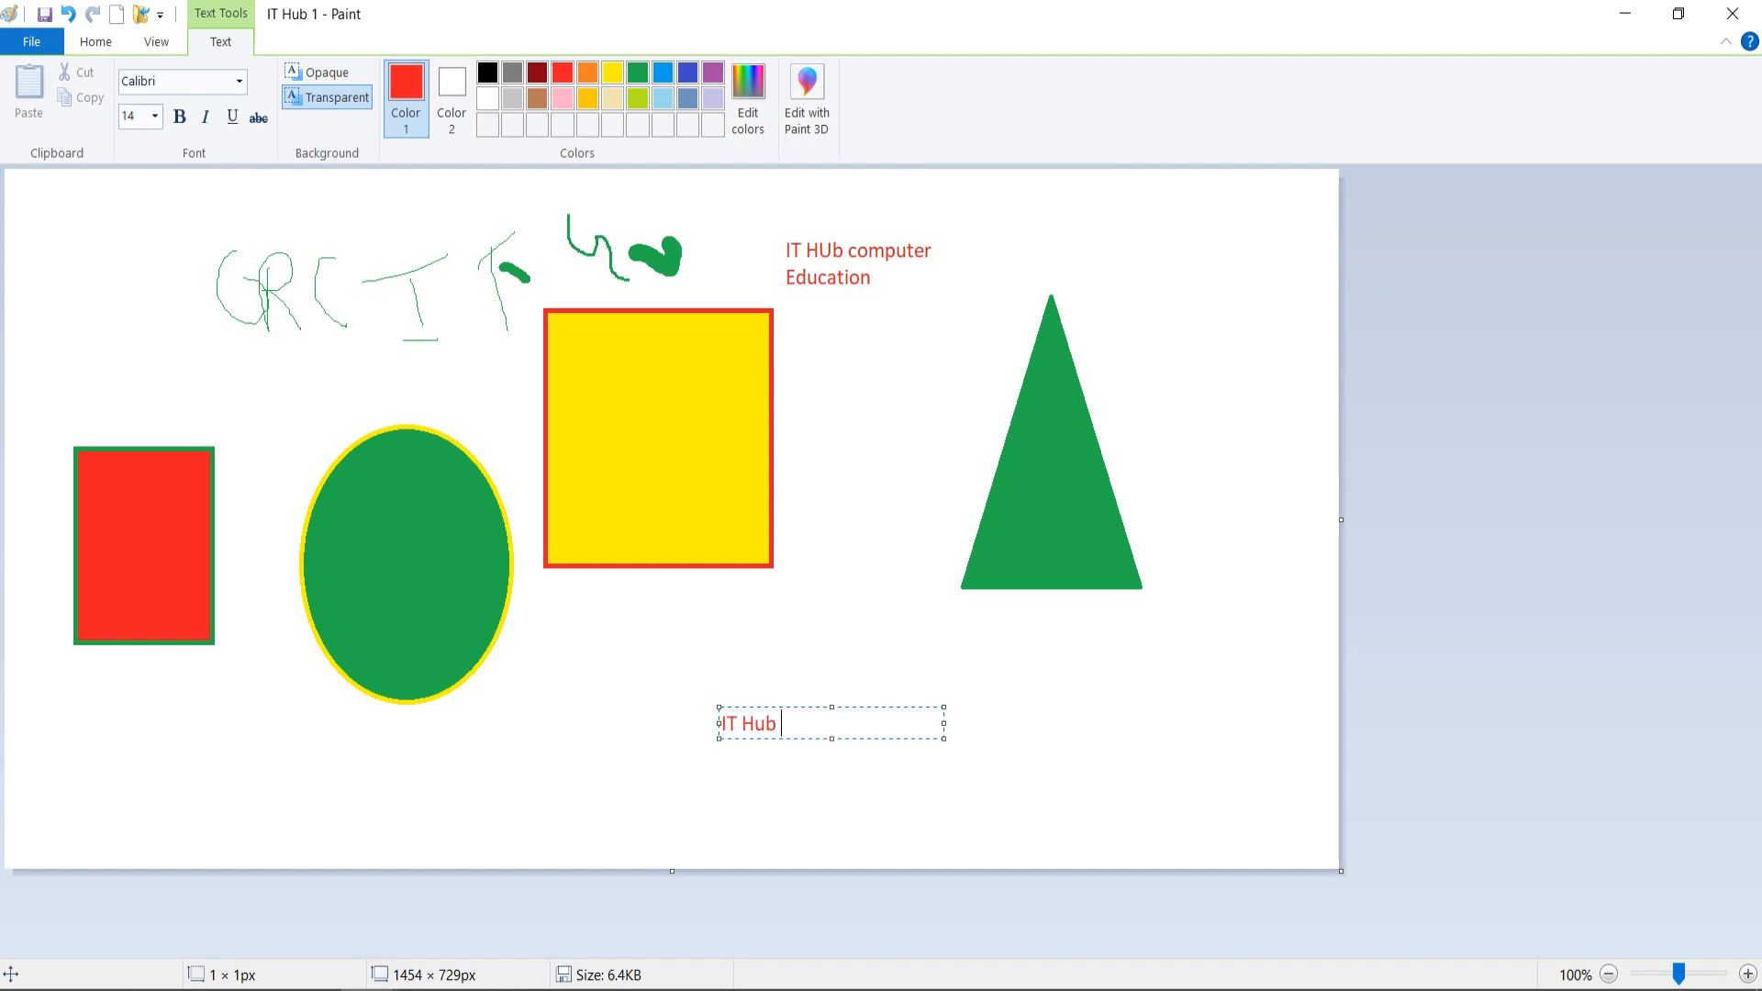
text(IT Hub Computer Education)
drag(944, 736, 1044, 736)
click(973, 731)
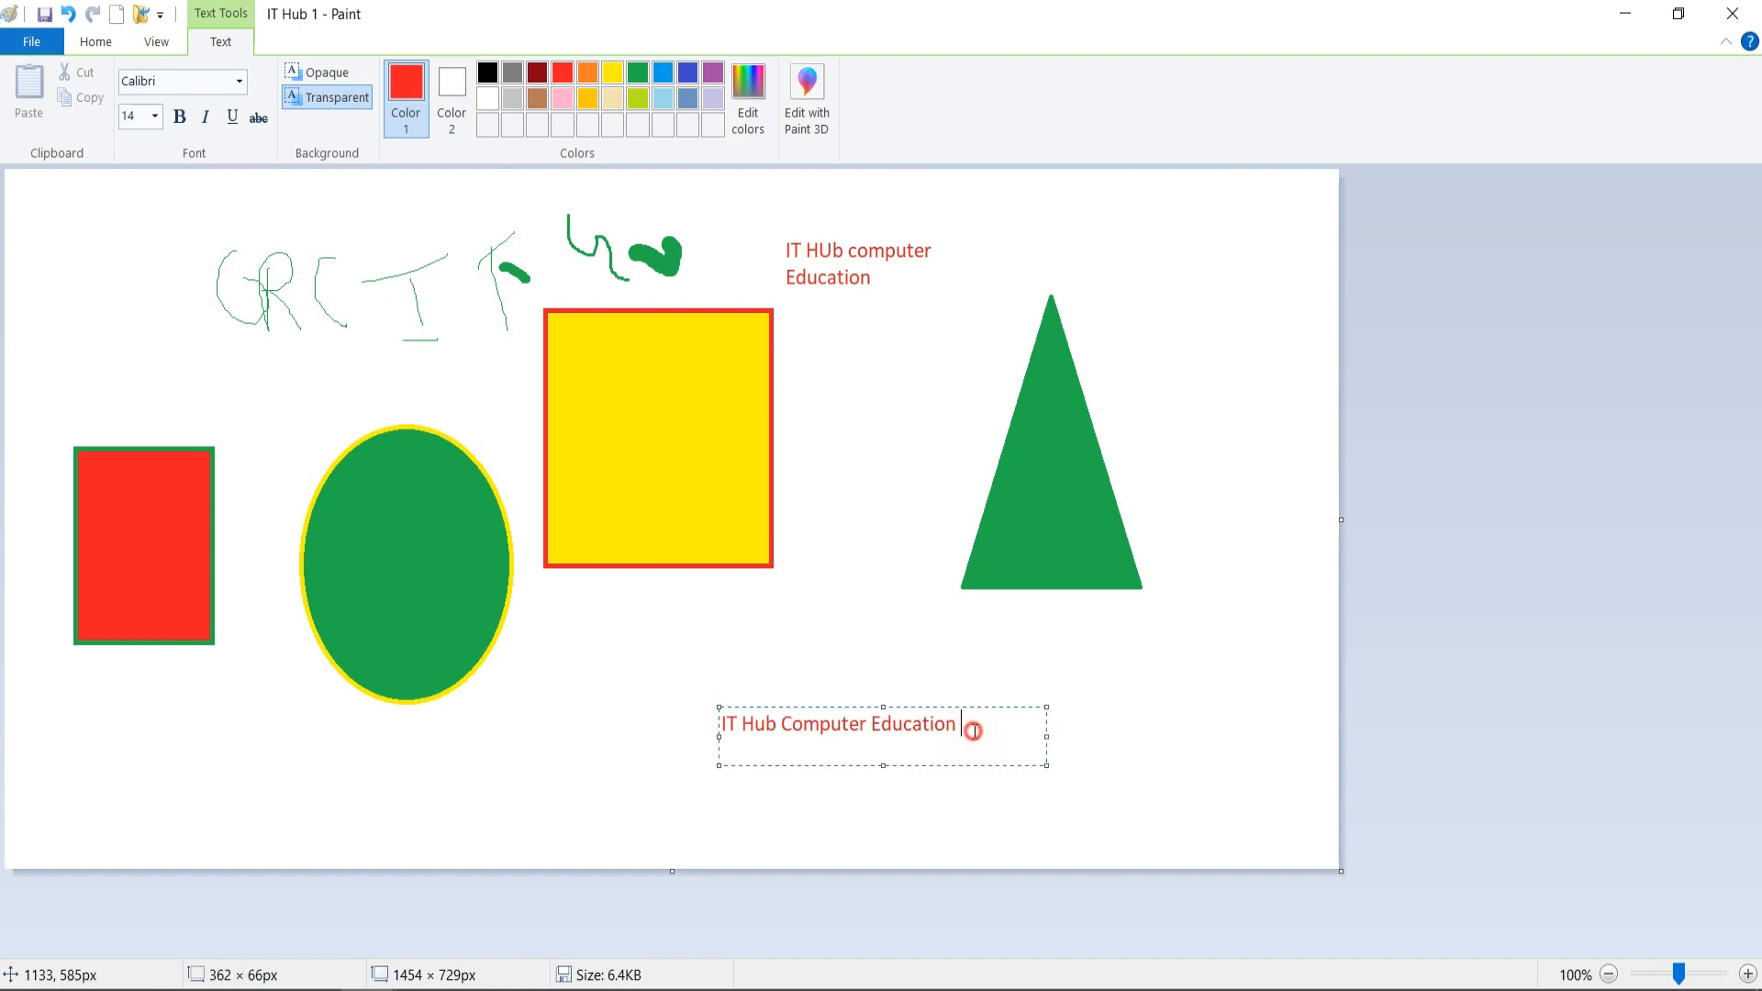
- Format all of the new text box's text at font size 24 in bold, italic and underline
key(ctrl+a)
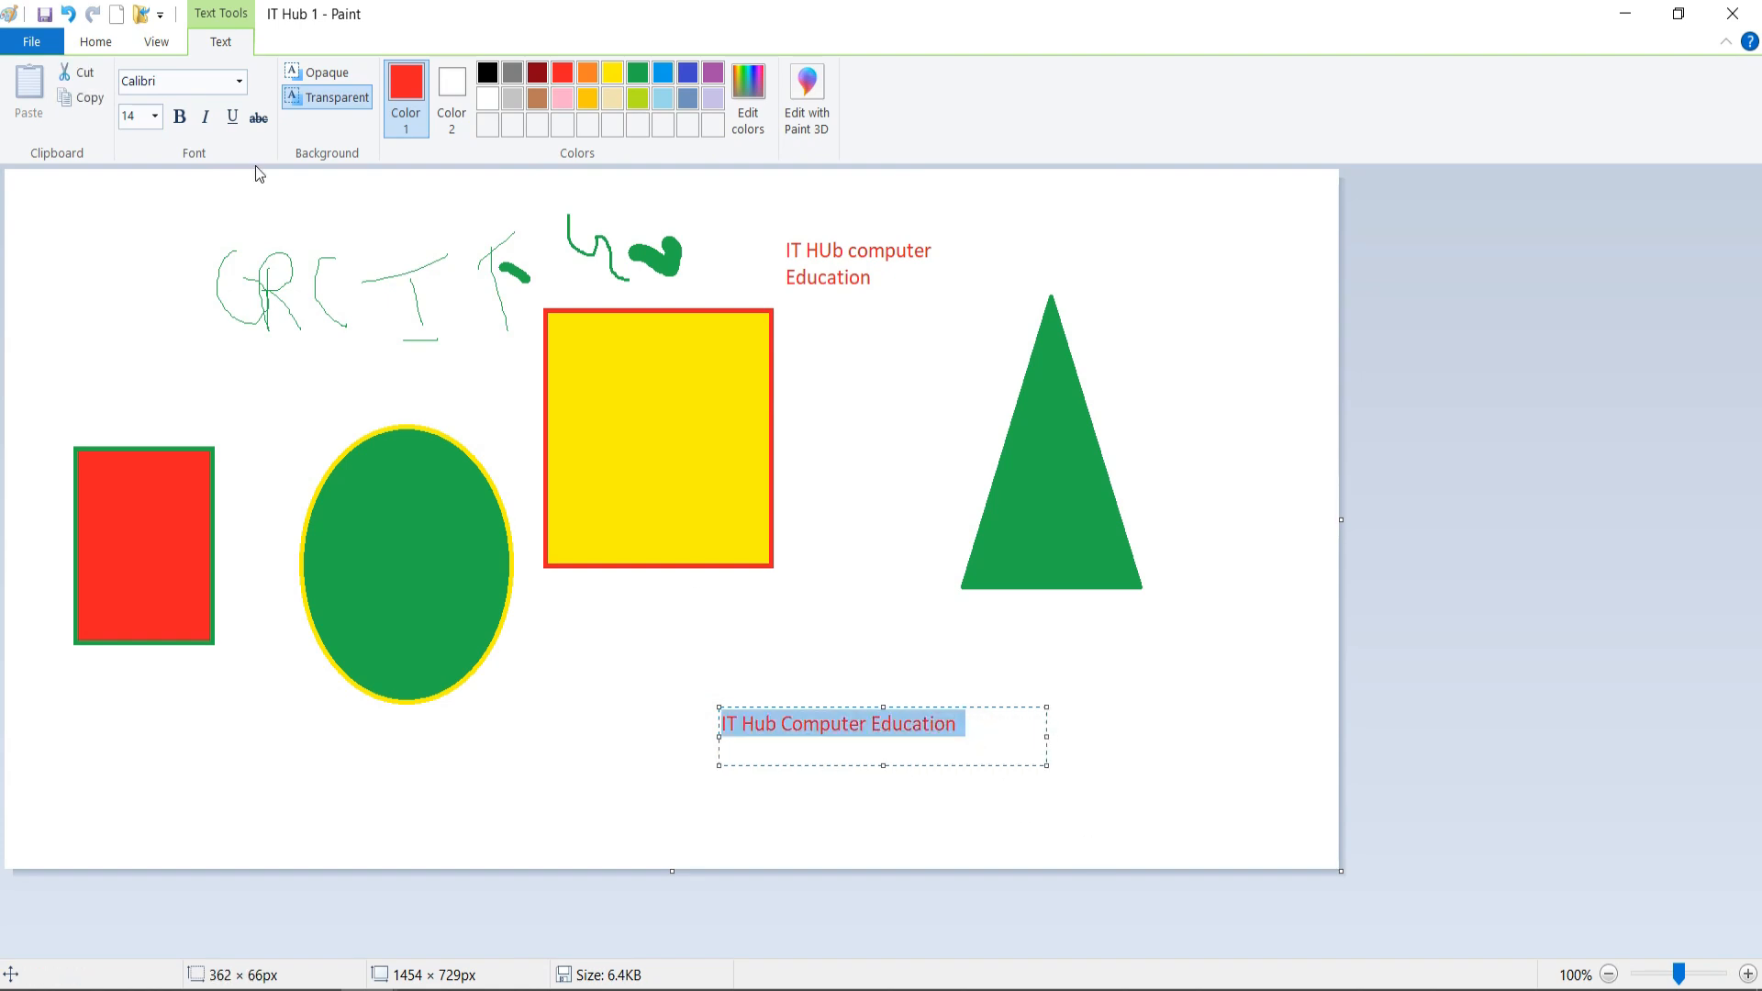
click(154, 119)
click(143, 349)
click(180, 117)
click(206, 118)
click(231, 117)
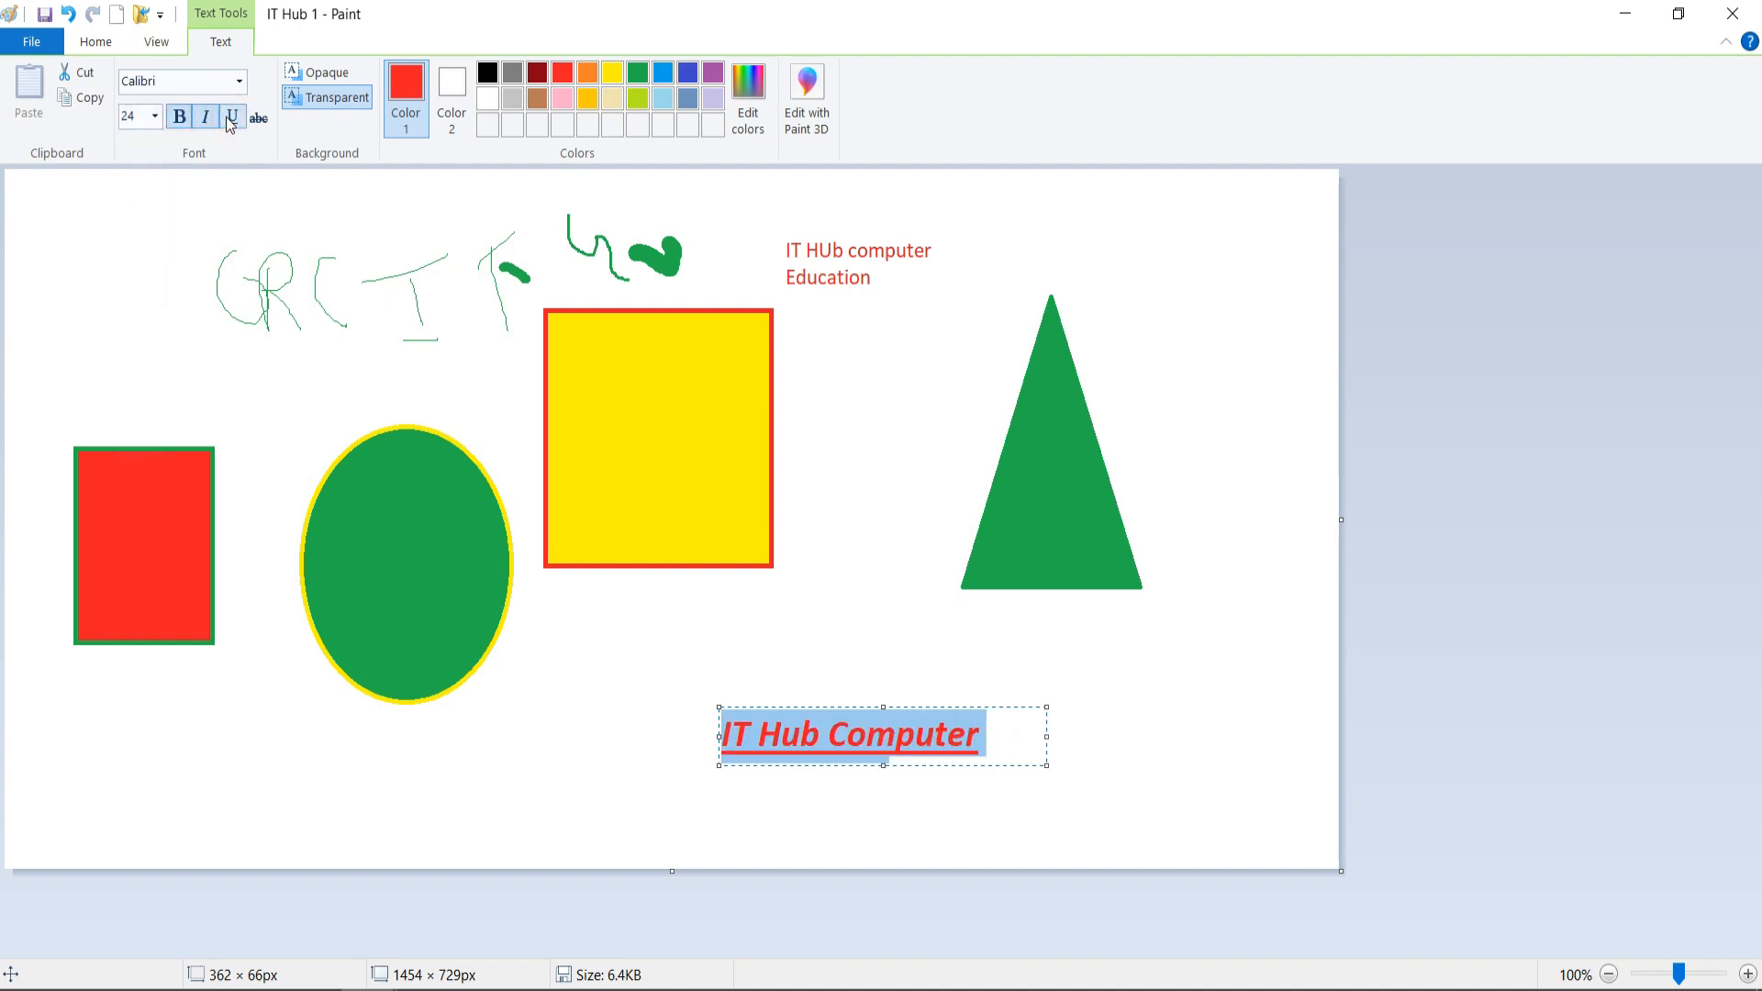
- Replace the underline on the "IT Hub Computer" text box with strikethrough and commit the text to the canvas
click(236, 117)
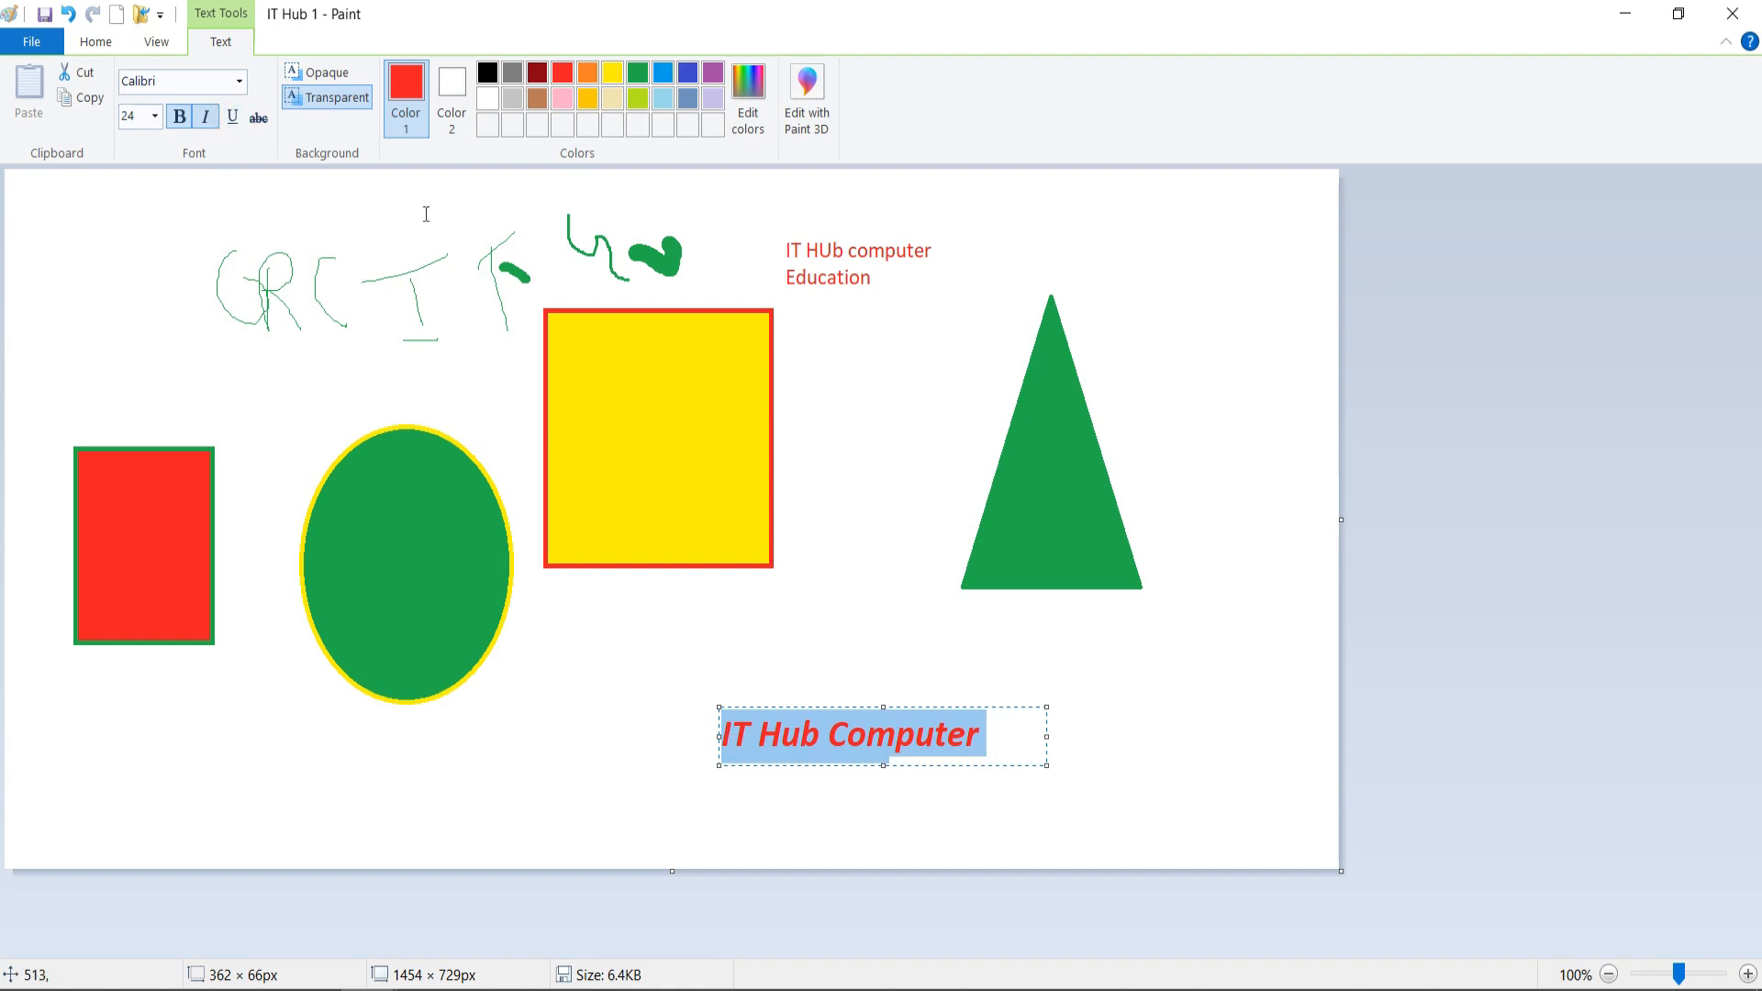
click(259, 119)
click(782, 695)
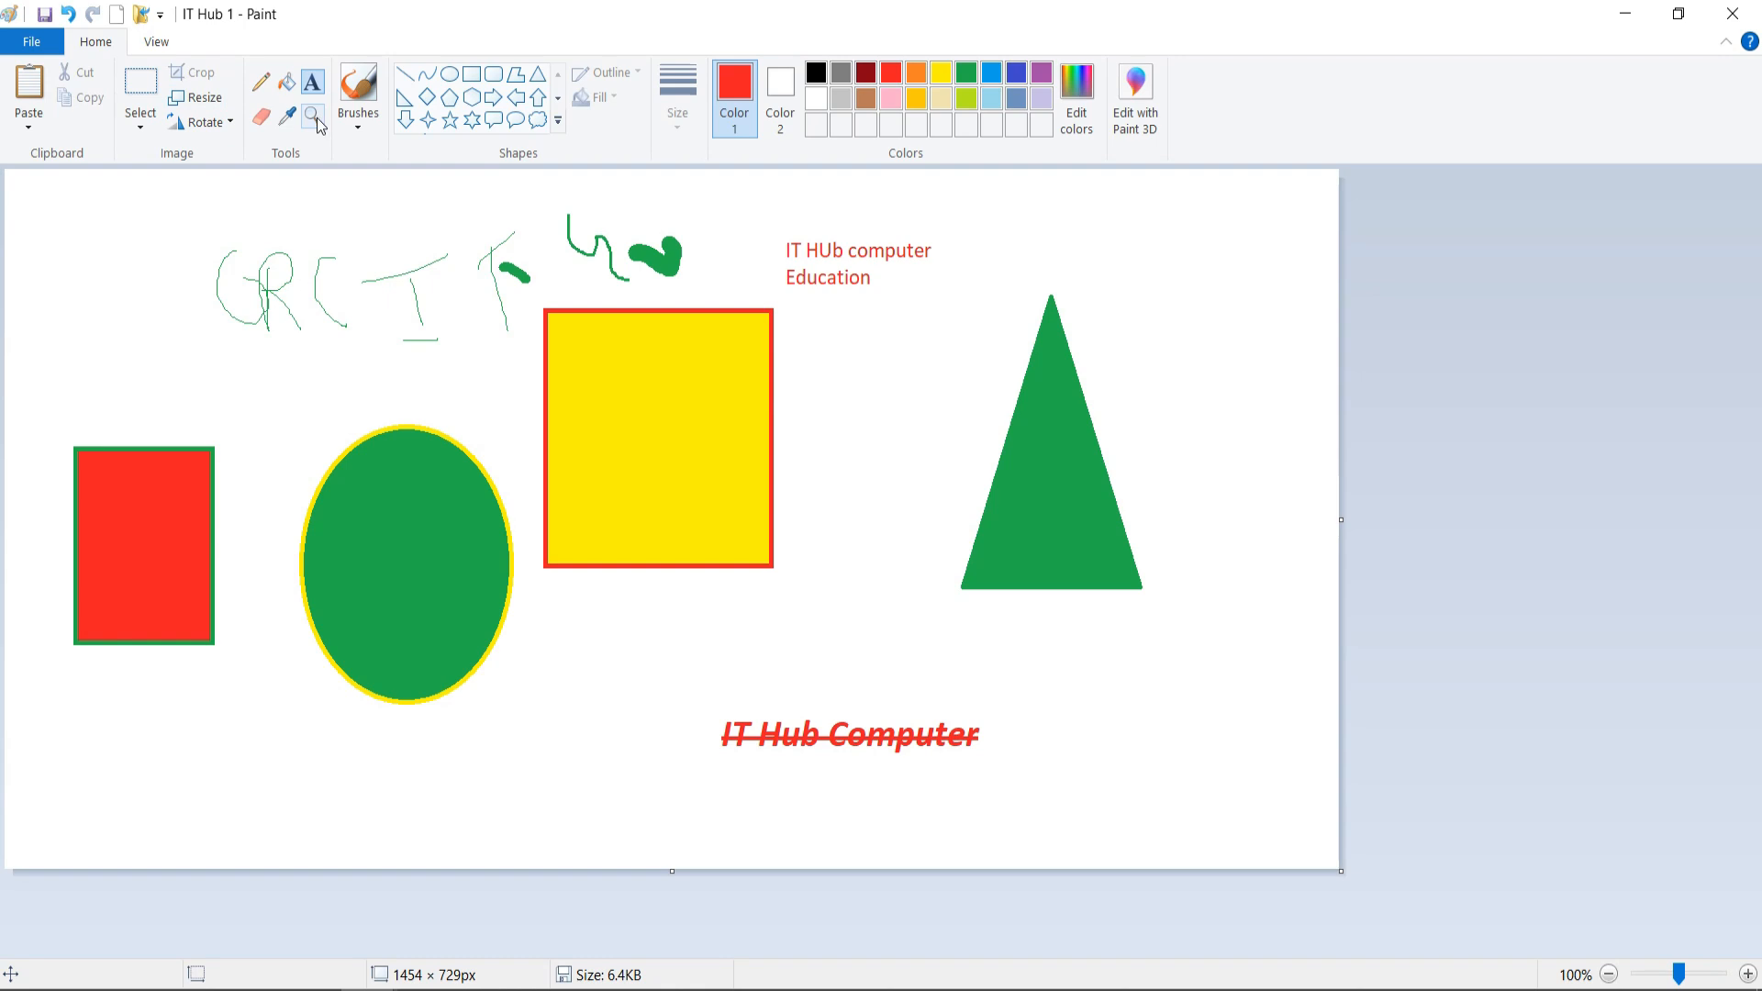
- Enlarge the eraser and erase the thin green handwriting above the red rectangle and the ellipse
click(269, 120)
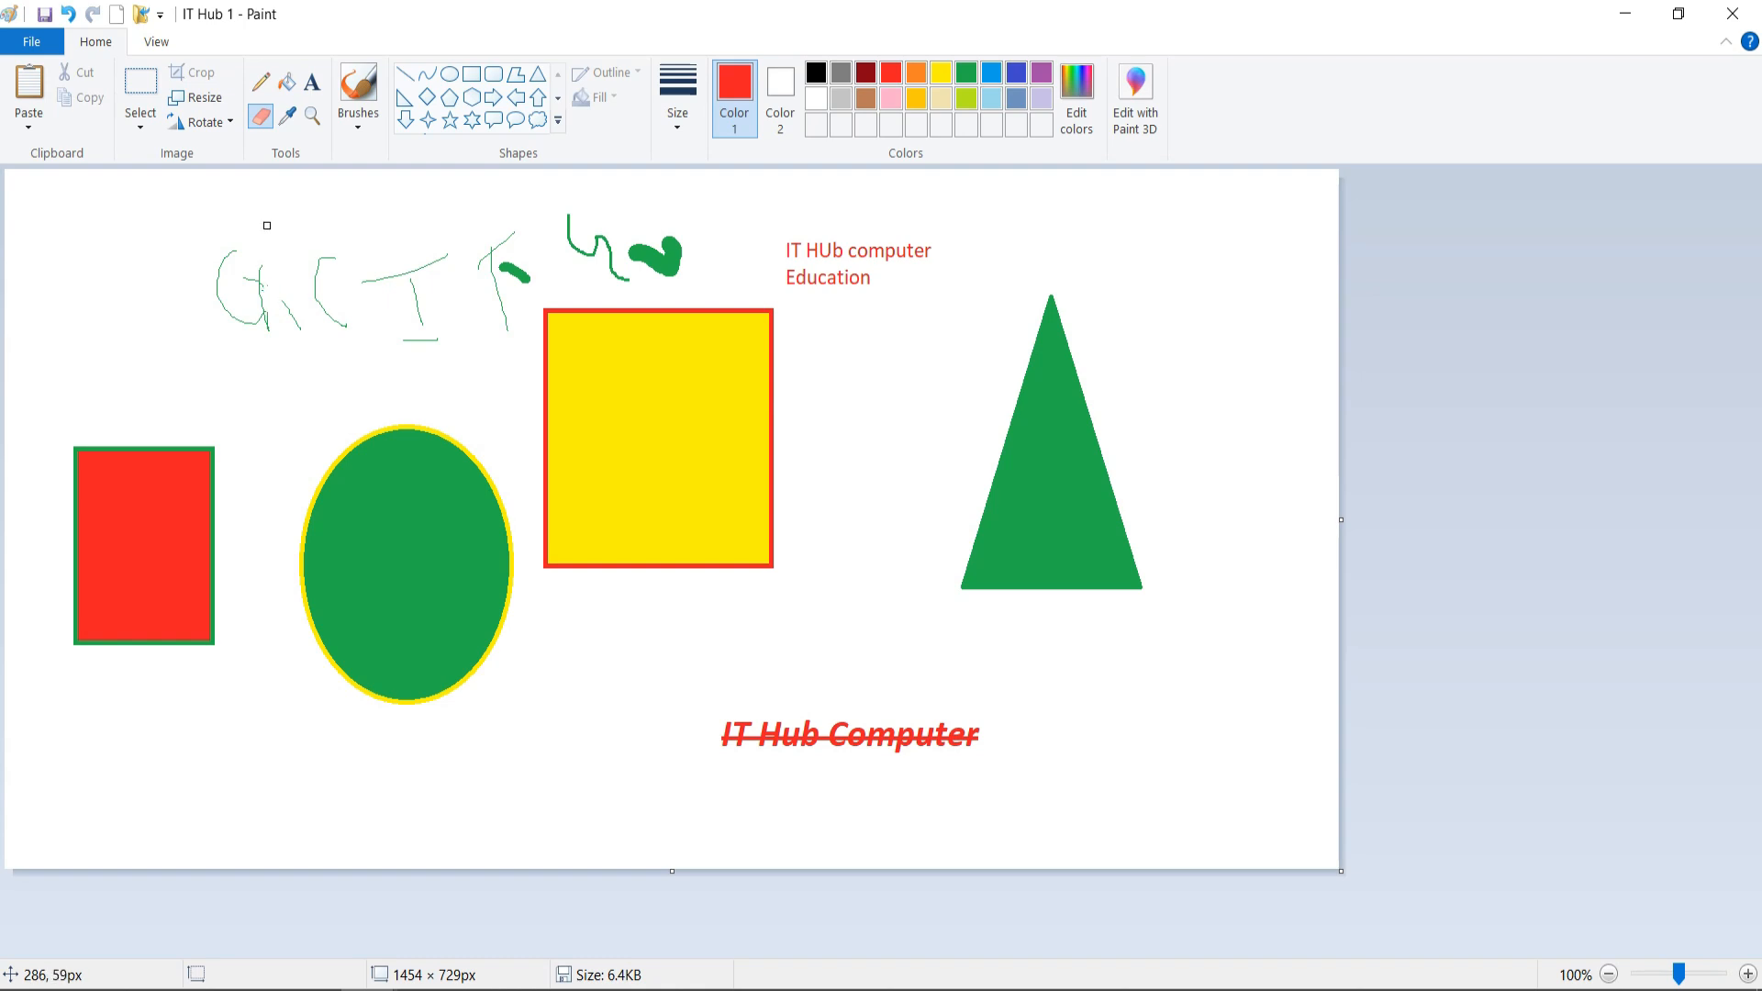
key(ctrl+plus)
key(ctrl+plus)
key(ctrl+plus)
key(ctrl+plus)
key(ctrl+plus)
key(ctrl+plus)
key(ctrl+plus)
key(ctrl+plus)
mouse_move(267, 225)
mouse_down()
mouse_move(251, 269)
mouse_move(223, 251)
mouse_move(237, 300)
mouse_move(277, 277)
mouse_move(251, 328)
mouse_move(310, 300)
mouse_move(309, 252)
mouse_move(339, 319)
mouse_move(346, 275)
mouse_move(376, 288)
mouse_move(386, 266)
mouse_move(399, 285)
mouse_move(432, 255)
mouse_move(428, 324)
mouse_move(344, 332)
mouse_up()
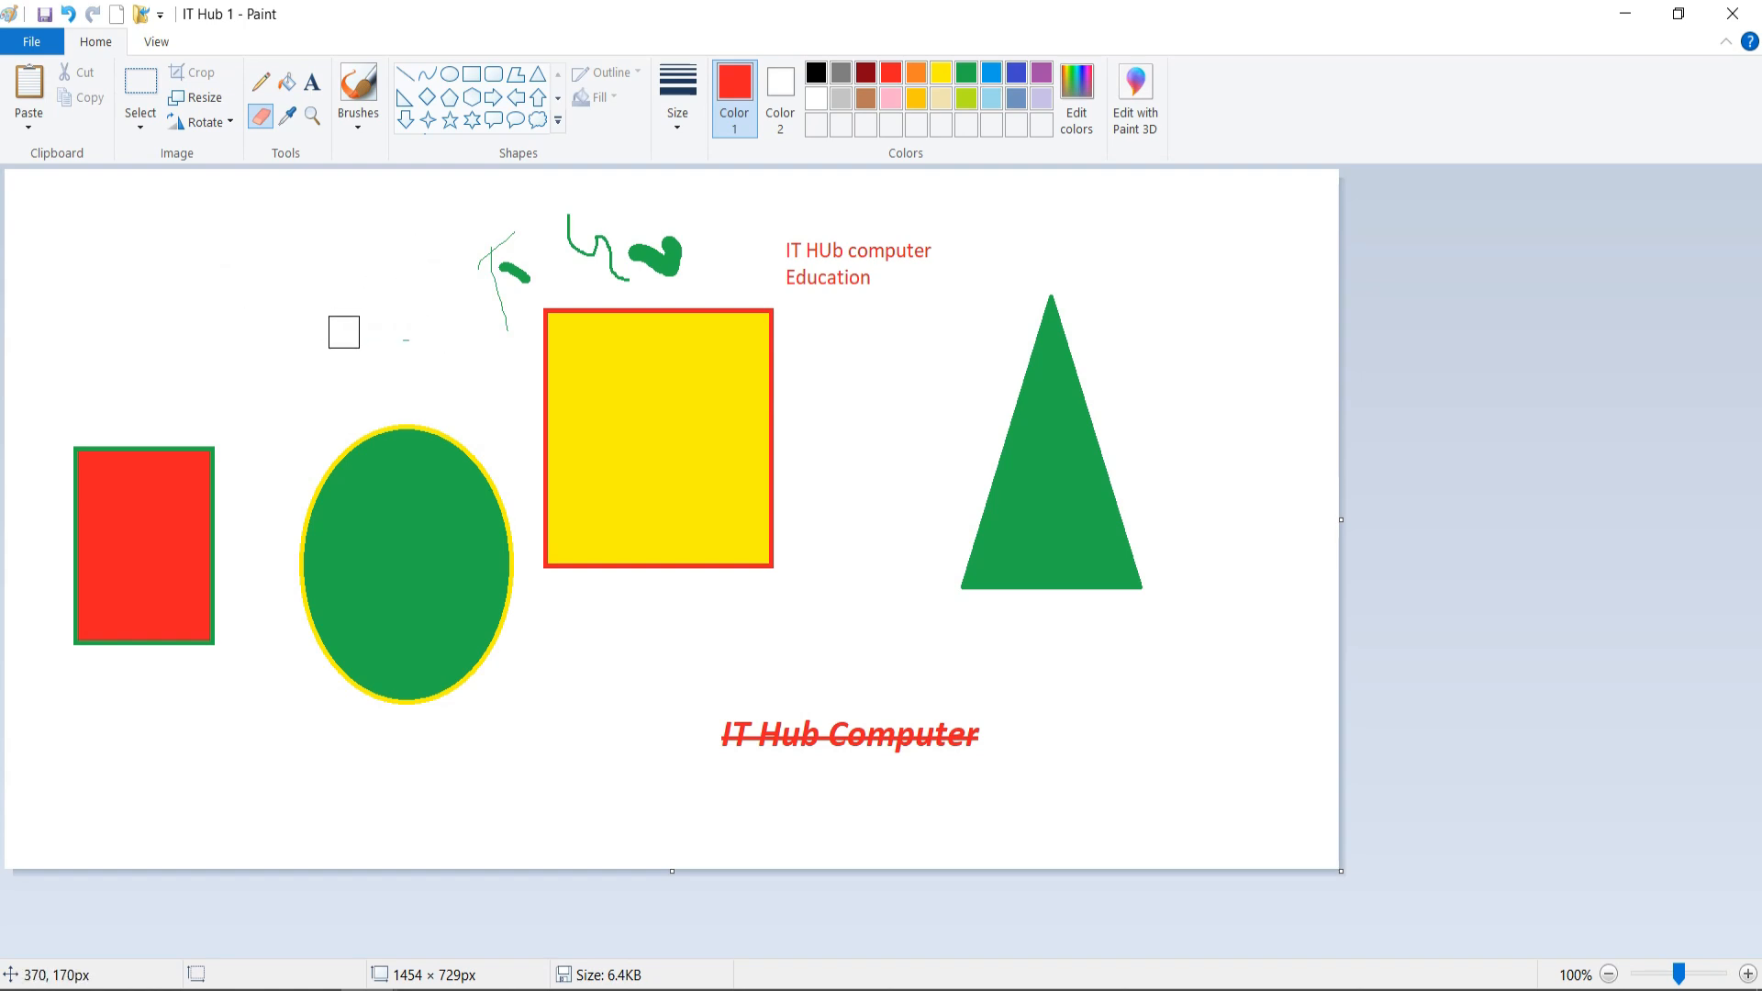
mouse_move(557, 227)
mouse_down()
mouse_move(509, 242)
mouse_move(488, 274)
mouse_move(519, 277)
mouse_move(507, 309)
mouse_move(468, 311)
mouse_up()
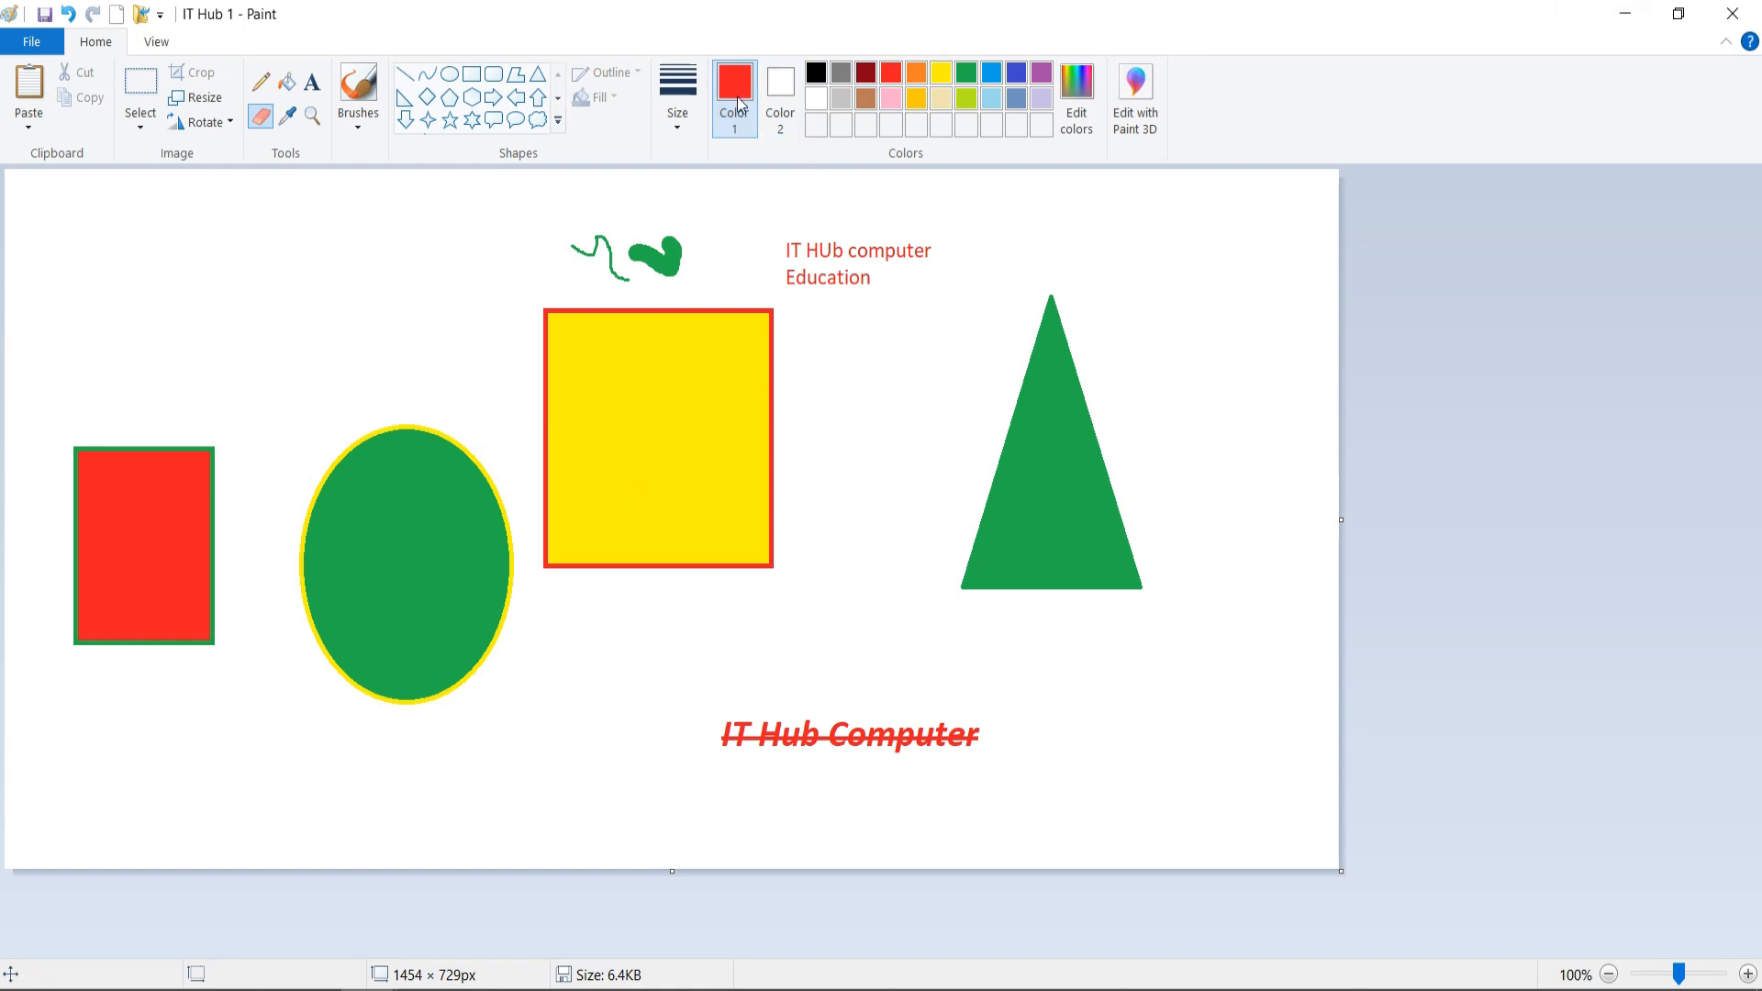
- Open the kk folder on the desktop, view the picture 3.PNG from it, and close the viewer
click(1624, 13)
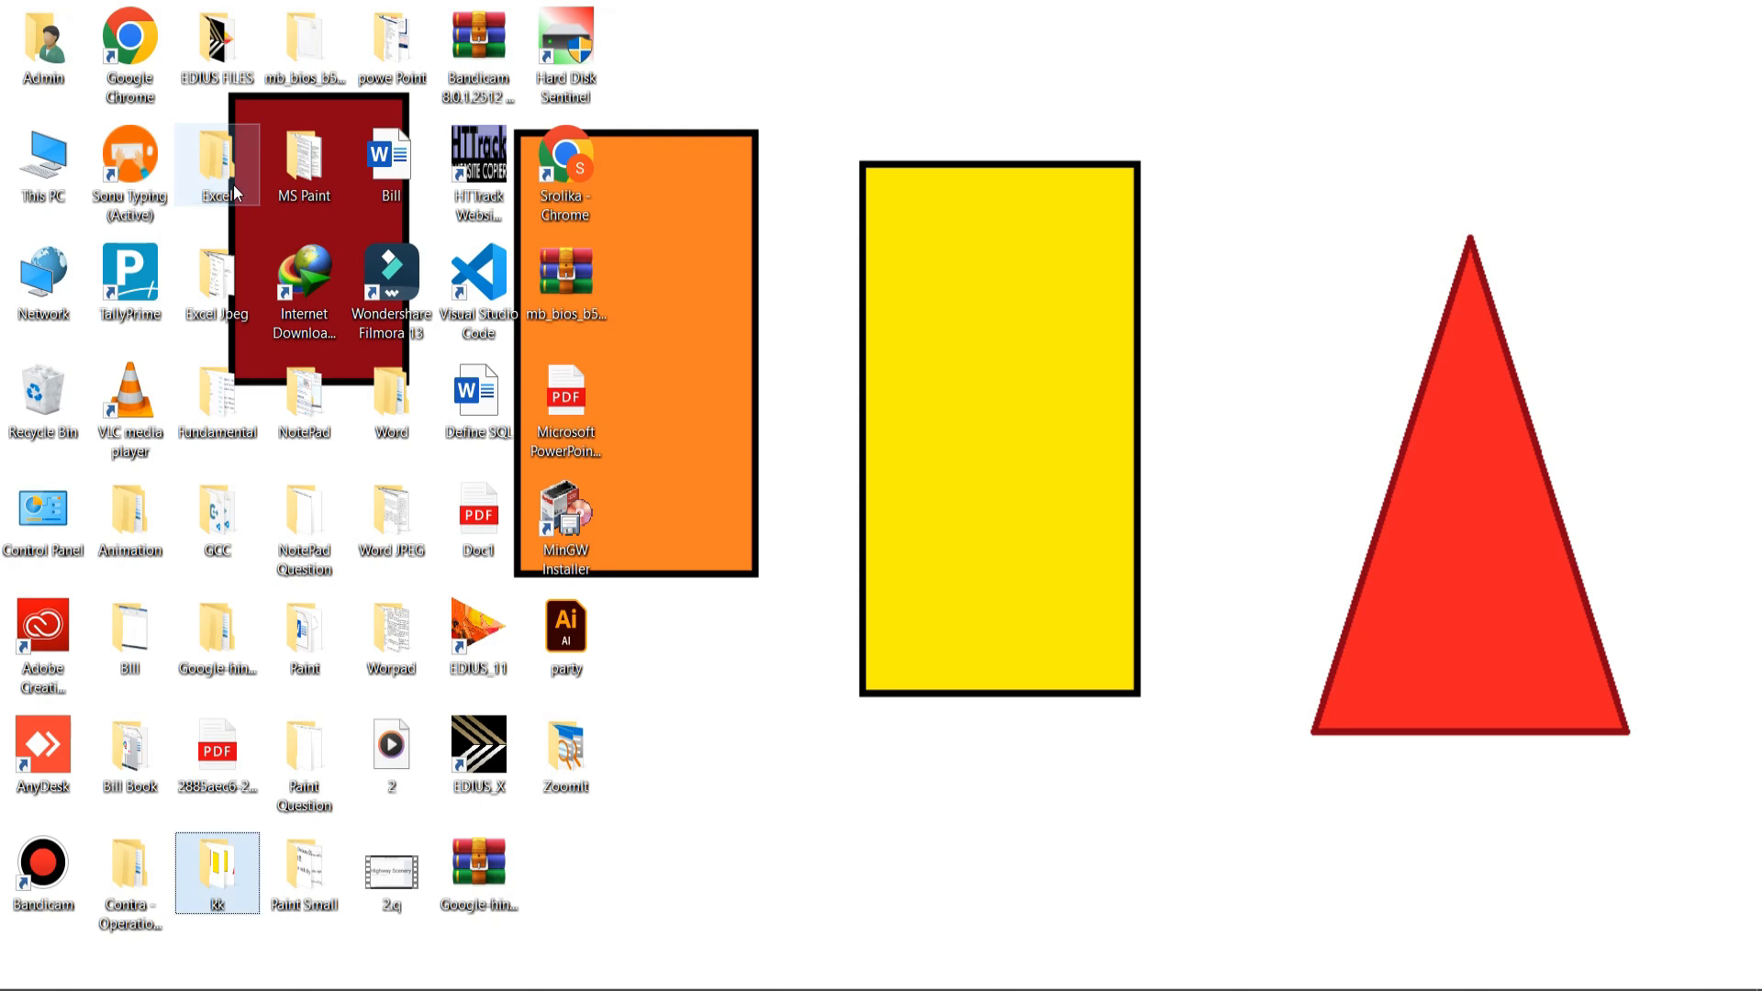
double_click(239, 867)
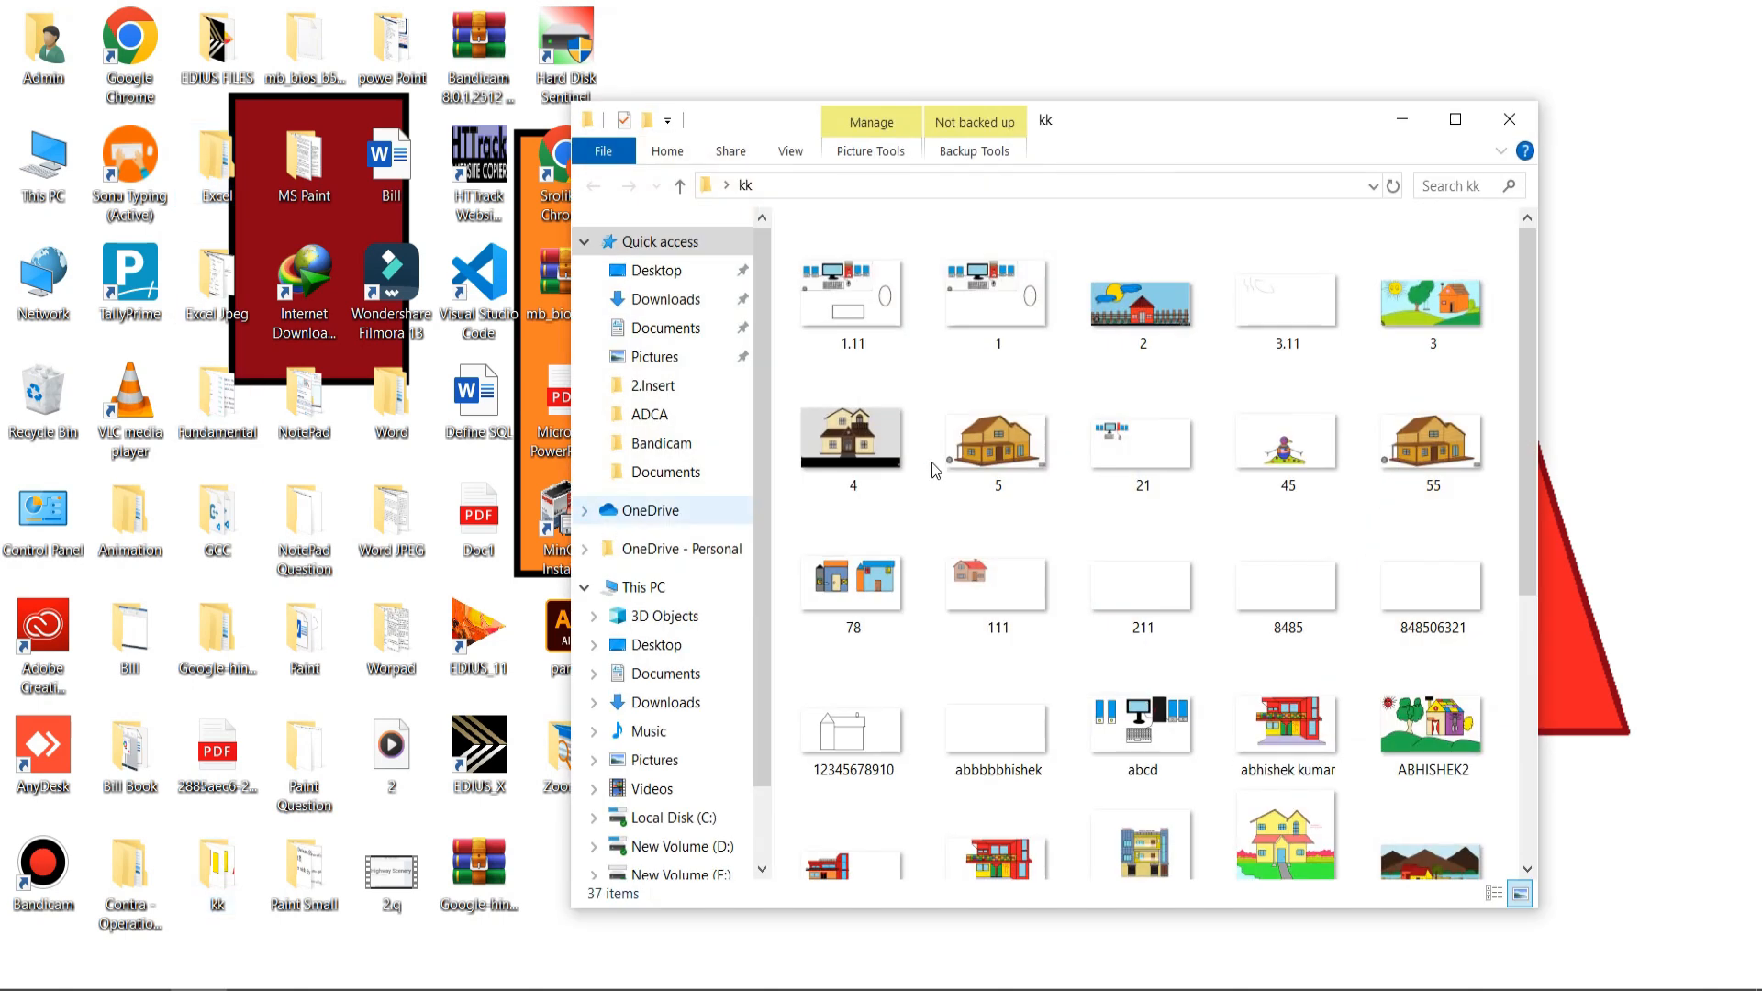
click(1440, 323)
double_click(1371, 312)
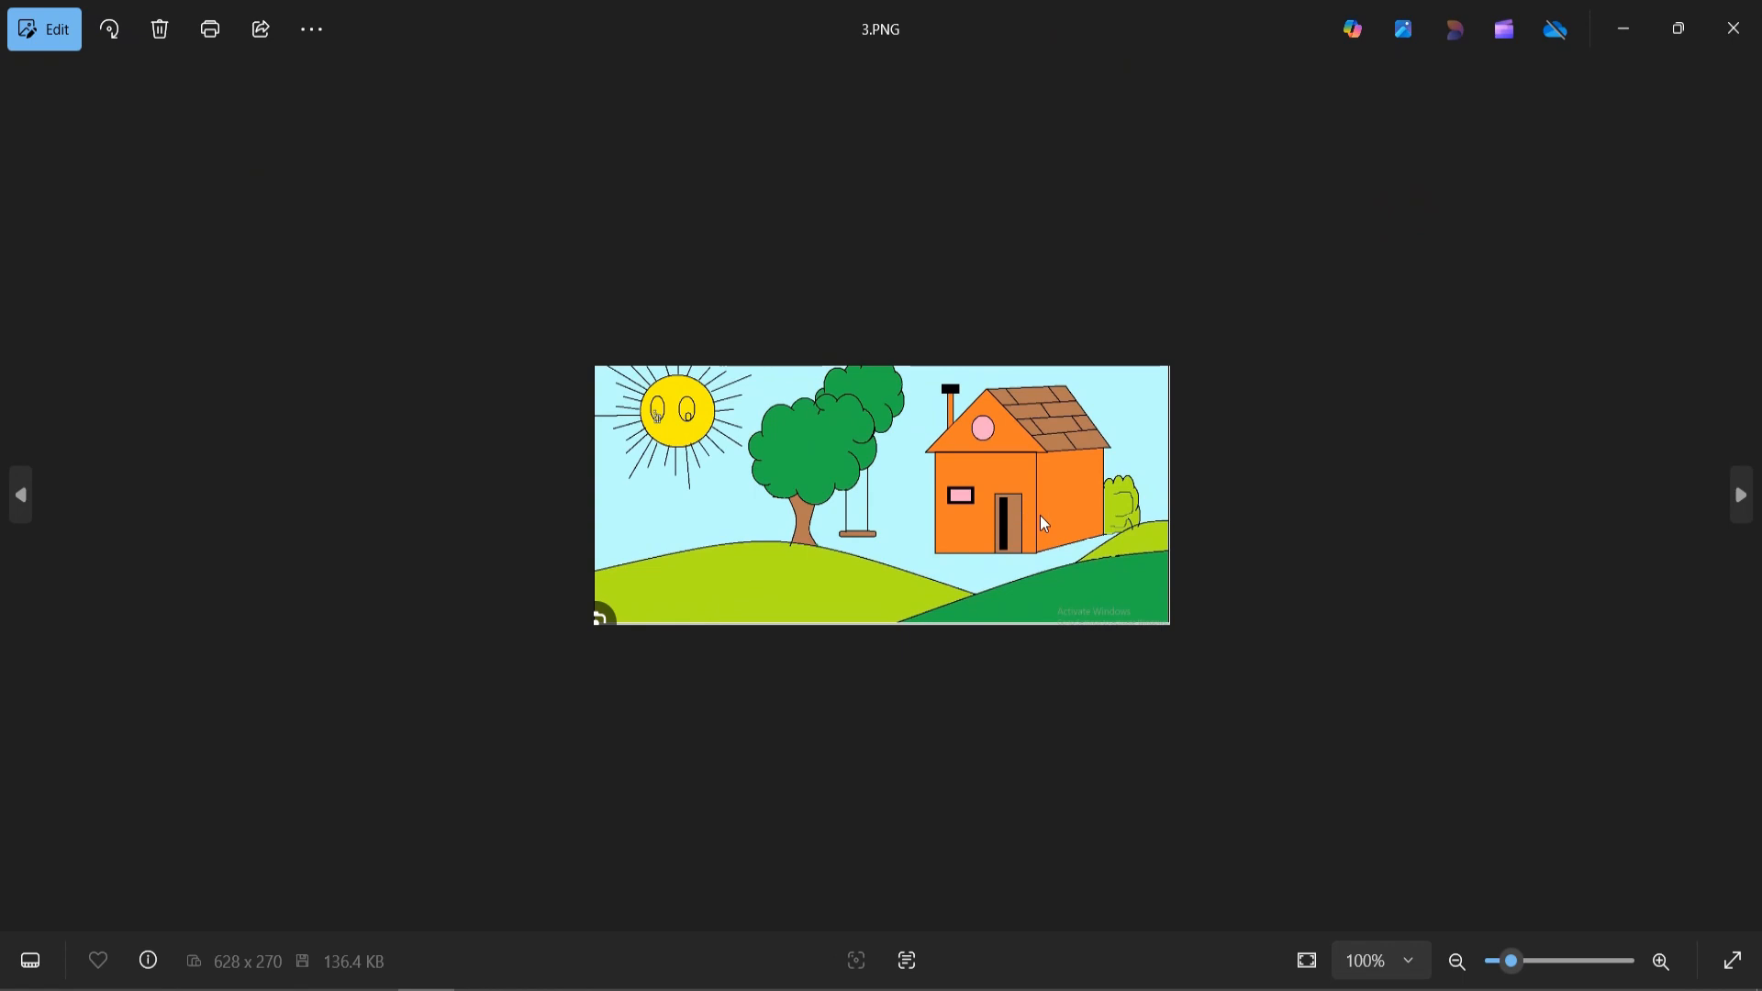
scroll(1039, 515, up, 5)
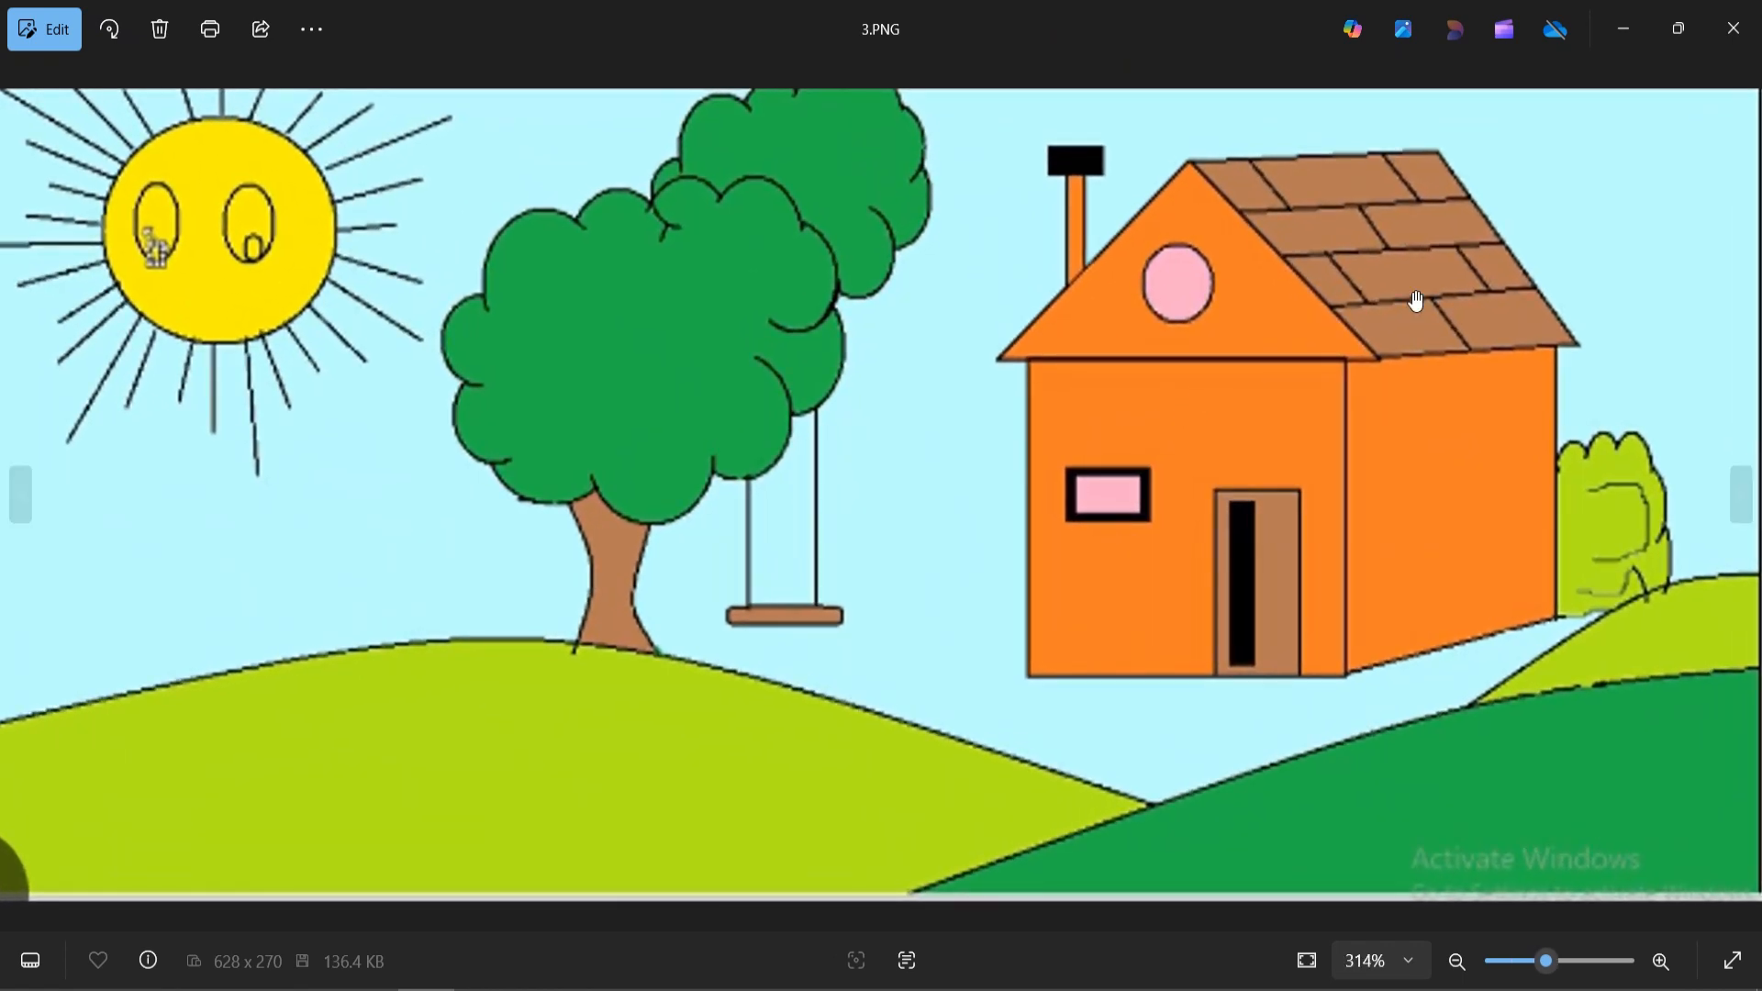
click(1734, 28)
- Open picture 3 for editing in Paint and pick the orange of the house's side wall with the Color picker
right_click(1427, 261)
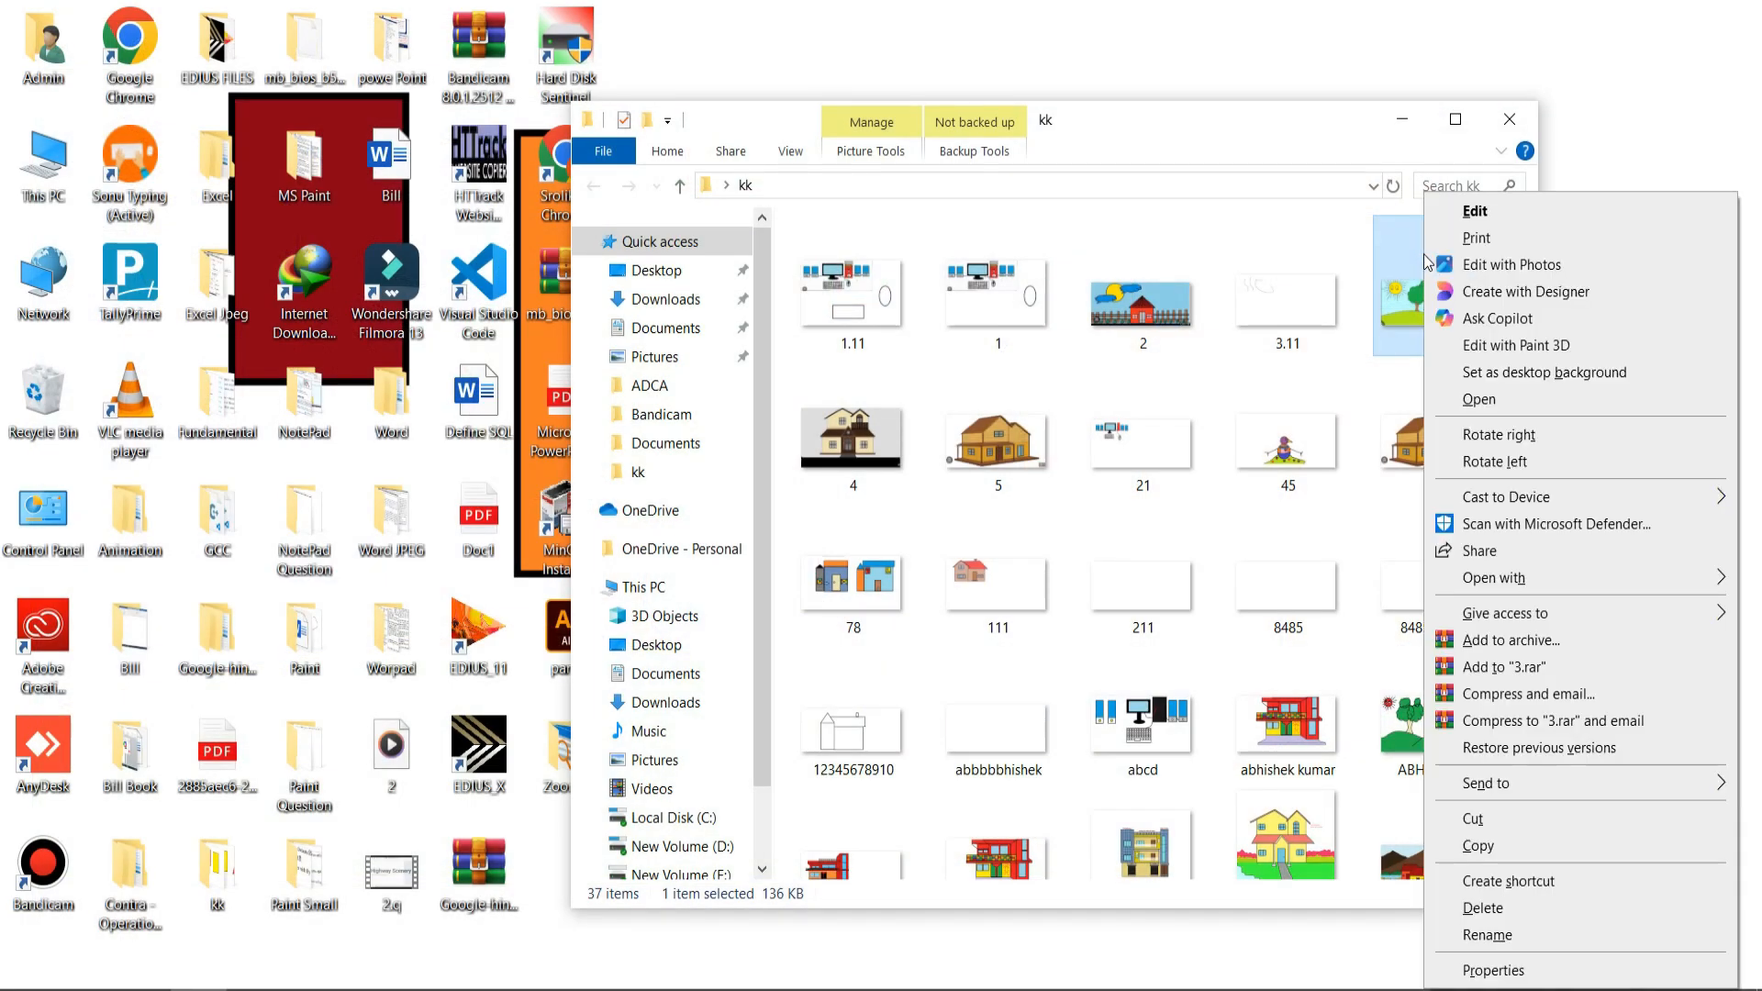
click(1450, 207)
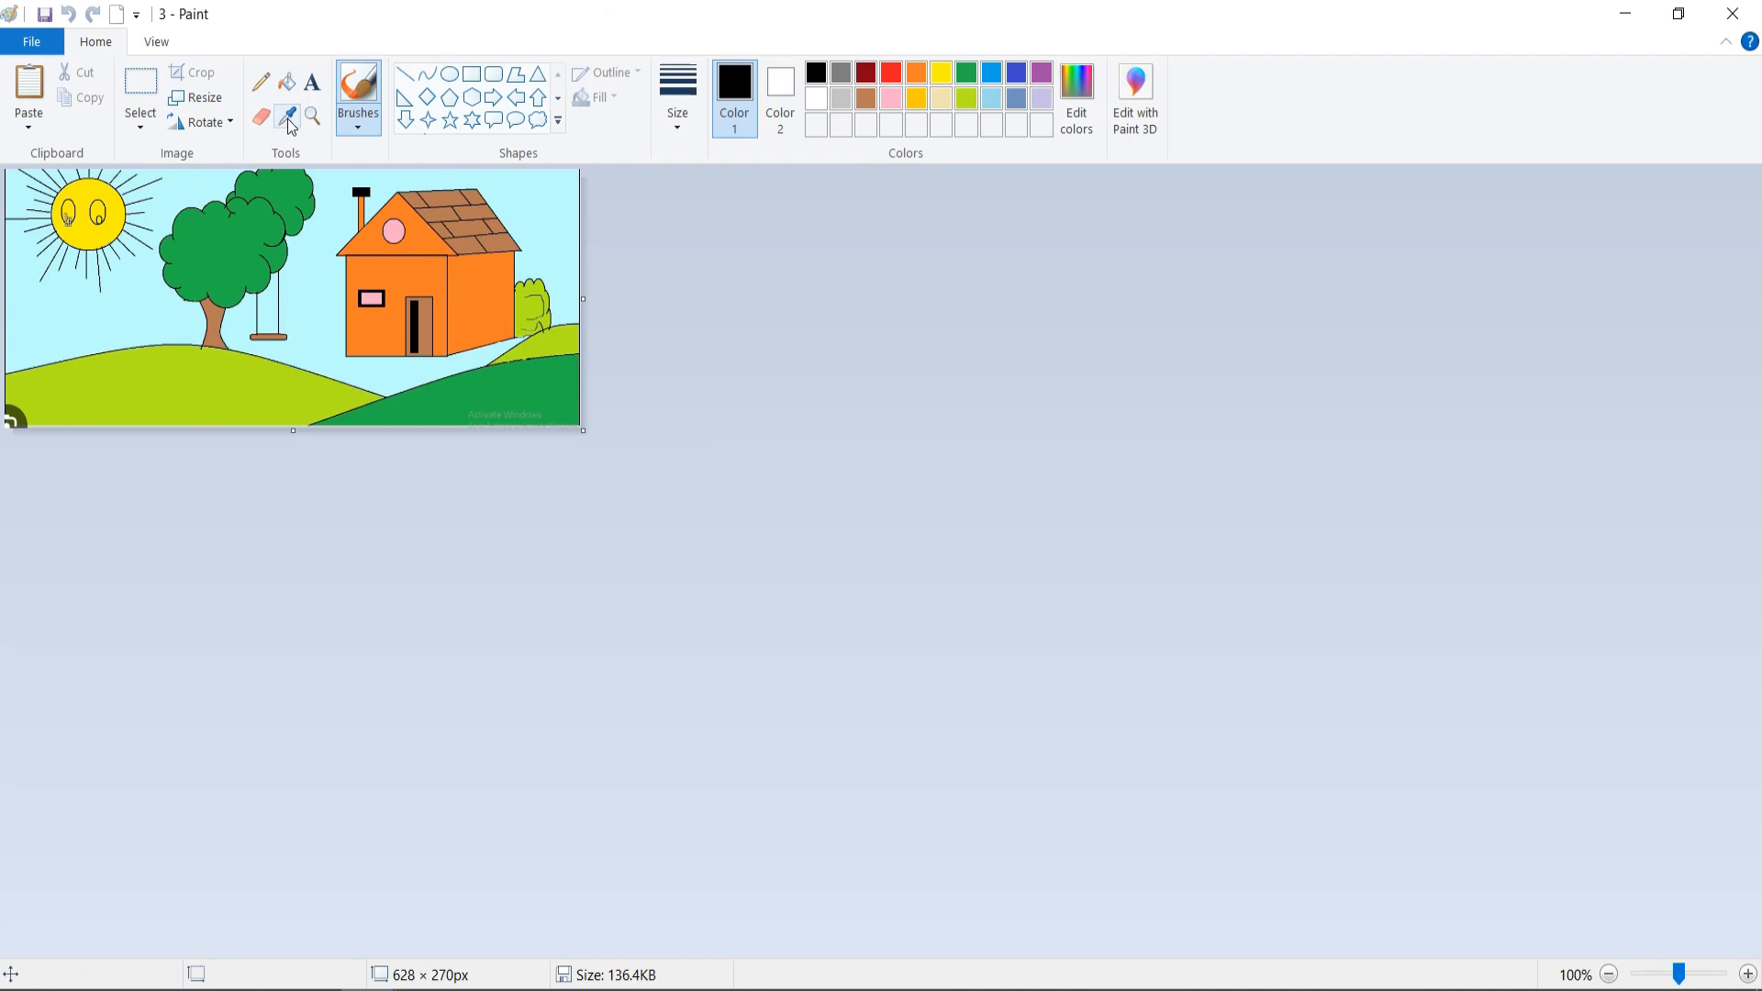
click(370, 989)
click(287, 115)
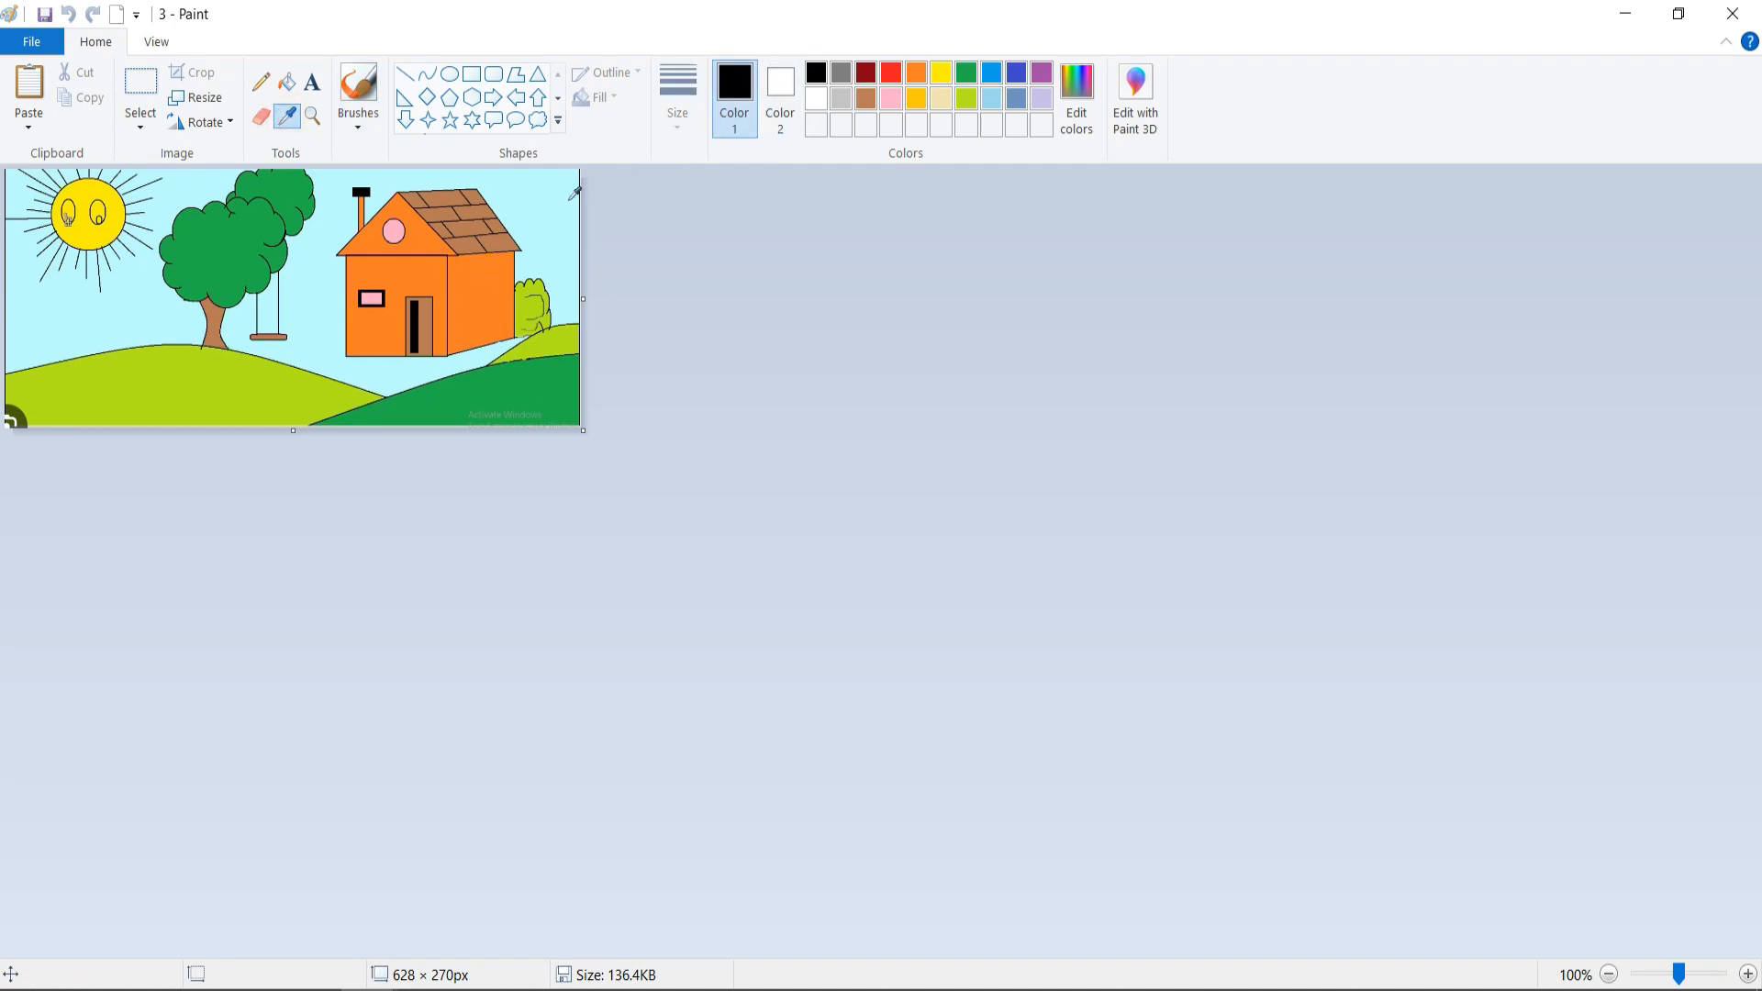
click(482, 279)
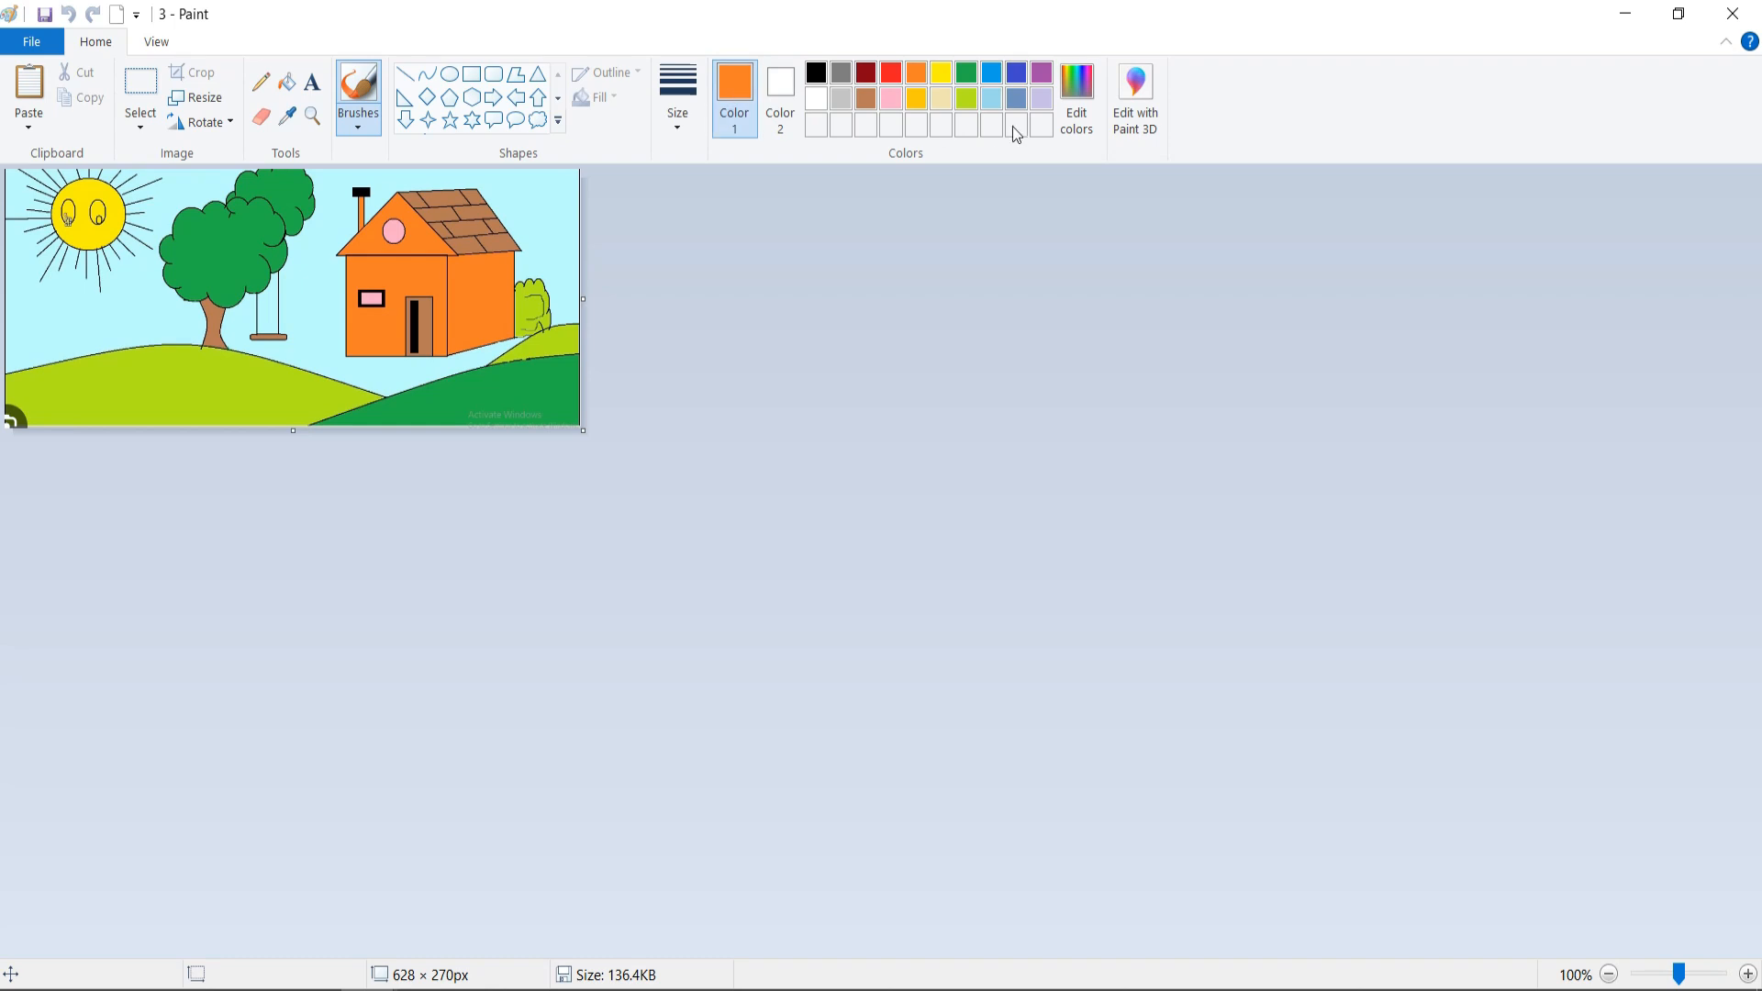
- Open the Edit Colors dialog for the picked orange in picture 3 and place it beside the house picture
click(1077, 115)
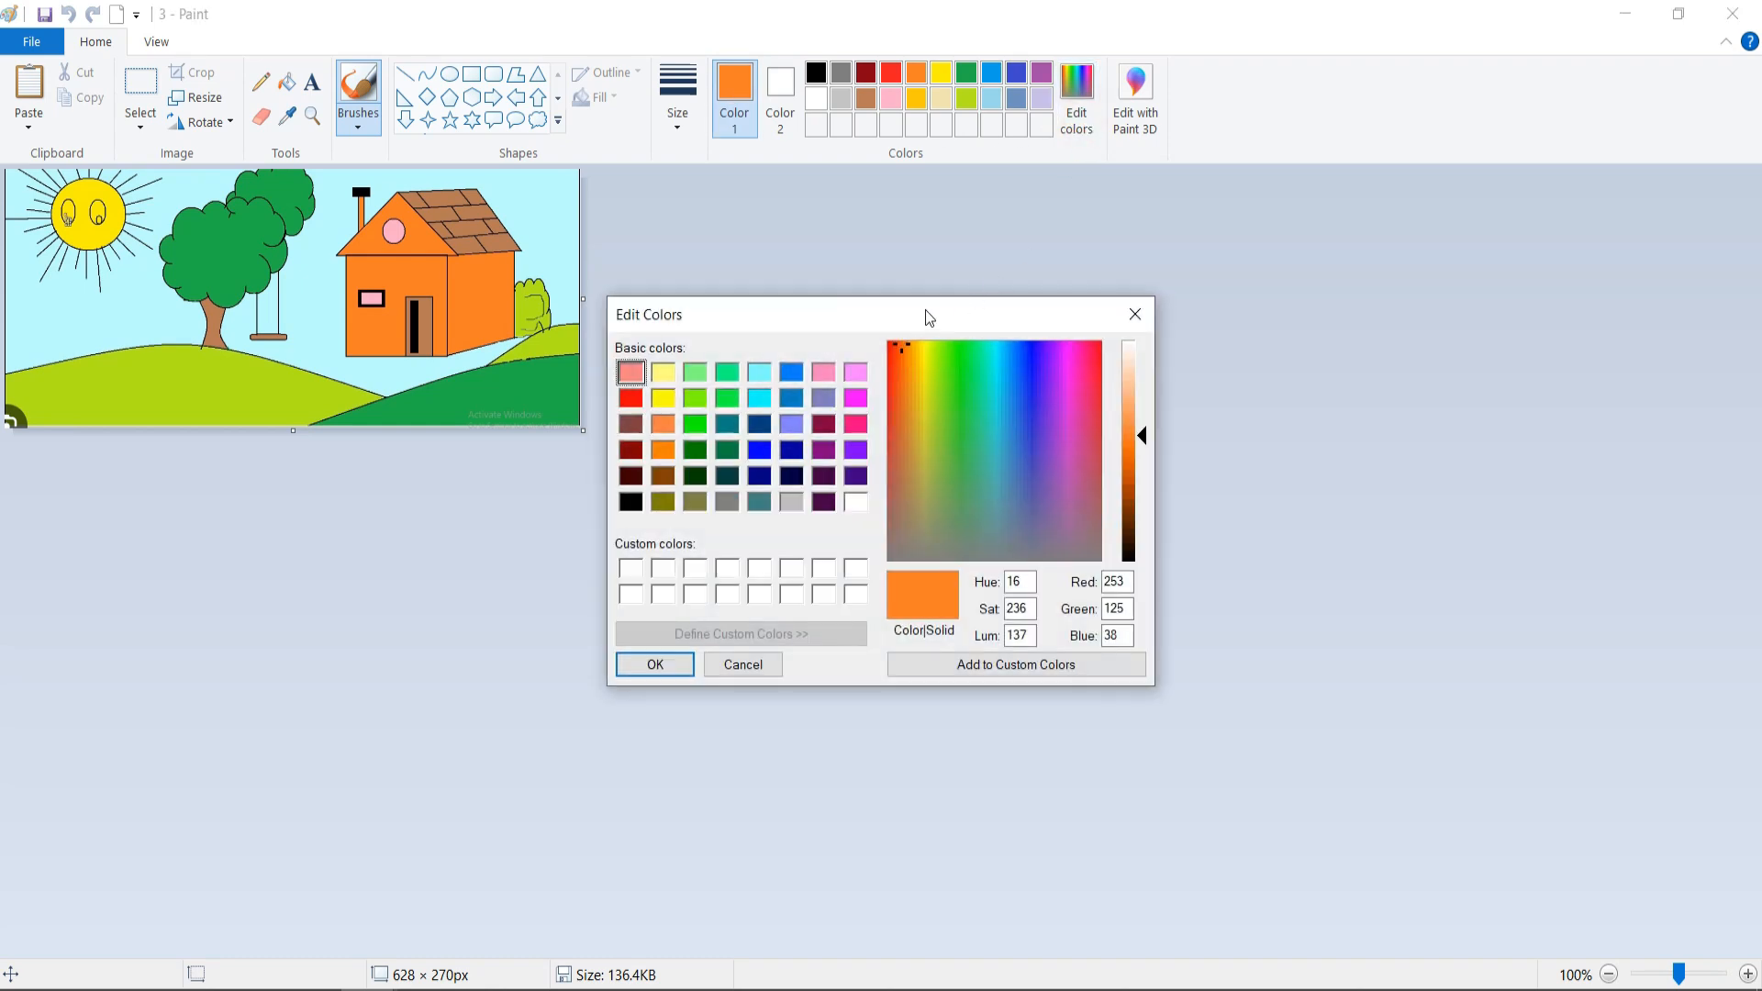
drag(926, 314, 1025, 168)
click(1120, 435)
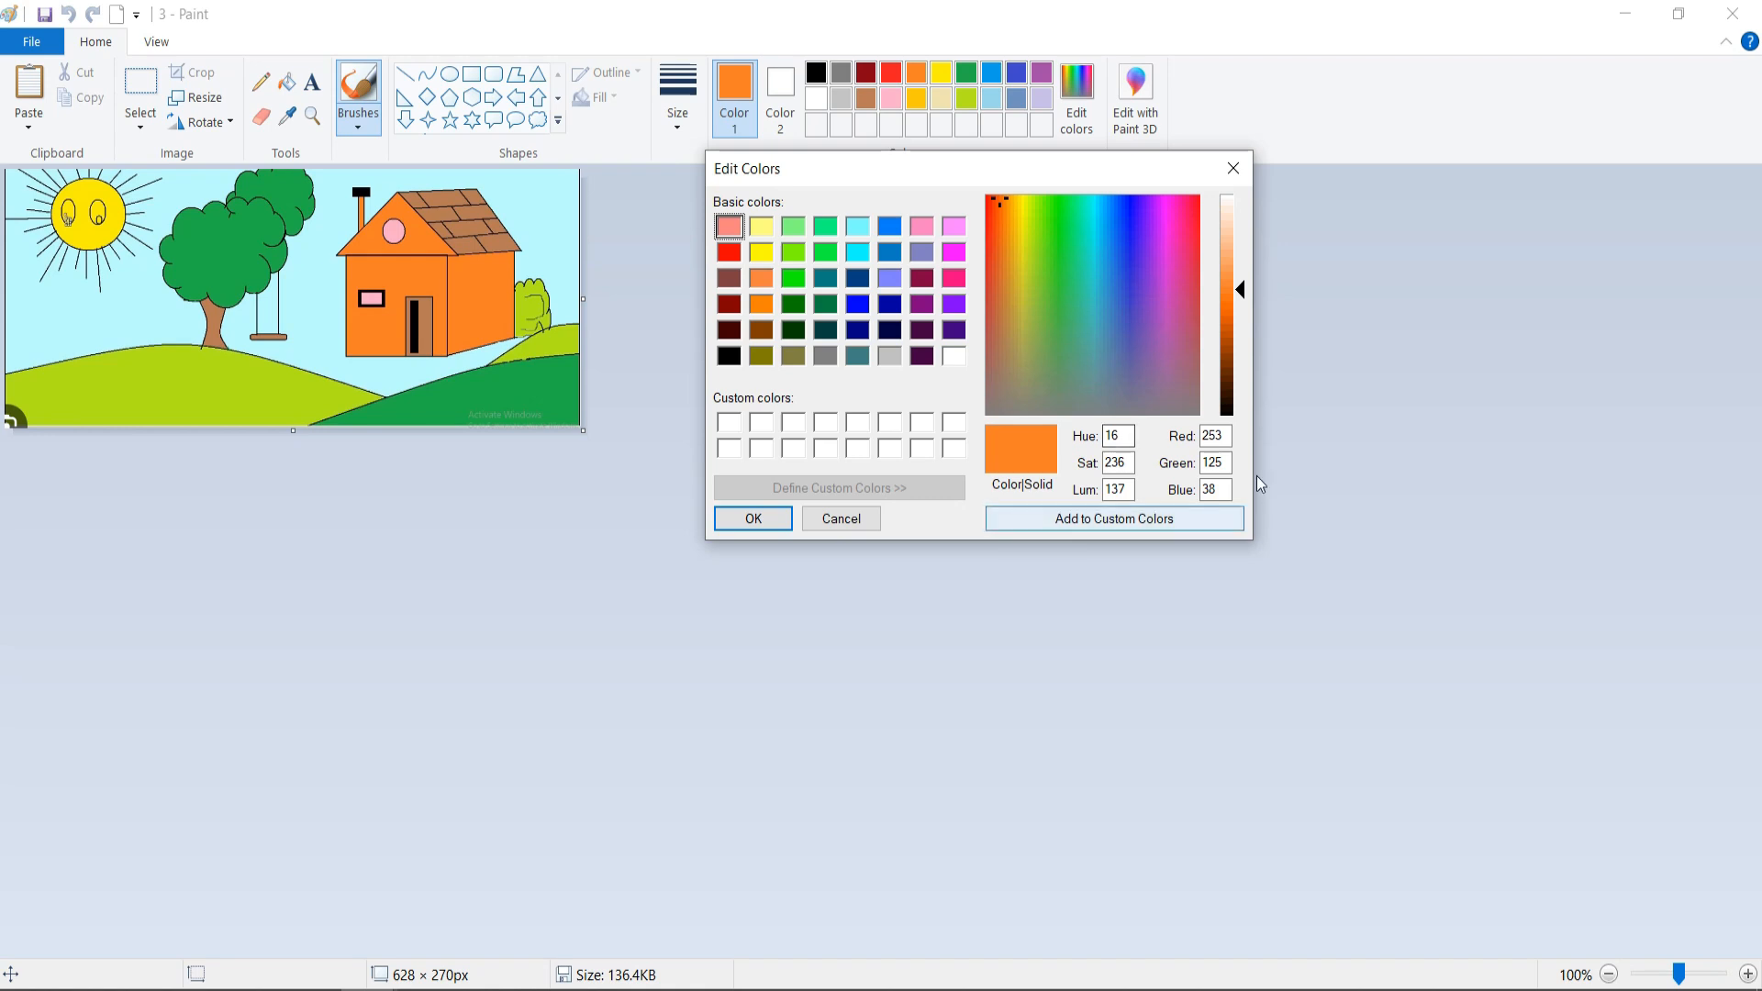
- Switch to the IT Hub 1 drawing and open its Edit Colors dialog, moving it up off the "IT Hub Computer" text
click(397, 988)
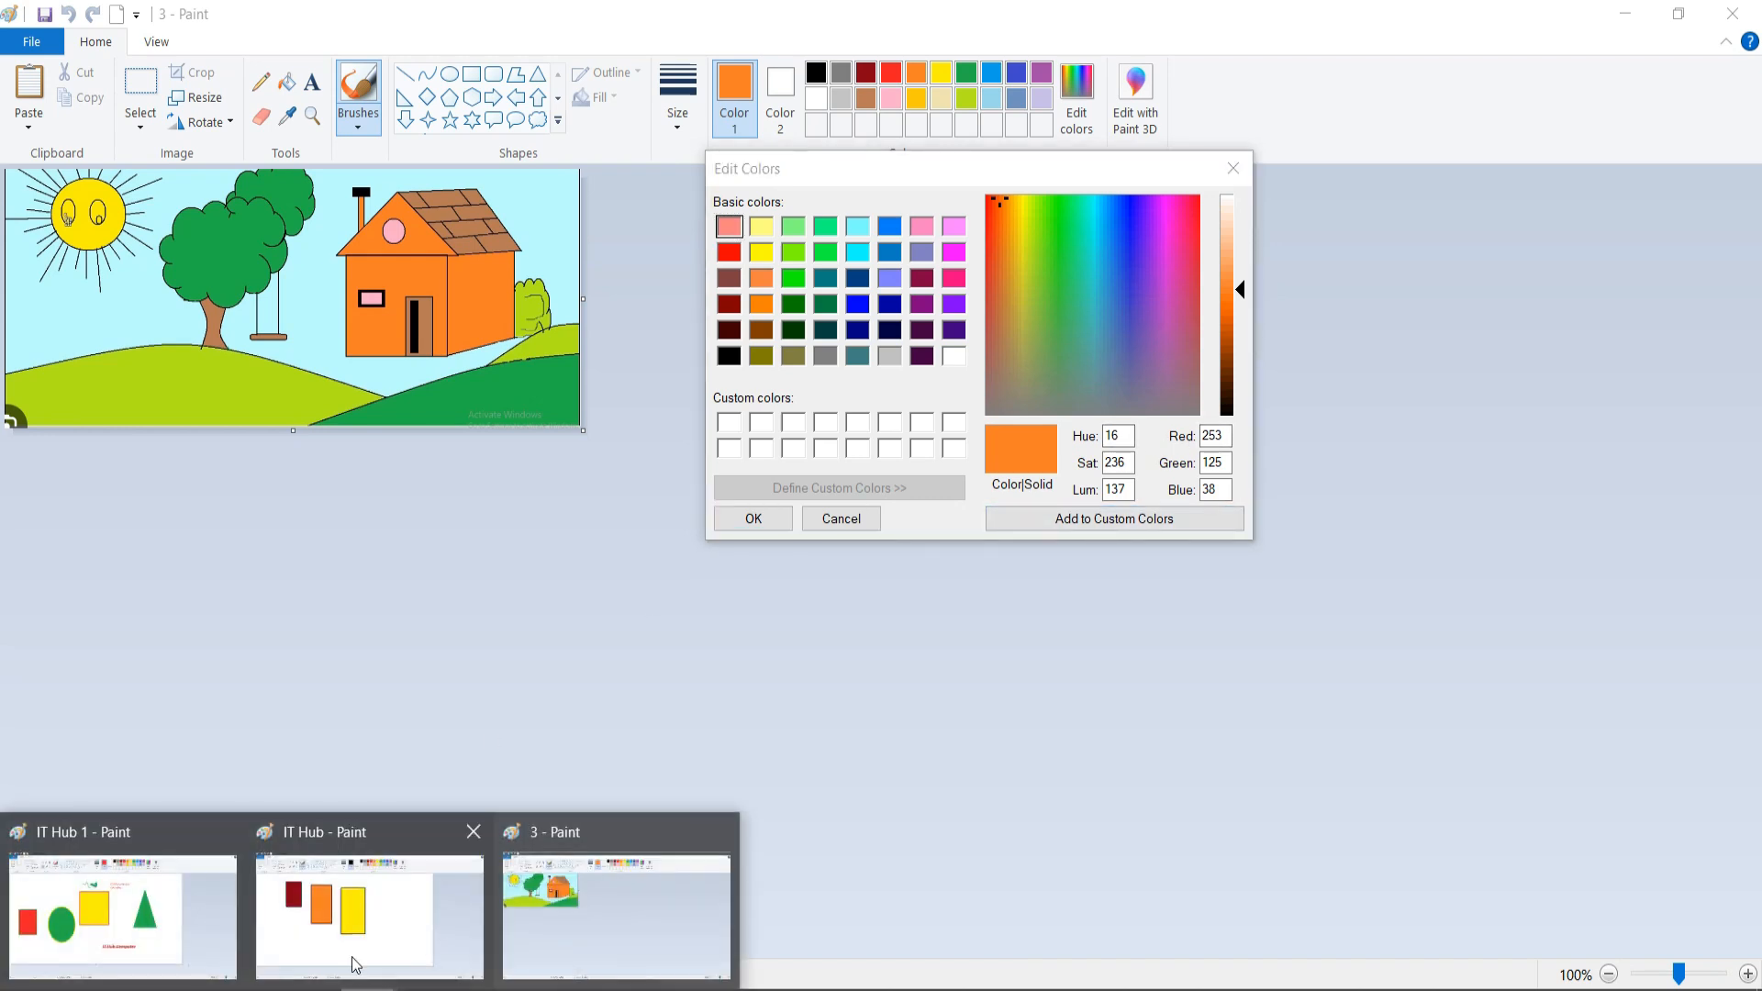
click(351, 954)
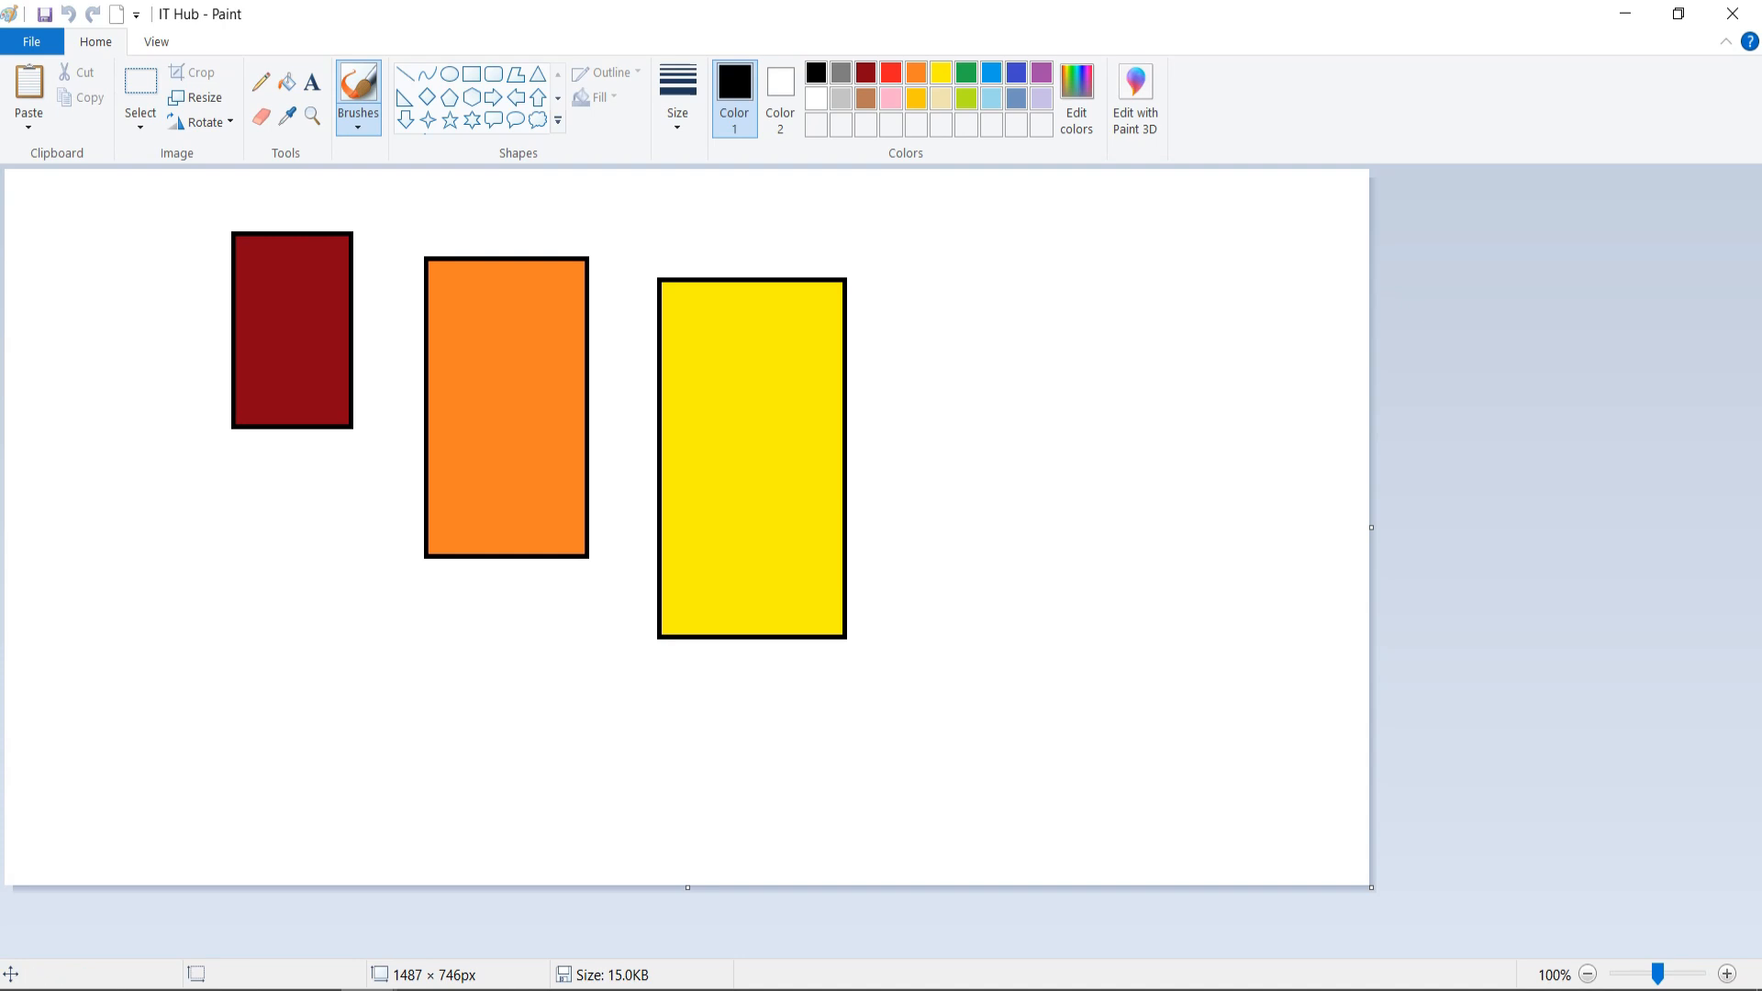
mouse_move(418, 982)
click(129, 904)
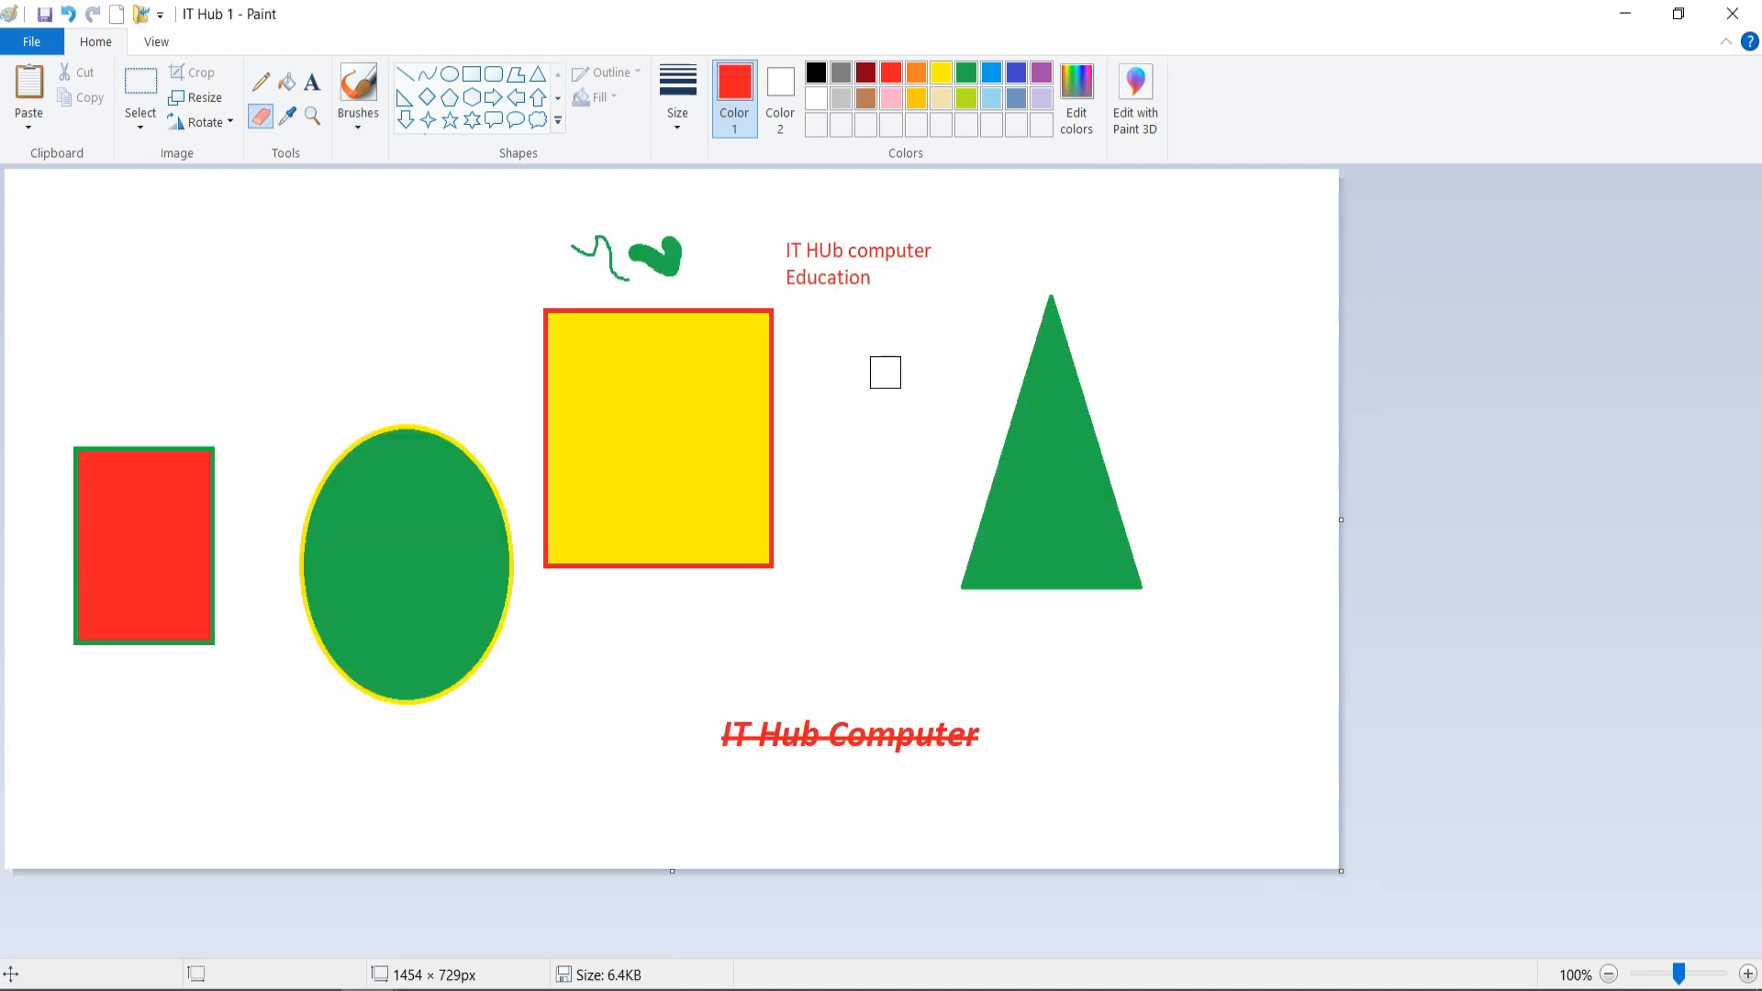
click(1077, 97)
drag(978, 312, 808, 217)
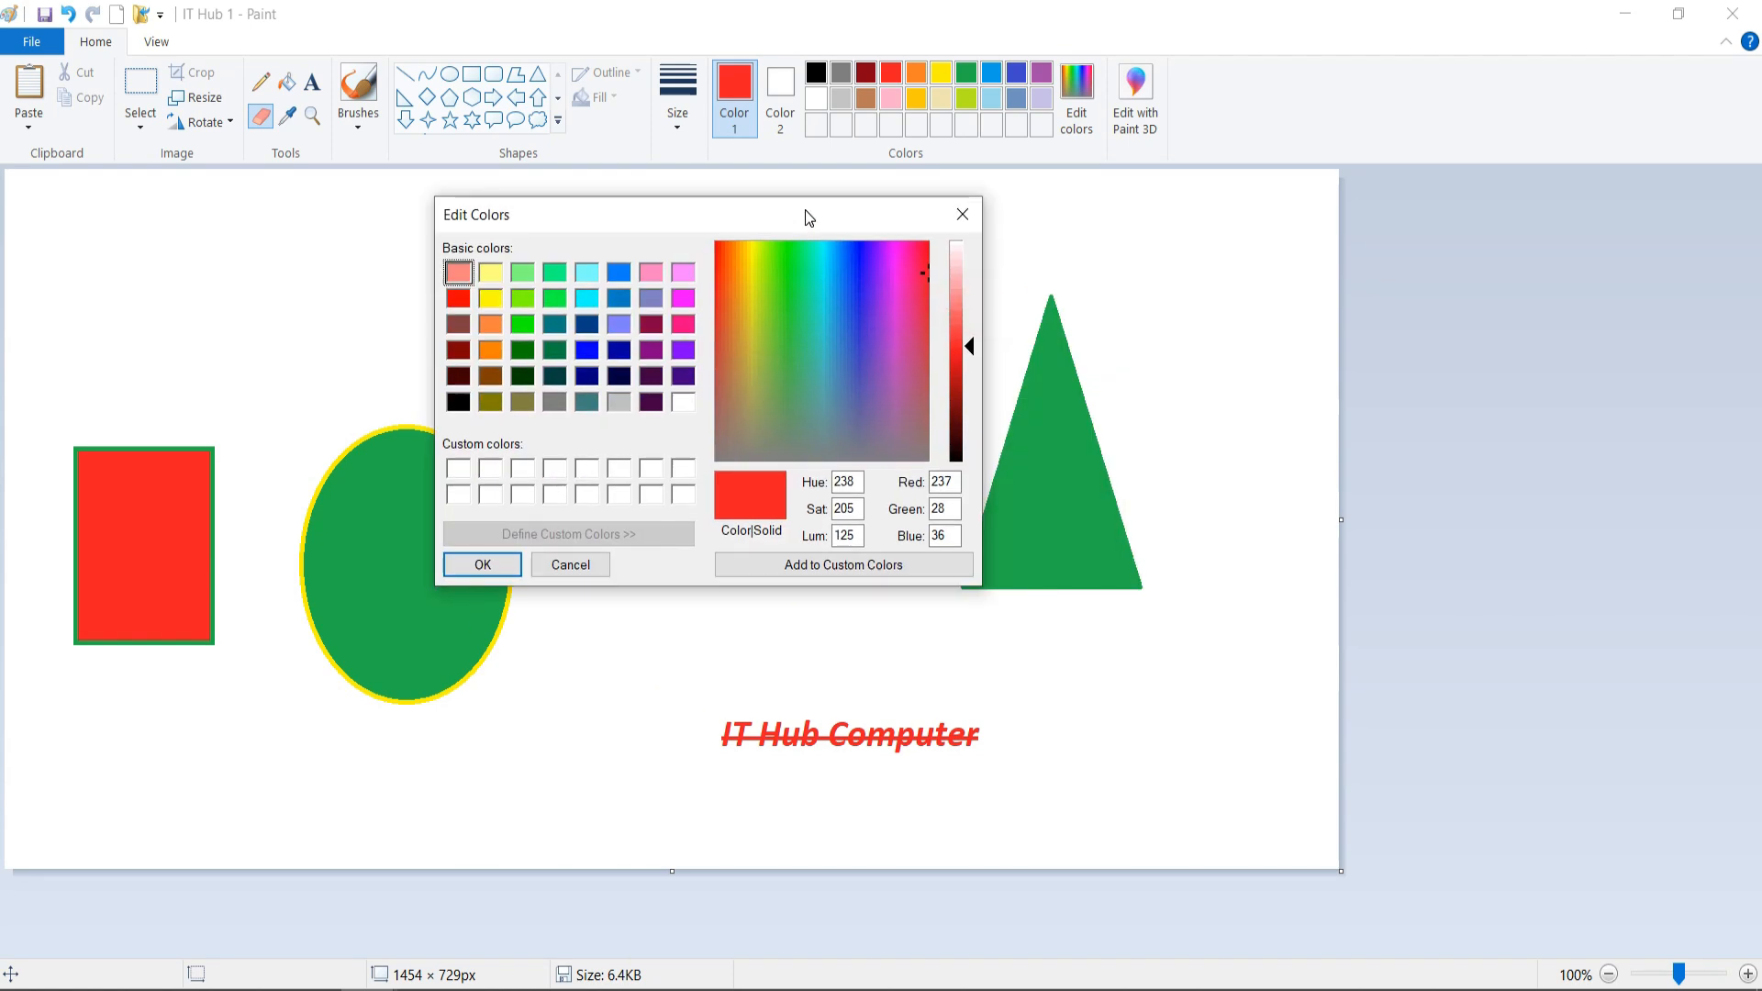
- Close the IT Hub picture and set the hue in IT Hub 1's Edit Colors dialog to 16, matching picture 3's orange
click(393, 989)
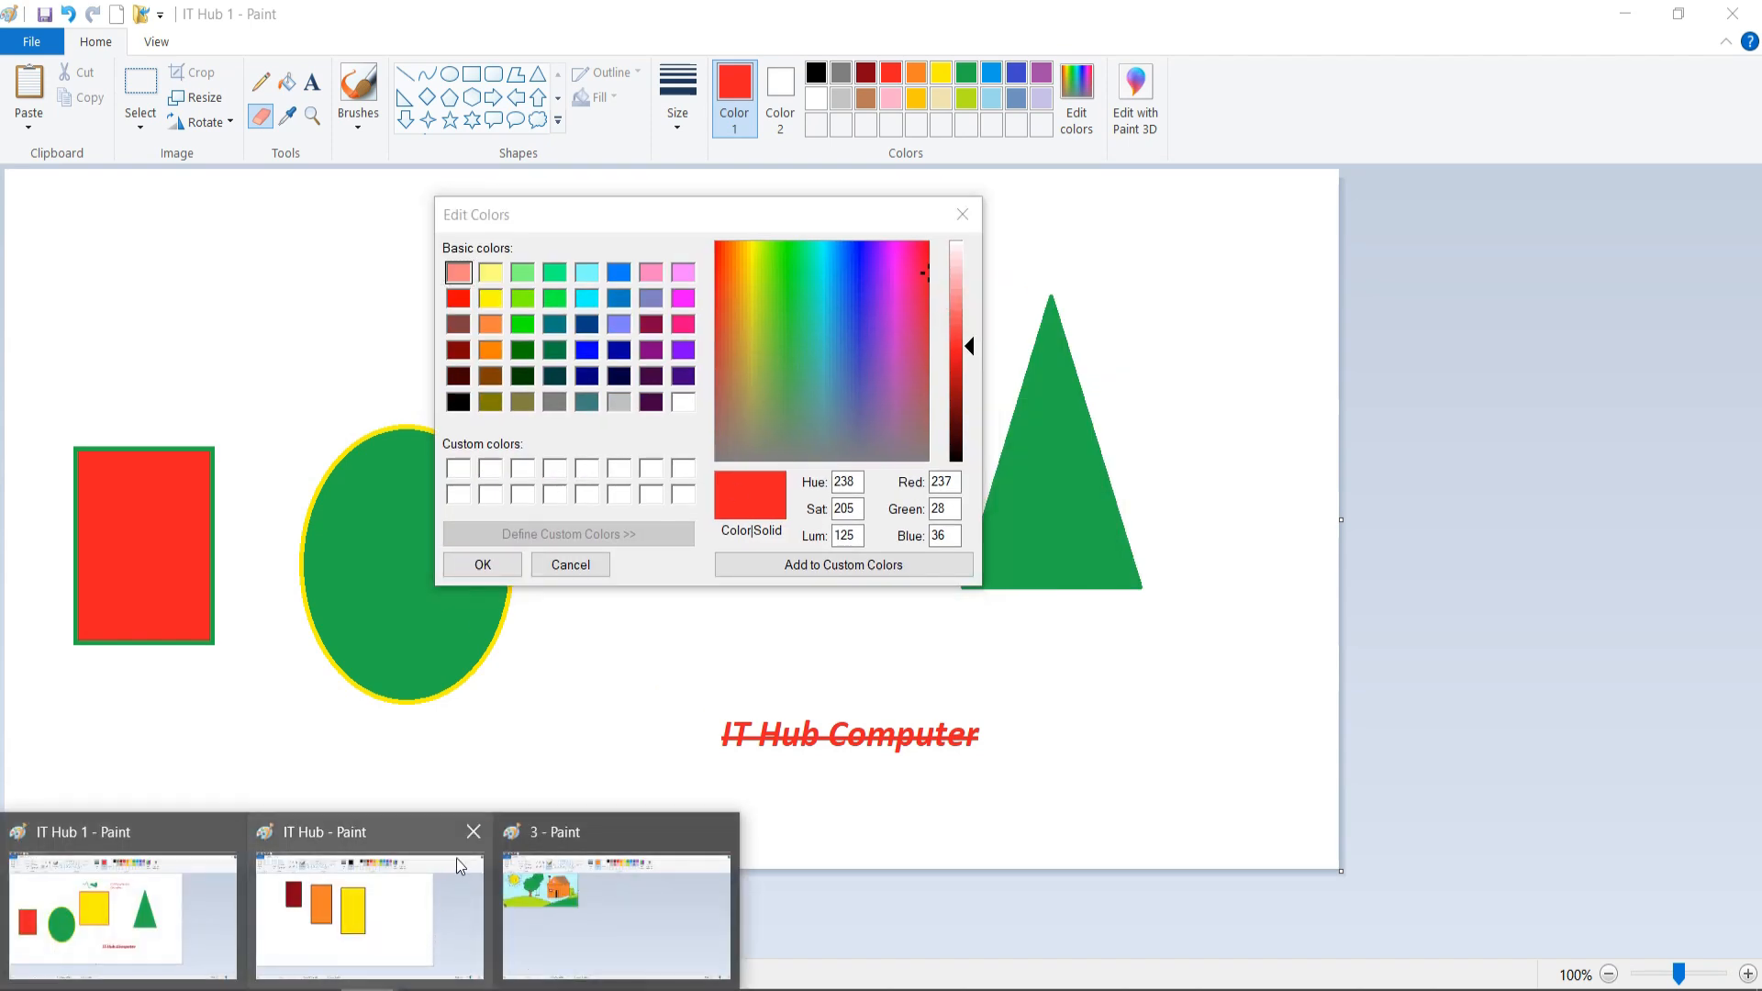
click(476, 828)
click(459, 908)
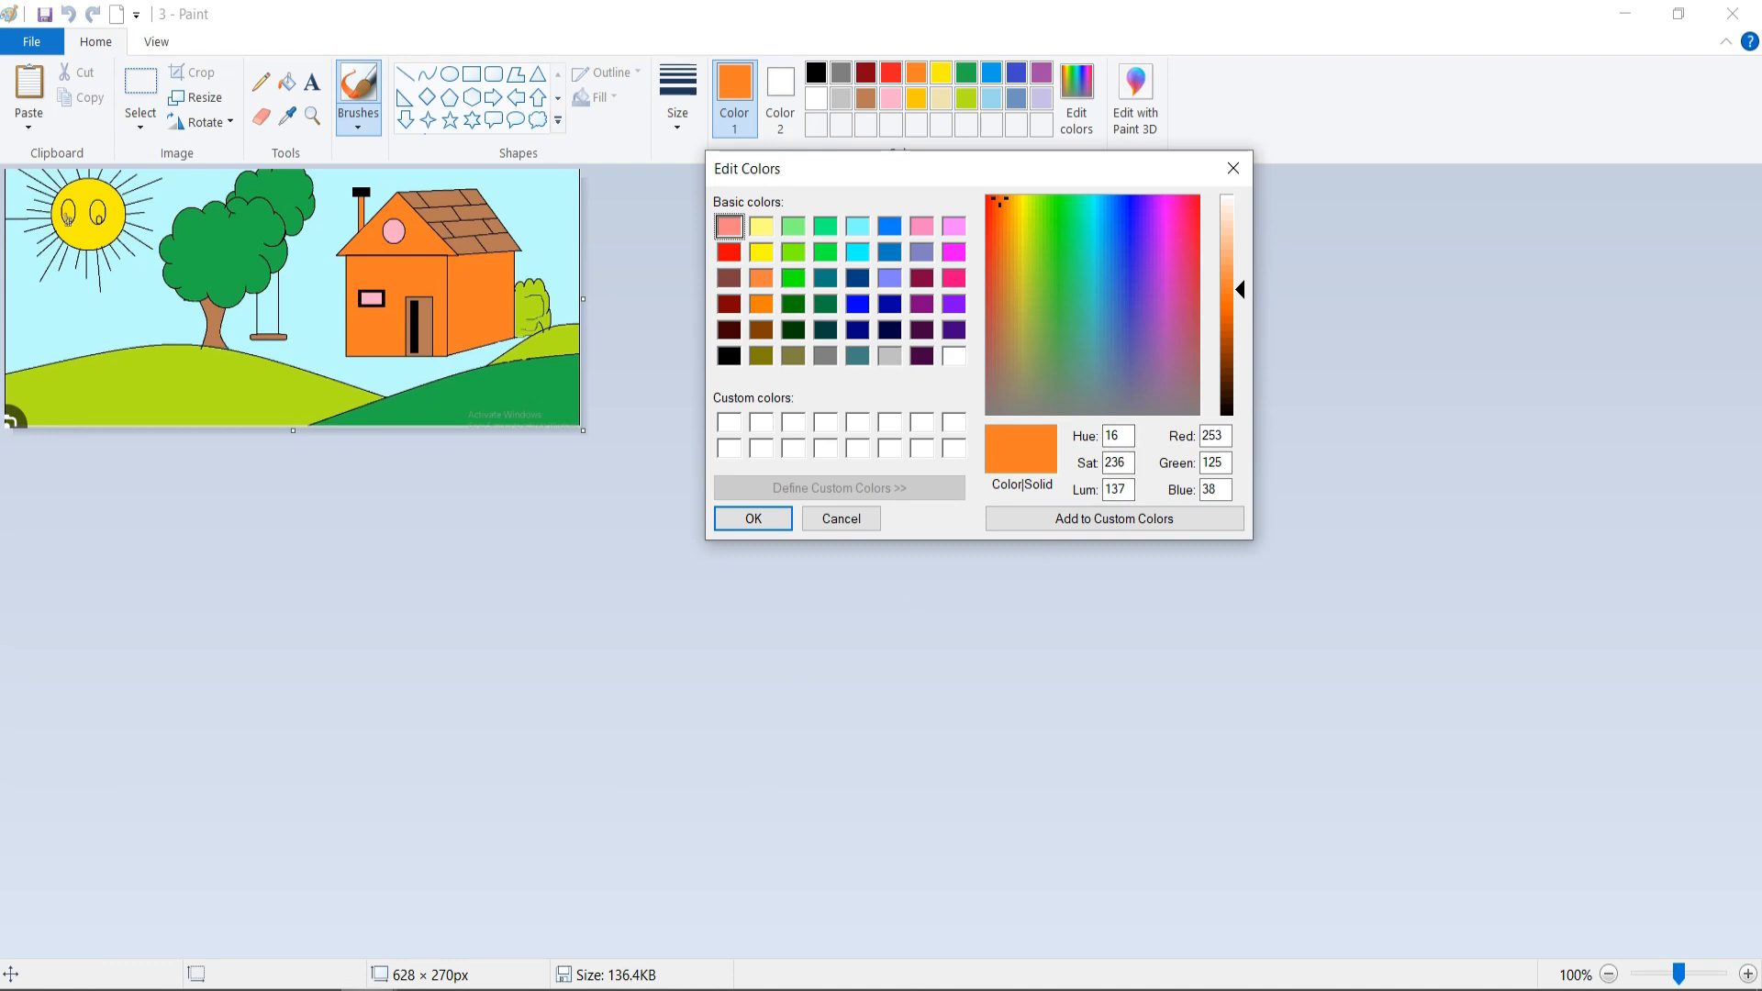
click(289, 932)
double_click(848, 481)
text(16)
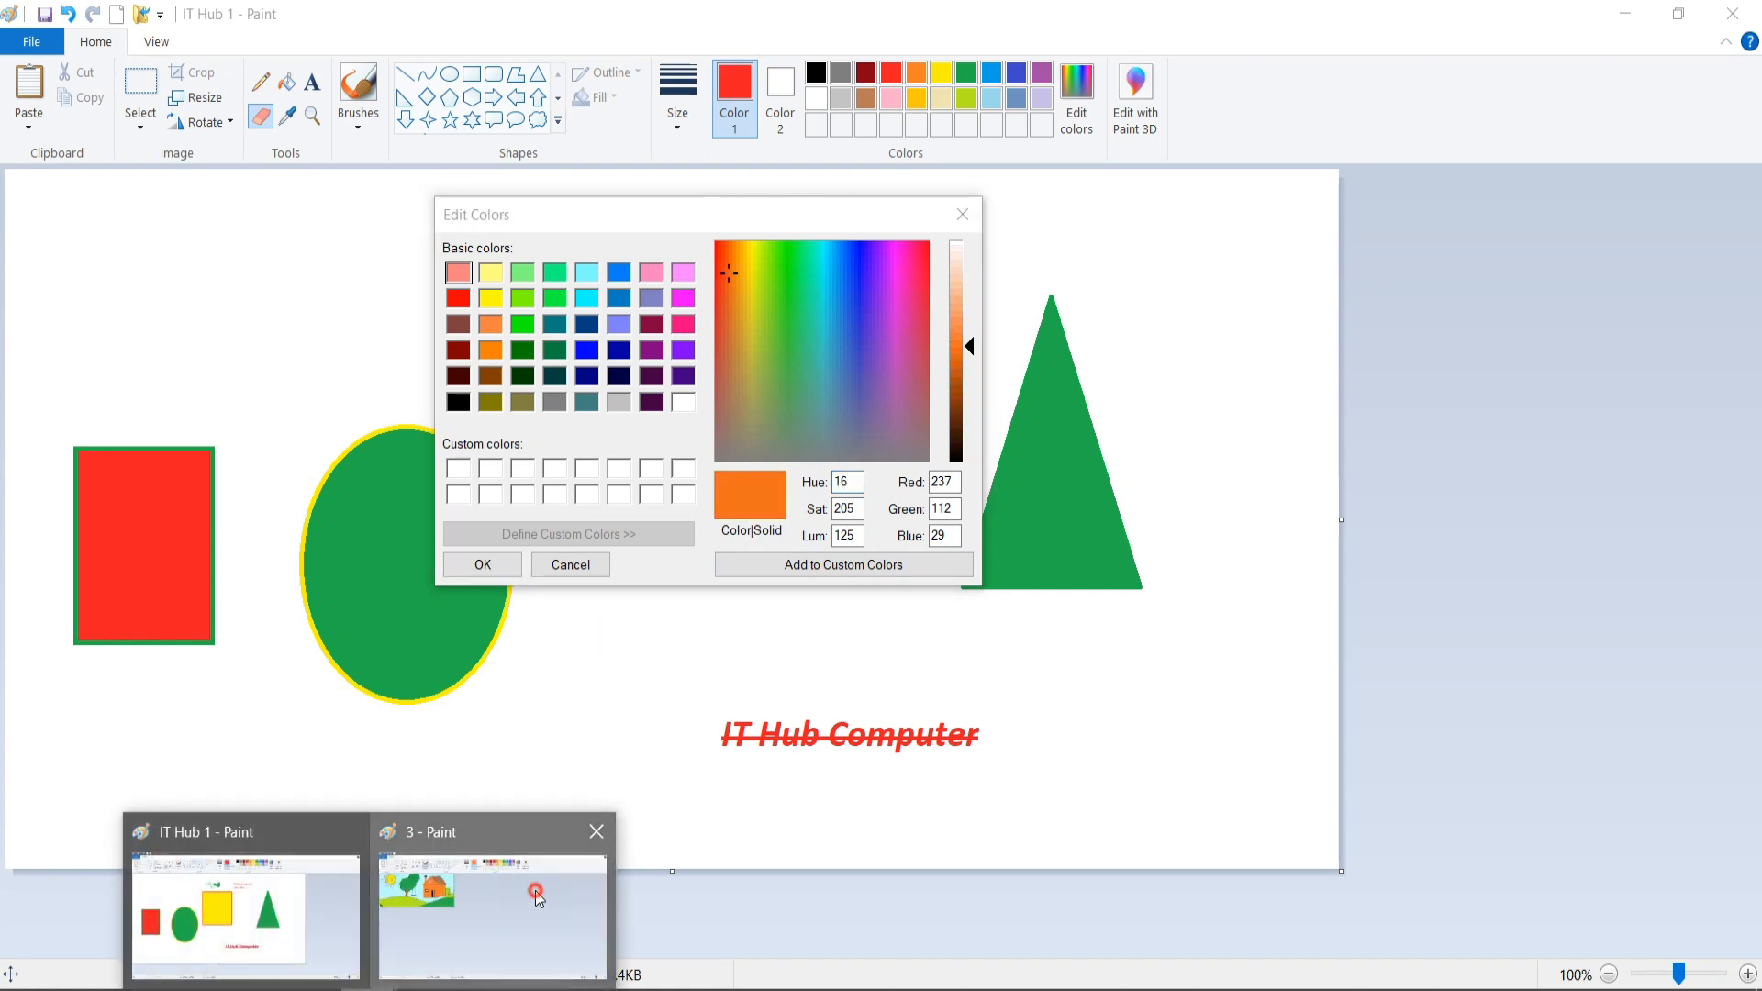
- Check the orange's saturation in picture 3 and set the saturation of IT Hub 1's custom colour to 236
click(539, 897)
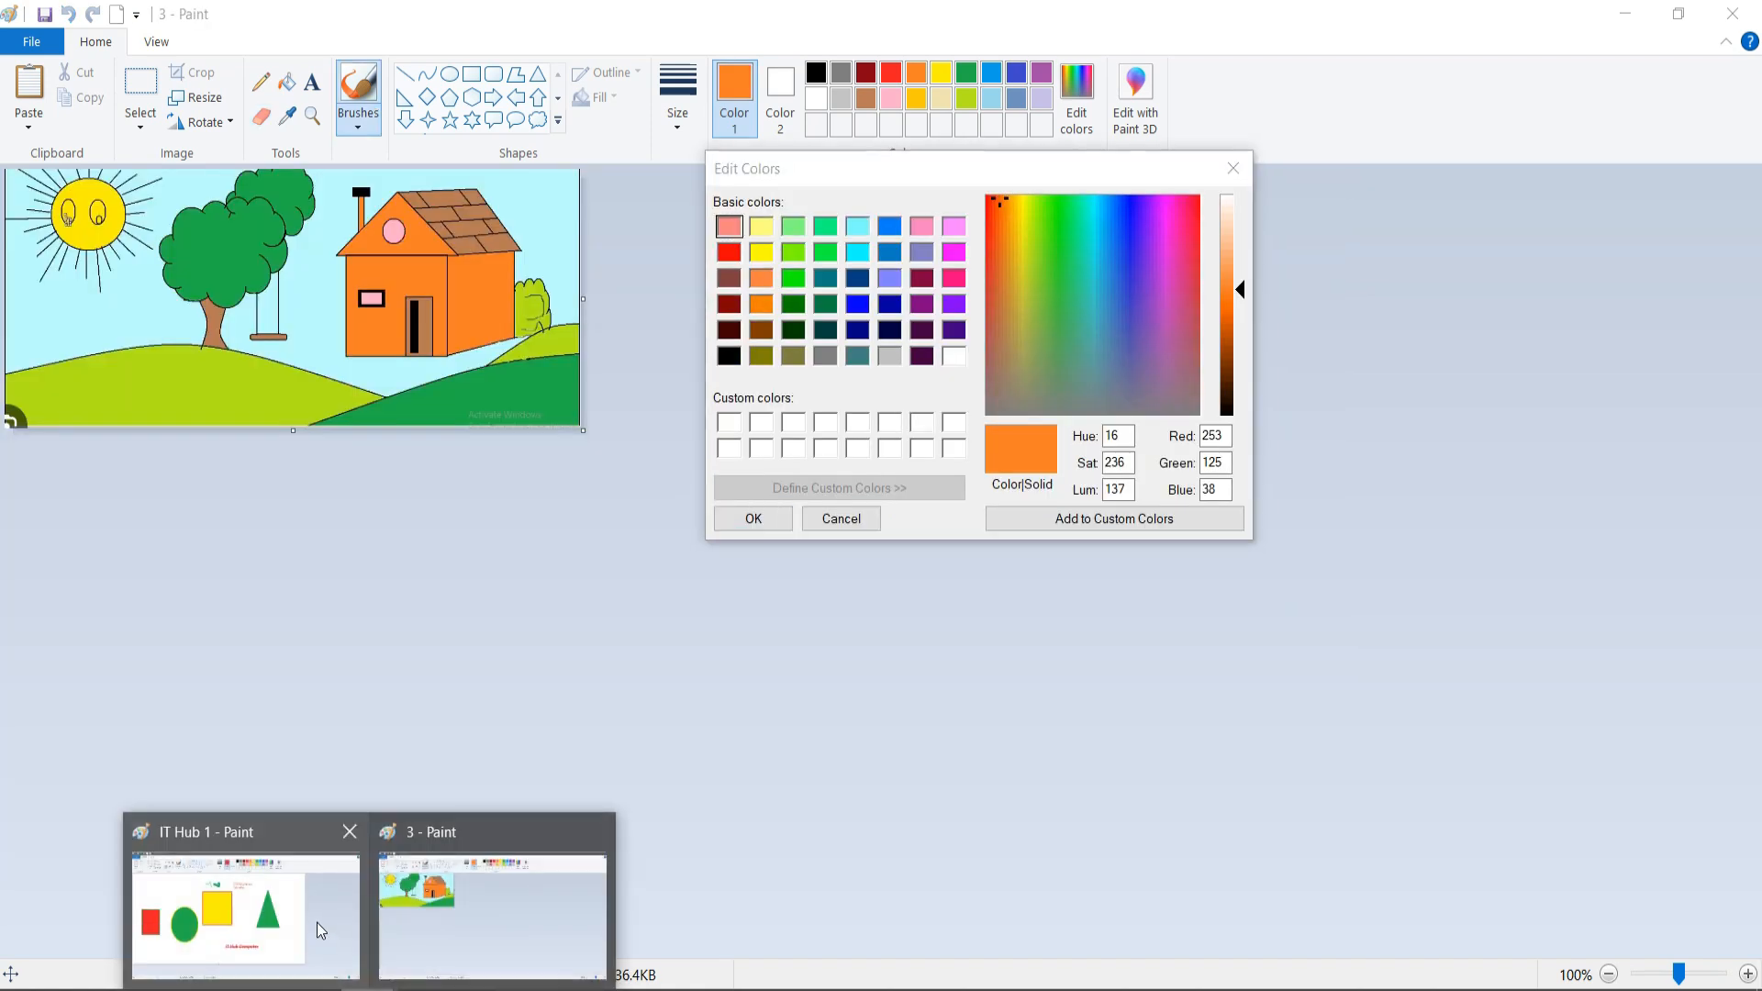
click(322, 930)
double_click(844, 509)
text(236)
- Check the orange's luminosity in picture 3 and set the luminosity of IT Hub 1's custom colour to 137
mouse_move(390, 982)
click(452, 926)
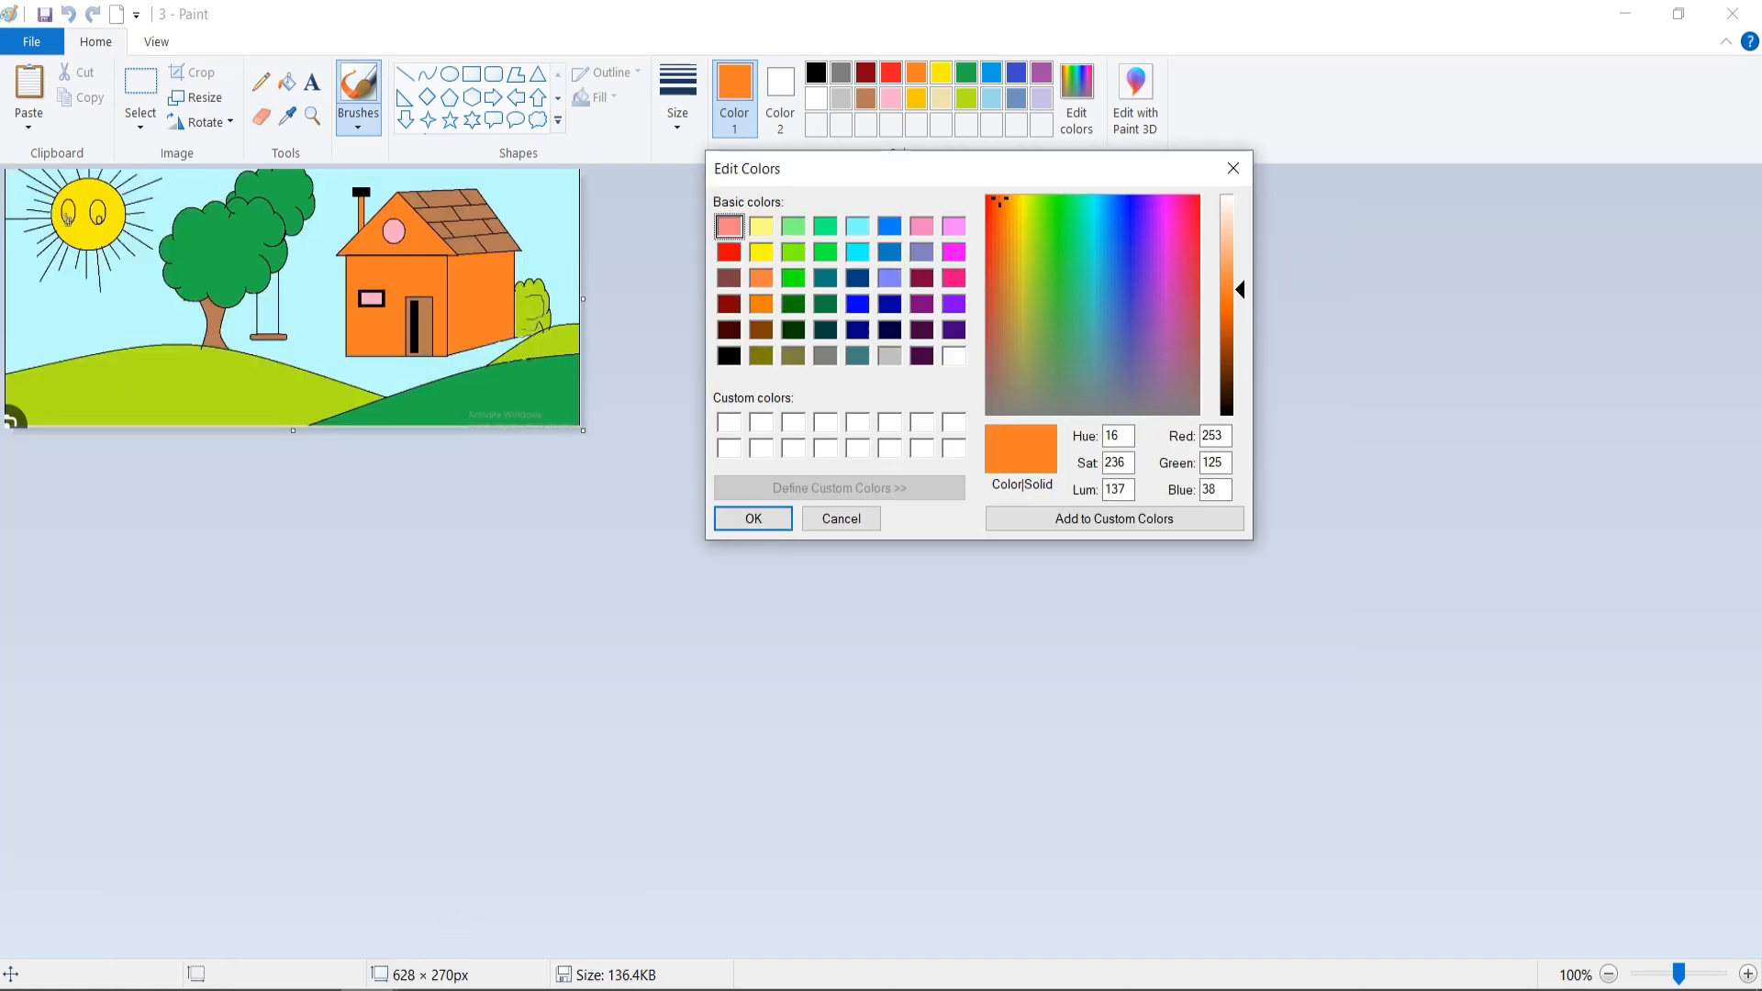
click(315, 931)
click(860, 537)
key(BackSpace)
key(BackSpace)
text(37)
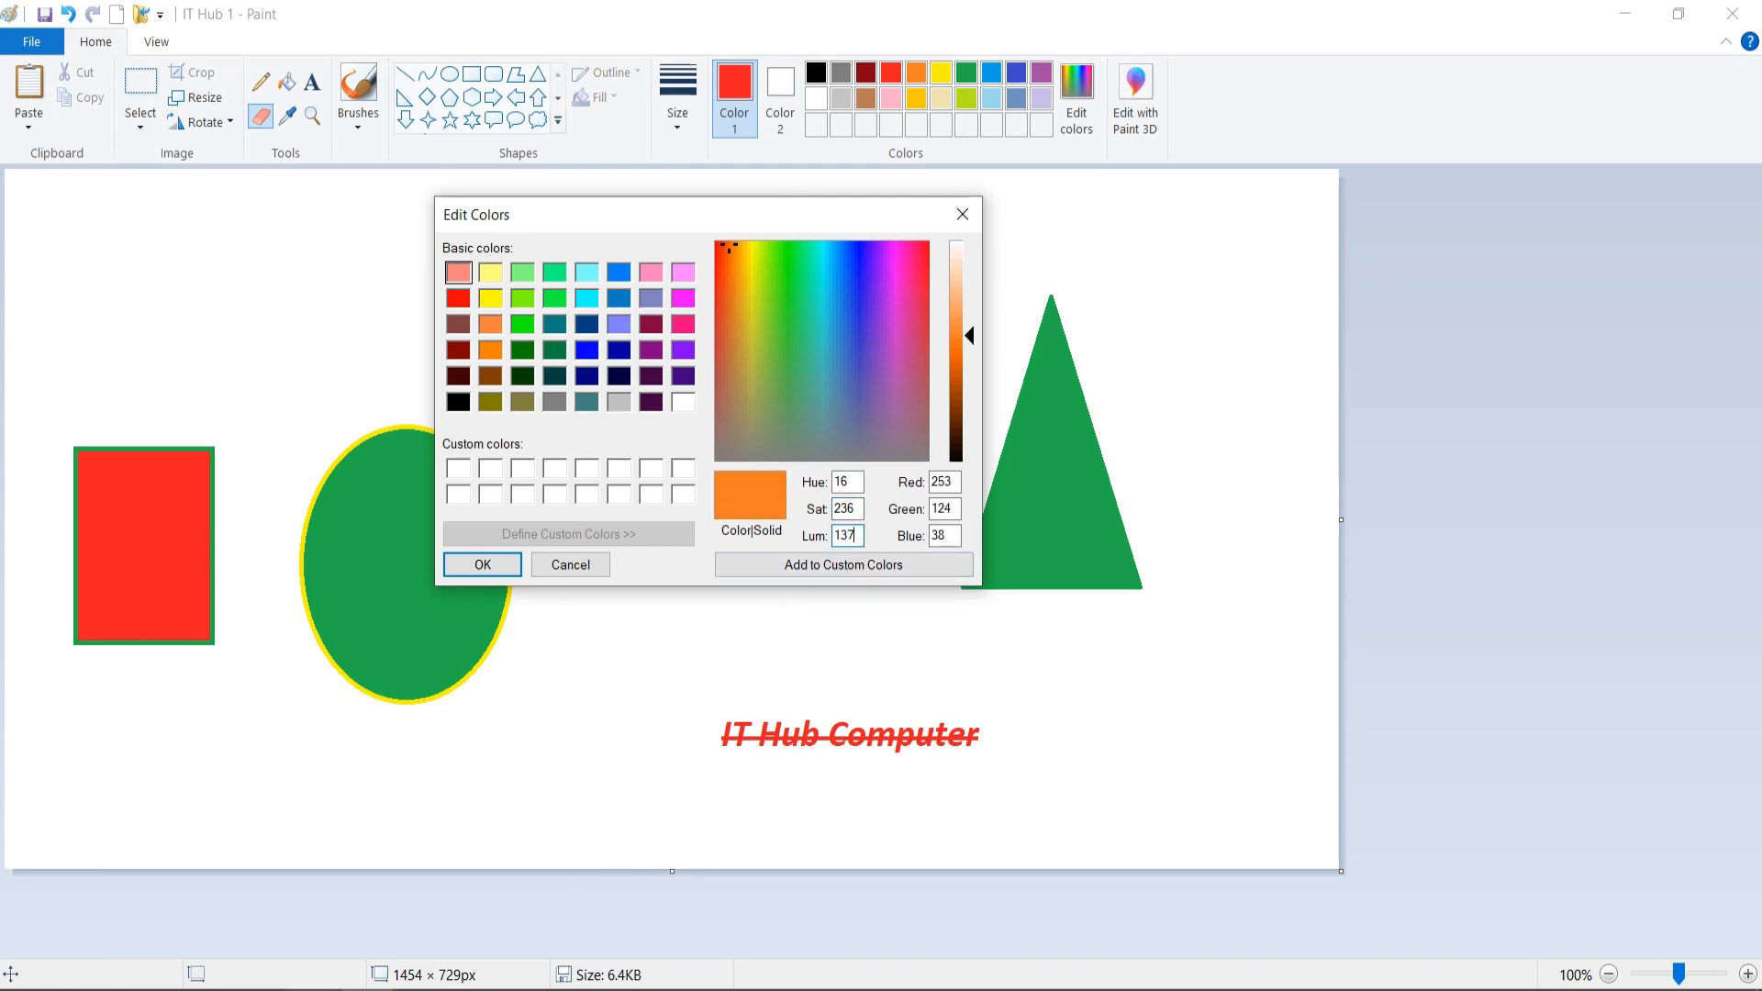
- Compare the RGB values with picture 3 and set the green value of IT Hub 1's custom colour to 125
click(504, 932)
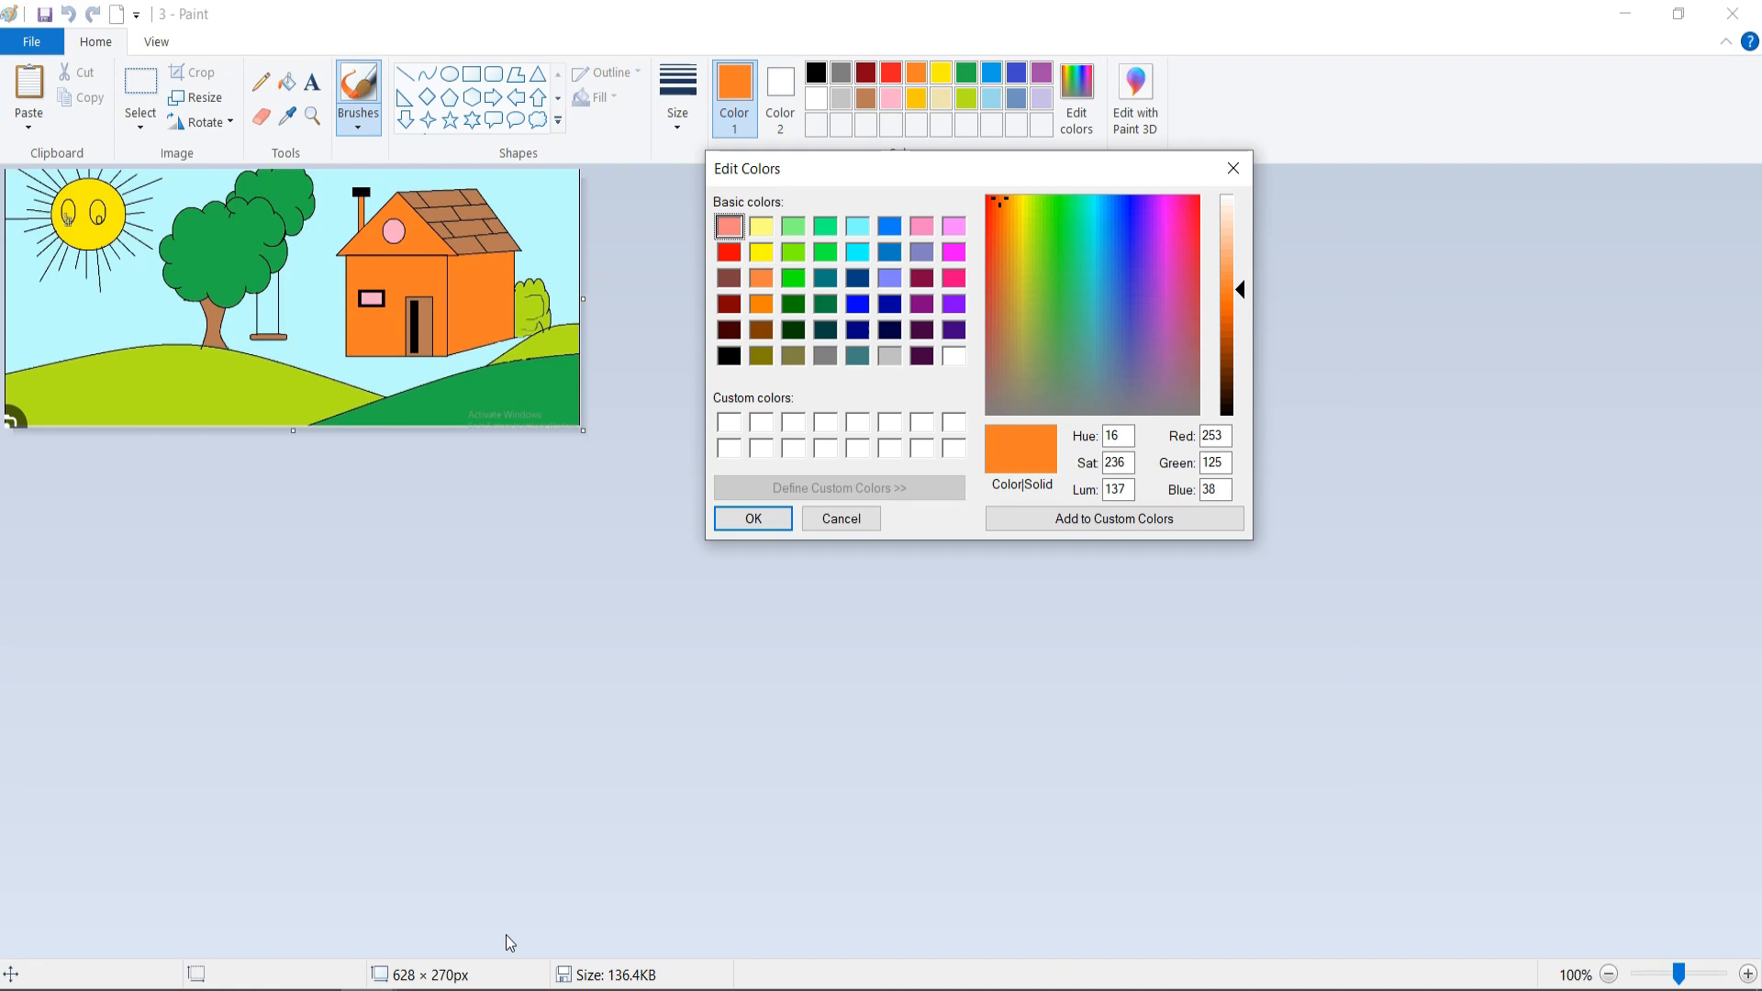
mouse_move(493, 959)
click(290, 927)
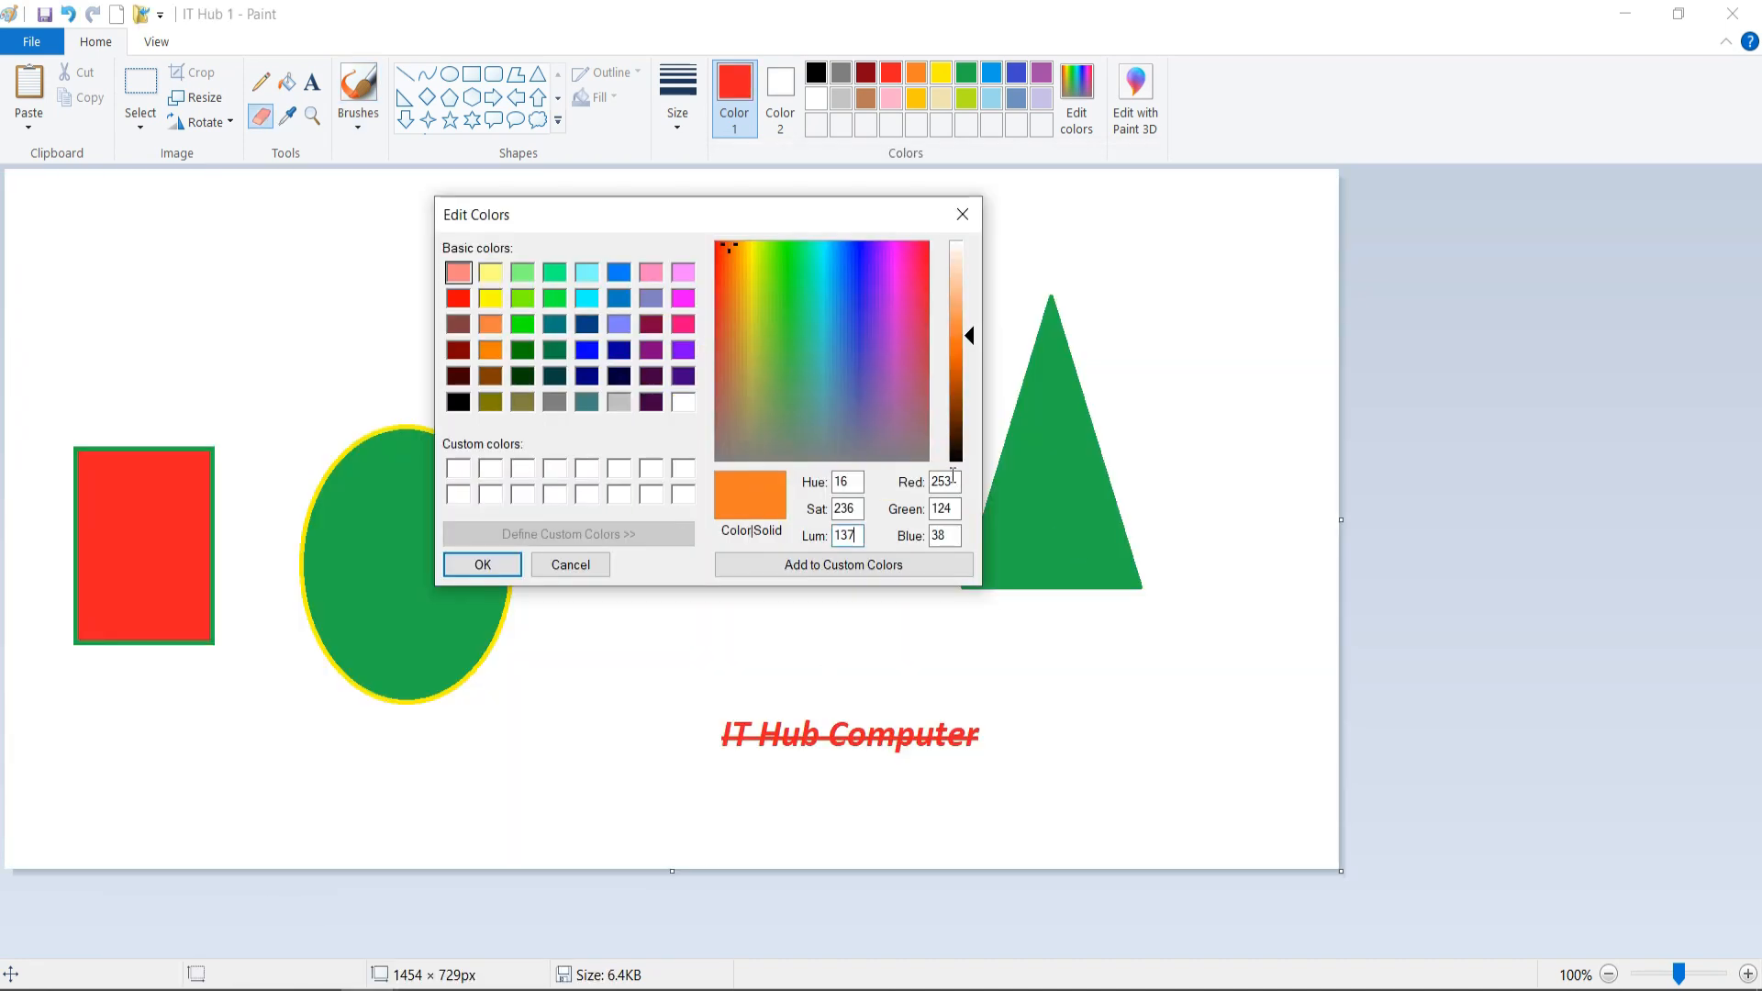
click(956, 509)
key(BackSpace)
text(5)
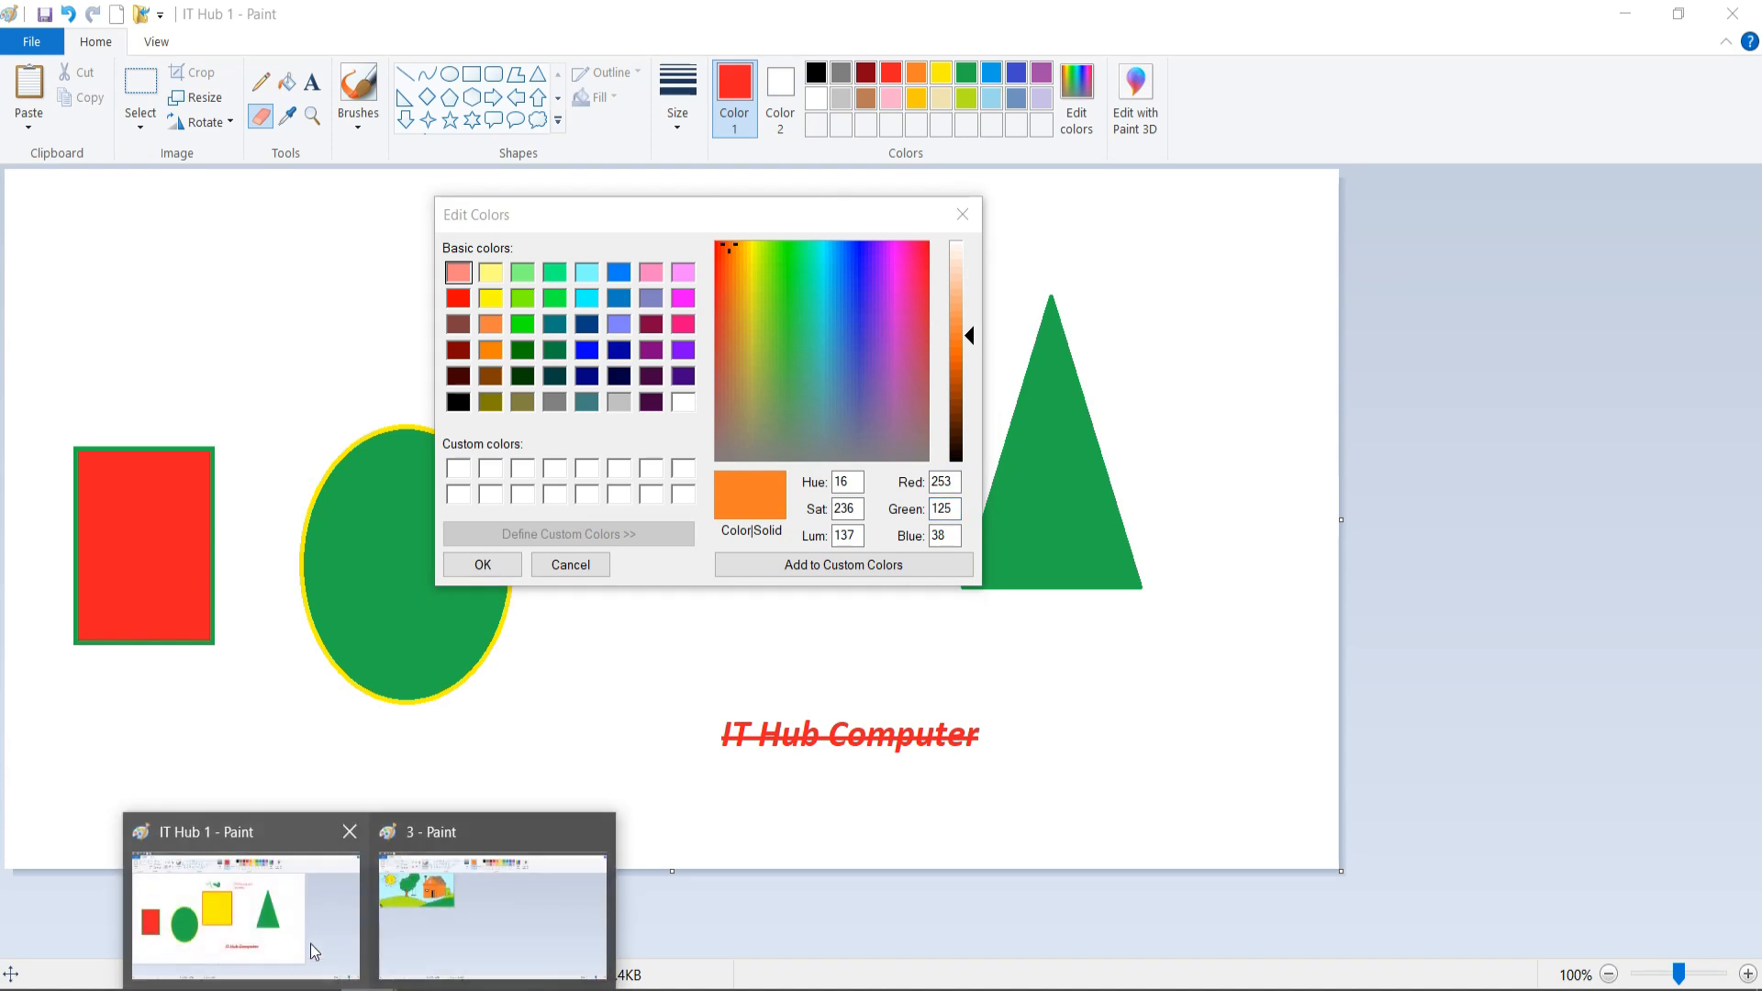
- Check the blue value against picture 3, apply the custom orange, and fill the yellow square with it
mouse_move(298, 940)
click(496, 913)
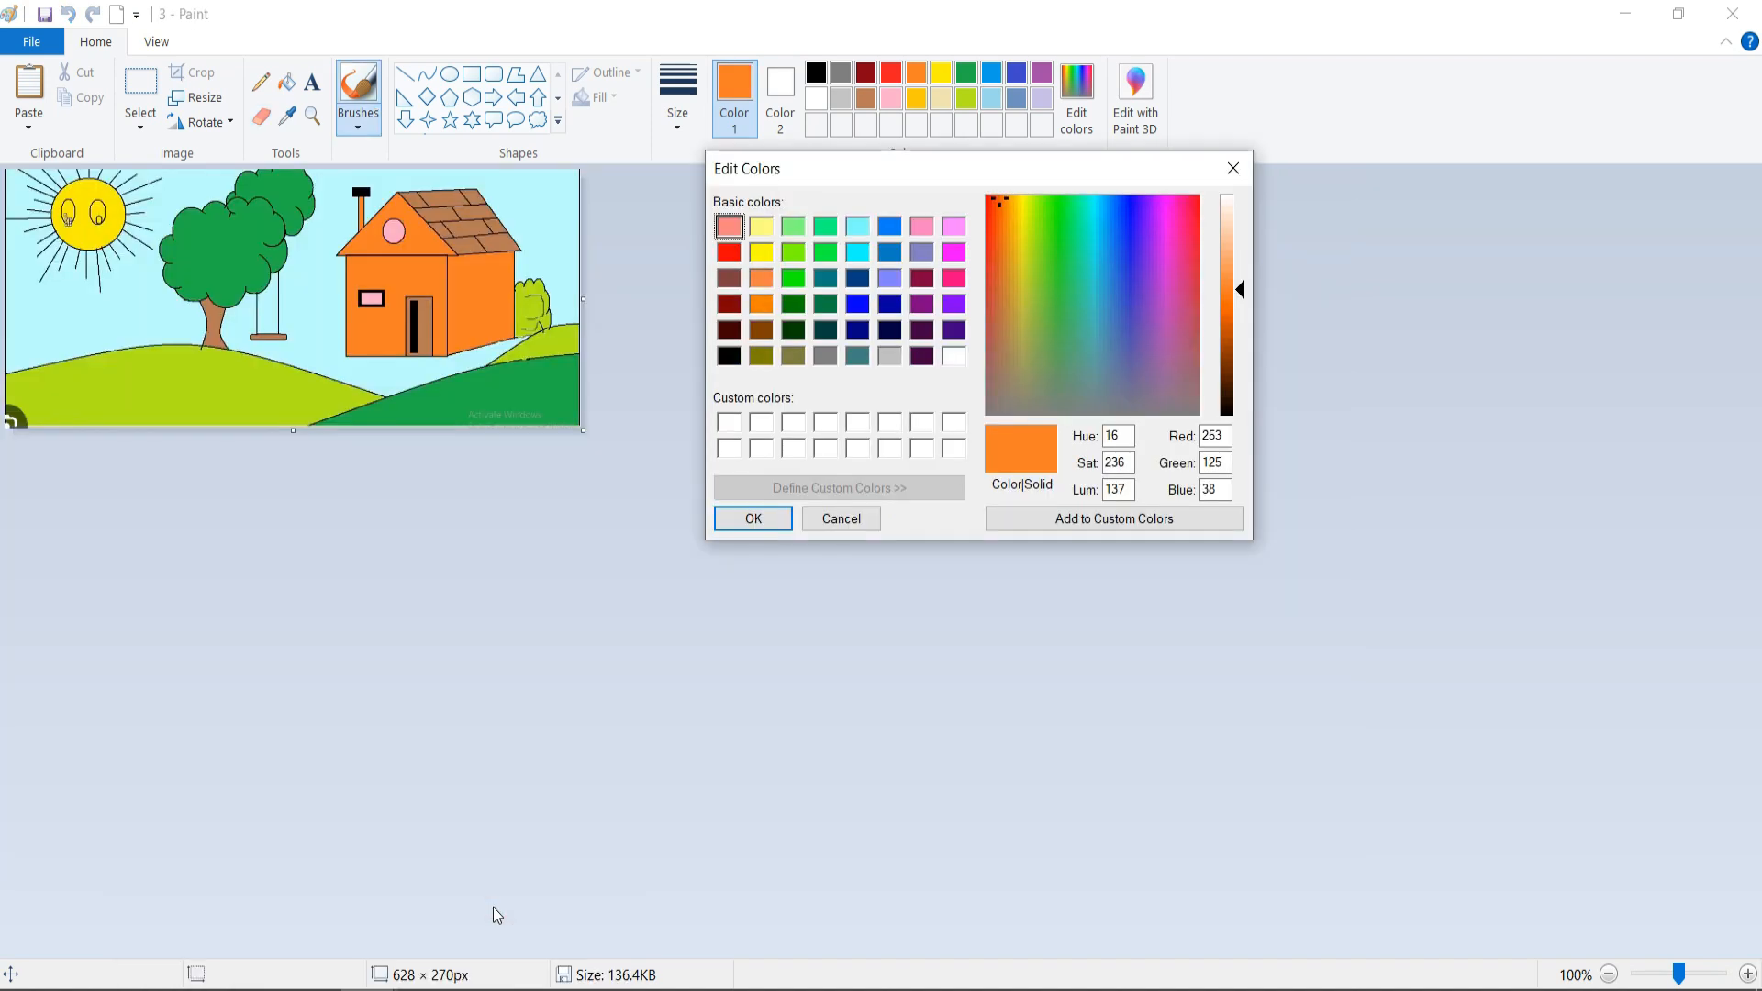
mouse_move(367, 986)
click(244, 913)
click(948, 534)
click(482, 563)
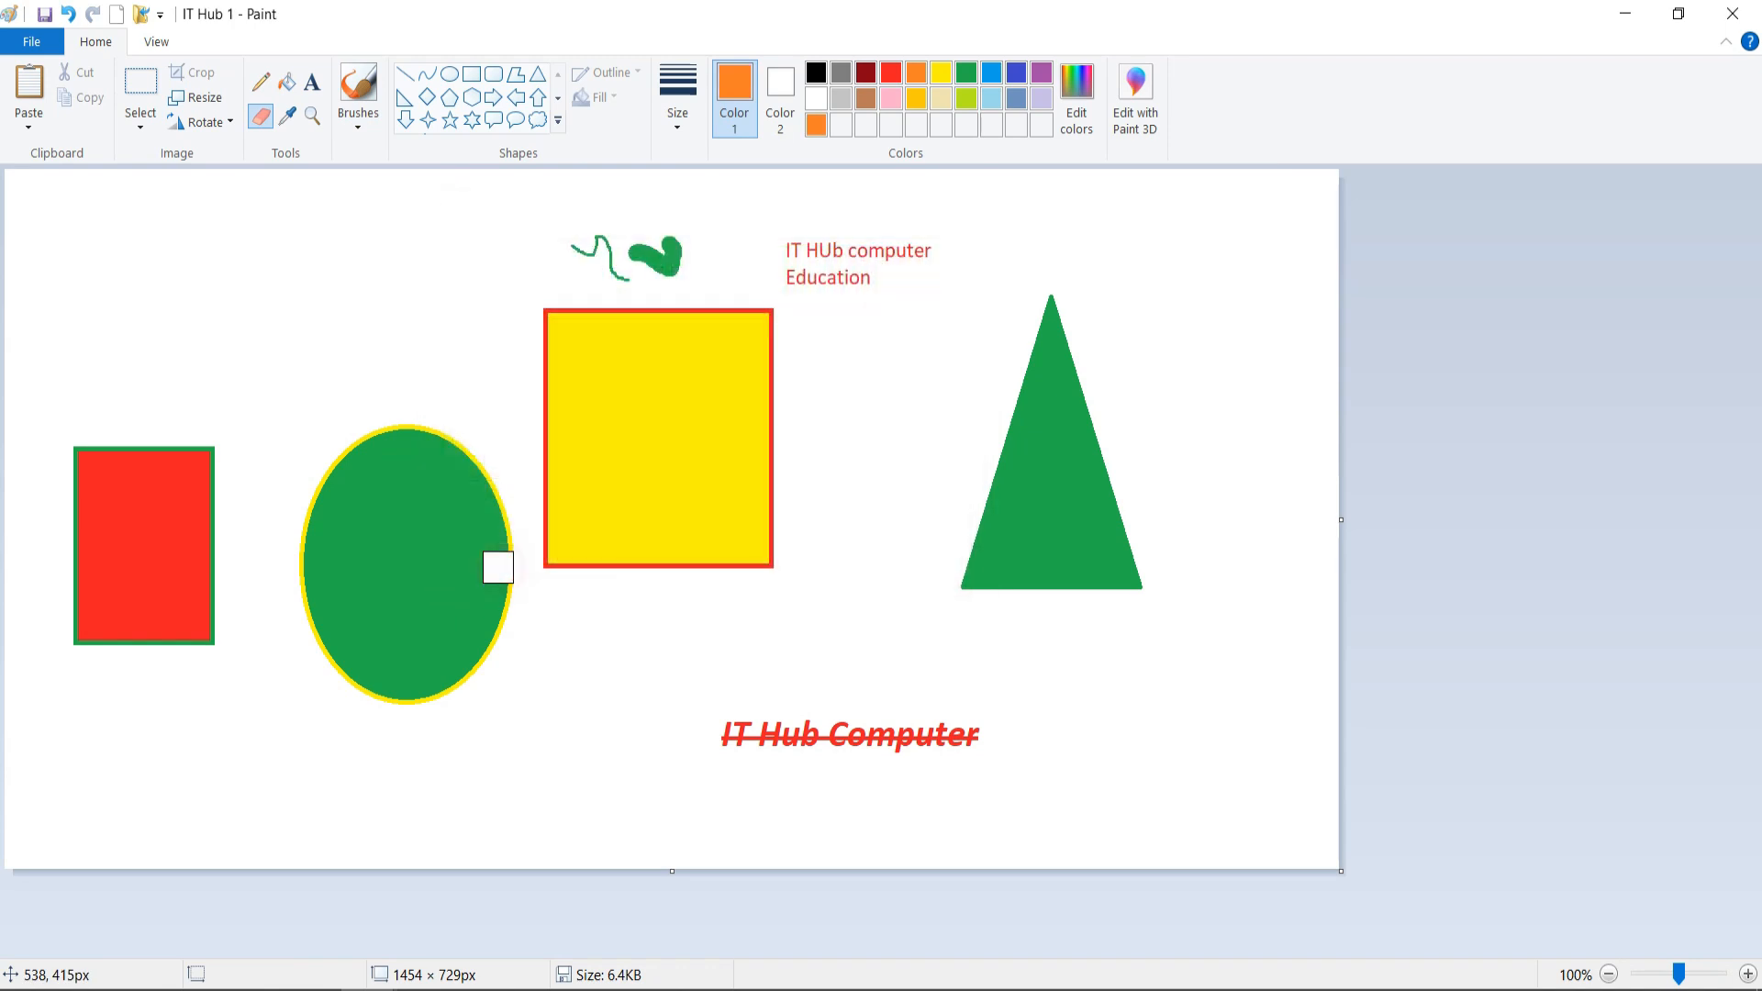
click(286, 84)
click(625, 368)
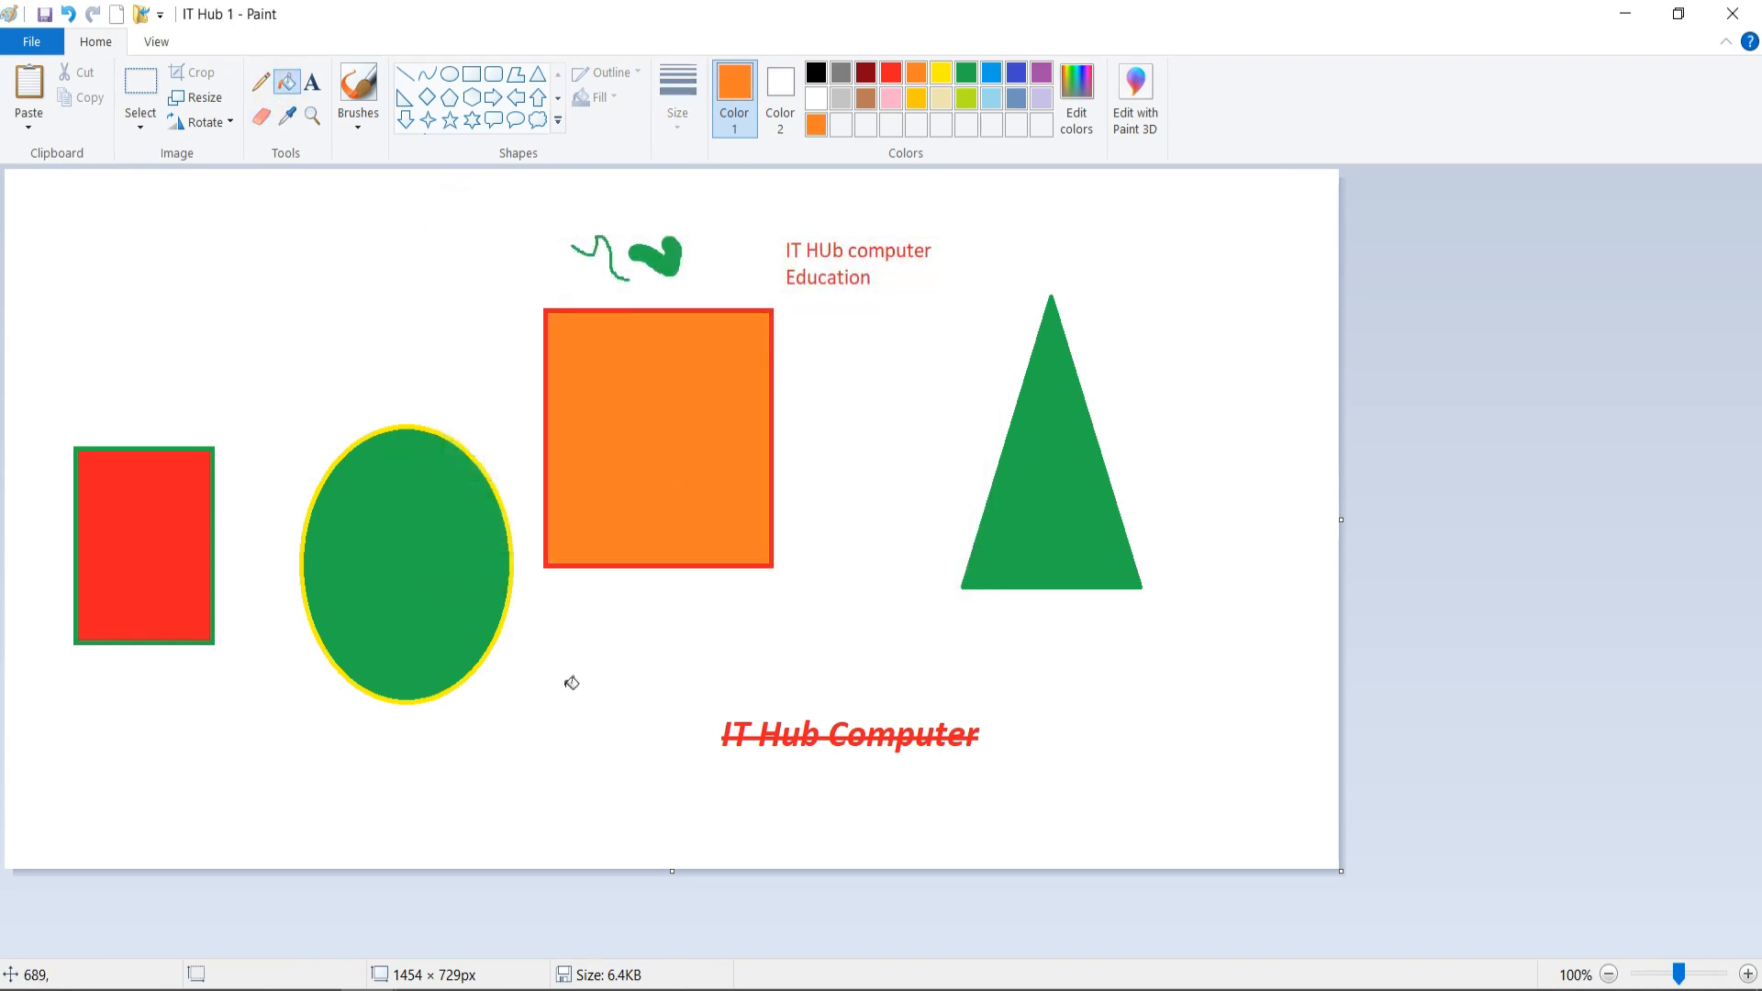
- View 3.PNG from the kk folder again to compare the house's orange with the filled square
click(200, 990)
click(1452, 313)
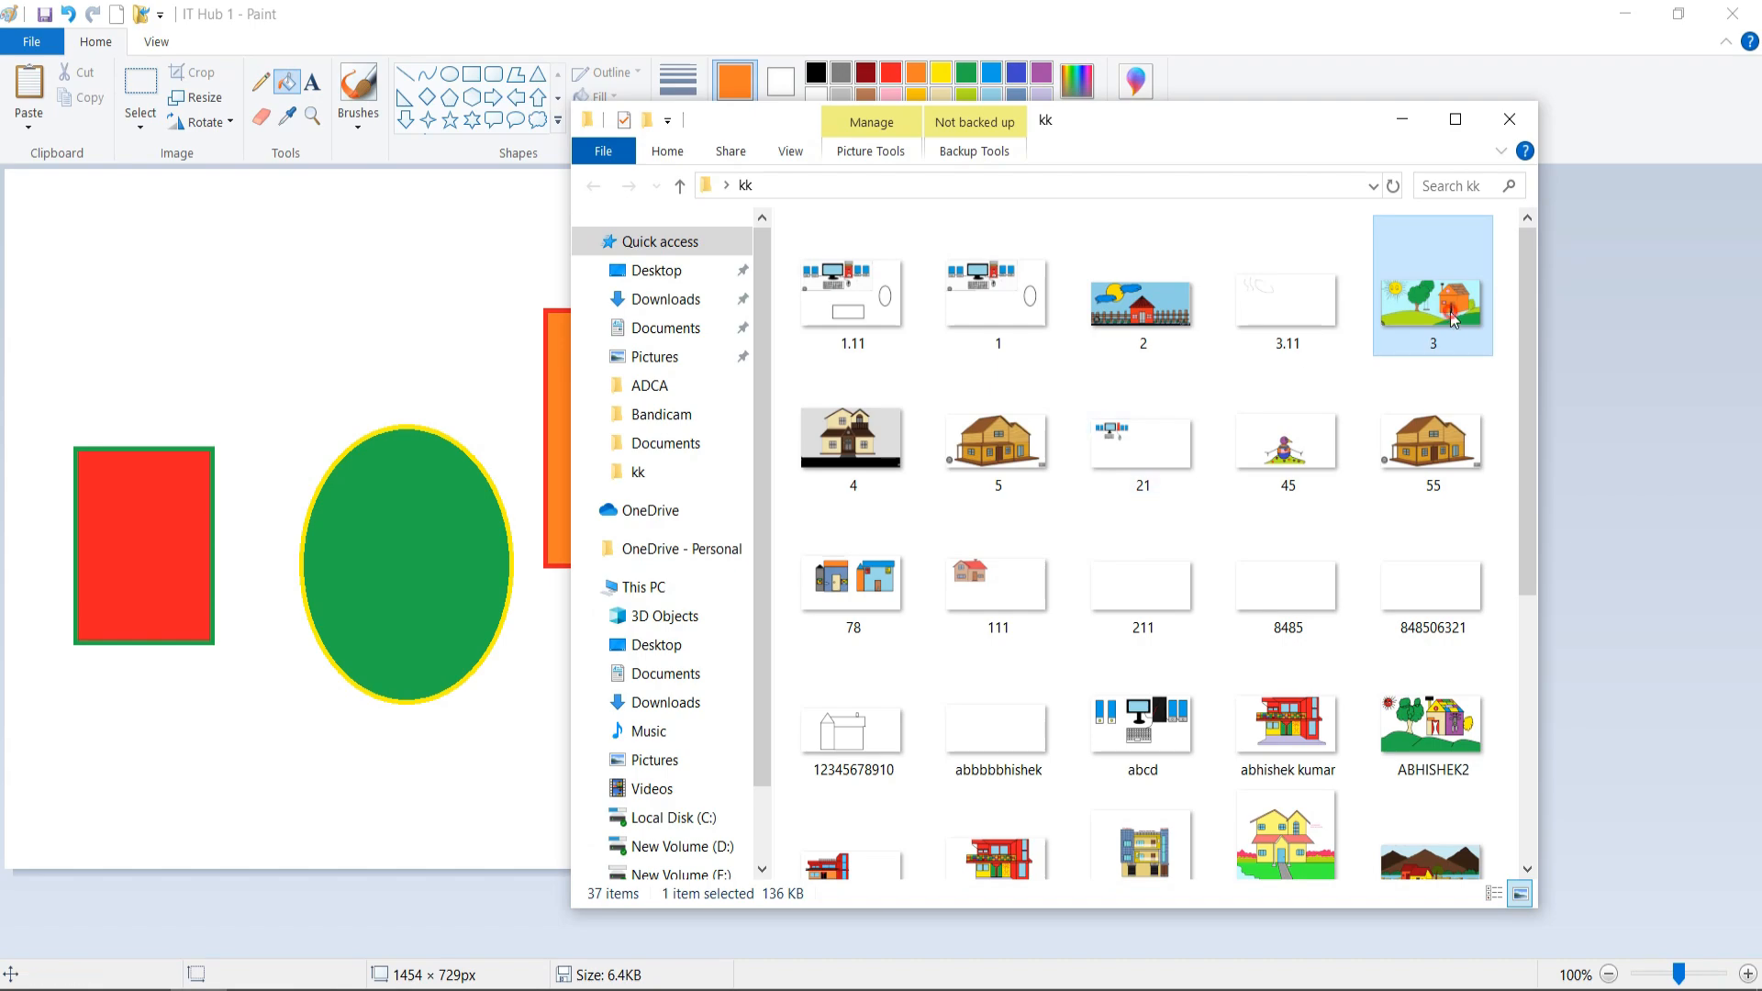
double_click(1454, 318)
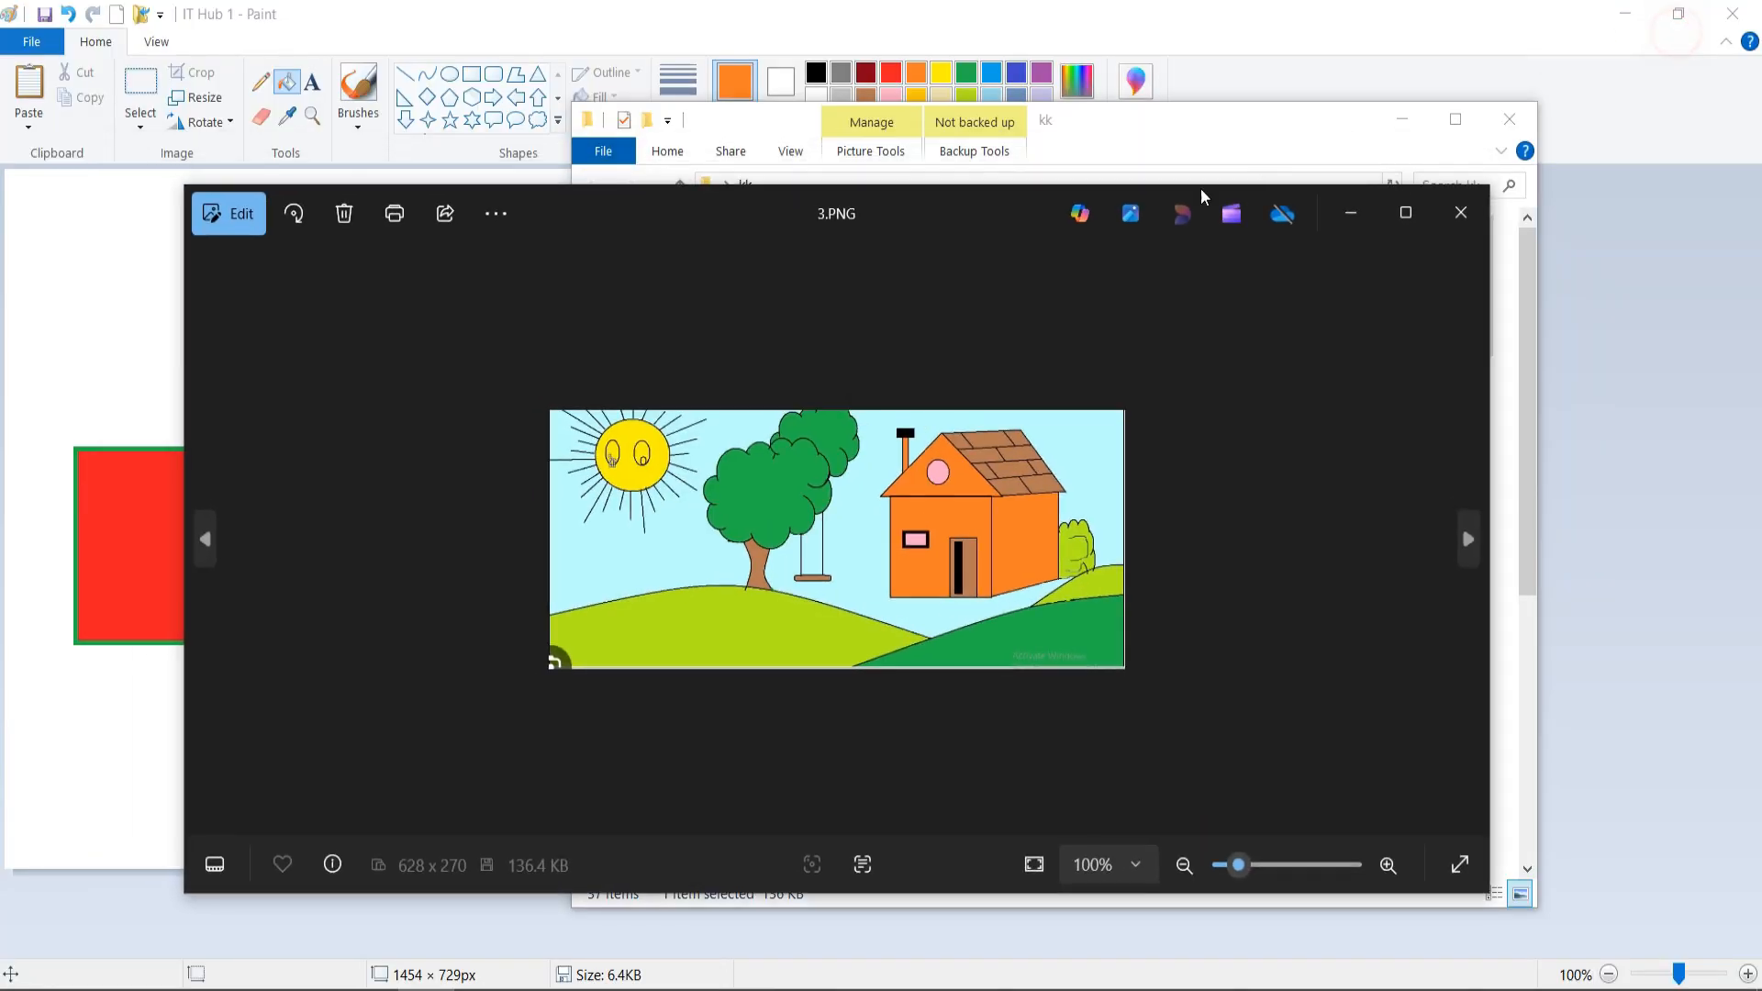
mouse_move(906, 224)
mouse_down()
mouse_move(1021, 305)
mouse_move(1418, 295)
mouse_move(1390, 293)
mouse_up()
- Fill the canvas background of IT Hub 1 with the custom orange and undo that fill
click(426, 266)
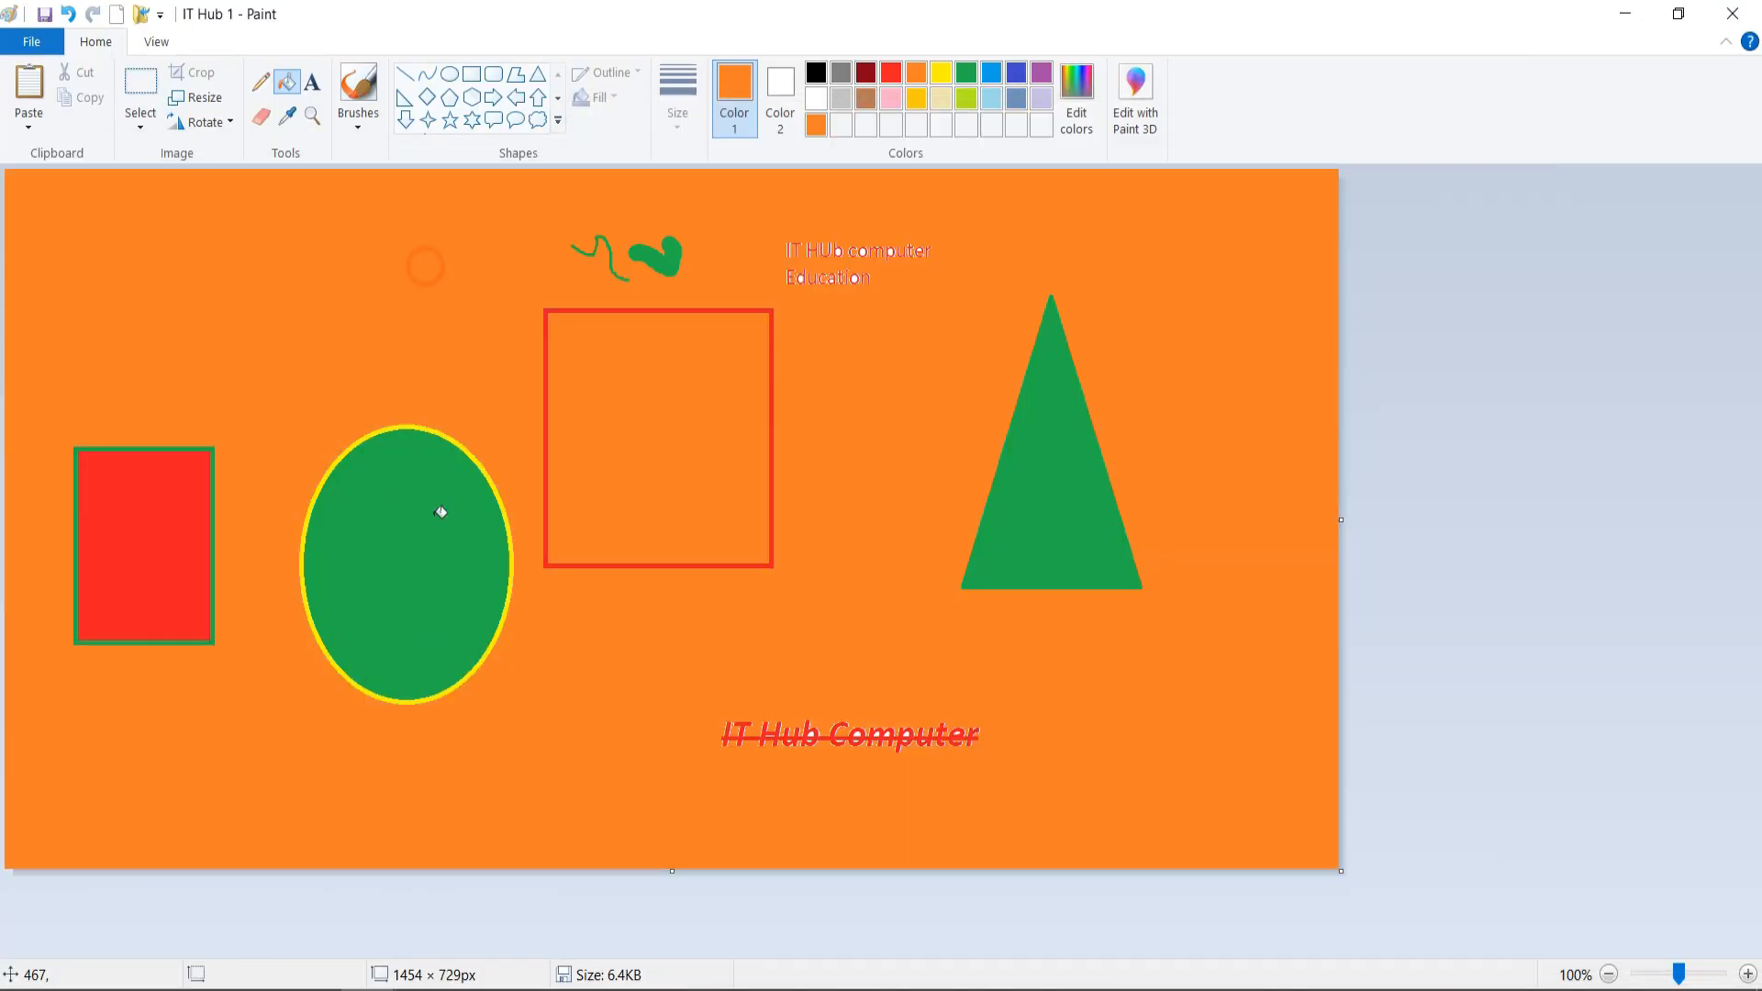
key(ctrl+z)
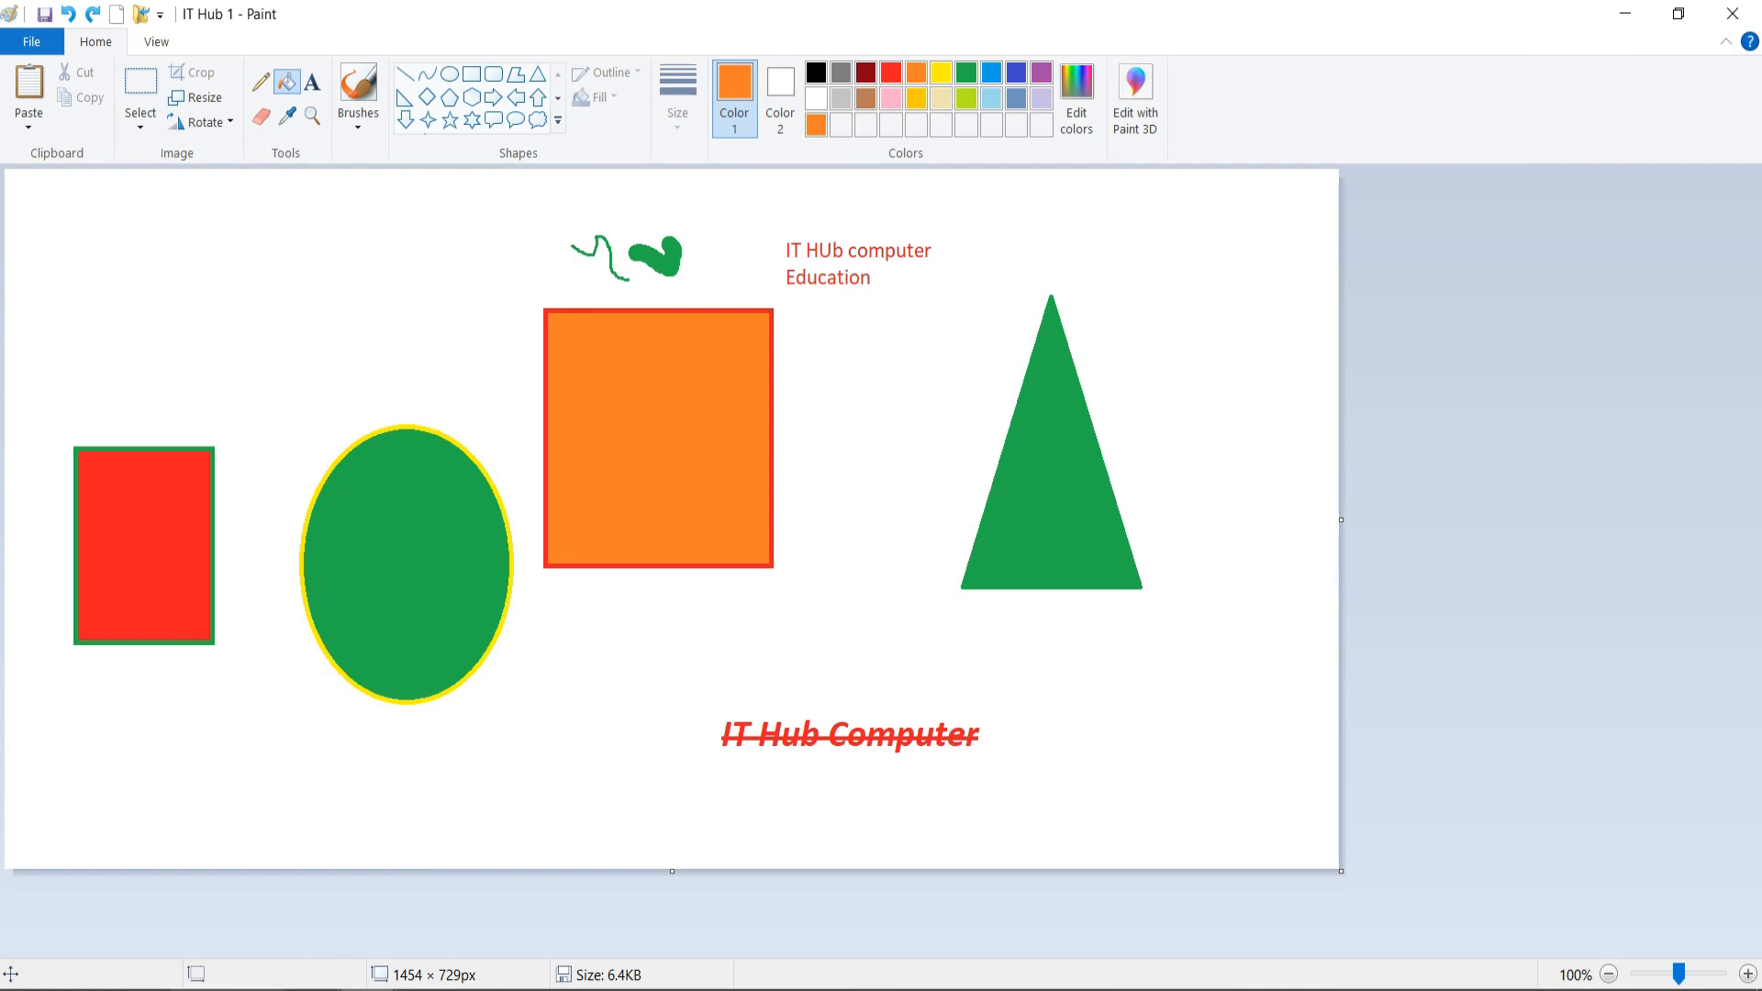
- Bring up 3.PNG over the drawing, compare its orange house with the filled square, and return to IT Hub 1
key(alt+Tab)
key(alt+Tab)
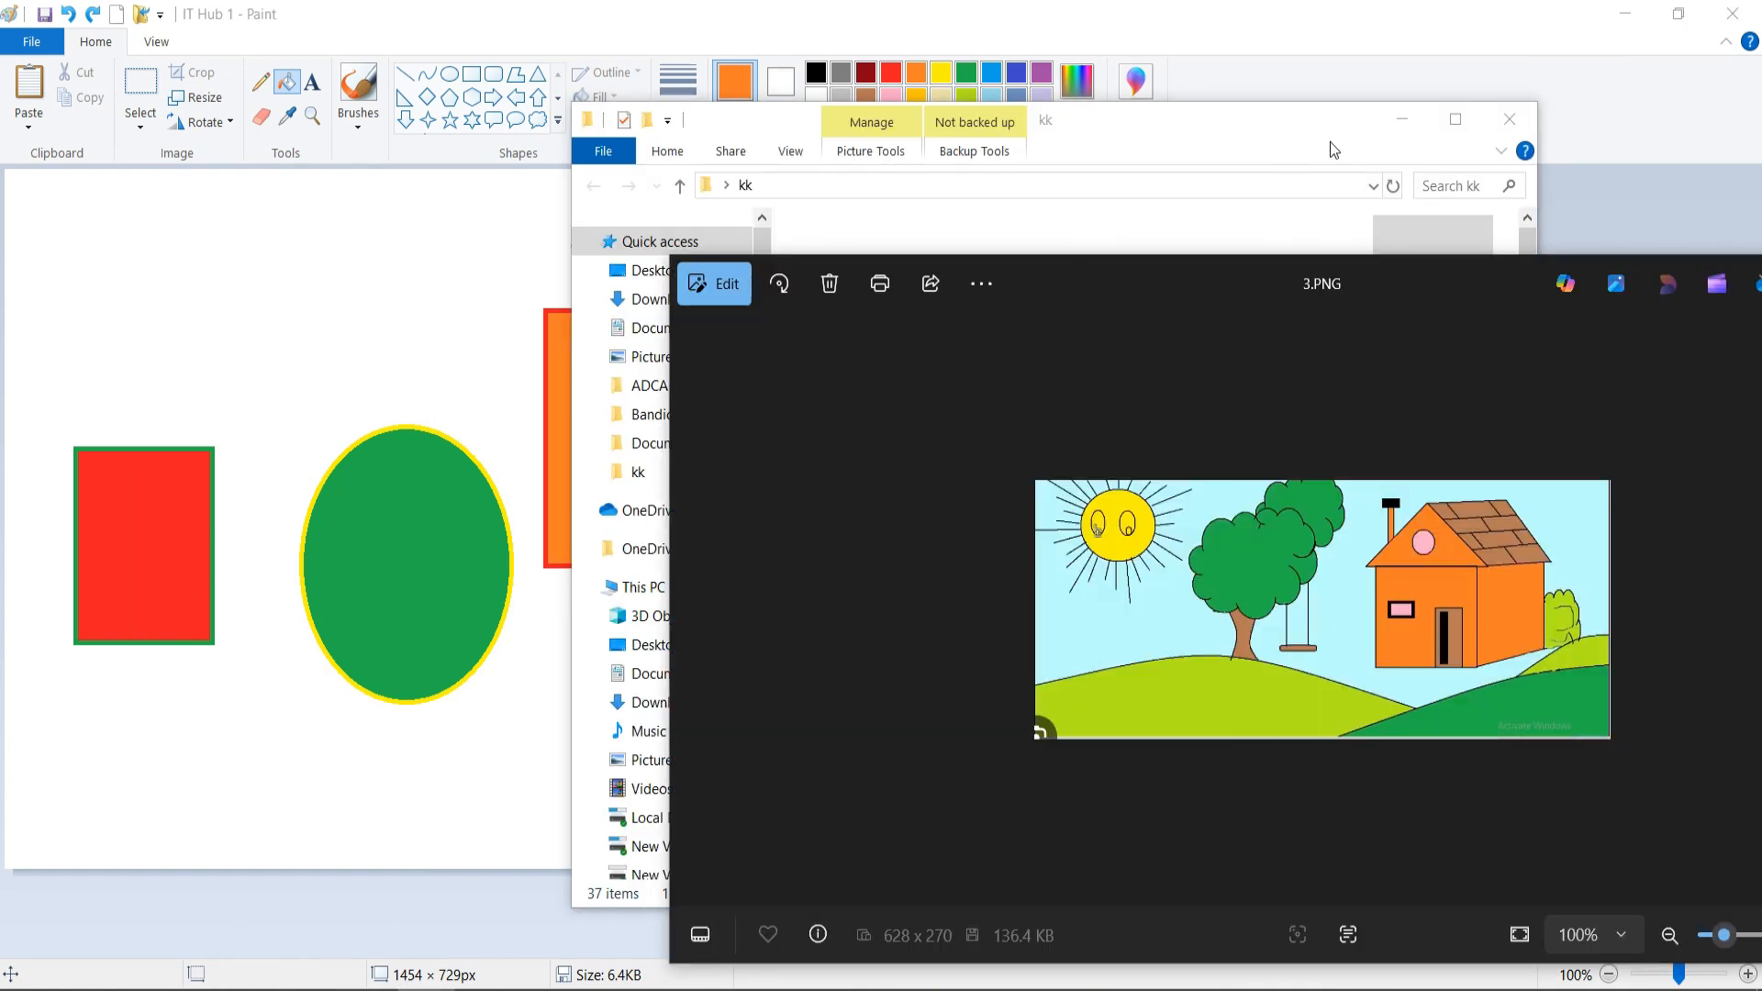
drag(1159, 295, 1245, 158)
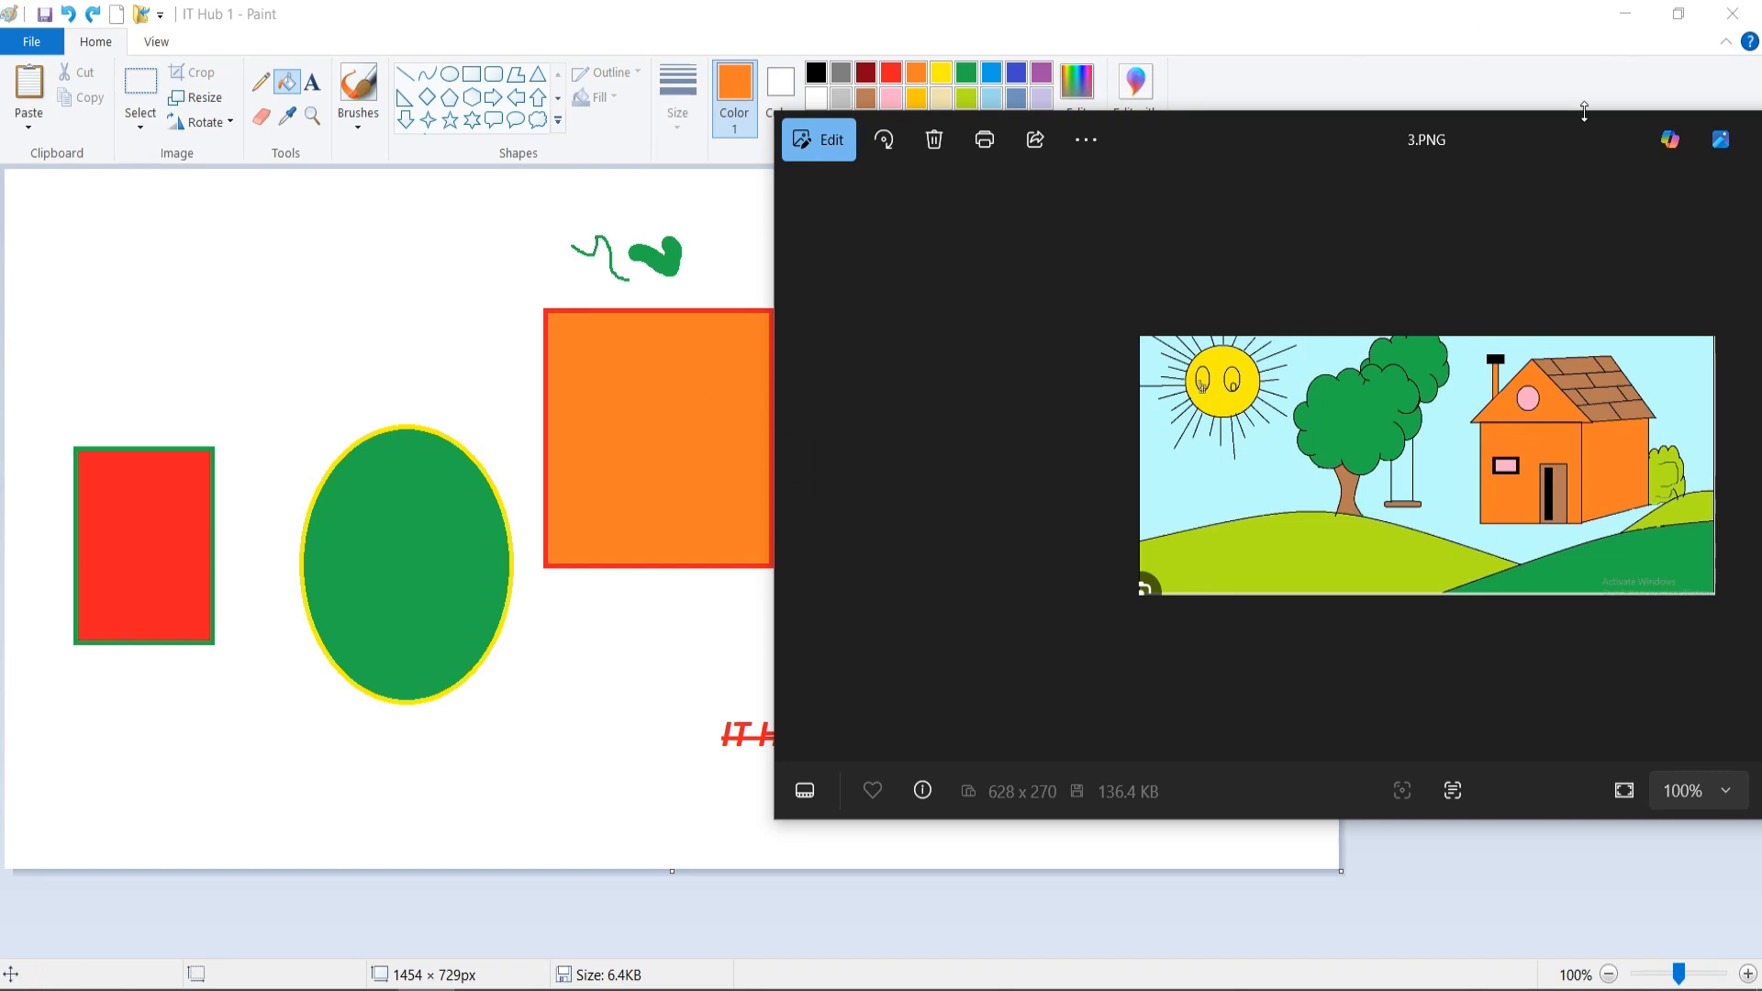
drag(1566, 137, 1335, 108)
click(1710, 111)
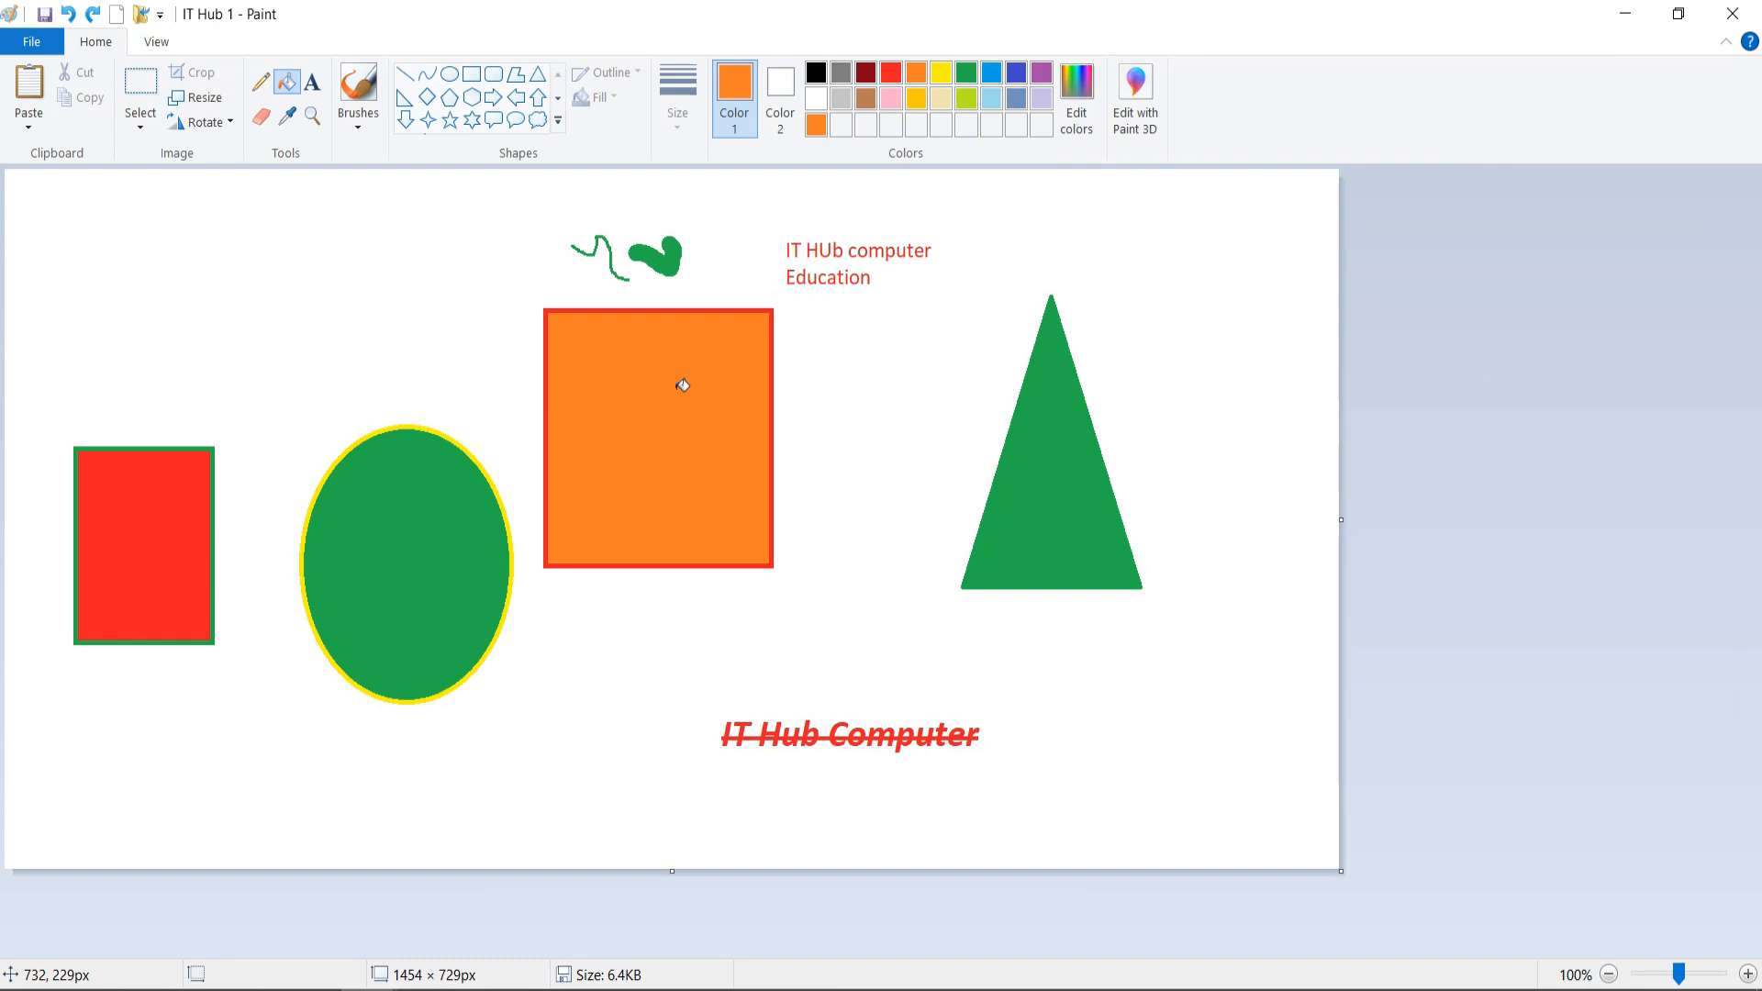
- Zoom in to 300% beside the orange square with the Magnifier and zoom back out to 100%
click(316, 121)
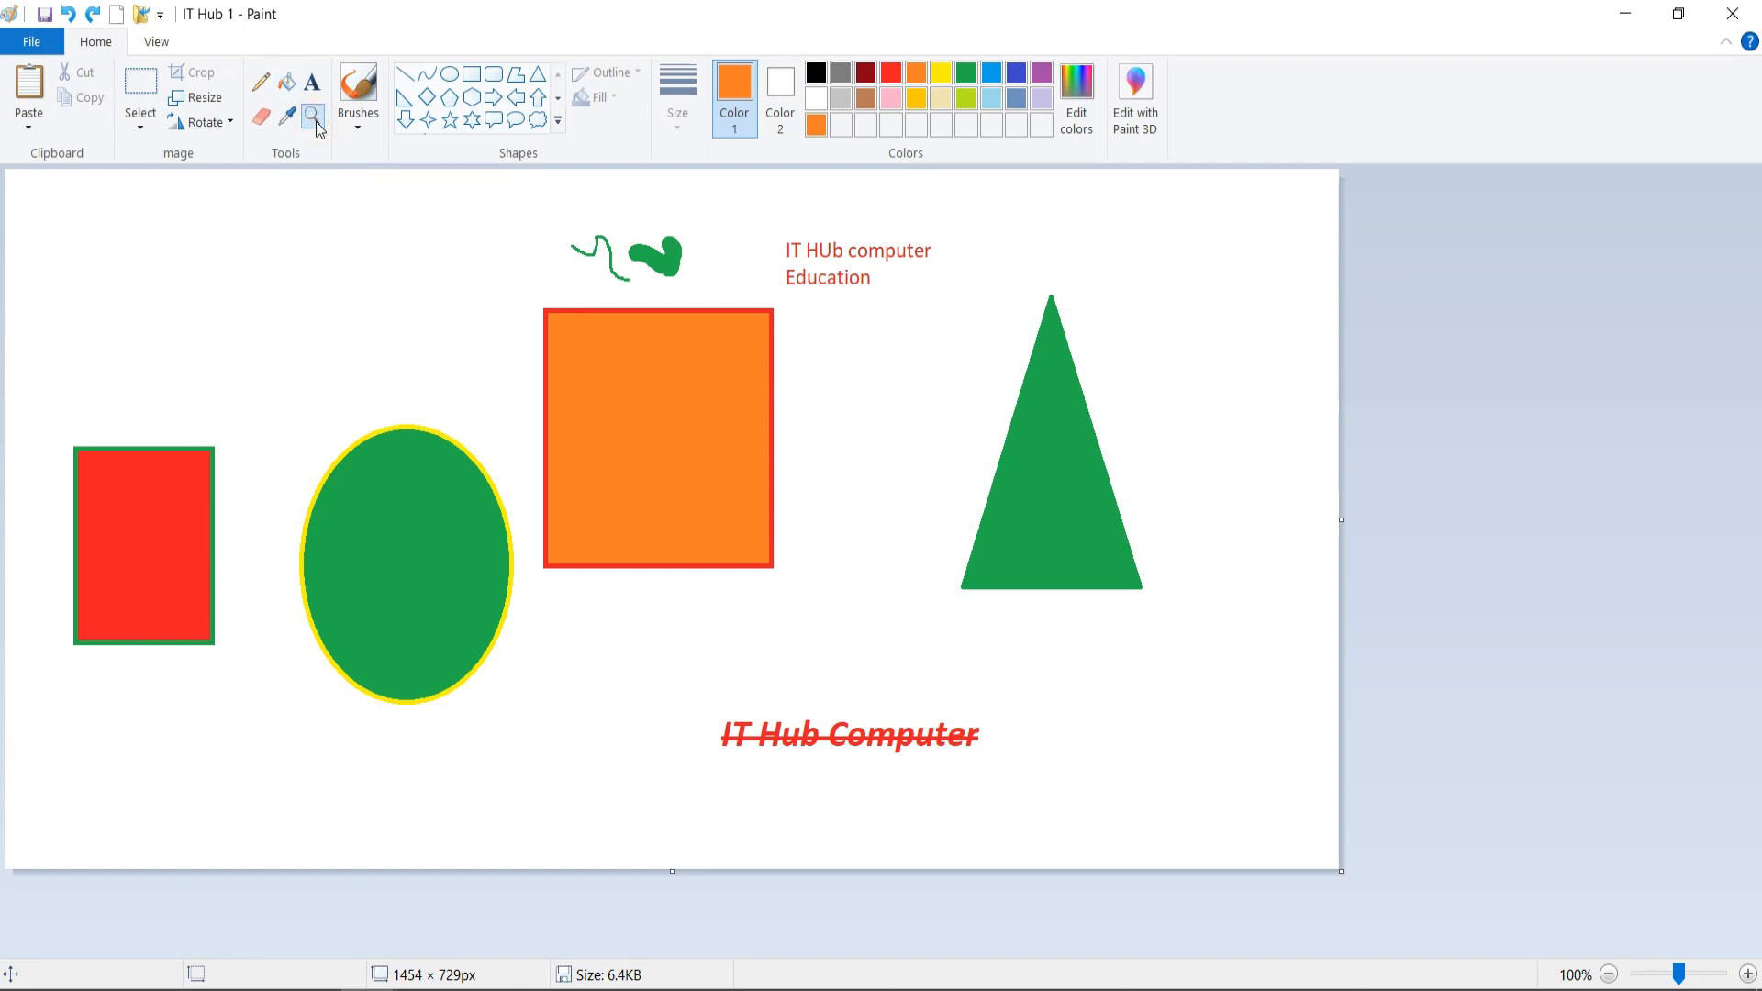
click(604, 466)
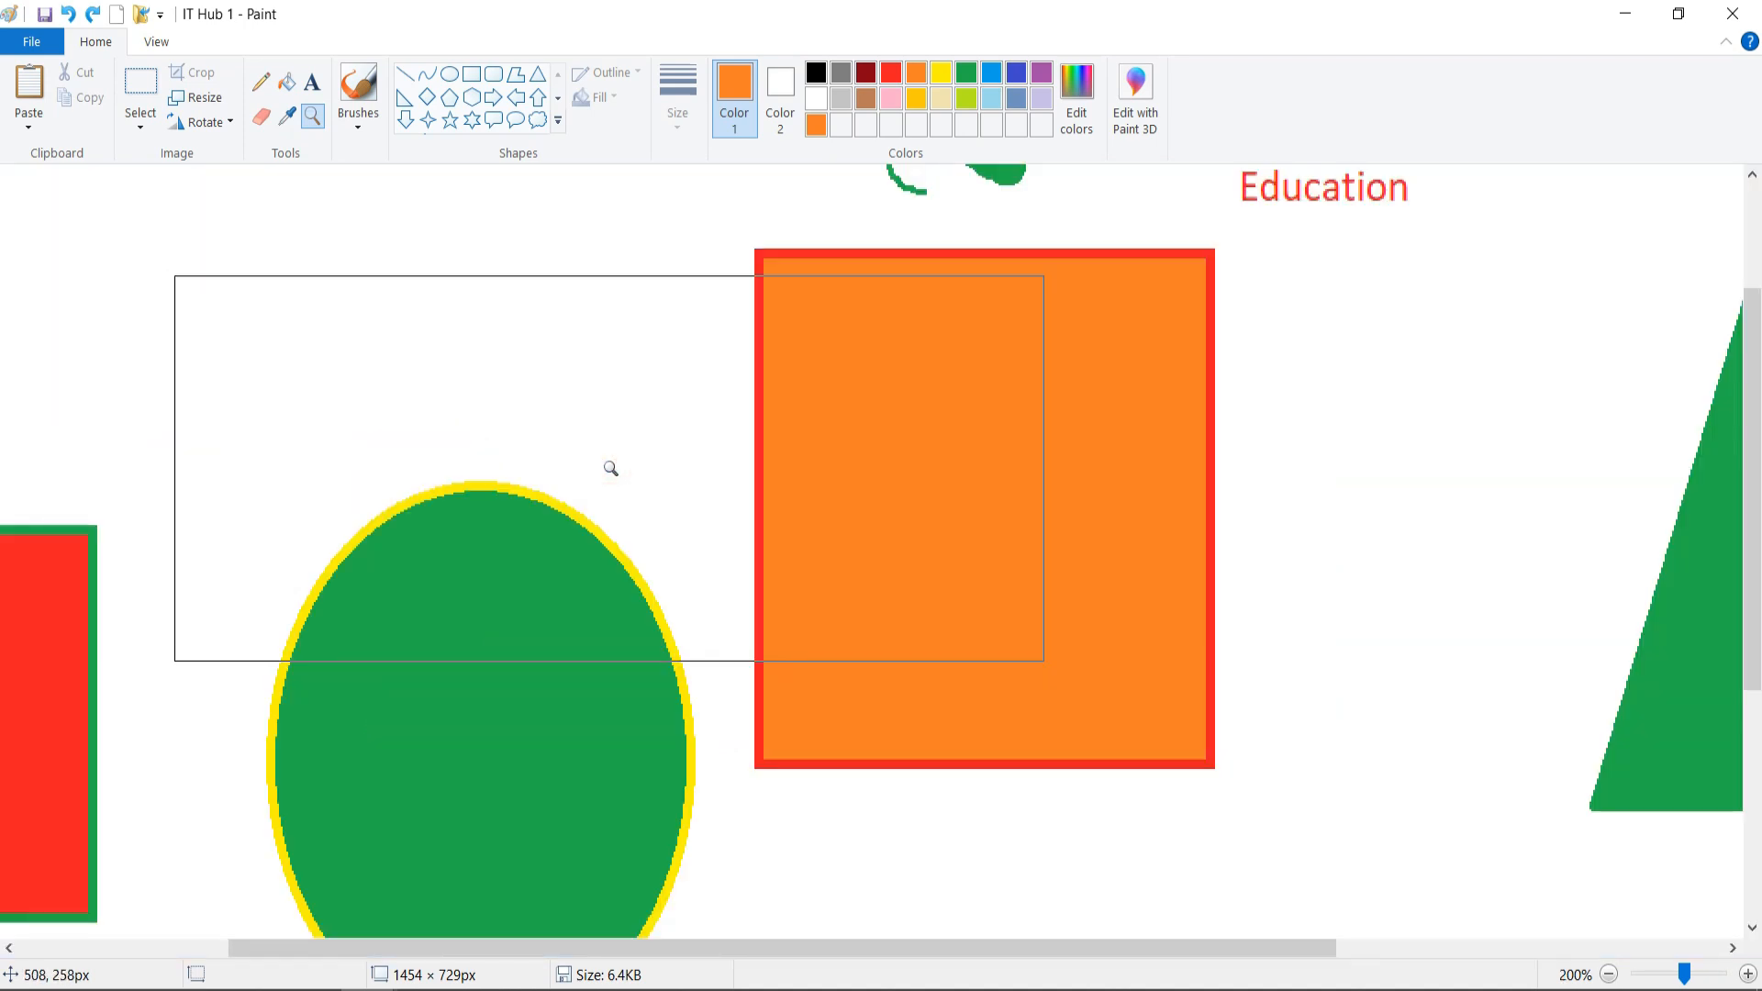
click(610, 468)
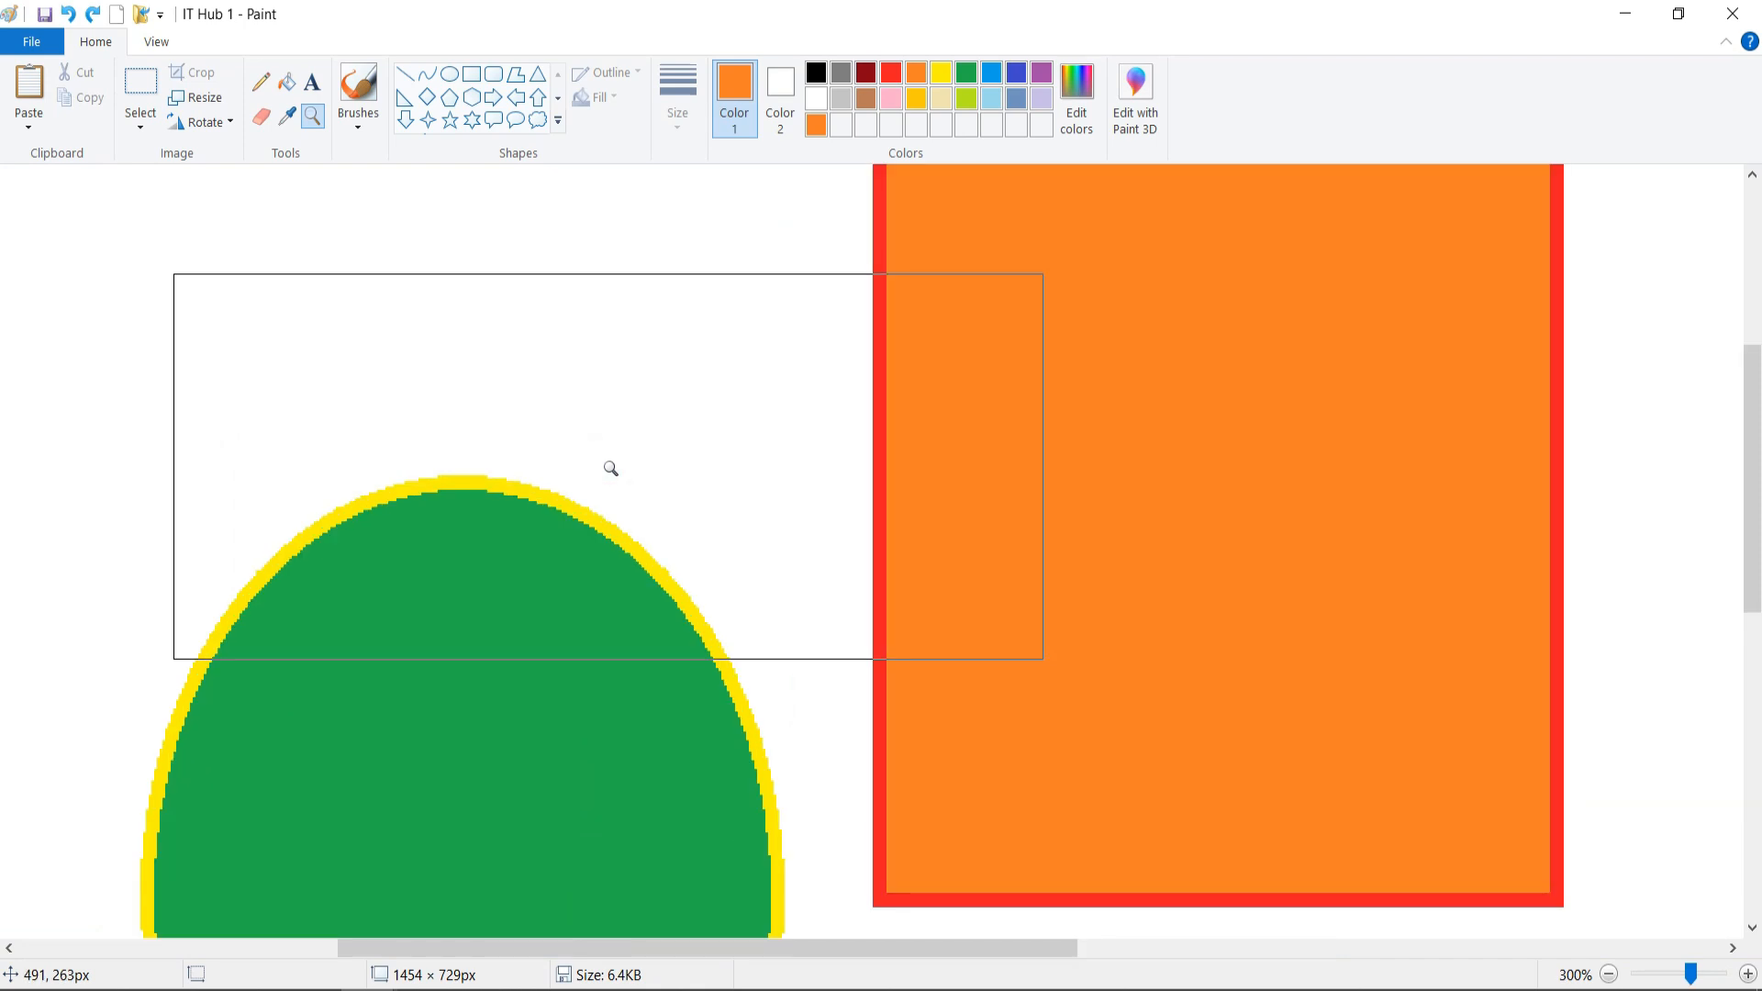
right_click(610, 468)
right_click(610, 468)
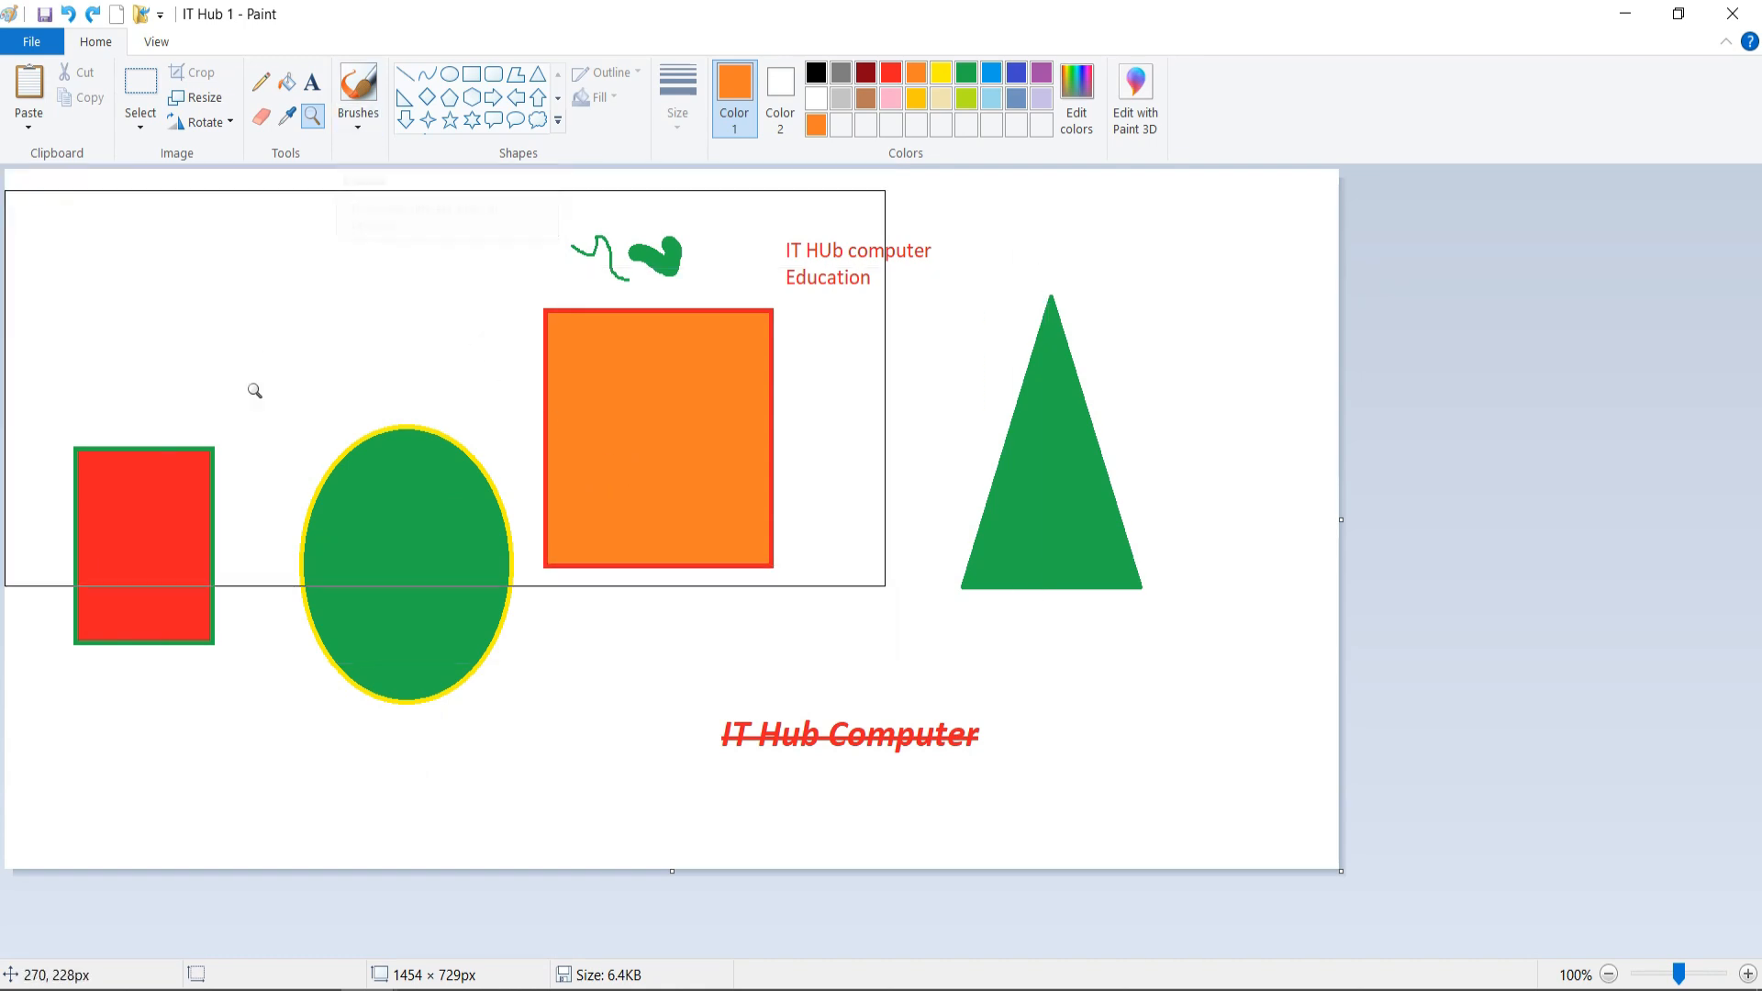
- Clear everything from the canvas and choose the basic Brush
key(ctrl+a)
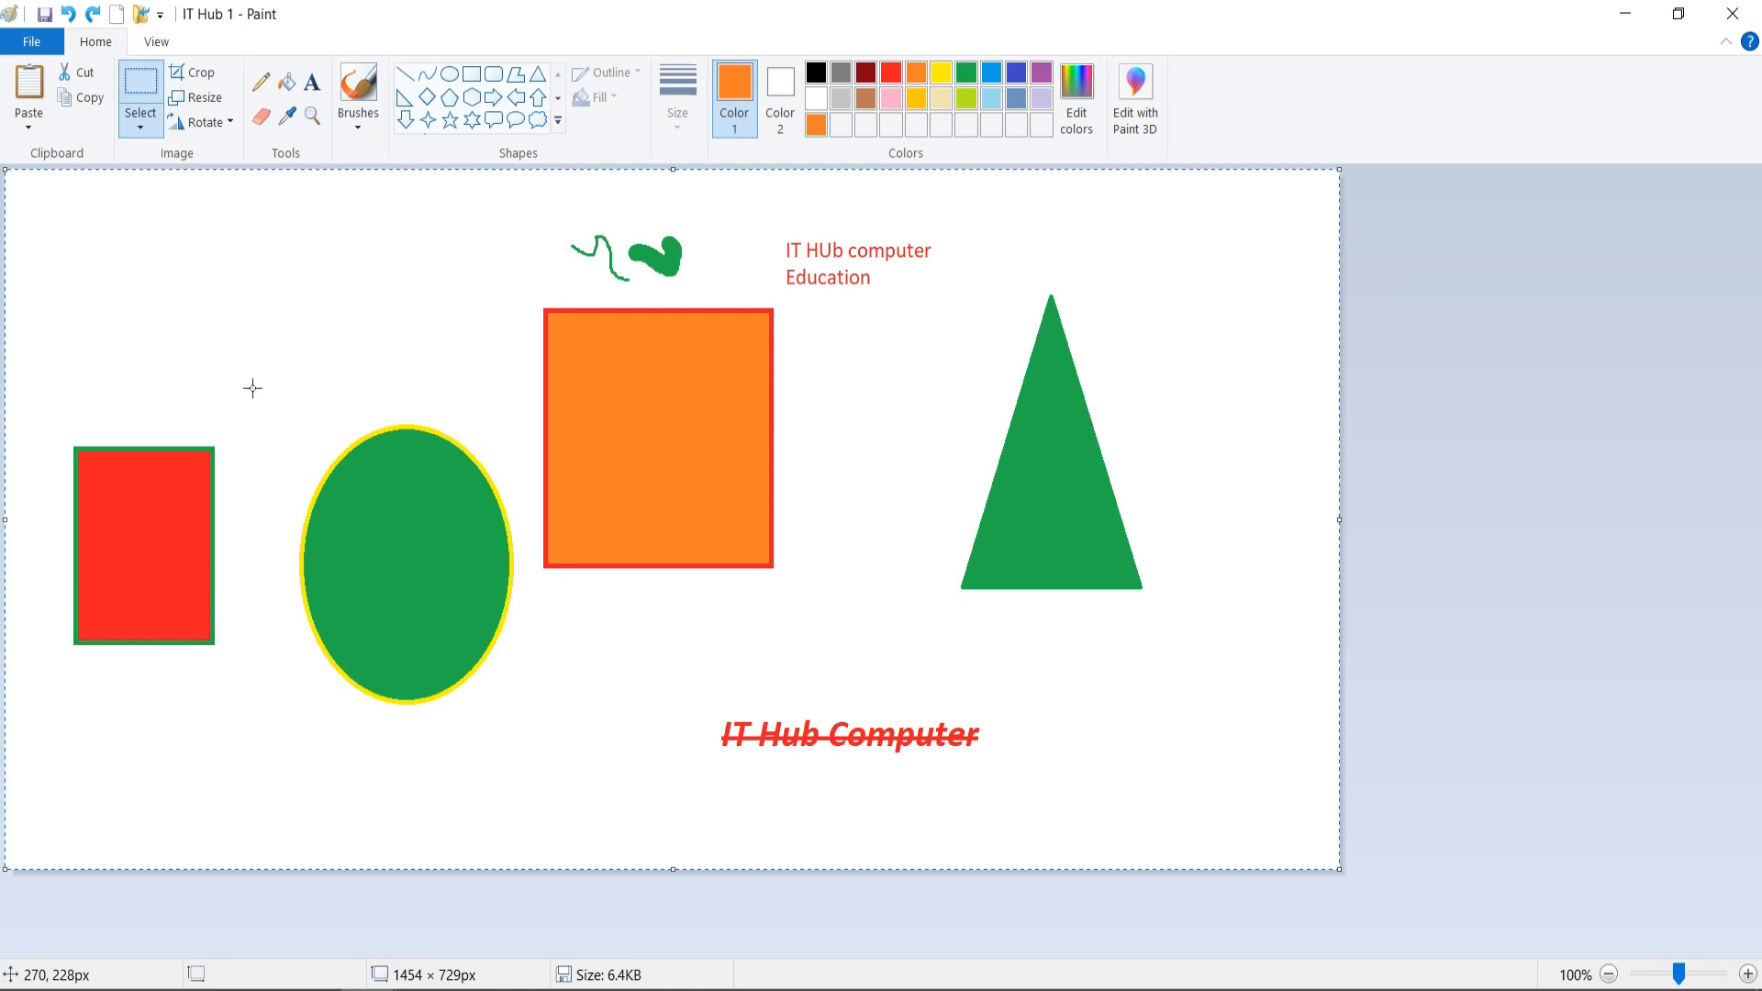
key(Delete)
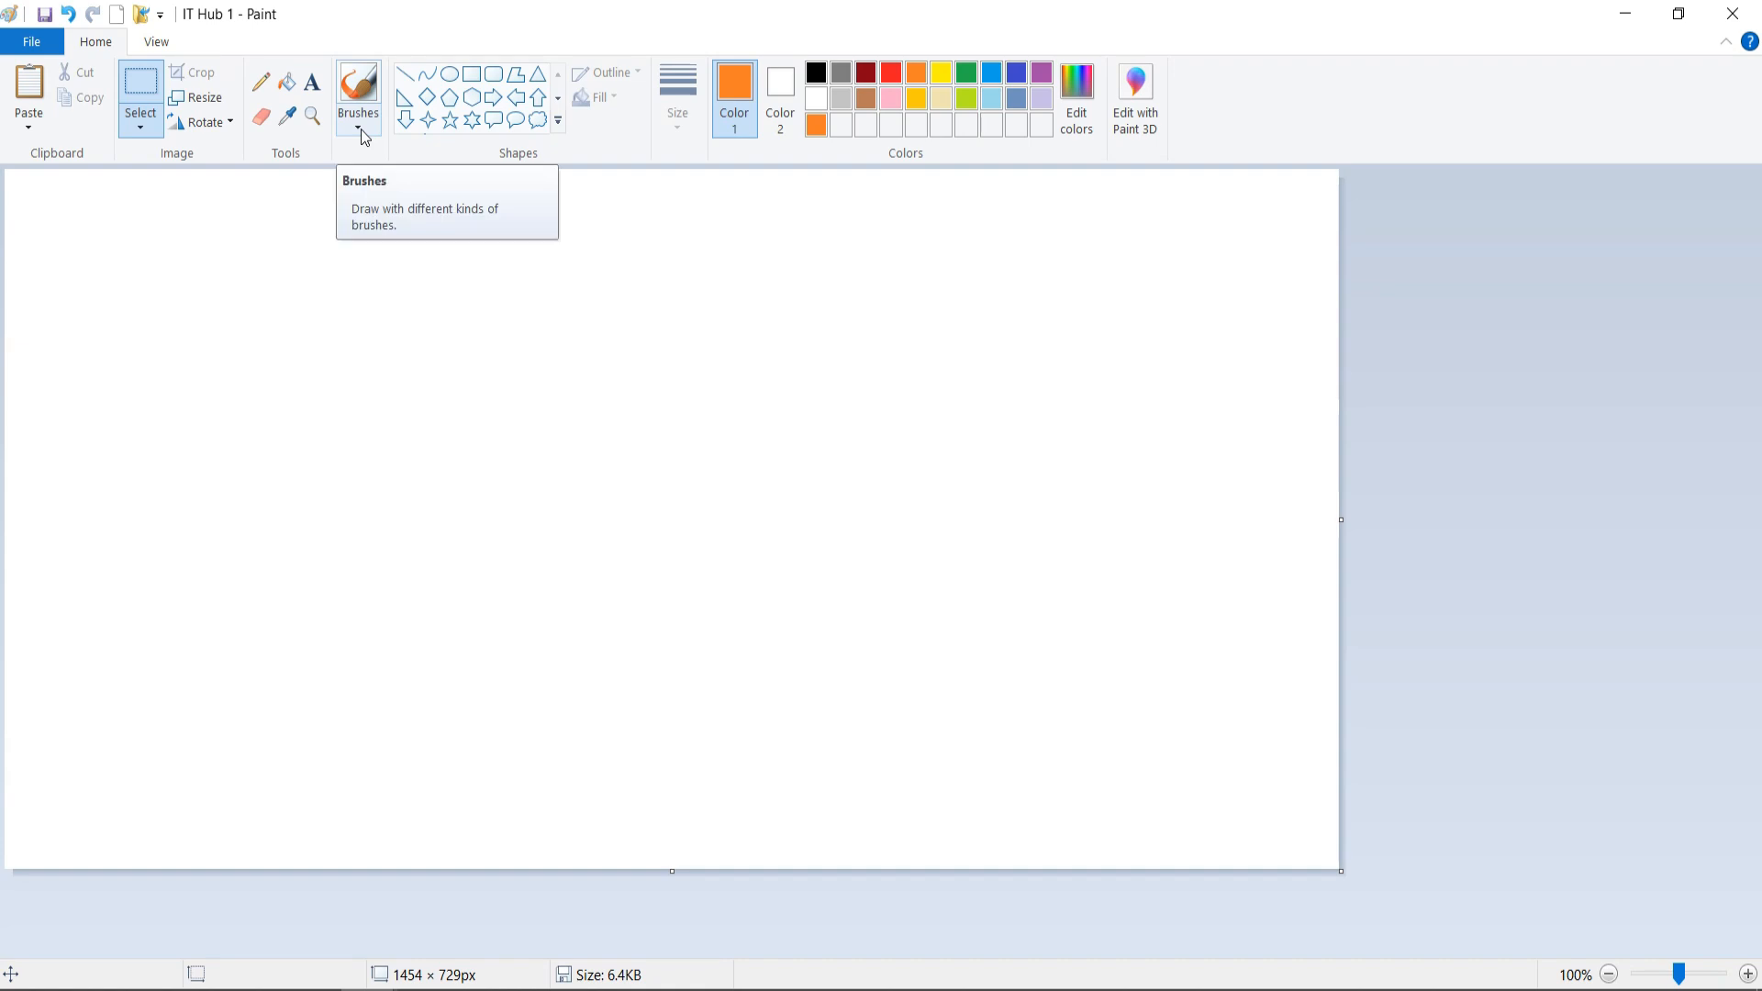
click(365, 136)
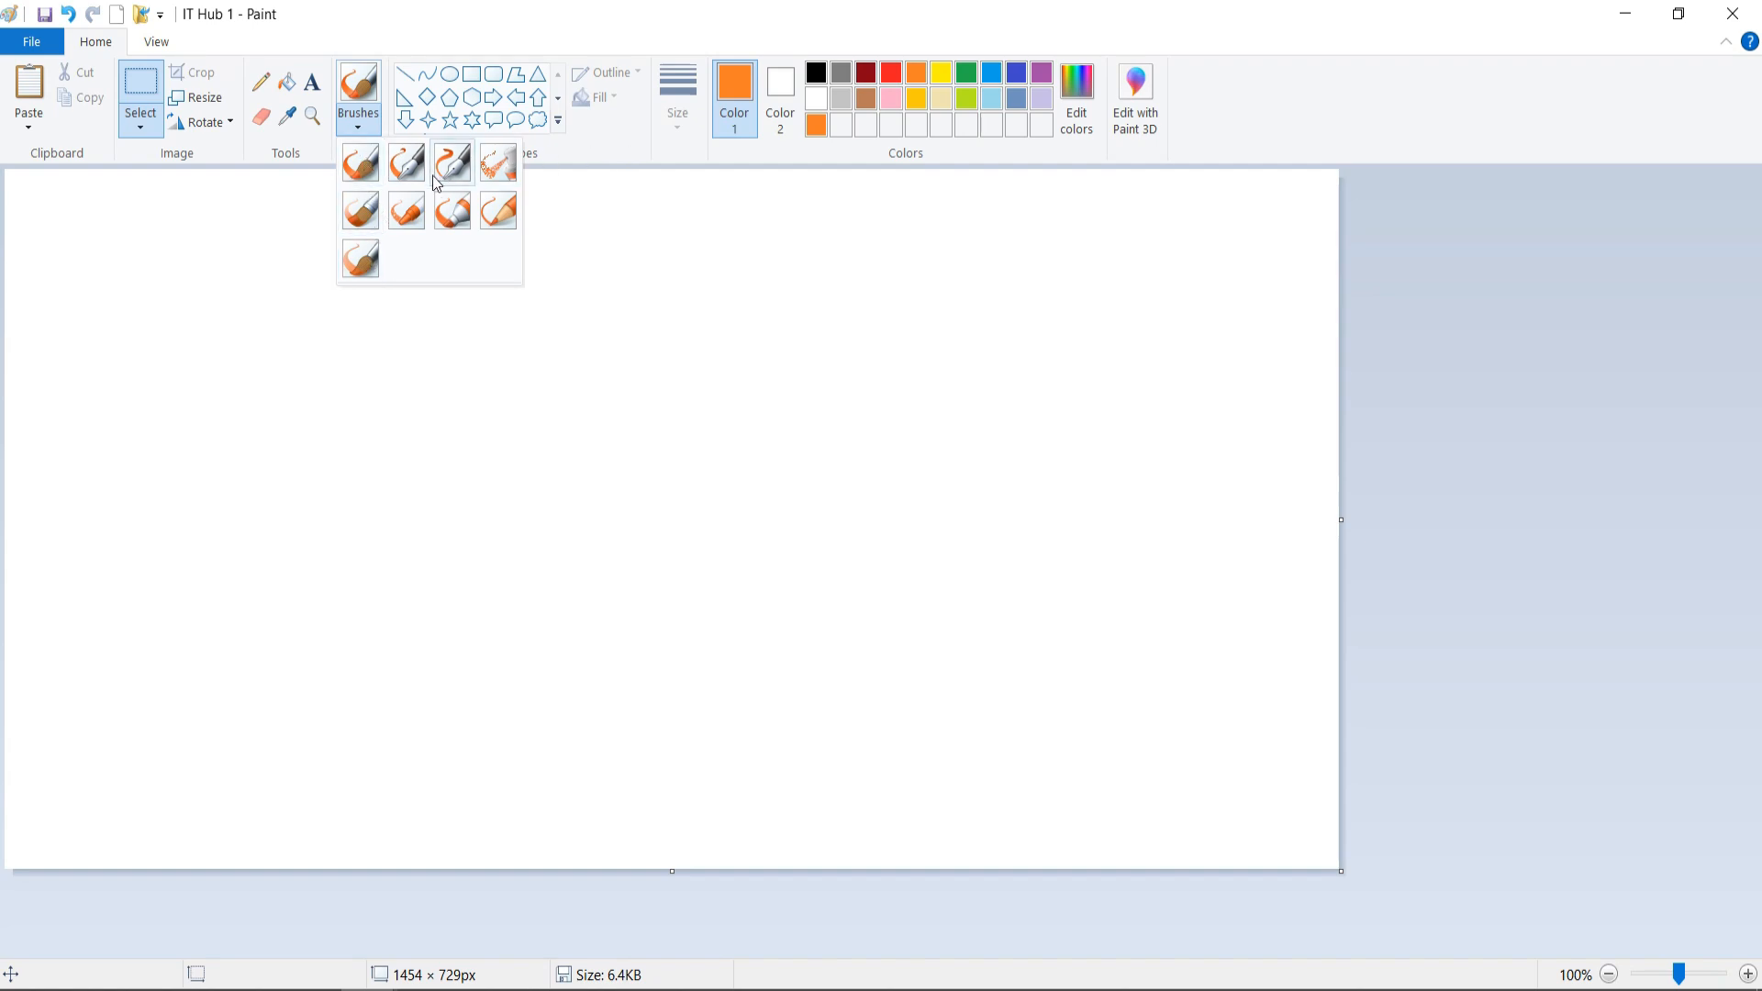
click(372, 167)
- Spray several thin orange freehand strokes with the Airbrush and a long, wider one around them
click(366, 130)
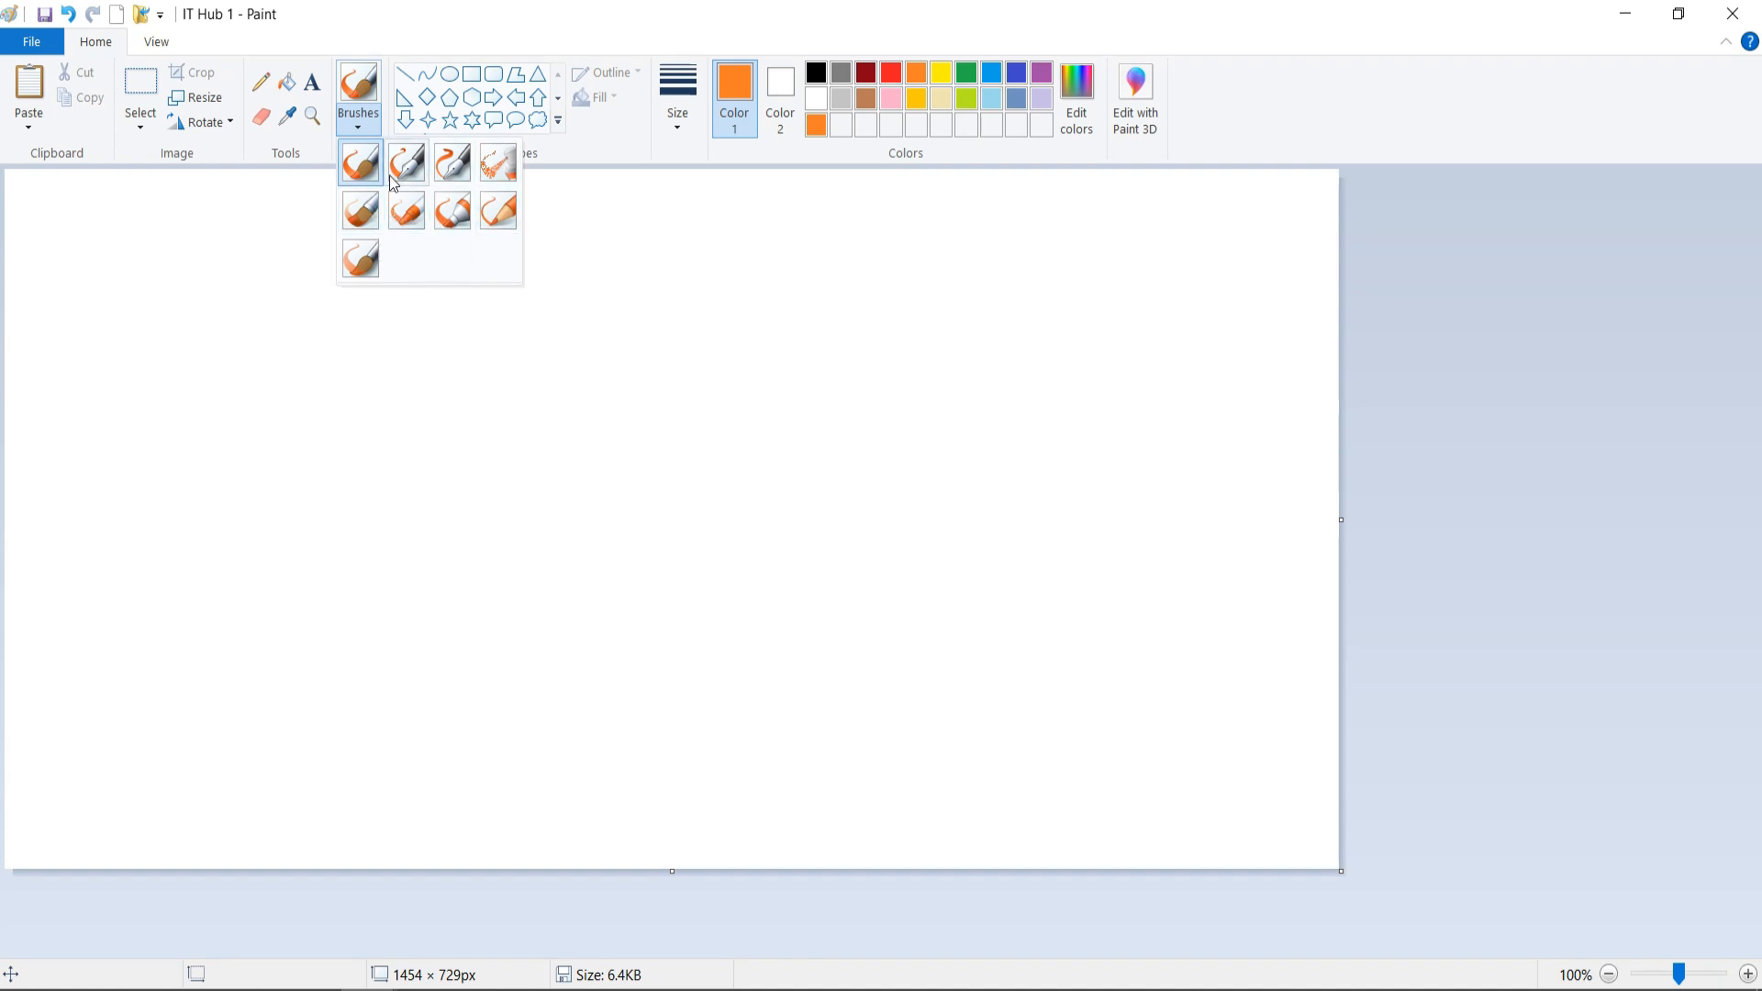
click(494, 175)
mouse_move(263, 285)
mouse_down()
mouse_move(302, 402)
mouse_move(403, 311)
mouse_up()
drag(396, 371, 506, 394)
mouse_move(601, 389)
mouse_down()
mouse_move(654, 308)
mouse_move(665, 394)
mouse_move(640, 479)
mouse_move(555, 525)
mouse_up()
mouse_move(465, 478)
mouse_down()
mouse_move(320, 564)
mouse_move(360, 552)
mouse_move(367, 506)
mouse_up()
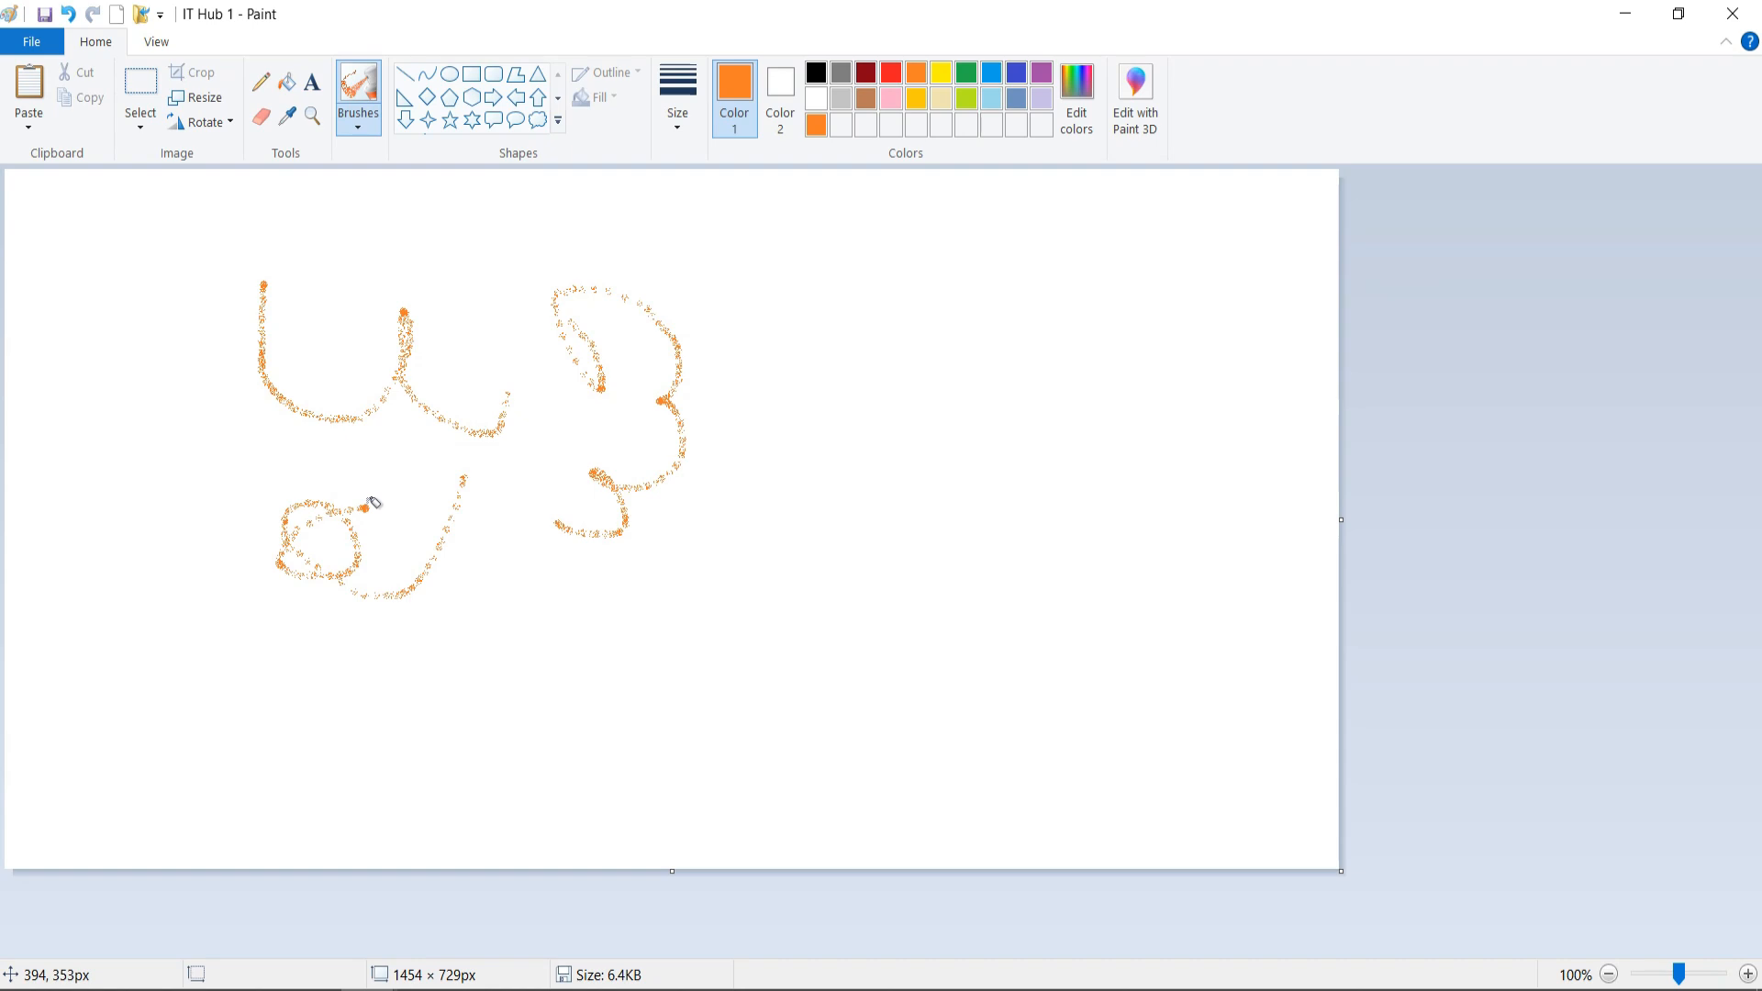
mouse_move(770, 349)
mouse_down()
mouse_move(850, 468)
mouse_move(1010, 346)
mouse_move(701, 253)
mouse_move(287, 278)
mouse_move(196, 421)
mouse_move(656, 633)
mouse_move(683, 695)
mouse_up()
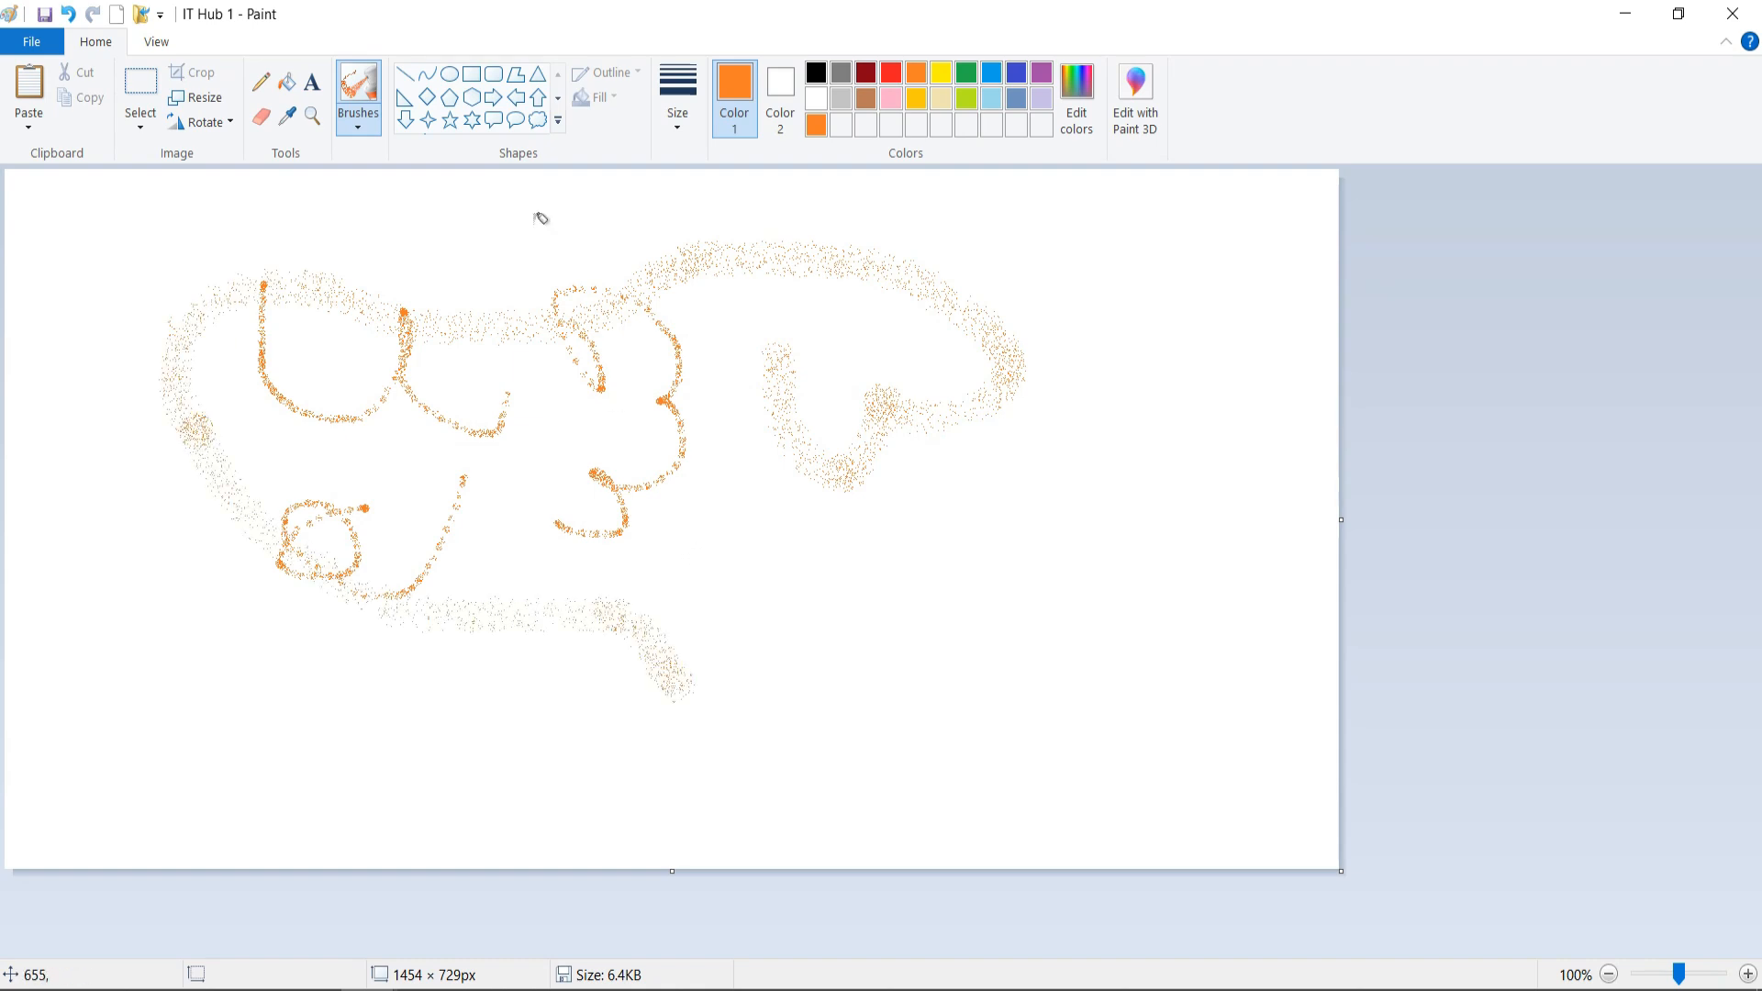
- Paint curved orange freehand strokes with the Watercolor brush in the lower middle and right of the canvas
click(358, 122)
click(359, 260)
mouse_move(736, 459)
mouse_down()
mouse_move(776, 592)
mouse_move(804, 582)
mouse_move(912, 671)
mouse_move(876, 573)
mouse_up()
click(358, 124)
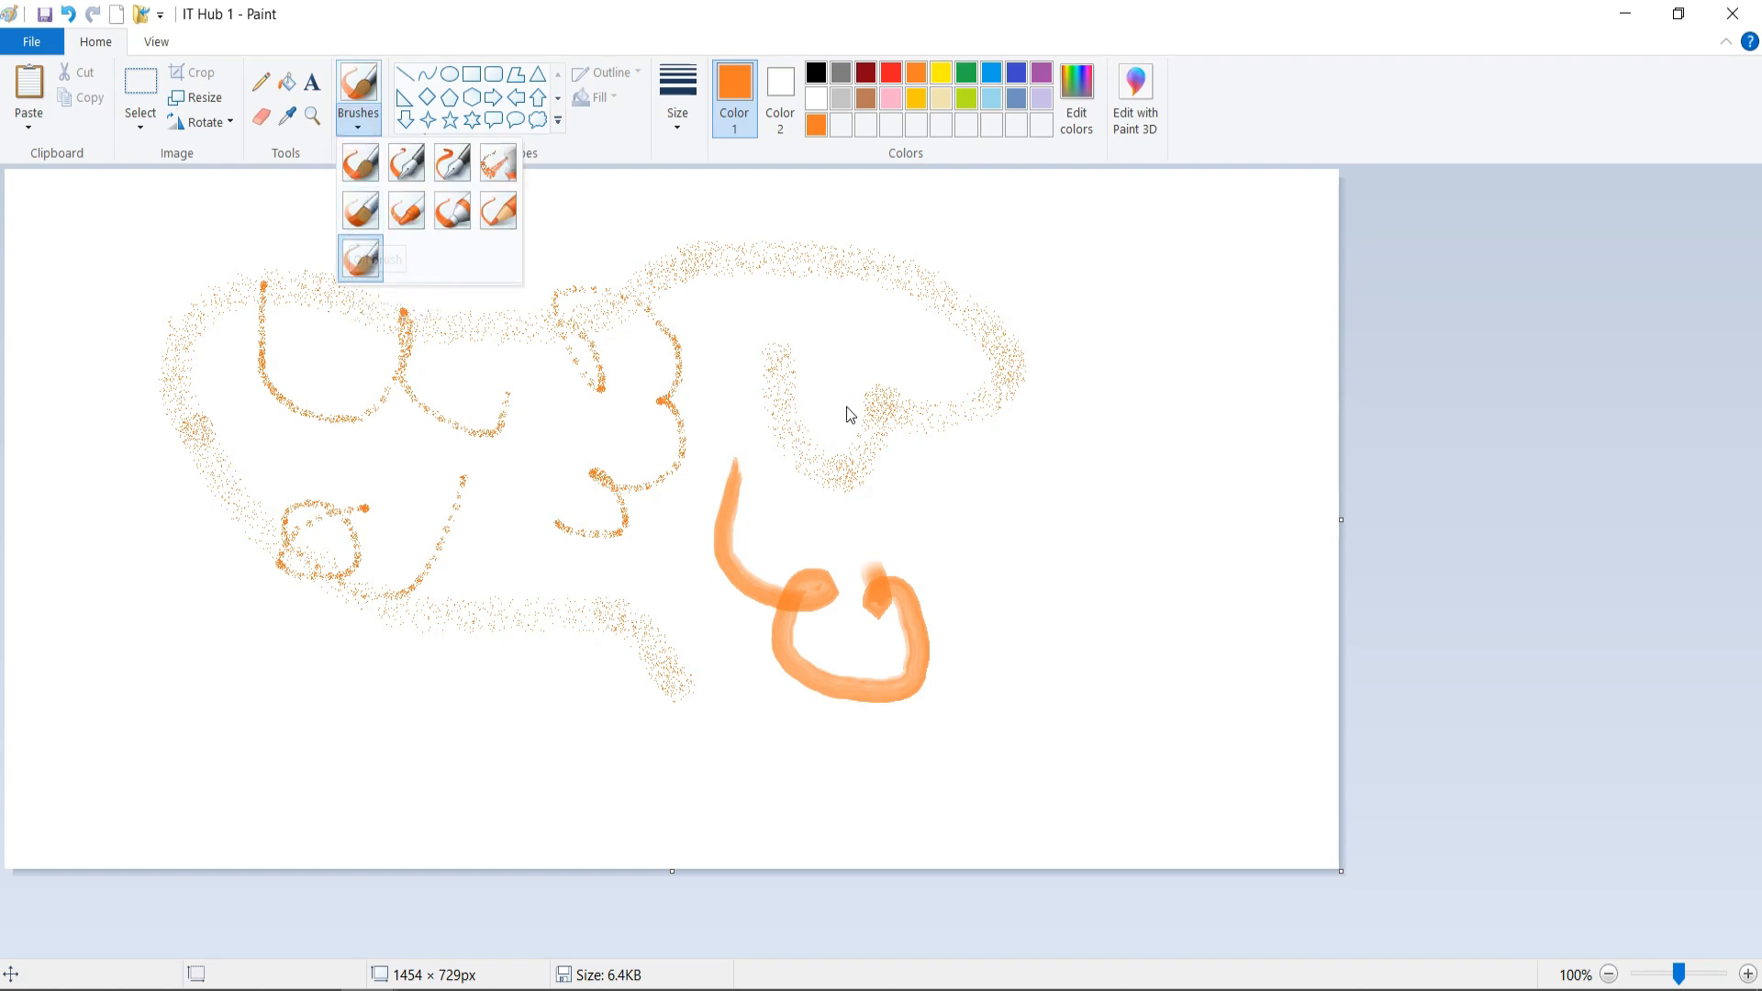
click(876, 417)
mouse_move(1013, 476)
mouse_down()
mouse_move(1037, 563)
mouse_move(1055, 532)
mouse_move(1055, 569)
mouse_up()
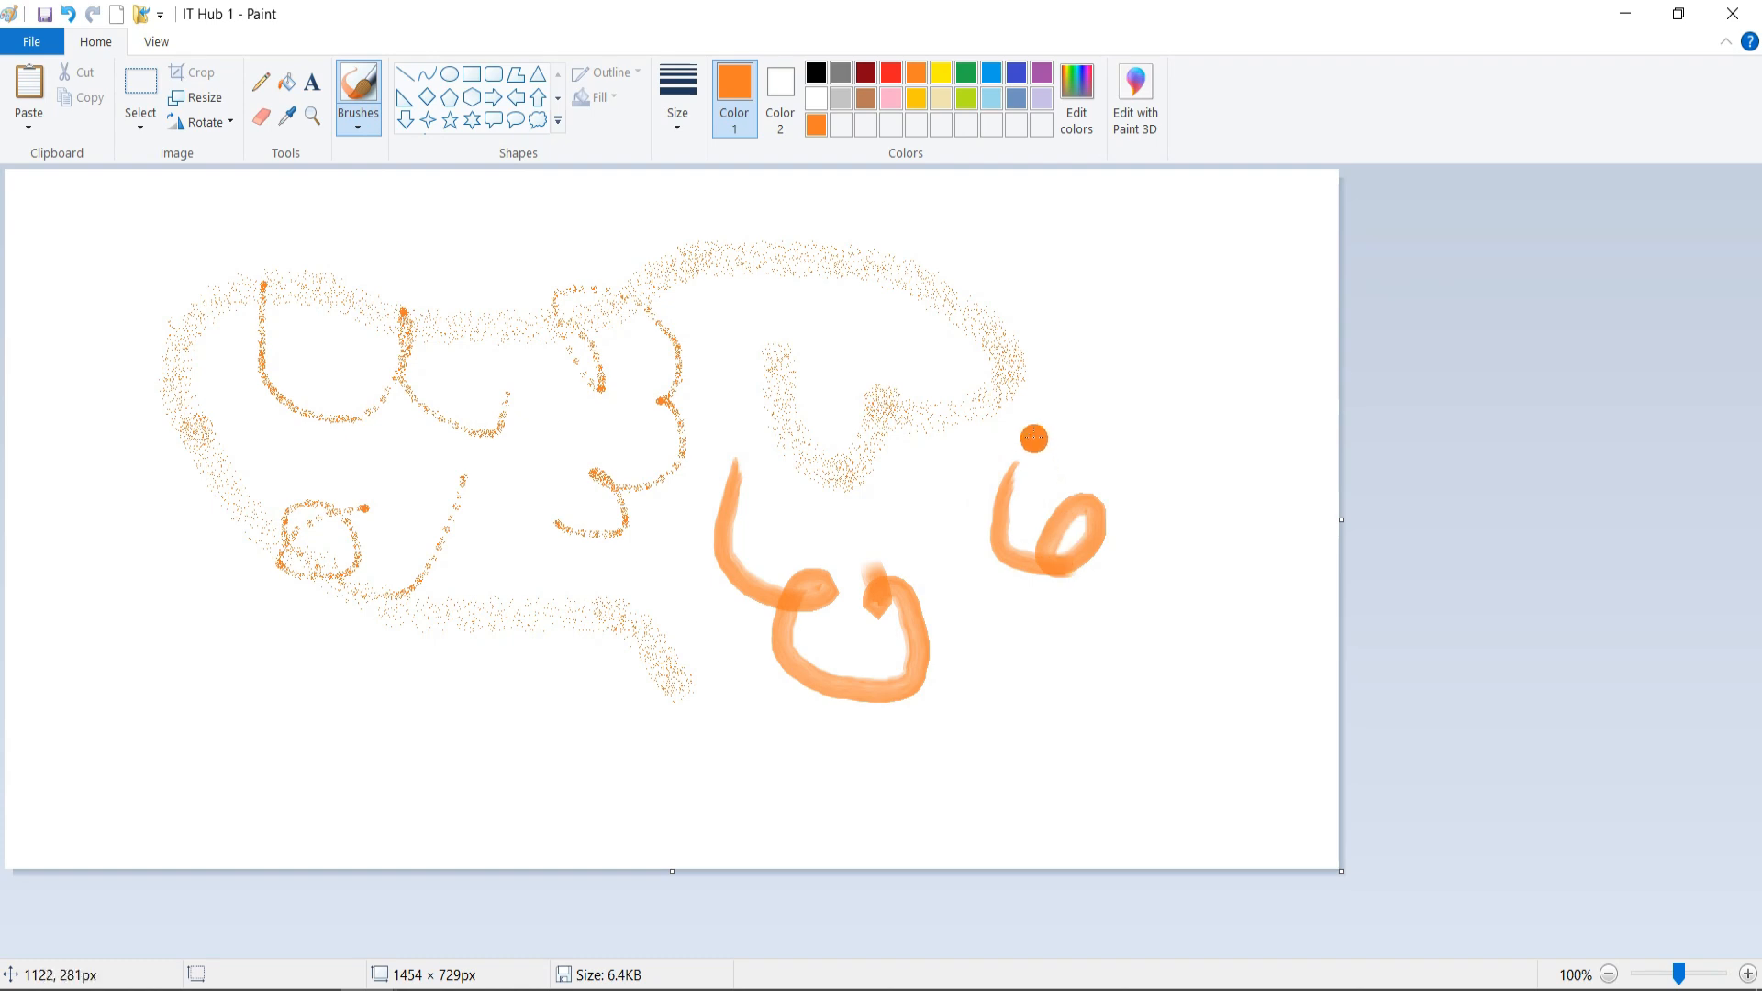
- Enlarge the watercolor brush and paint a broad curved orange stroke over the sprayed area
key(ctrl+plus)
key(ctrl+plus)
key(ctrl+plus)
key(ctrl+plus)
key(ctrl+plus)
key(ctrl+plus)
key(ctrl+plus)
key(ctrl+plus)
key(ctrl+plus)
key(ctrl+plus)
key(ctrl+plus)
key(ctrl+plus)
key(ctrl+plus)
key(ctrl+plus)
key(ctrl+plus)
key(ctrl+plus)
key(ctrl+plus)
key(ctrl+plus)
key(ctrl+plus)
key(ctrl+plus)
mouse_move(1032, 437)
mouse_down()
mouse_move(997, 303)
mouse_move(712, 451)
mouse_move(788, 488)
mouse_up()
- Reduce the watercolor brush size and paint small orange strokes inside the broad curve
key(ctrl+minus)
key(ctrl+minus)
key(ctrl+minus)
key(ctrl+minus)
key(ctrl+minus)
key(ctrl+minus)
key(ctrl+minus)
key(ctrl+minus)
key(ctrl+minus)
key(ctrl+minus)
key(ctrl+minus)
key(ctrl+minus)
key(ctrl+minus)
key(ctrl+minus)
key(ctrl+minus)
key(ctrl+minus)
key(ctrl+minus)
key(ctrl+minus)
key(ctrl+minus)
key(ctrl+minus)
mouse_move(886, 454)
mouse_down()
mouse_move(895, 494)
mouse_move(878, 552)
mouse_move(850, 462)
mouse_move(861, 425)
mouse_move(913, 452)
mouse_up()
- Select and delete all the brush strokes on the canvas
click(363, 125)
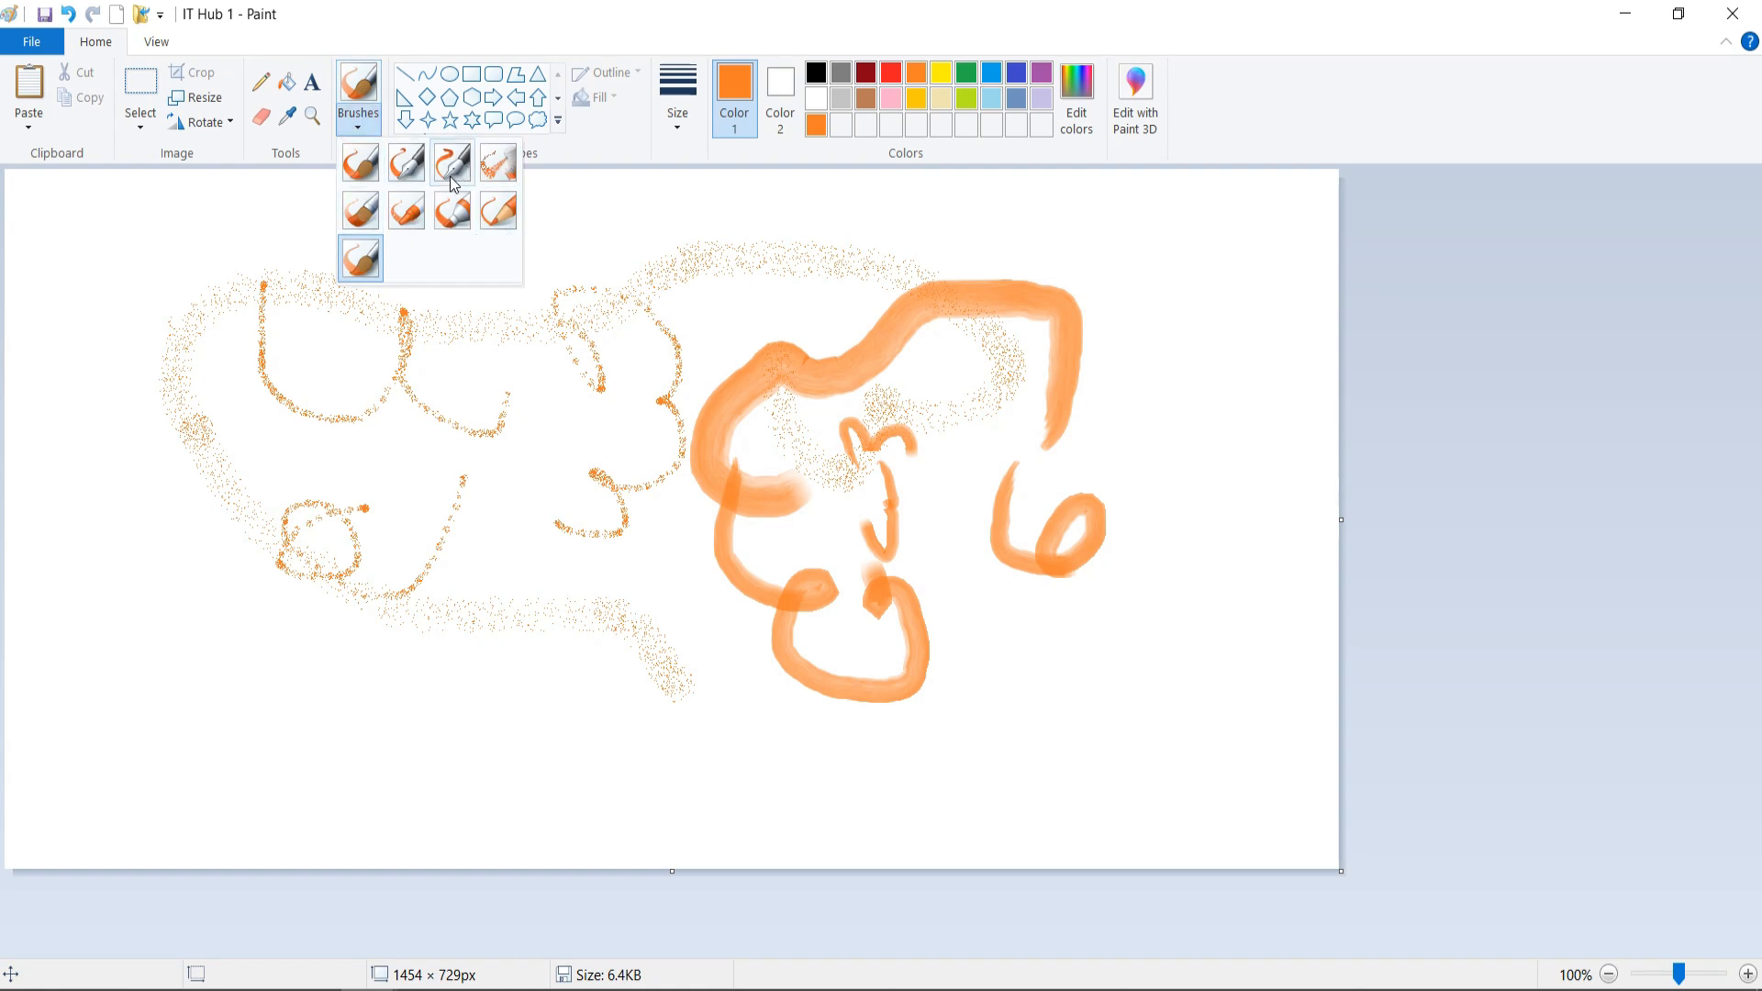
click(363, 331)
key(ctrl+a)
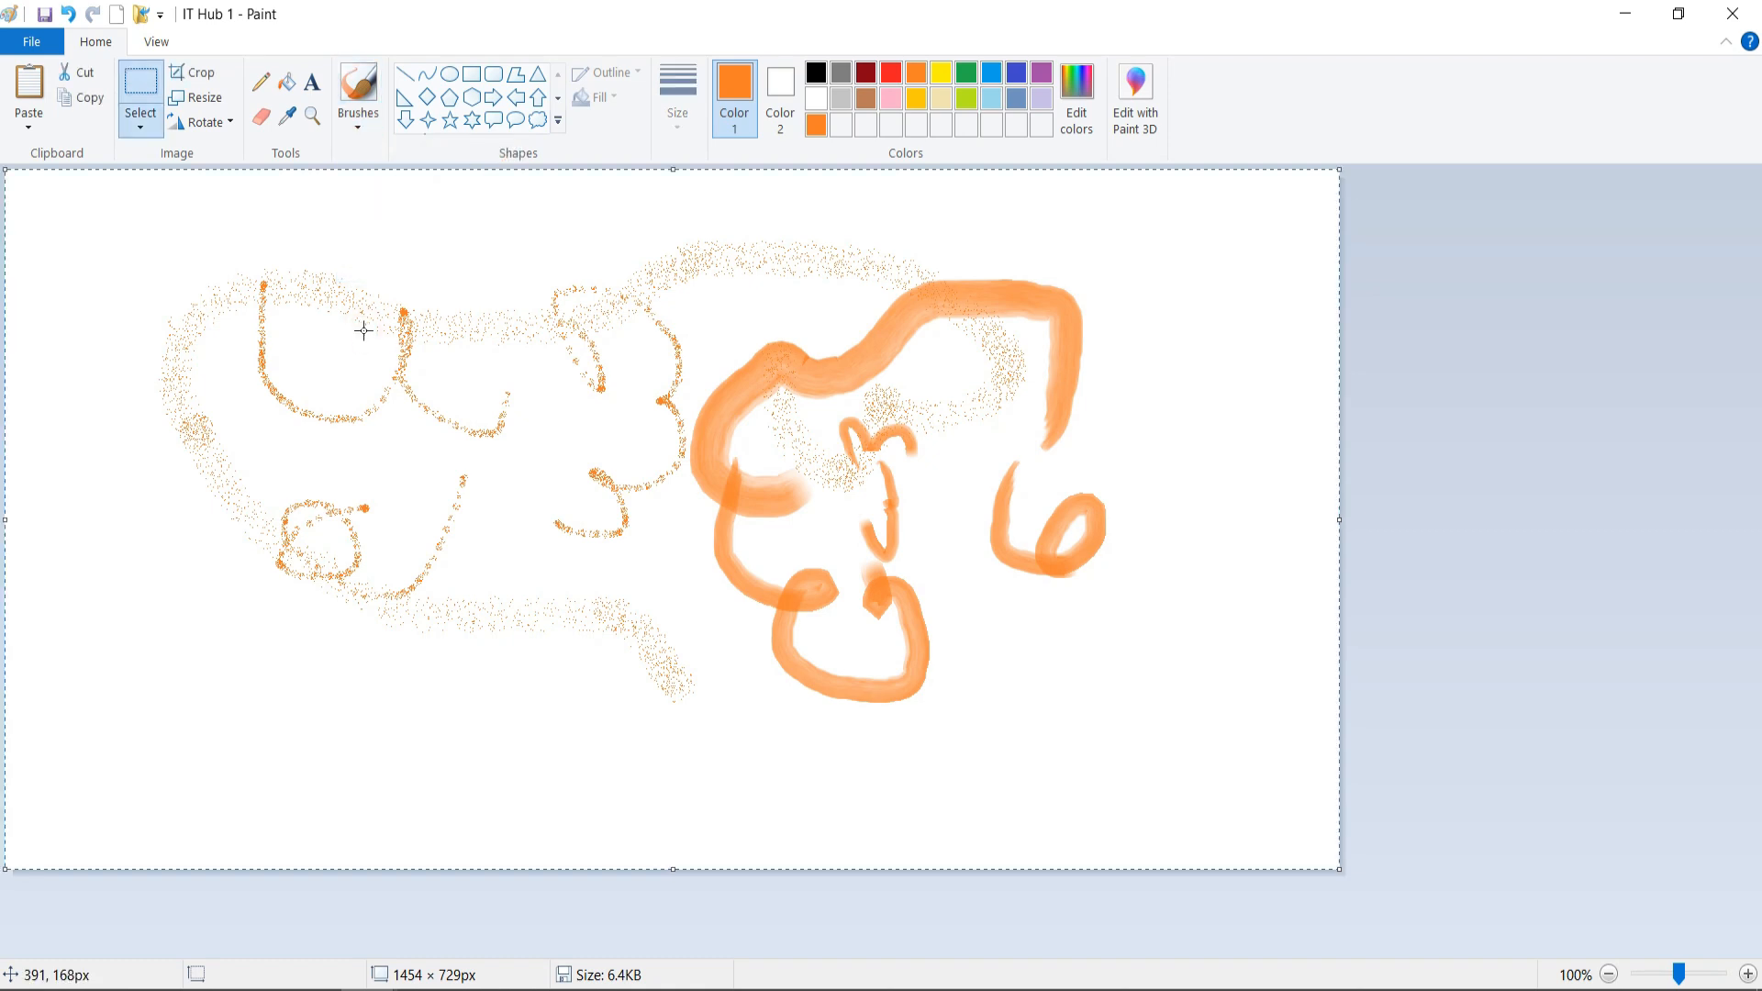
key(Delete)
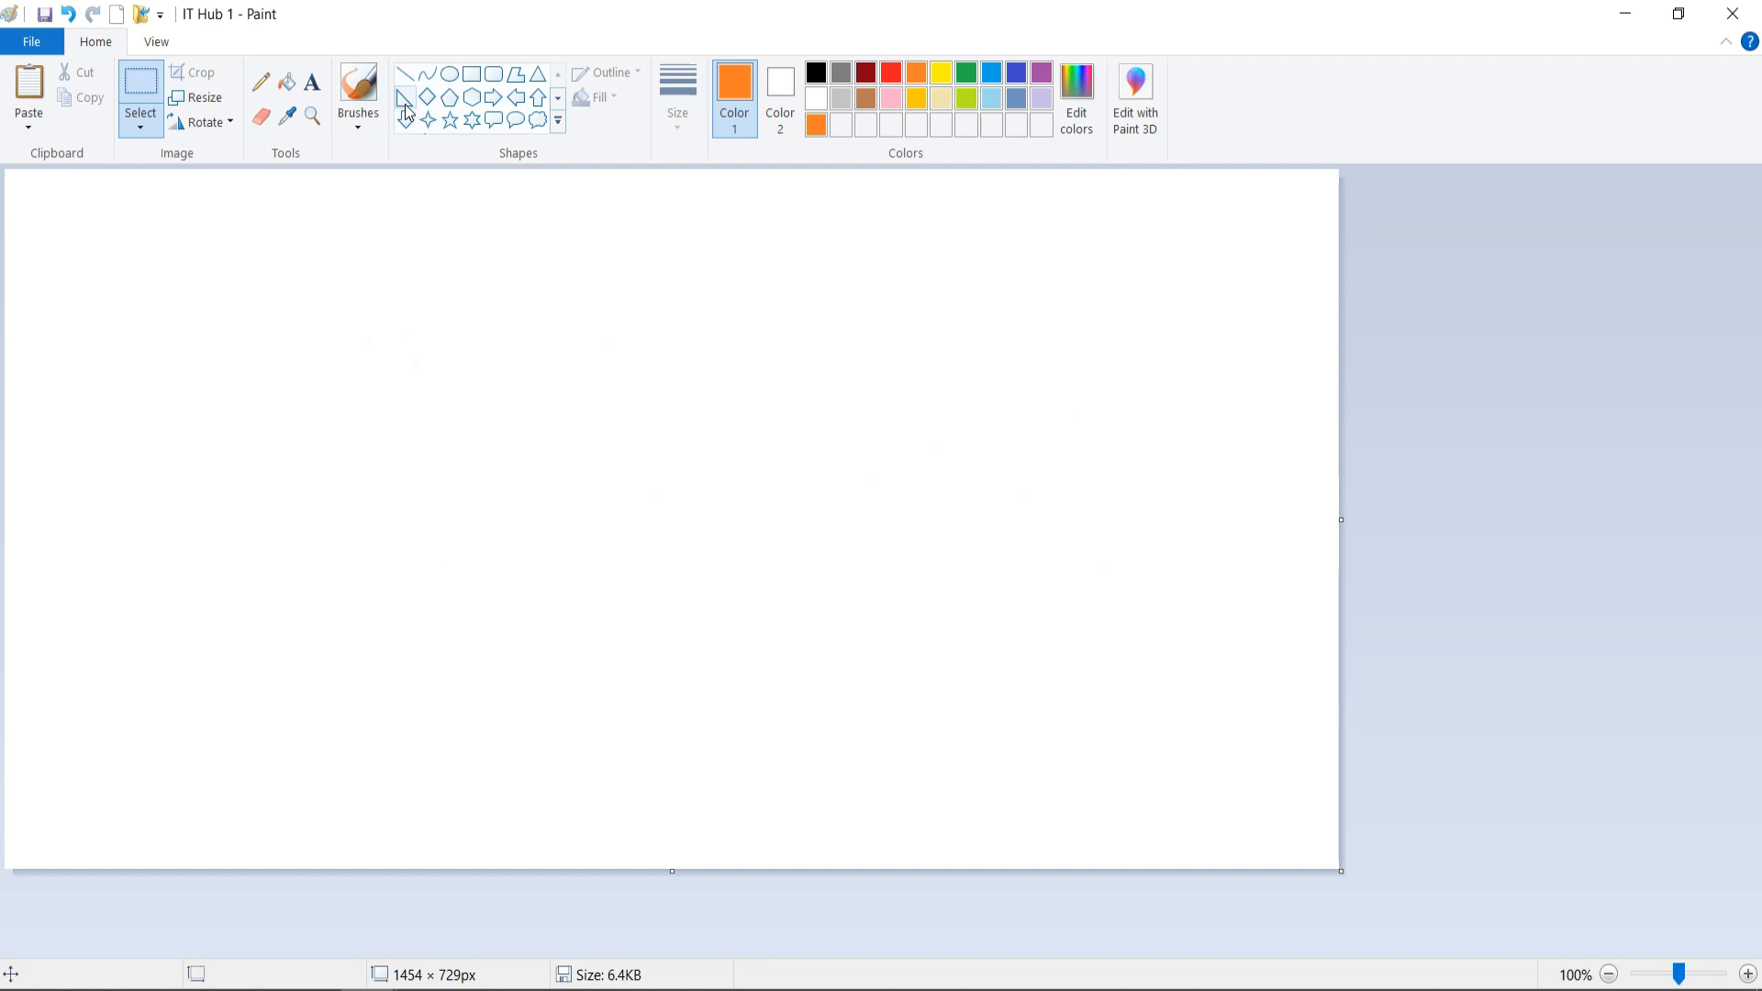
- Draw a small and a larger orange-outlined rounded rectangle side by side in the upper part of the canvas
click(494, 74)
drag(272, 247, 400, 436)
click(513, 272)
drag(580, 370, 692, 532)
- Draw orange-outlined right arrows on both sides of the rounded rectangles and a four-point star about 293 × 362 px below them
click(494, 98)
drag(842, 292, 1064, 628)
click(835, 256)
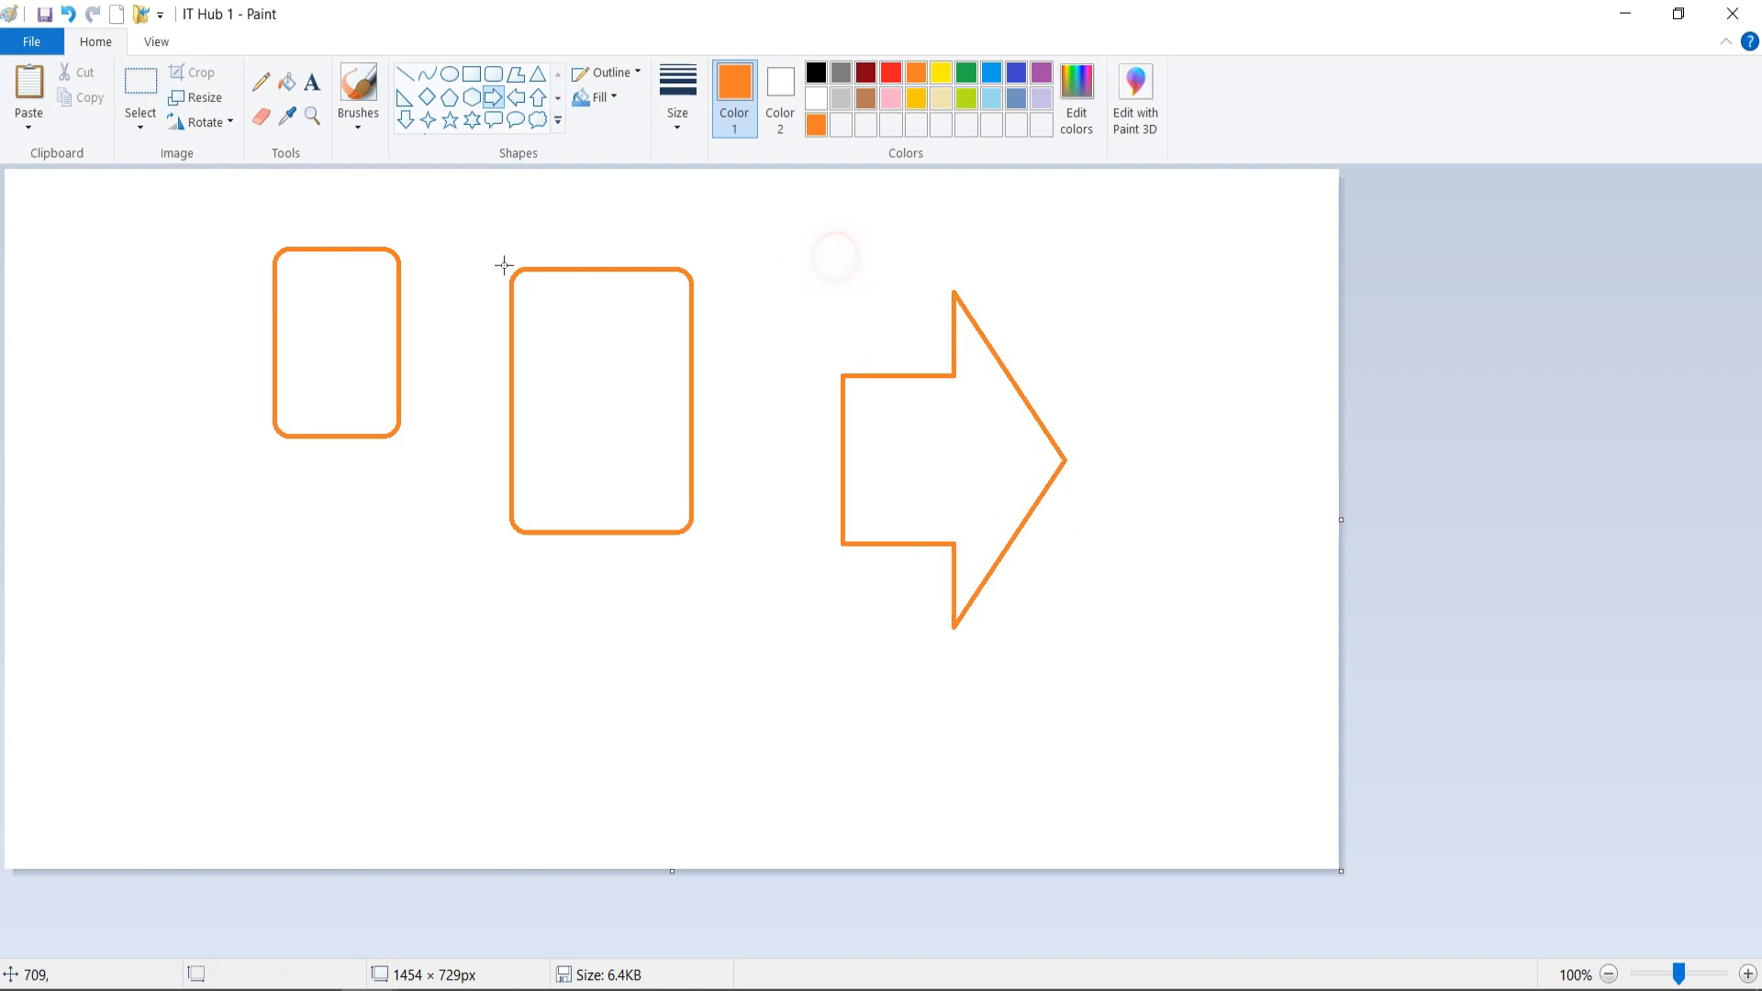
drag(104, 310, 214, 574)
click(428, 119)
drag(341, 518, 608, 863)
- Fill the larger rounded rectangle with dark red and the large arrow with yellow
click(286, 83)
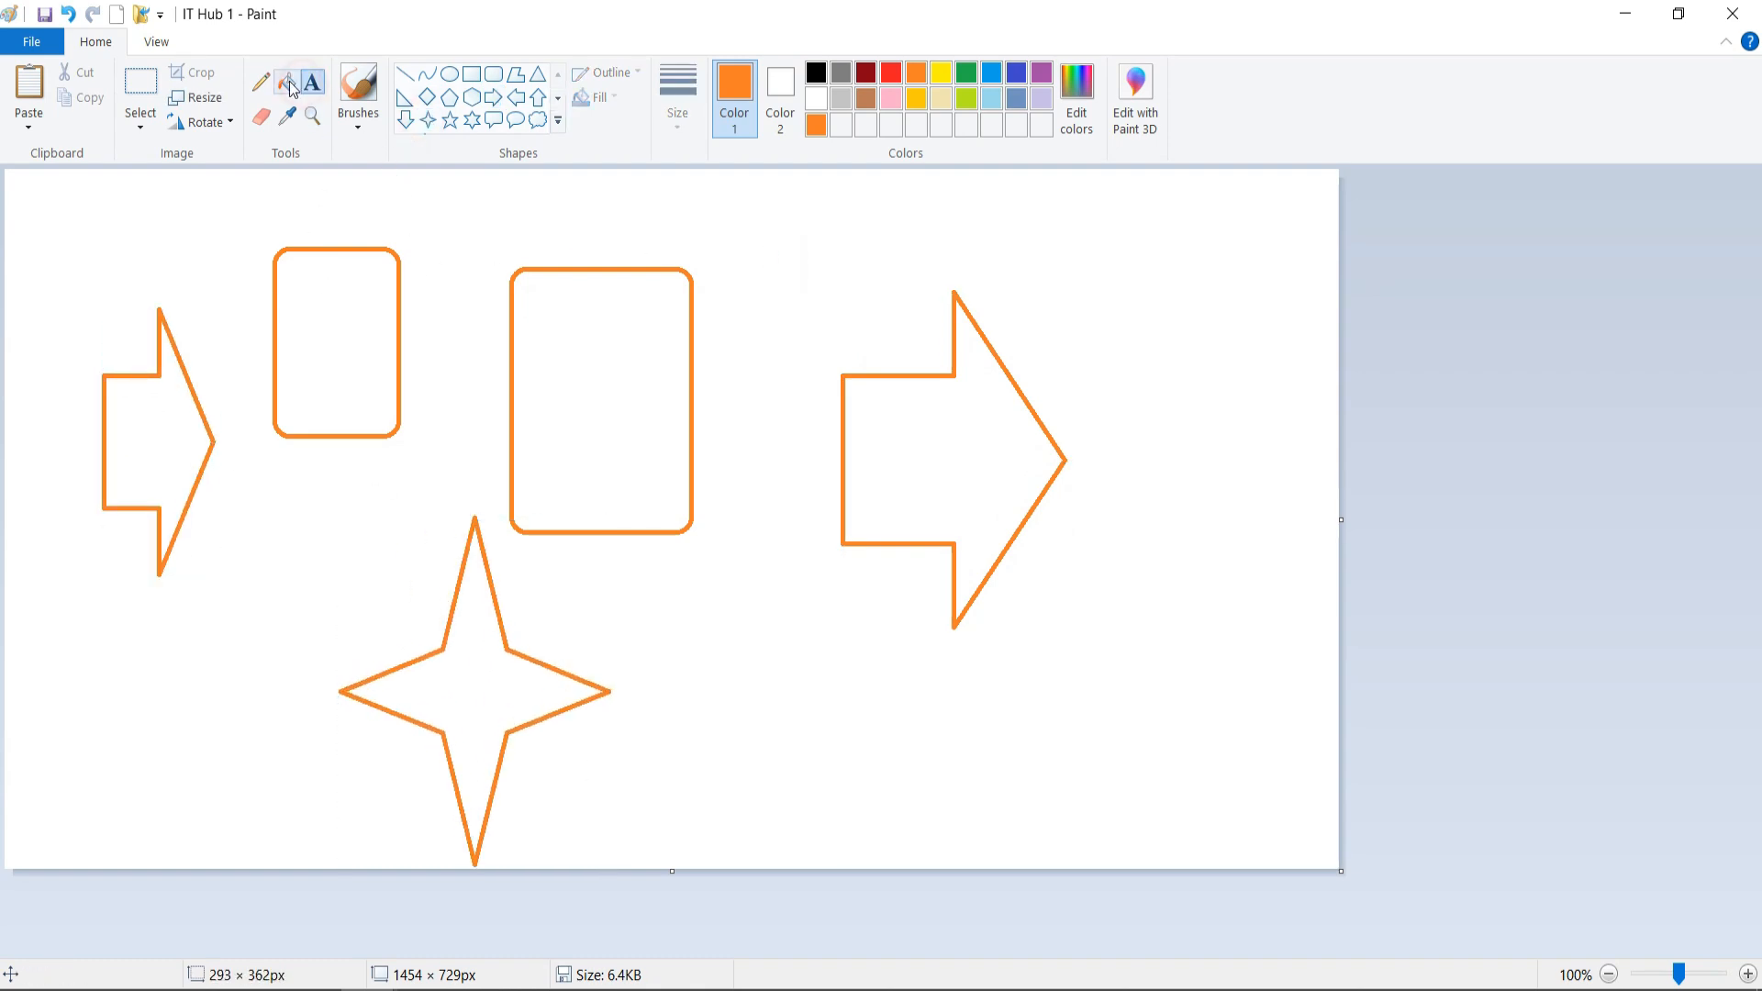
click(866, 73)
click(661, 309)
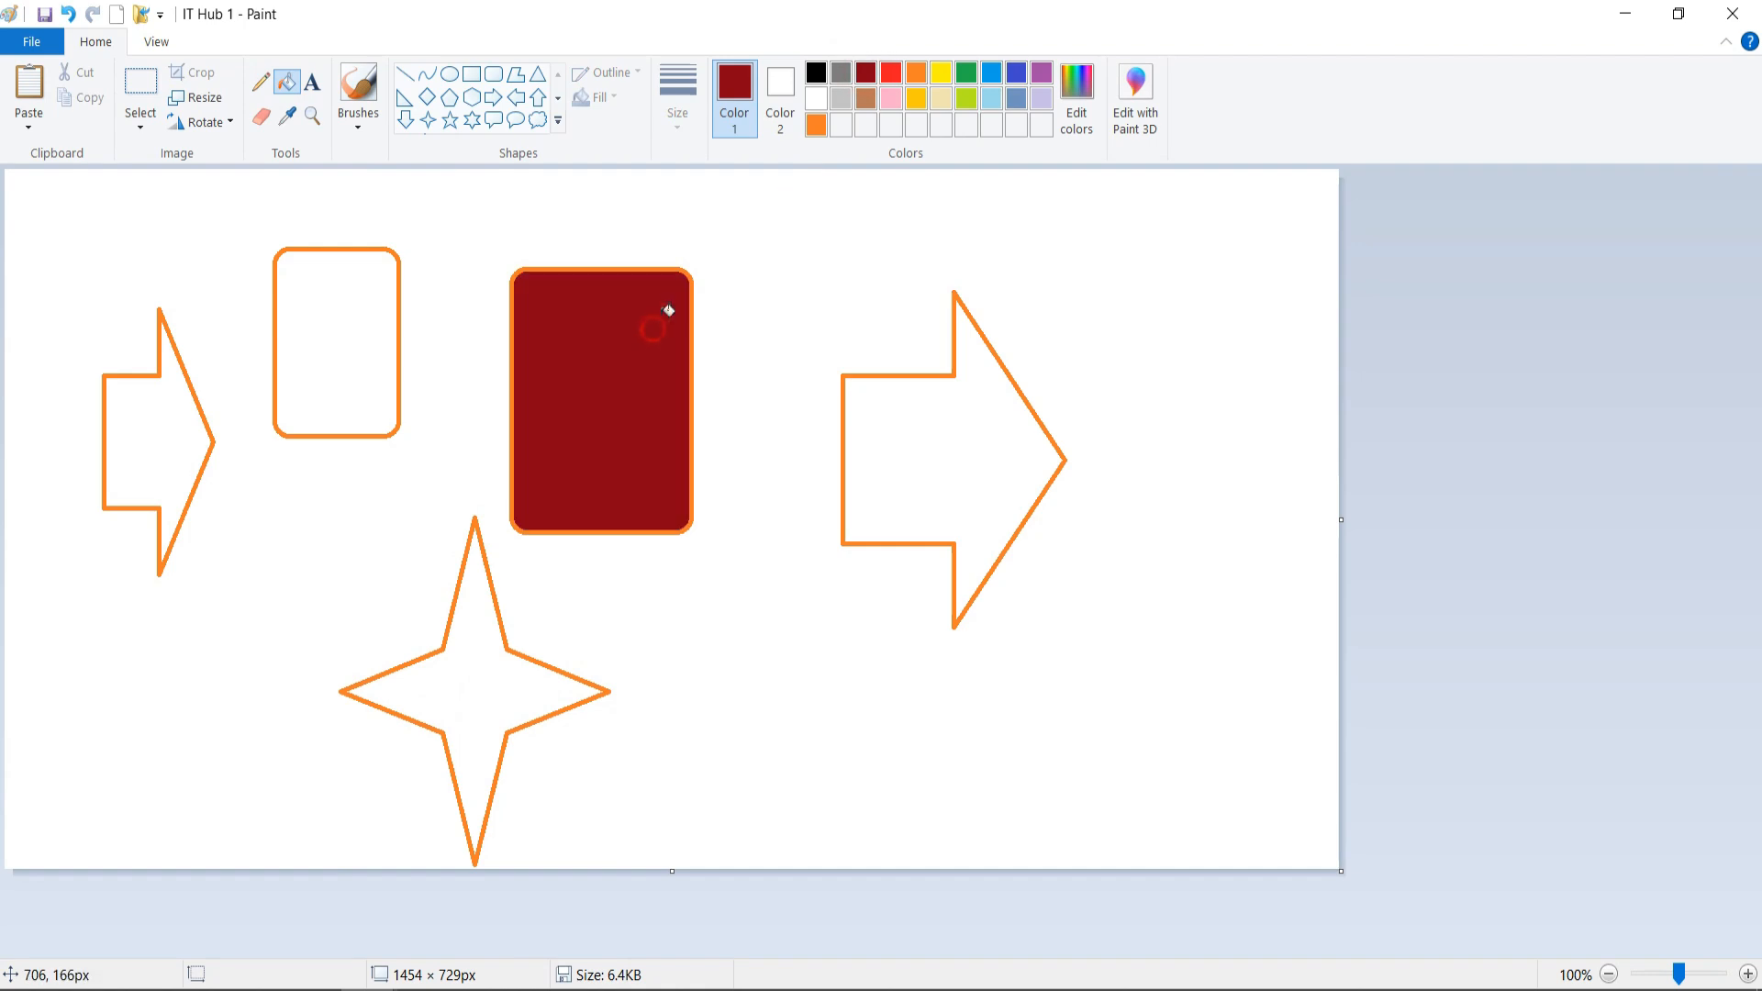
click(941, 72)
click(961, 398)
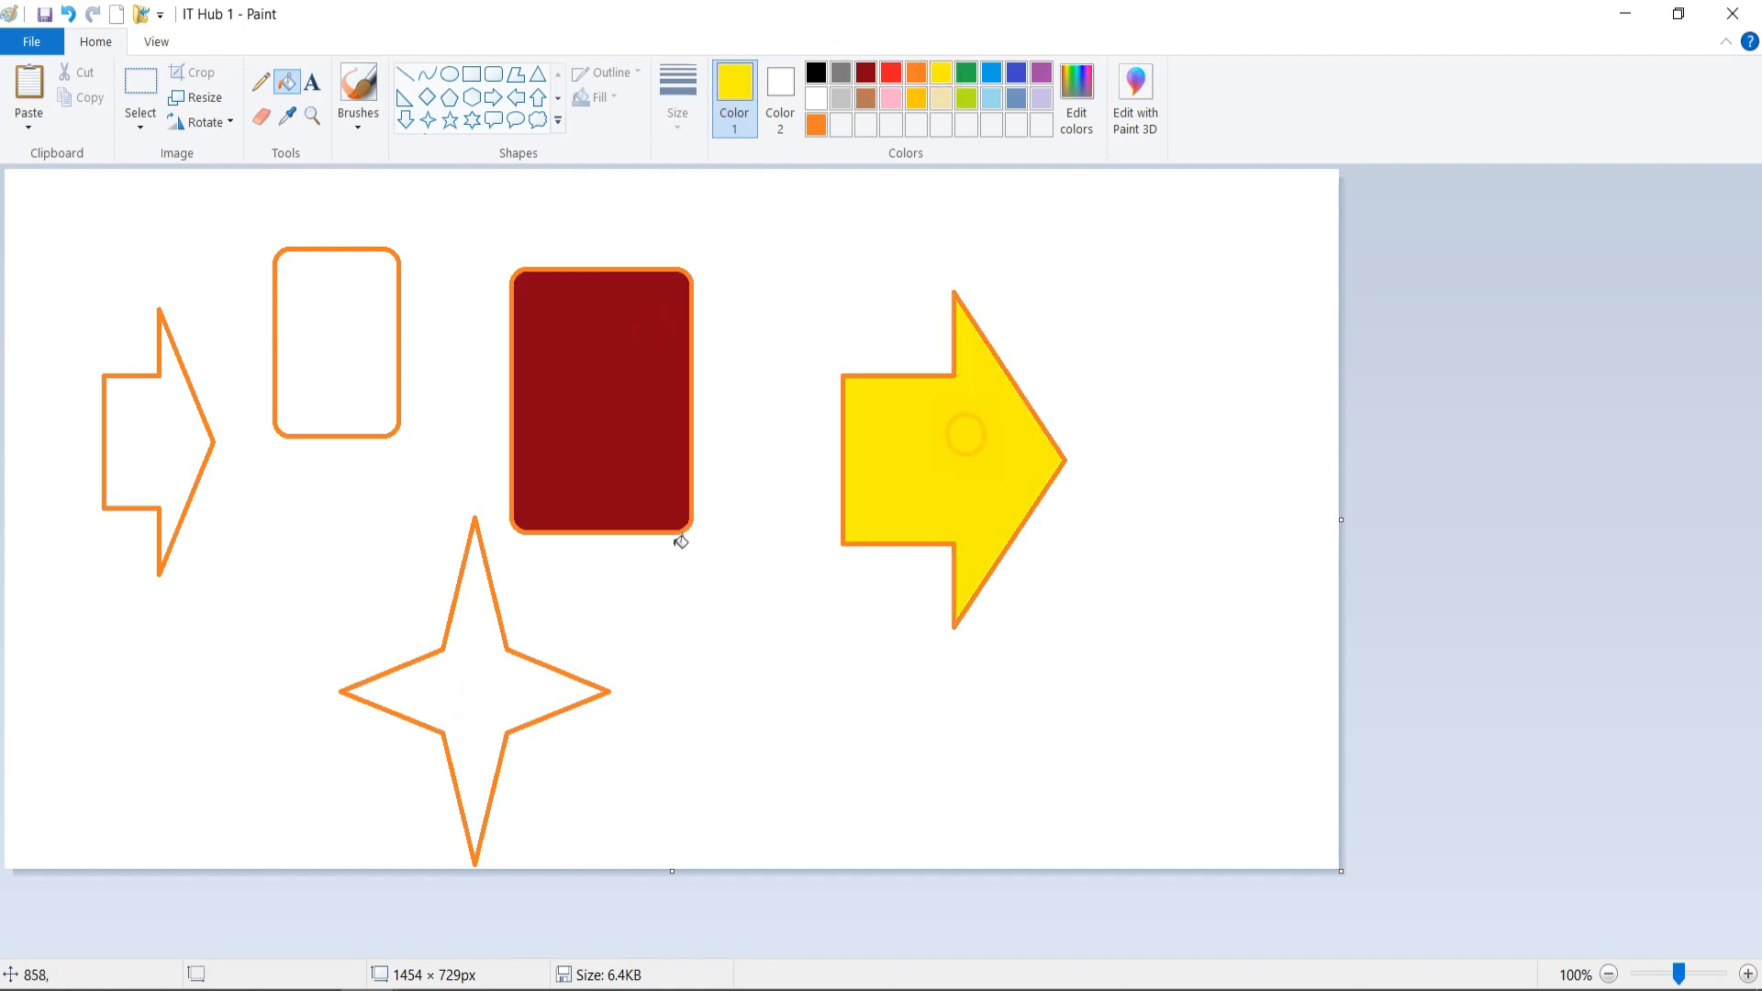
- Fill the four-point star and the small arrow with green and the small rounded rectangle with purple
click(969, 75)
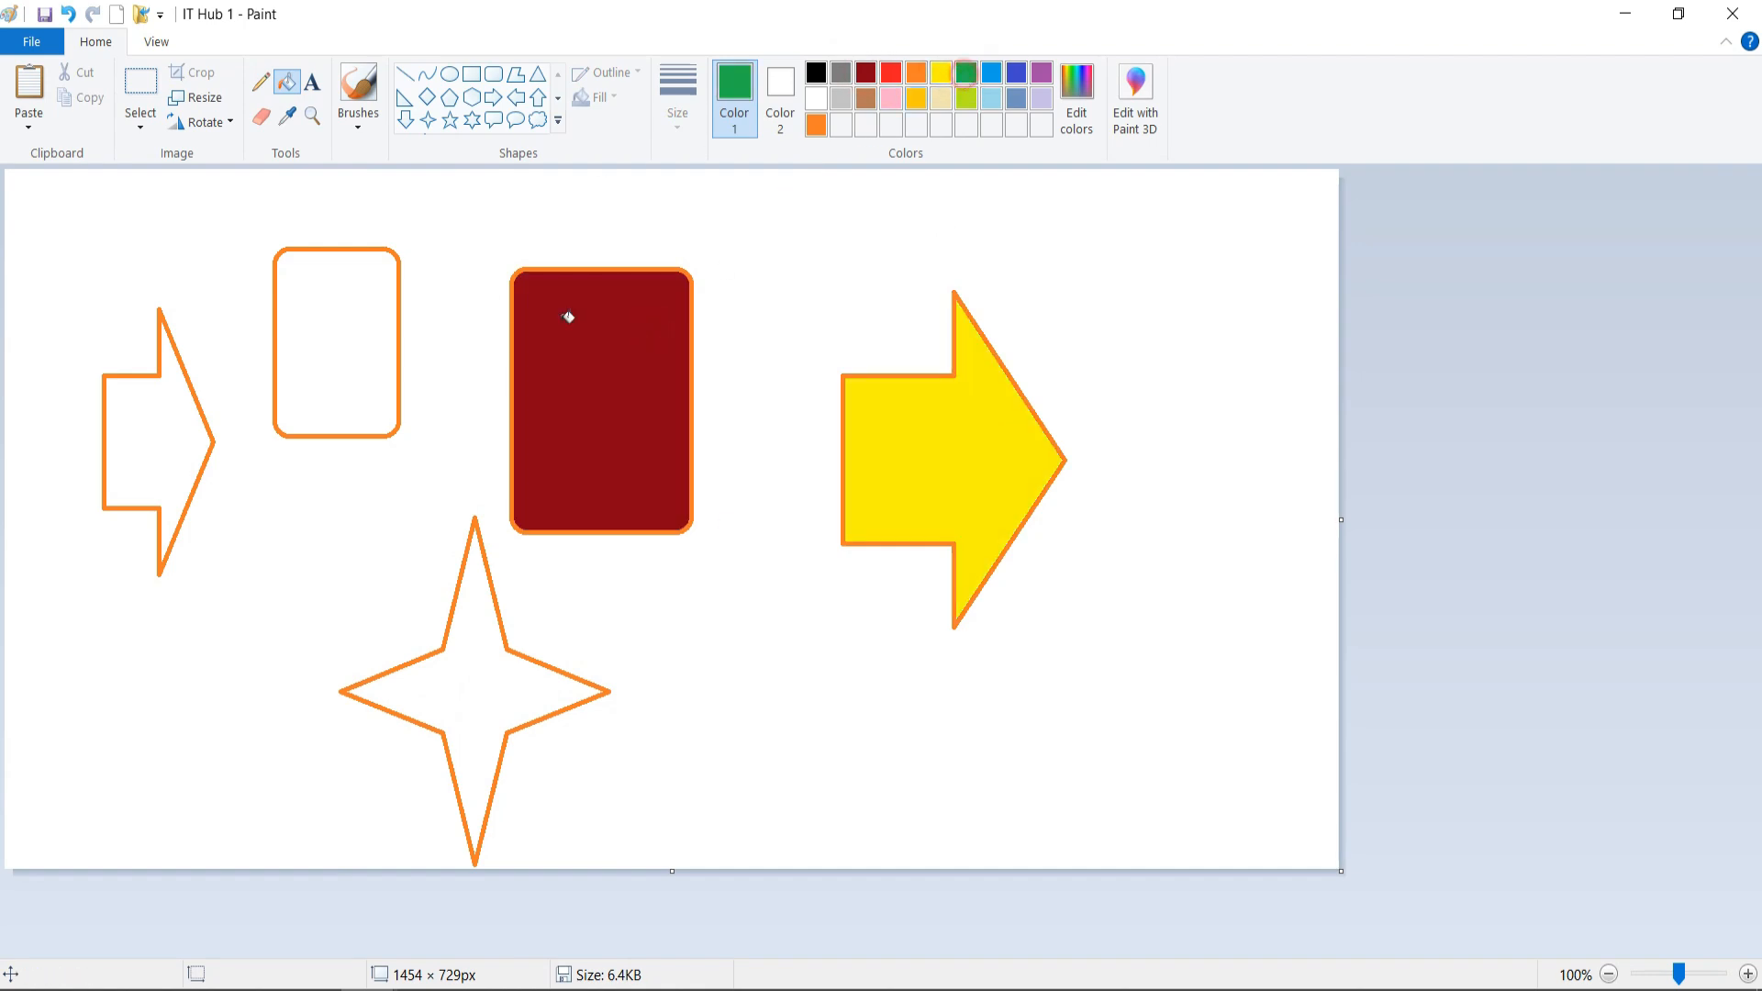
click(462, 706)
click(1040, 79)
click(342, 299)
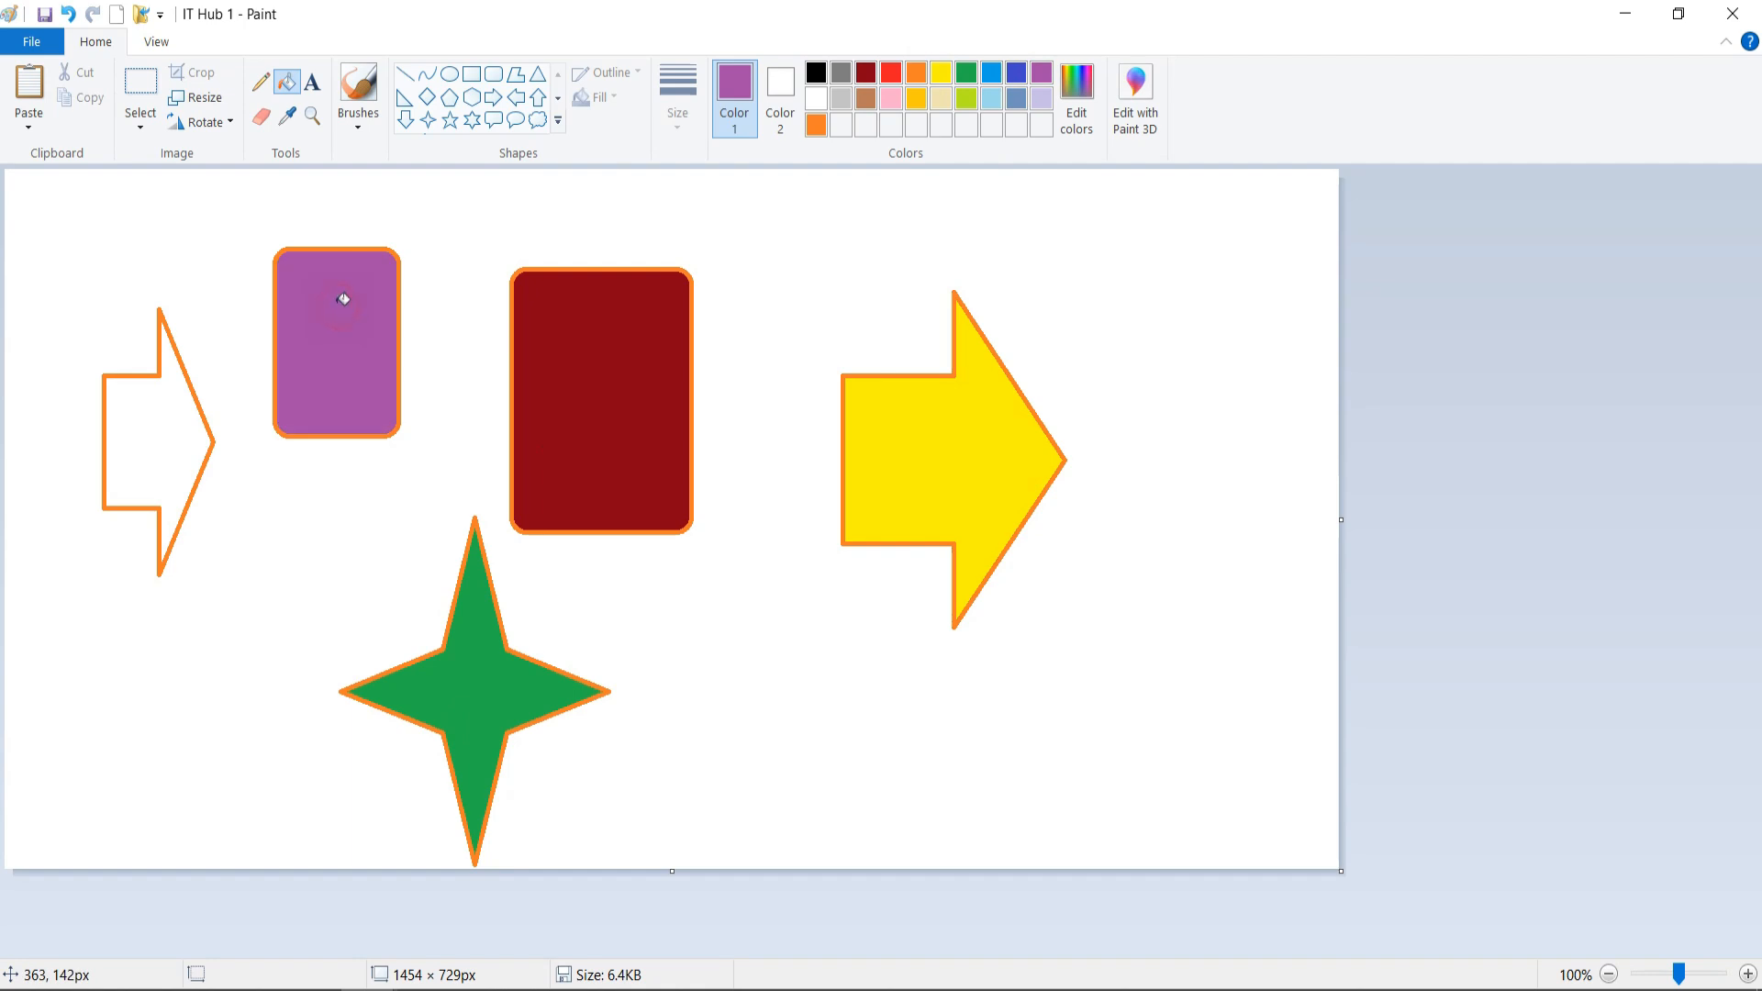
click(971, 80)
click(146, 416)
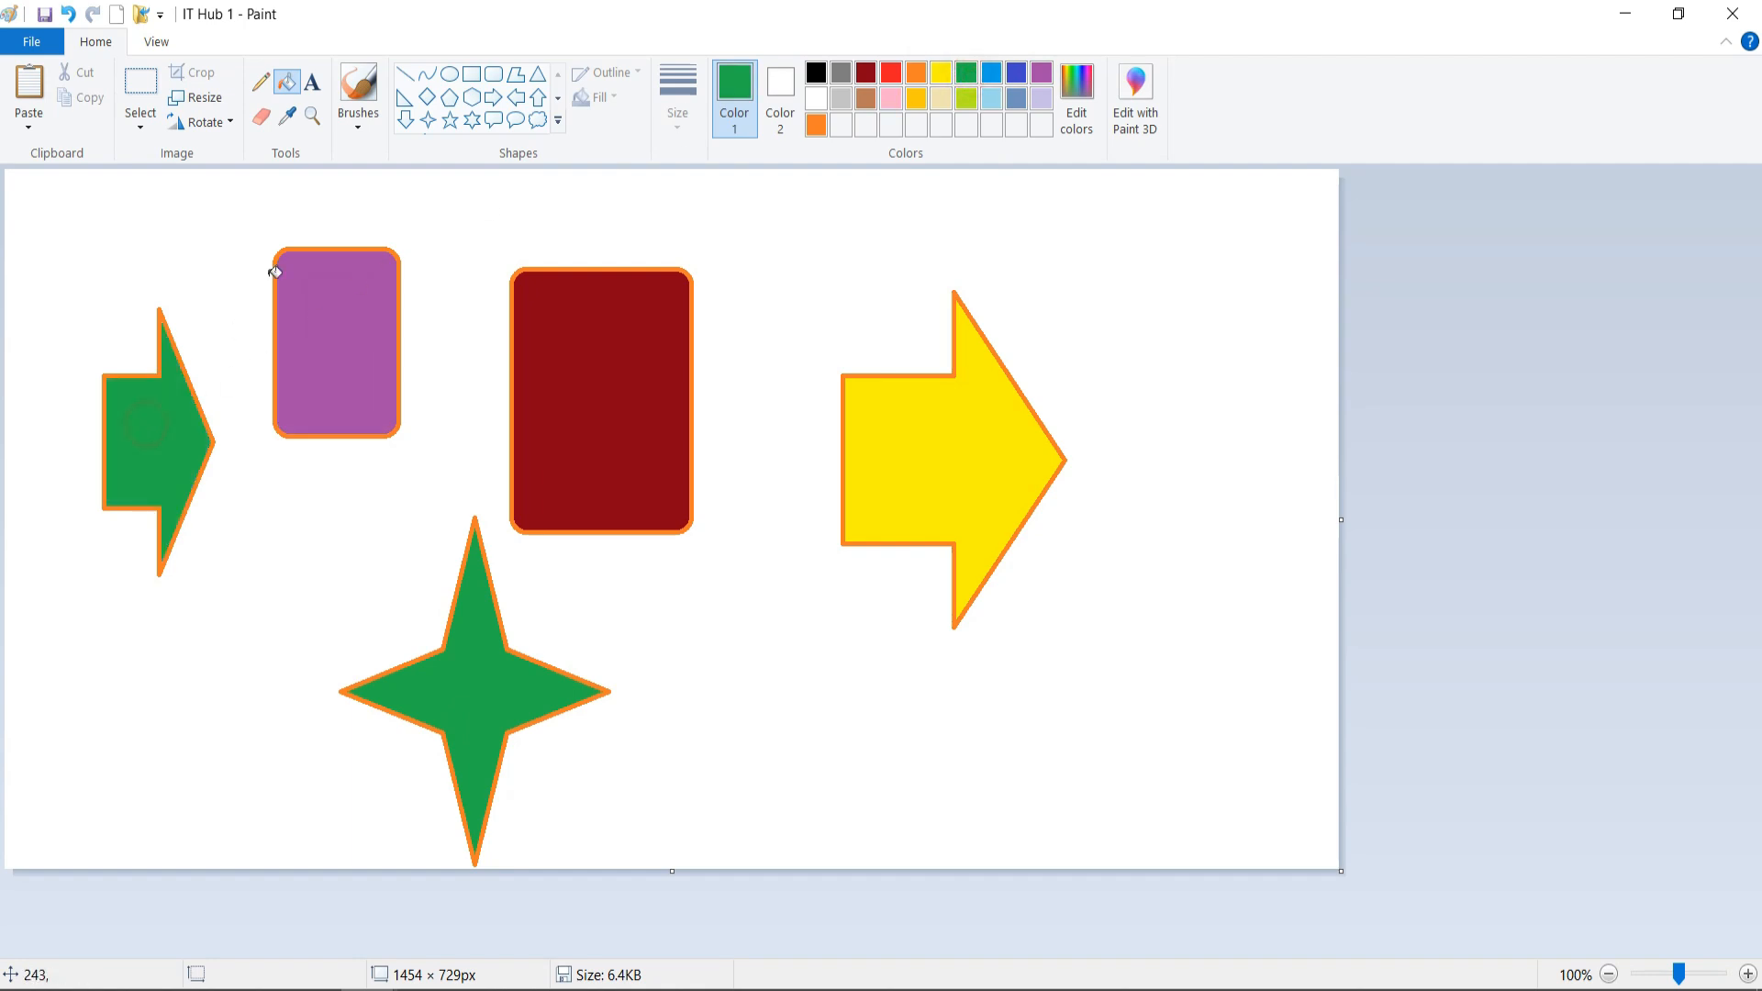
- Look over the full set of available shapes, and delete all the filled shapes from the canvas
click(140, 85)
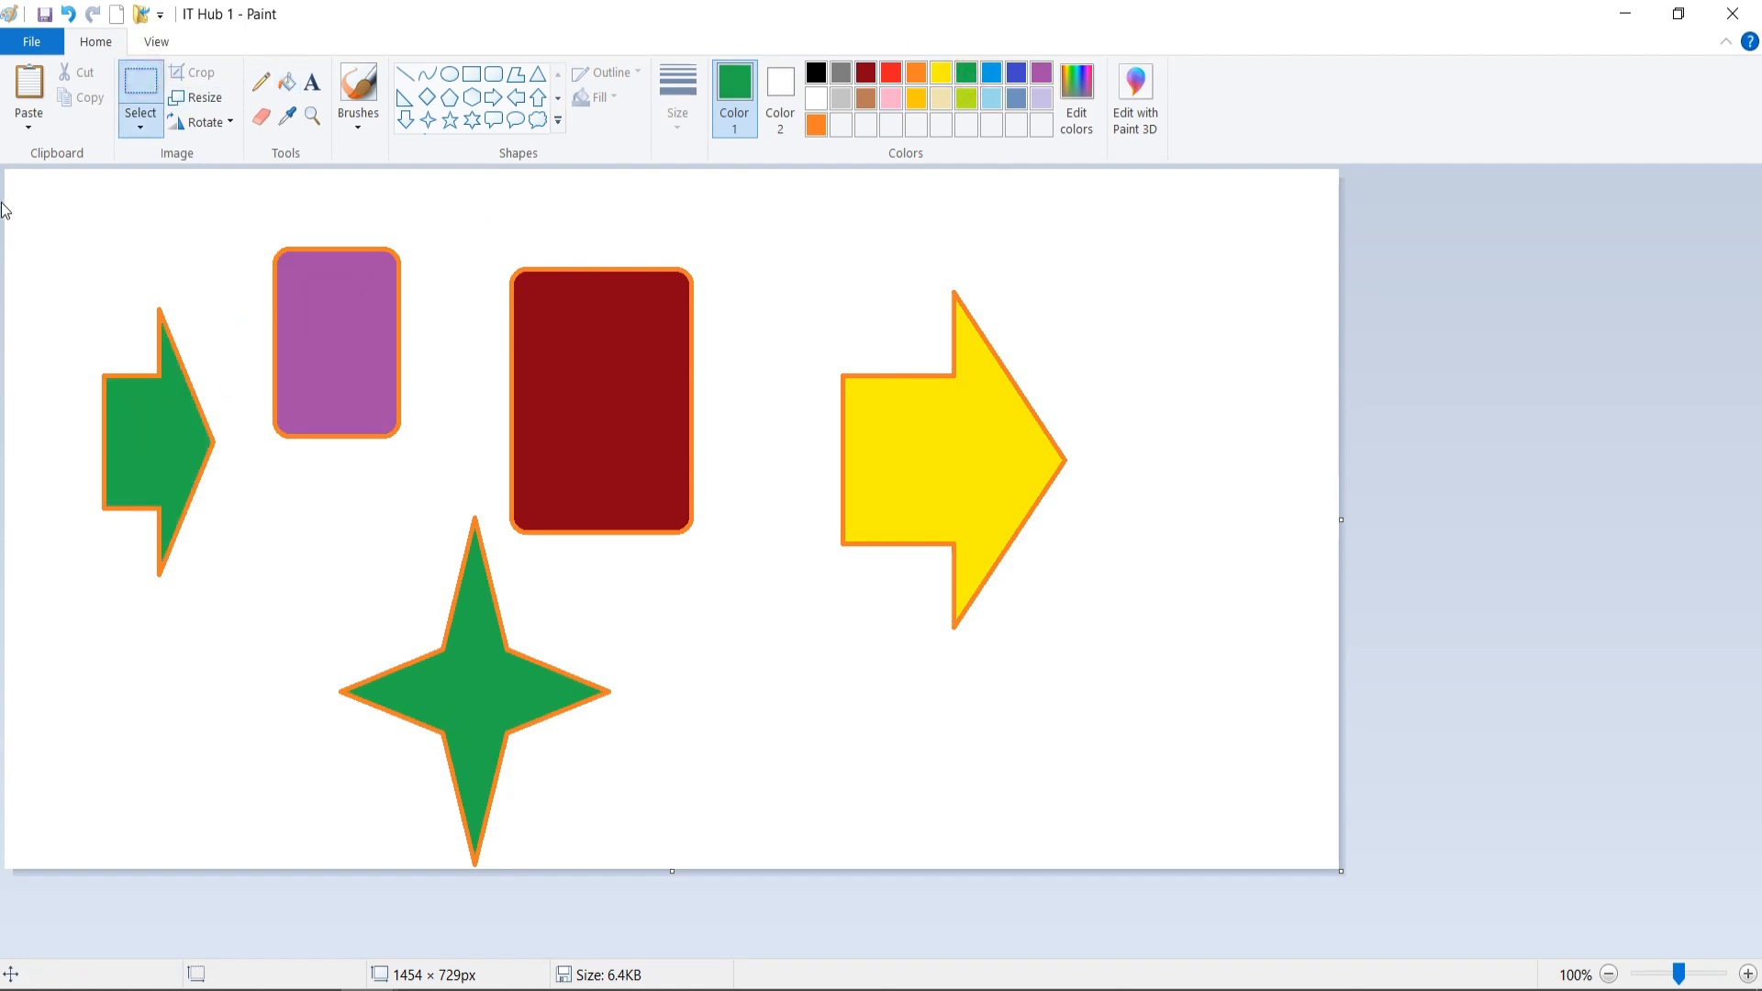
click(558, 120)
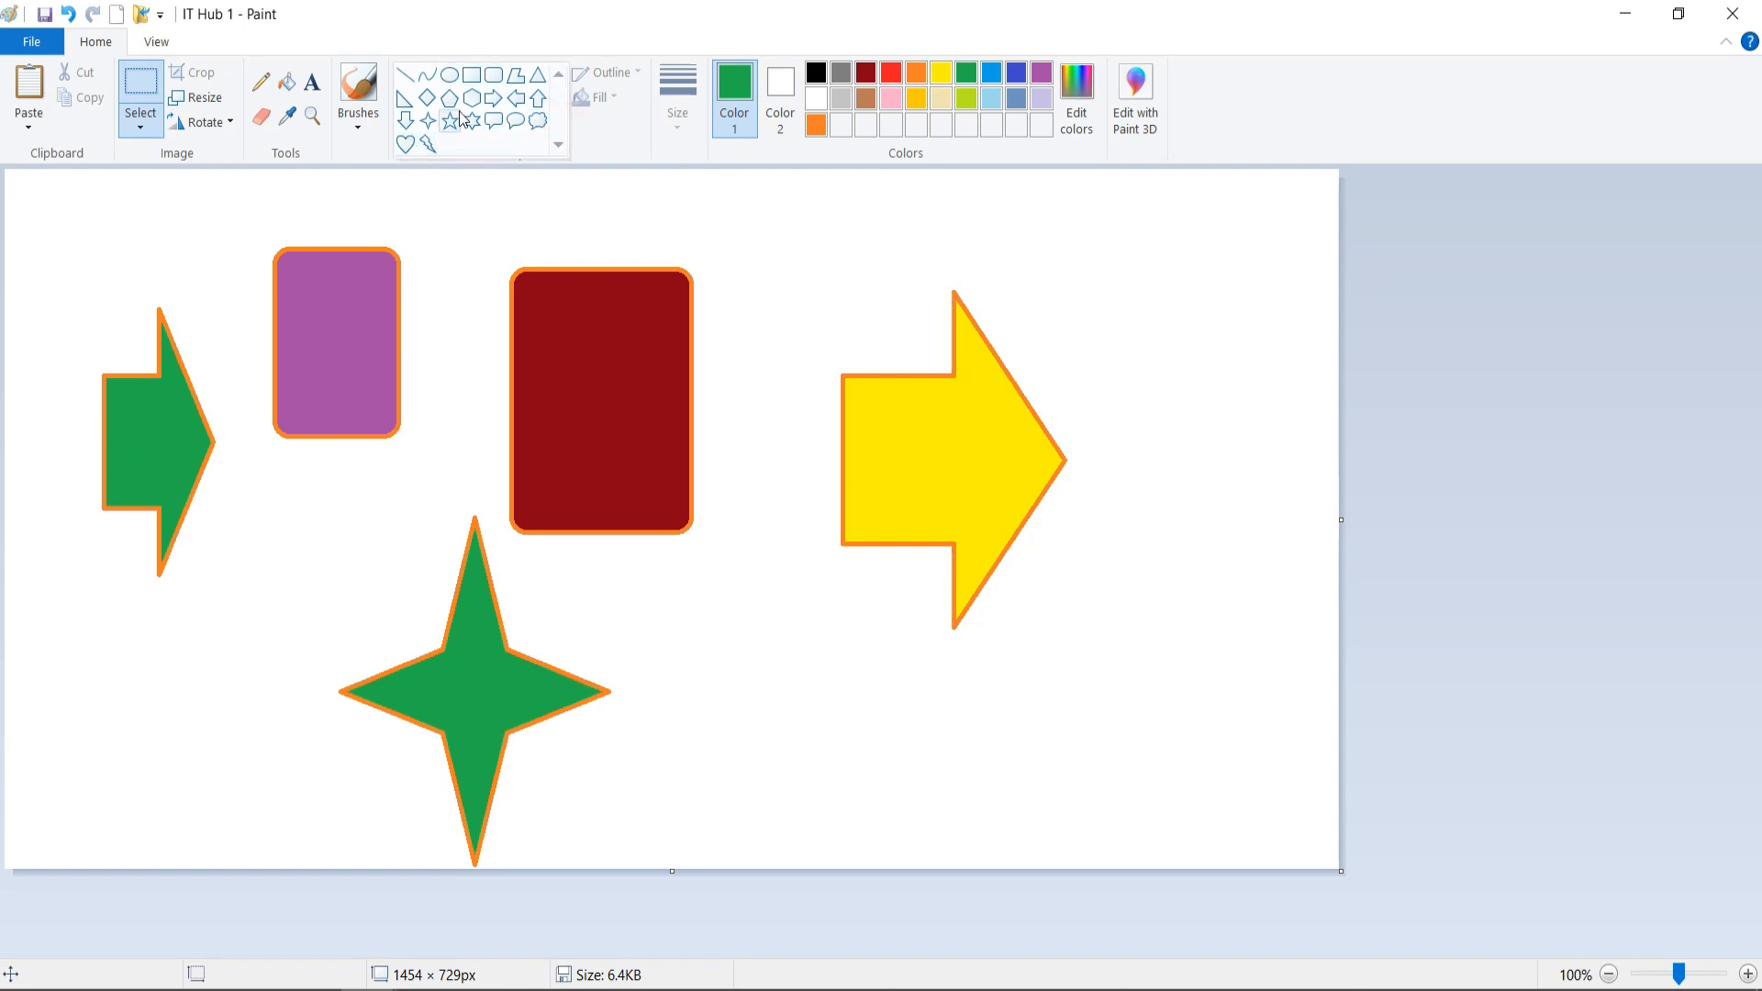
click(428, 209)
key(ctrl+a)
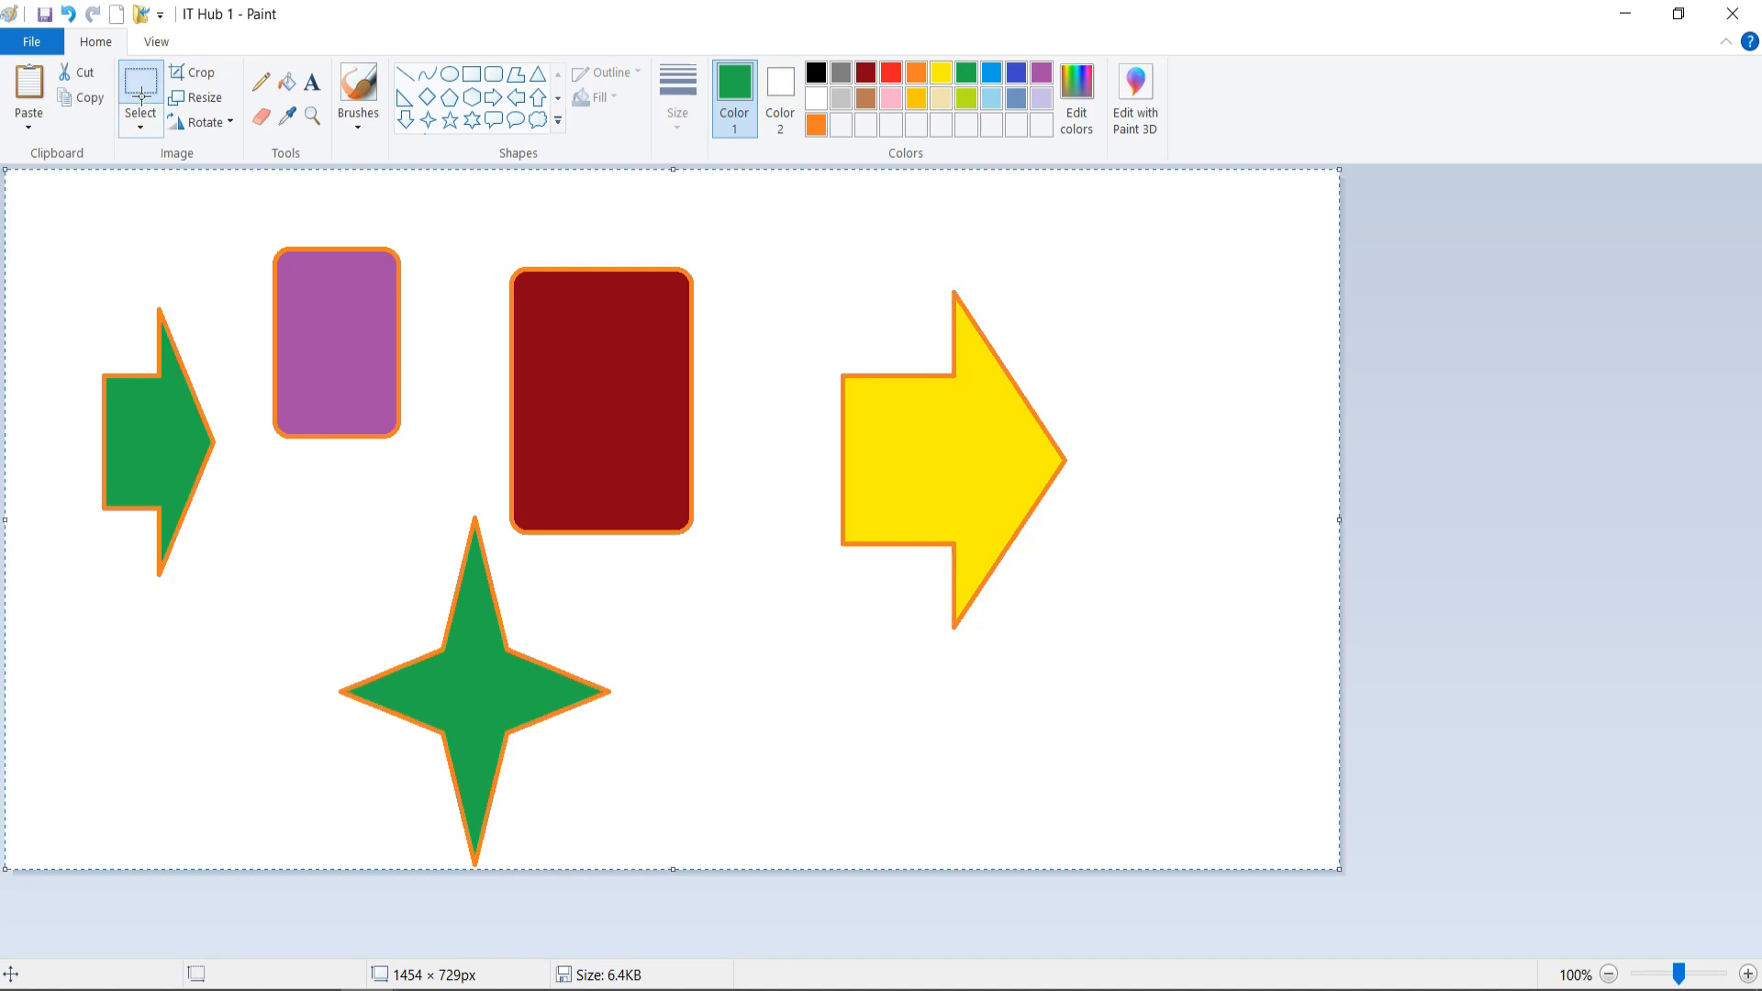
key(Delete)
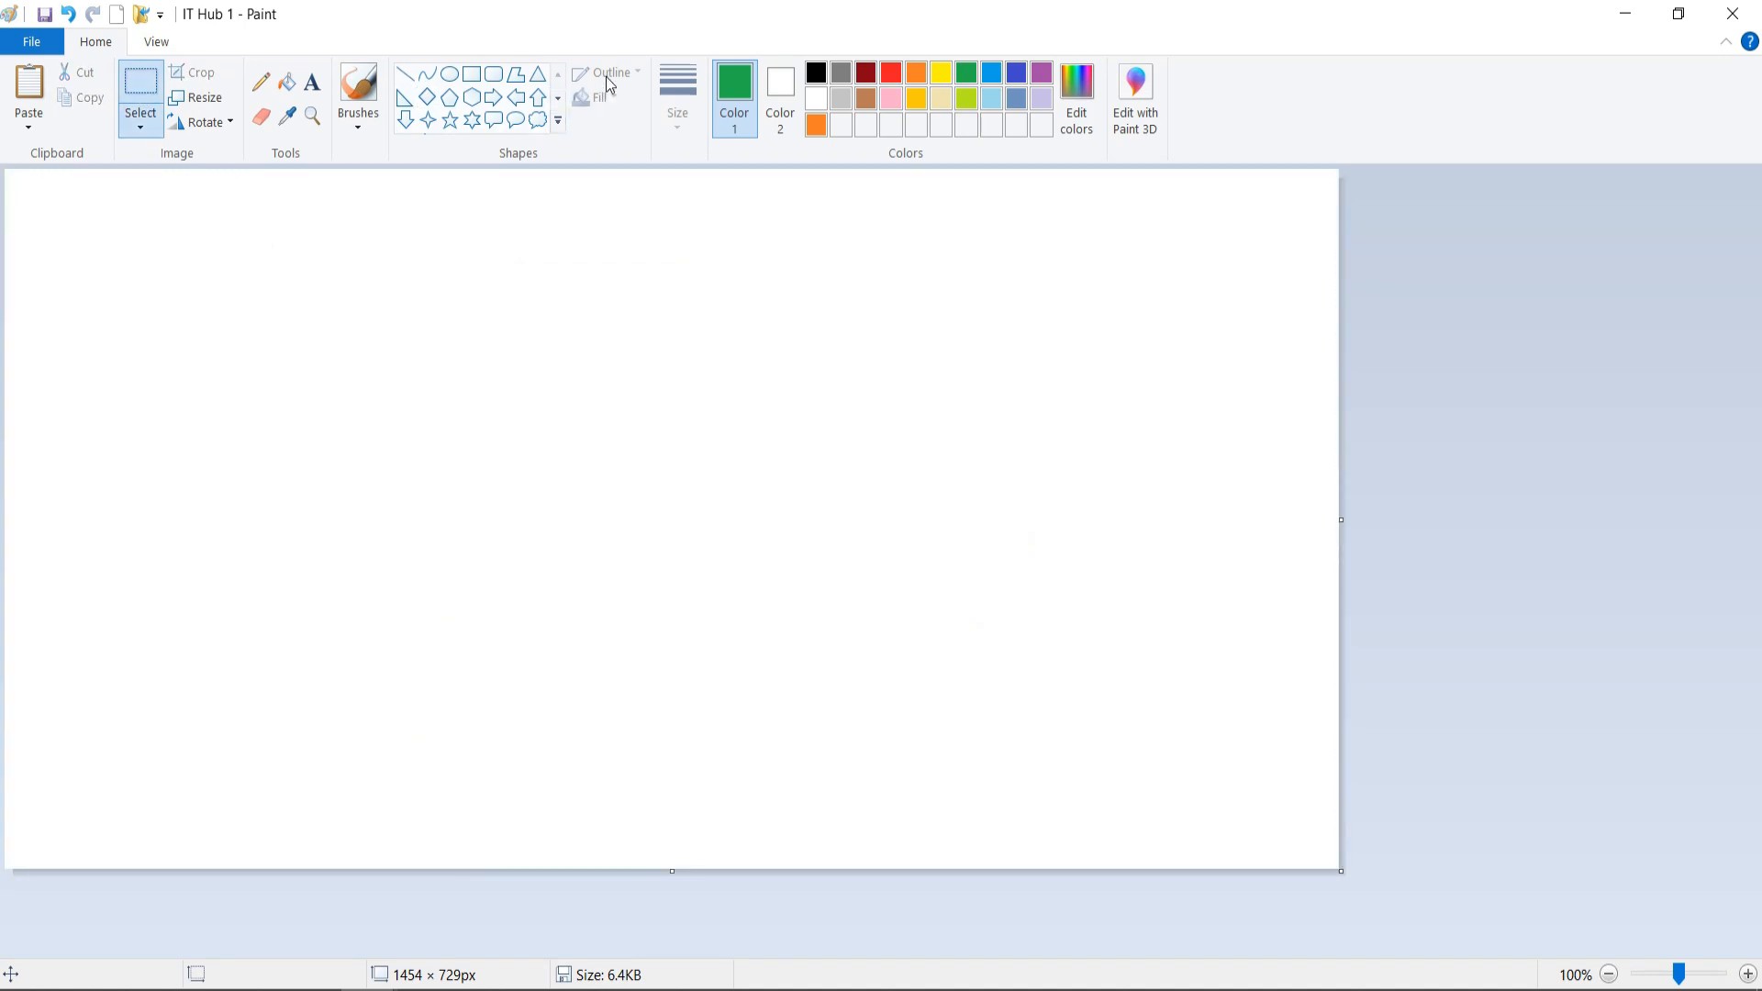
- Draw a rectangle about 299 × 230 px and give it a red Oil outline
click(470, 74)
mouse_move(386, 280)
mouse_down()
mouse_move(601, 475)
mouse_move(661, 503)
mouse_up()
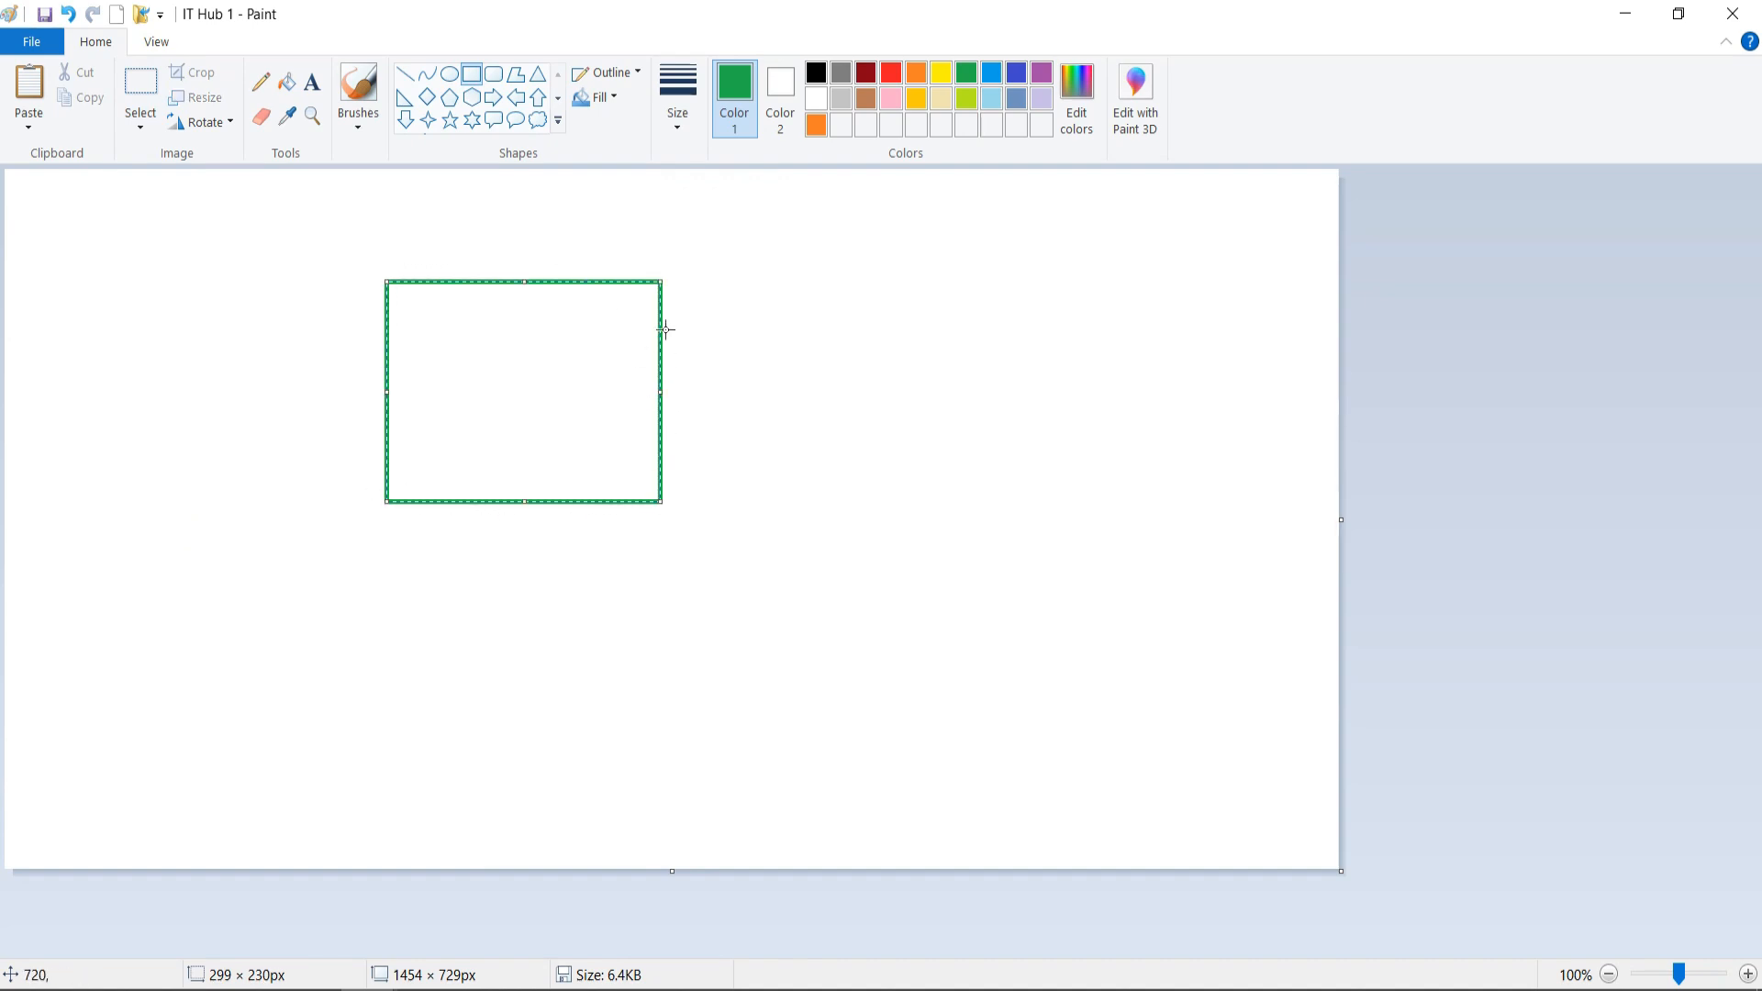
click(637, 75)
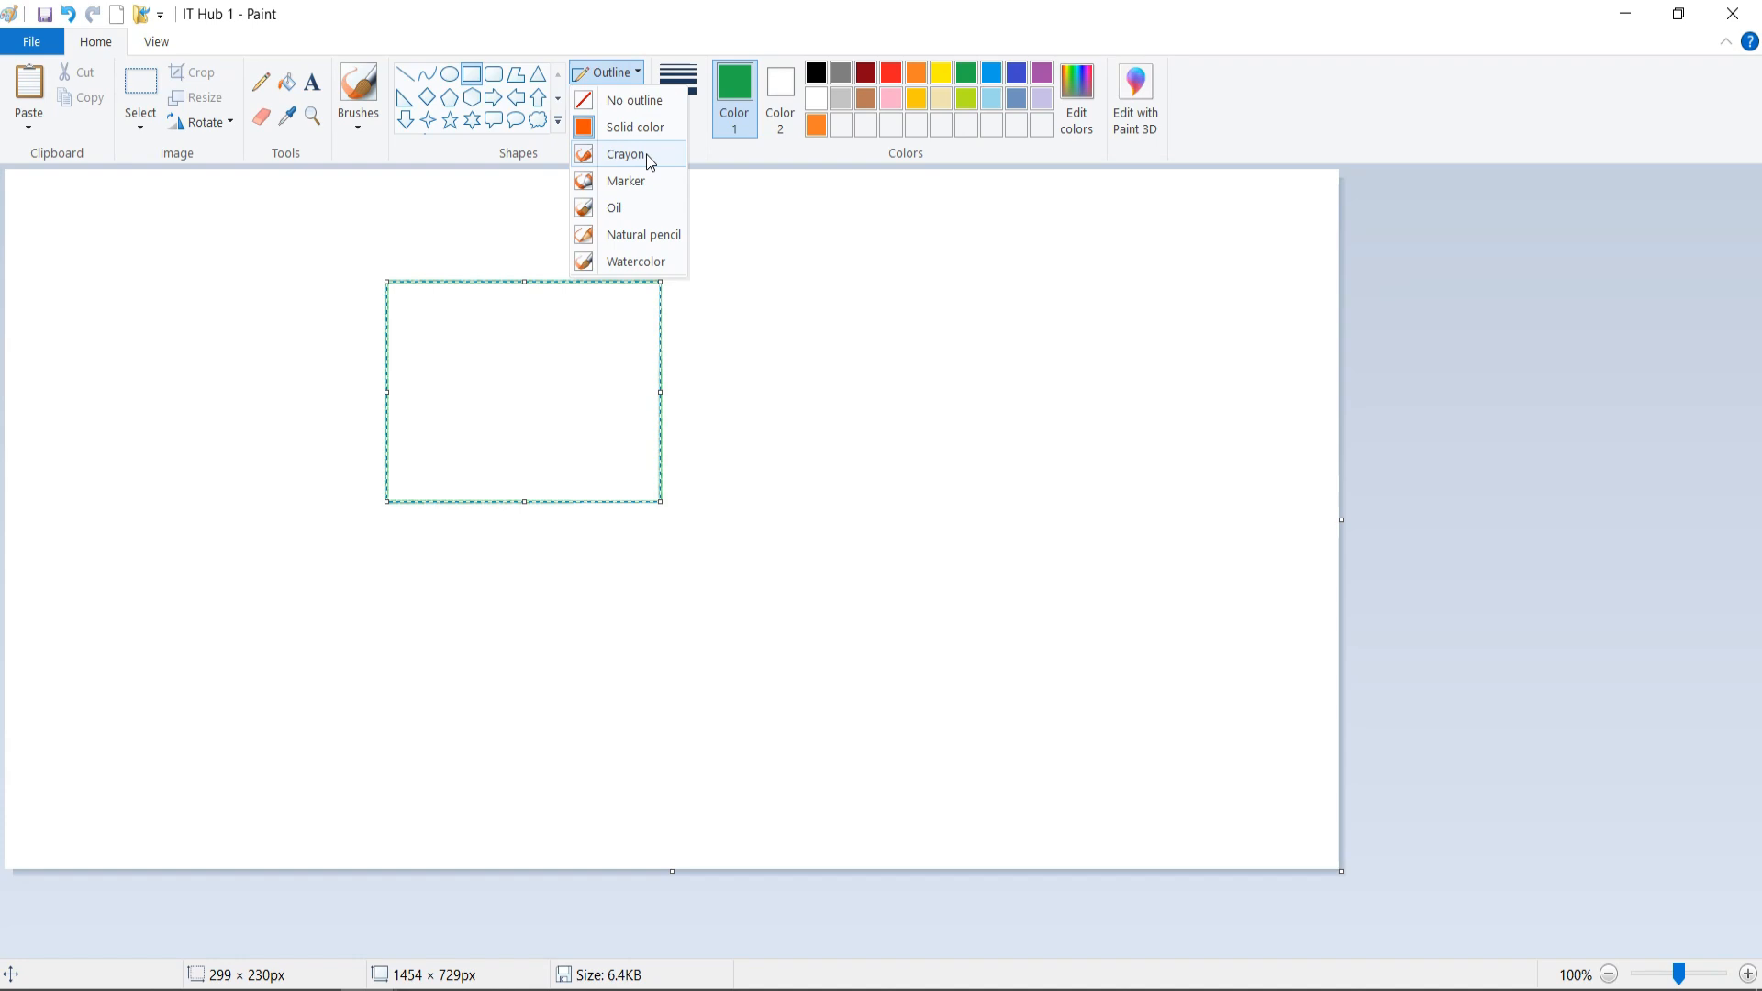
click(633, 210)
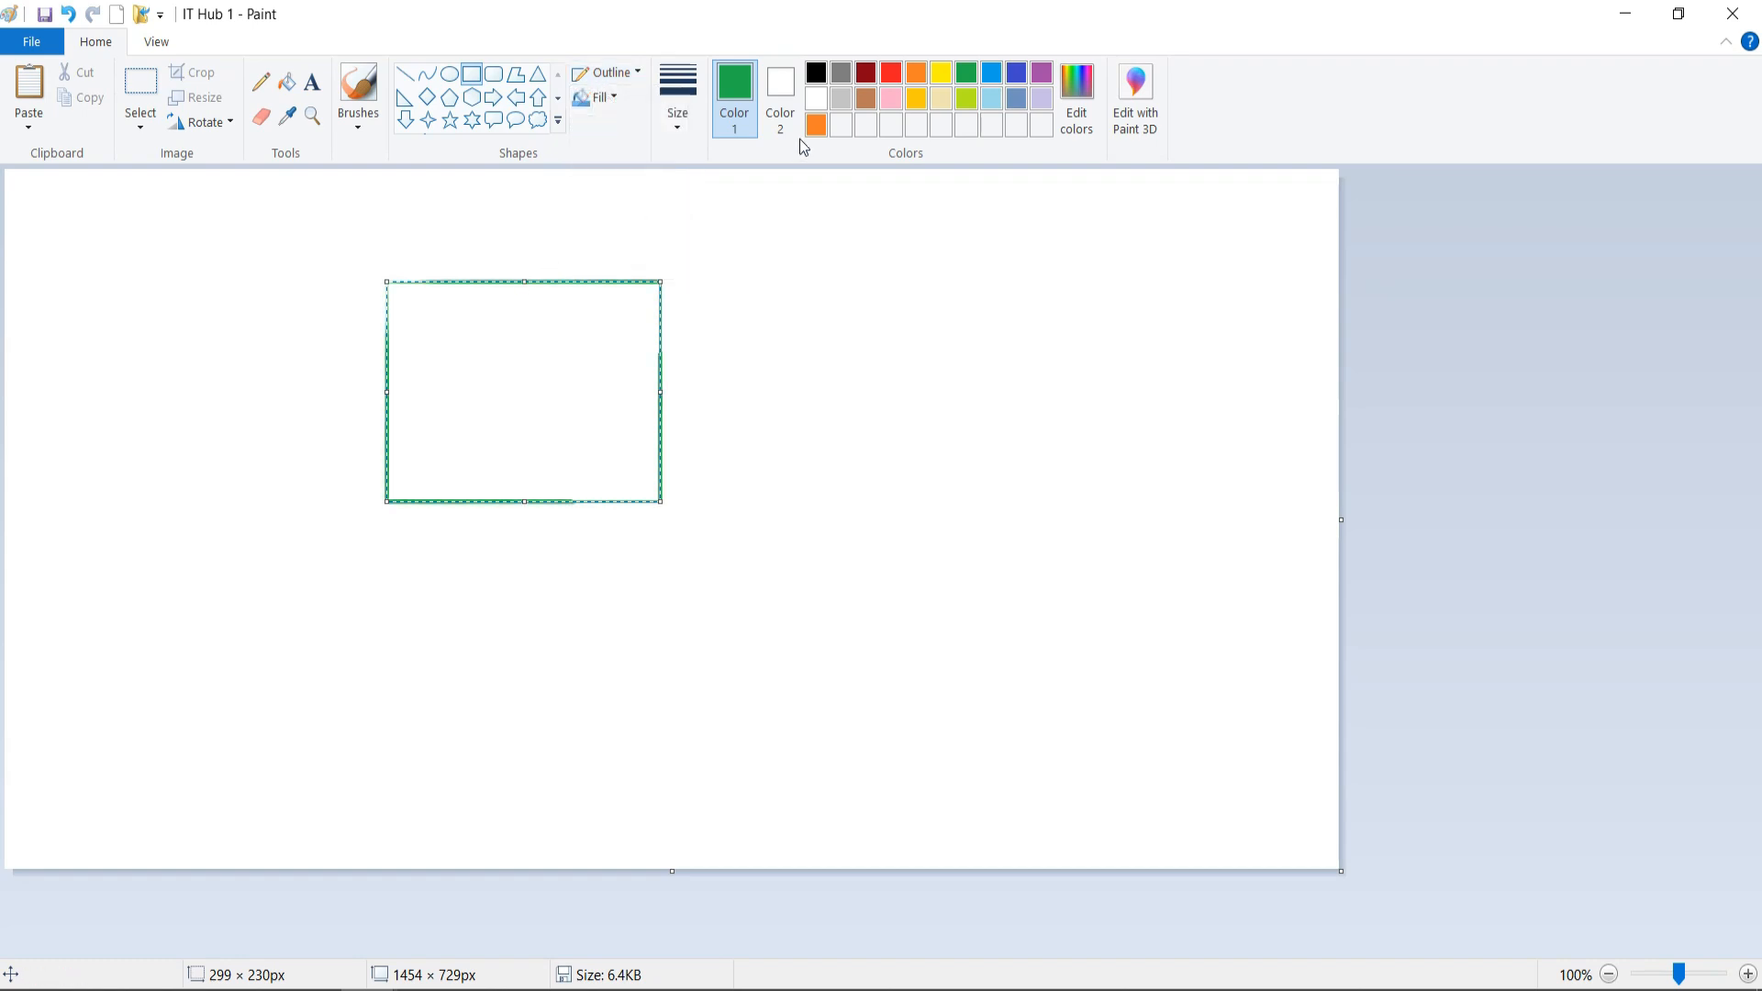
click(891, 72)
click(765, 302)
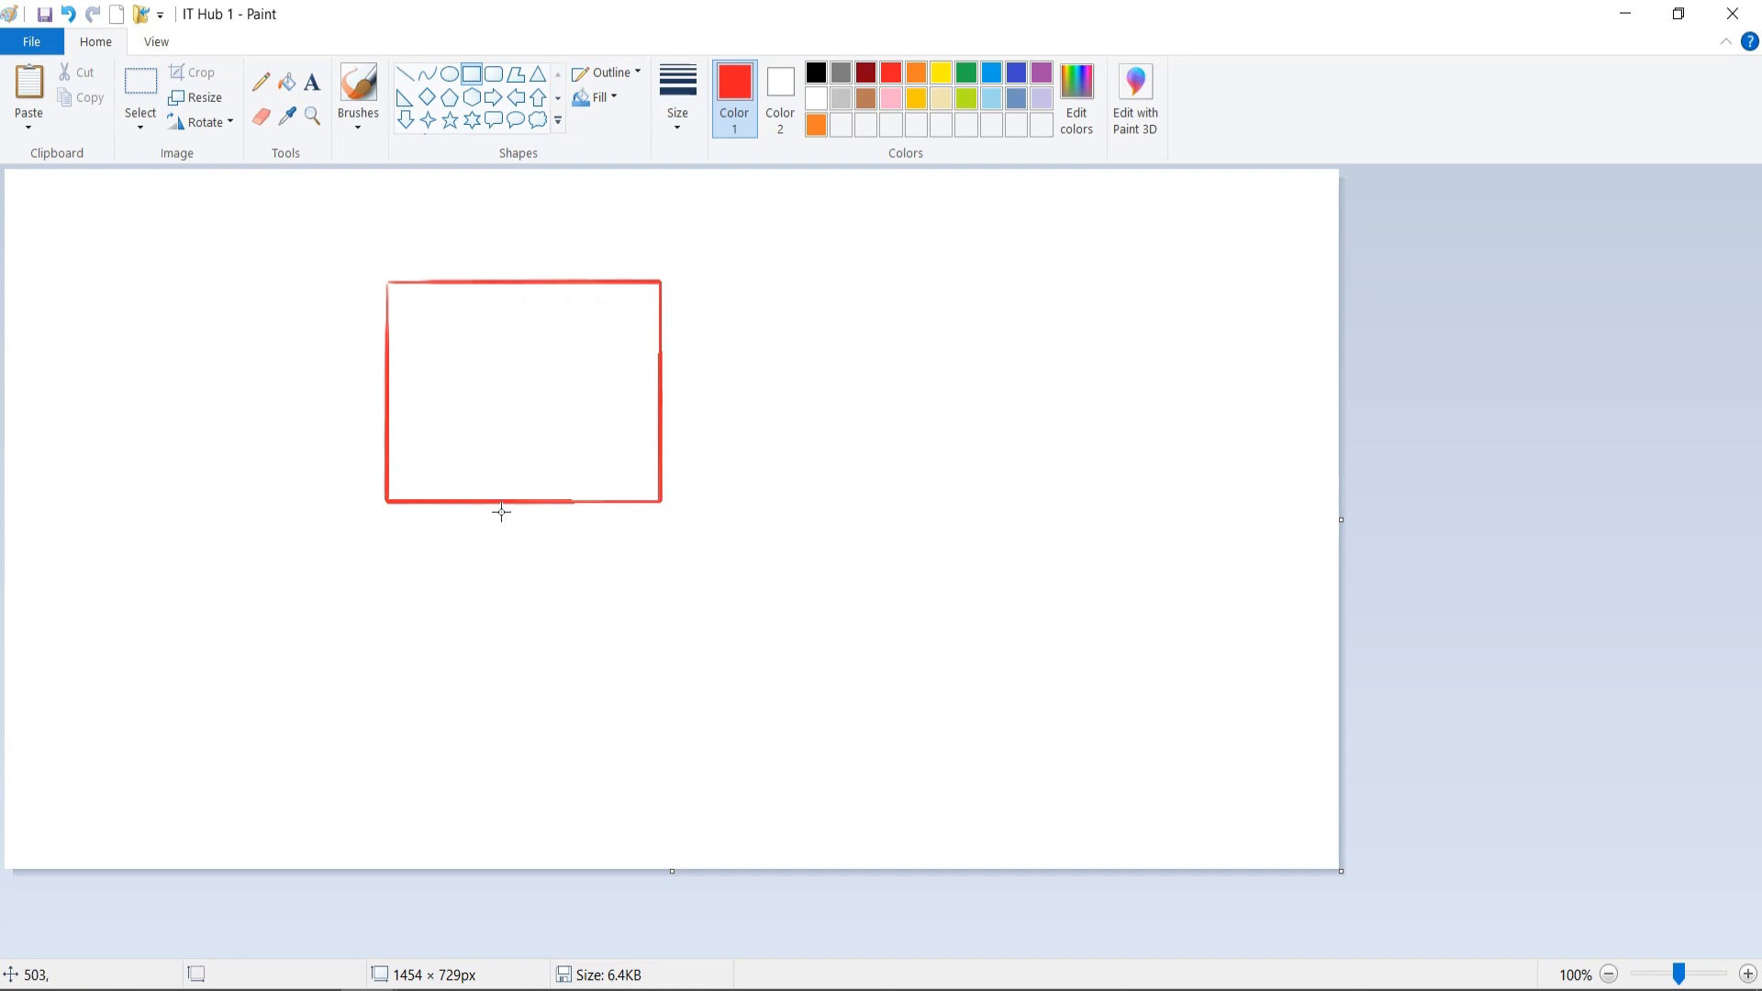
- Draw a second red Oil-outlined rectangle about 225 × 211 px beside the first, without a fill
click(635, 73)
click(635, 74)
click(615, 98)
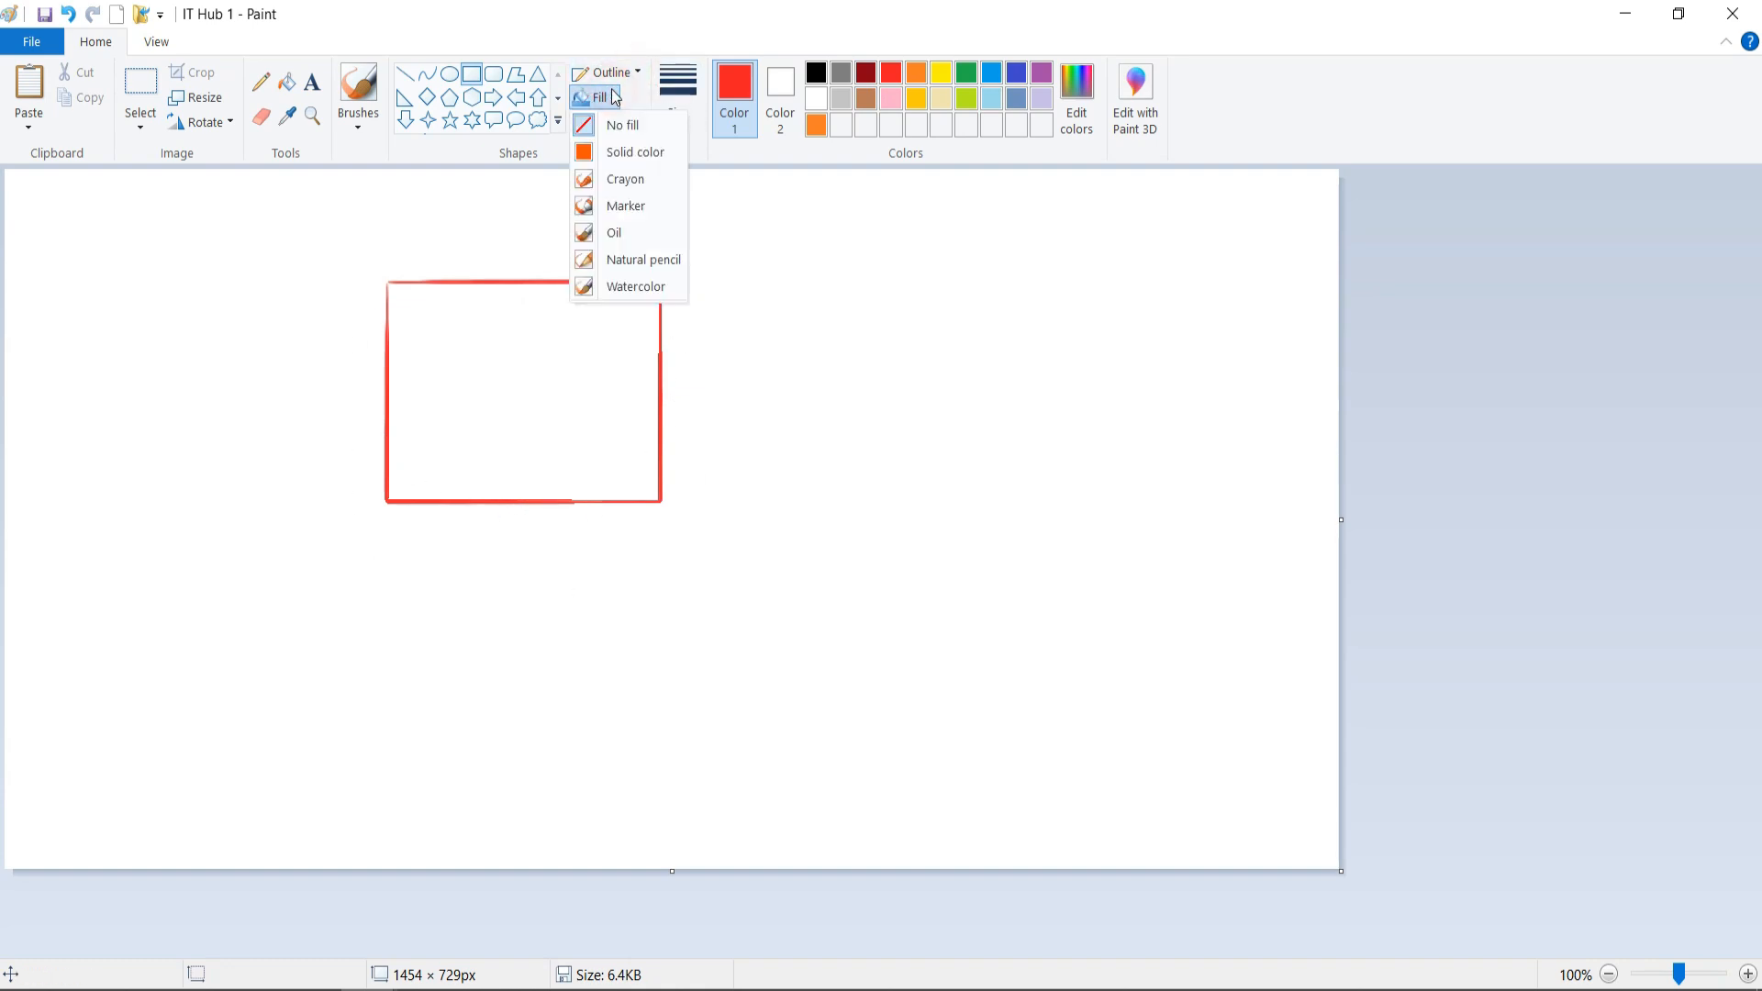
click(751, 279)
drag(751, 279, 959, 481)
click(614, 97)
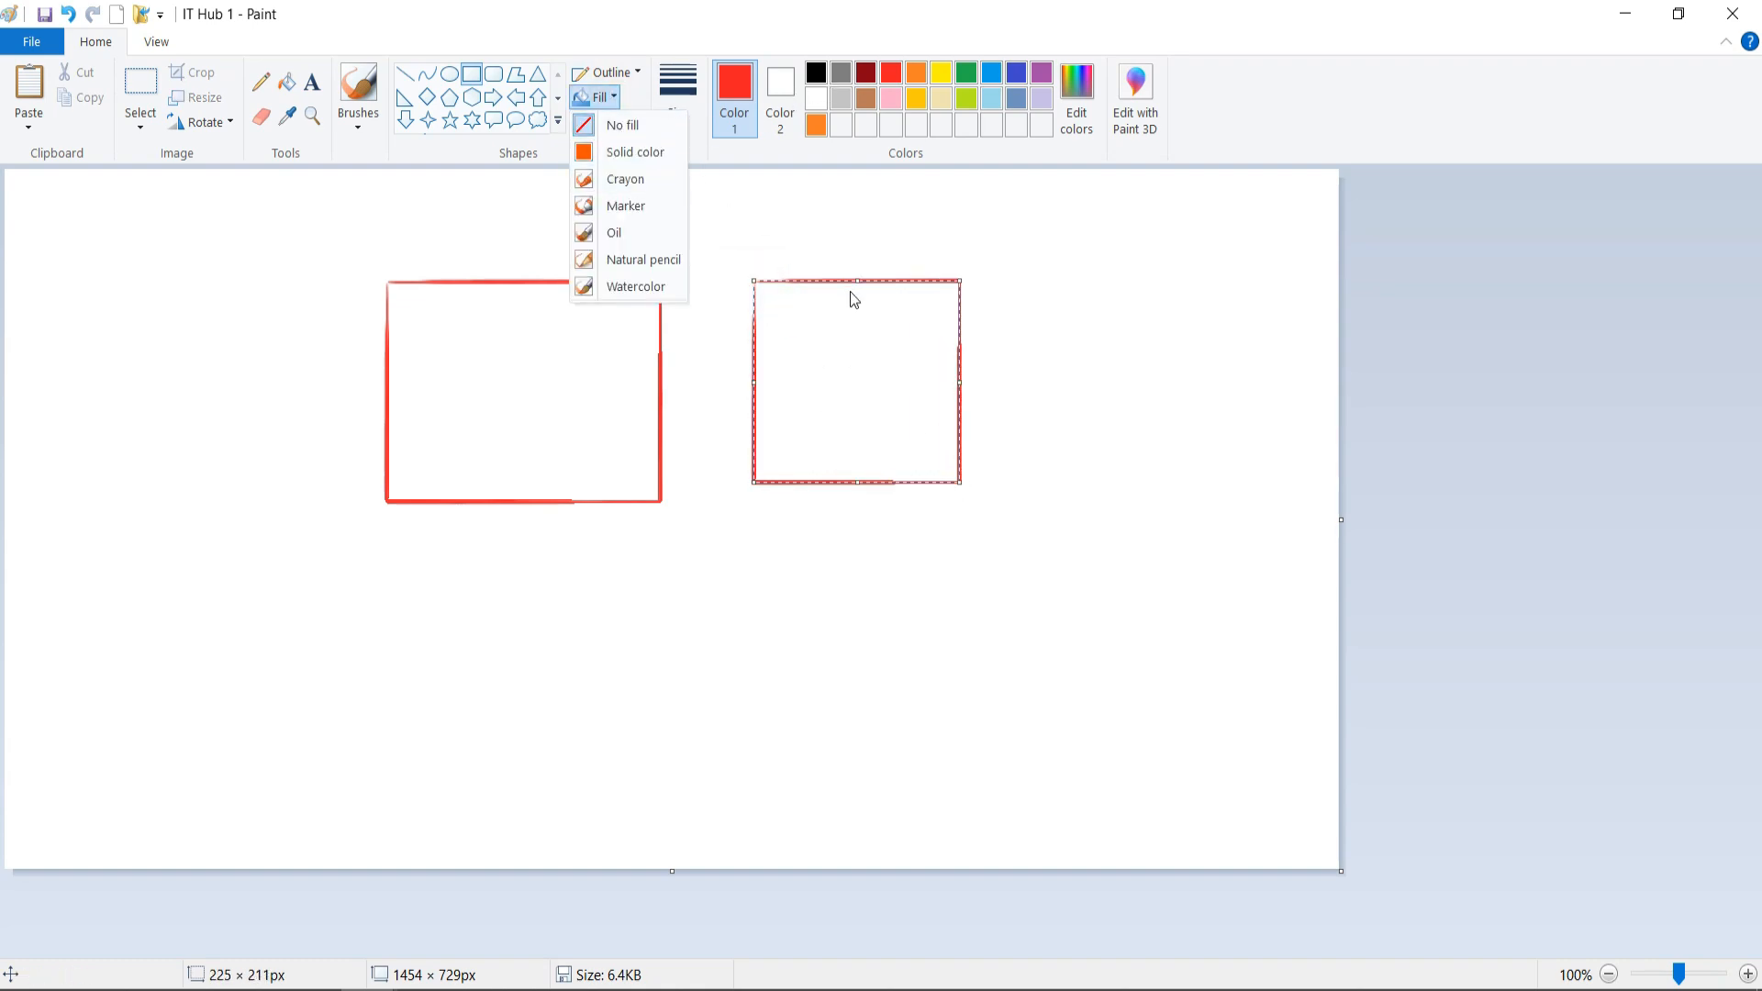
click(766, 220)
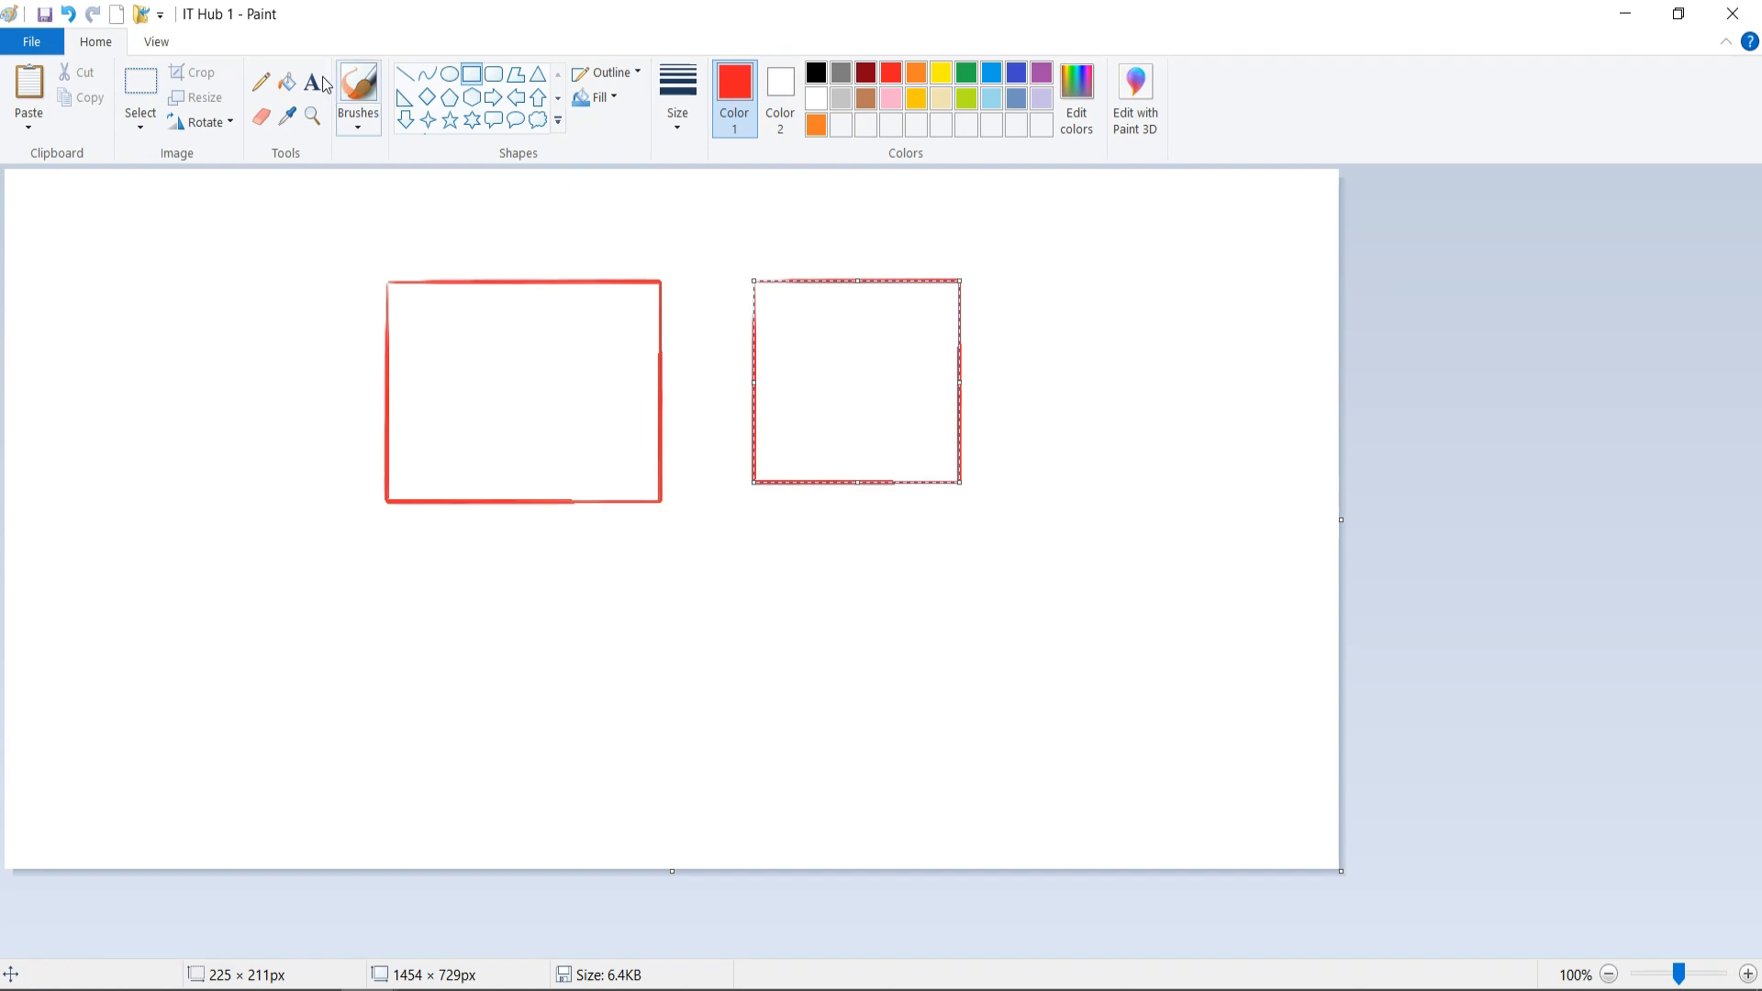
- Fill the smaller red-outlined rectangle with yellow
click(286, 82)
click(941, 73)
click(838, 363)
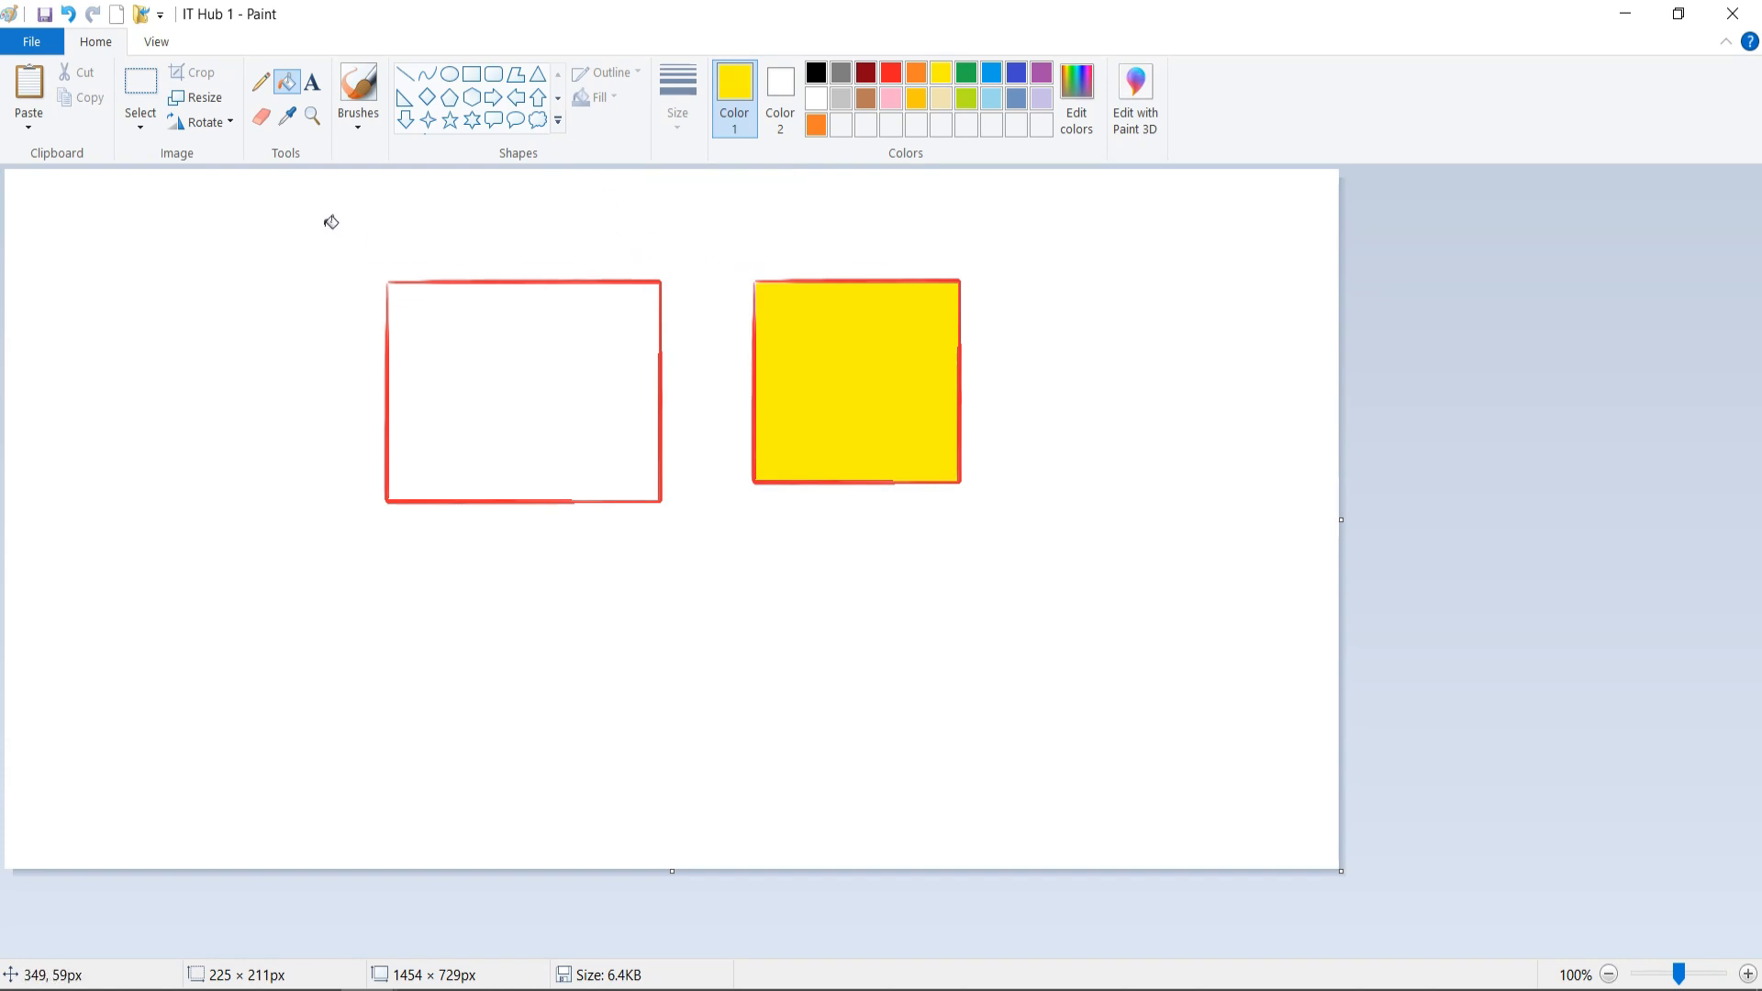
- Select and delete both the yellow-filled rectangle and the empty red rectangle from the canvas
click(141, 82)
drag(702, 236, 987, 606)
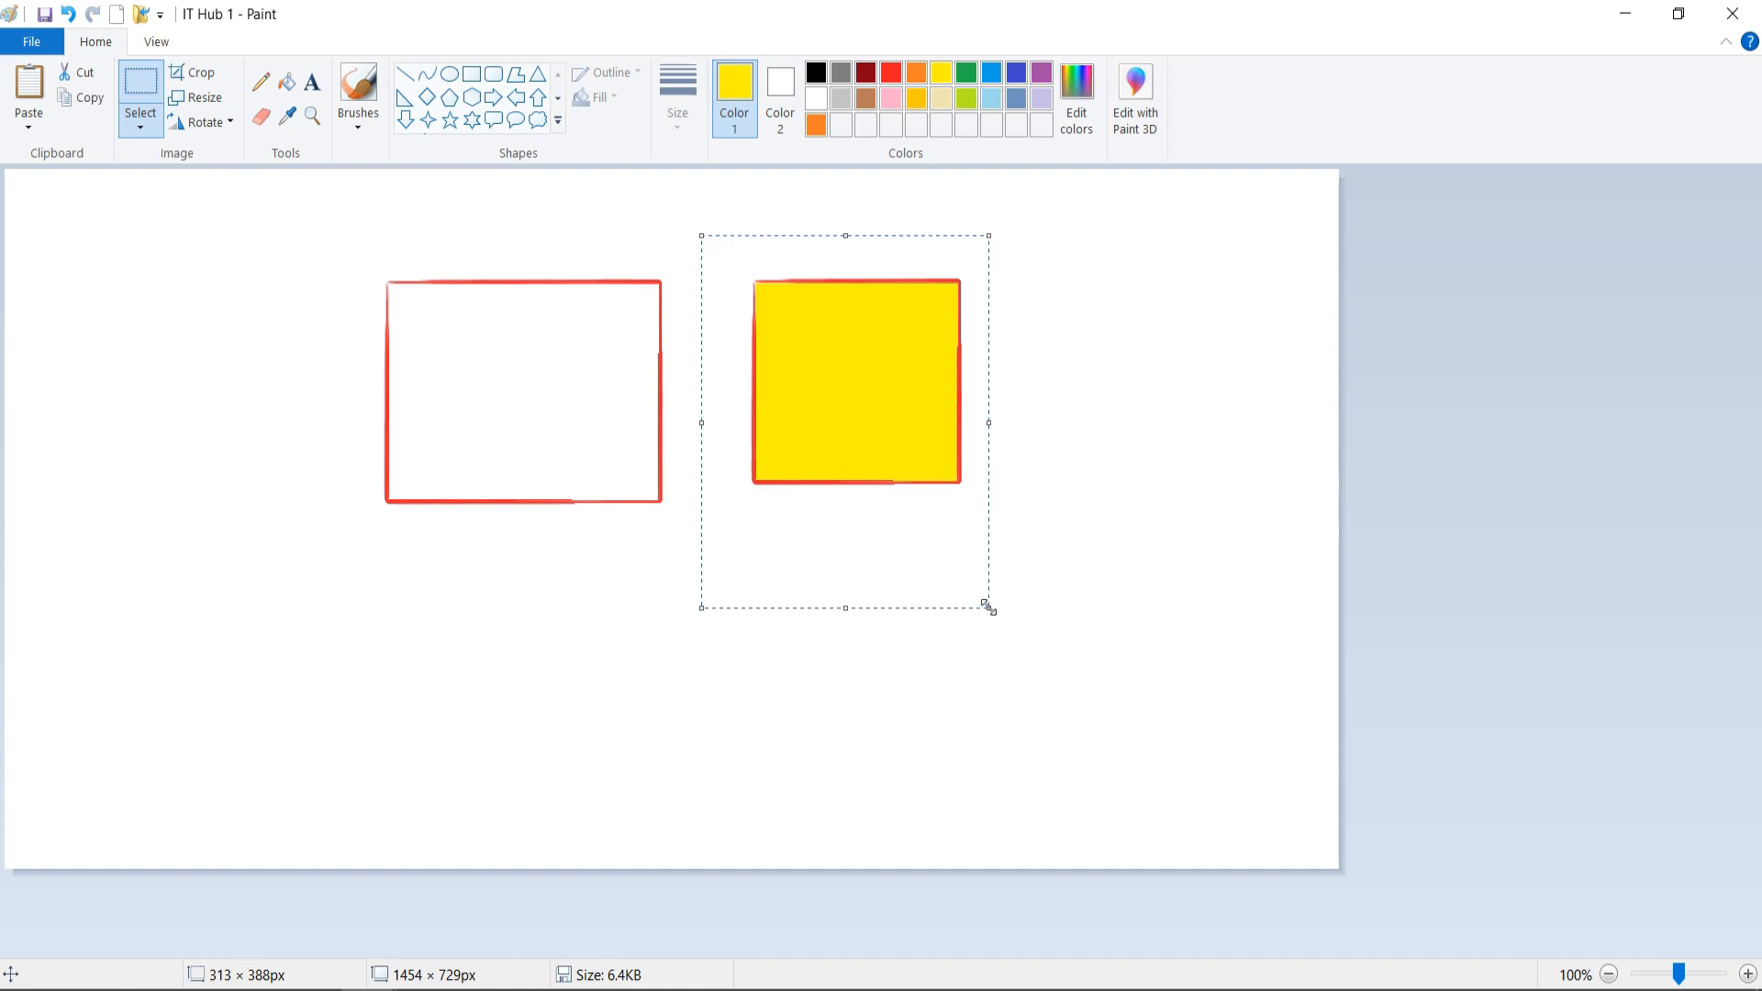
key(Delete)
drag(321, 254, 732, 618)
key(Delete)
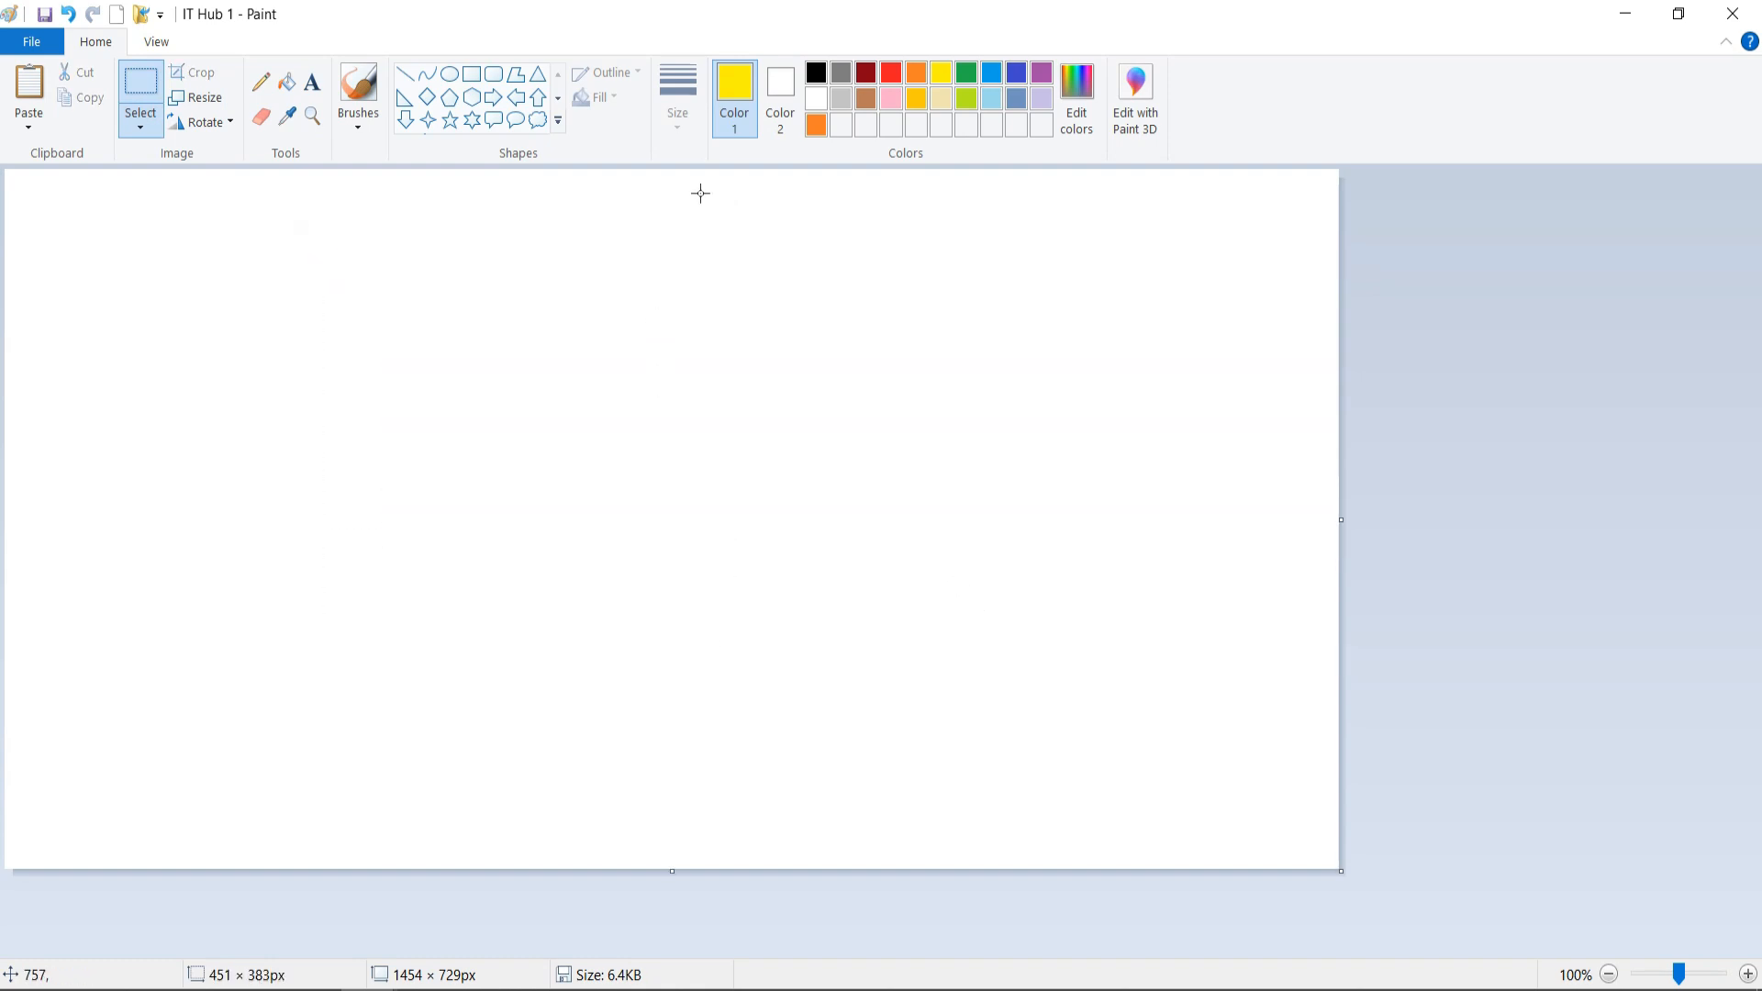
- Draw a yellow-outlined ellipse near the middle of the canvas and fill it with dark red
click(449, 73)
drag(553, 308, 822, 561)
click(427, 284)
click(286, 82)
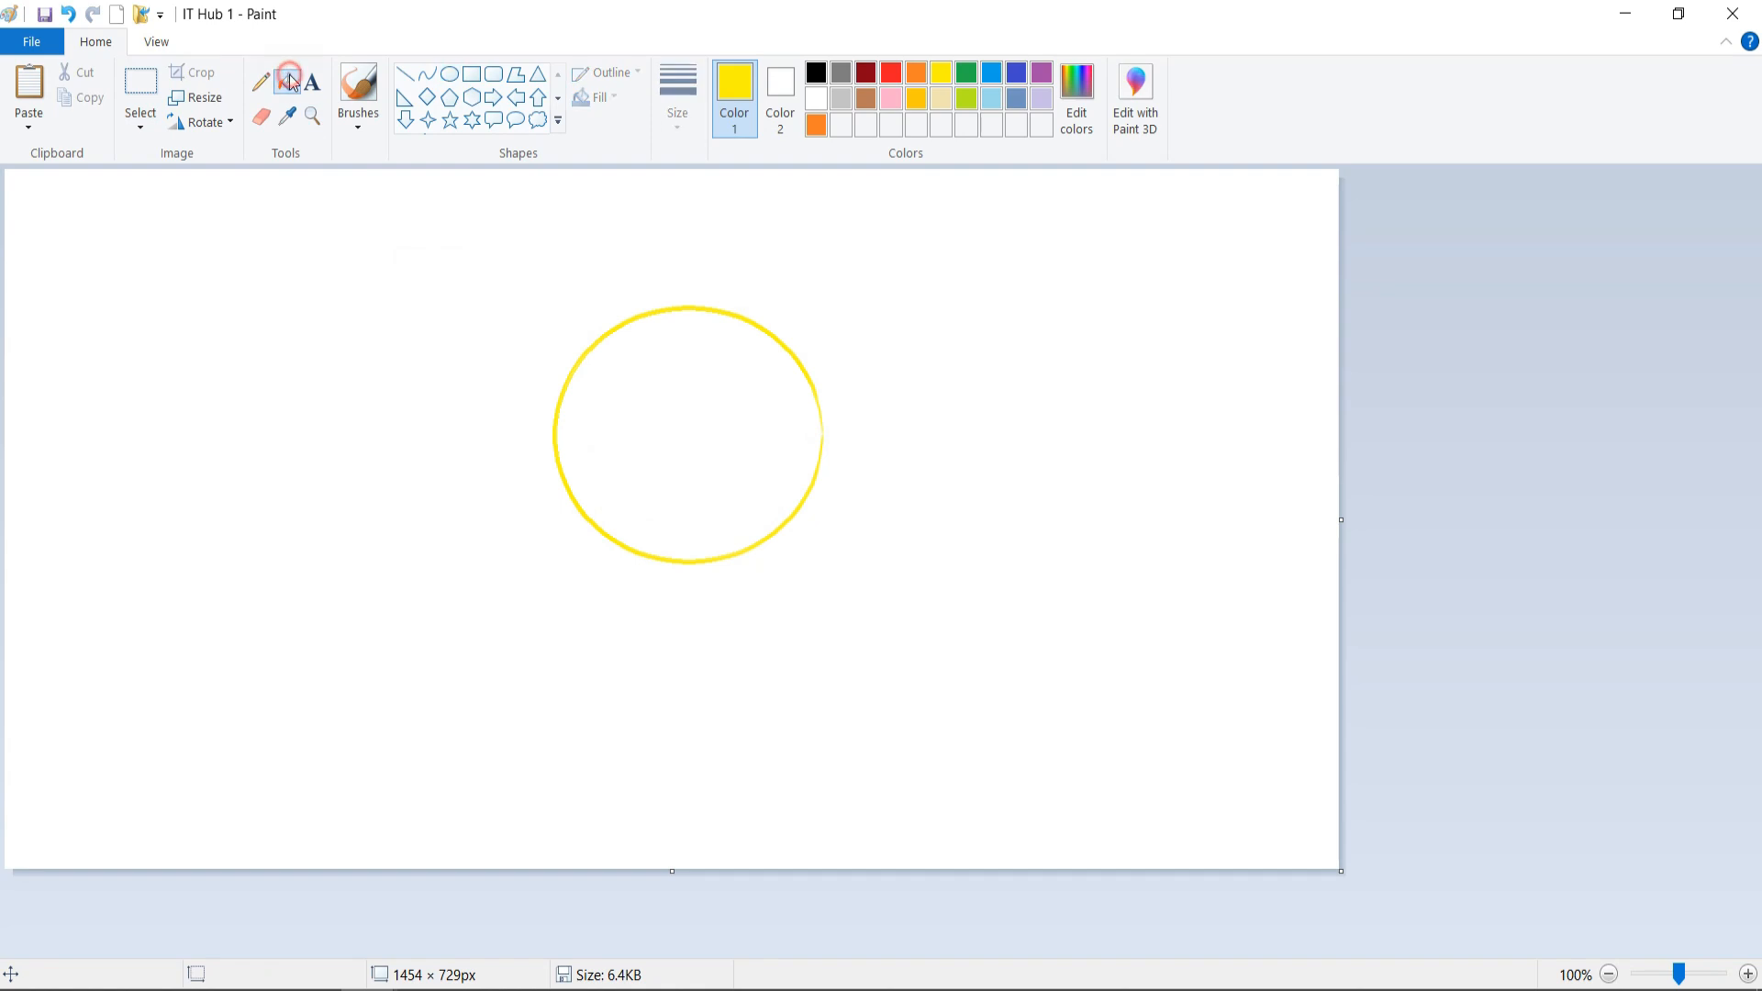
click(865, 72)
click(763, 382)
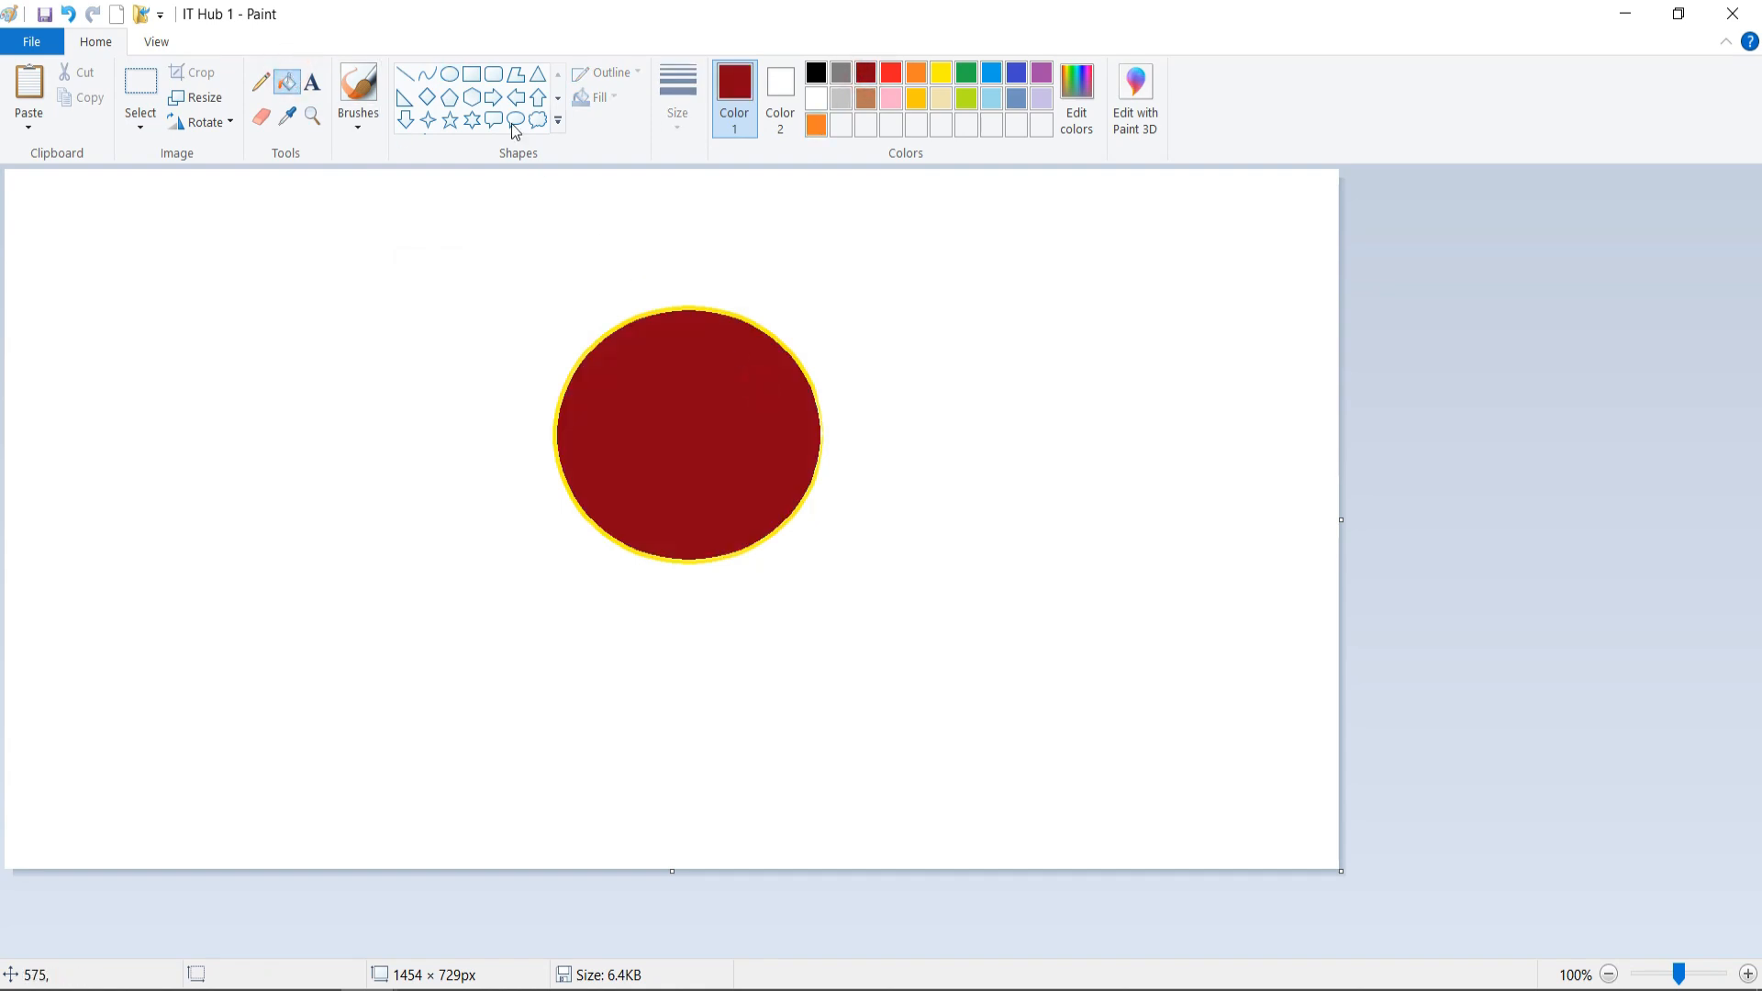
- Draw a black-outlined rectangle, resize it to about 246 × 225 px, and move it over the dark red circle
click(472, 74)
drag(780, 289, 1007, 541)
drag(913, 293, 769, 320)
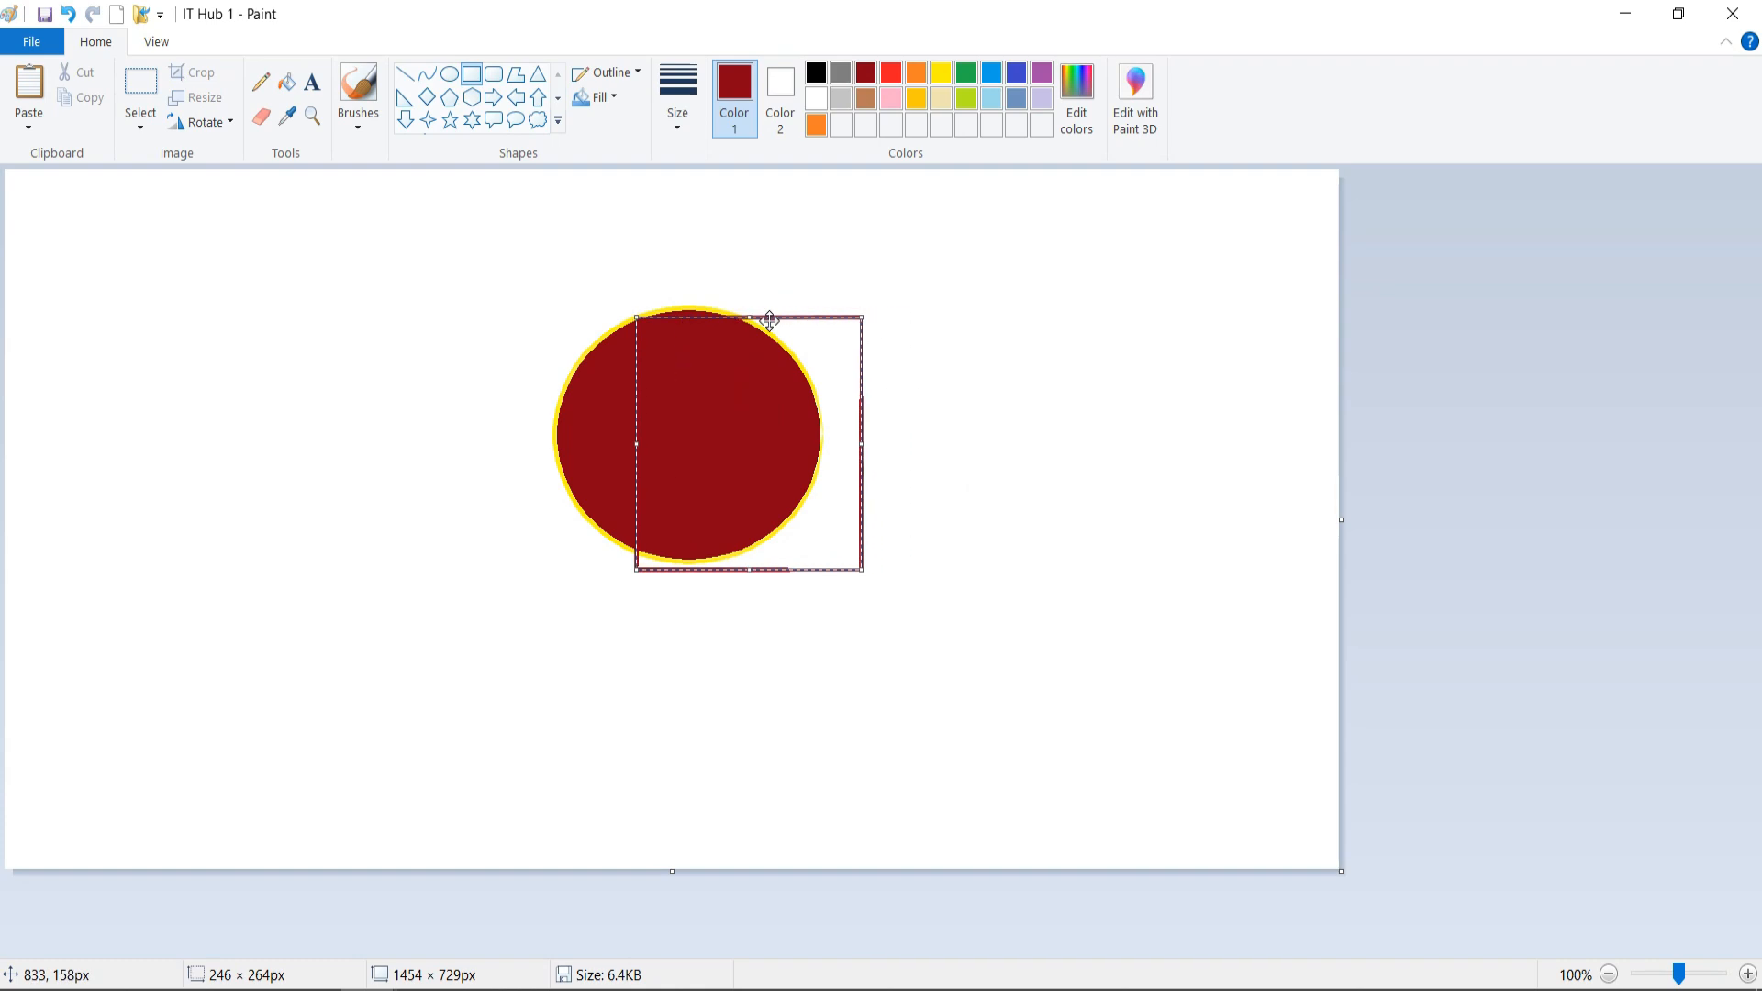
click(815, 73)
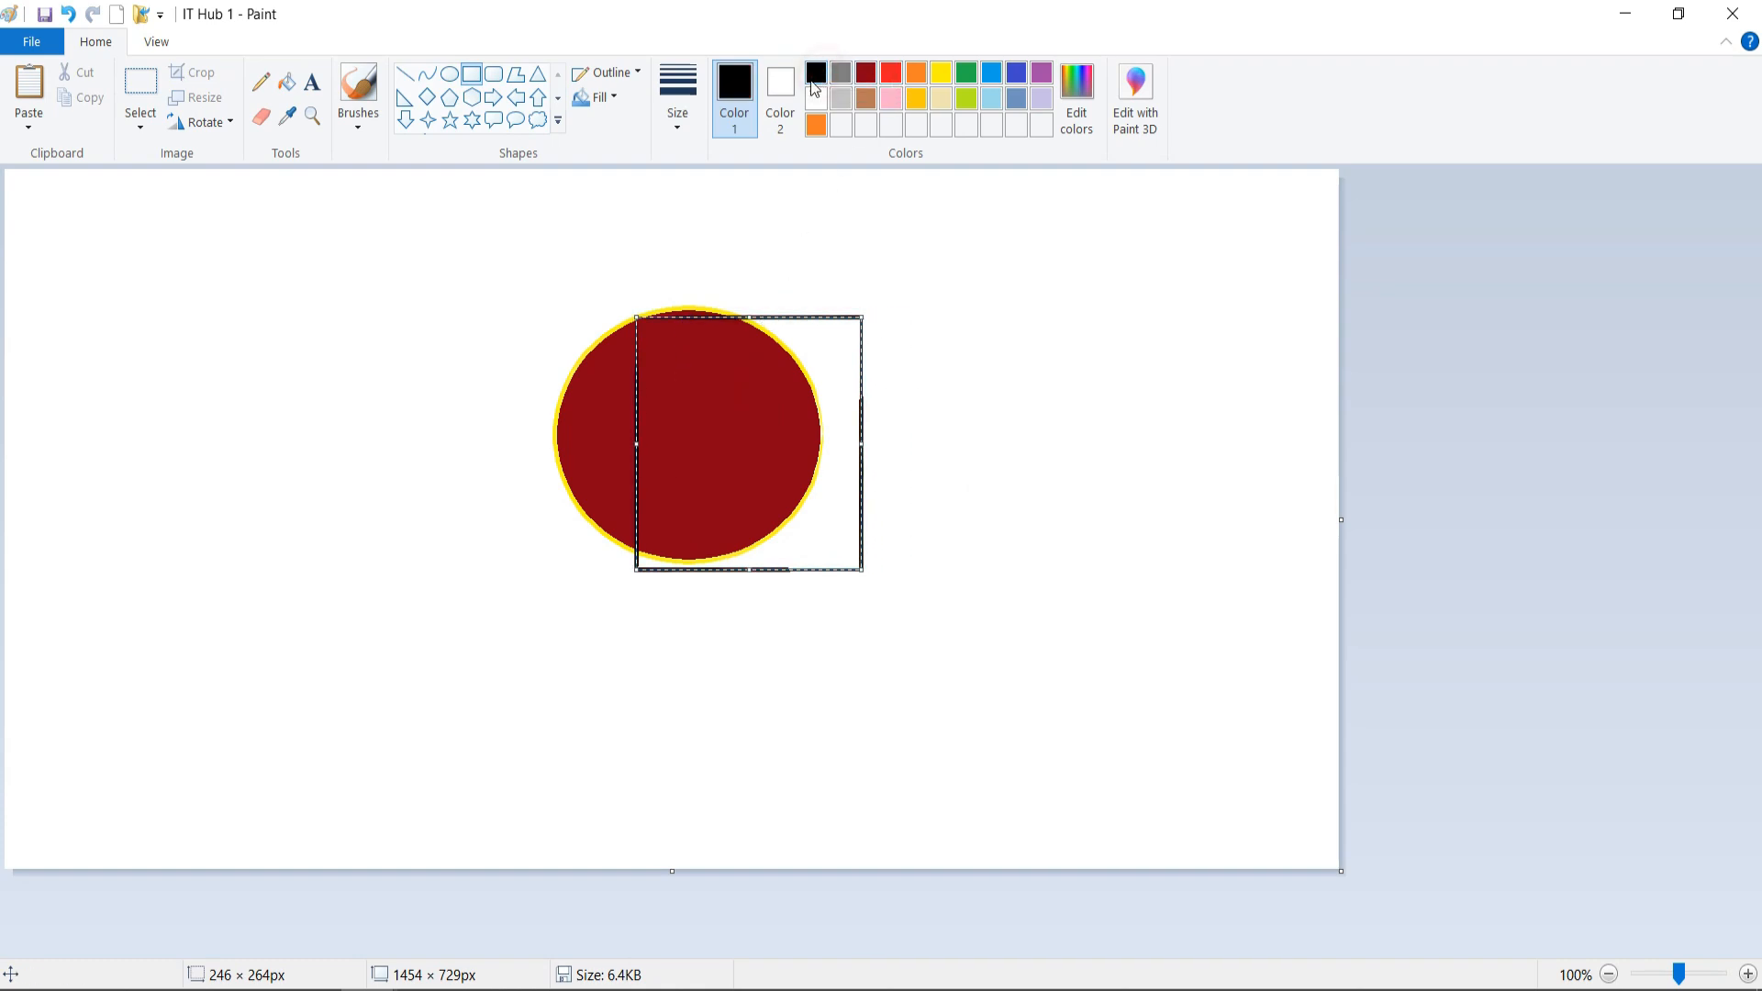
drag(757, 571, 751, 532)
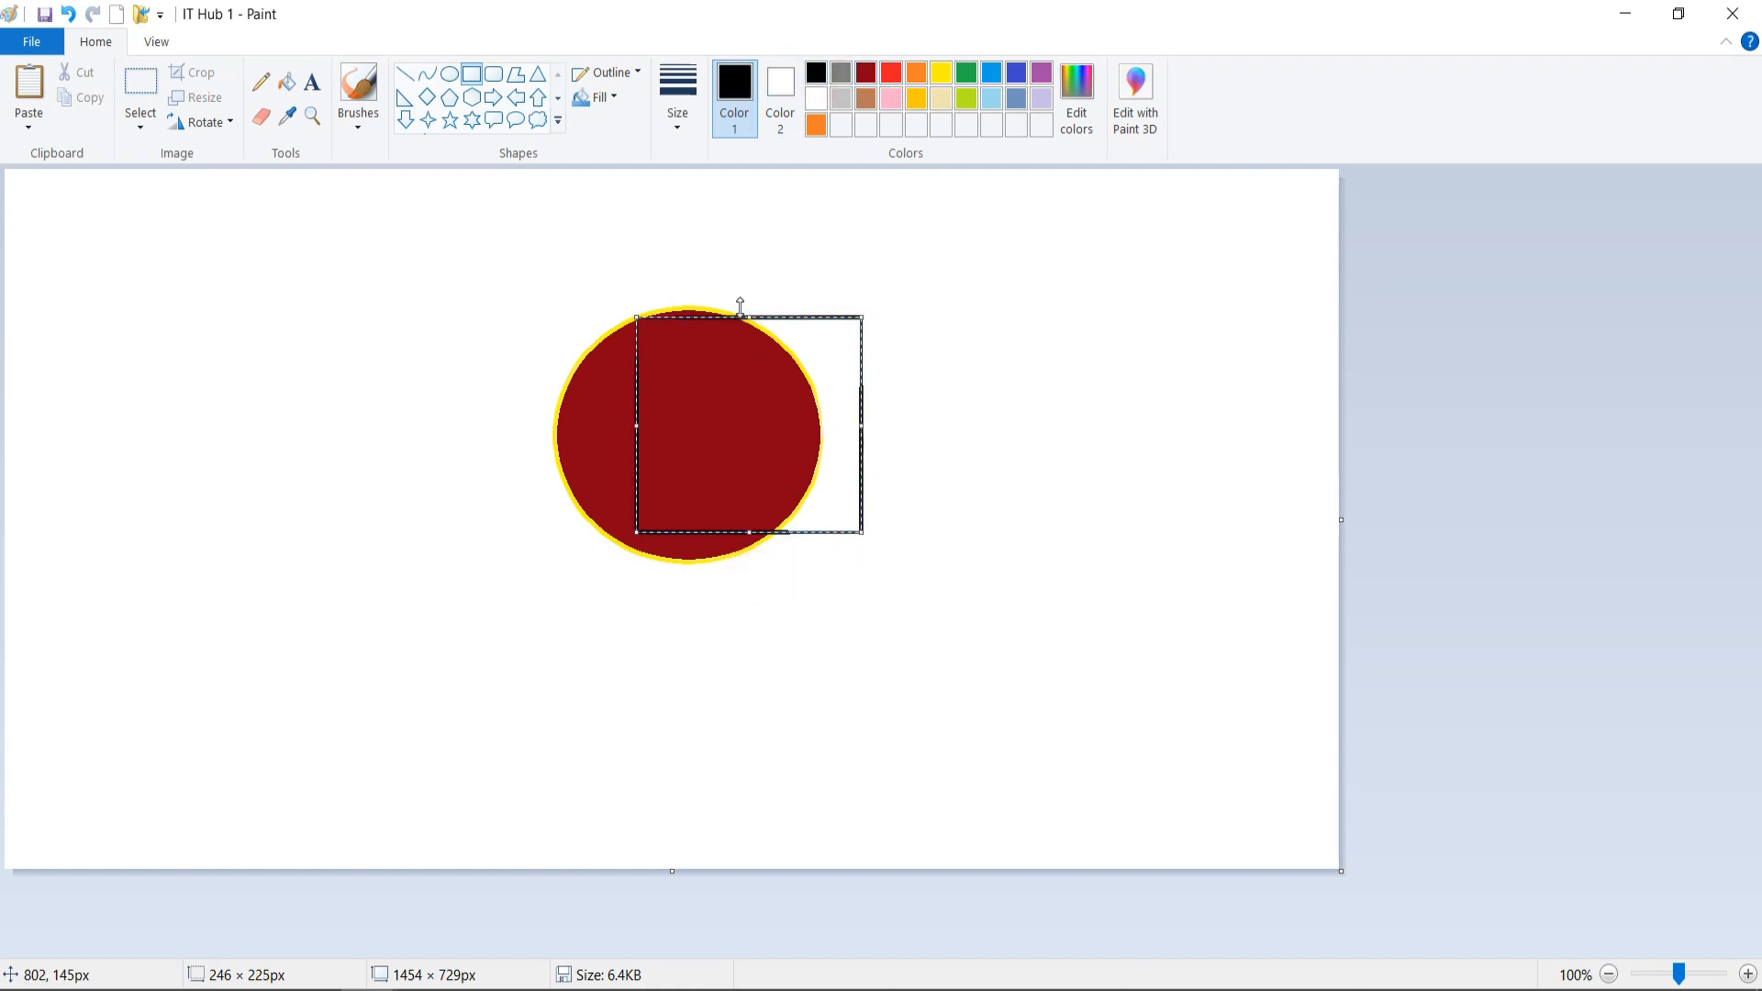
drag(724, 317, 676, 332)
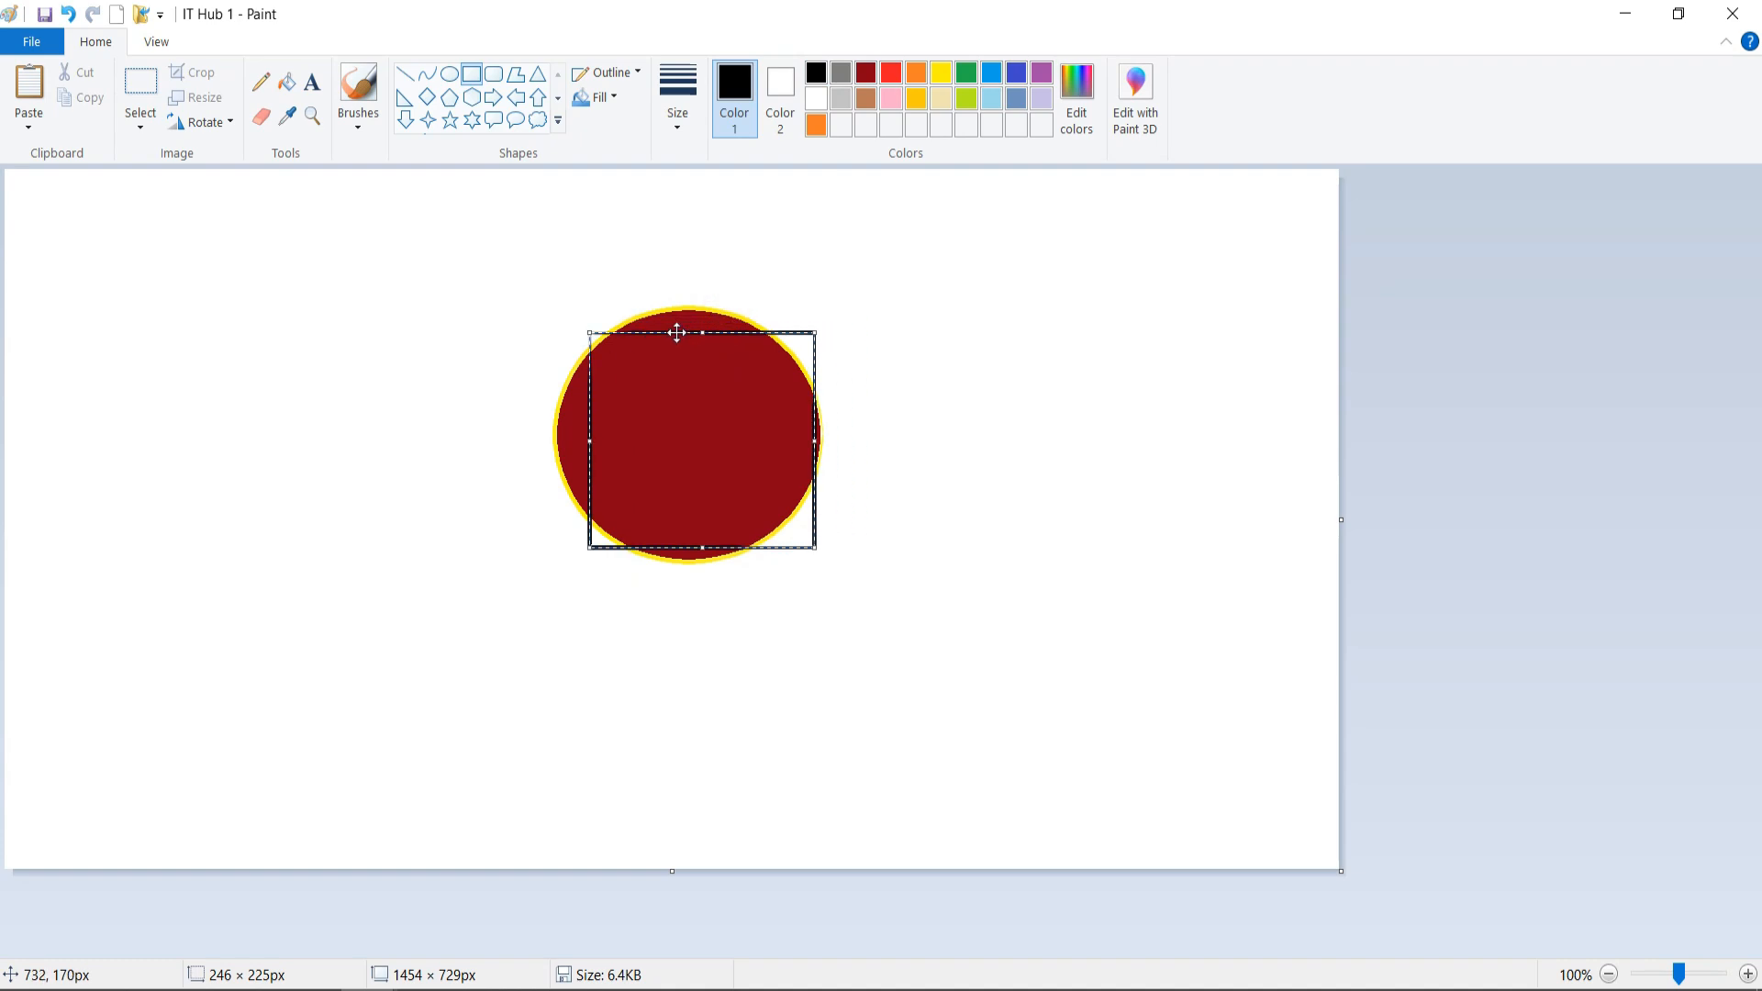
- Give the black-outlined rectangle a Watercolor fill and shift it slightly to the left over the circle
click(612, 102)
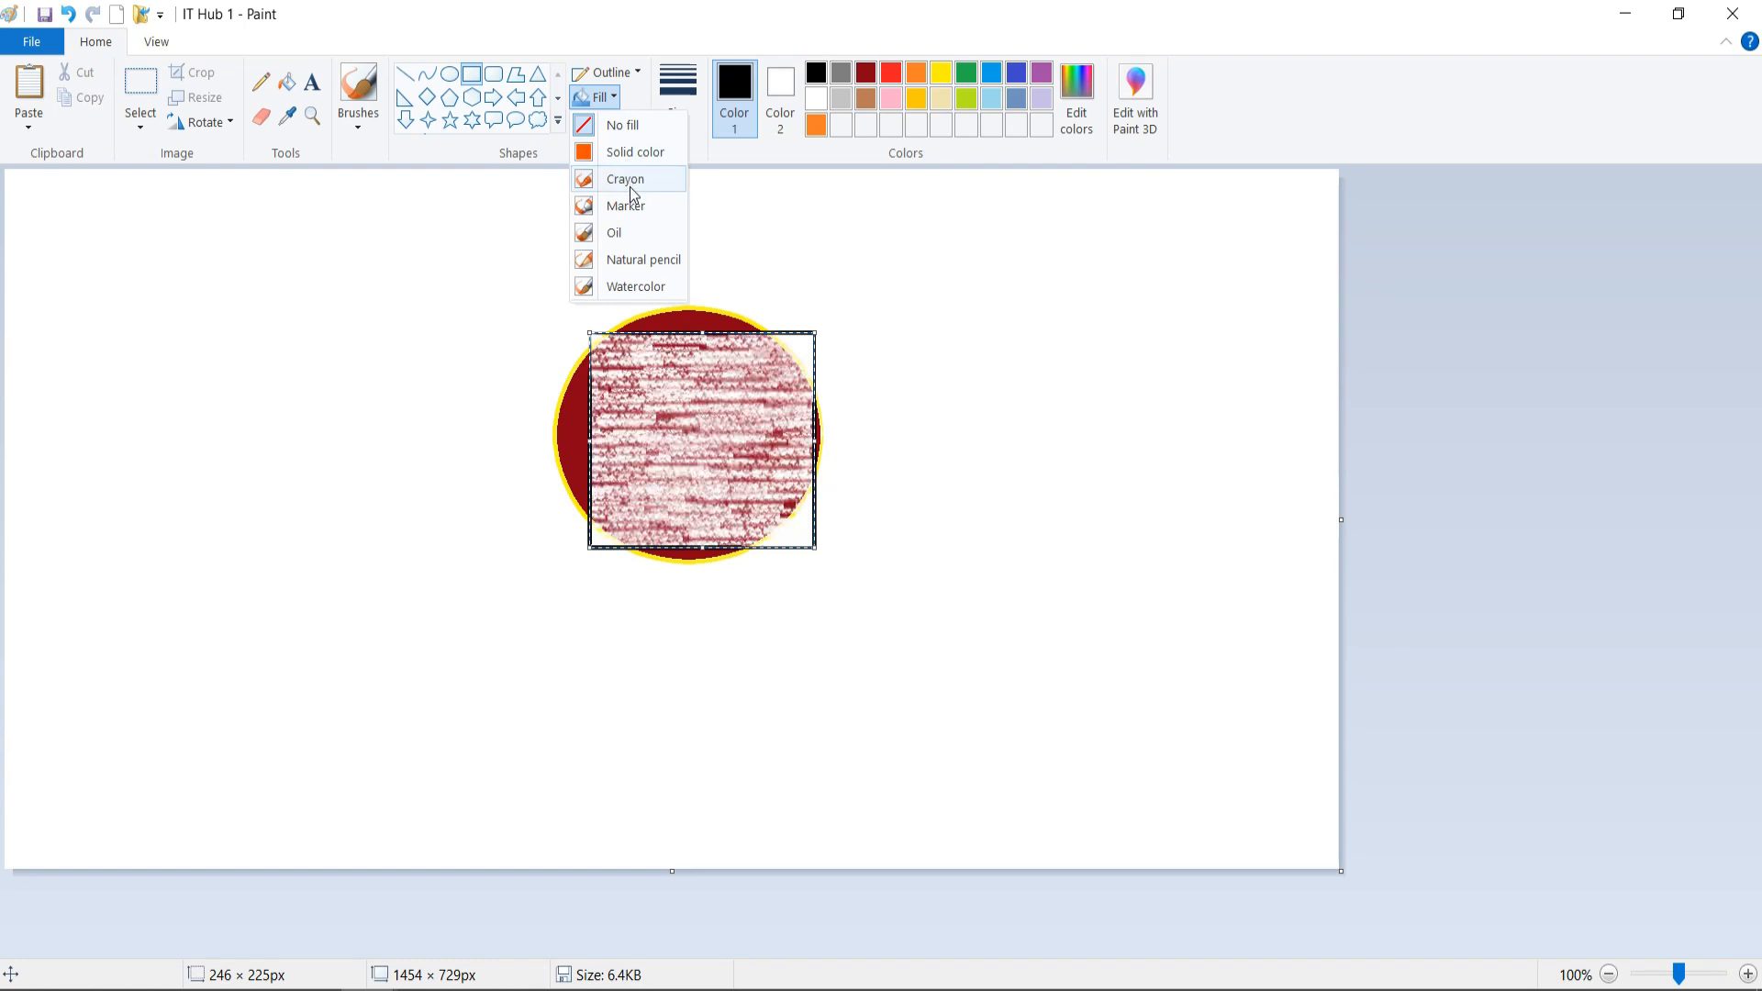
click(642, 287)
drag(732, 336, 714, 333)
click(697, 234)
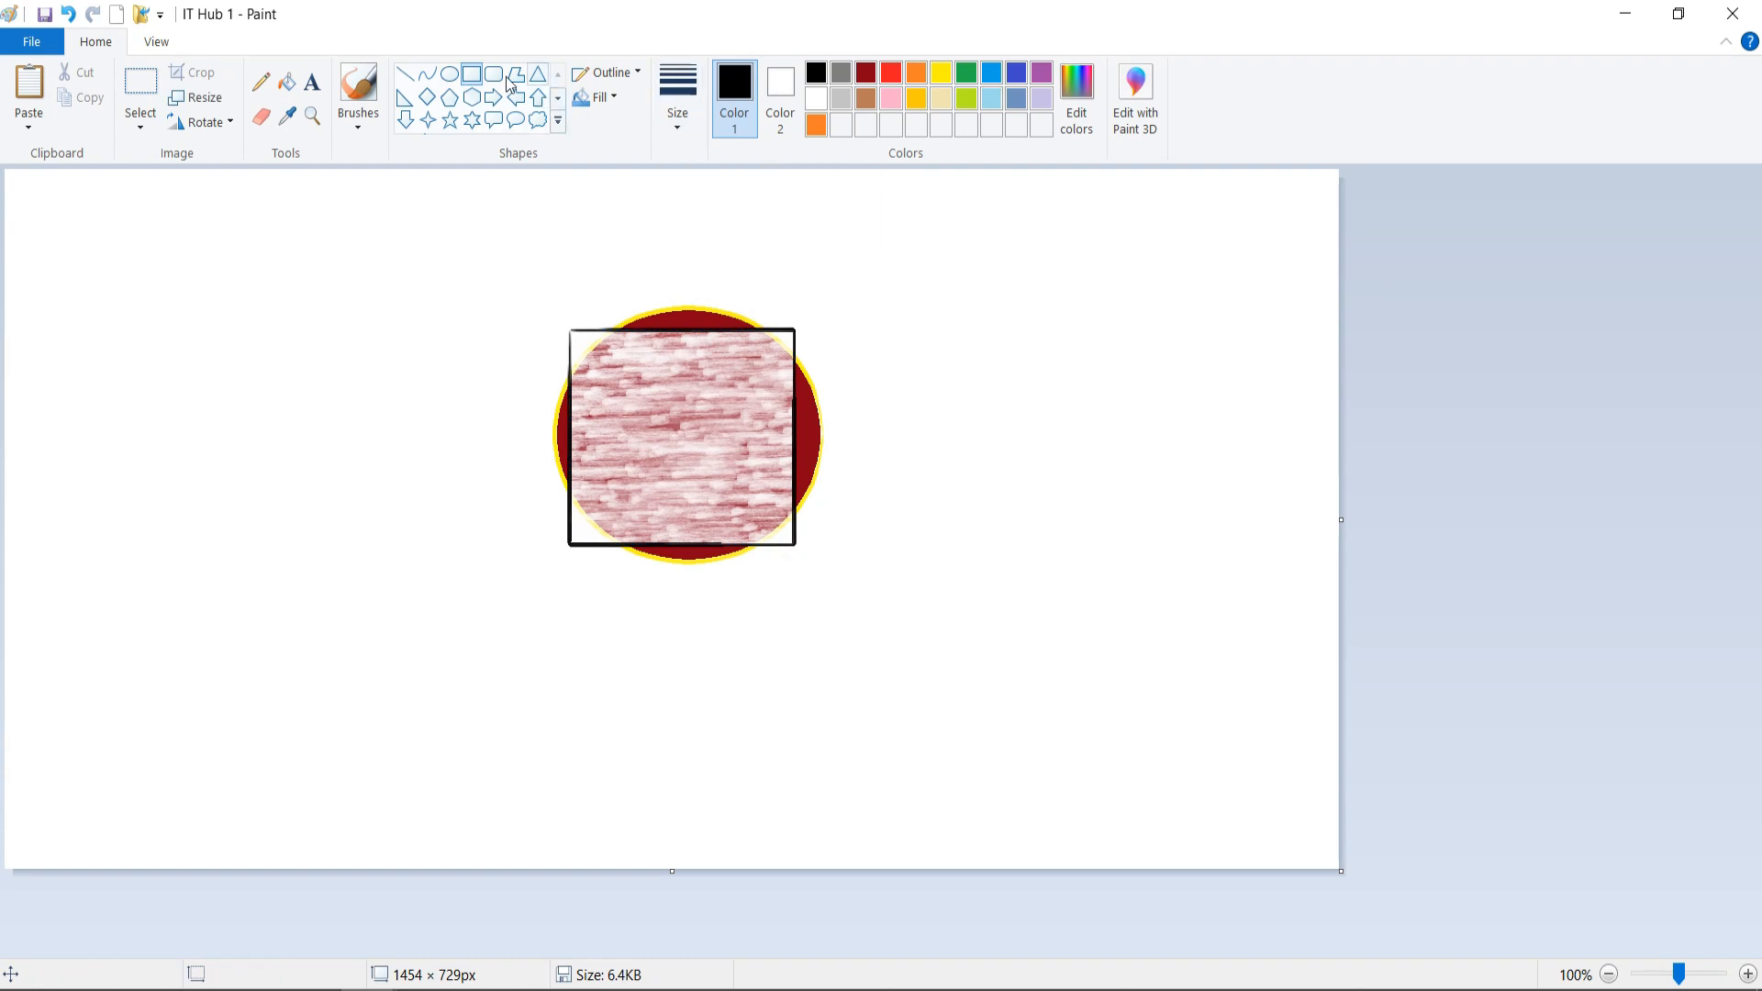
- Draw a black ellipse about 178 × 242 px left of the circle and a slanted line about 71 × 378 px right of it
click(448, 74)
drag(231, 322, 394, 543)
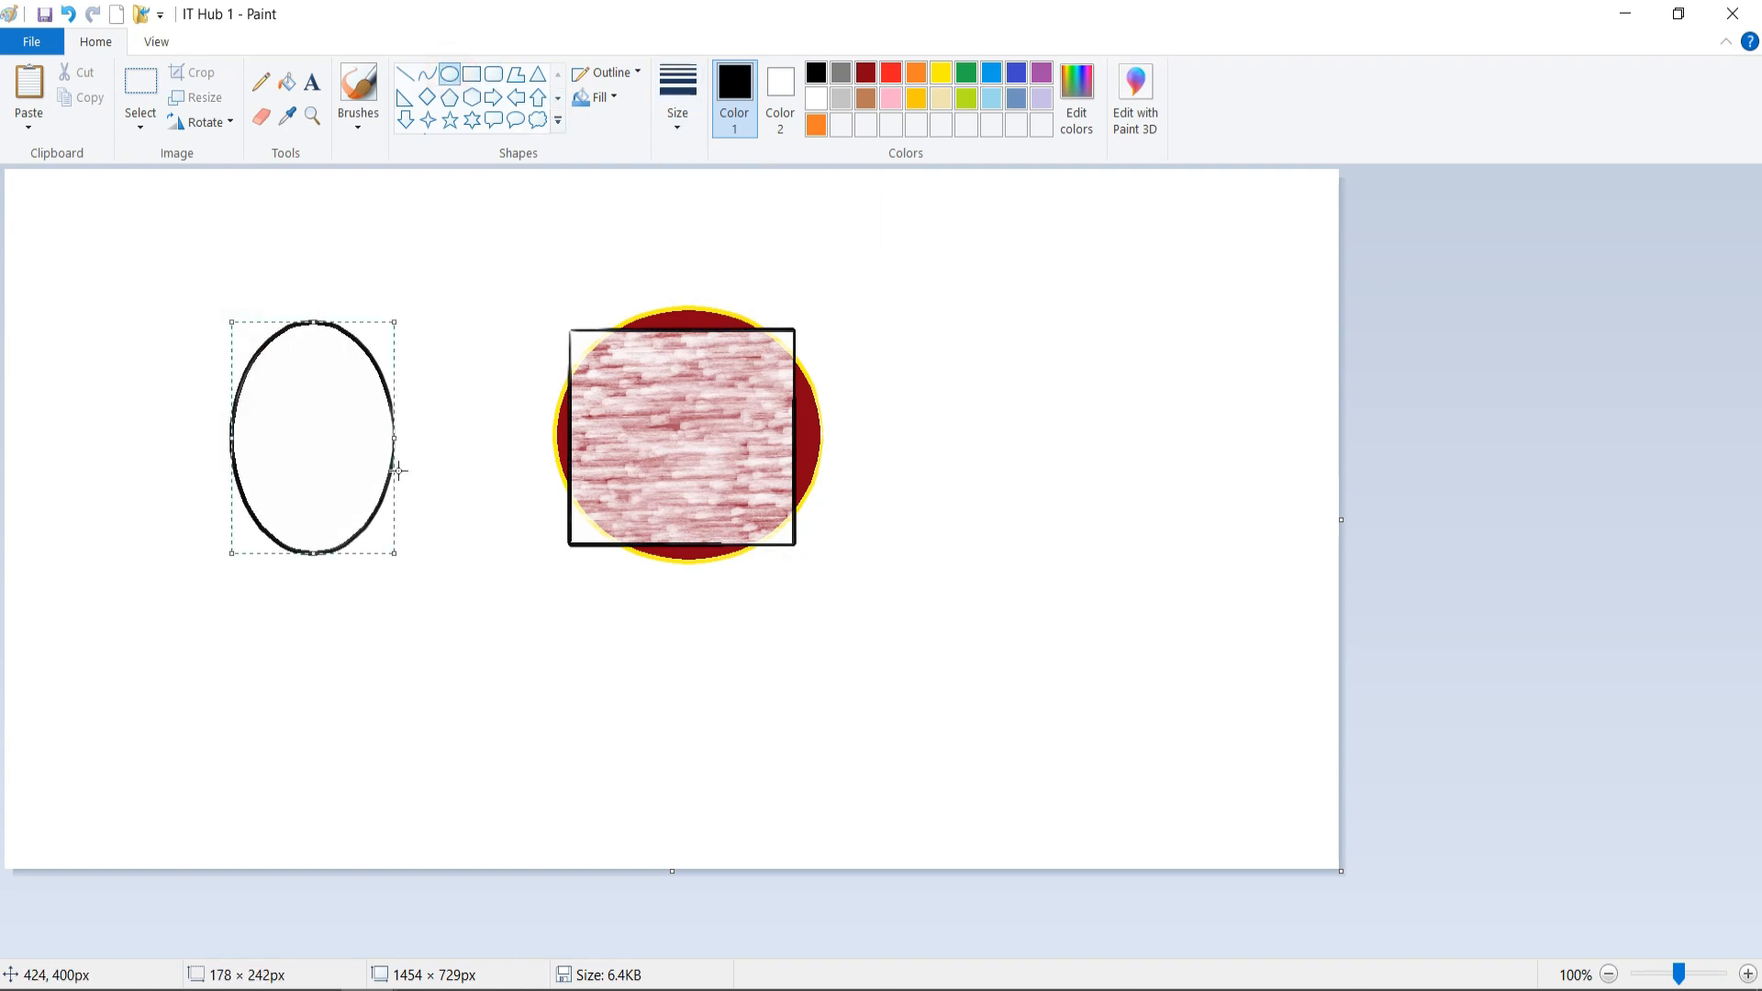
click(404, 74)
mouse_move(986, 271)
mouse_down()
mouse_move(1062, 574)
mouse_move(1049, 633)
mouse_up()
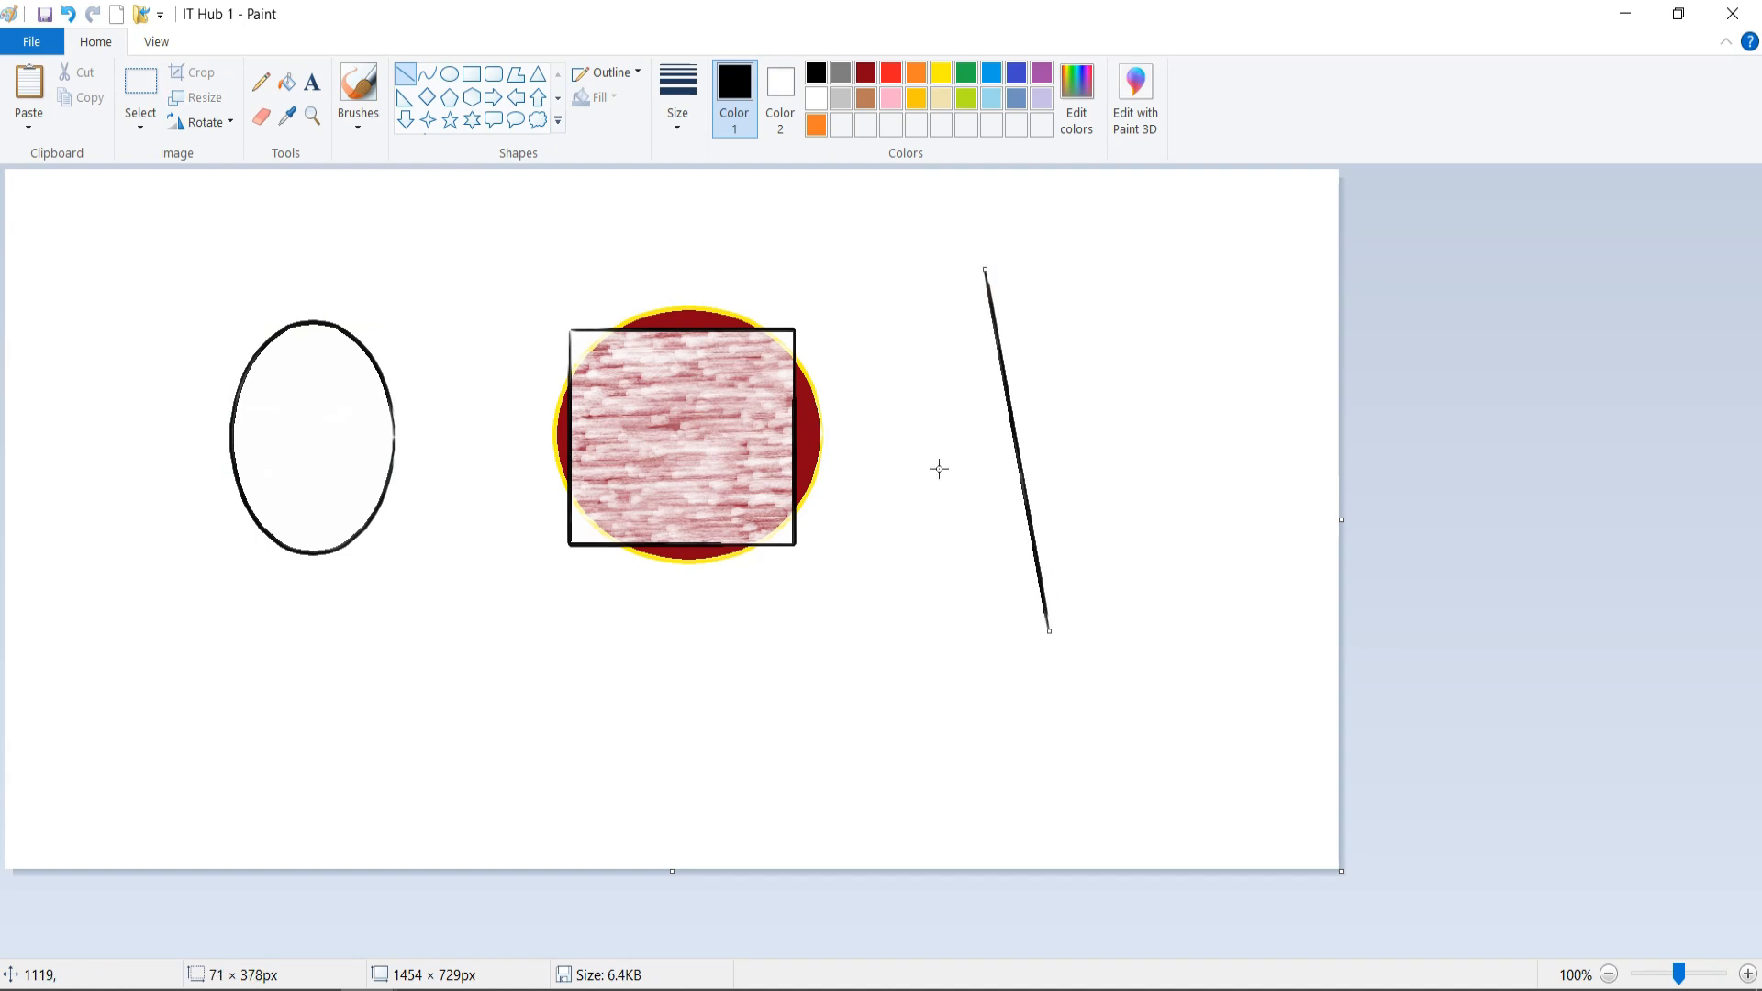
- Give the slanted line the thickest size and a Solid color outline, and move it closer to the circle
click(678, 101)
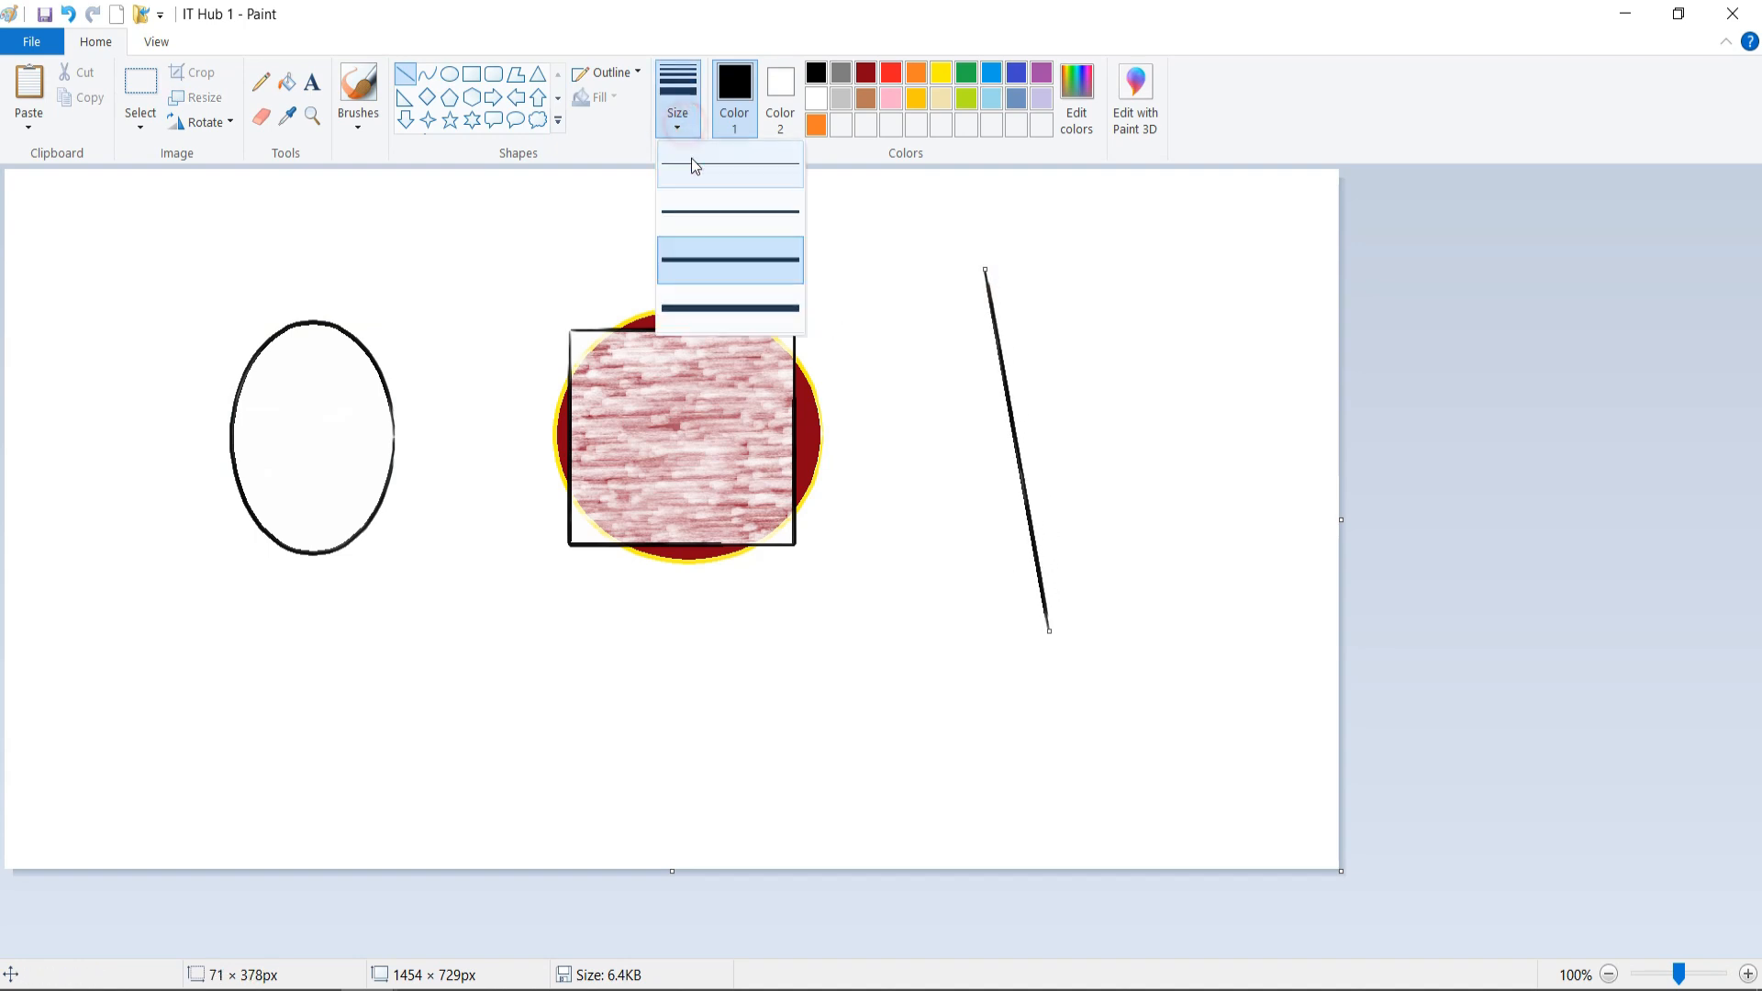
click(715, 307)
click(622, 72)
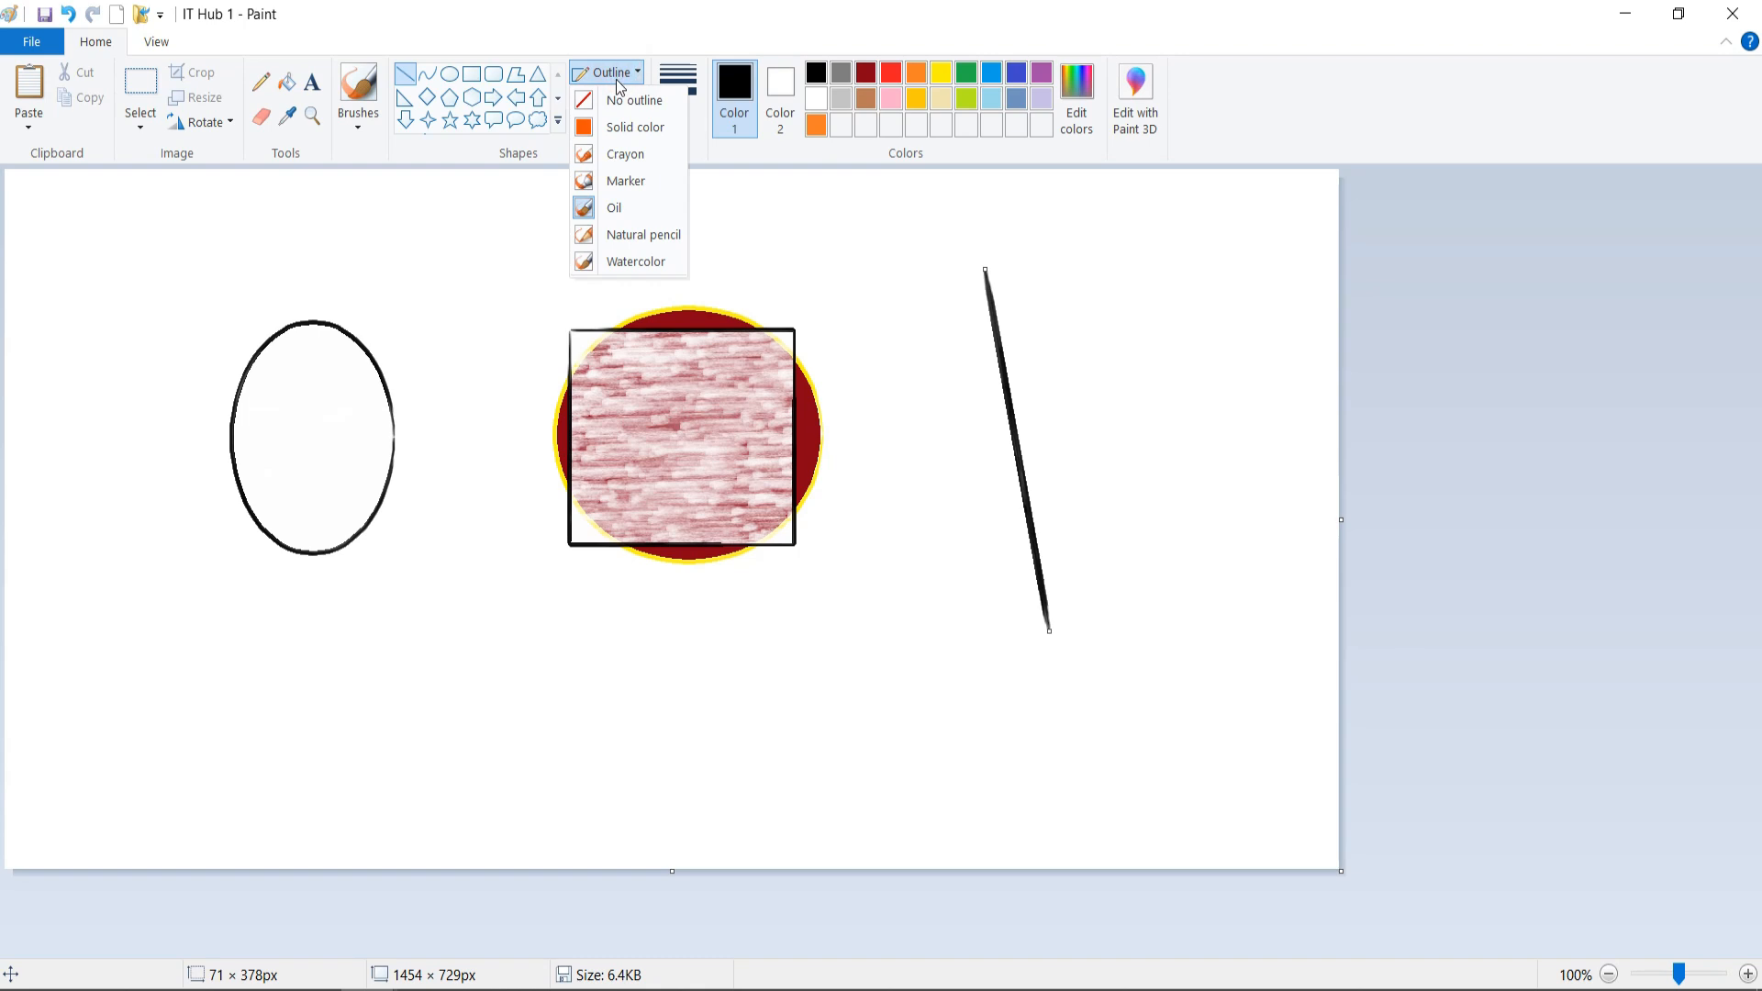
click(630, 129)
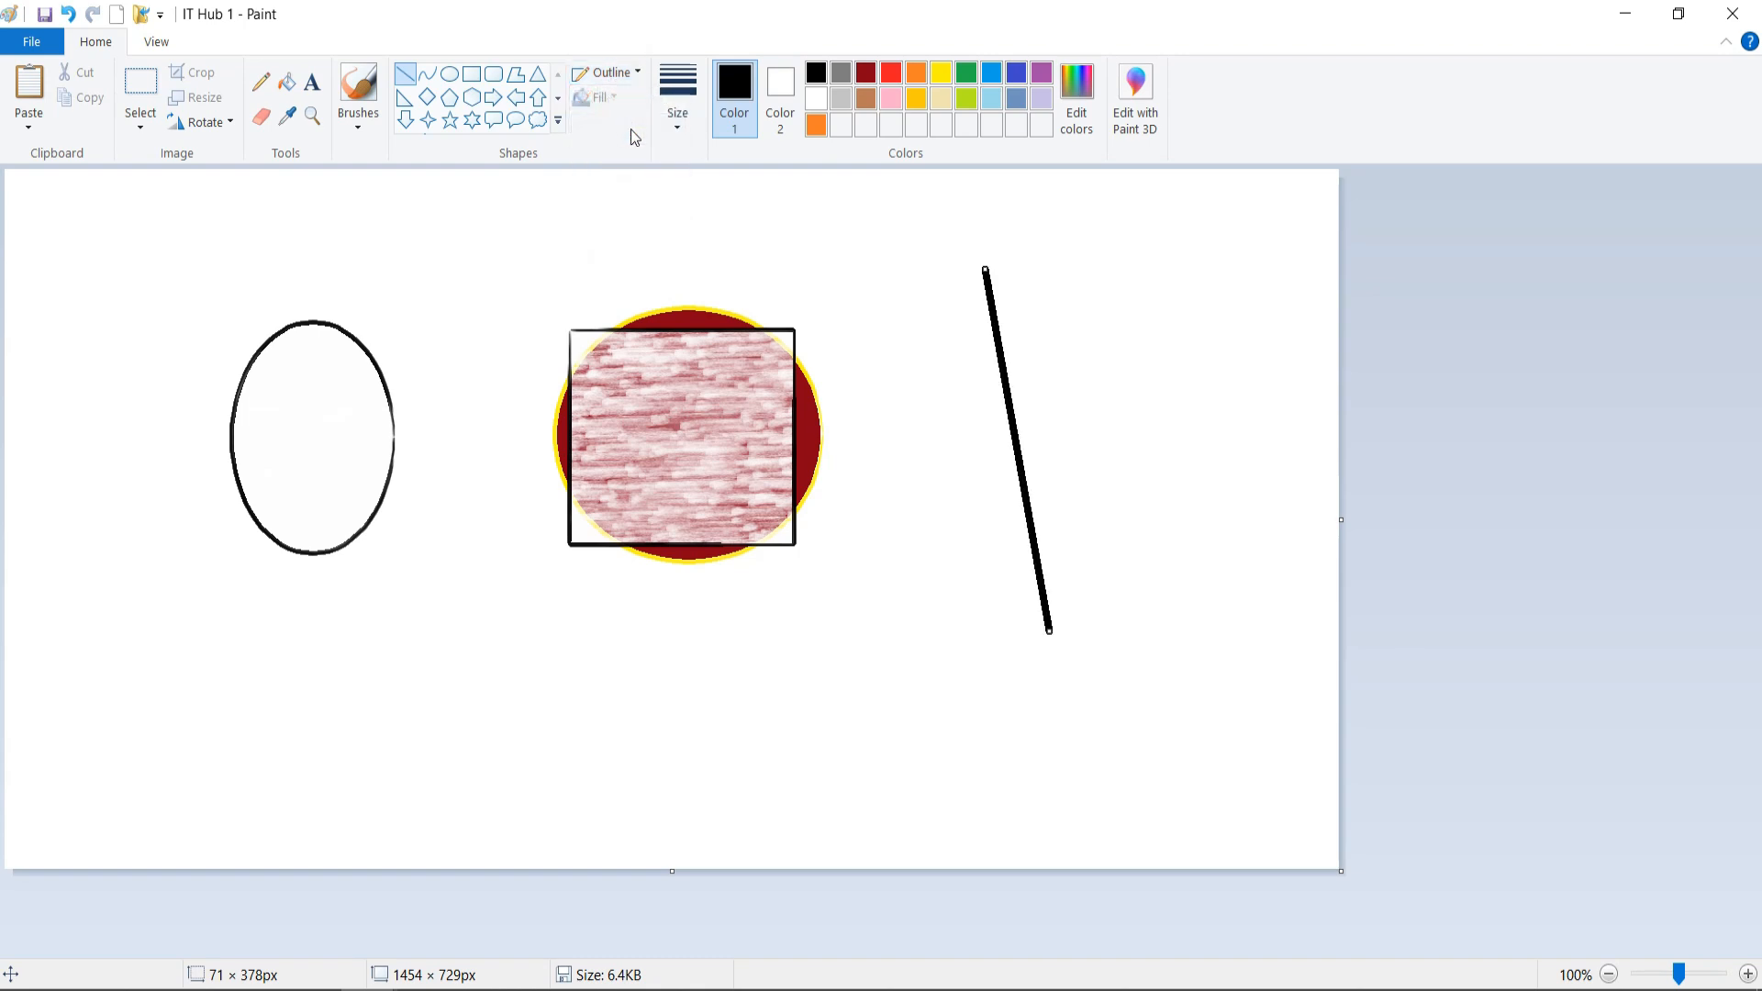
drag(998, 318, 925, 309)
click(974, 328)
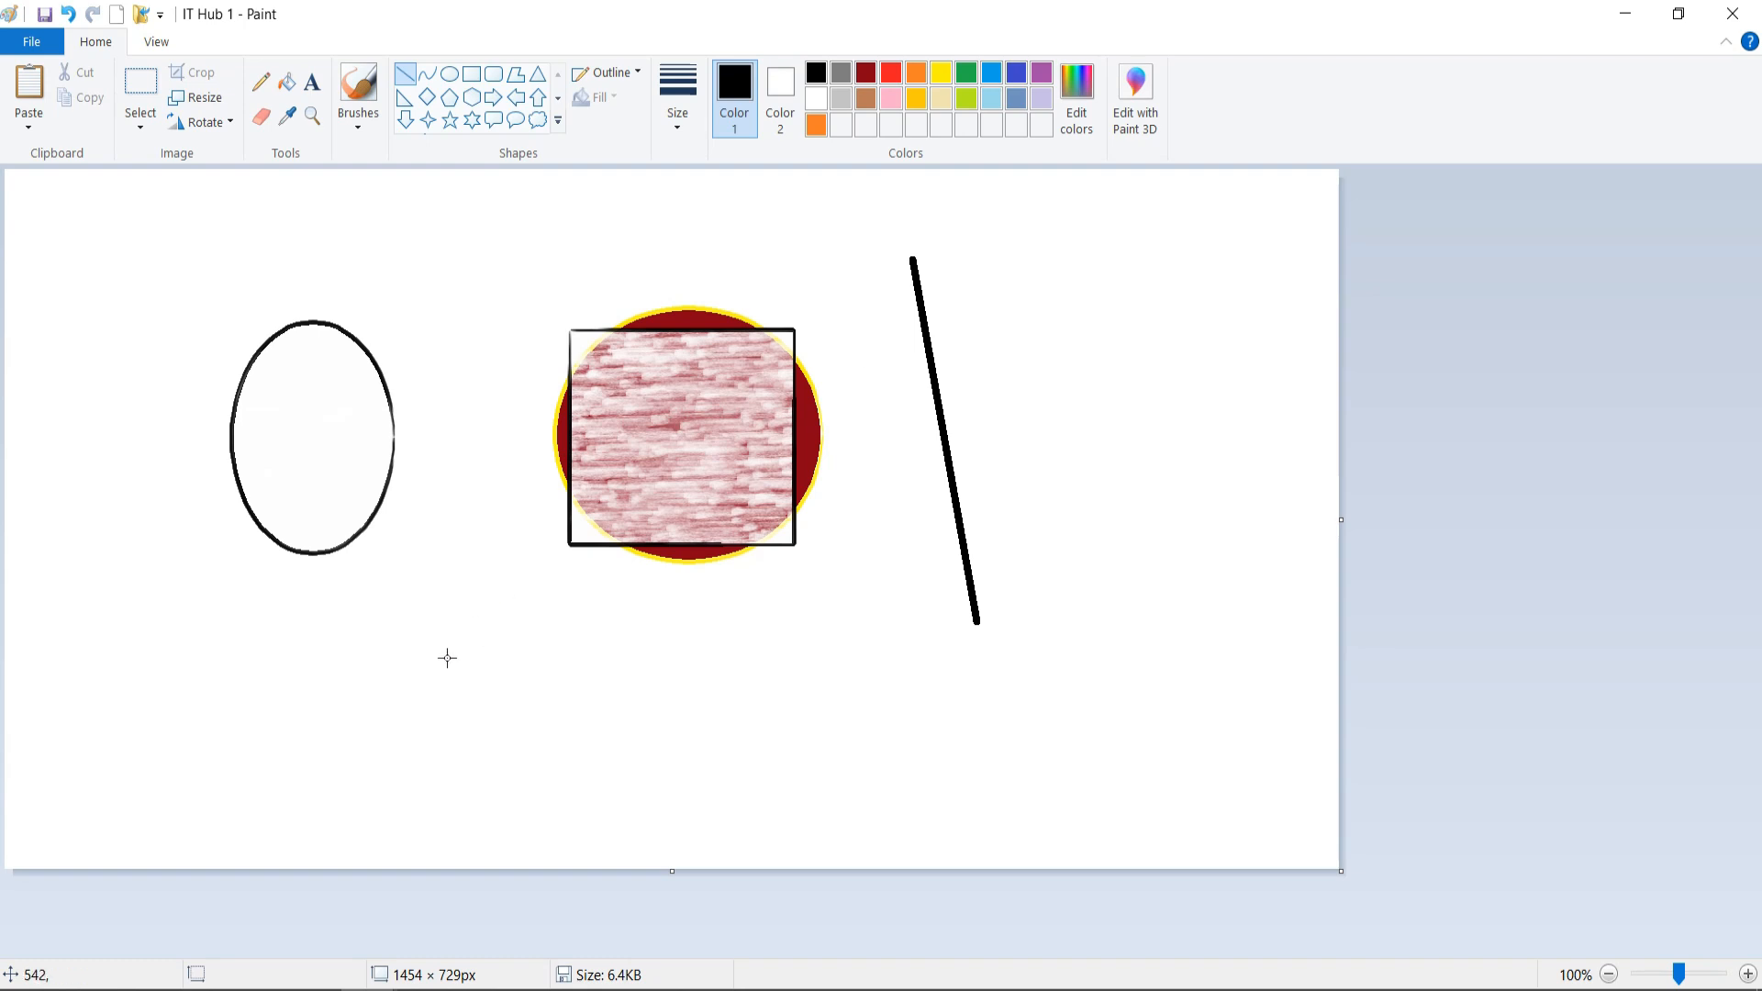
- Draw a black horizontal line about 576 px long below the shapes, and a longer, perfectly level line beneath it
drag(292, 699, 820, 704)
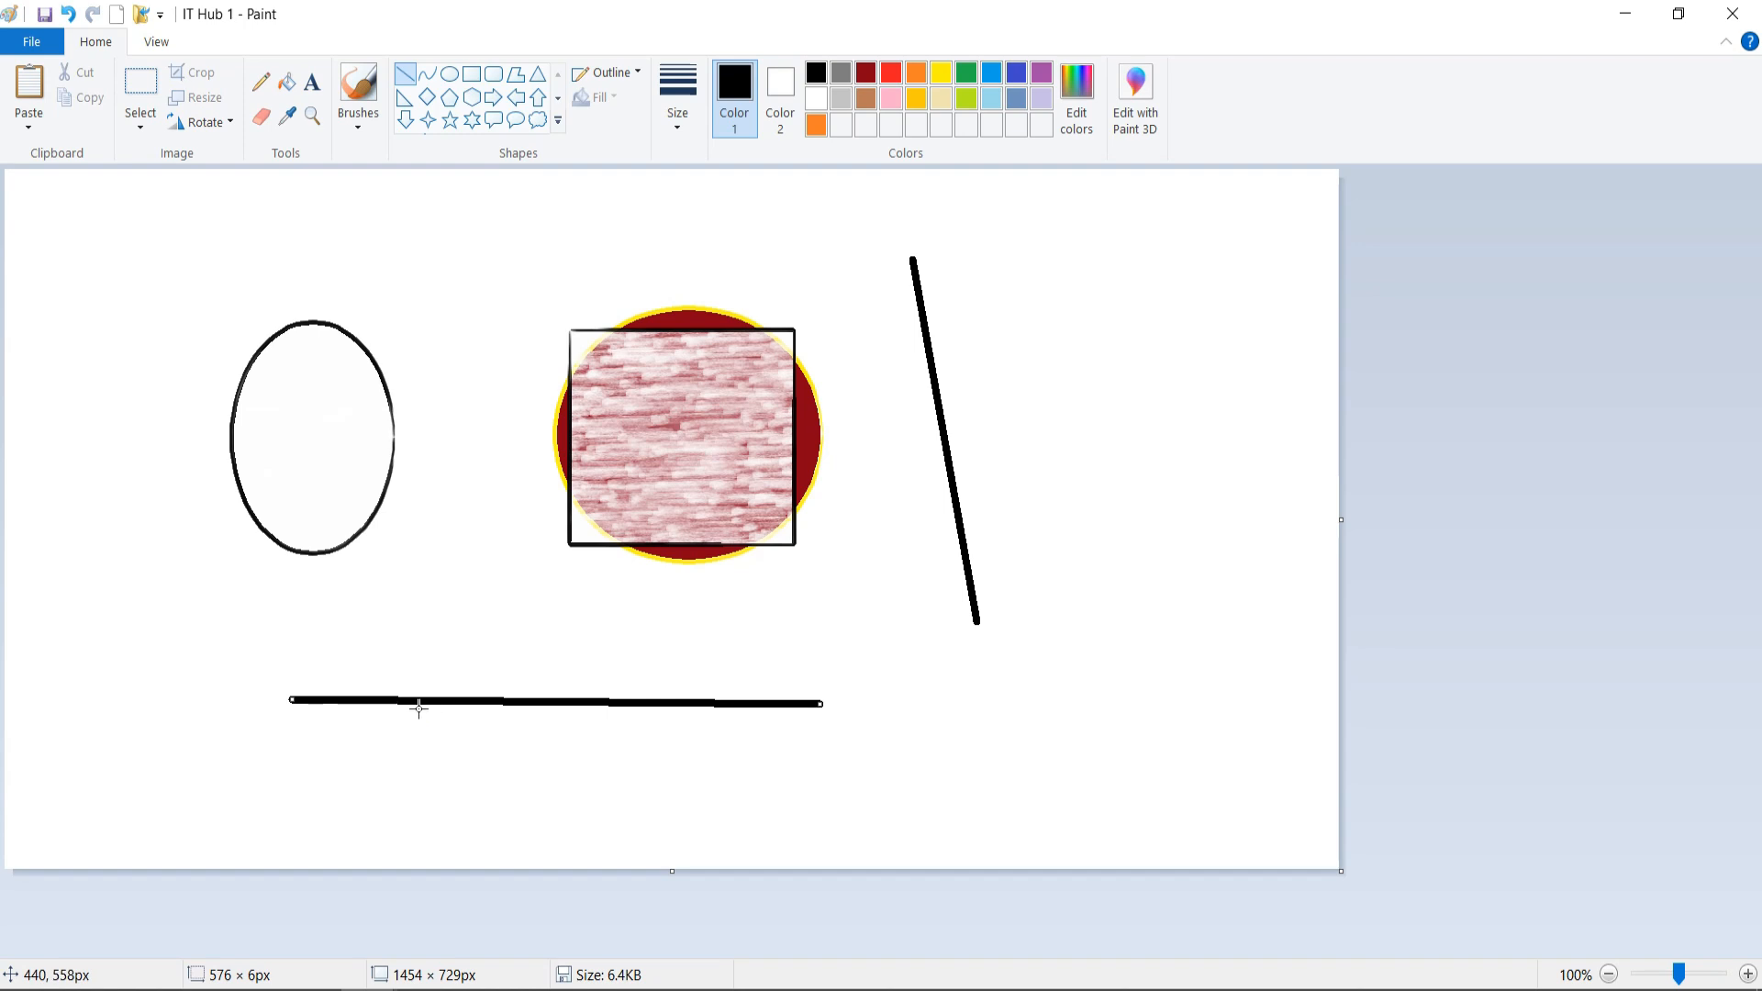
click(708, 769)
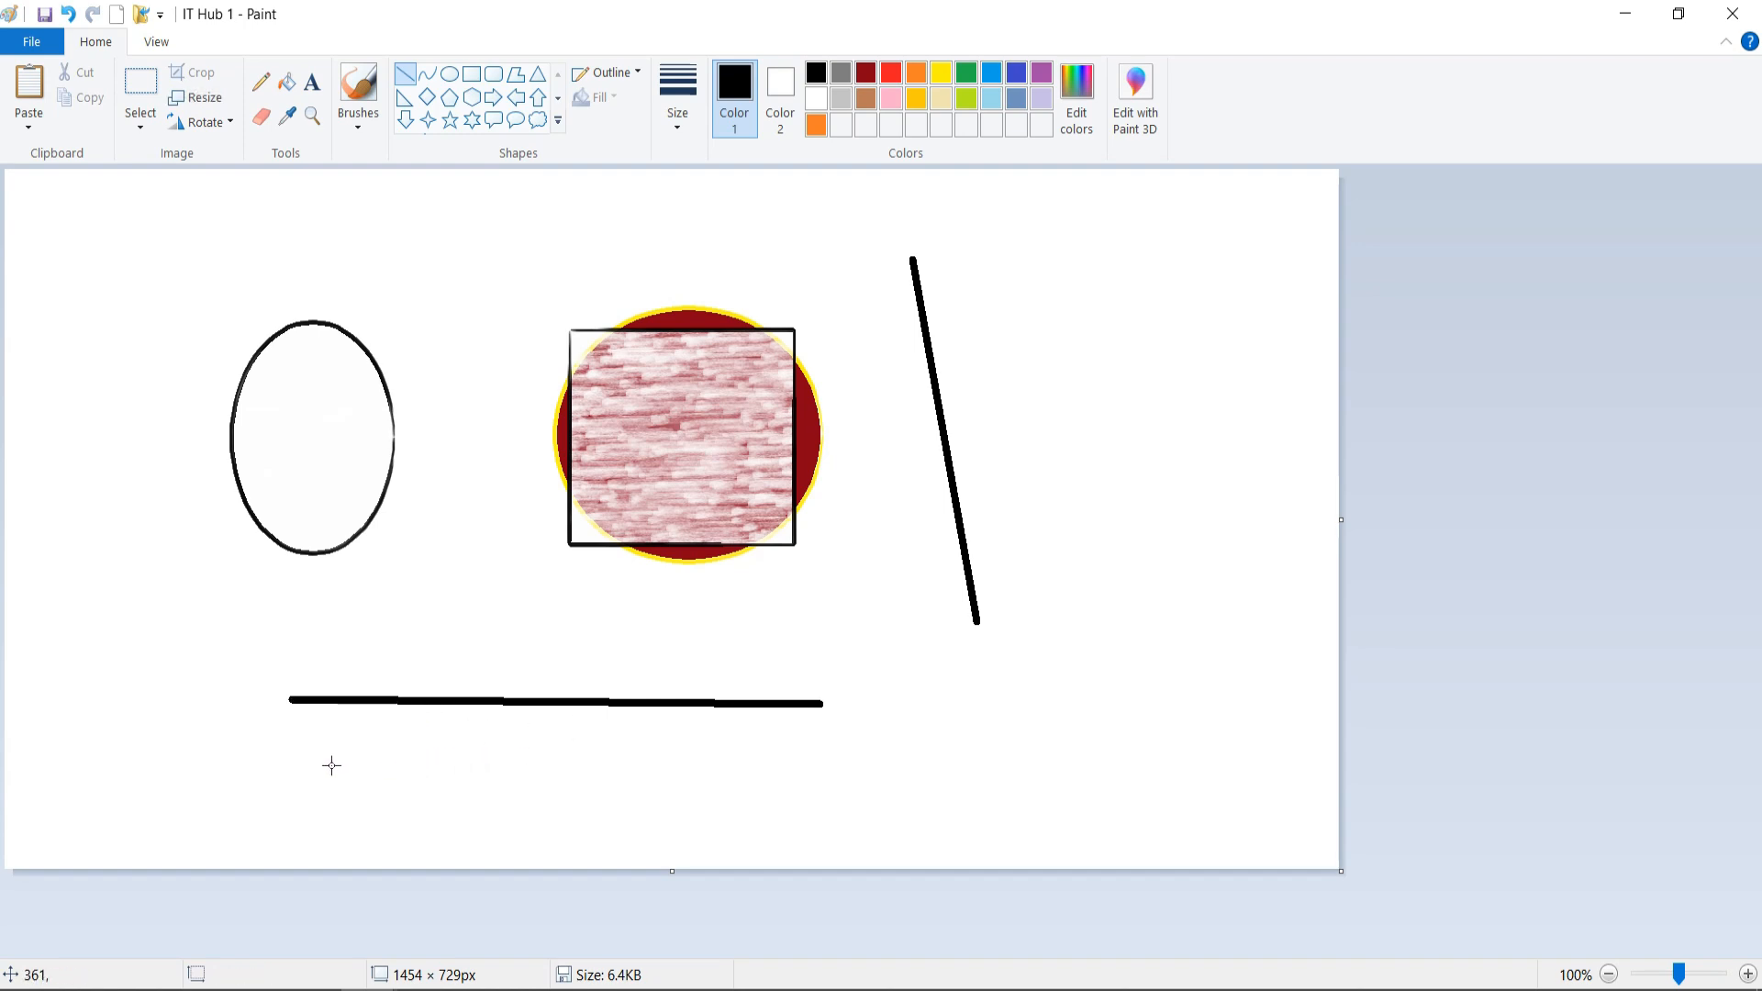
click(287, 751)
mouse_move(288, 750)
mouse_down()
mouse_move(433, 765)
mouse_move(813, 750)
mouse_move(916, 669)
mouse_move(995, 641)
mouse_move(1080, 641)
mouse_up()
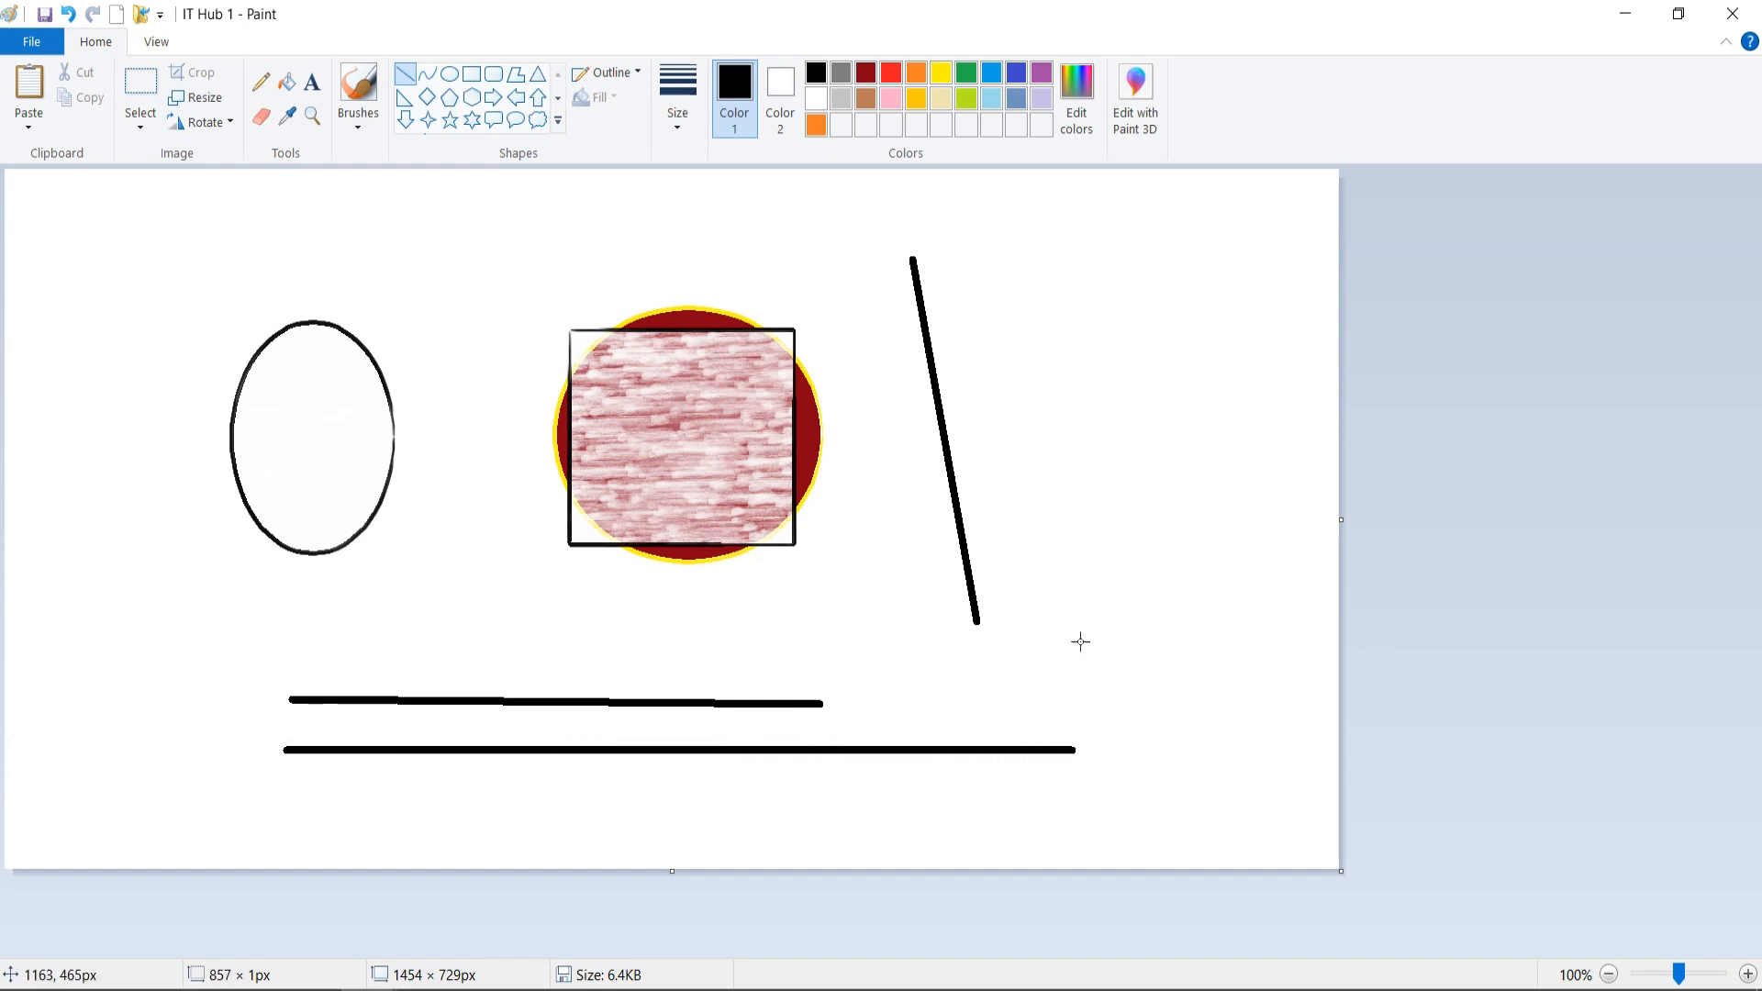
mouse_move(1145, 762)
mouse_down()
mouse_move(1019, 704)
mouse_move(817, 688)
mouse_move(1119, 725)
mouse_up()
drag(1162, 661, 1171, 662)
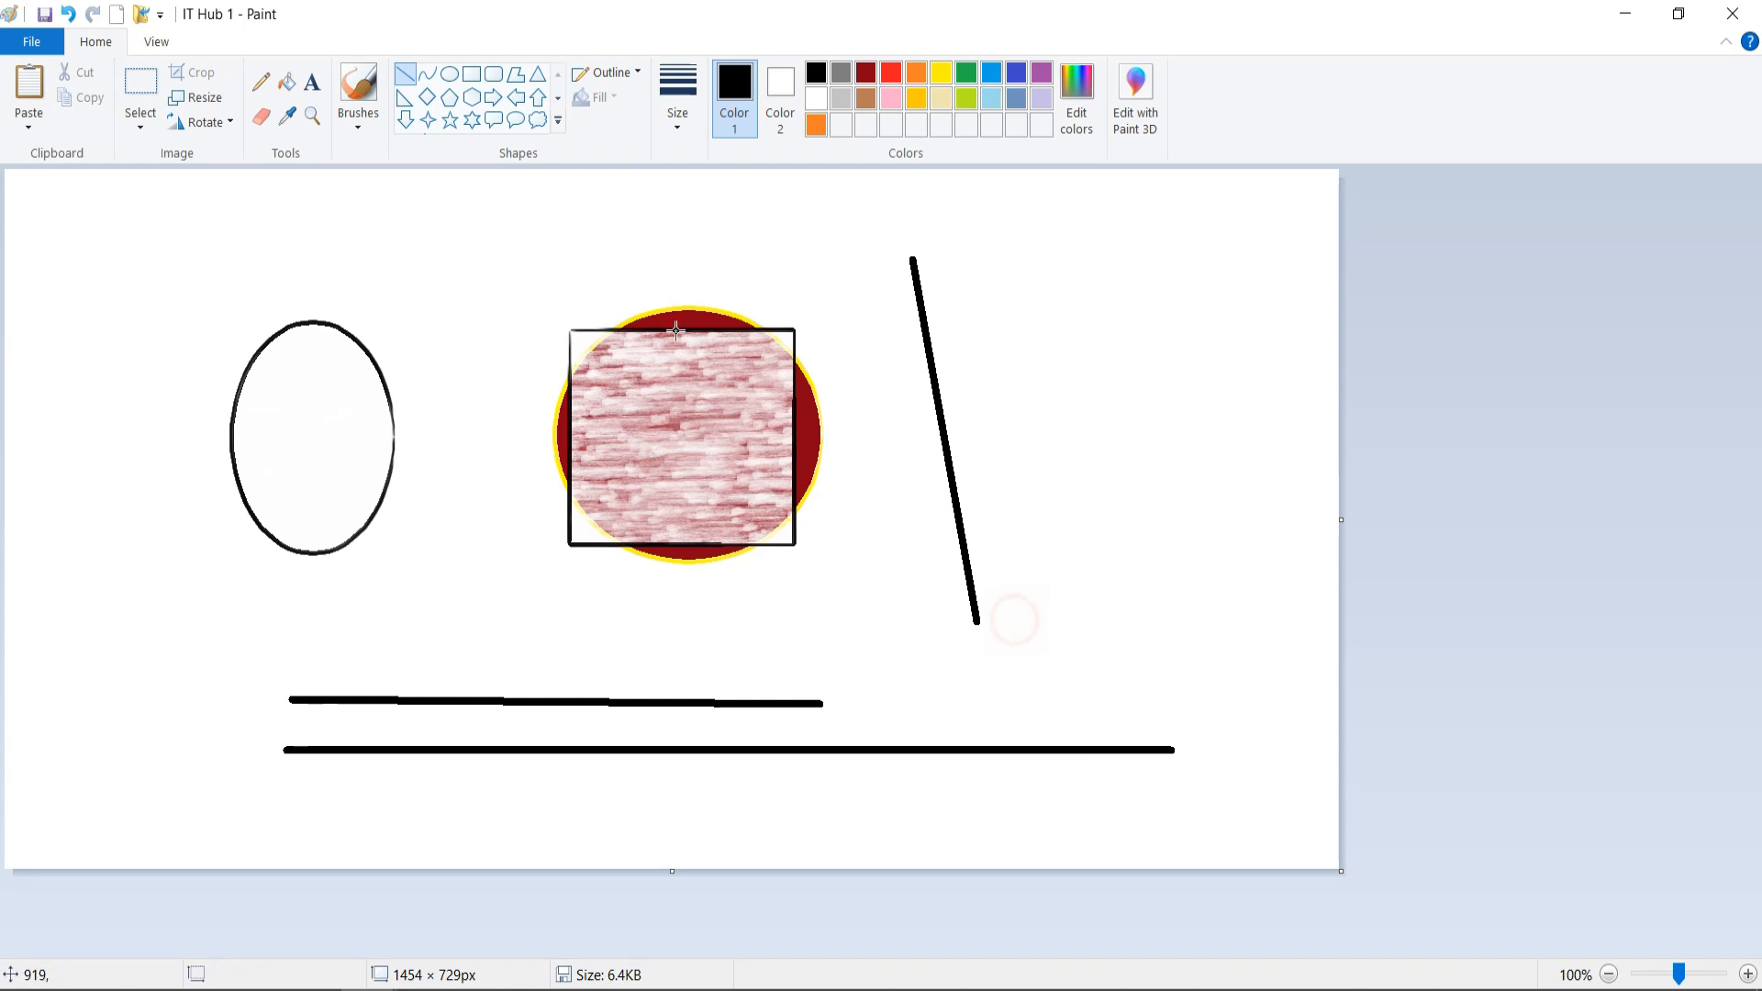
- Try the Curve tool on a diagonal line right of the slanted line, bending it slightly, and undo it
click(428, 74)
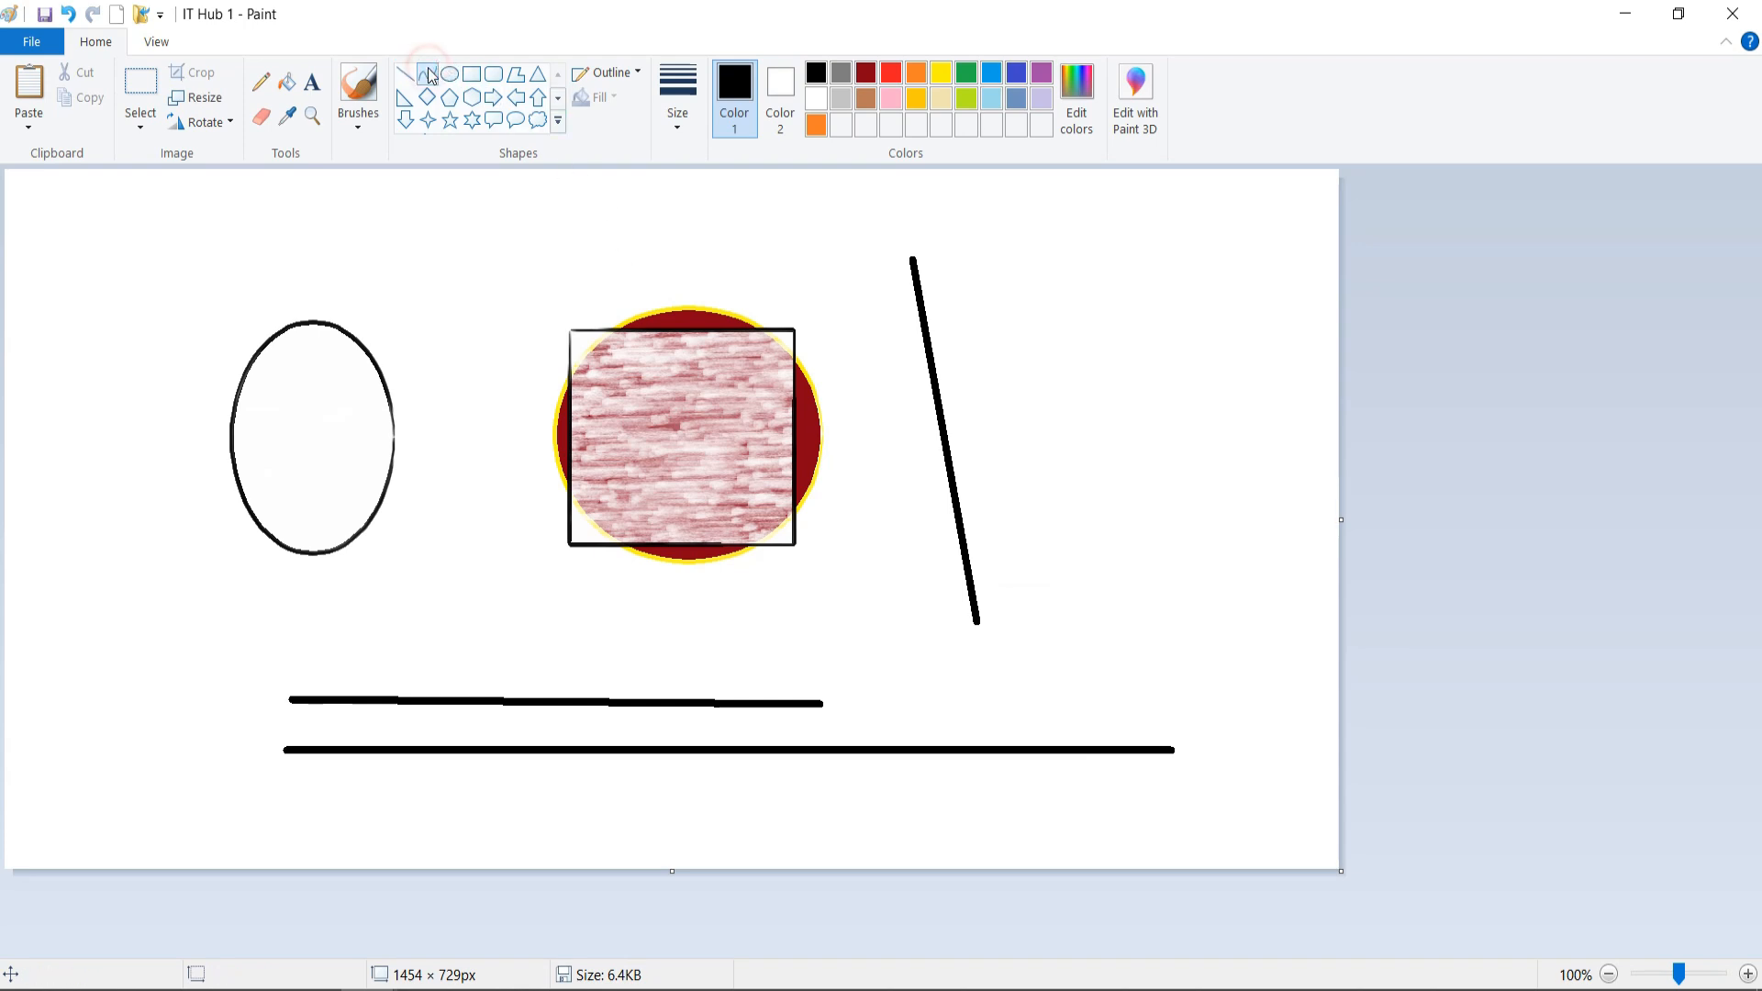
drag(988, 290, 1165, 437)
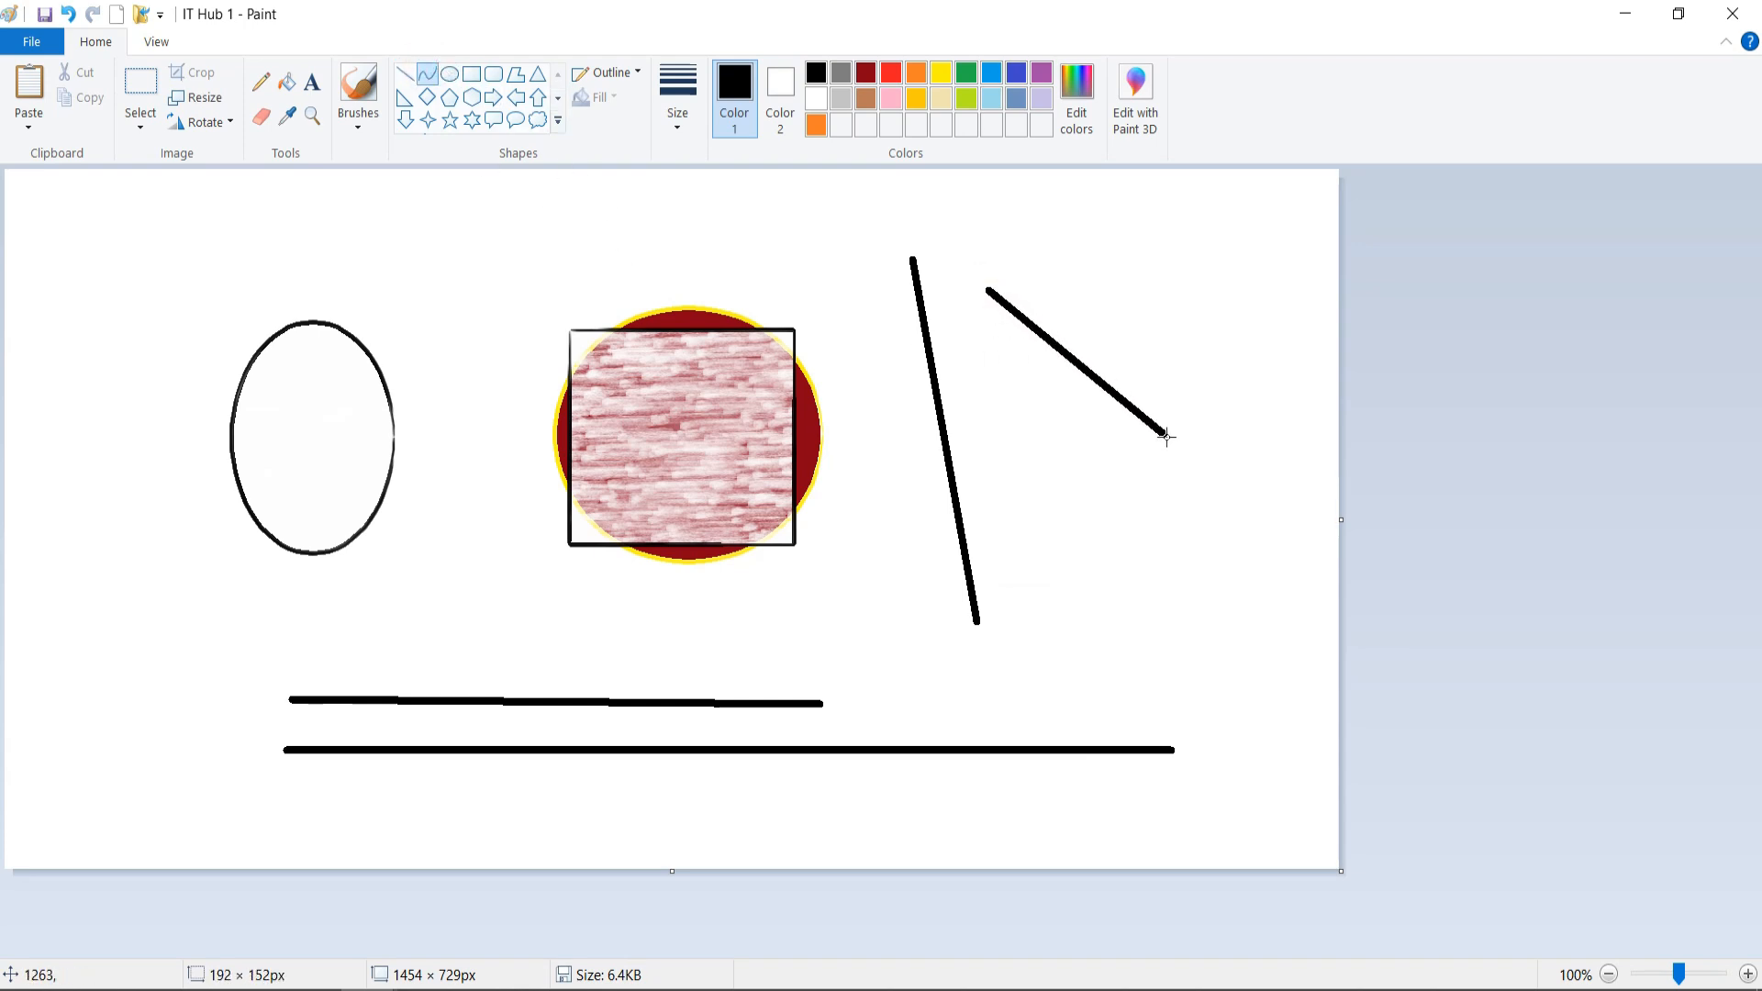
mouse_move(1081, 371)
mouse_down()
mouse_move(1081, 317)
mouse_move(1061, 394)
mouse_move(1078, 323)
mouse_move(1055, 373)
mouse_move(1074, 332)
mouse_move(1027, 380)
mouse_move(1070, 385)
mouse_move(1068, 363)
mouse_up()
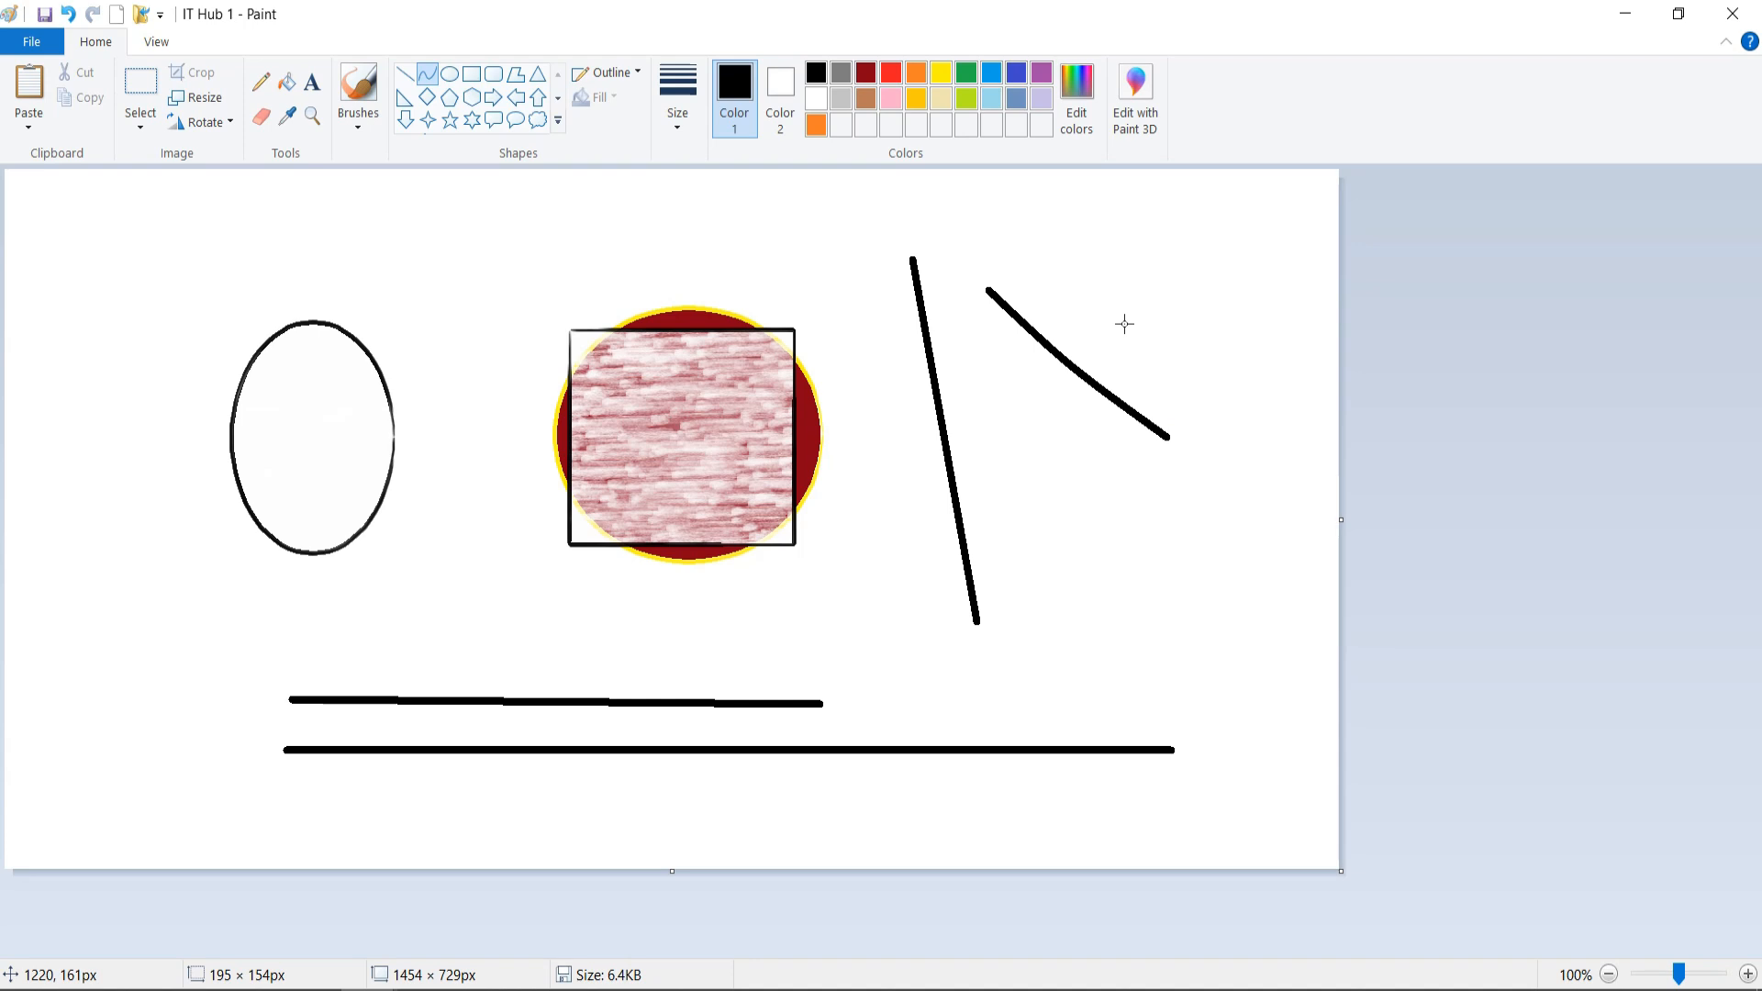
key(ctrl+z)
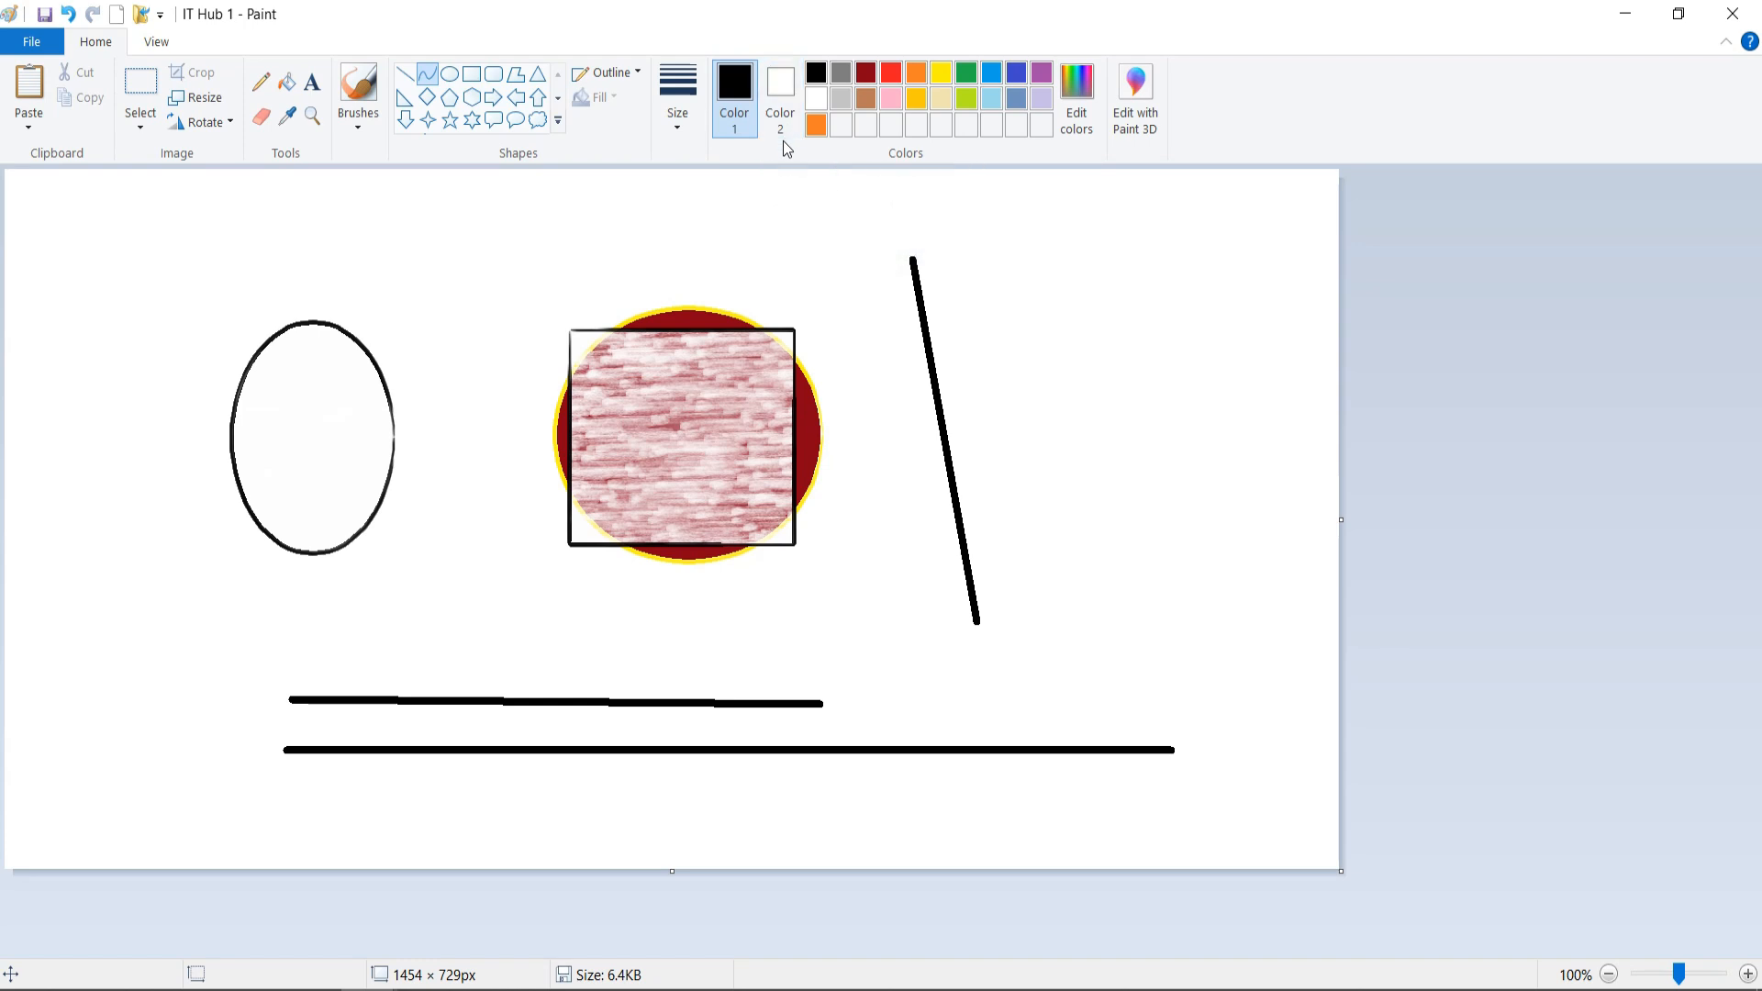
- Draw a rounded rectangle about 212 × 253 px right of the slanted line and fill it with black
click(493, 73)
drag(1025, 253, 1219, 495)
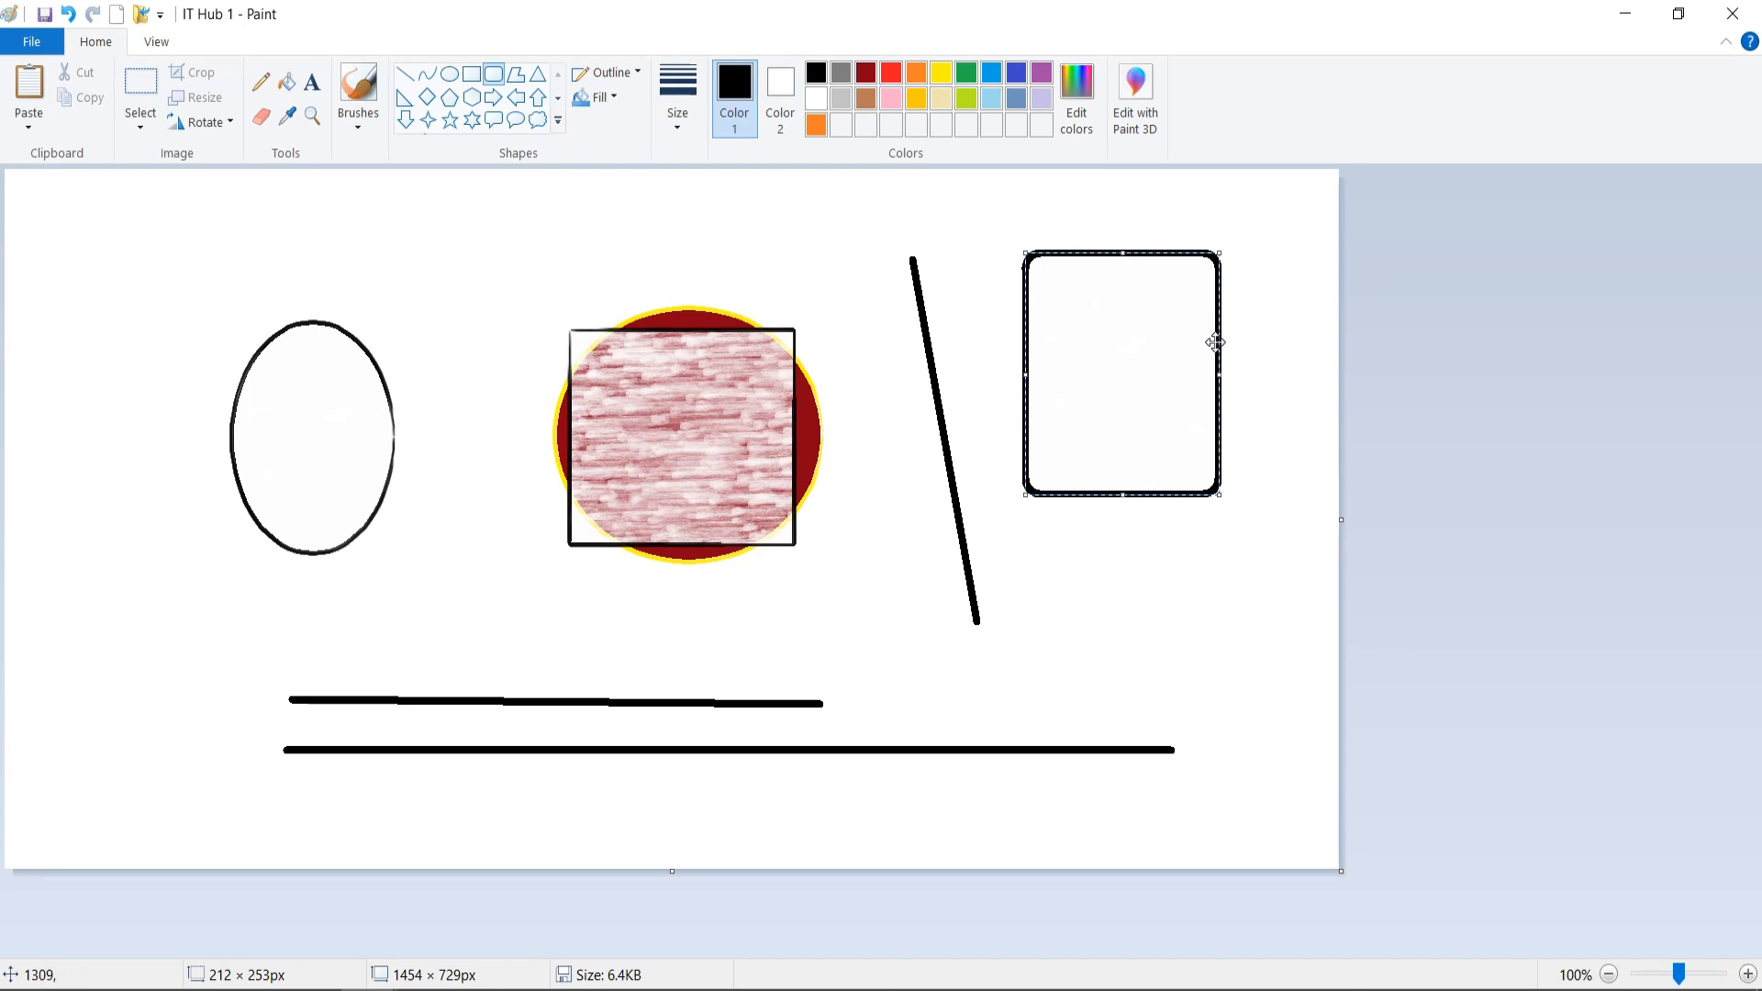
click(630, 173)
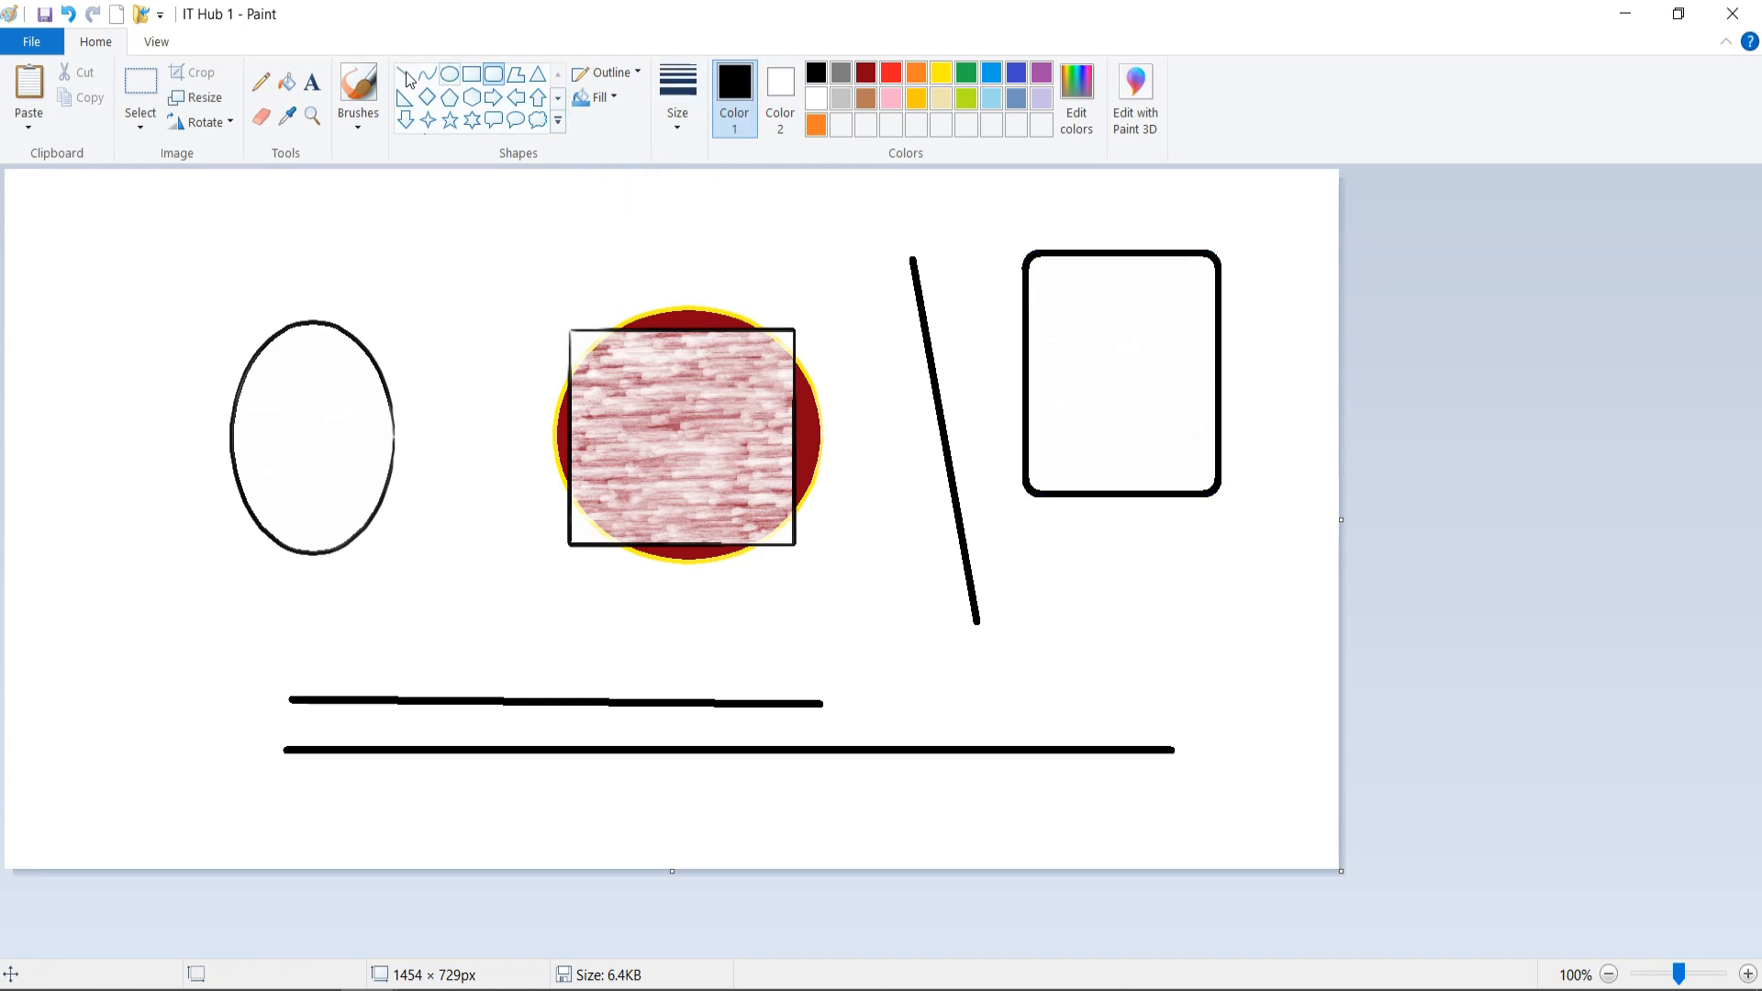
click(288, 82)
click(1164, 384)
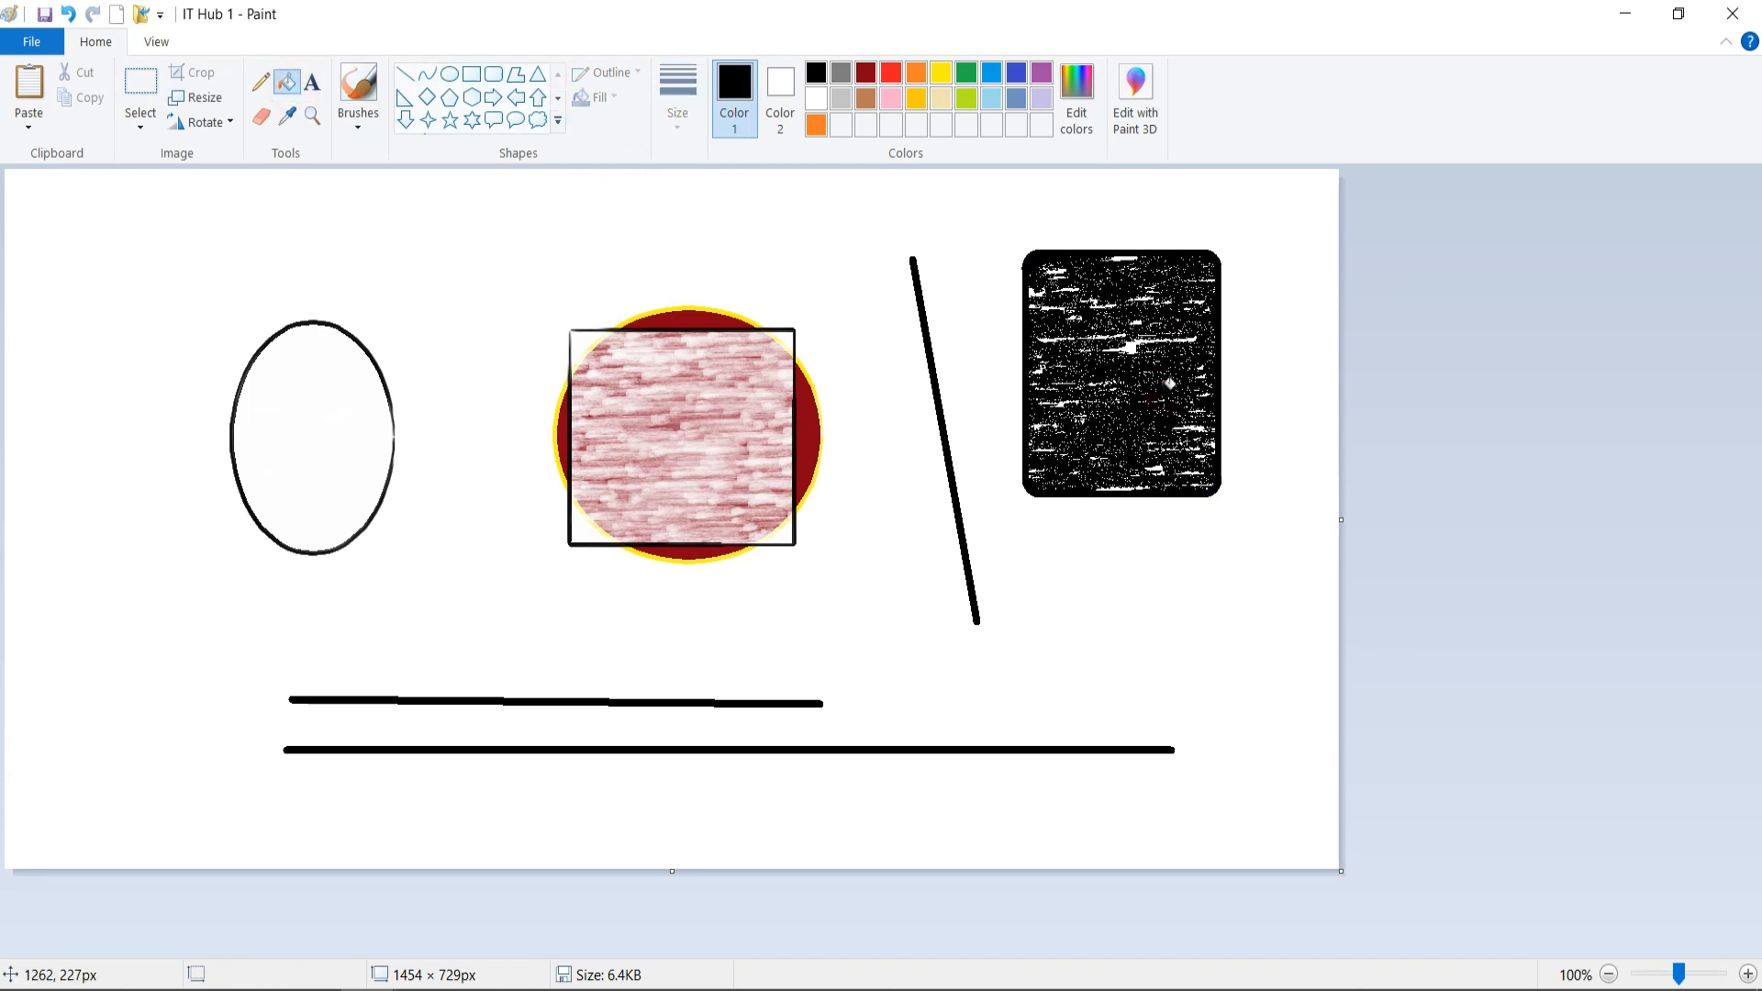
- Try filling the canvas background with black, and undo that fill
click(794, 281)
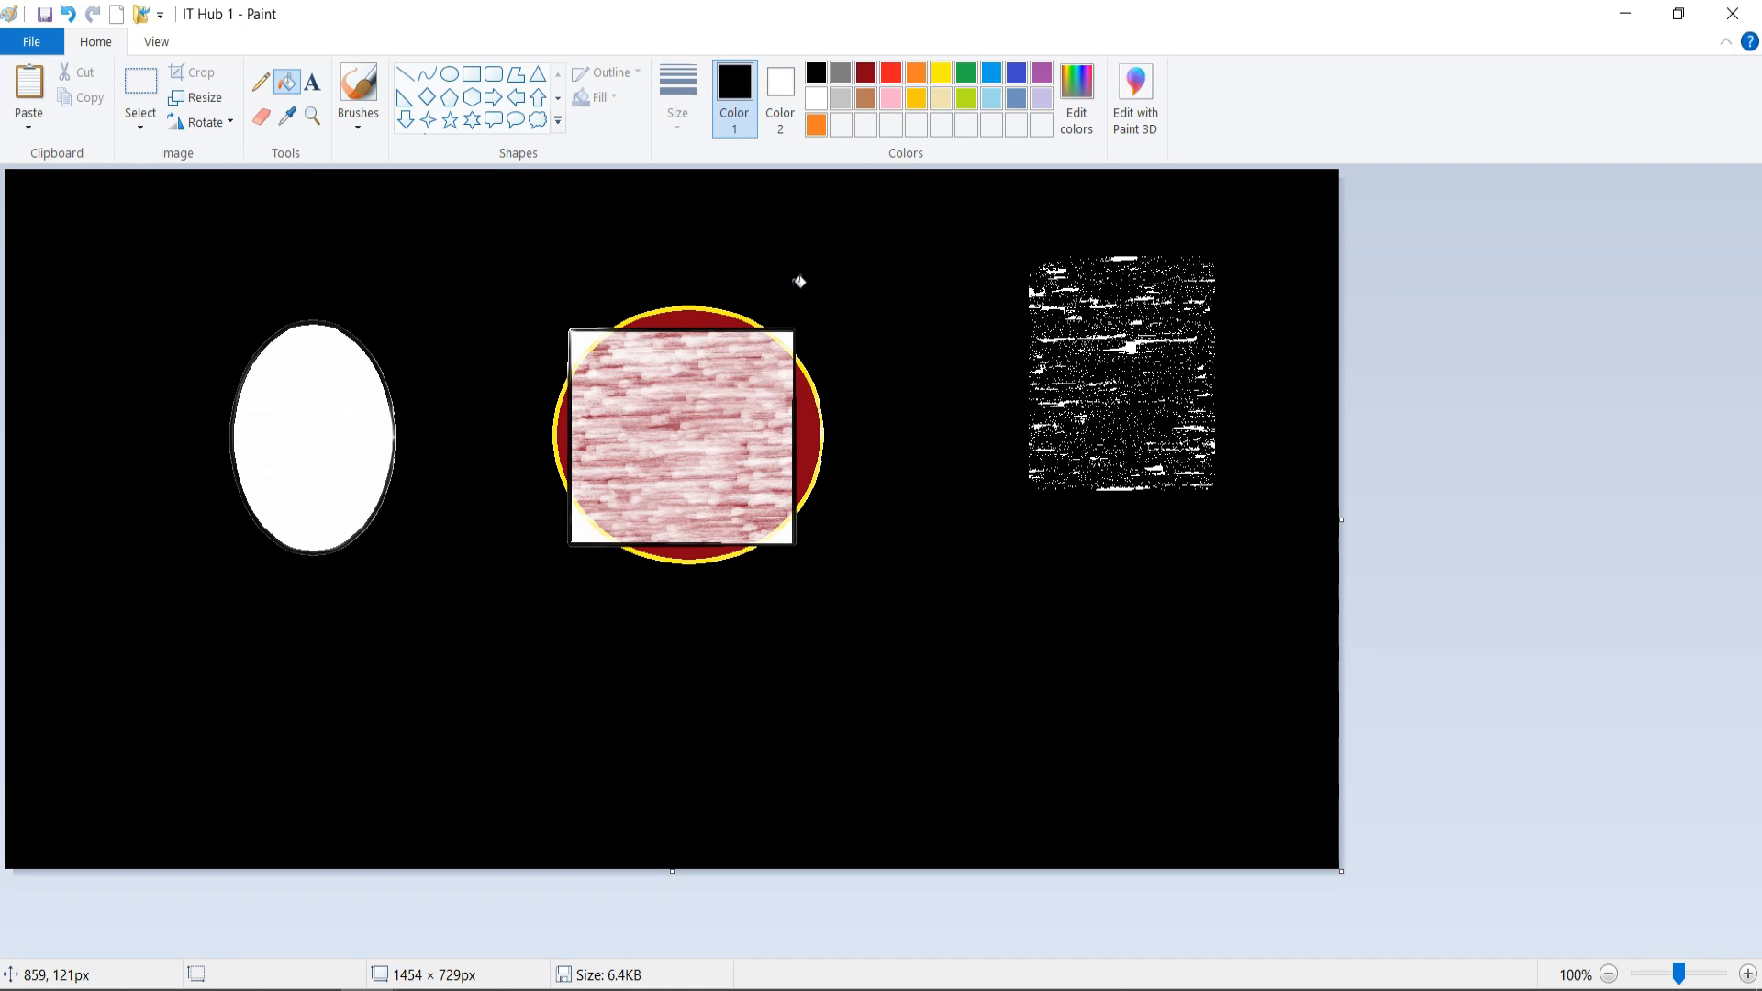
key(ctrl+z)
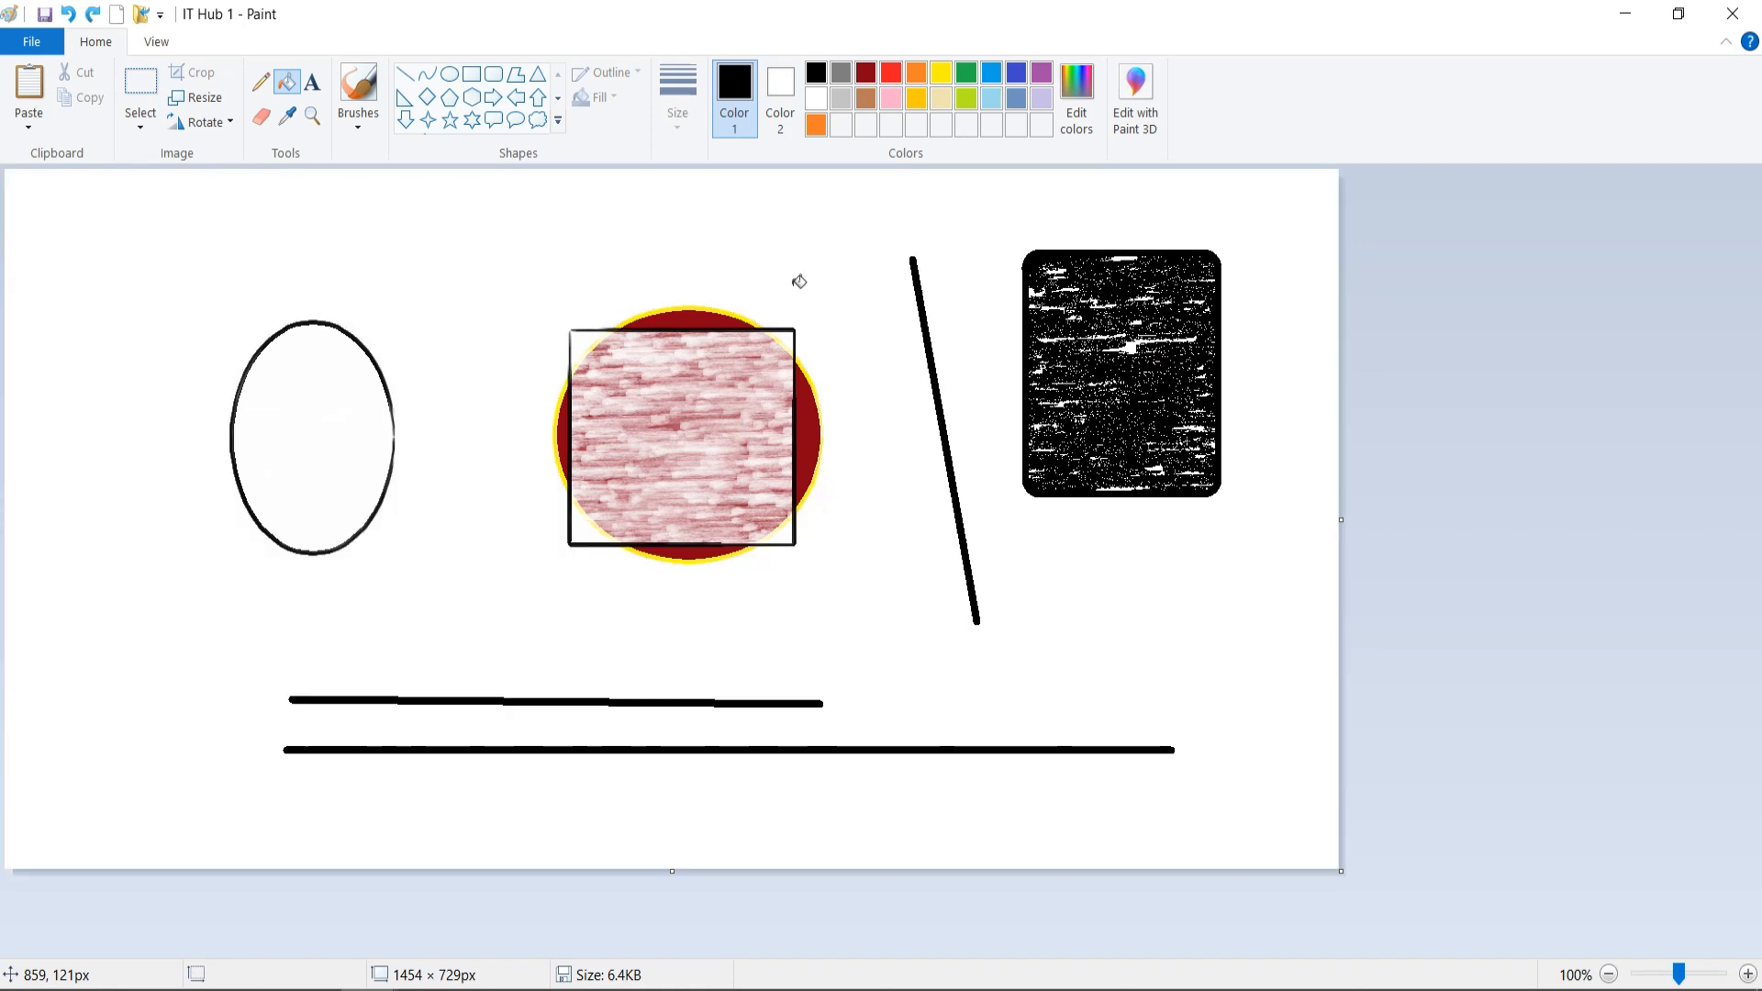
- Make the white Color 2 active and erase the upper and right parts of the dark red circle and its overlapping rectangle
click(786, 85)
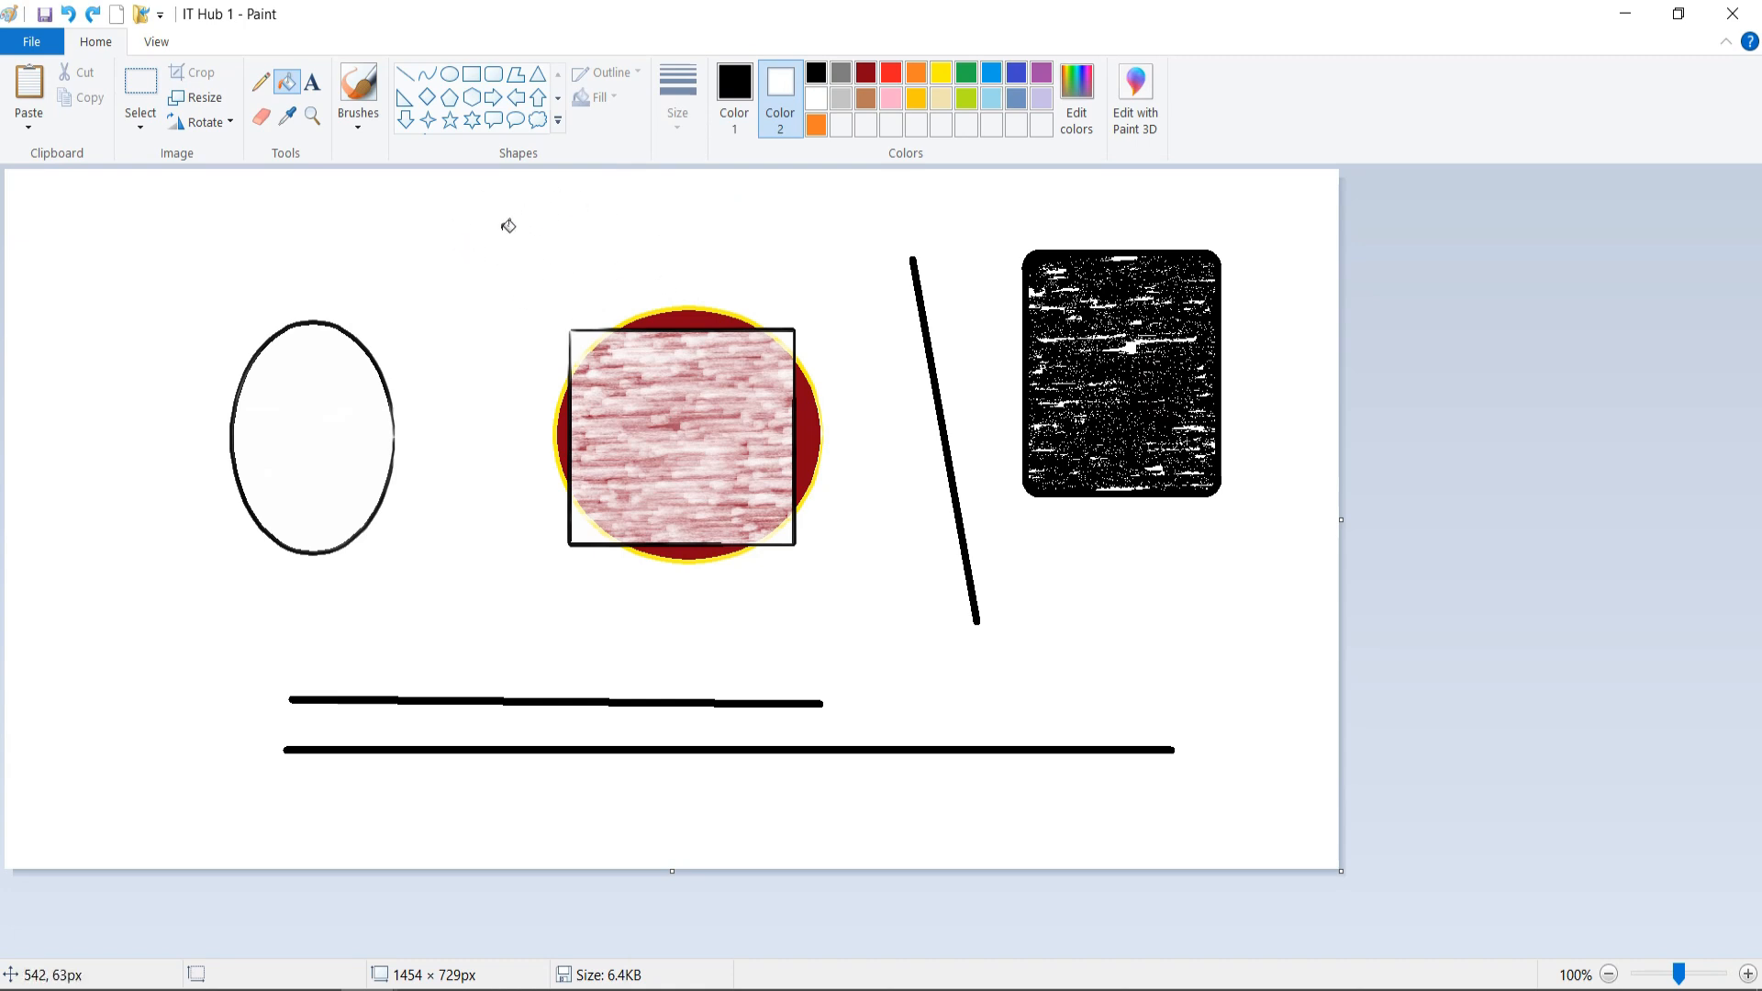
click(270, 114)
mouse_move(596, 312)
mouse_down()
mouse_move(626, 368)
mouse_move(629, 344)
mouse_move(643, 356)
mouse_move(646, 329)
mouse_move(652, 353)
mouse_move(678, 317)
mouse_move(695, 354)
mouse_move(702, 323)
mouse_move(730, 355)
mouse_move(731, 322)
mouse_move(753, 360)
mouse_move(768, 328)
mouse_move(808, 436)
mouse_move(793, 451)
mouse_move(762, 366)
mouse_up()
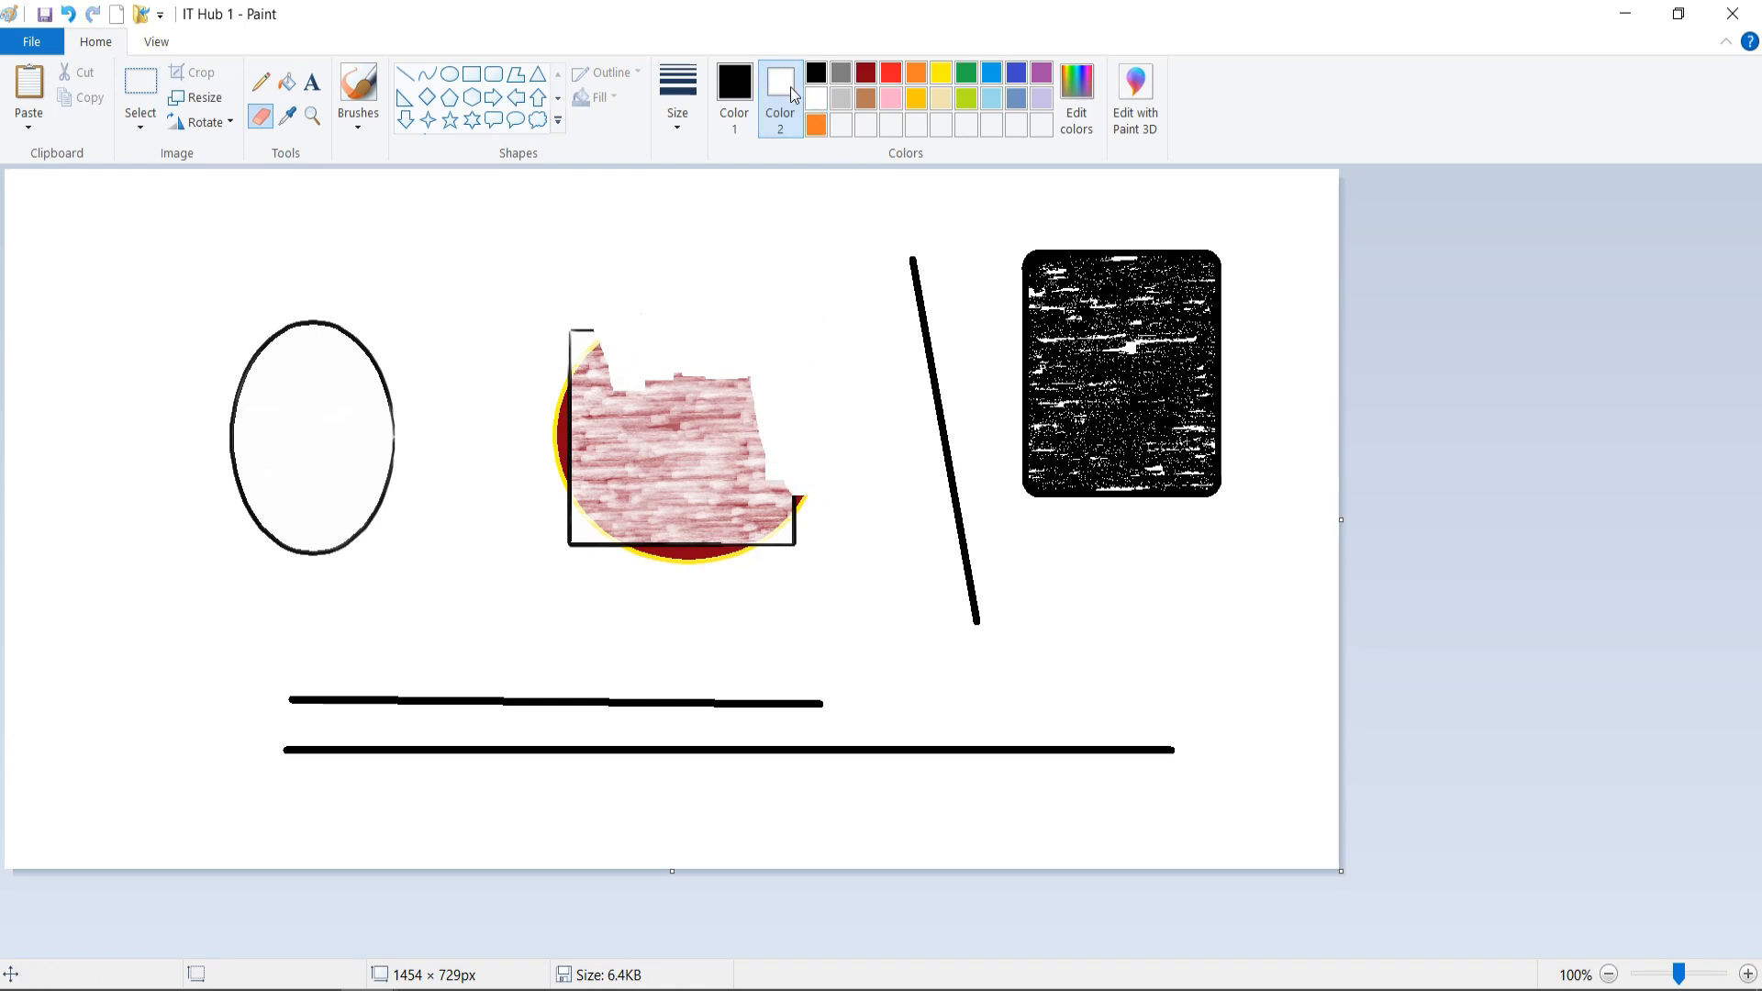
- Erase over the dark red figure with Color 2 set to yellow, then erase most of it with white
click(946, 78)
mouse_move(744, 364)
mouse_down()
mouse_move(736, 464)
mouse_move(761, 505)
mouse_move(750, 369)
mouse_move(750, 469)
mouse_move(773, 542)
mouse_move(793, 466)
mouse_move(799, 537)
mouse_move(746, 568)
mouse_move(718, 350)
mouse_move(685, 556)
mouse_move(710, 444)
mouse_move(666, 550)
mouse_move(693, 387)
mouse_move(659, 531)
mouse_move(661, 373)
mouse_move(639, 482)
mouse_up()
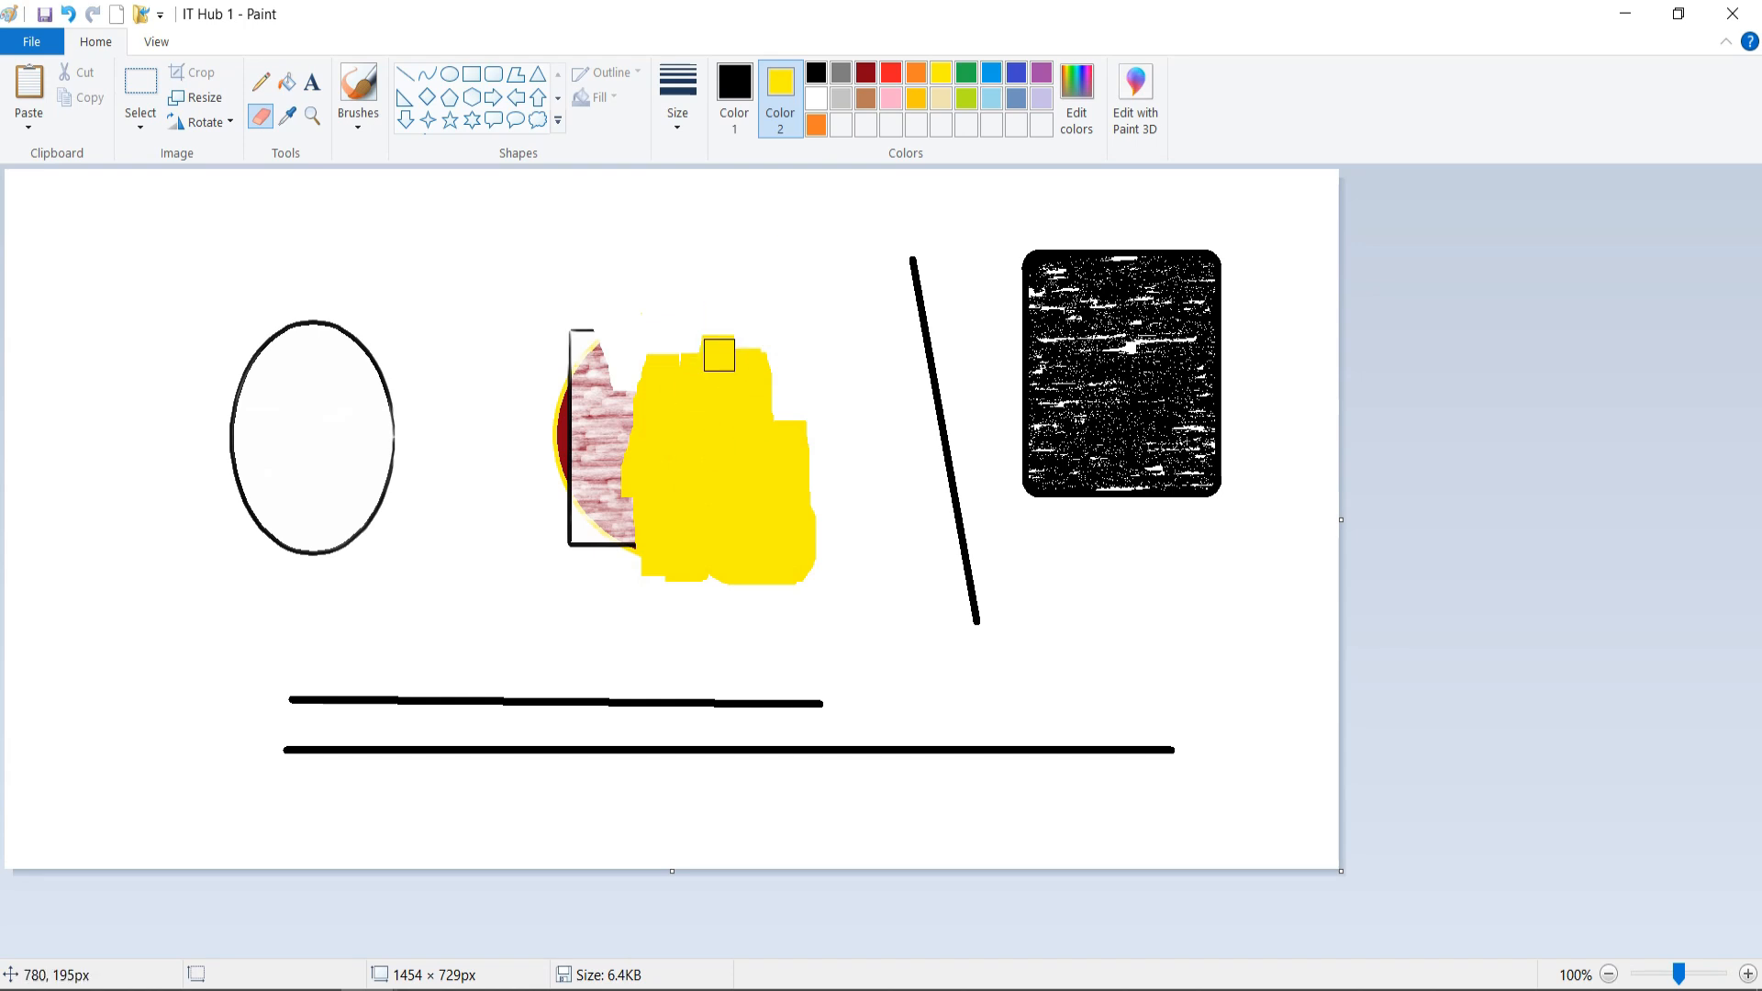
click(814, 98)
mouse_move(716, 320)
mouse_down()
mouse_move(788, 460)
mouse_move(773, 376)
mouse_move(822, 477)
mouse_move(805, 562)
mouse_move(789, 515)
mouse_move(777, 581)
mouse_move(767, 475)
mouse_move(737, 528)
mouse_move(681, 529)
mouse_move(631, 395)
mouse_move(597, 447)
mouse_move(578, 400)
mouse_move(558, 421)
mouse_move(593, 499)
mouse_up()
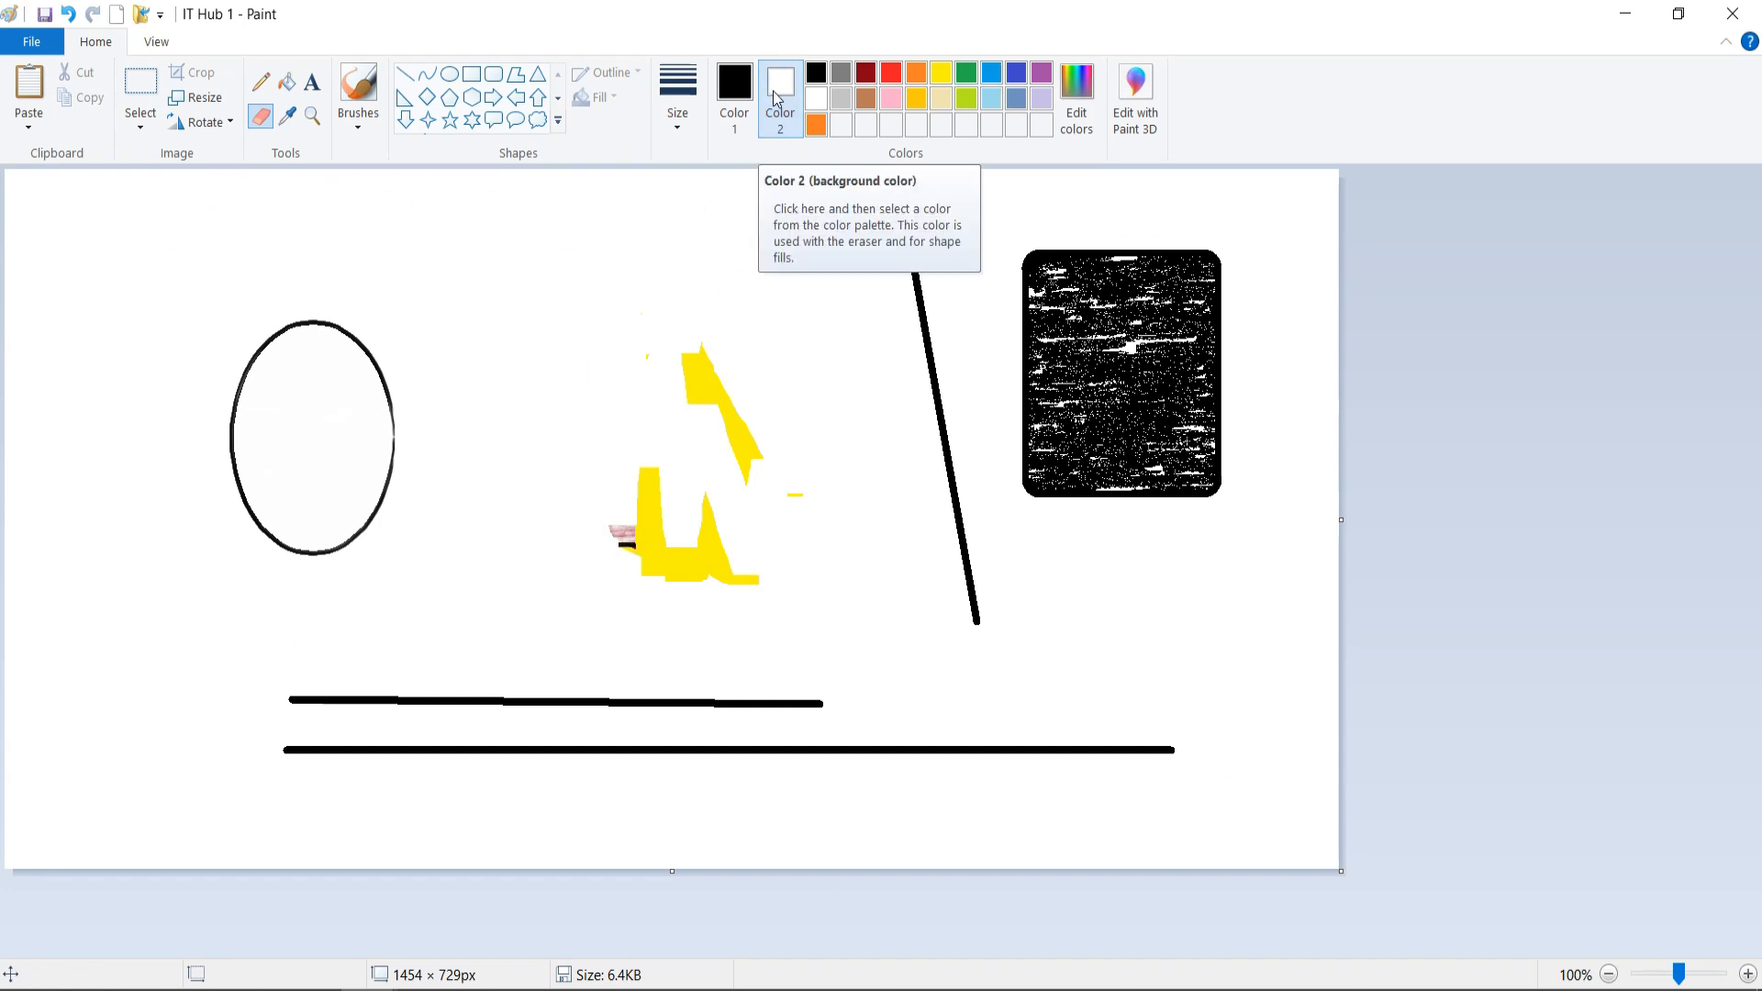
drag(669, 397, 730, 413)
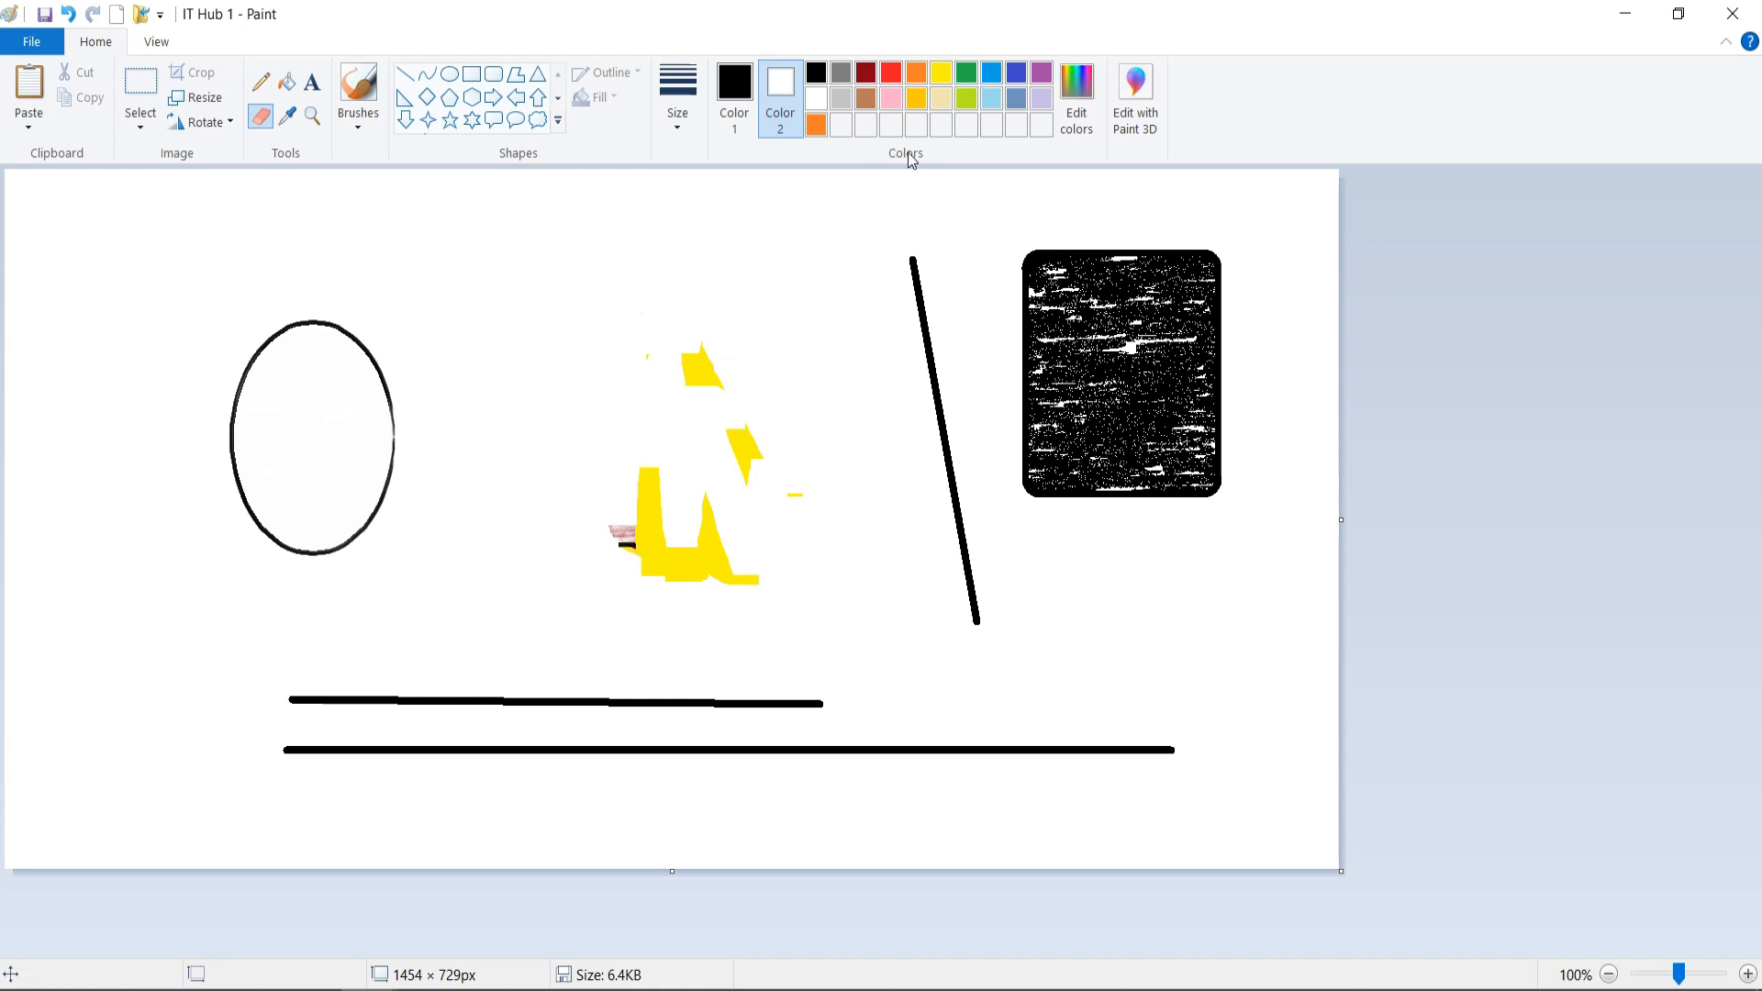
- Set Color 2 to gray, try an eraser stroke on the blank canvas above the yellow remains, and undo it
click(842, 85)
drag(516, 220, 595, 291)
key(ctrl+z)
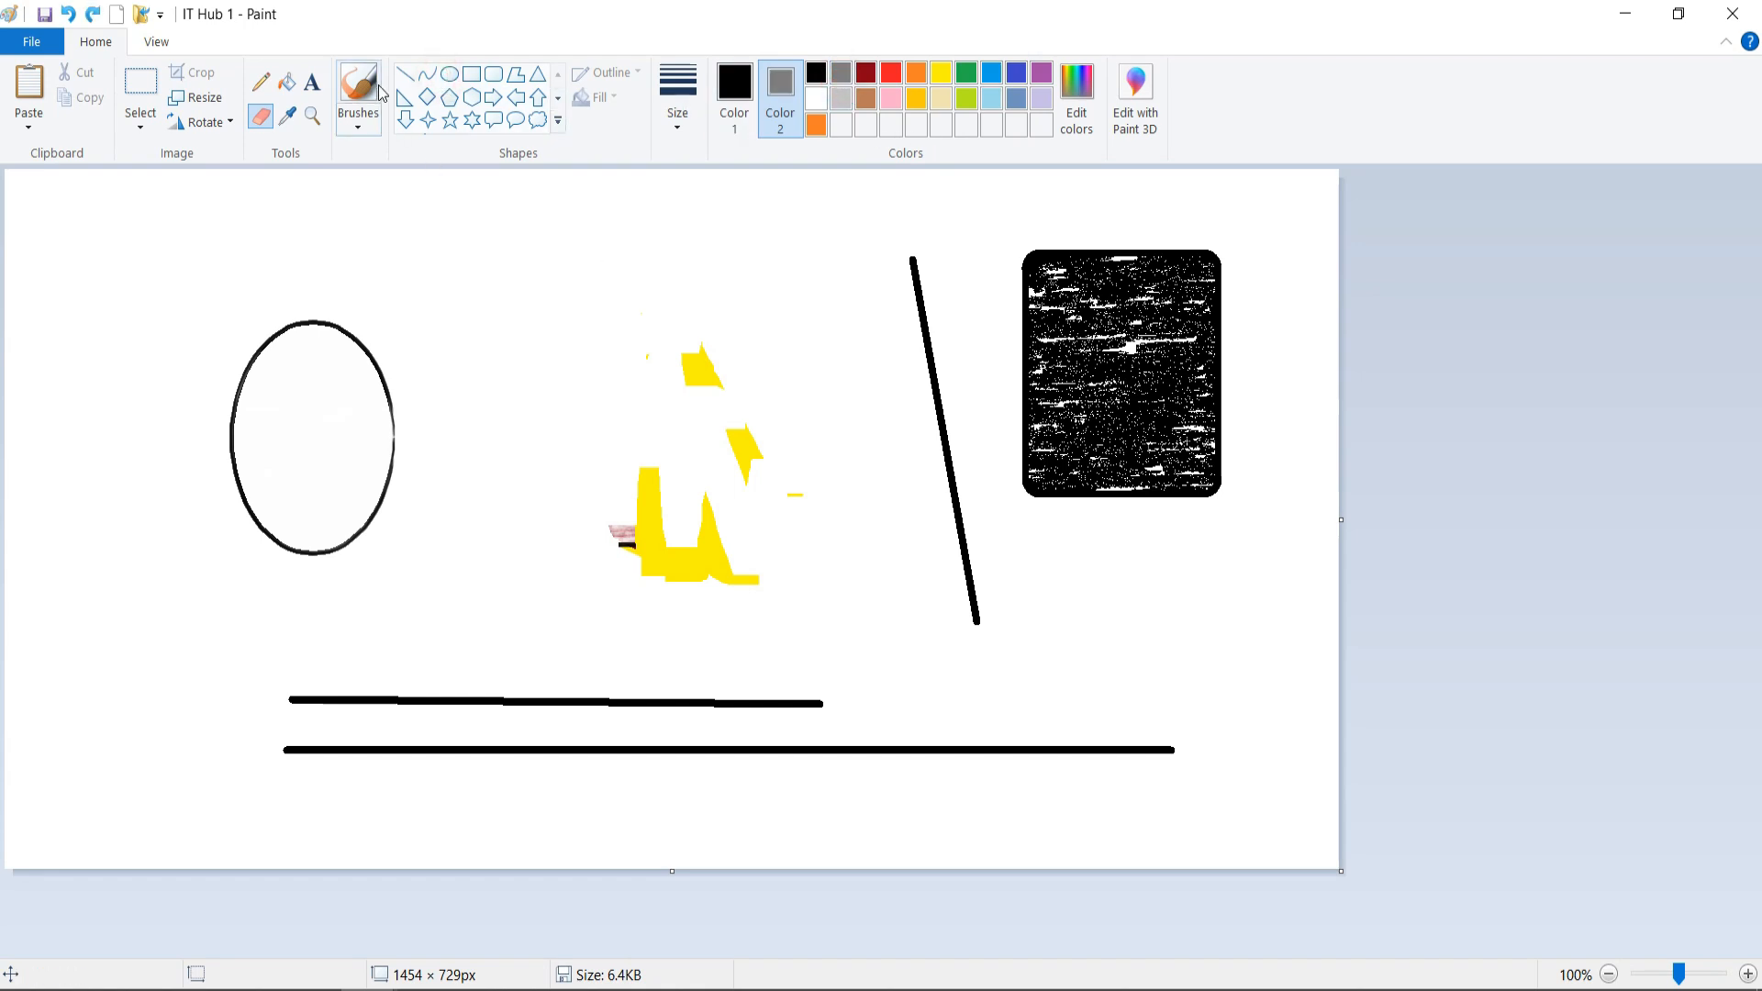
- Draw a black-outlined rectangle about 168 × 134 px above and right of the ellipse, with a solid gray fill
click(465, 79)
drag(454, 220, 612, 351)
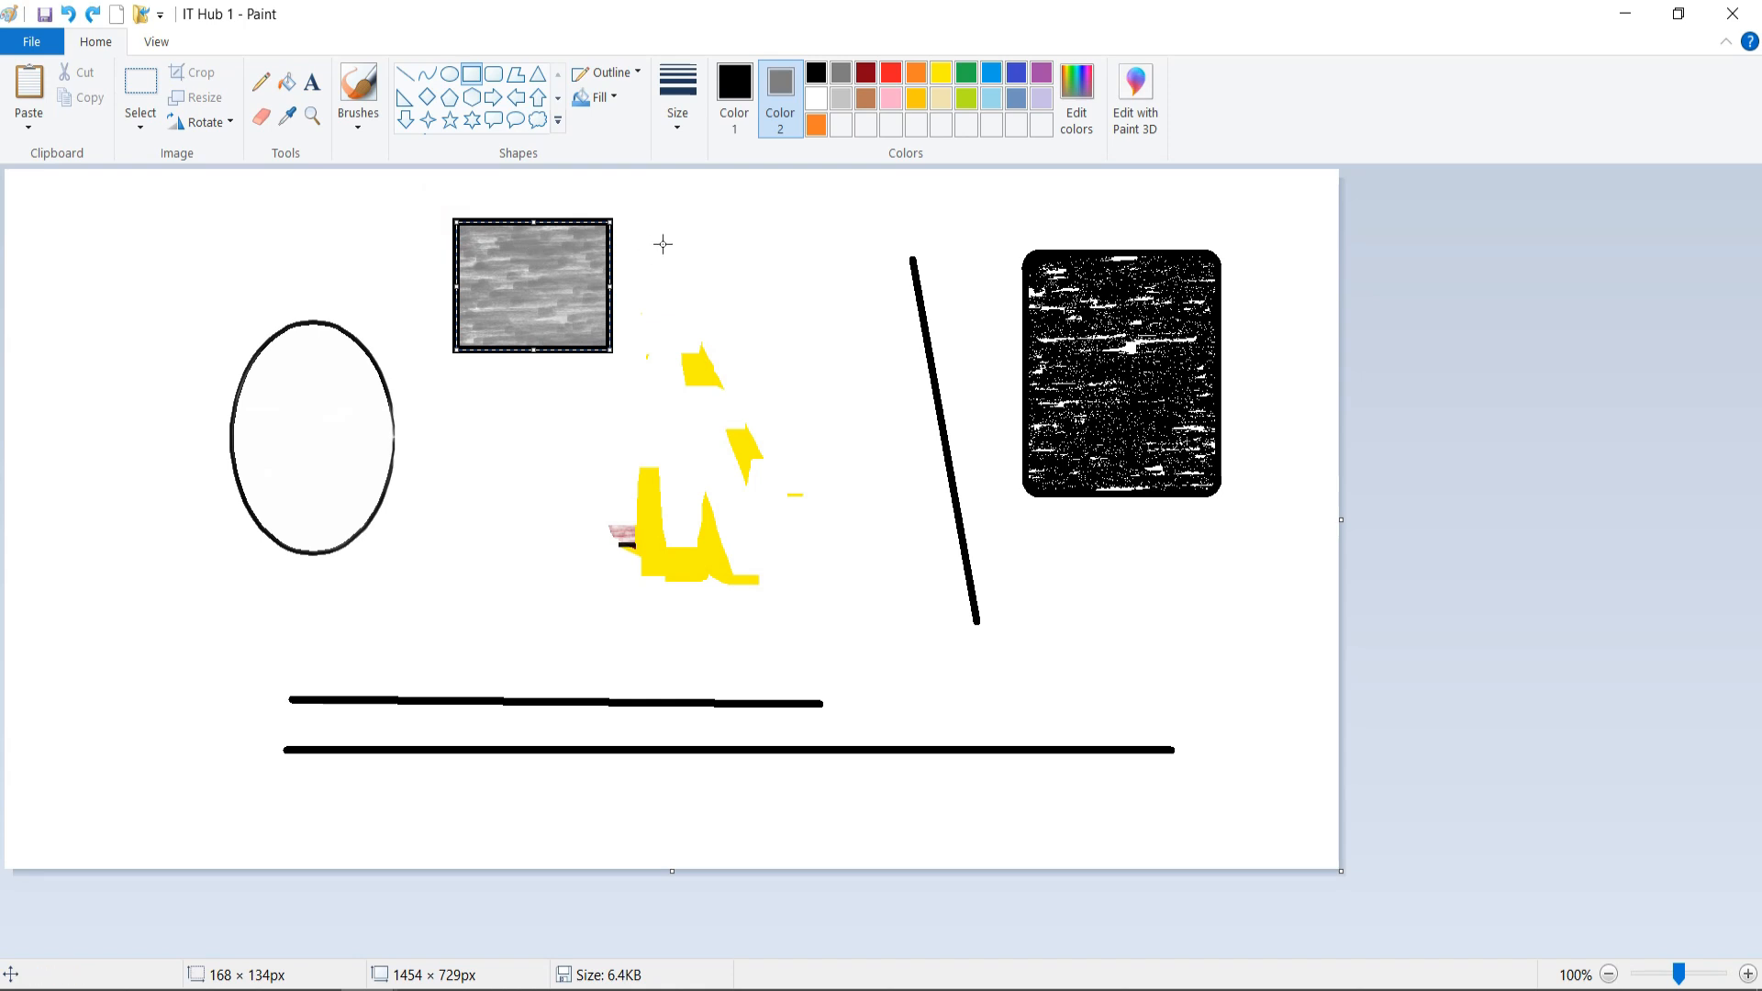
click(734, 92)
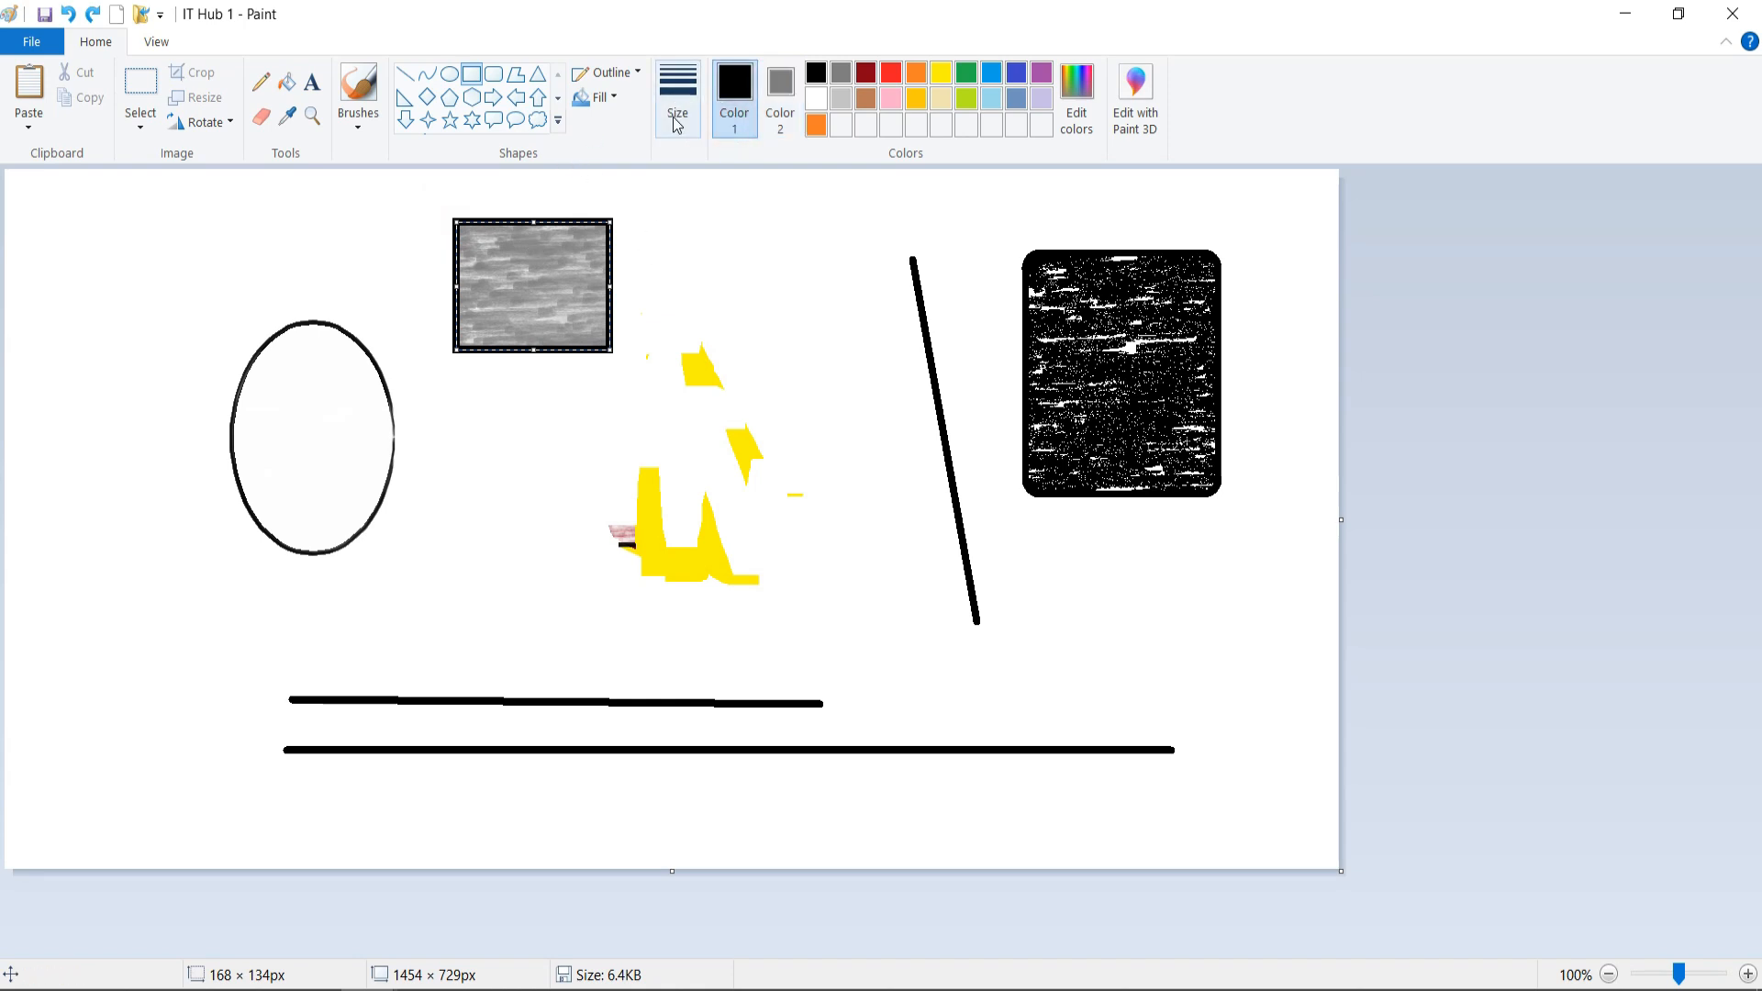
click(608, 97)
click(635, 151)
click(665, 256)
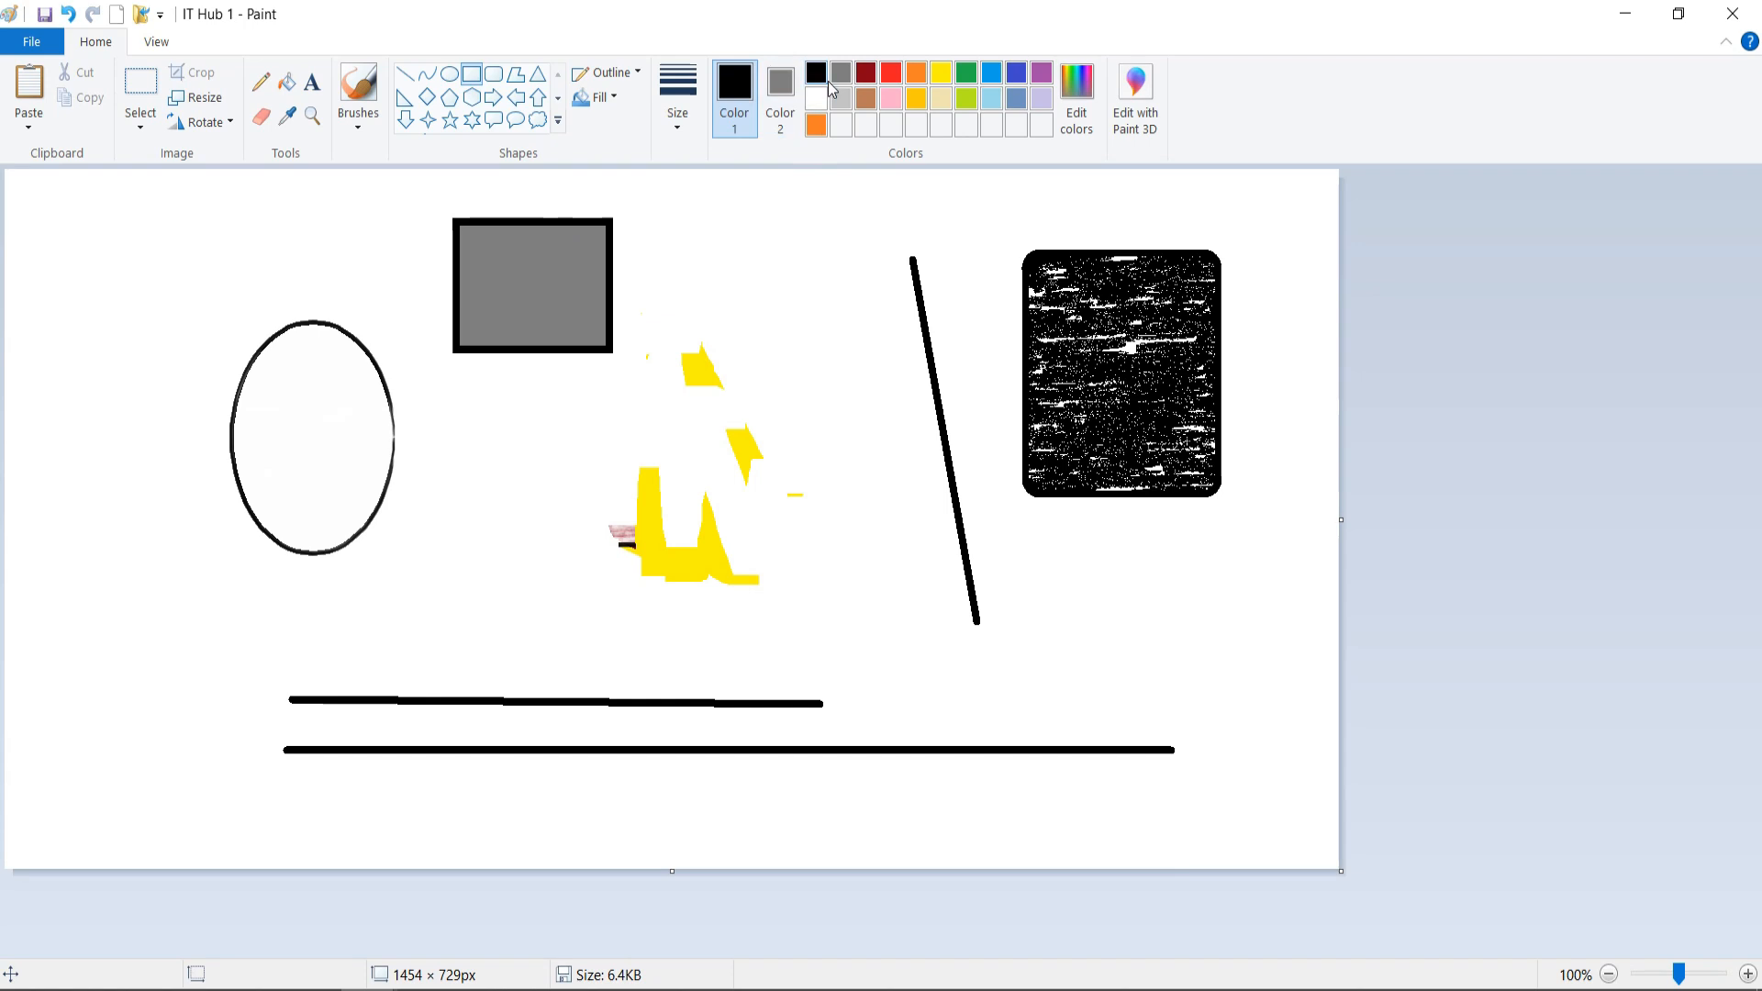
- Draw a red-outlined rectangle about 114 × 113 px right of the gray rectangle and make its fill white
click(780, 92)
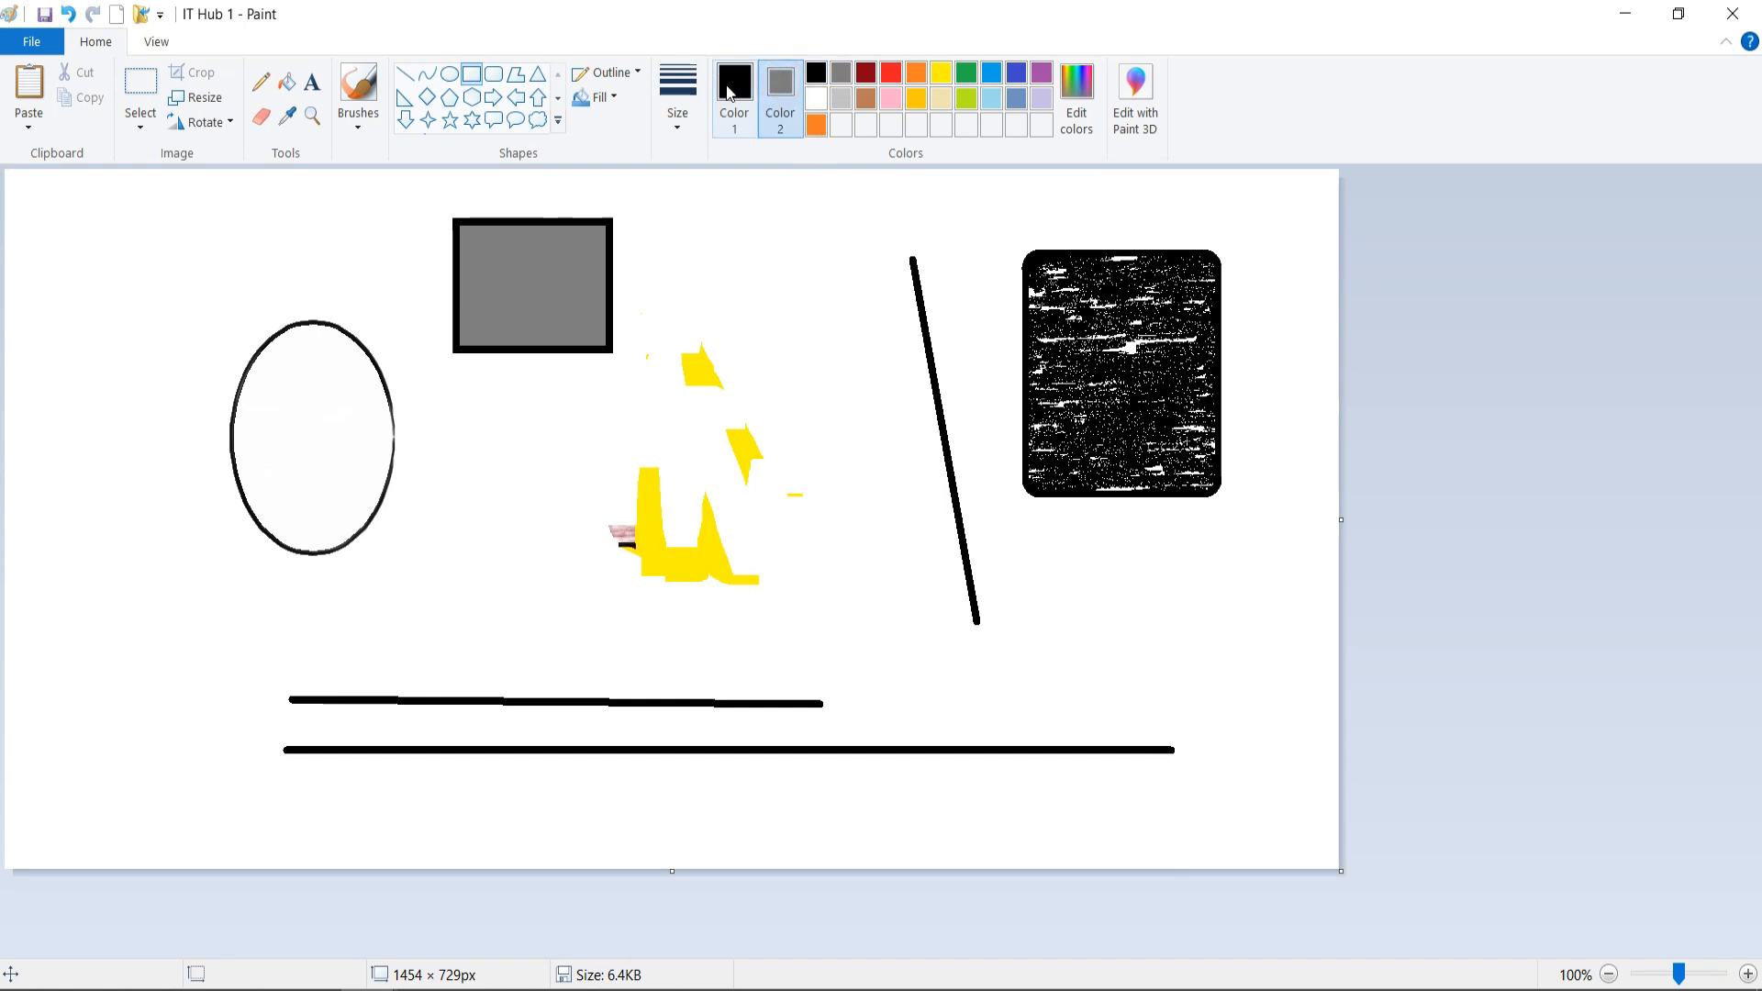
click(731, 90)
click(891, 72)
drag(700, 196, 808, 311)
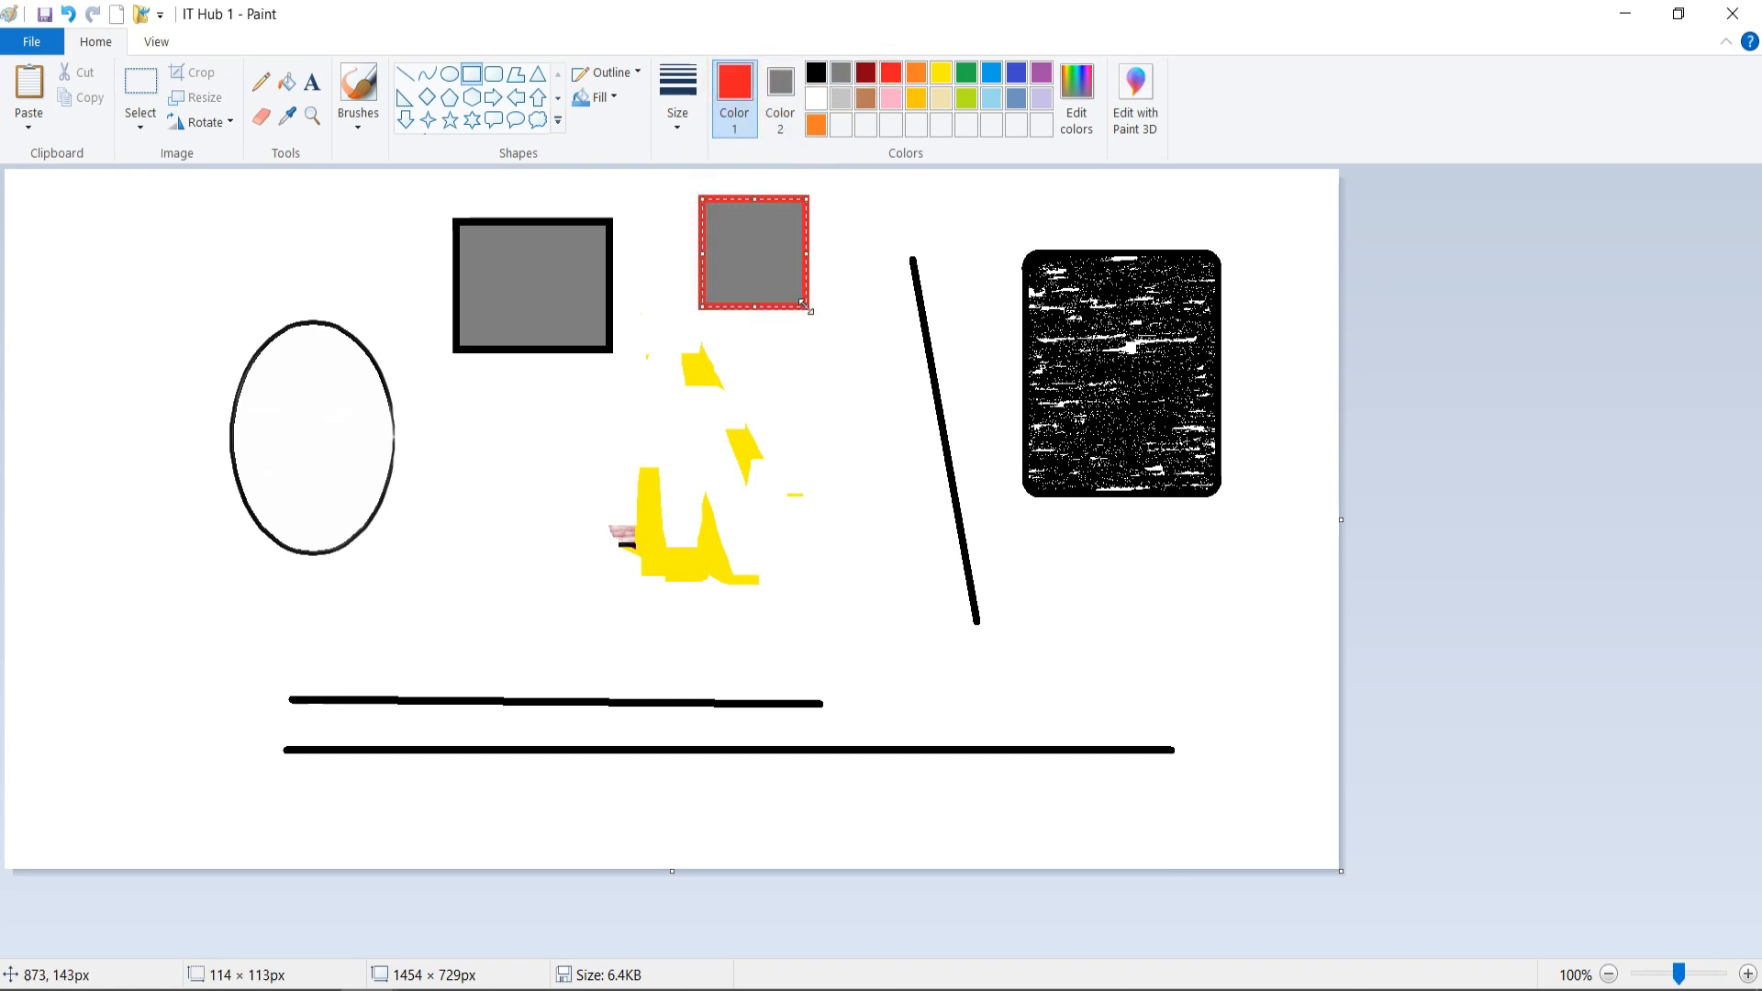
click(780, 91)
click(816, 99)
- Draw two smaller red-outlined, white-filled rectangles right of the first red one, the last about 60 × 73 px
click(846, 212)
drag(871, 235, 909, 287)
drag(945, 210, 1003, 283)
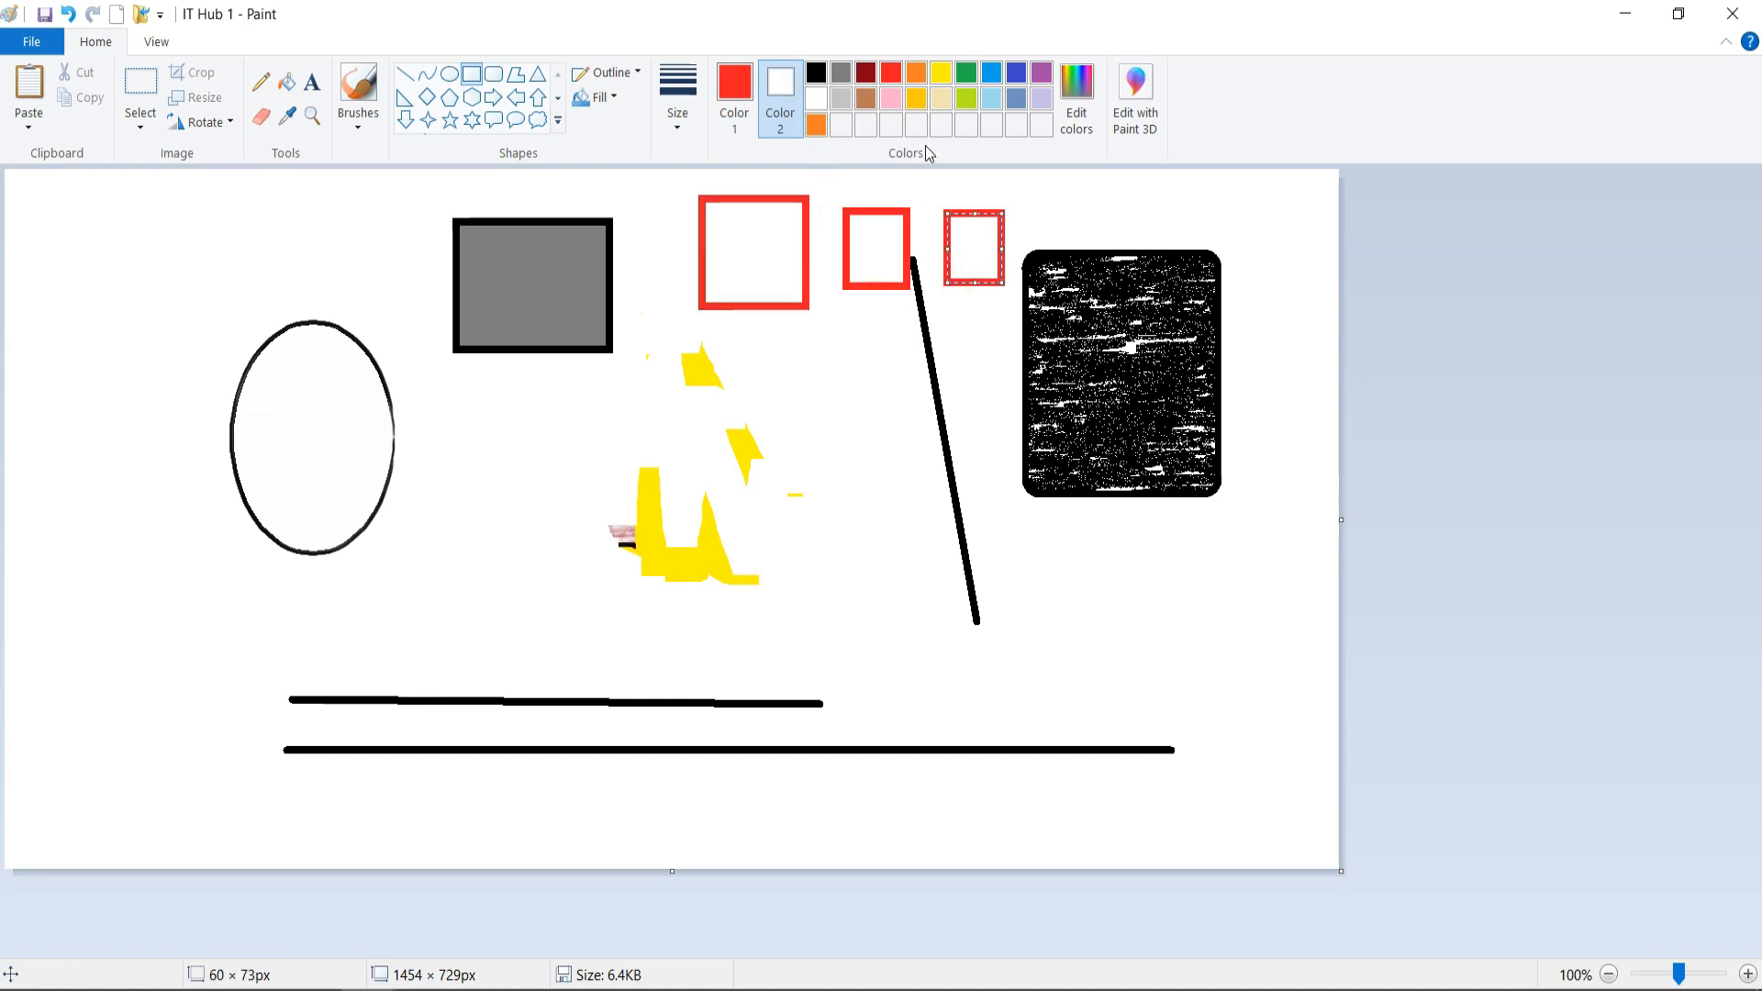
click(872, 105)
click(1002, 191)
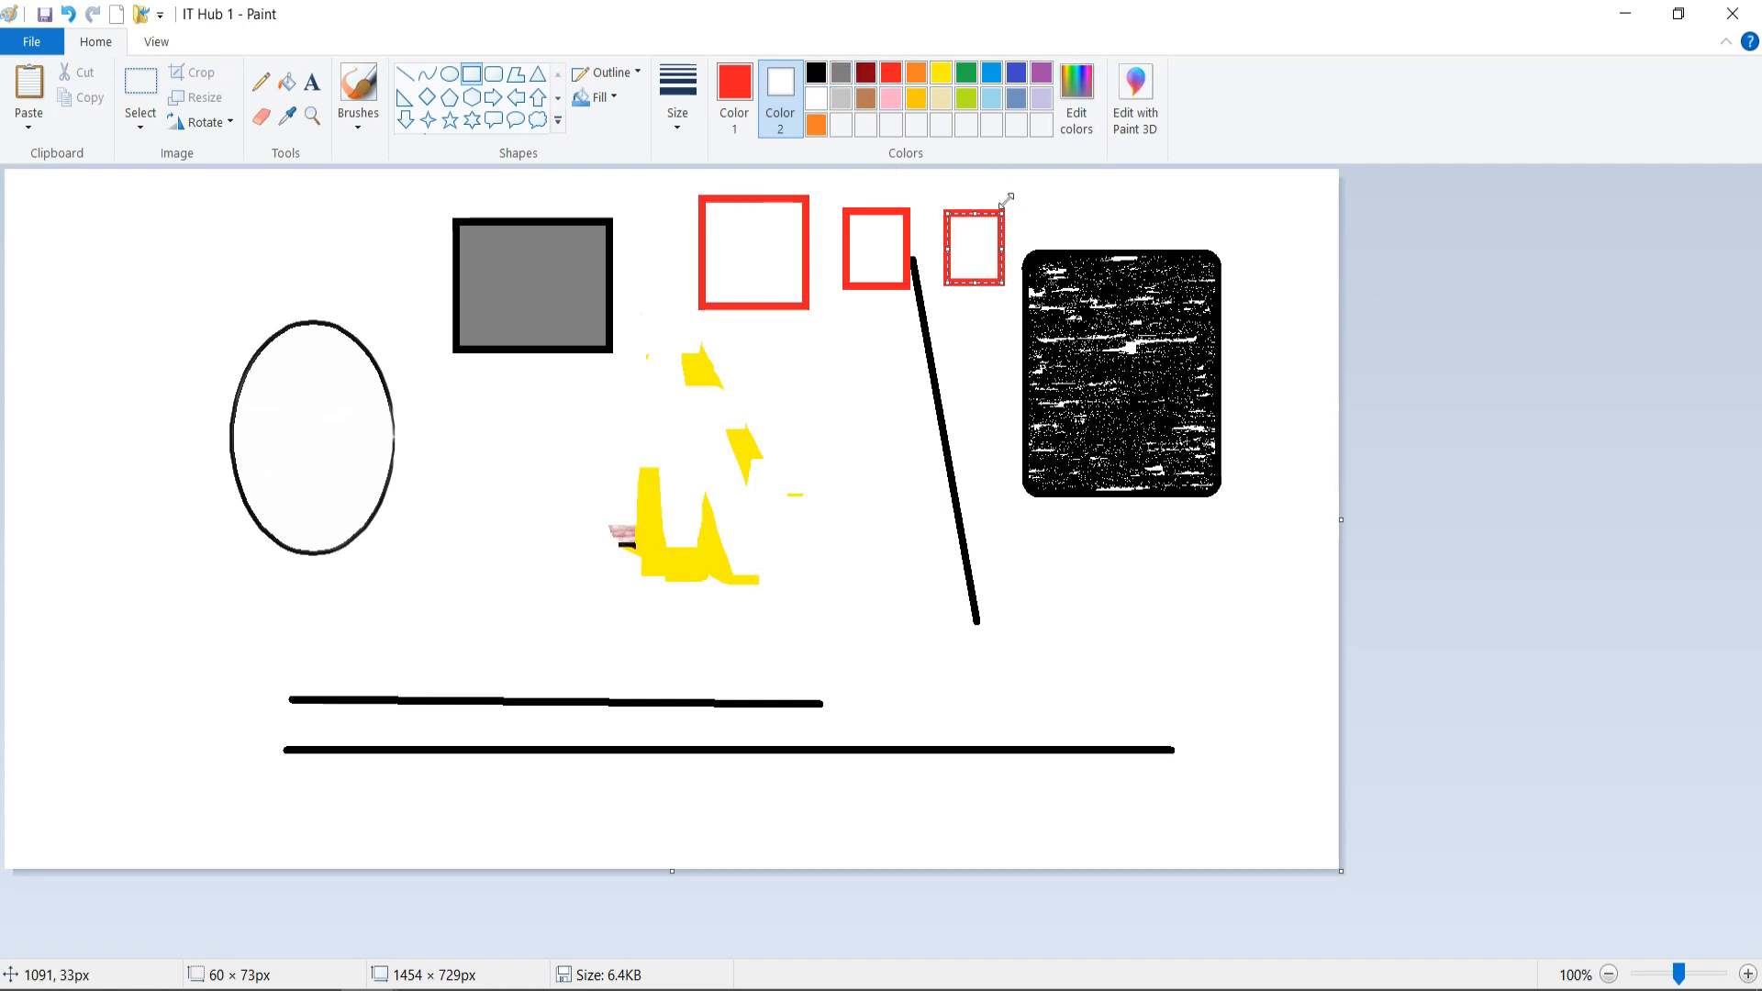
- Set Color 2 to a custom pink with red 208, green 21 and blue 124, after trying several basic and spectrum colors
click(1092, 116)
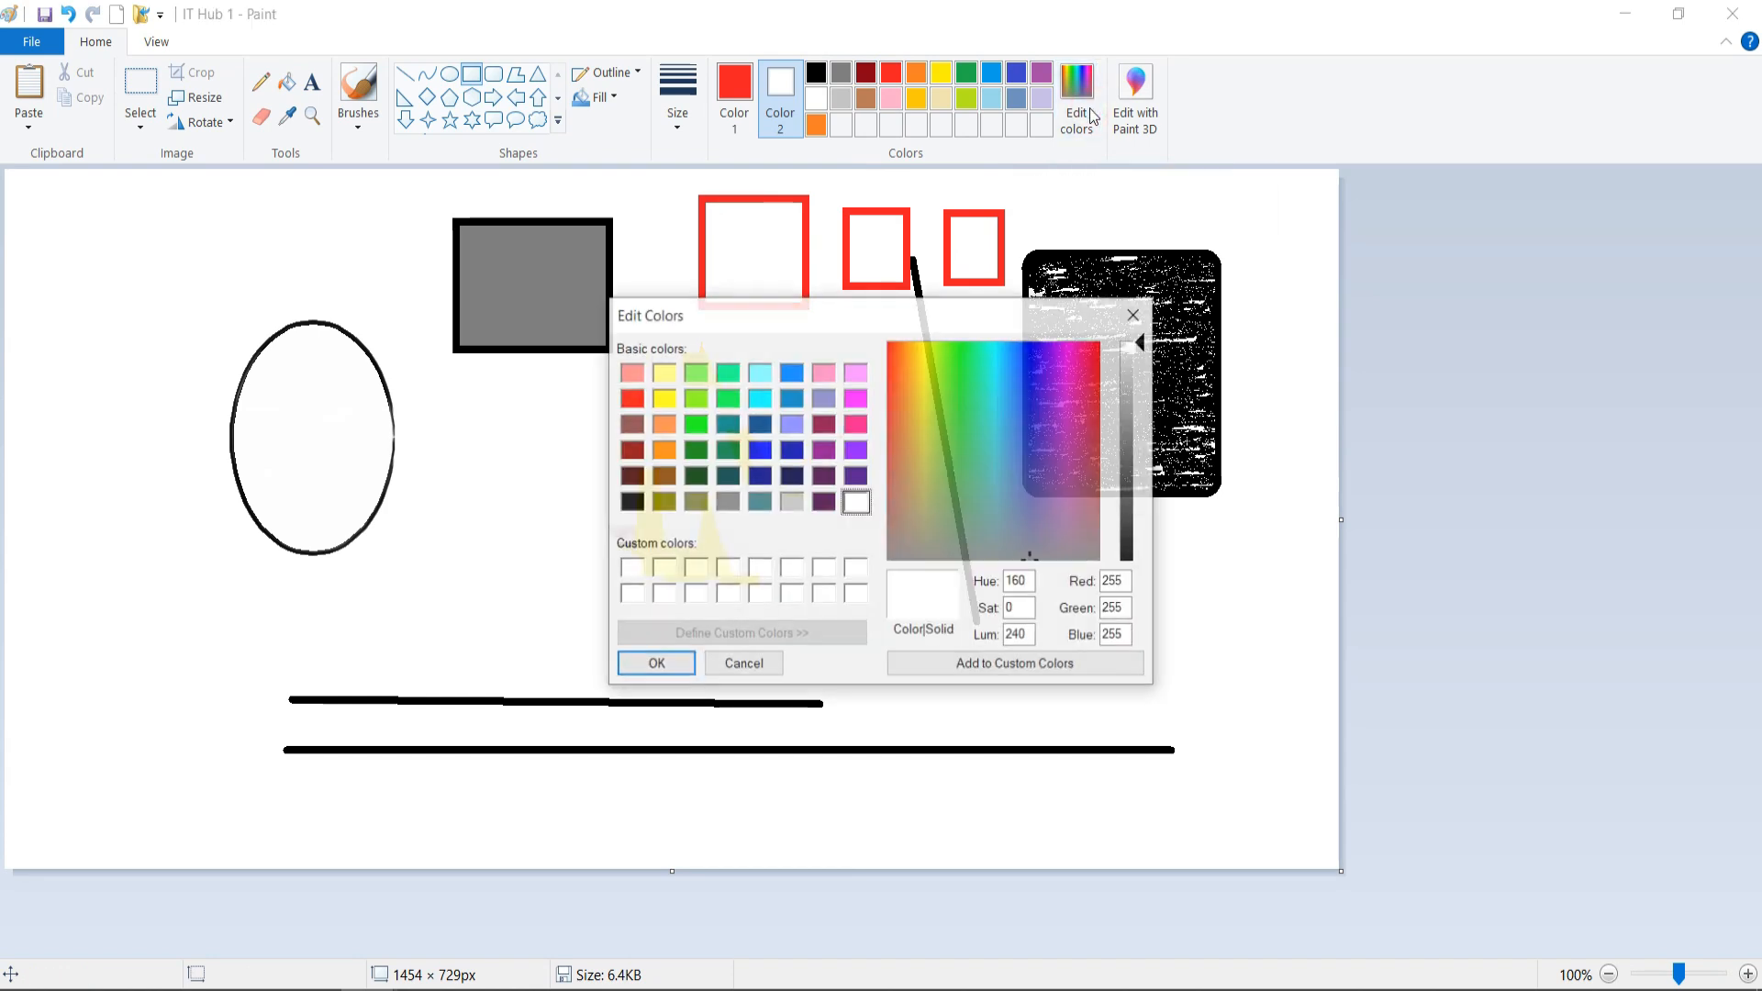
drag(931, 303, 1046, 128)
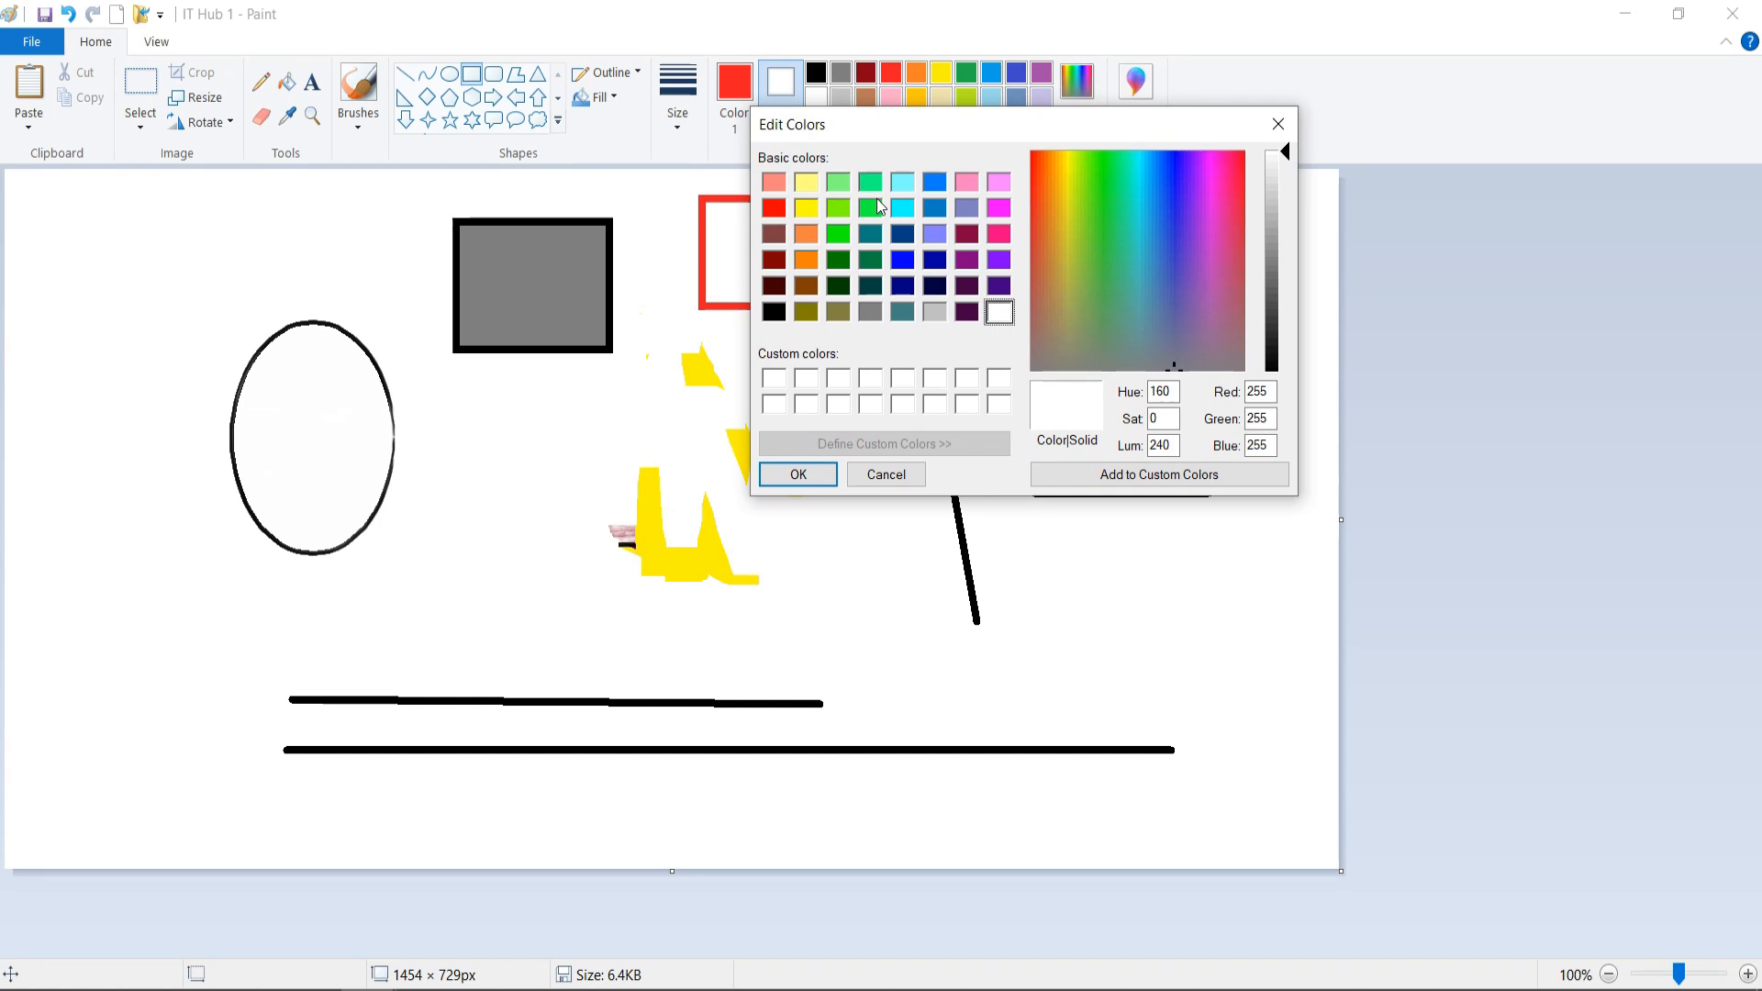
drag(902, 134, 836, 245)
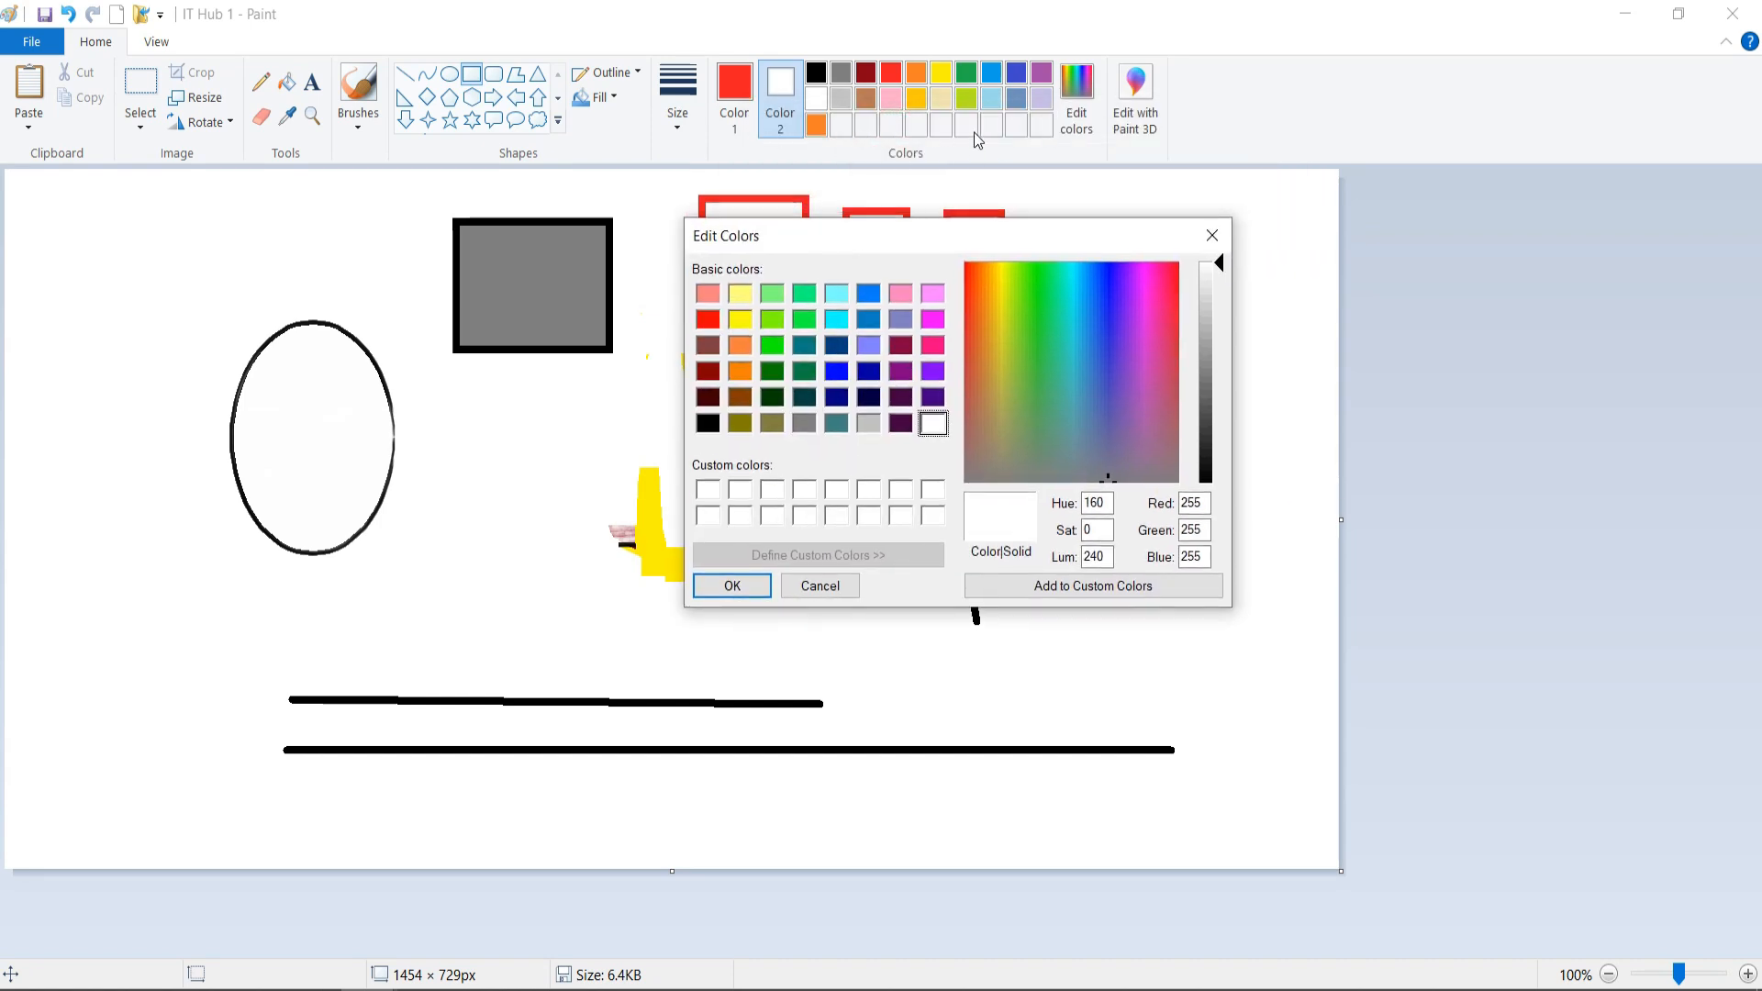
click(907, 323)
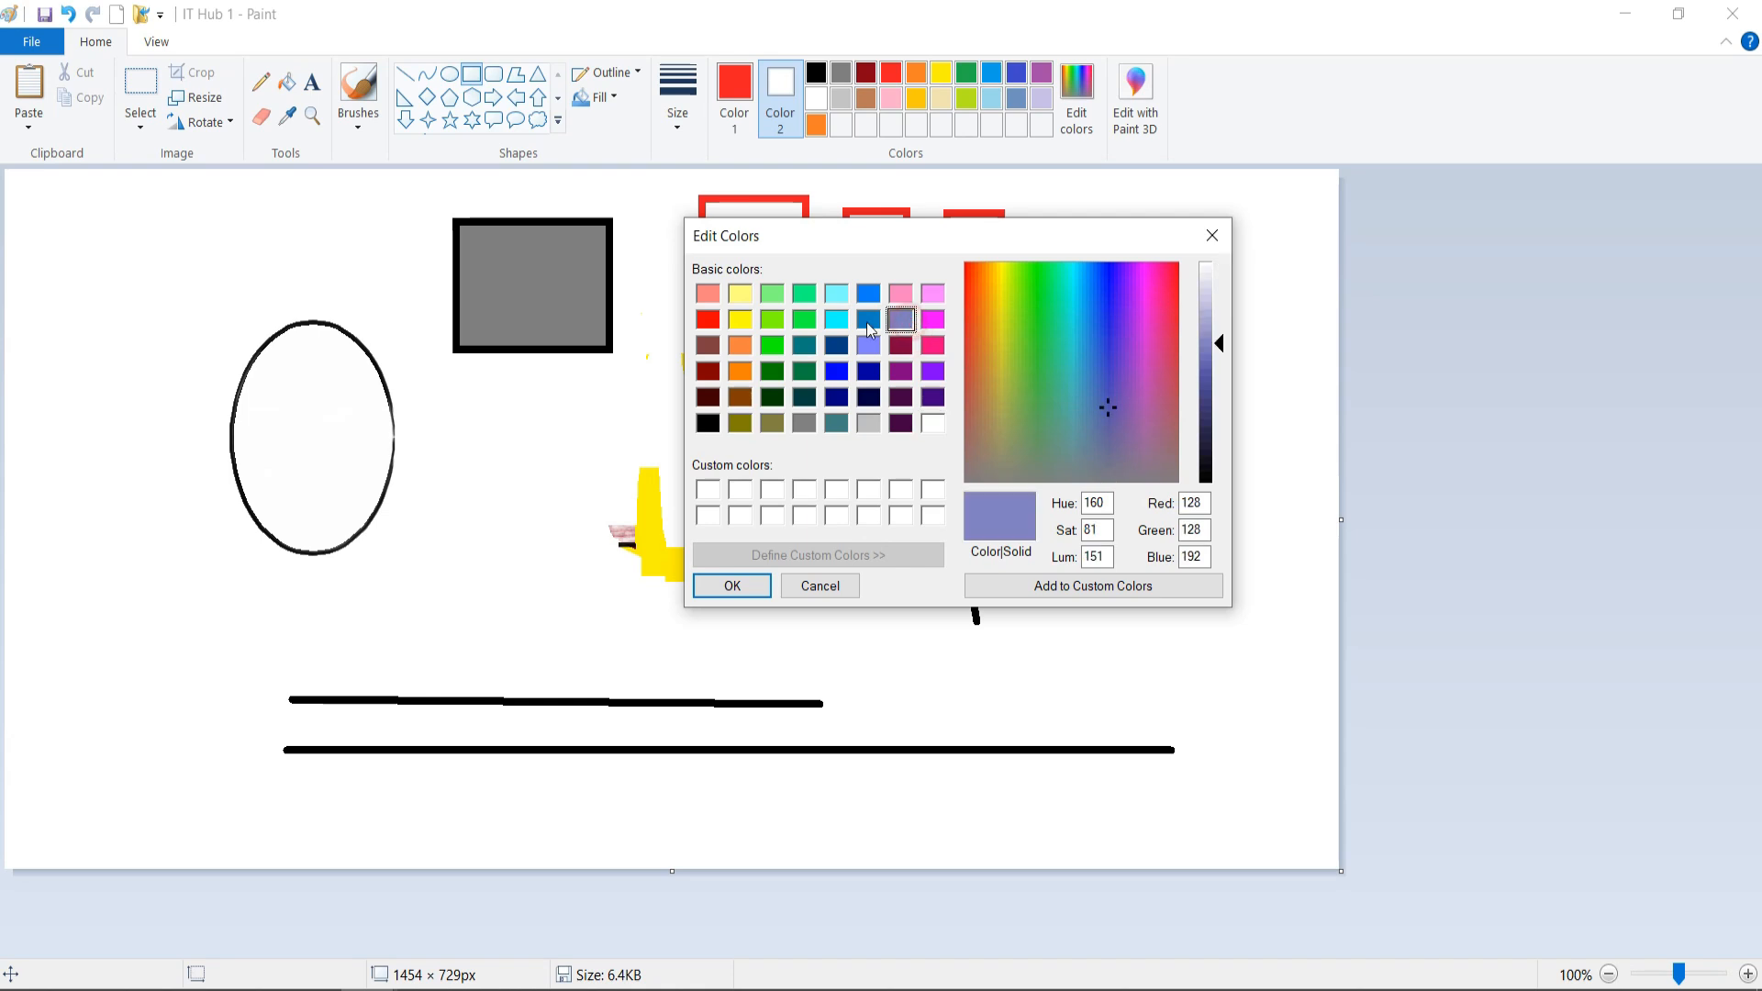
click(804, 320)
click(772, 320)
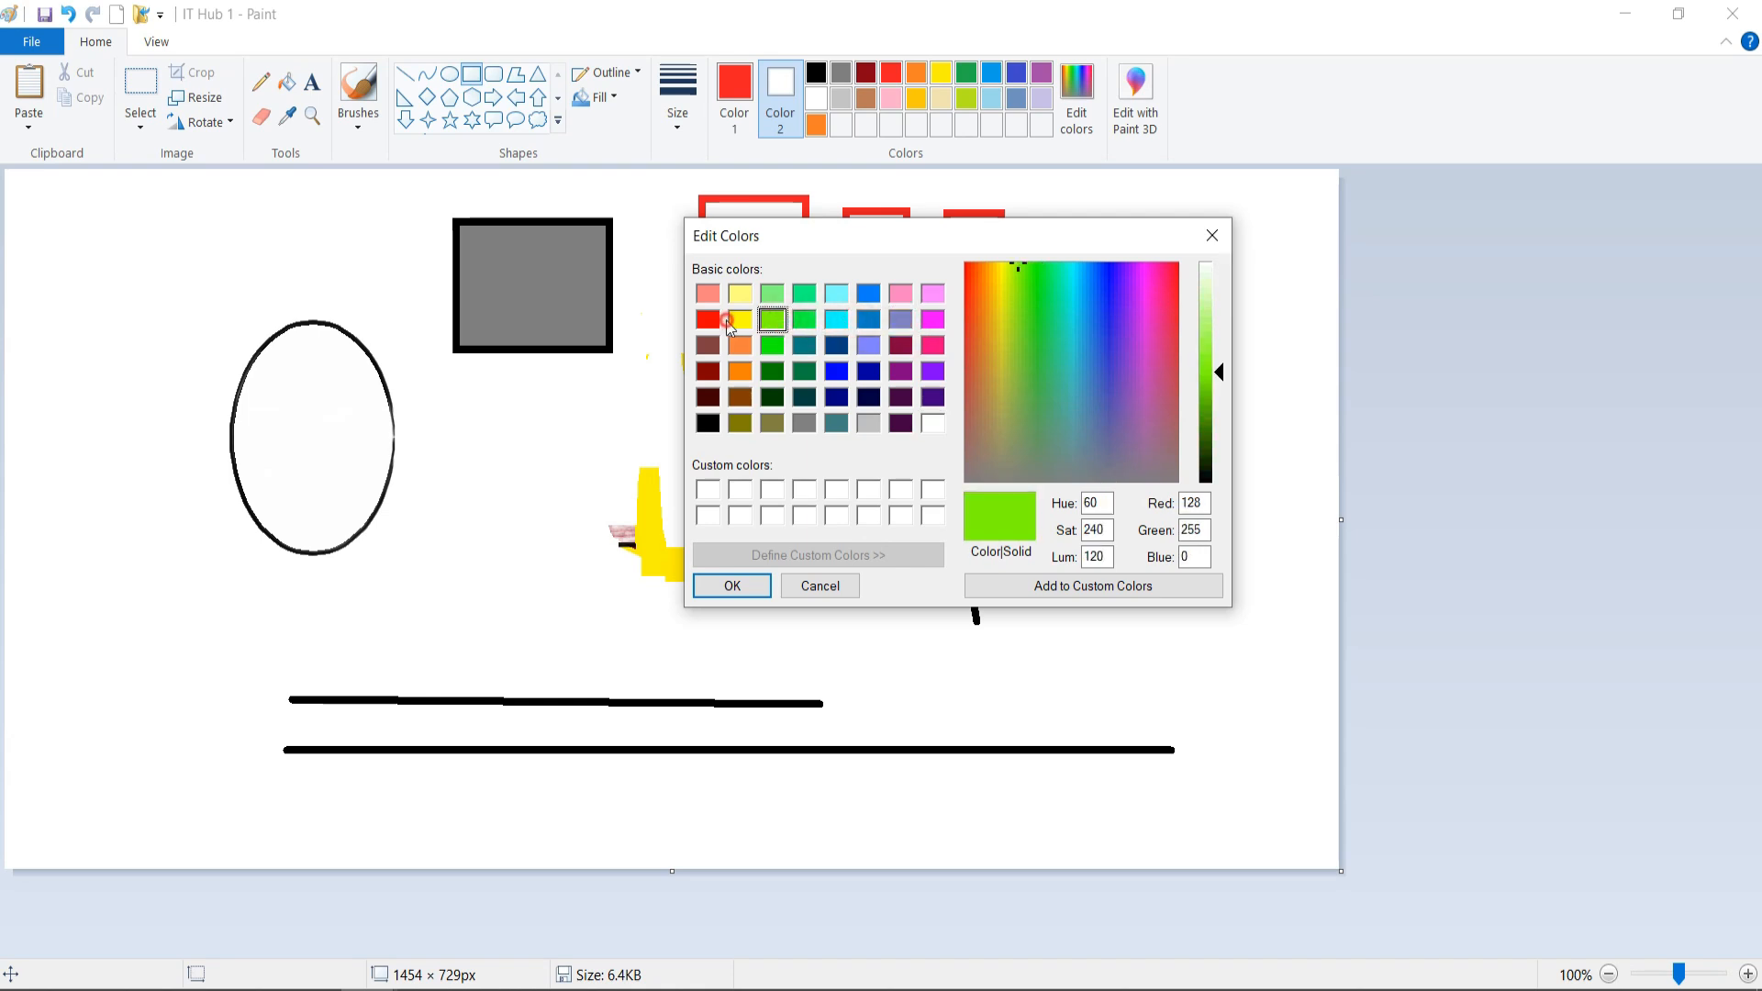
click(1077, 333)
drag(1224, 373, 1109, 294)
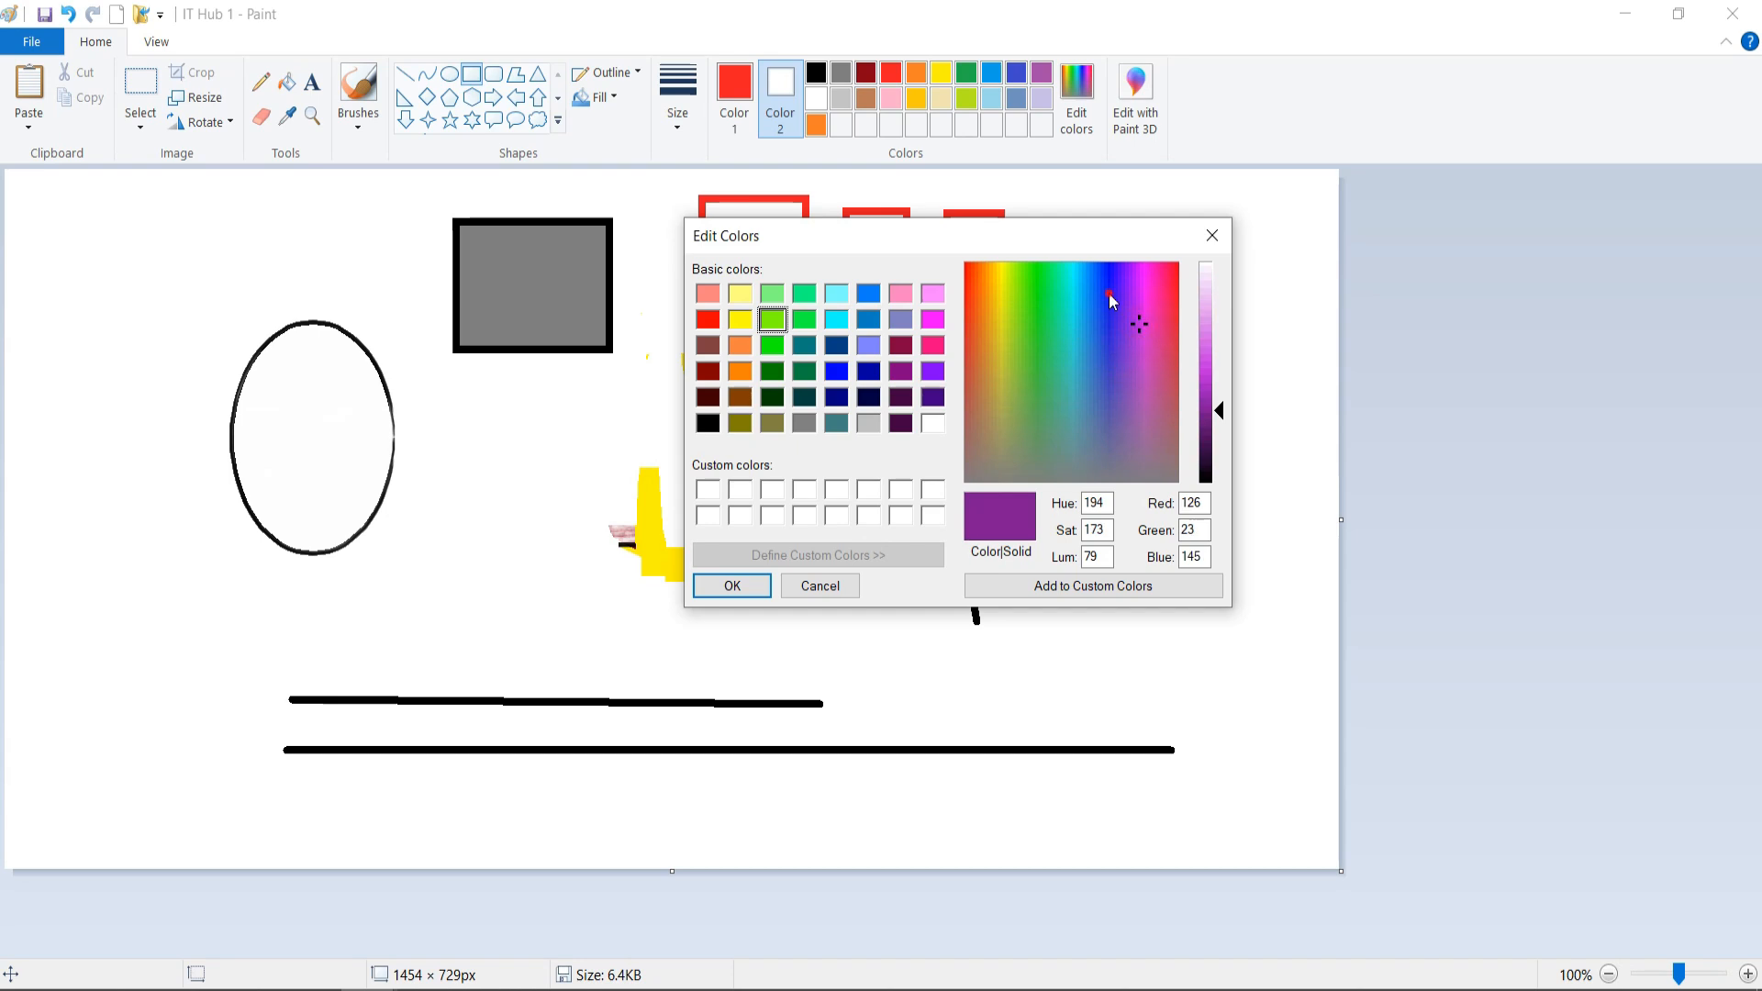
click(1220, 405)
mouse_move(1223, 410)
mouse_down()
mouse_move(1217, 364)
mouse_move(1218, 479)
mouse_move(1218, 333)
mouse_move(1216, 384)
mouse_up()
click(1160, 303)
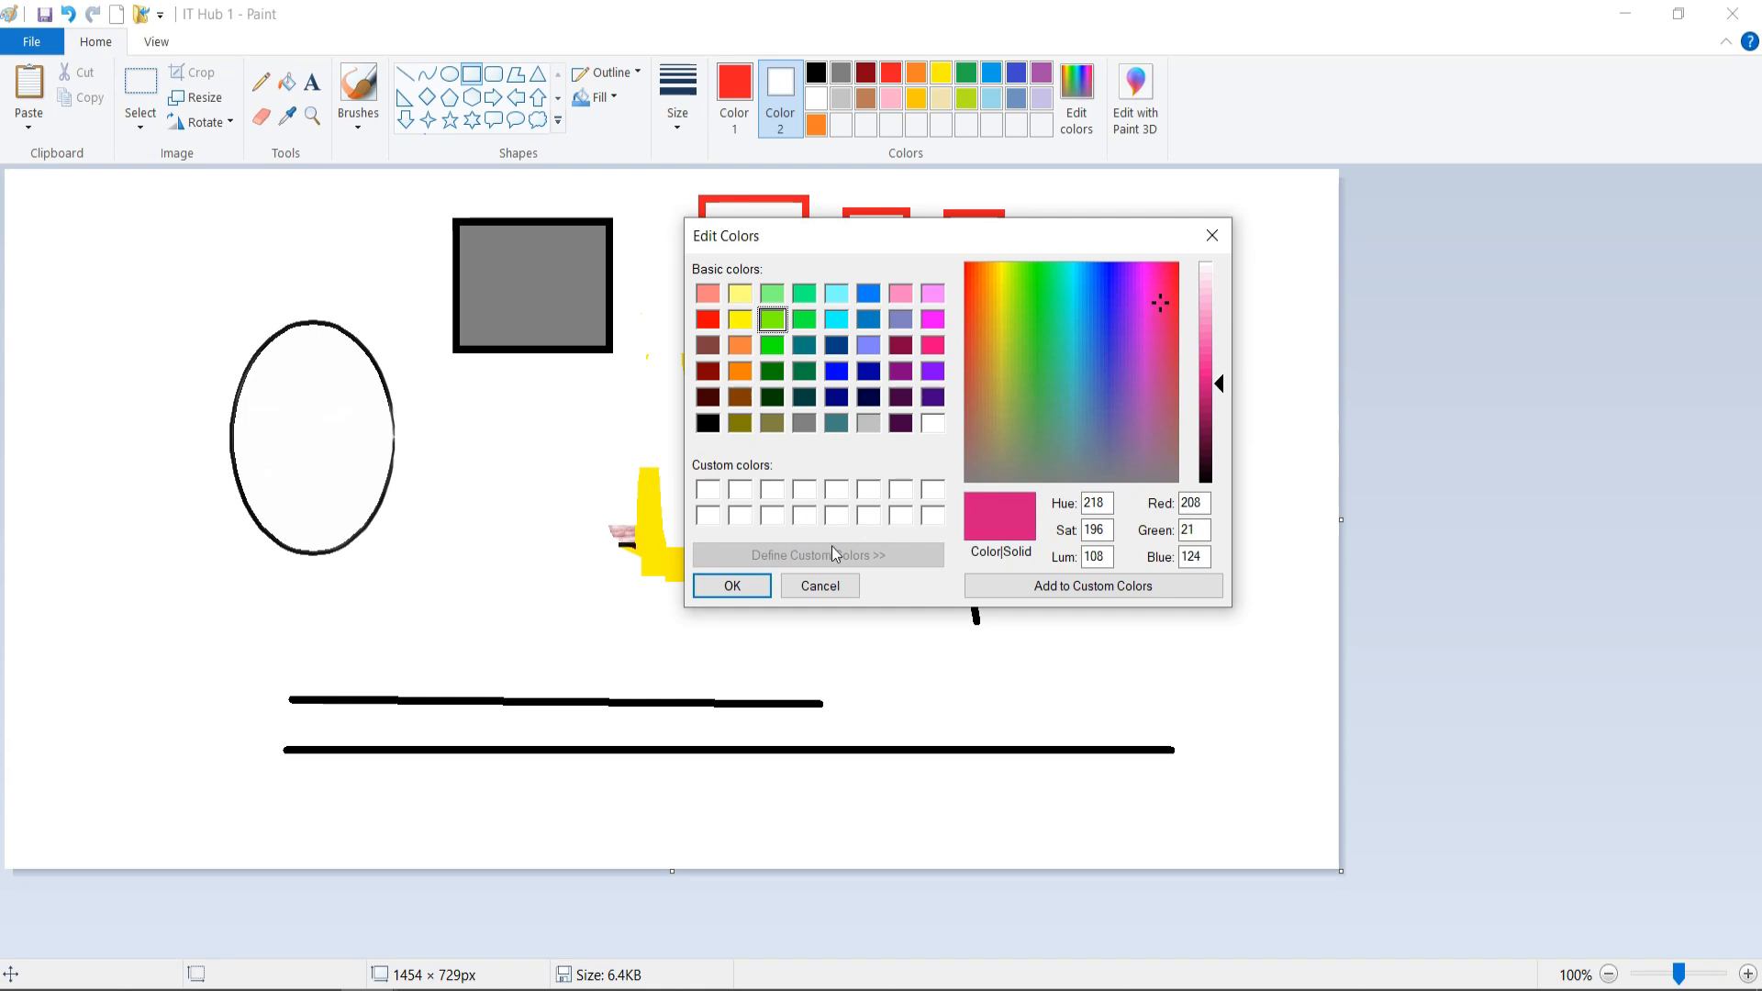
click(732, 592)
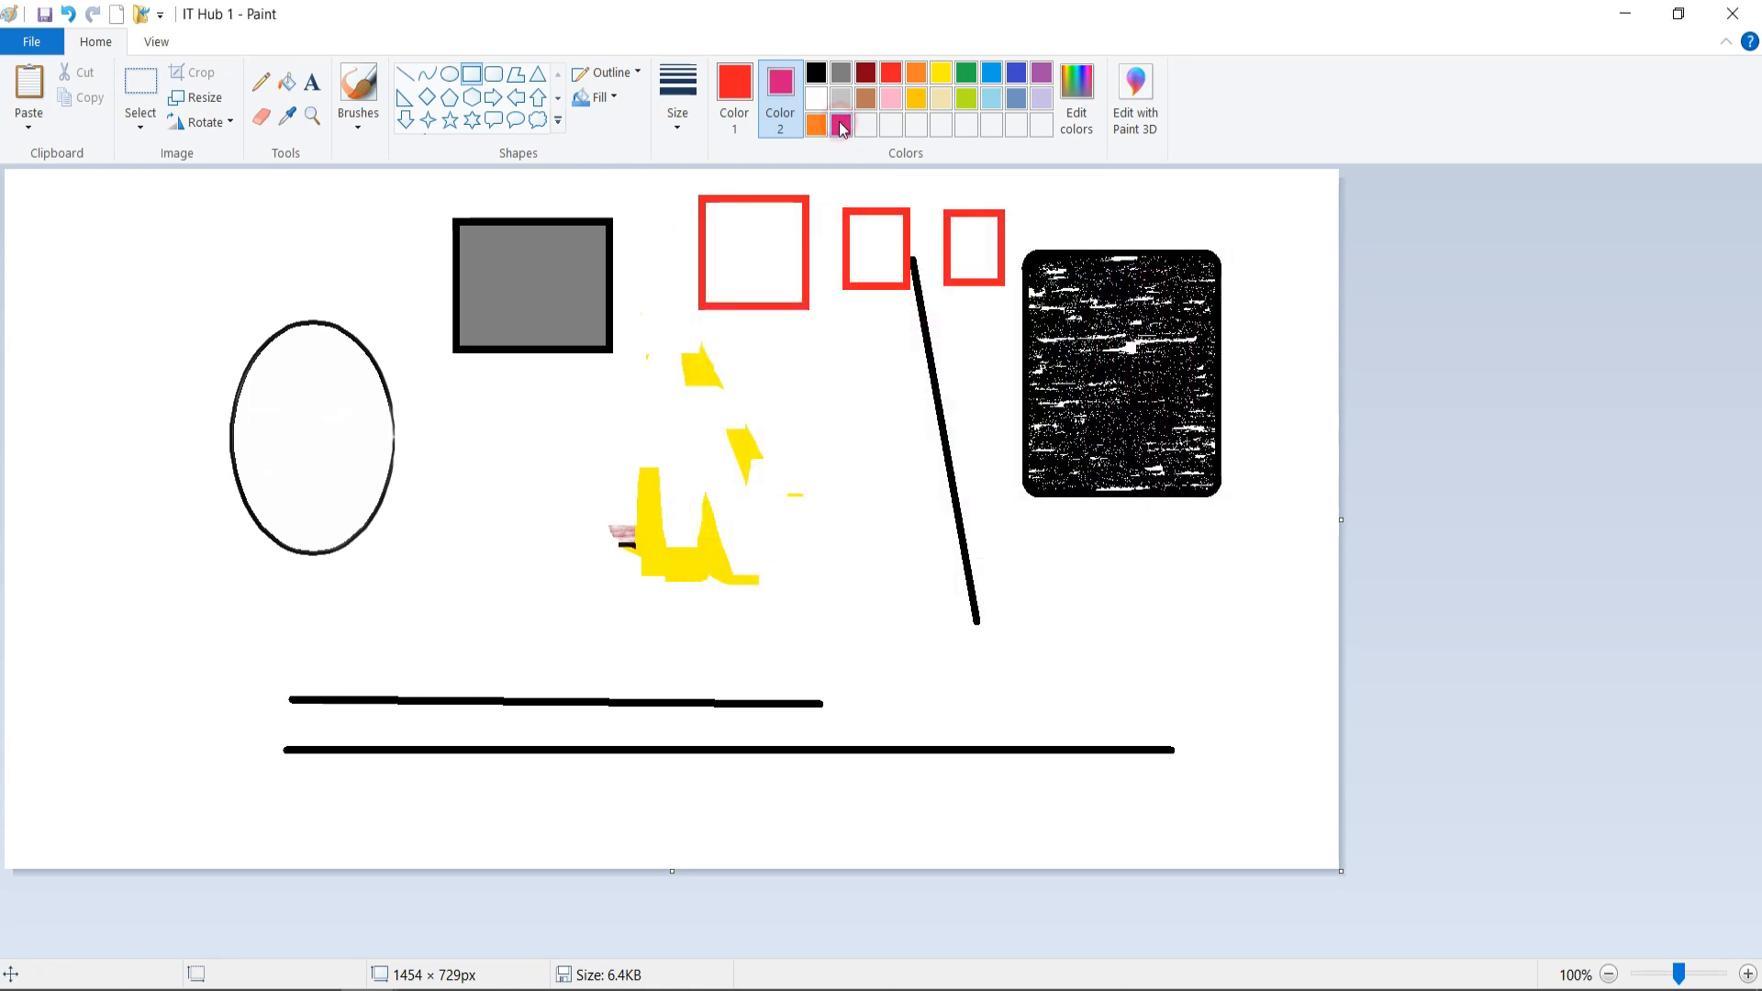
- Fill the largest red-outlined rectangle with red, then set Color 1 to the custom pink and refill it
click(287, 82)
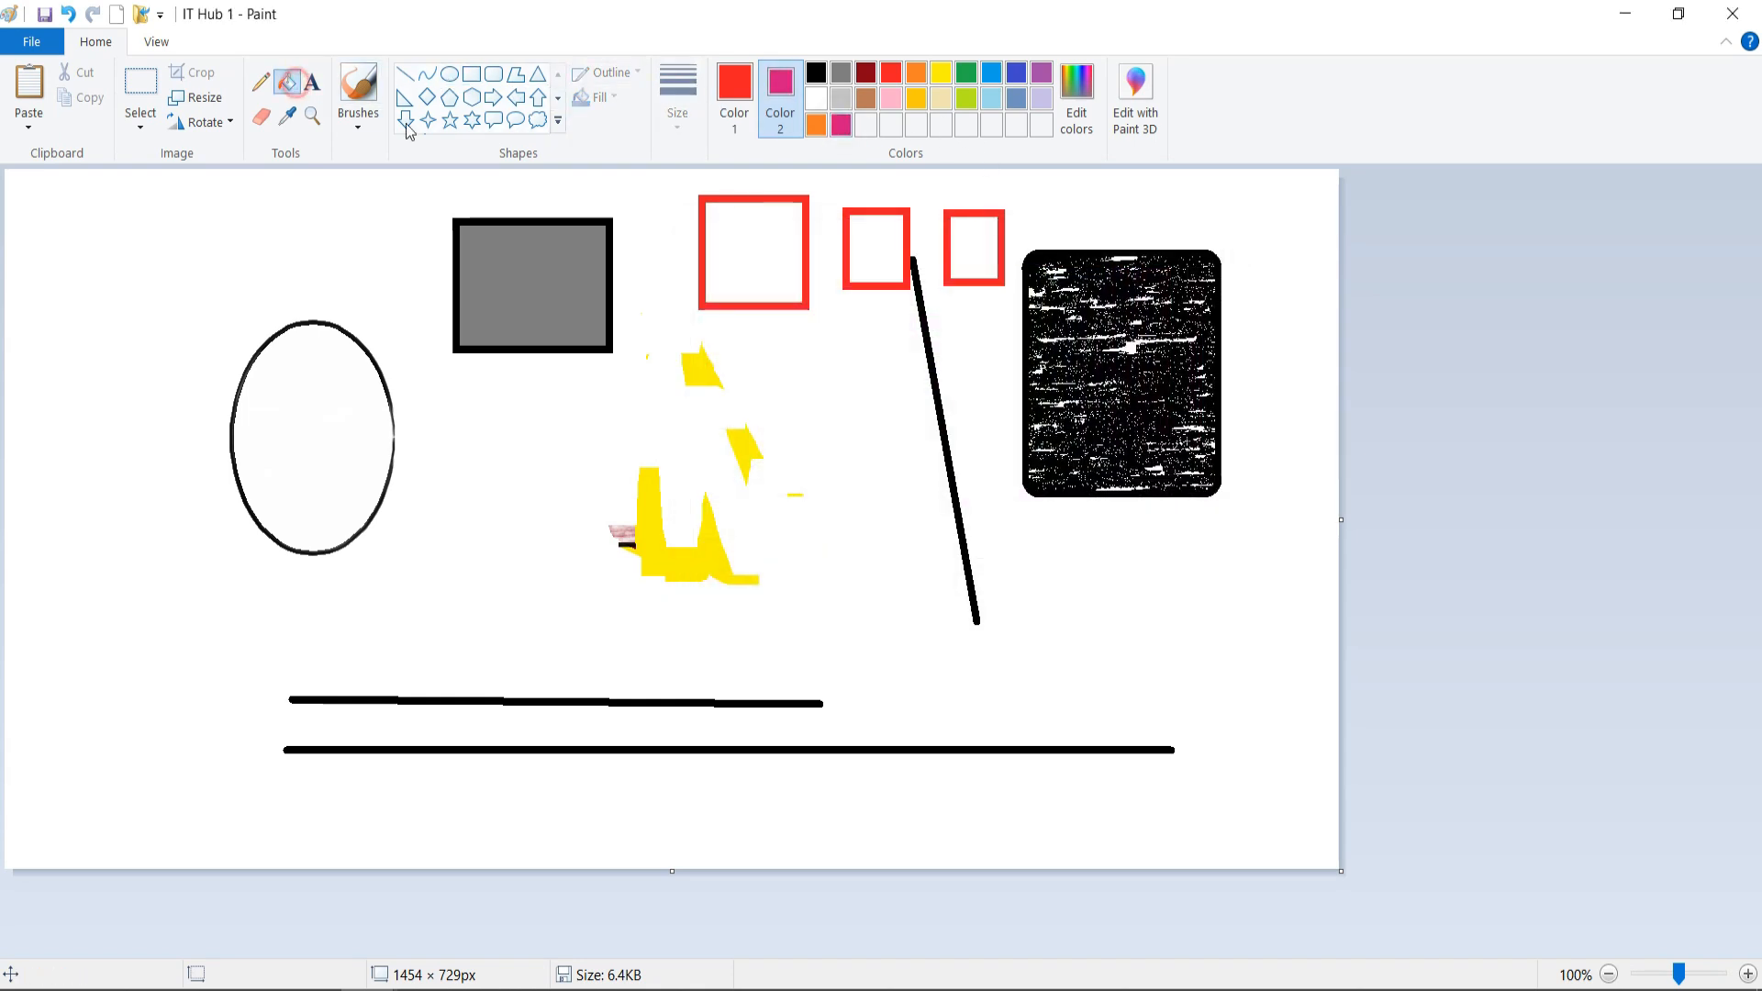
click(746, 256)
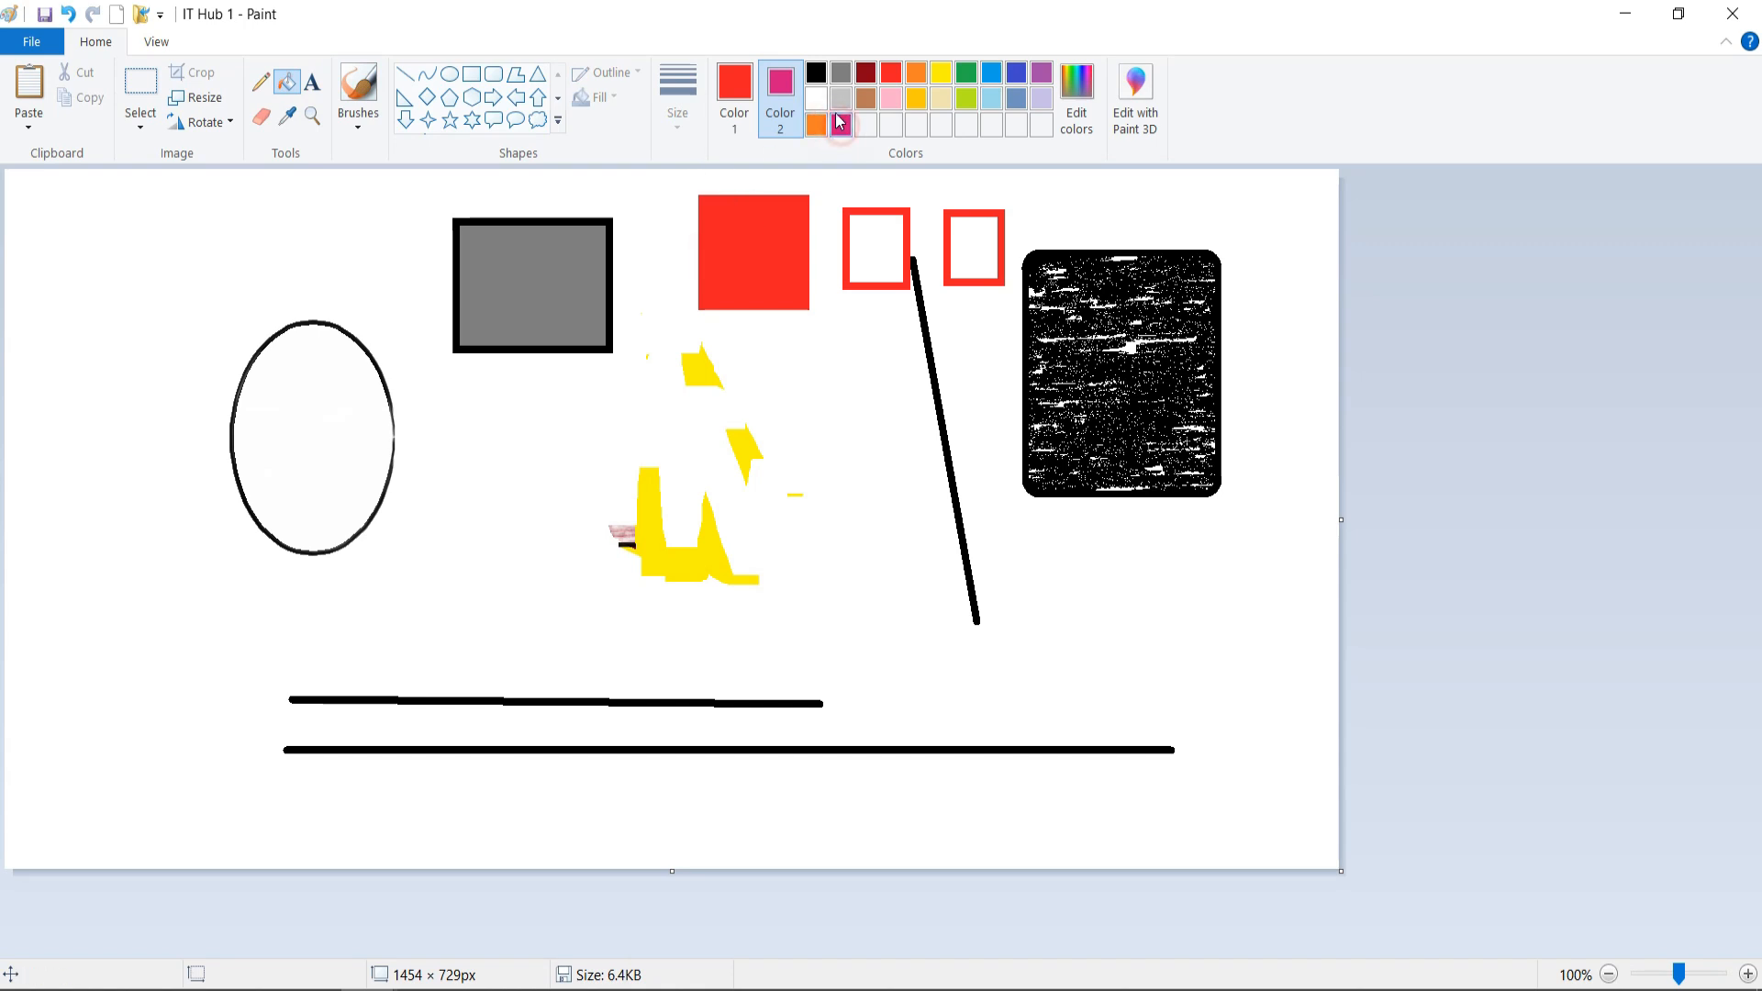
click(724, 100)
click(840, 124)
click(769, 225)
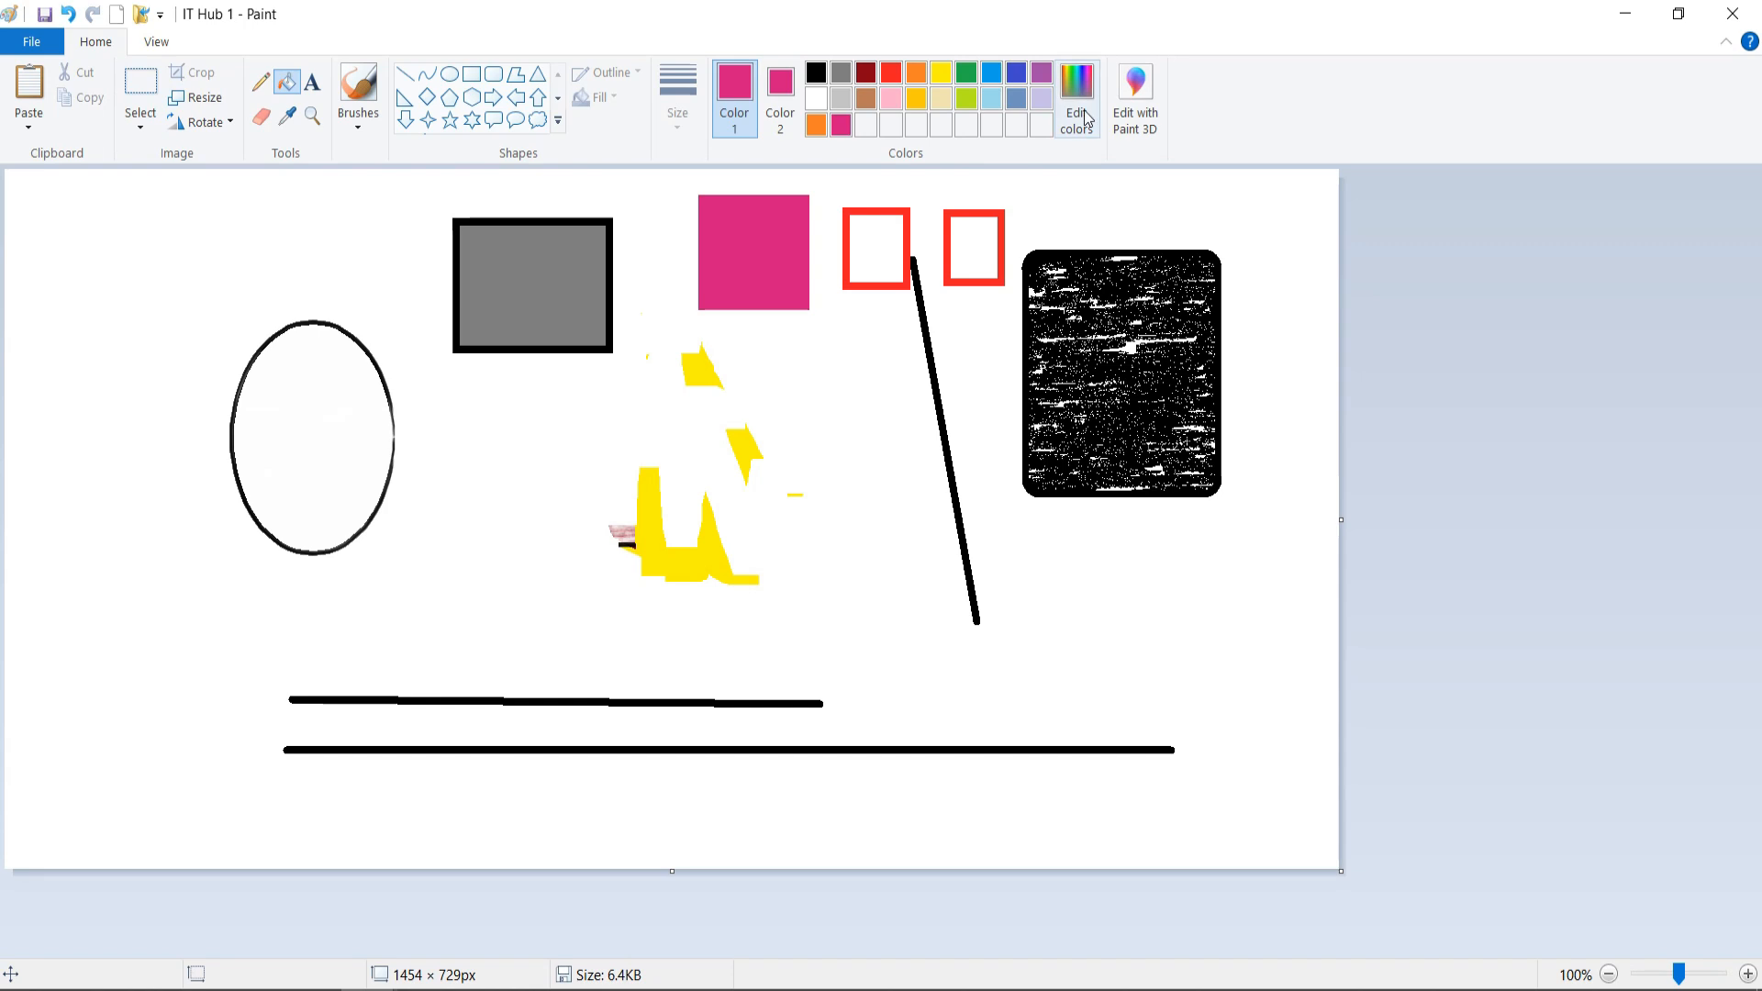
- Zoom the picture in to 400% and back out to 100%
click(157, 42)
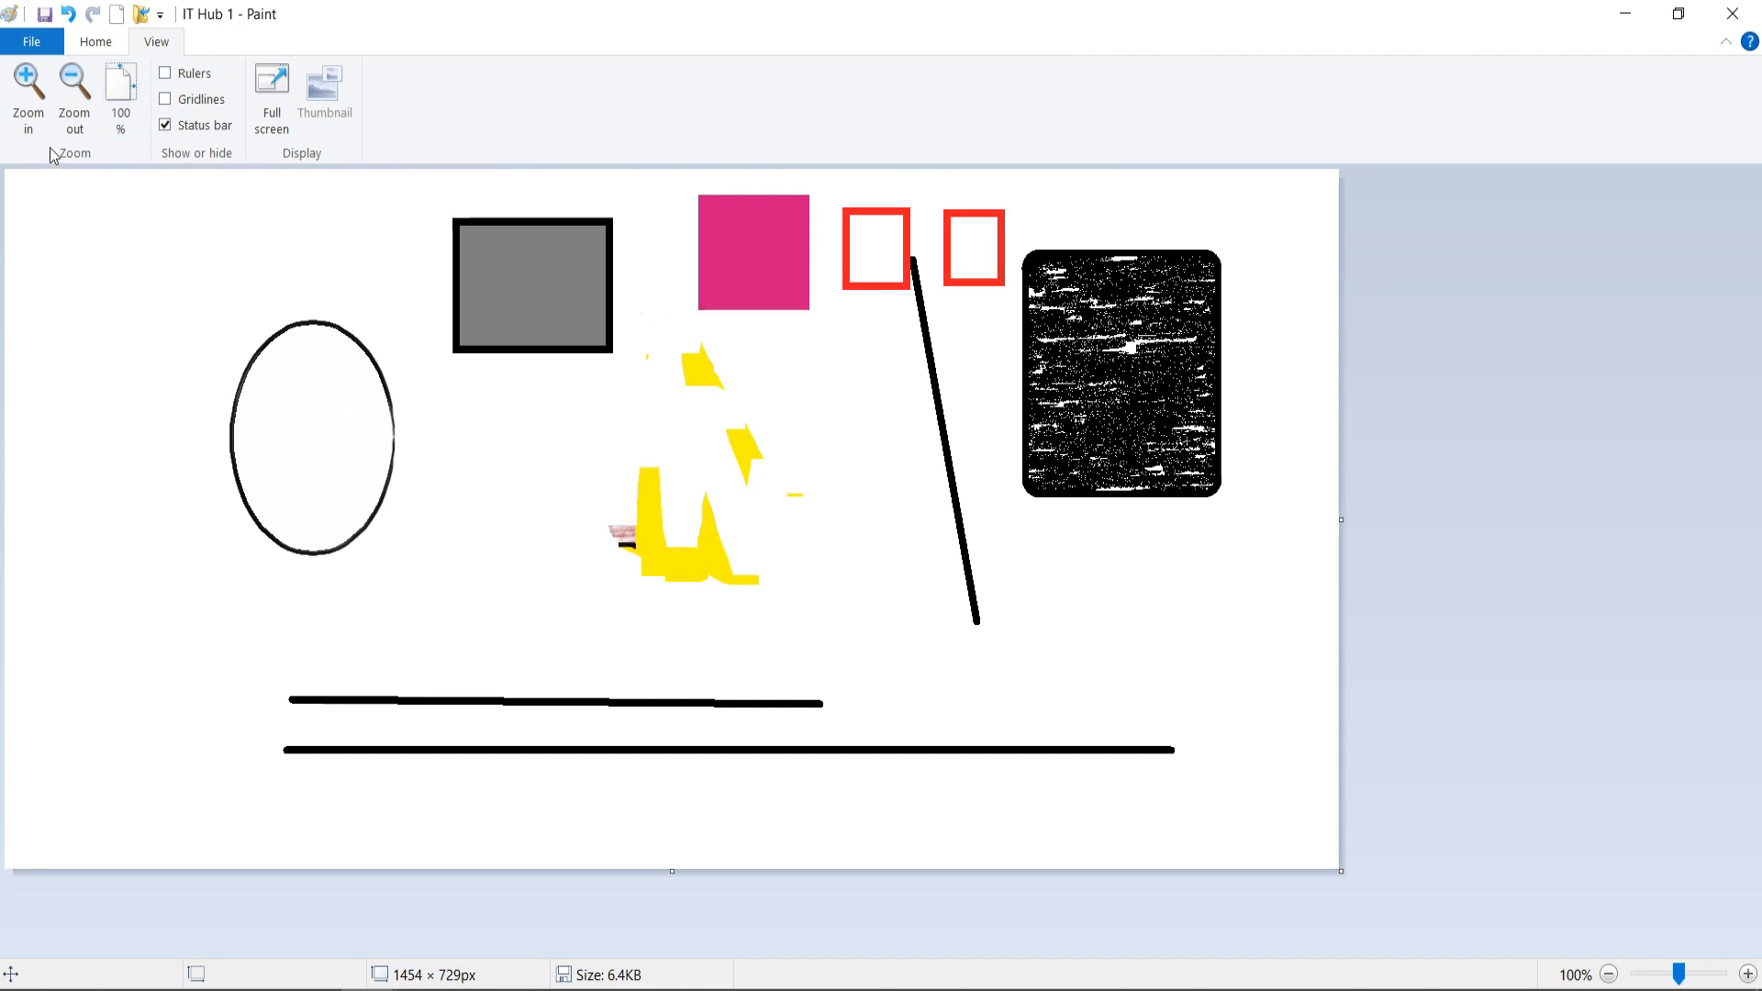
click(28, 92)
click(28, 92)
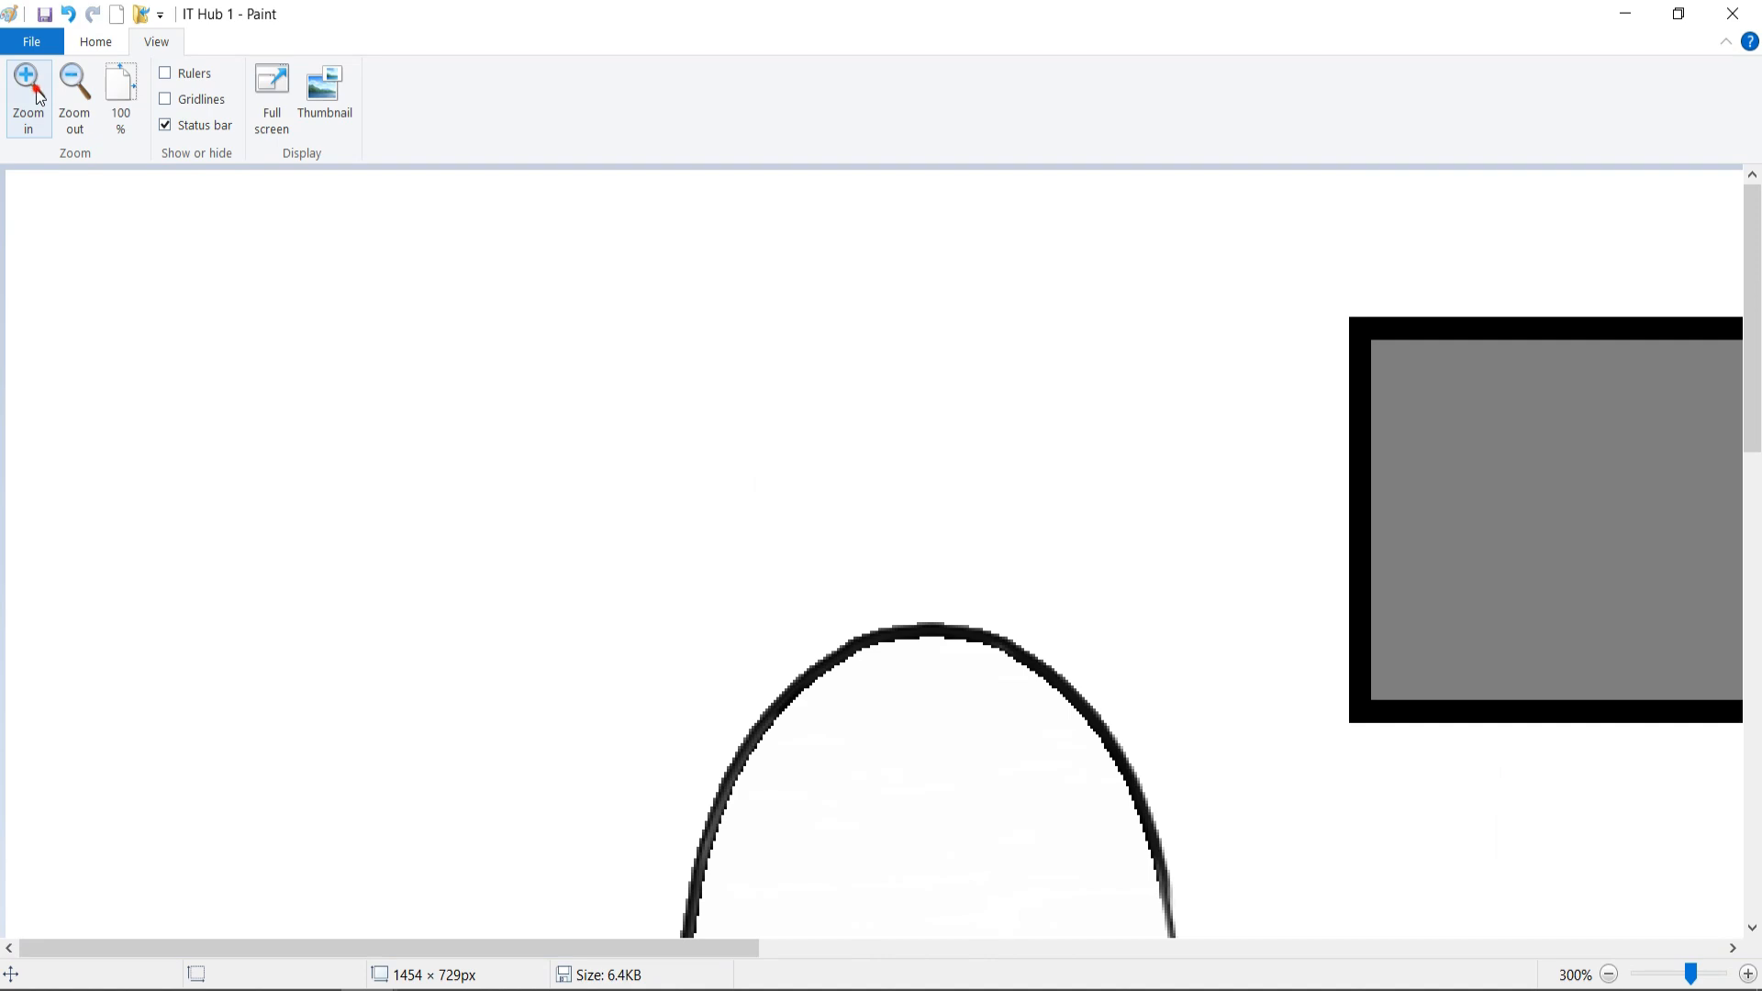
click(39, 95)
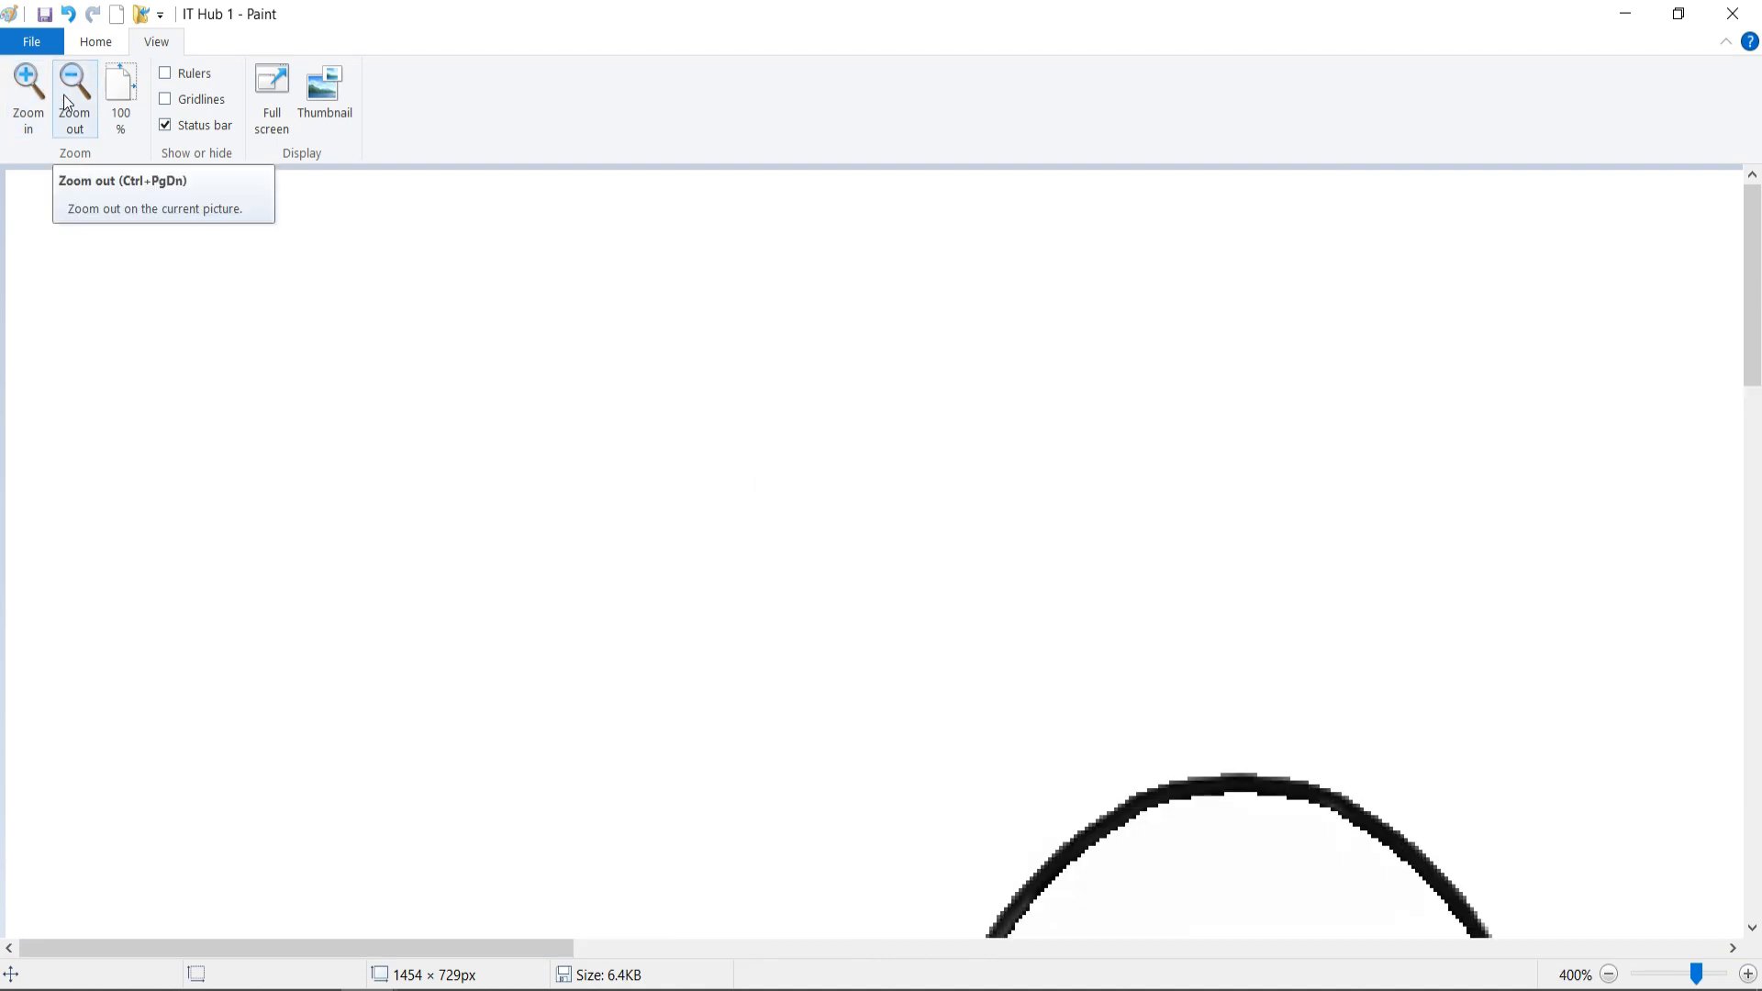
click(69, 102)
click(72, 102)
click(73, 103)
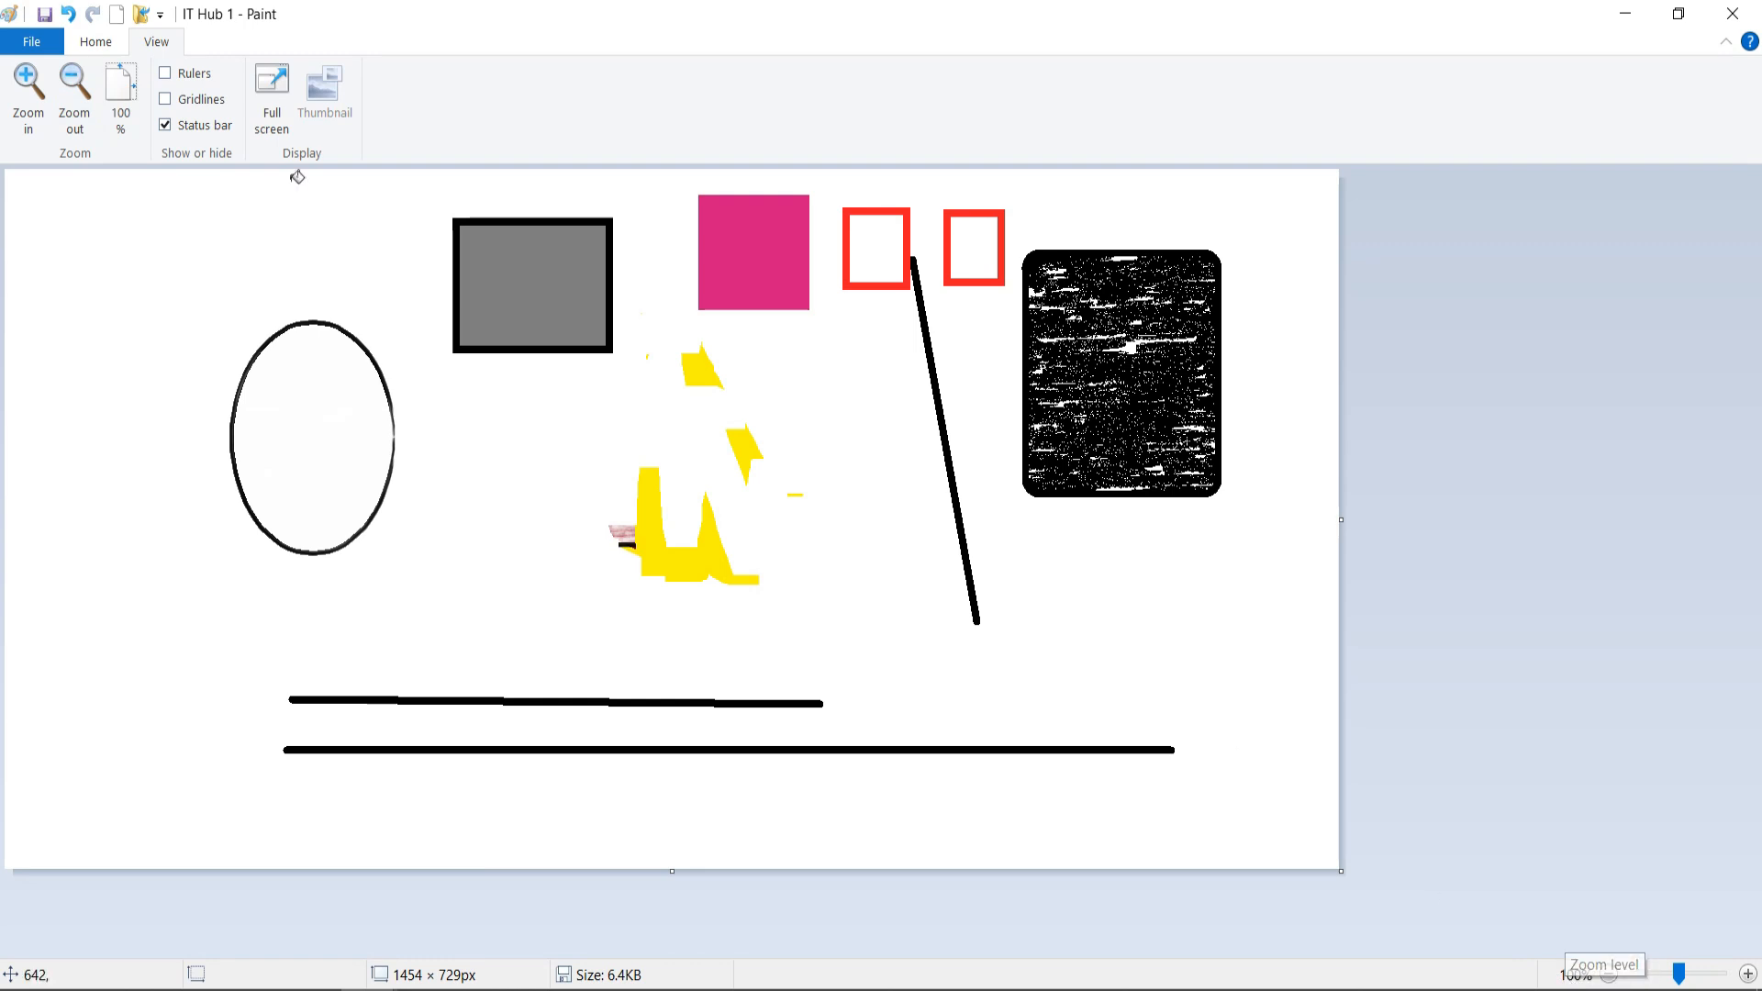
- Zoom in to 300% and reset the view directly to 100%
click(30, 86)
click(30, 86)
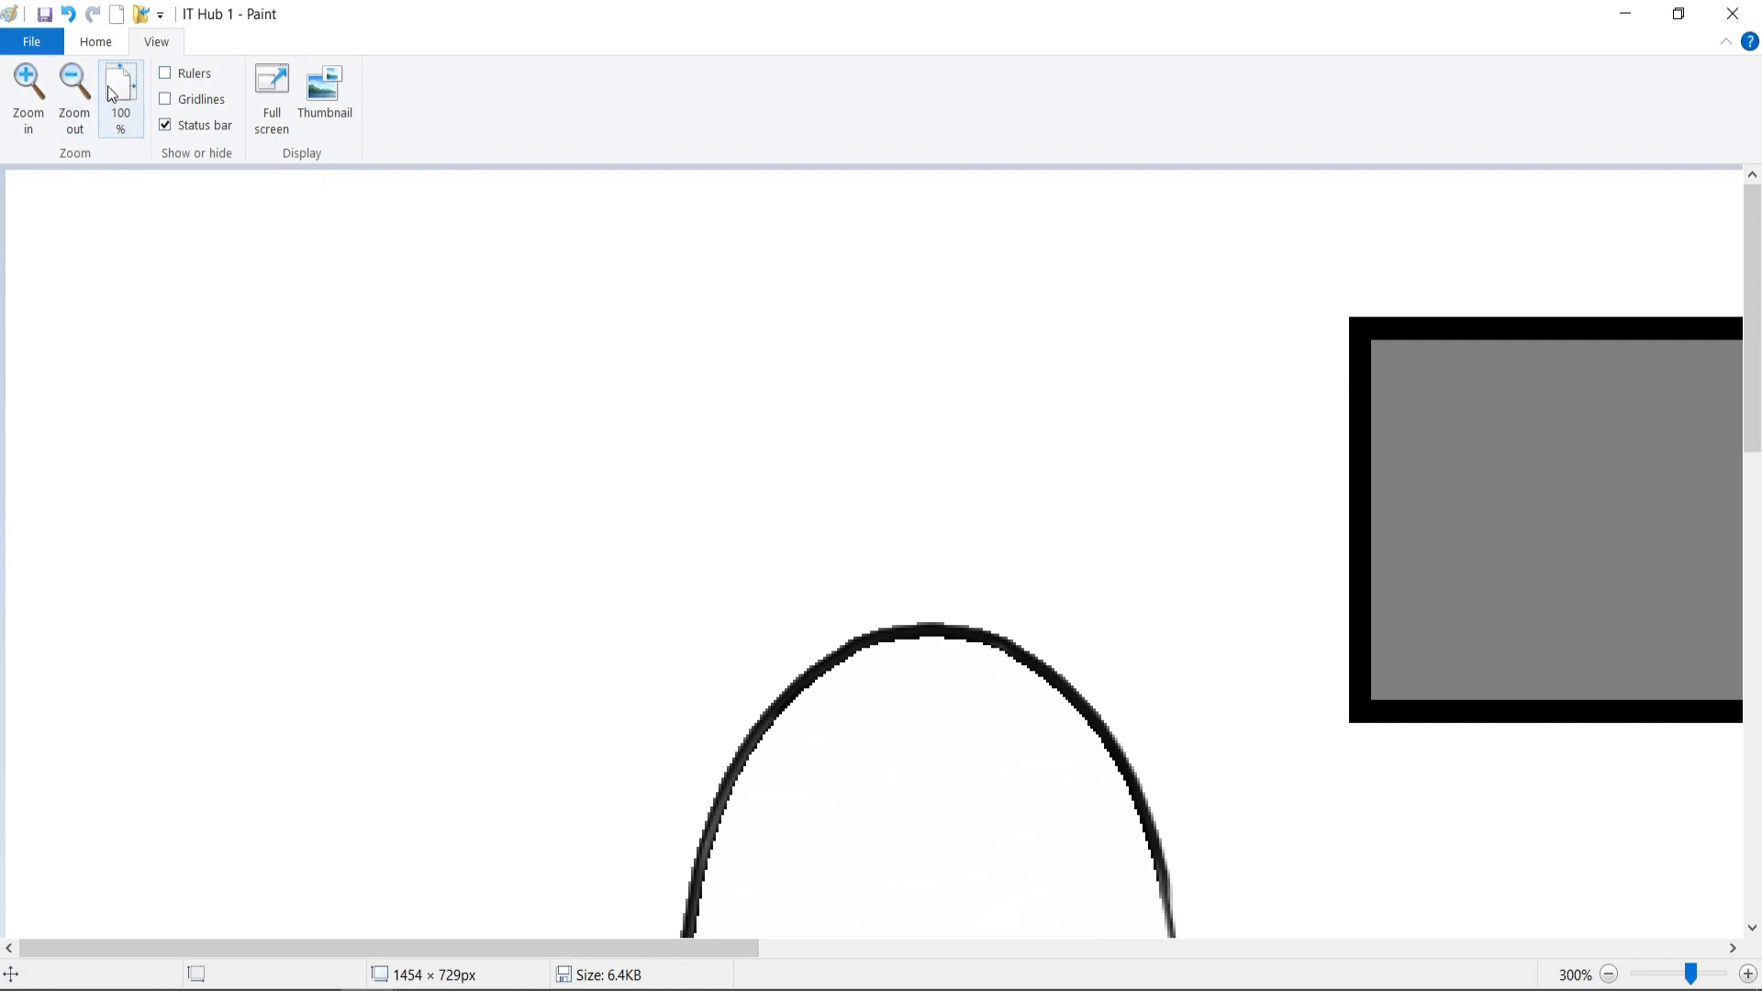
click(126, 100)
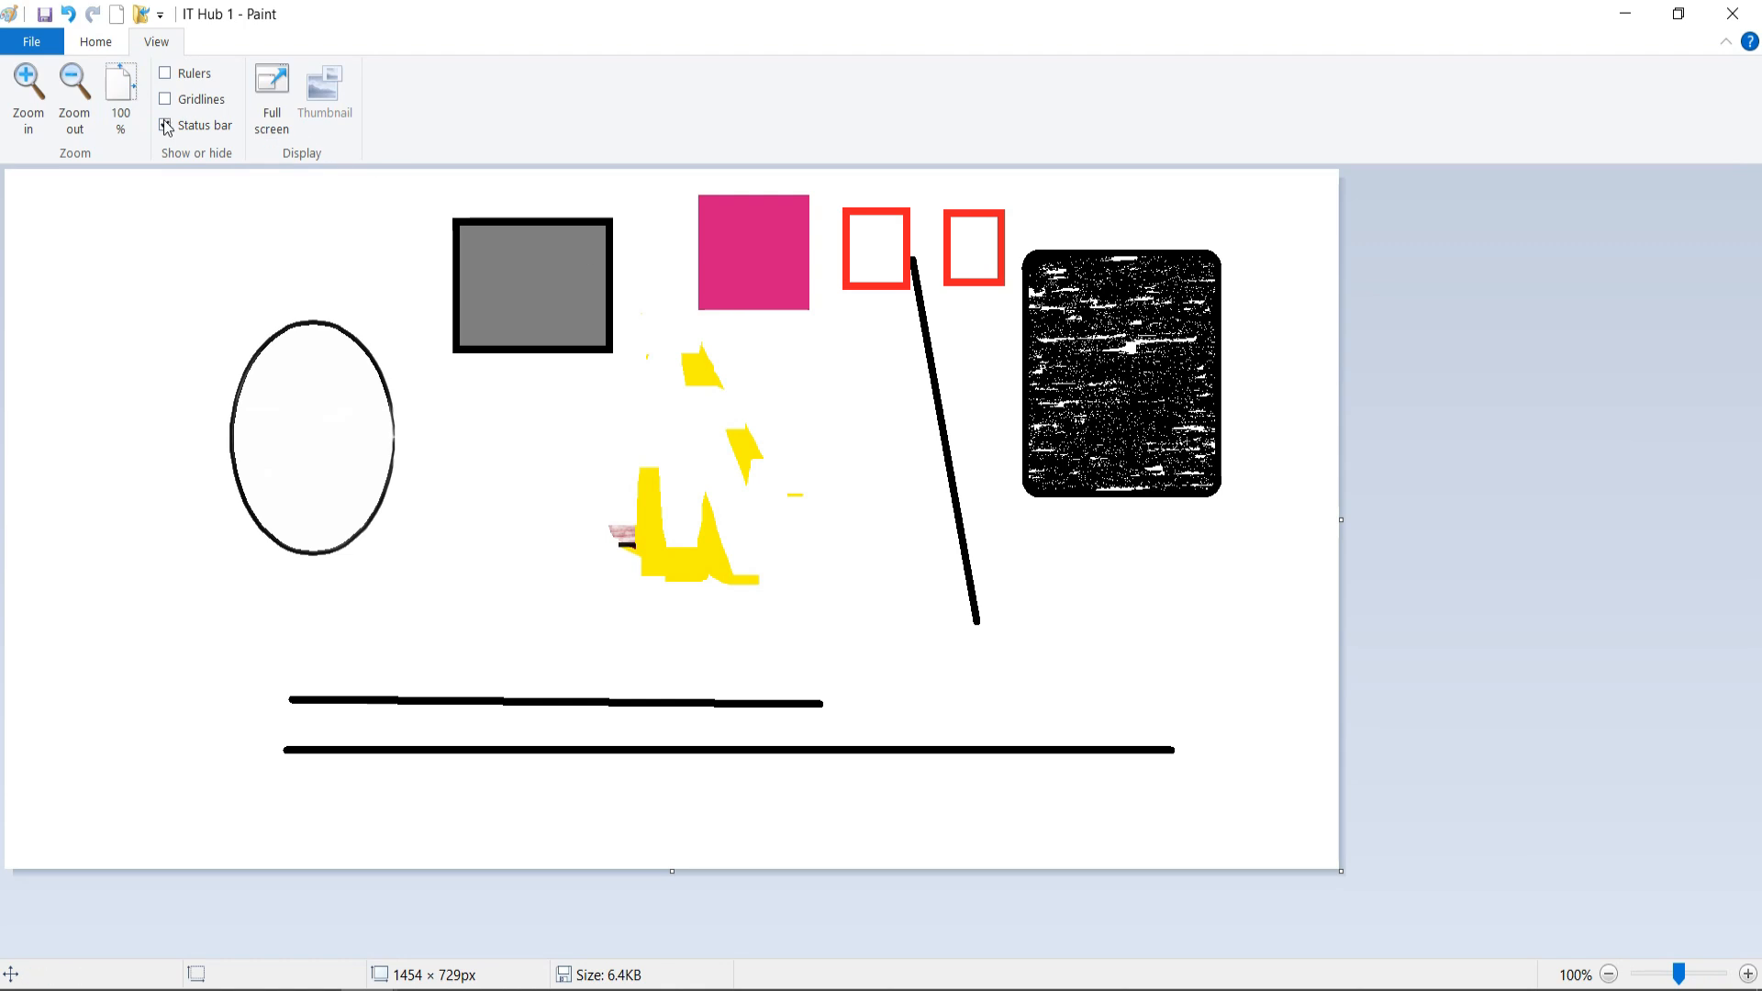
- Show the rulers, try filling the canvas background with the custom pink, and undo that fill
click(166, 74)
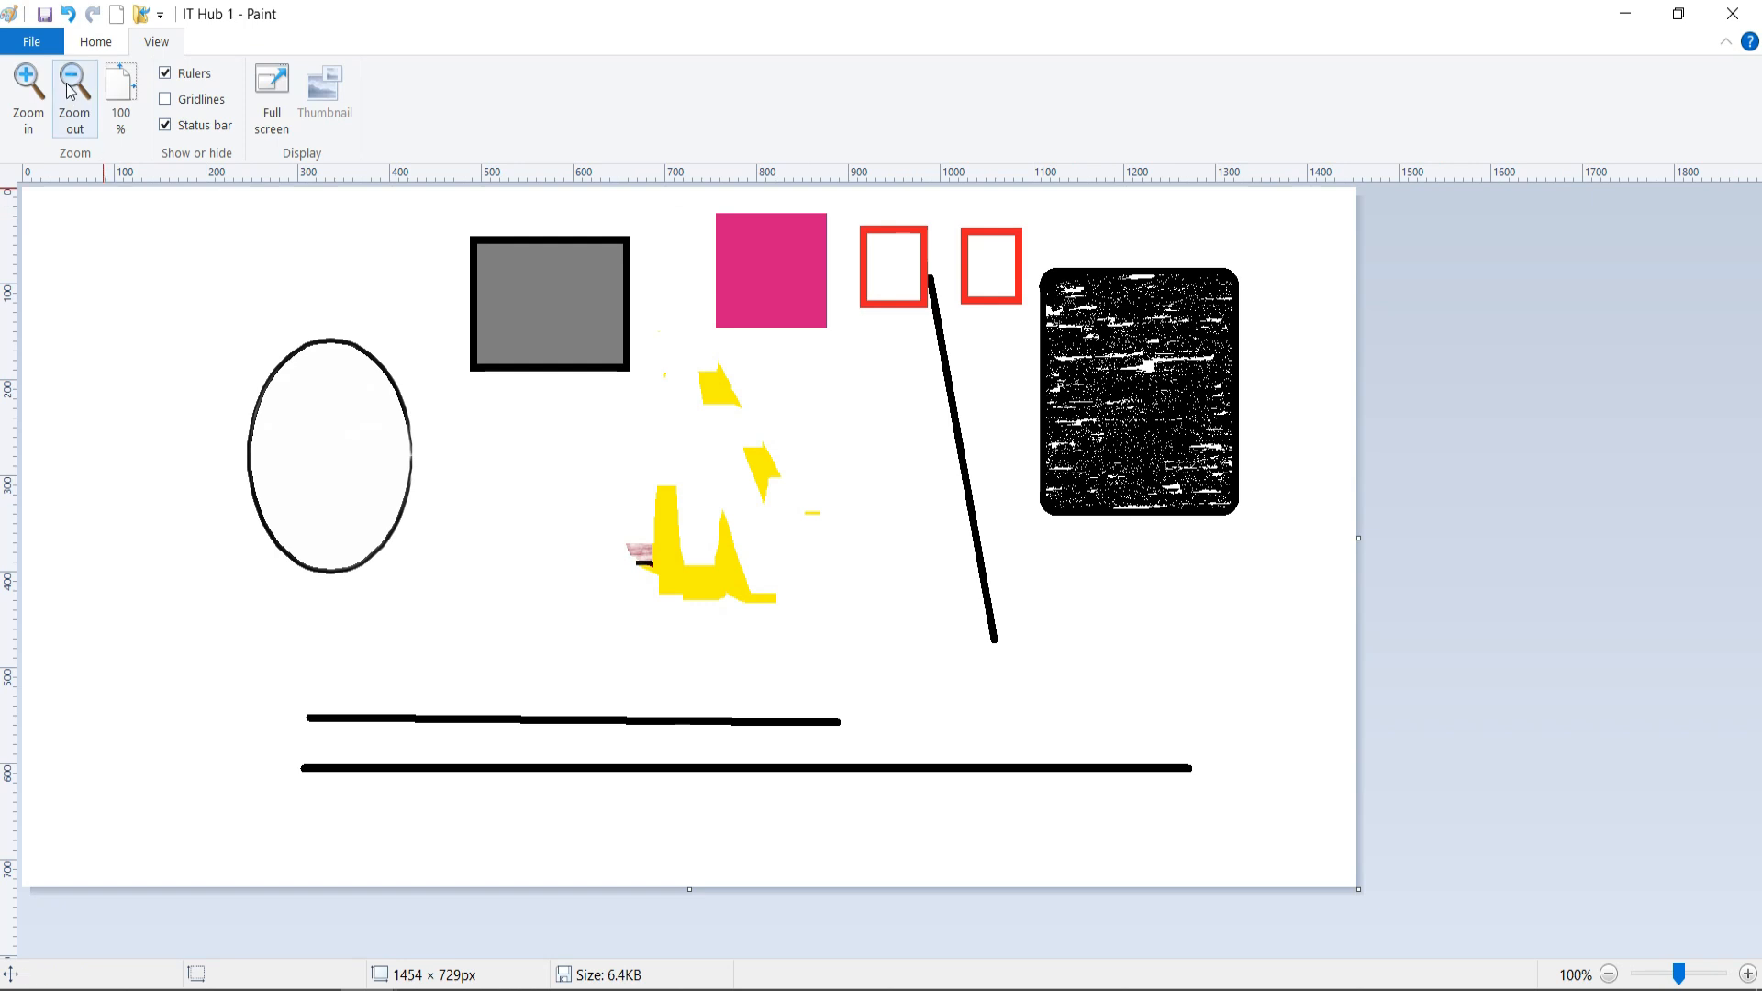
click(95, 42)
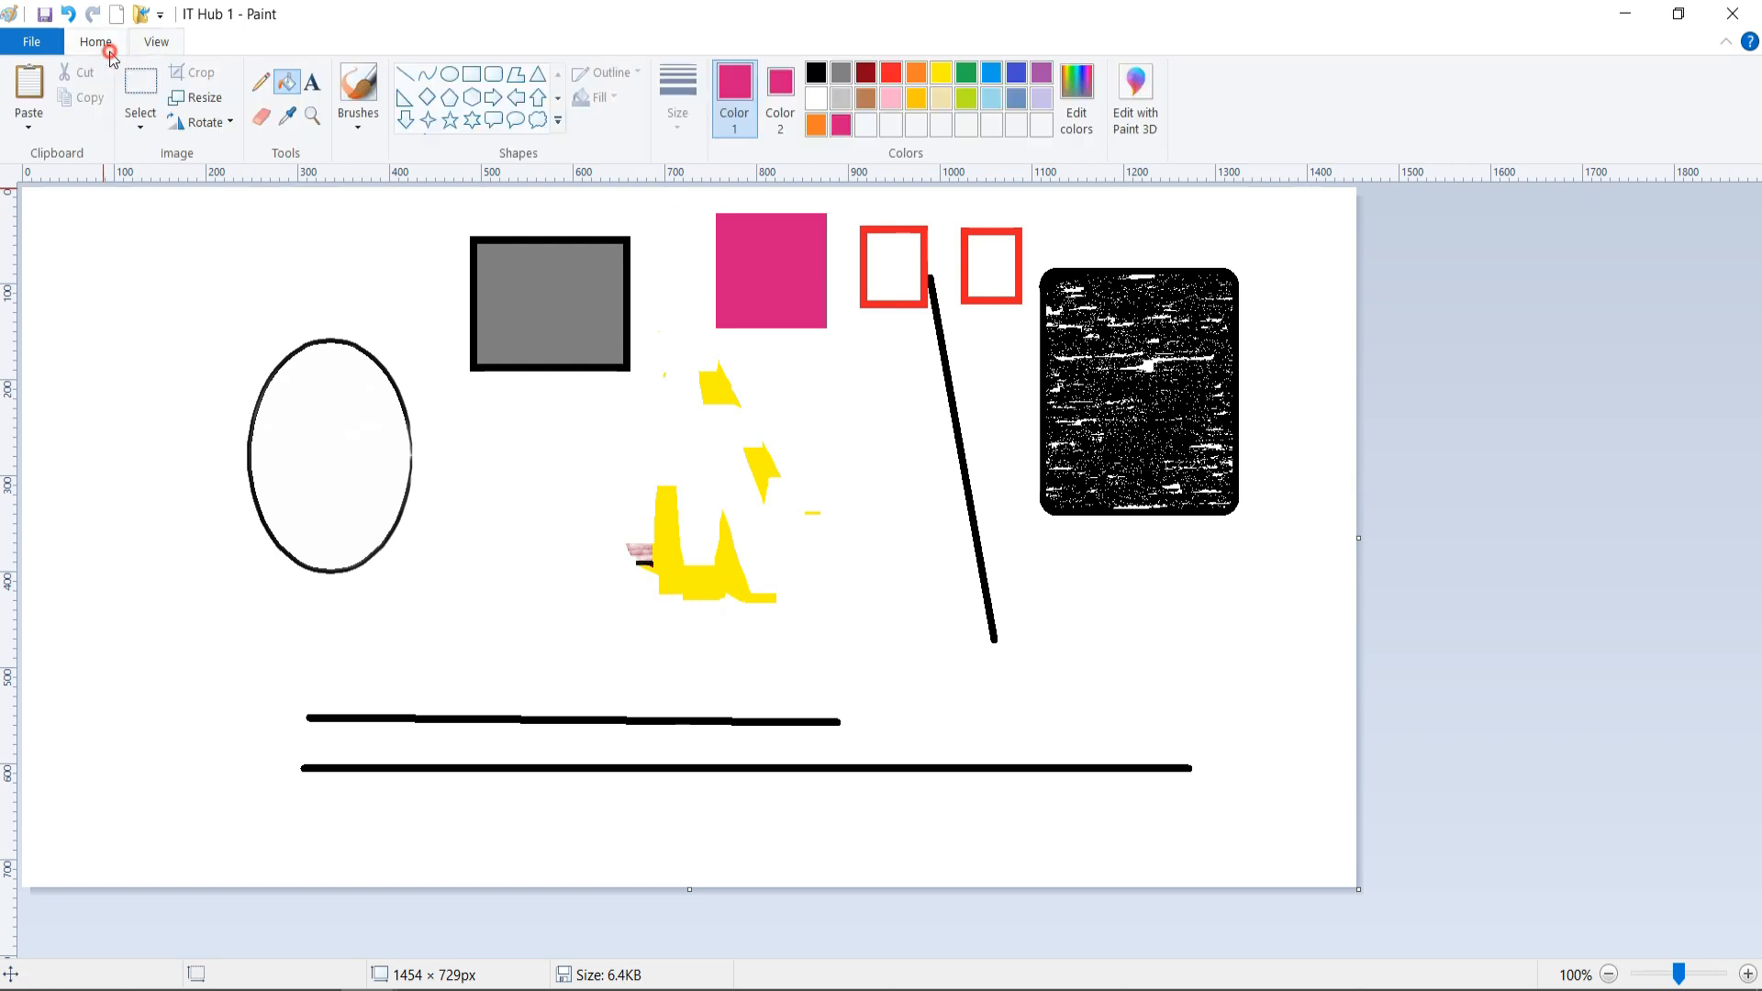
click(120, 192)
key(ctrl+z)
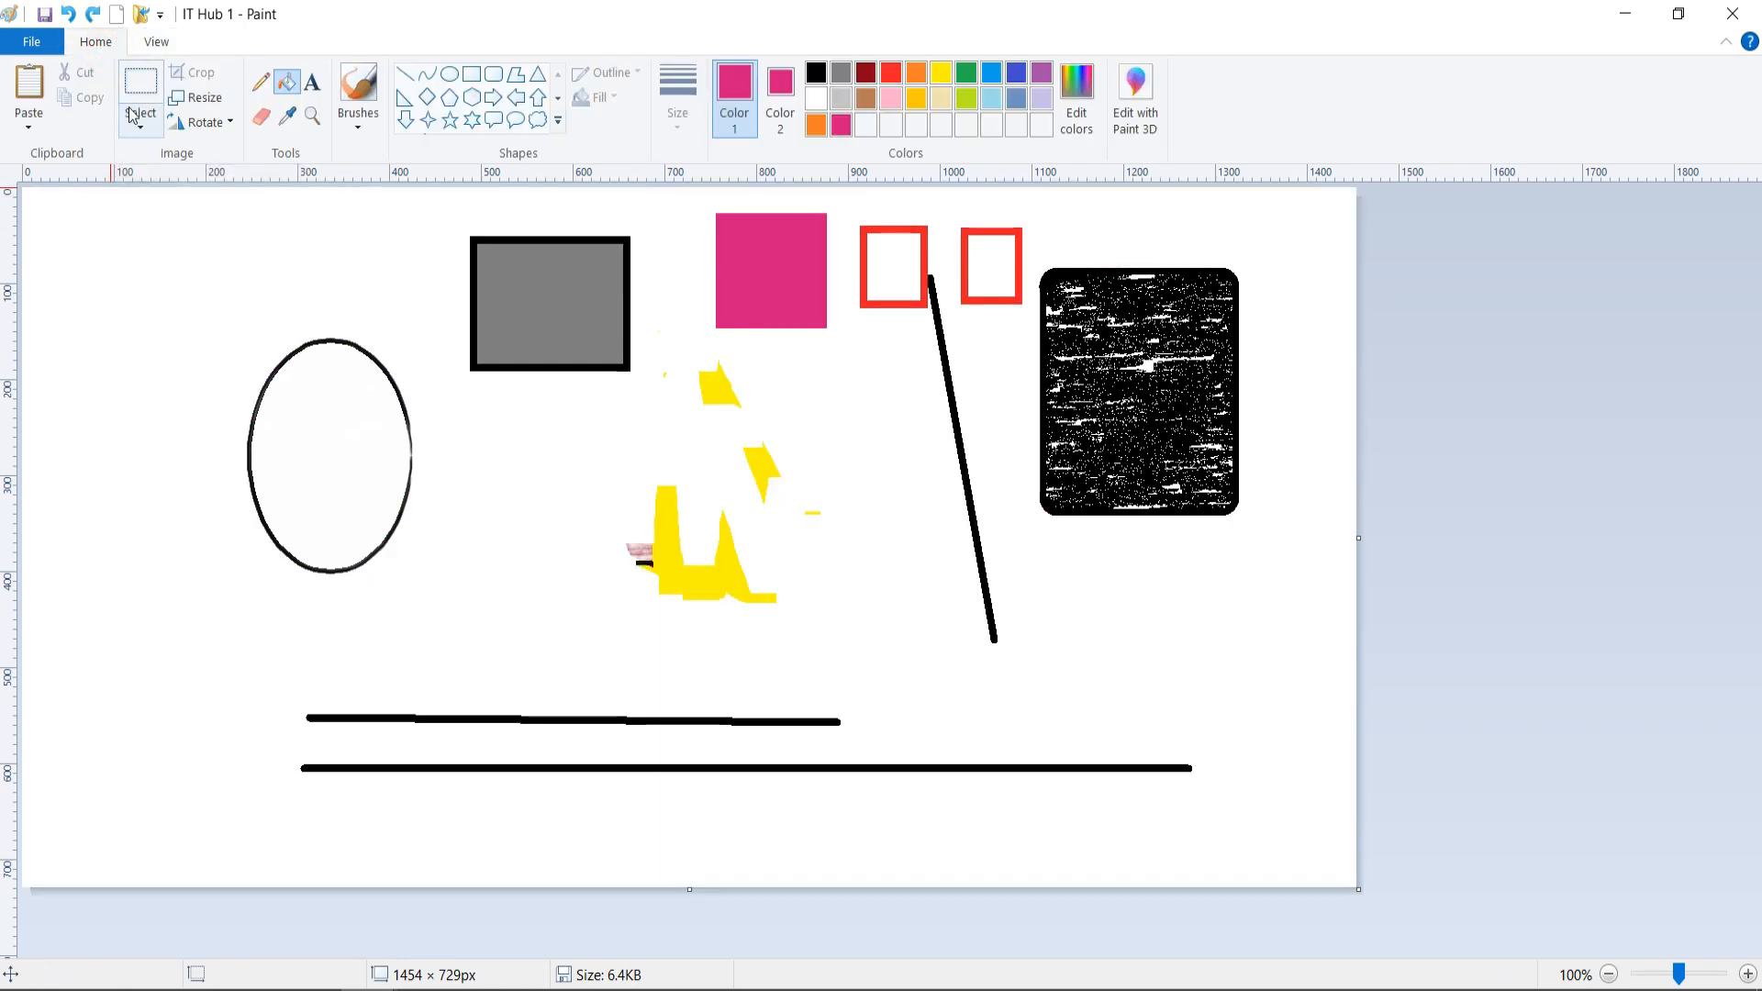
- Draw a solid pink rectangle about 105 × 83 px at the ellipse's upper left and show the gridlines
click(471, 75)
drag(205, 187, 235, 336)
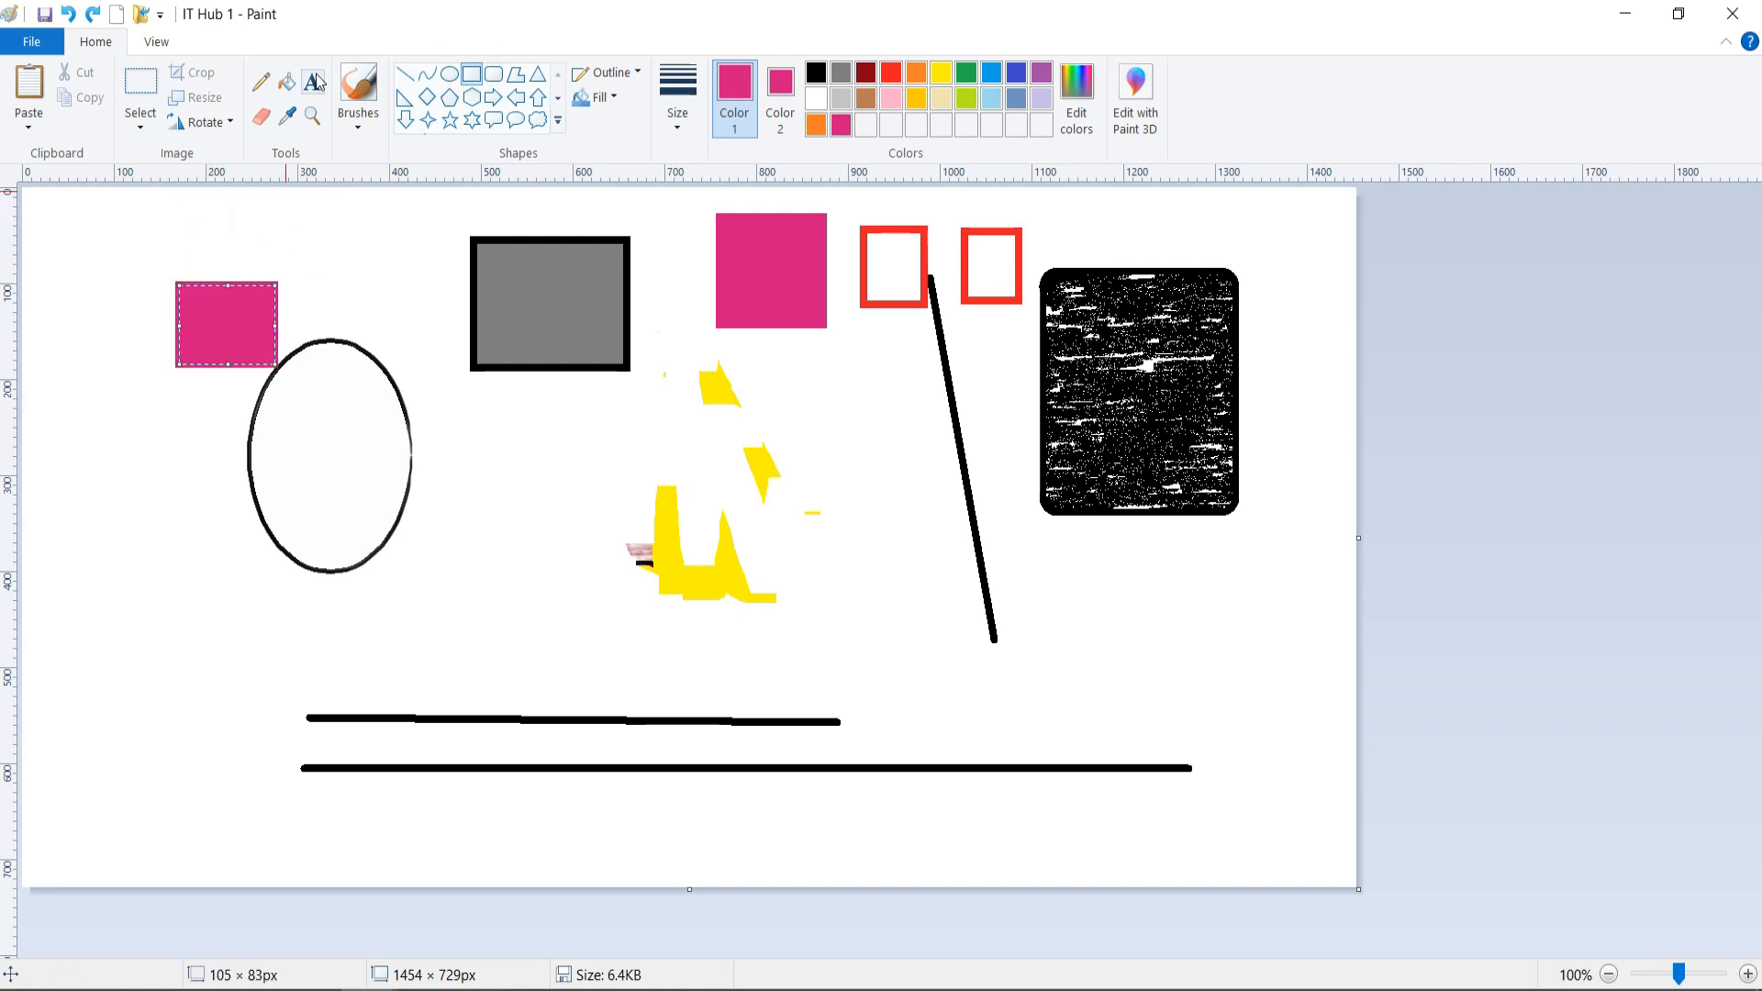
click(163, 43)
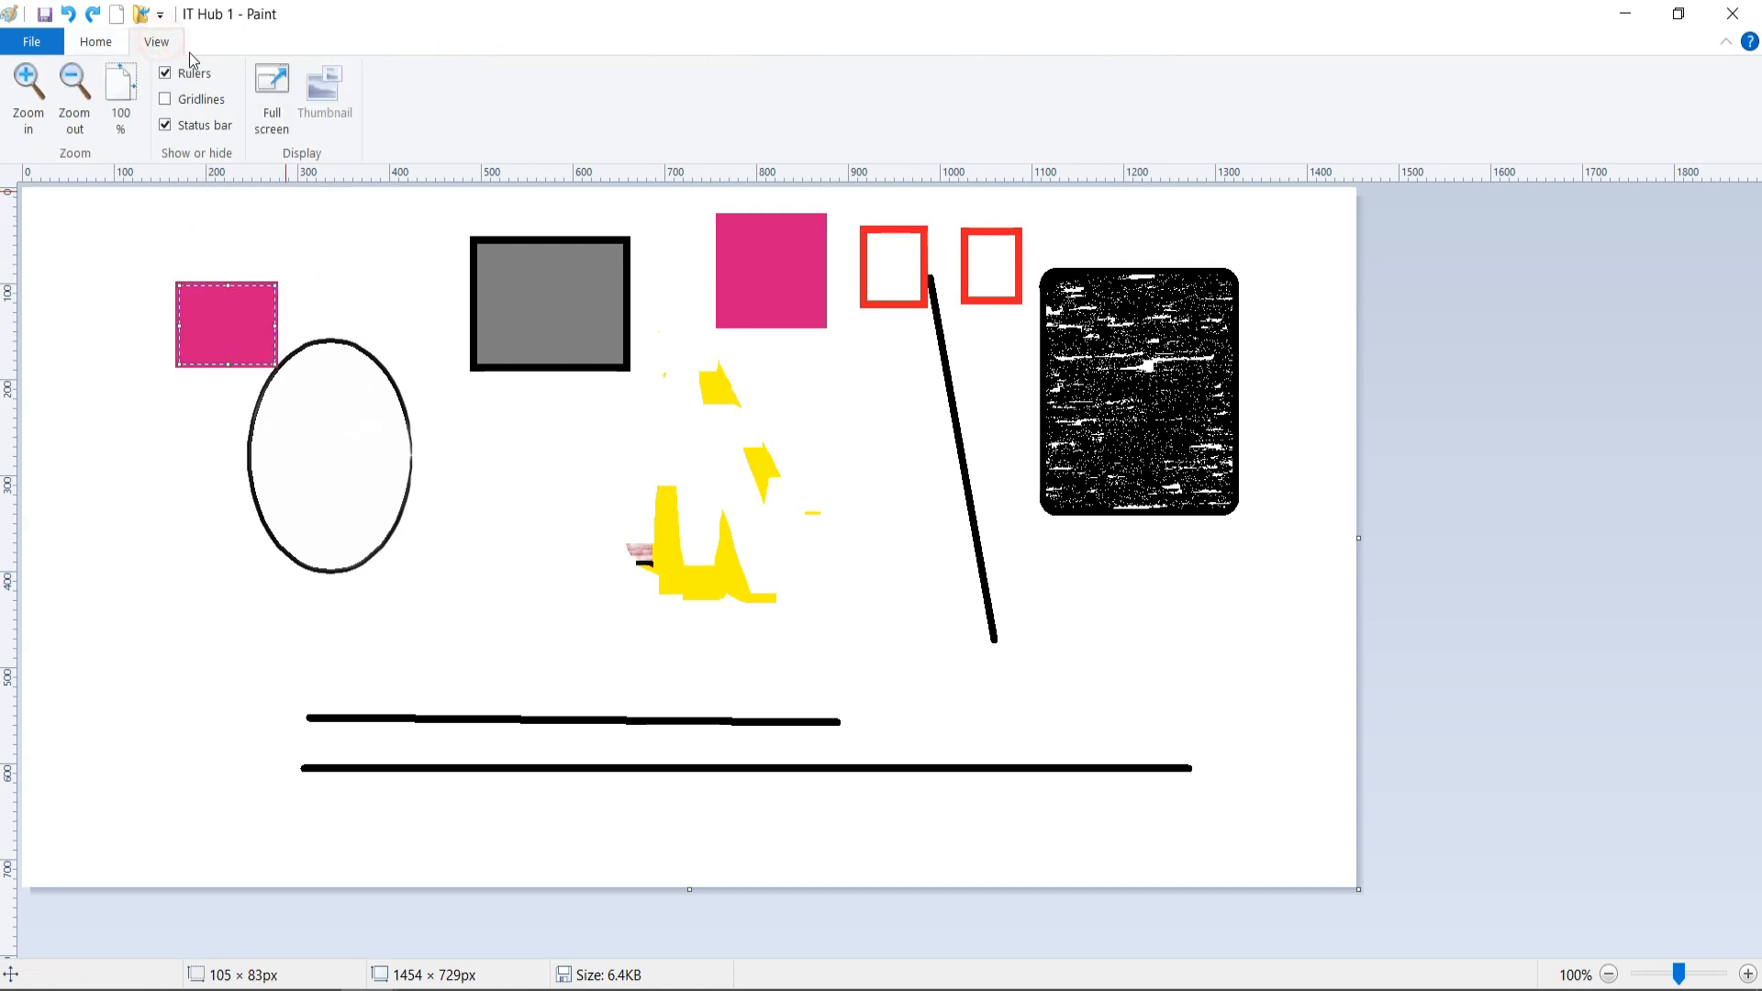
click(201, 99)
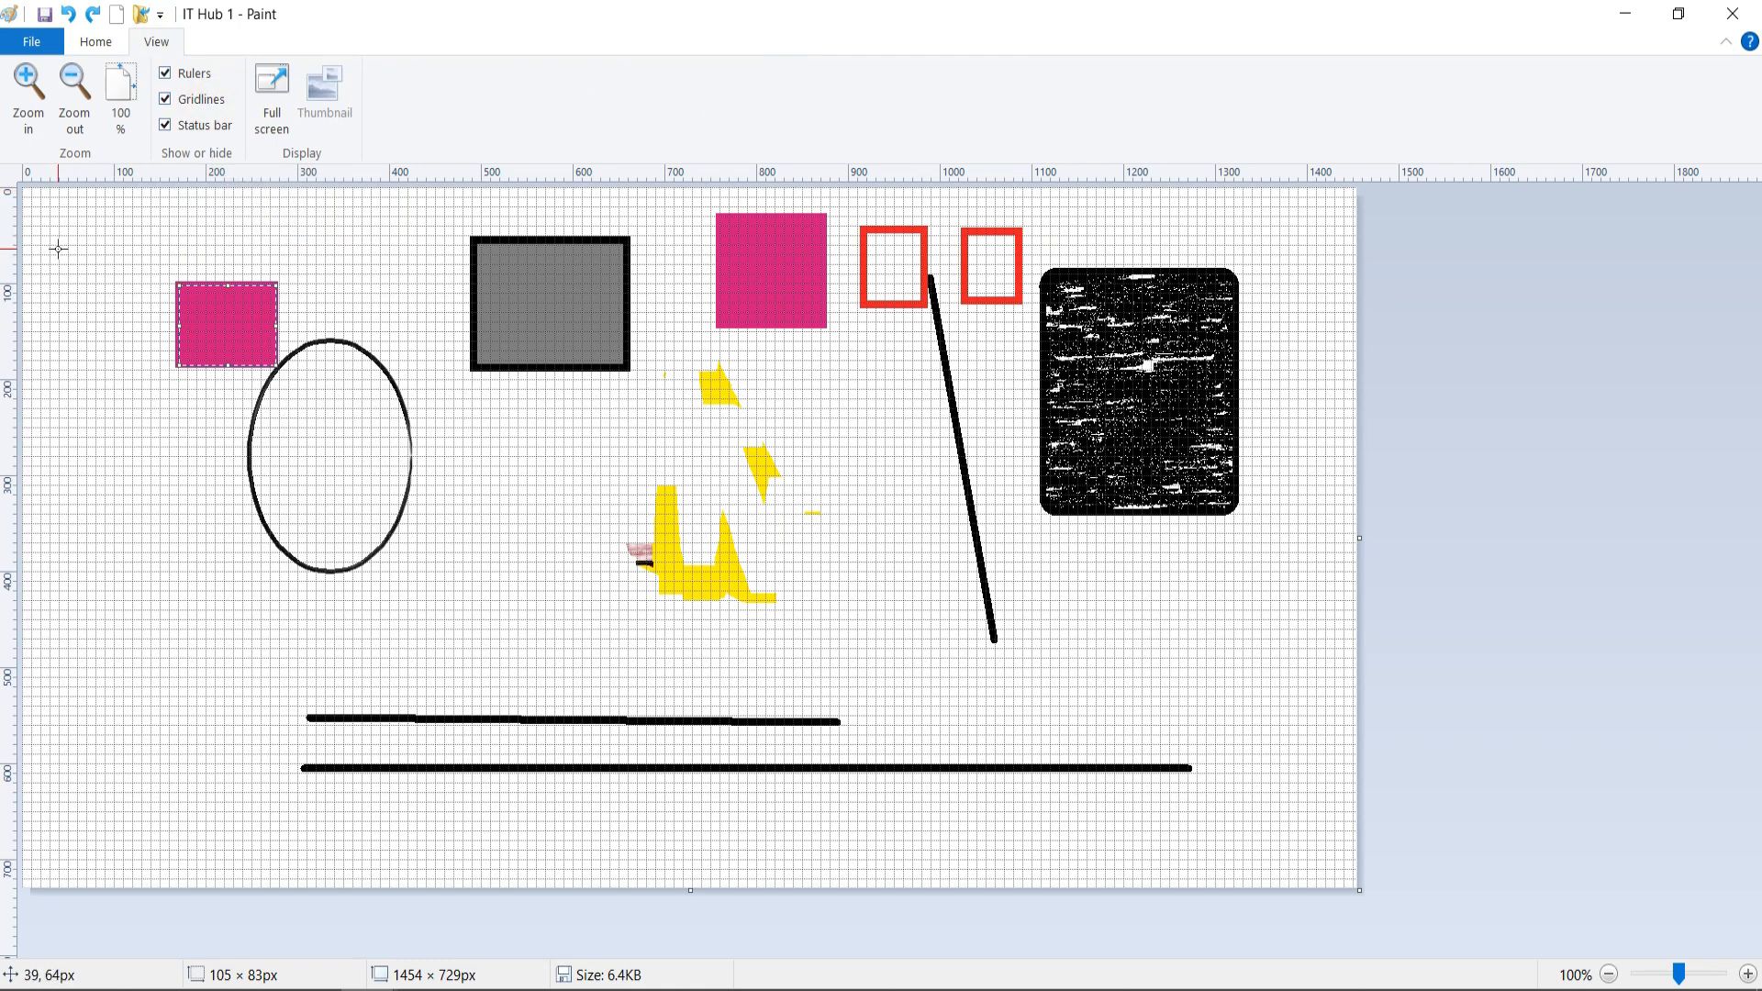
- Draw a small pink rectangle about 42 × 47 px near the canvas's upper-left corner and nudge it slightly right
drag(58, 248, 96, 292)
key(Right)
key(Right)
key(Right)
key(Right)
key(Right)
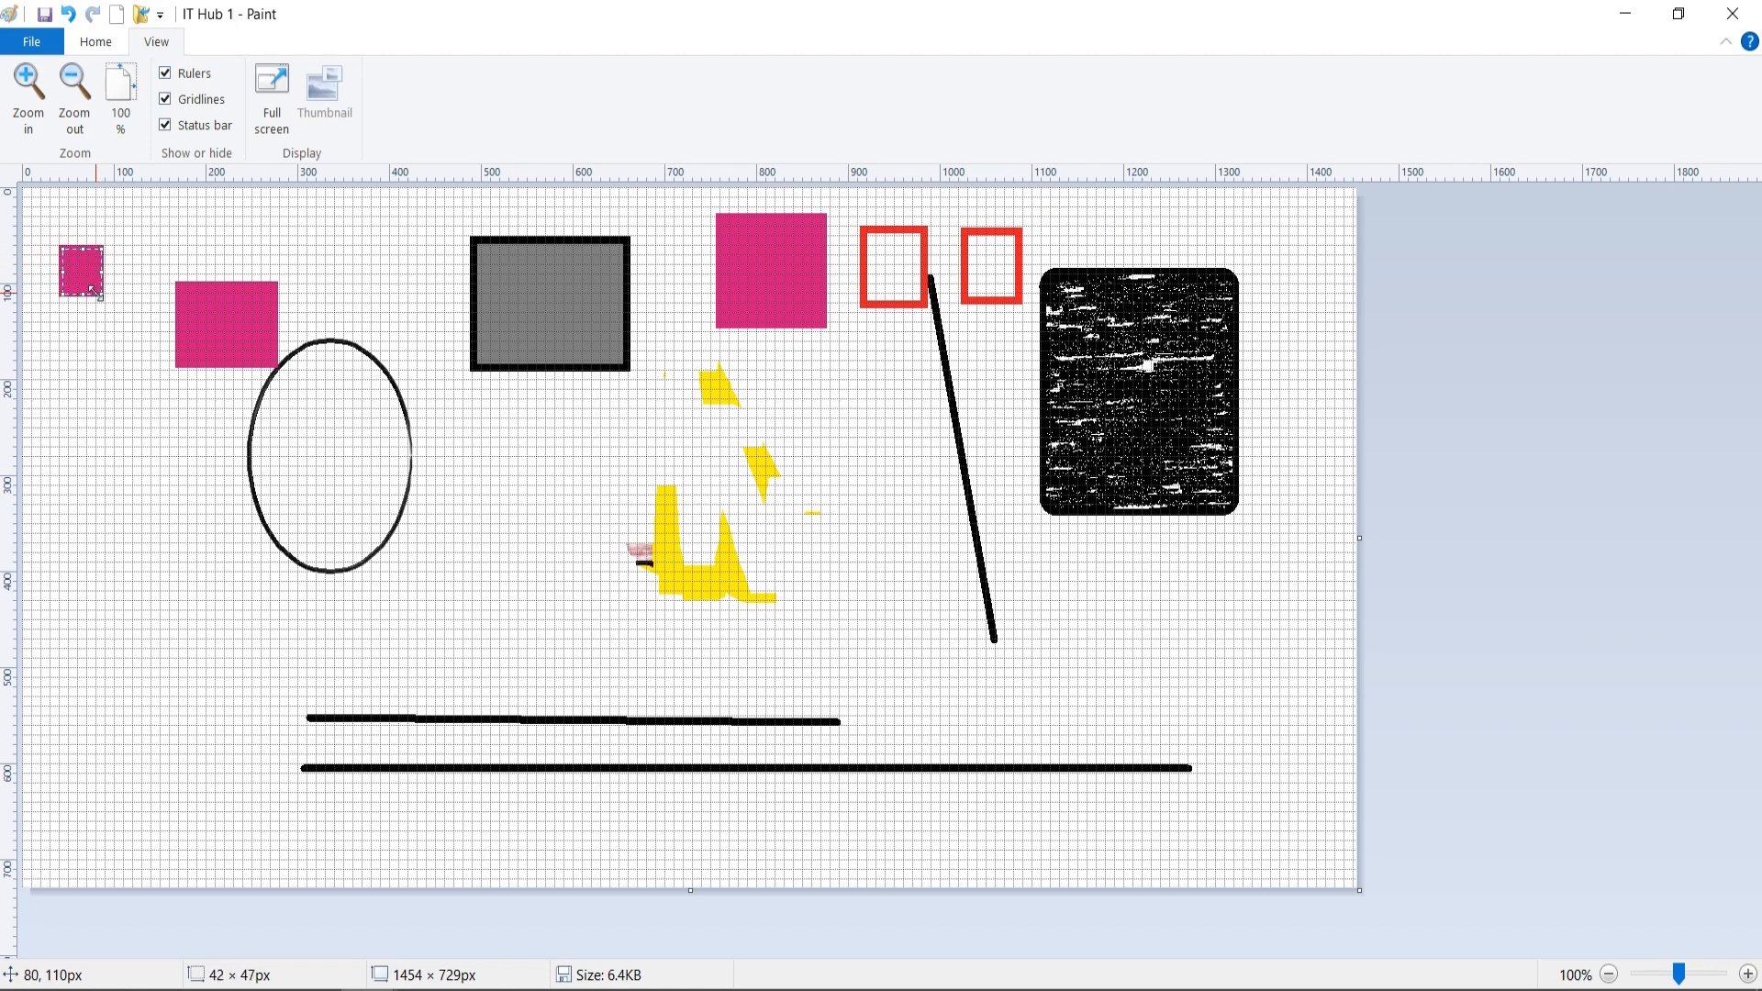
- Narrow the small pink rectangle to about 37 × 47 px, and toggle the status bar off and on again
drag(101, 275, 96, 275)
click(166, 126)
click(166, 126)
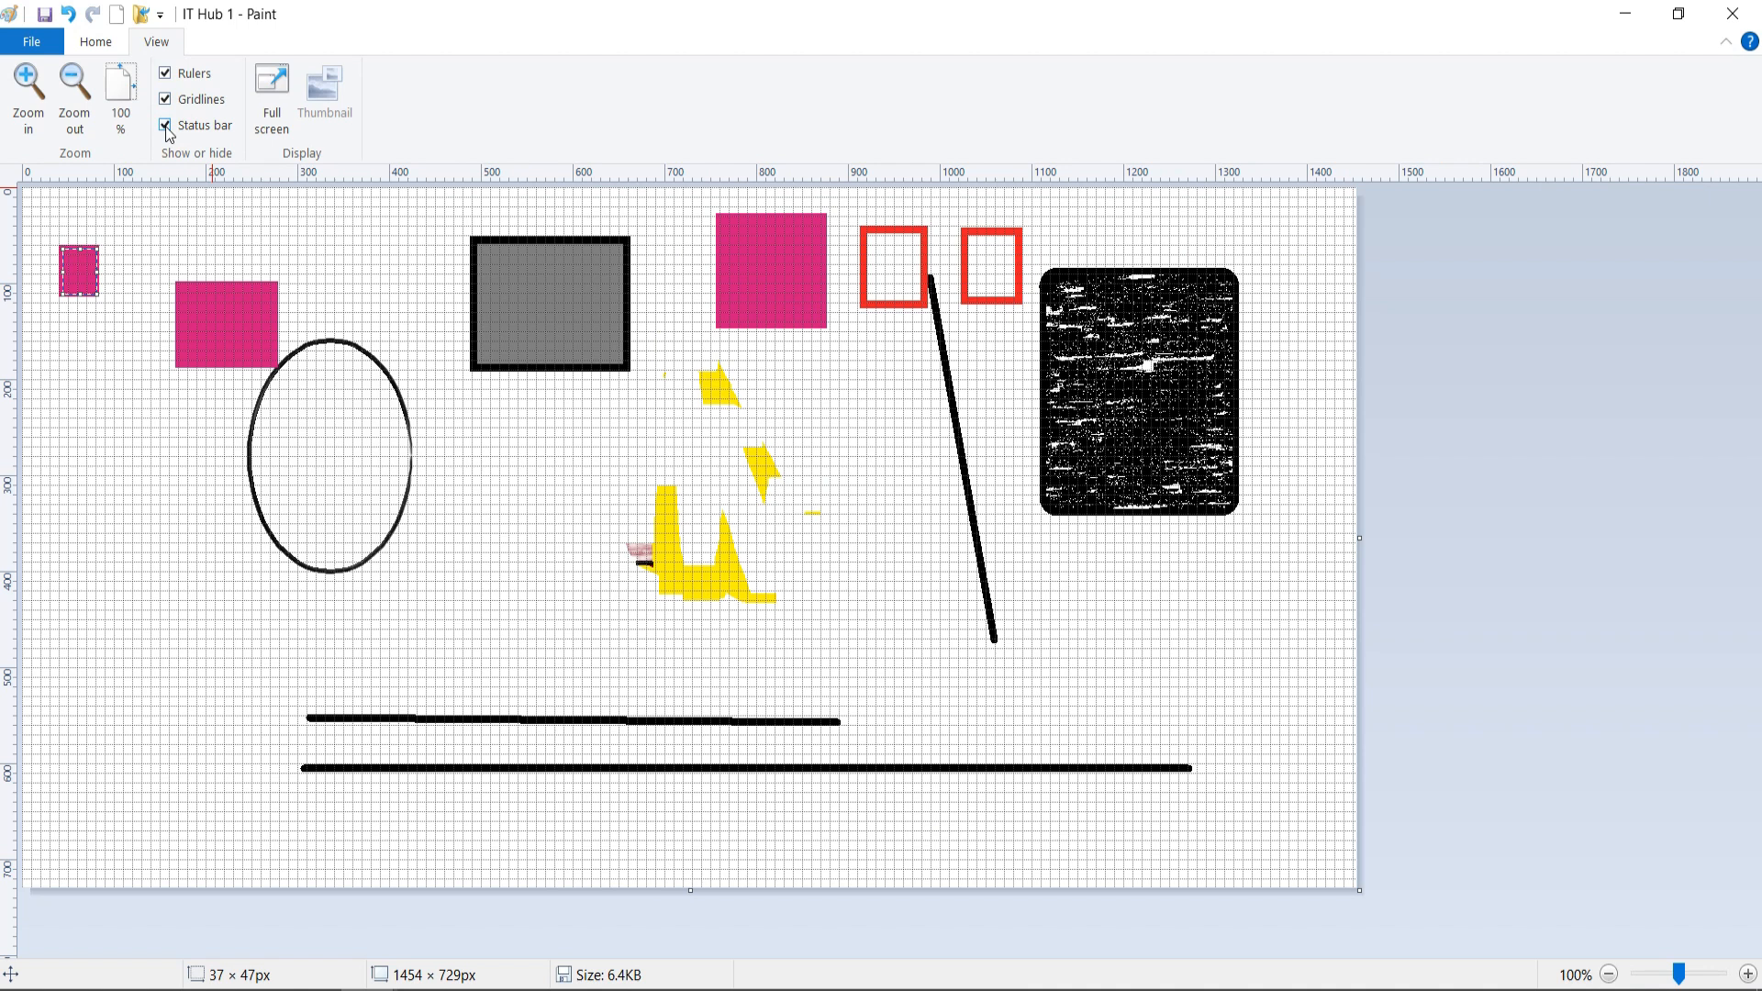
- View the picture in full screen and return to the normal editing window
click(271, 119)
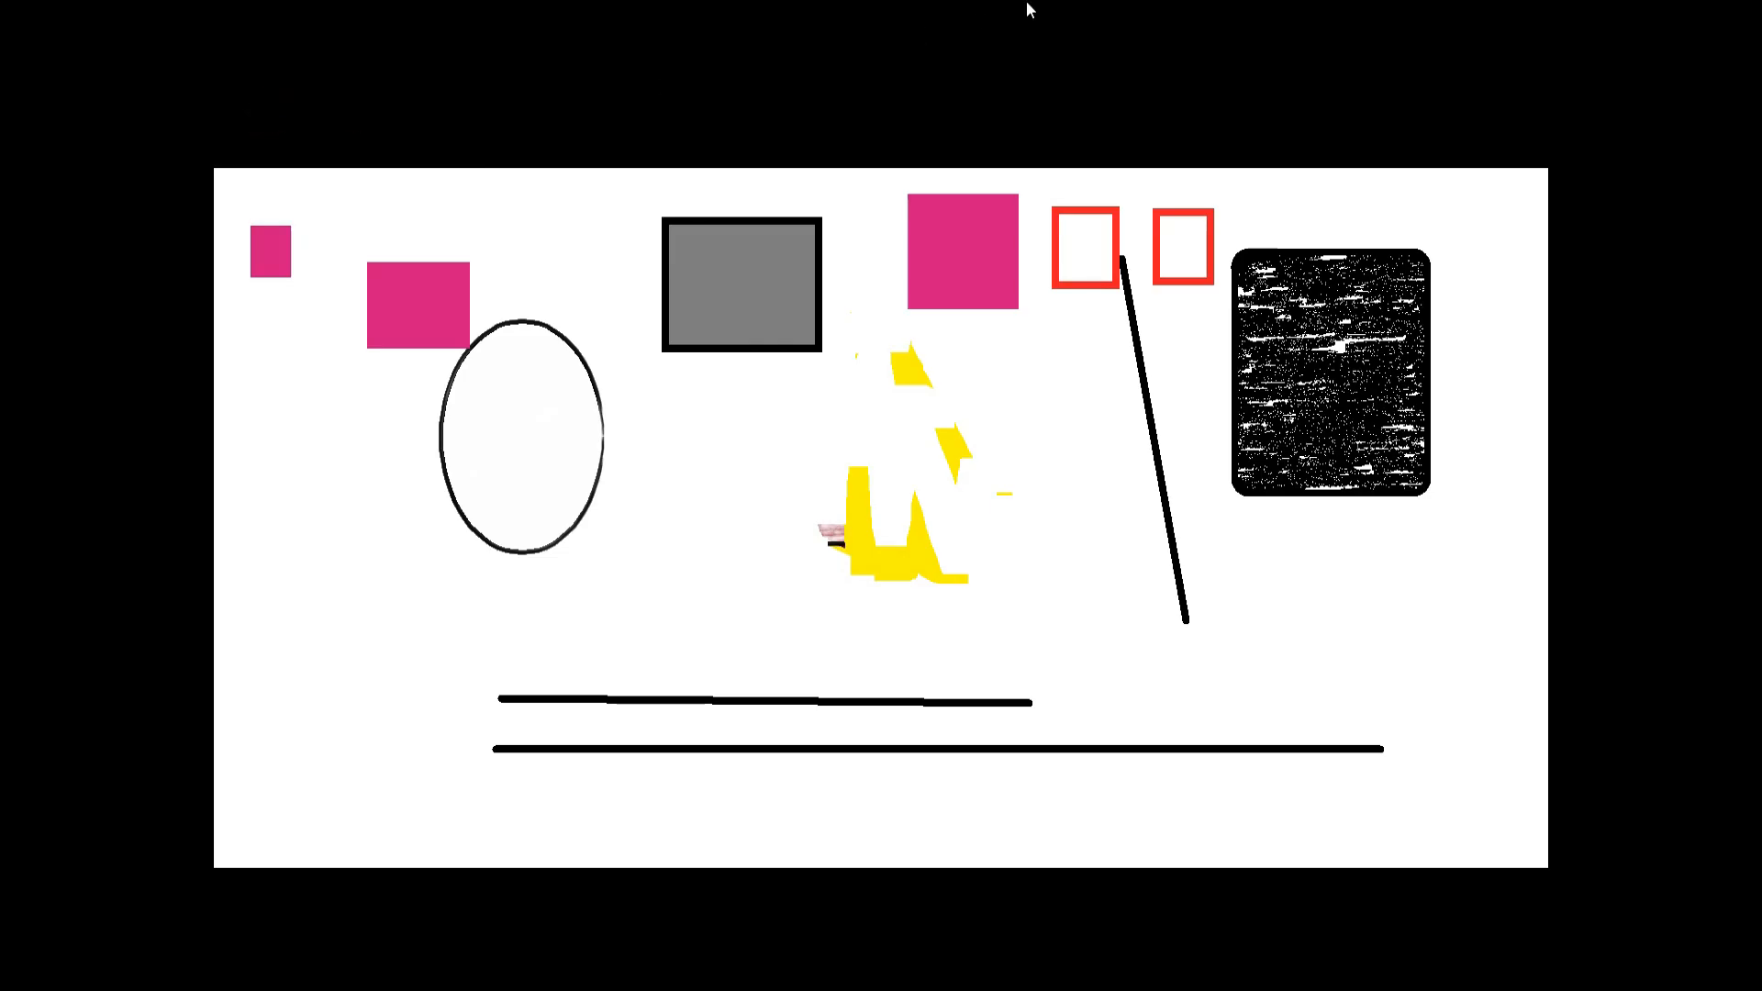
click(120, 199)
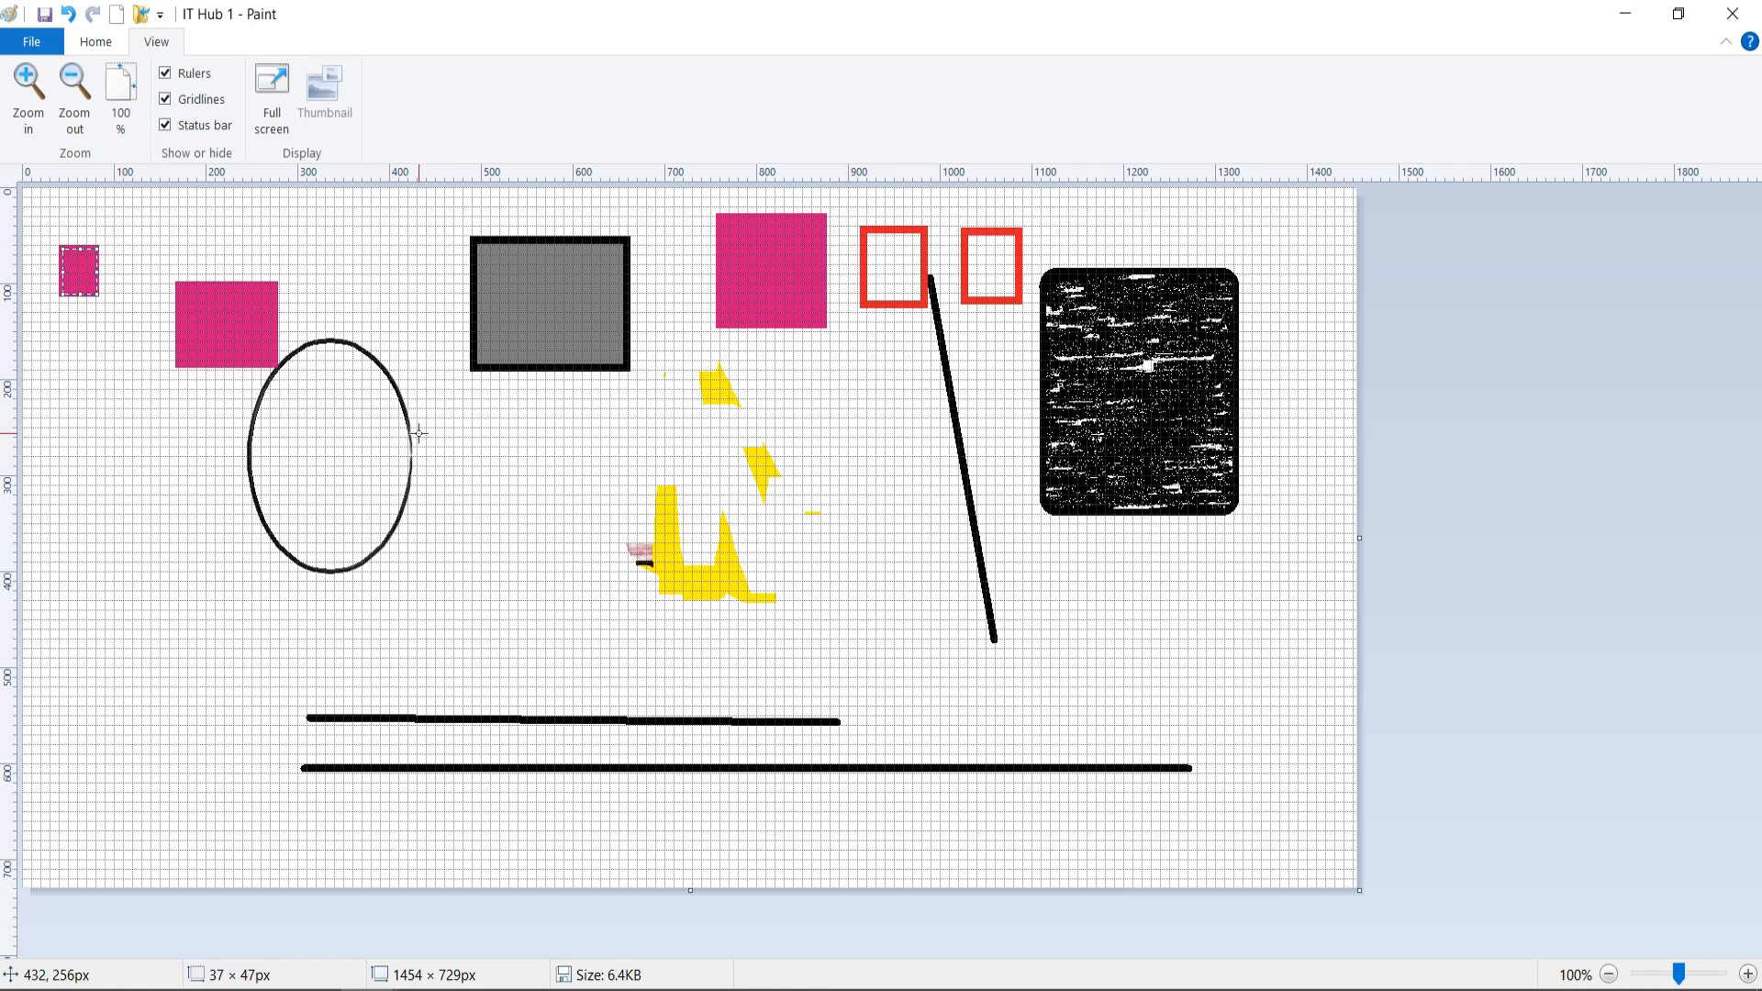
- Select the entire drawing and delete it to leave a blank white canvas
click(110, 46)
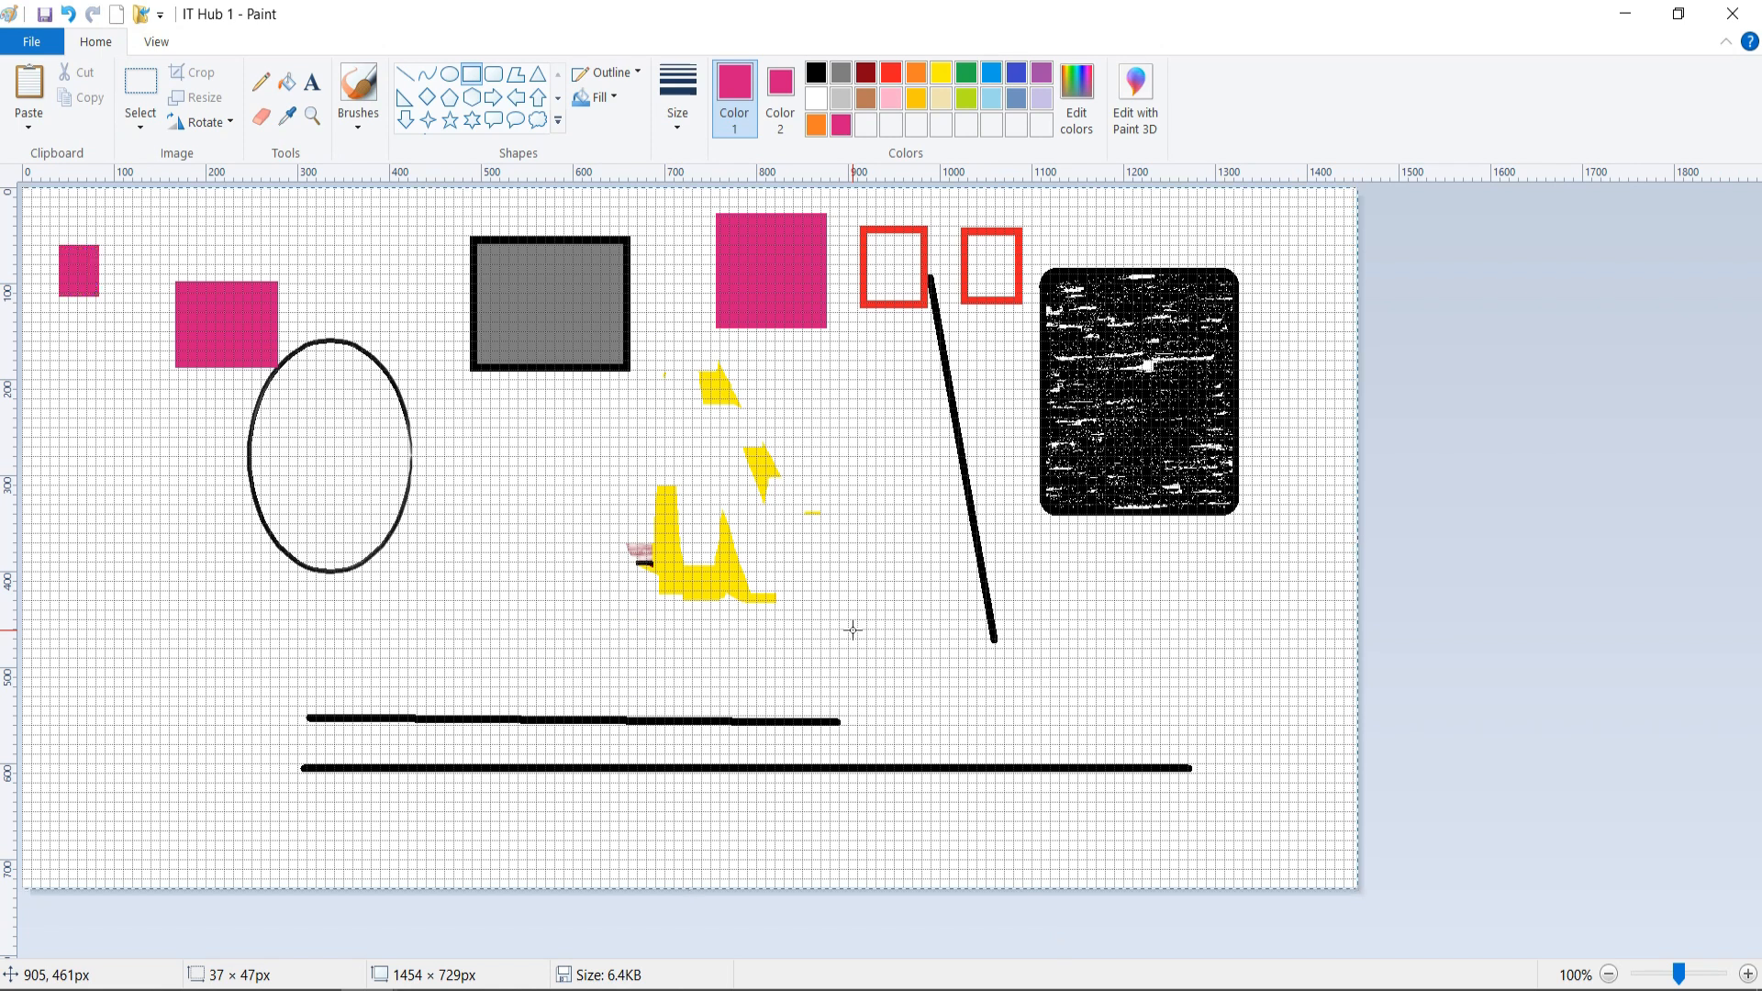
key(ctrl+a)
key(Delete)
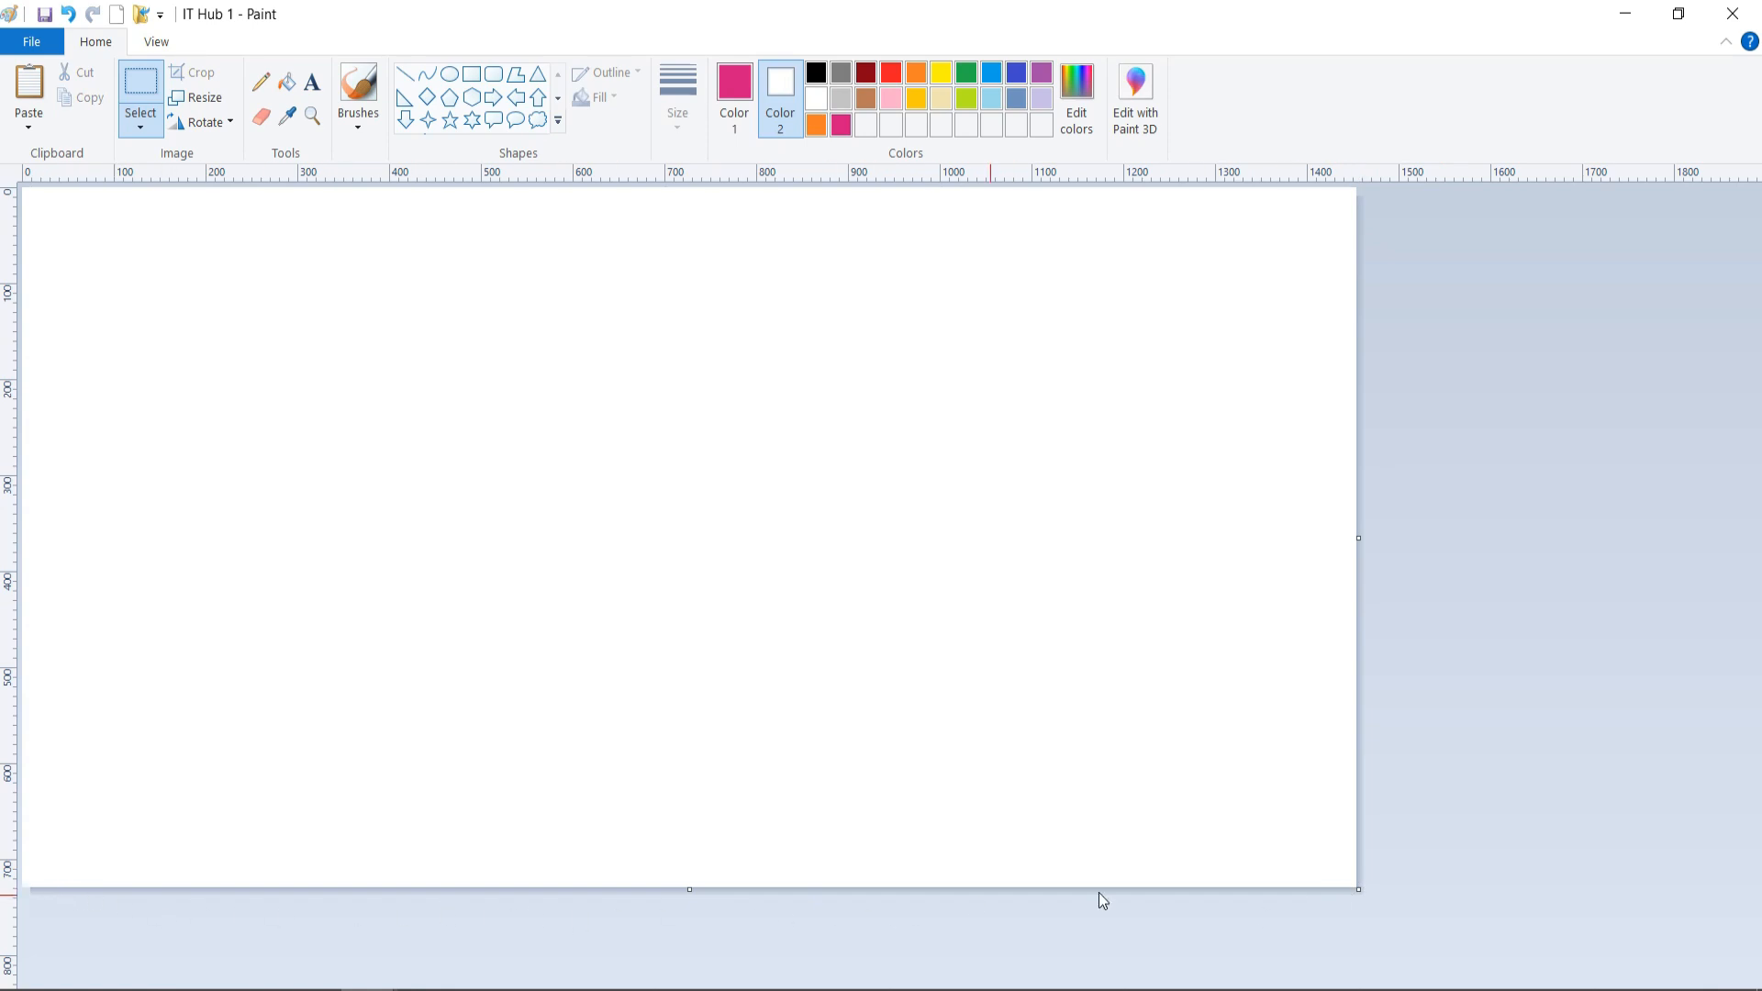
- Resize the blank canvas from its corner and edge handles to about 1260 px wide and 590 px high
drag(1358, 889, 1189, 800)
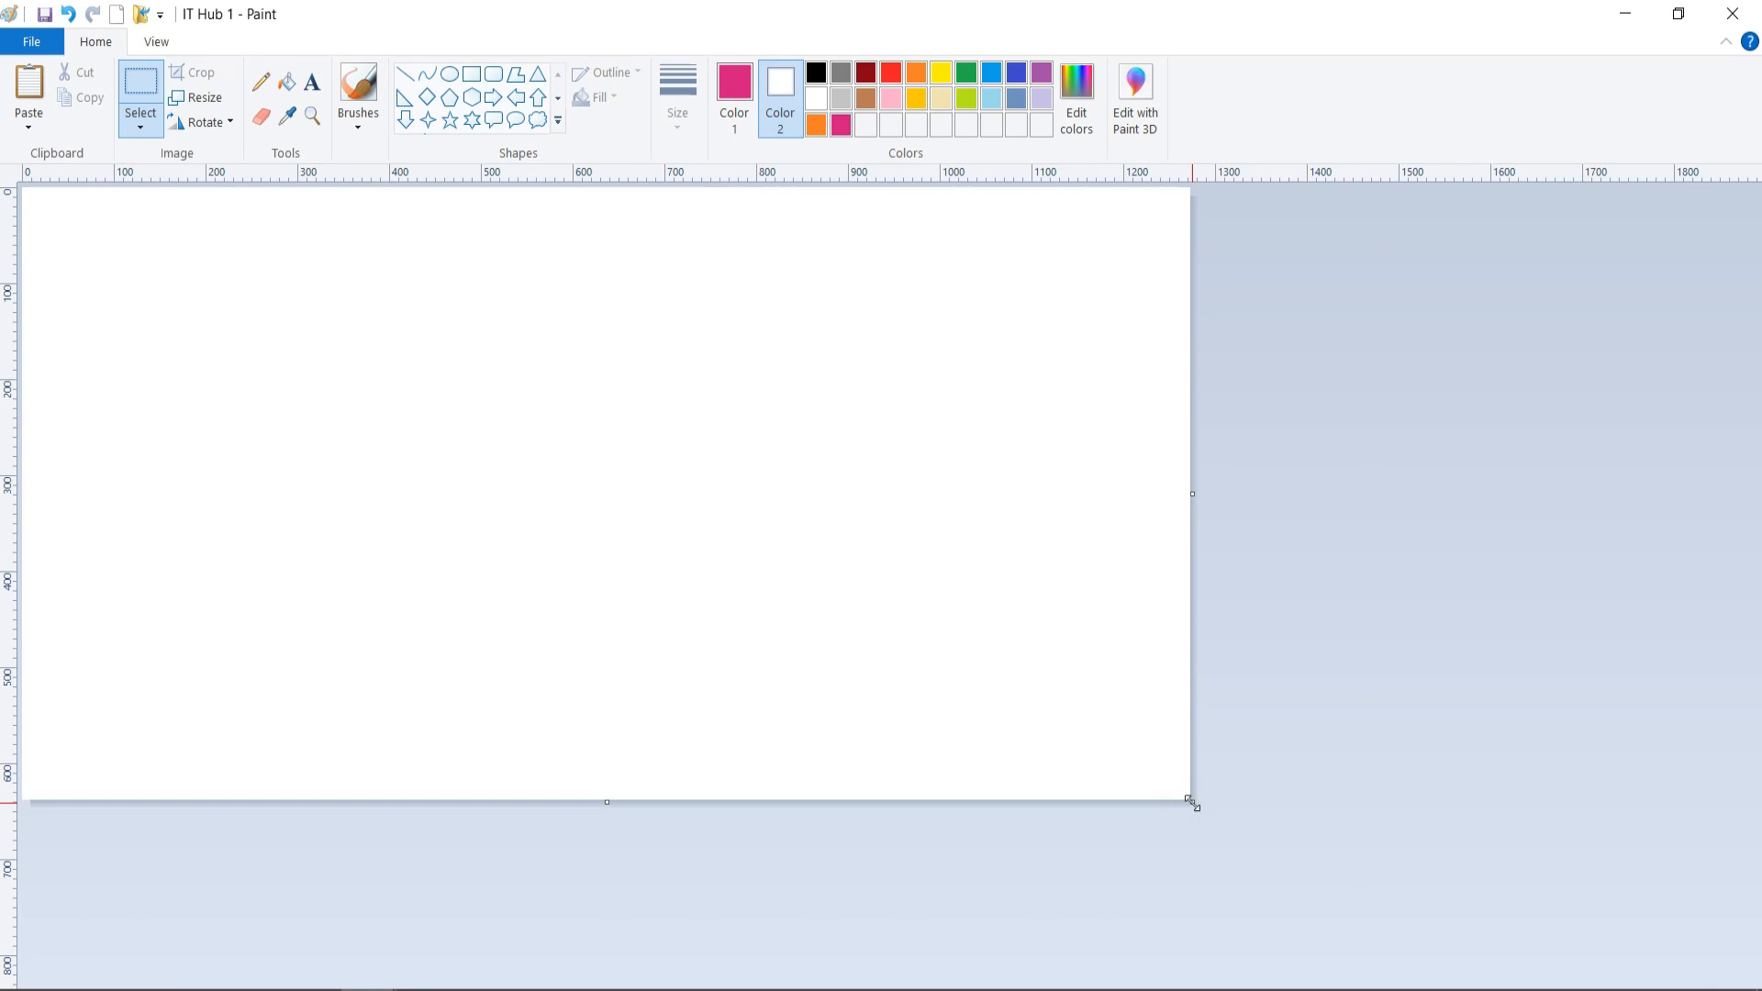
drag(1191, 803, 1030, 686)
drag(1097, 734, 1170, 780)
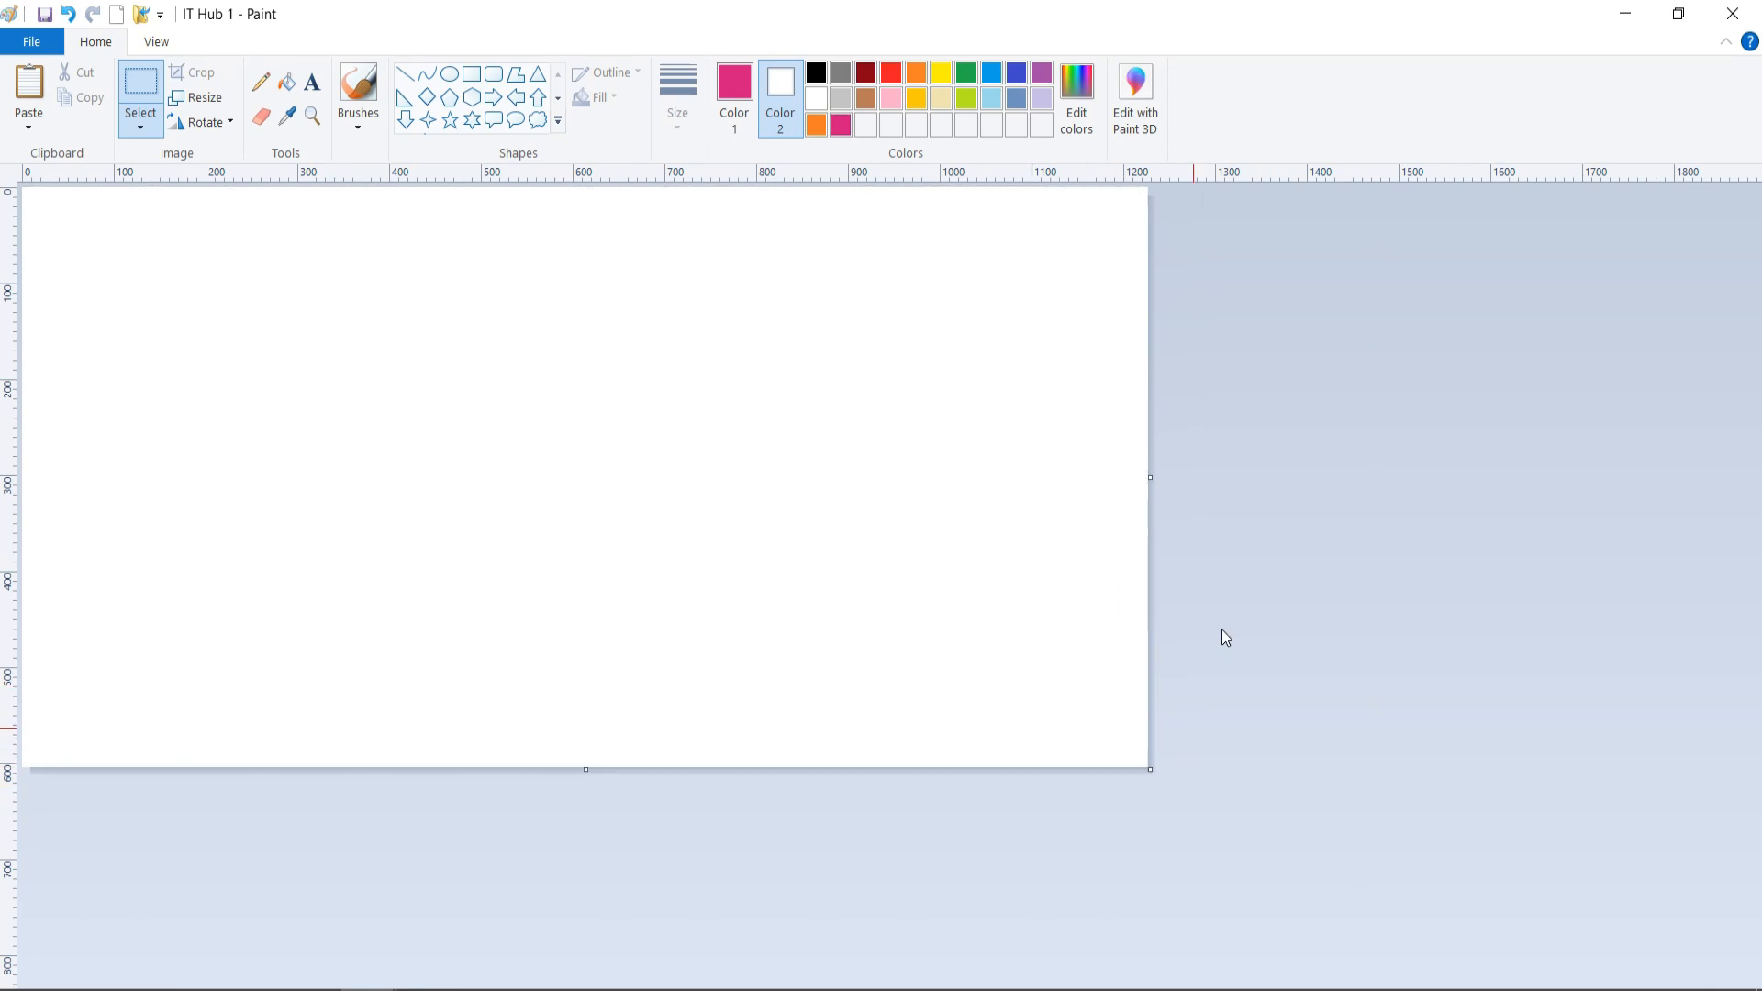
mouse_move(1153, 475)
mouse_down()
mouse_move(1120, 472)
mouse_move(1180, 477)
mouse_up()
mouse_move(589, 776)
mouse_down()
mouse_move(594, 652)
mouse_move(593, 759)
mouse_up()
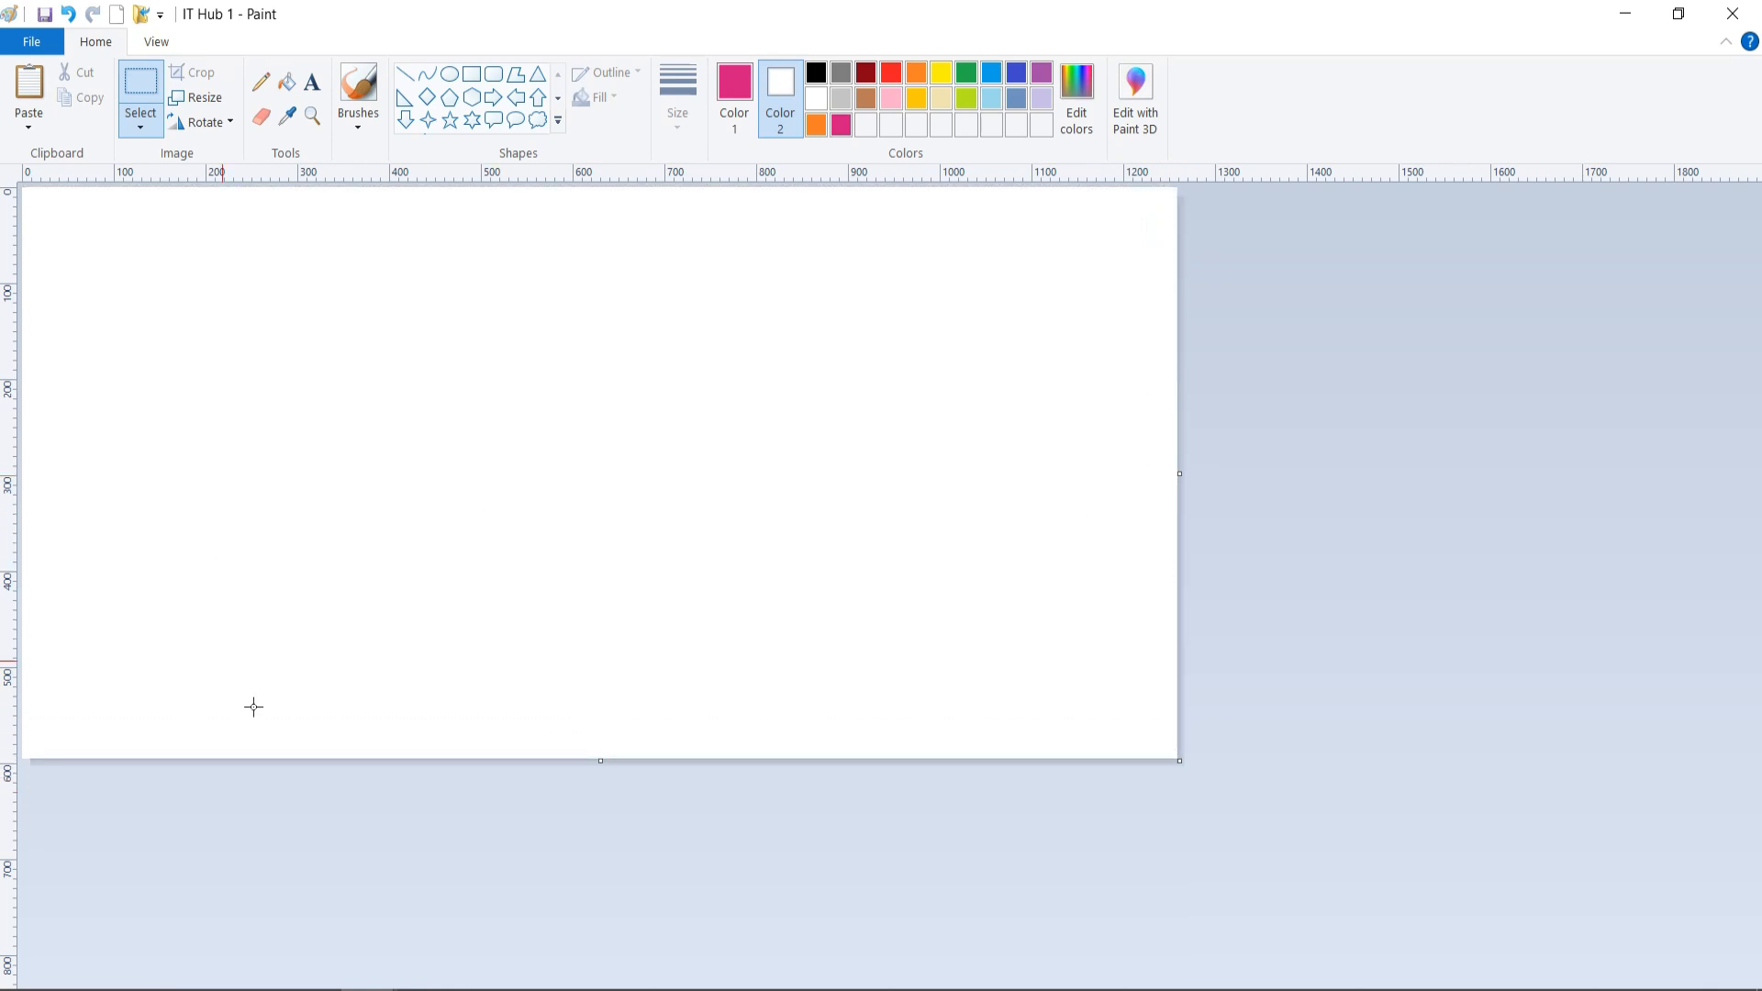